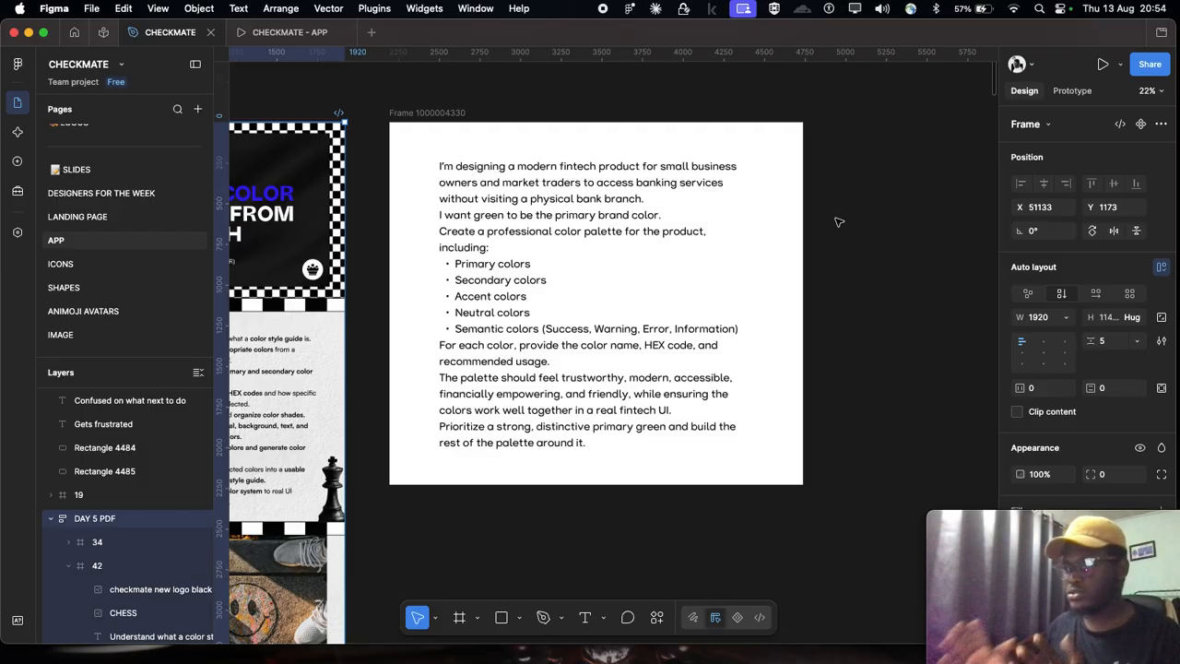
Step: Insert a blank line in the prompt text after the sentence "I want green to be the primary brand color."
scroll(524, 253, up, 1)
scroll(522, 227, up, 1)
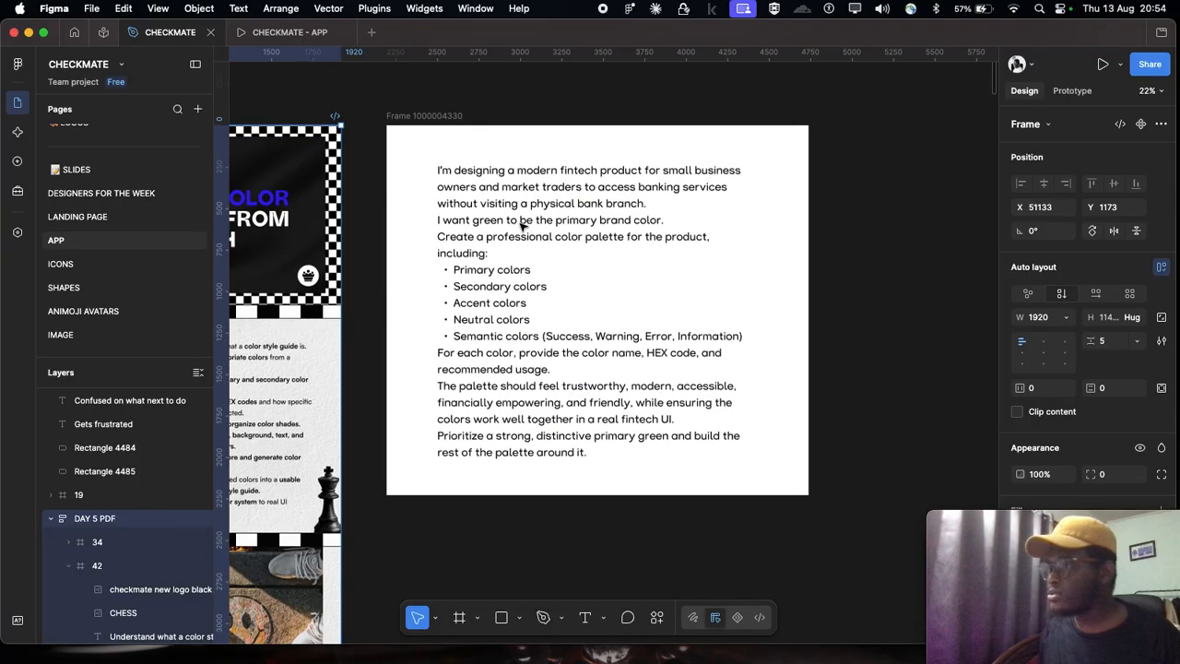
double_click(468, 205)
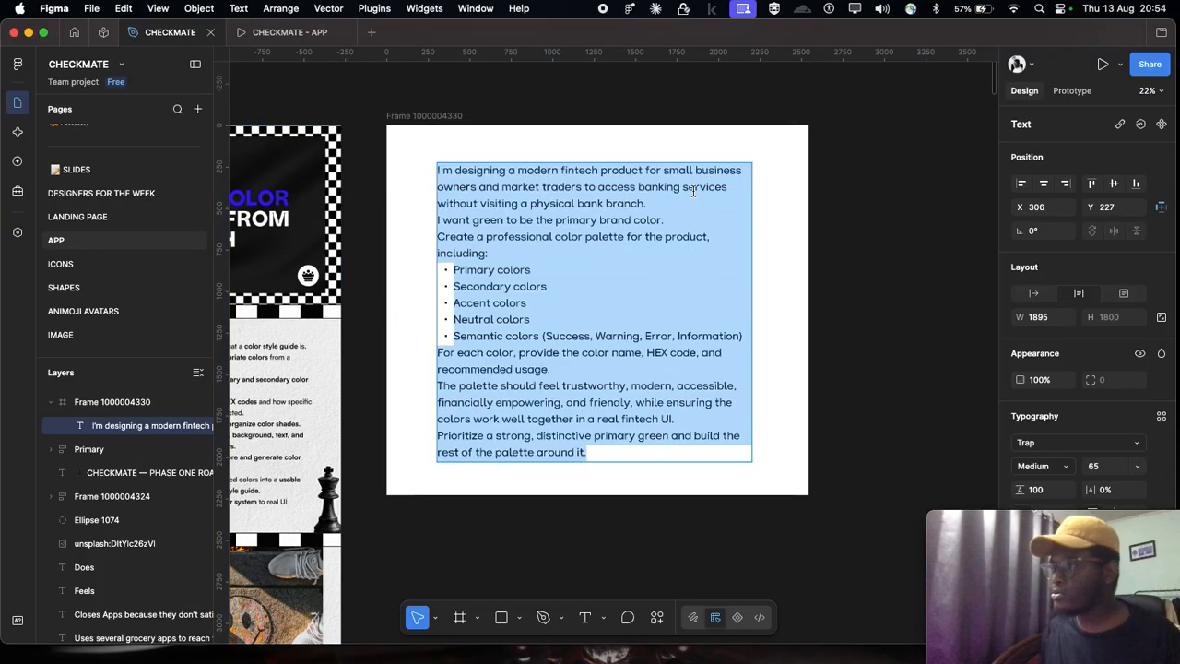
key(Escape)
key(Escape)
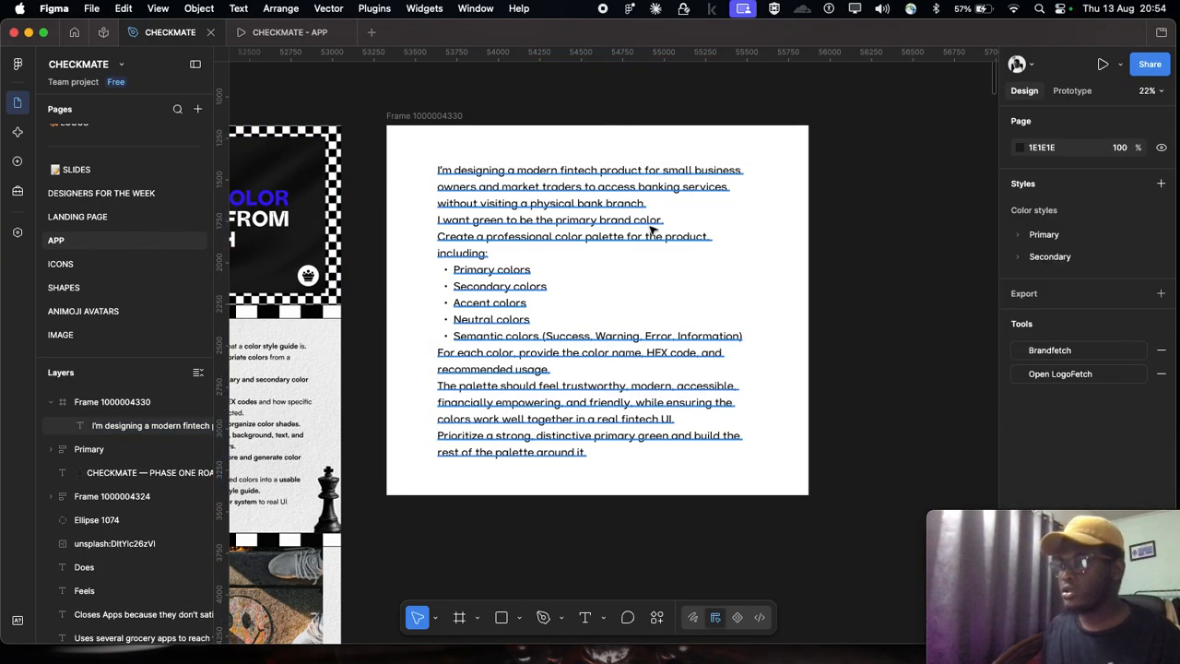
double_click(651, 225)
click(669, 220)
key(Return)
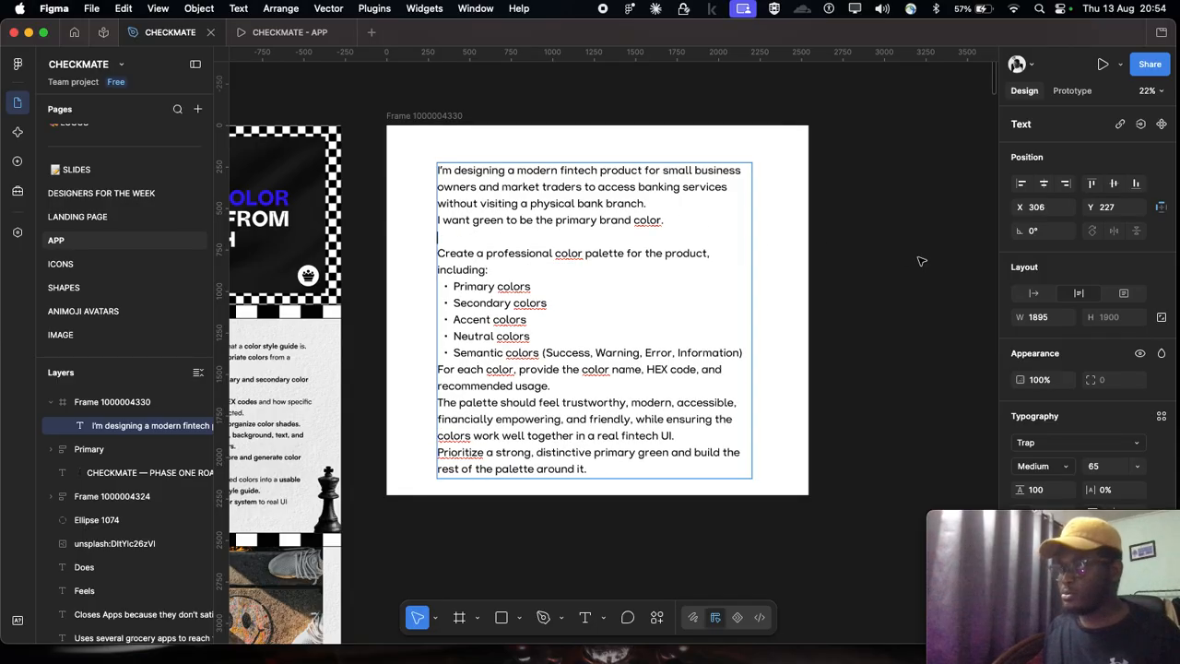
key(Escape)
click(919, 261)
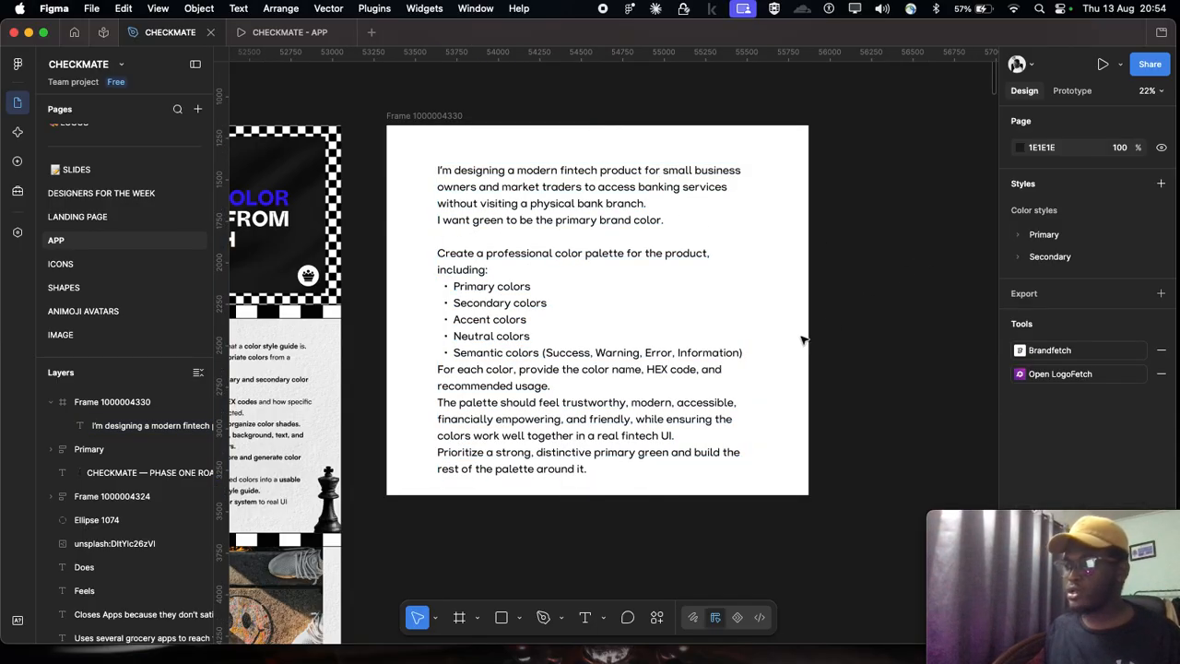
Step: Move the prompt text block to X 324, Y 165 within its white frame
scroll(803, 338, up, 1)
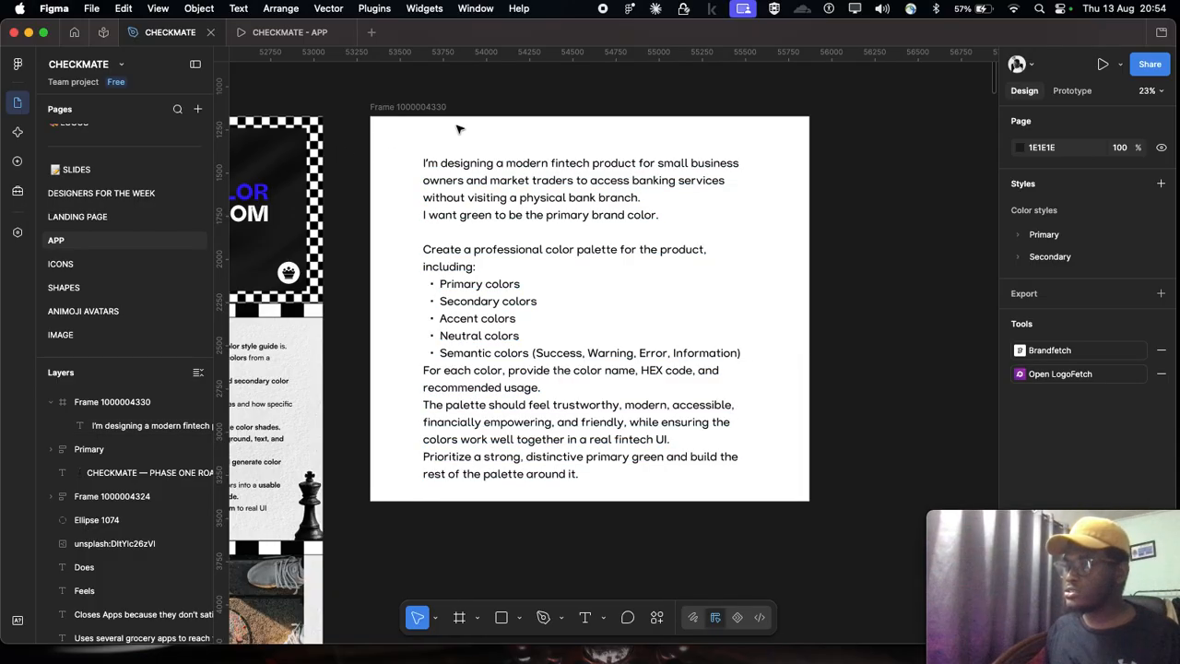
drag(492, 209, 496, 200)
click(412, 524)
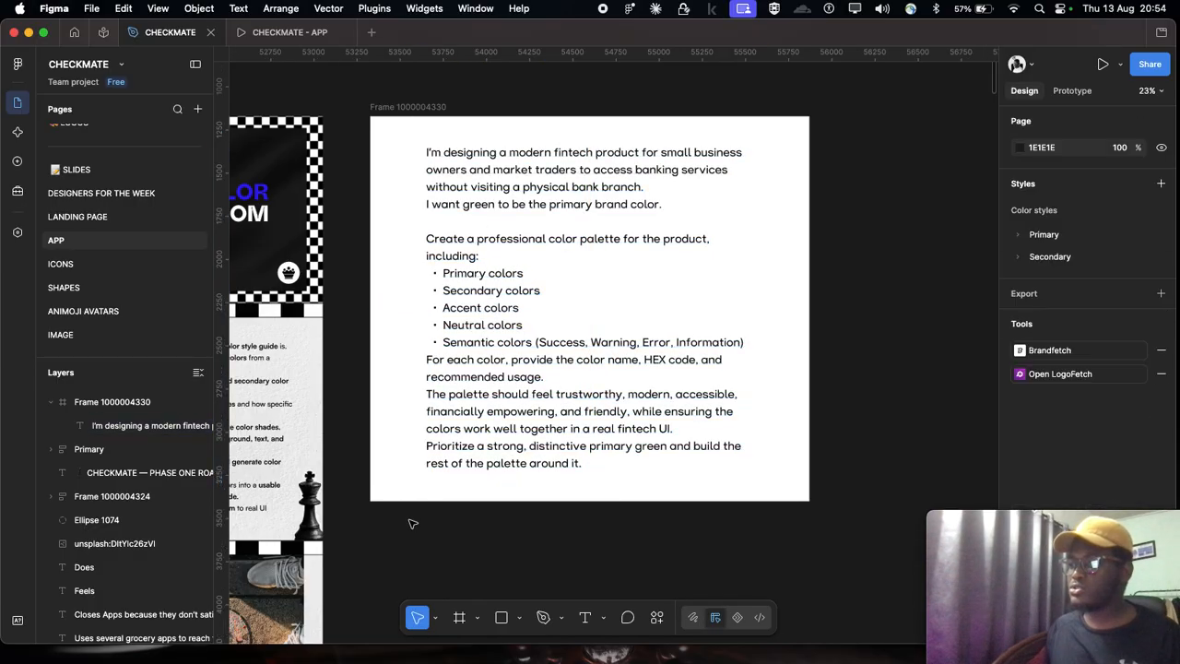
Step: Highlight the bulleted list of color categories in the prompt text for review, leaving it unedited
double_click(457, 273)
drag(443, 274, 622, 366)
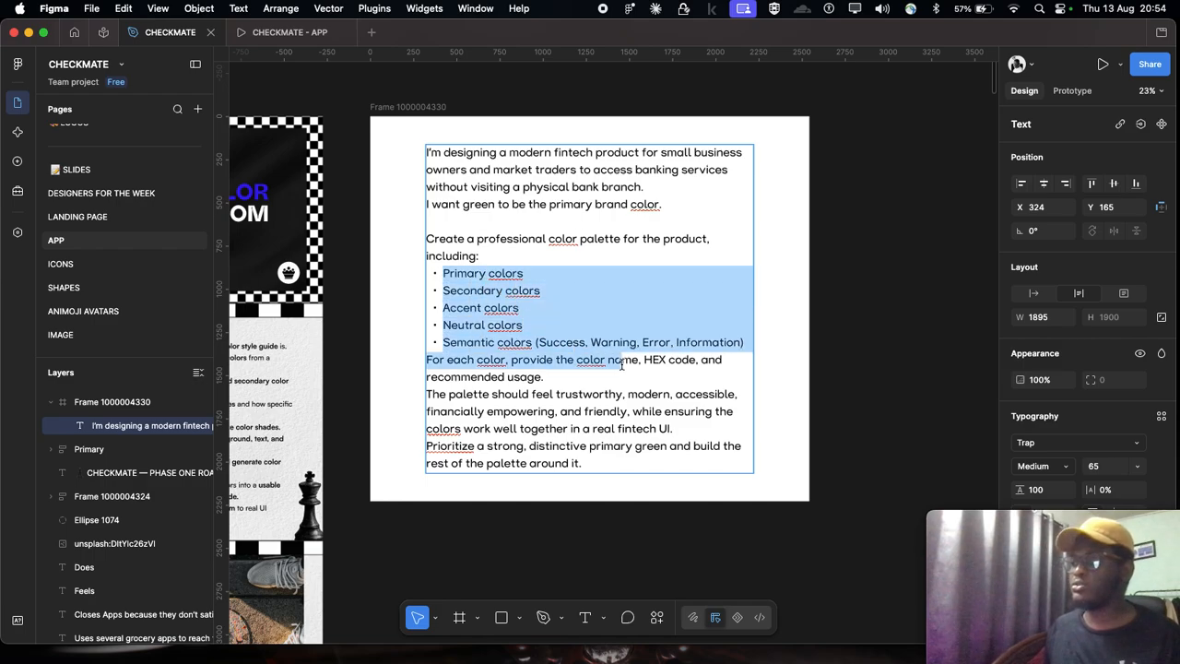
key(Escape)
scroll(553, 276, up, 1)
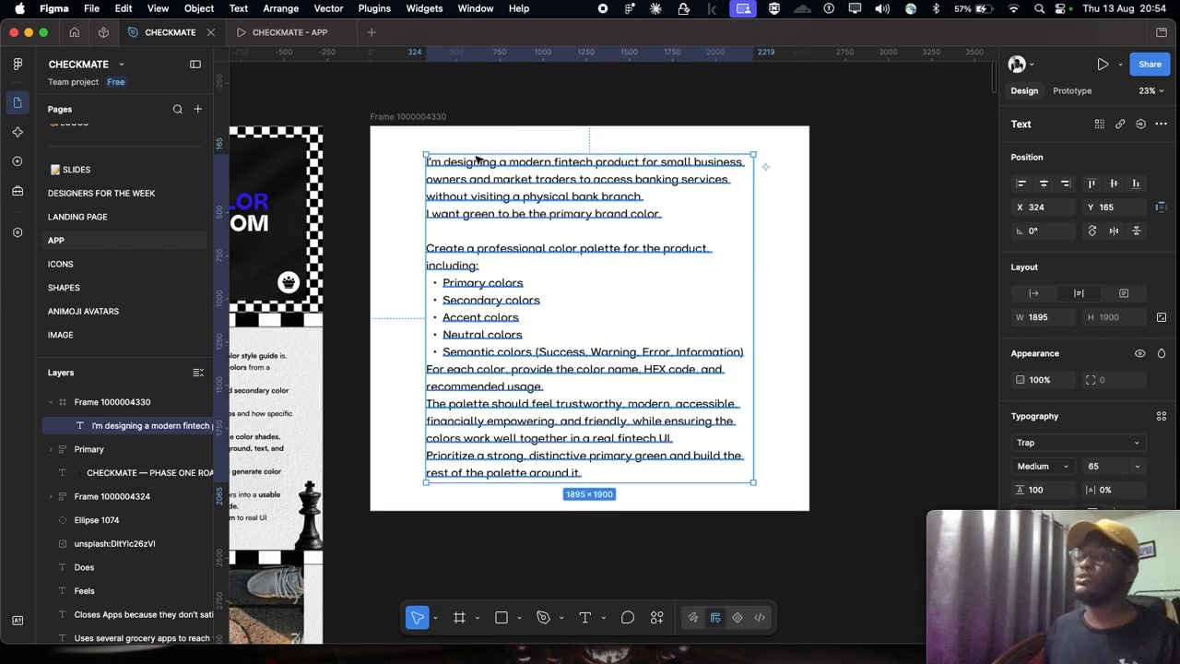
click(456, 99)
scroll(487, 194, down, 1)
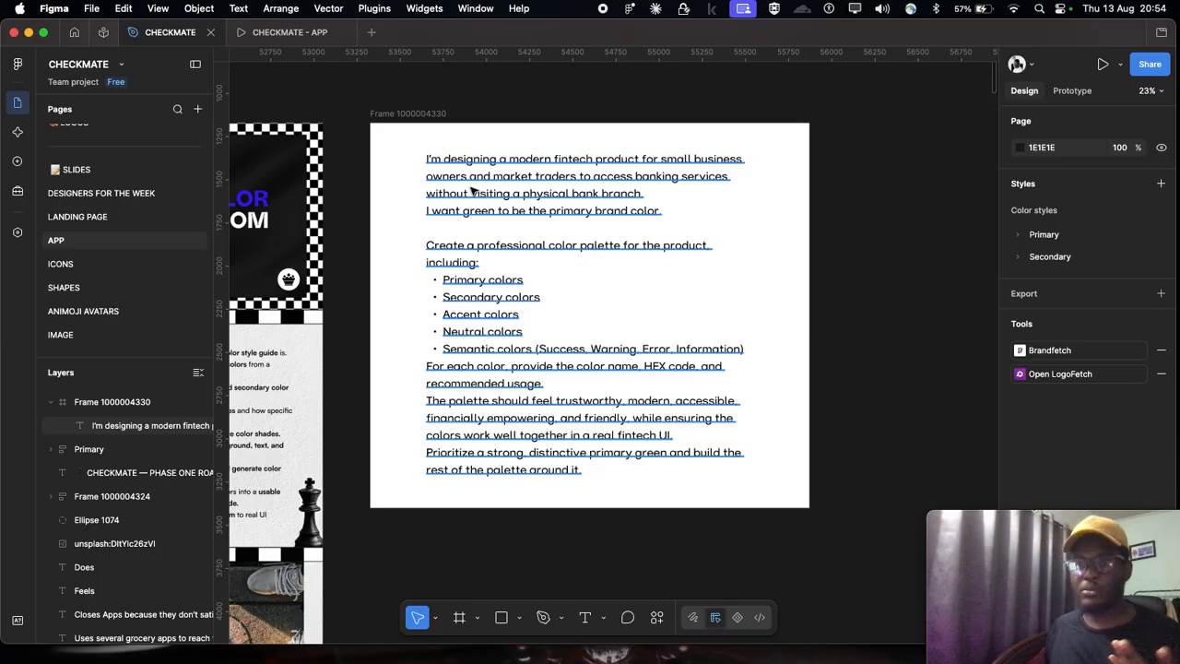
Step: Insert a blank line before "I want green to be the primary brand color." and make the word "green" bold
double_click(472, 191)
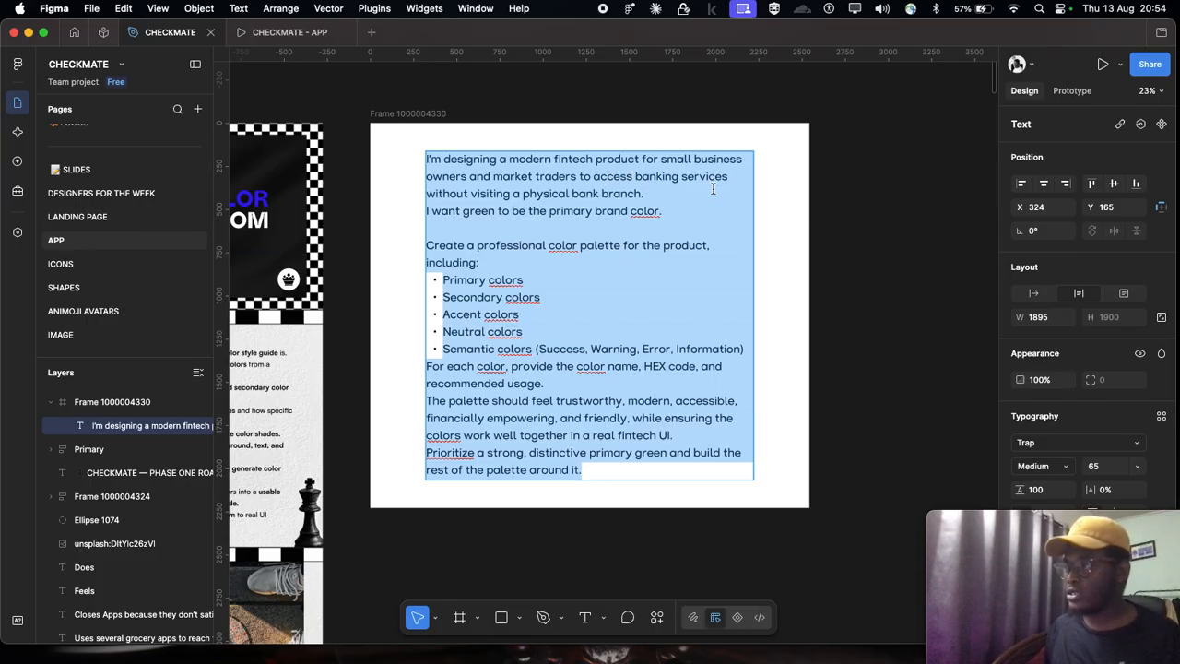
click(650, 193)
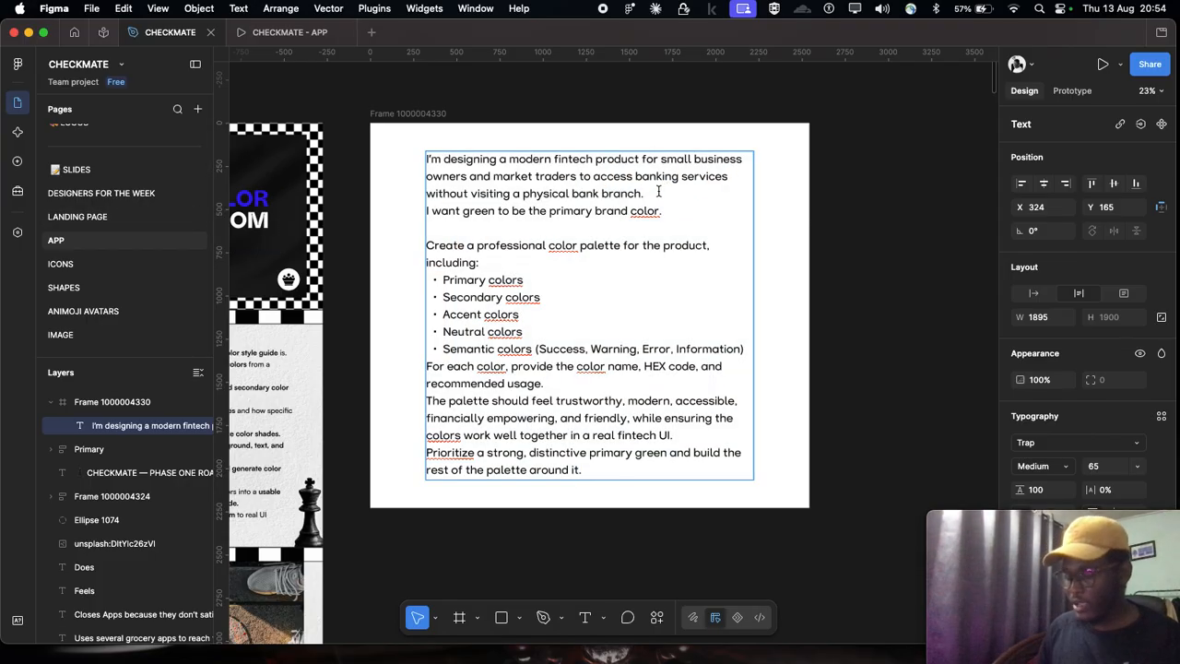
key(Return)
double_click(467, 233)
key(super+b)
key(Escape)
key(Escape)
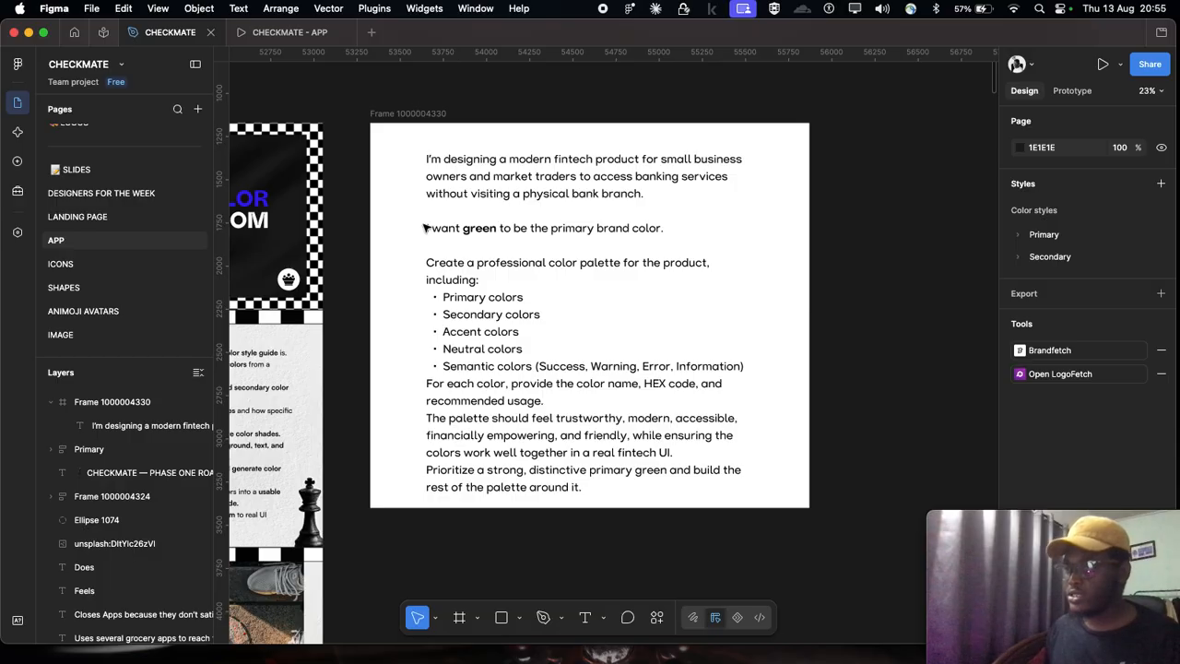
Step: Select the entire fintech color palette prompt inside the text block and copy it
scroll(498, 239, up, 2)
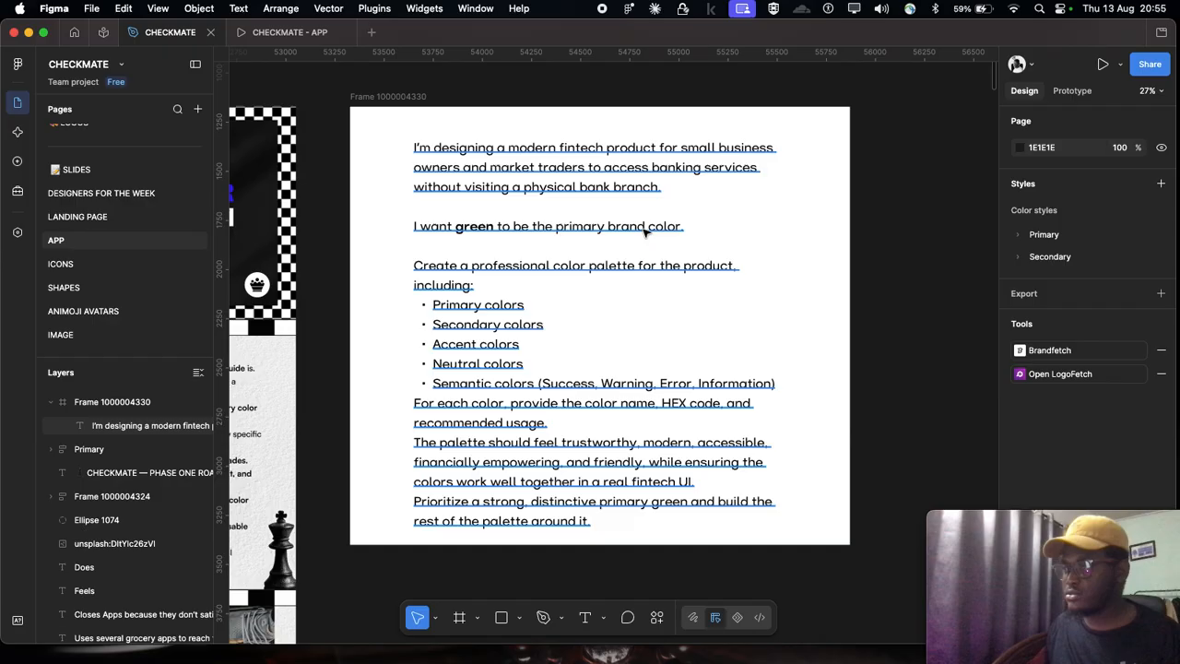
scroll(514, 224, down, 1)
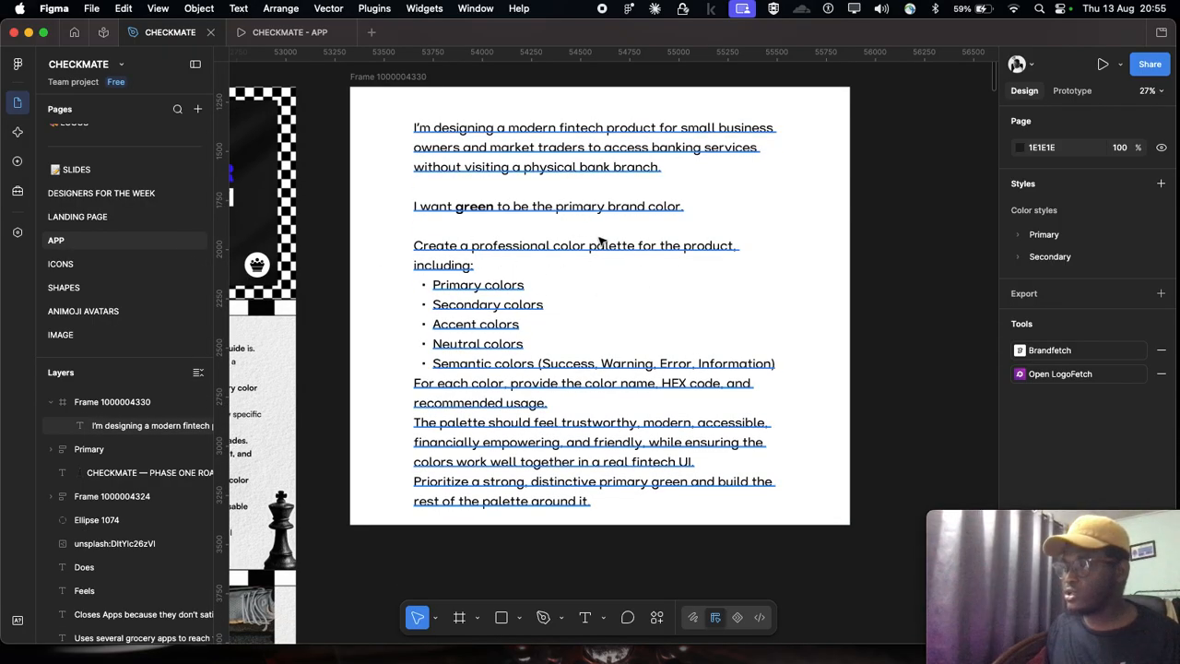
double_click(508, 249)
triple_click(508, 249)
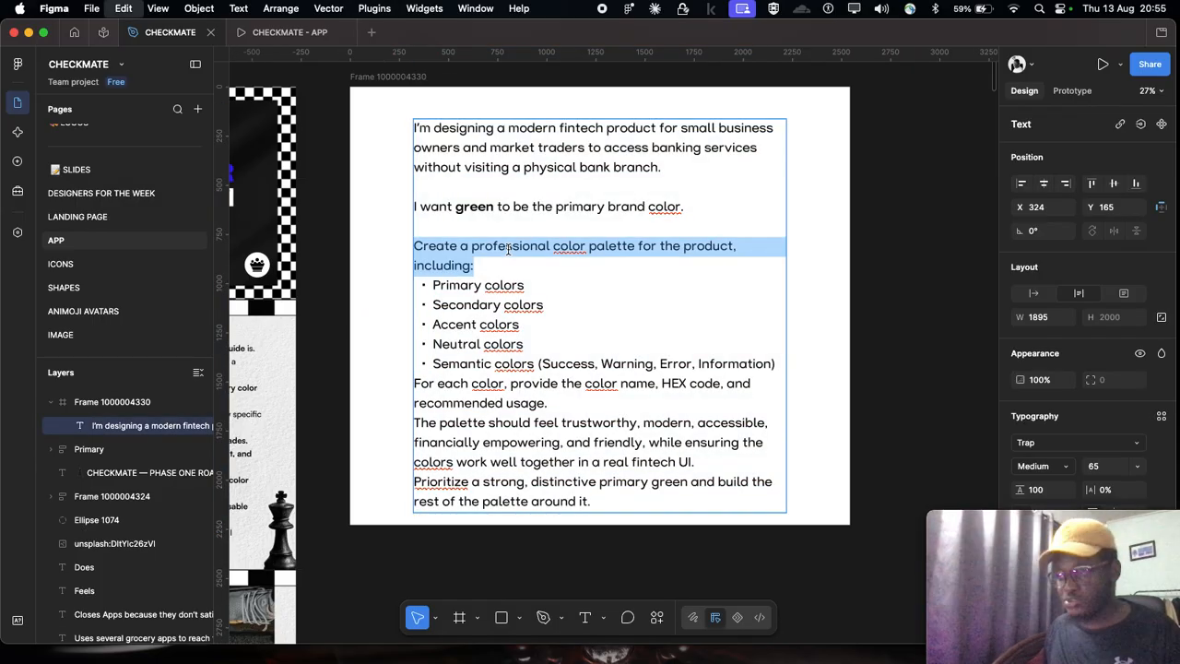
click(505, 247)
click(505, 247)
triple_click(506, 247)
click(507, 247)
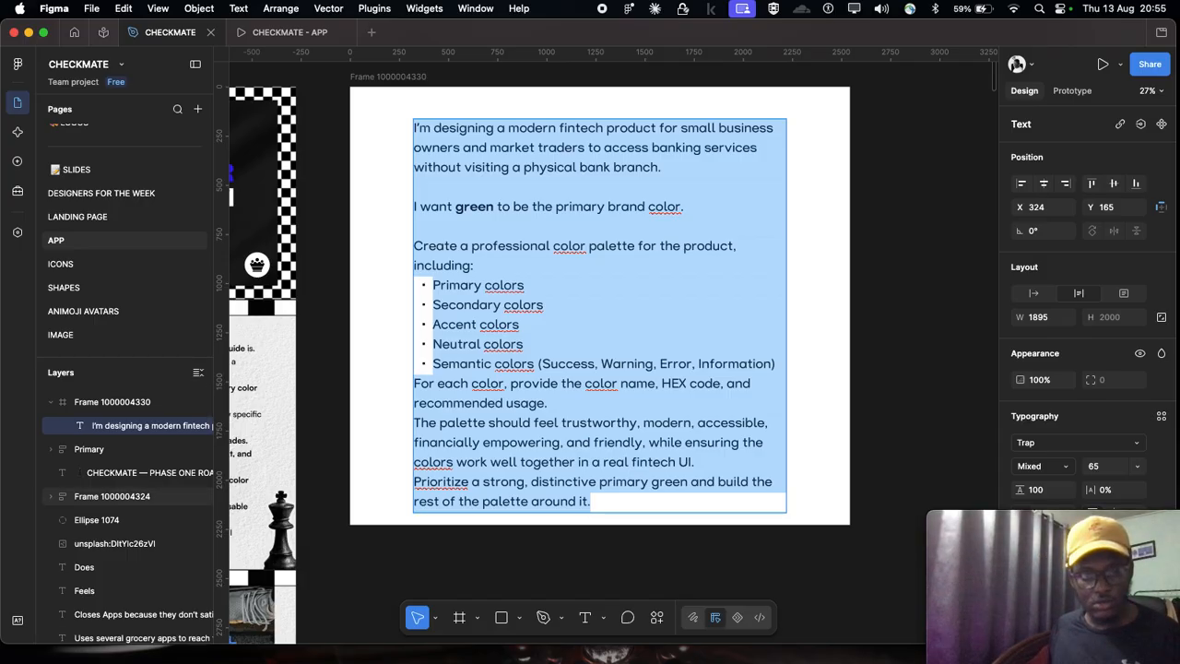
Step: Switch to Stitch in Chrome, paste the copied color palette prompt as the design request and submit it
key(super+Tab)
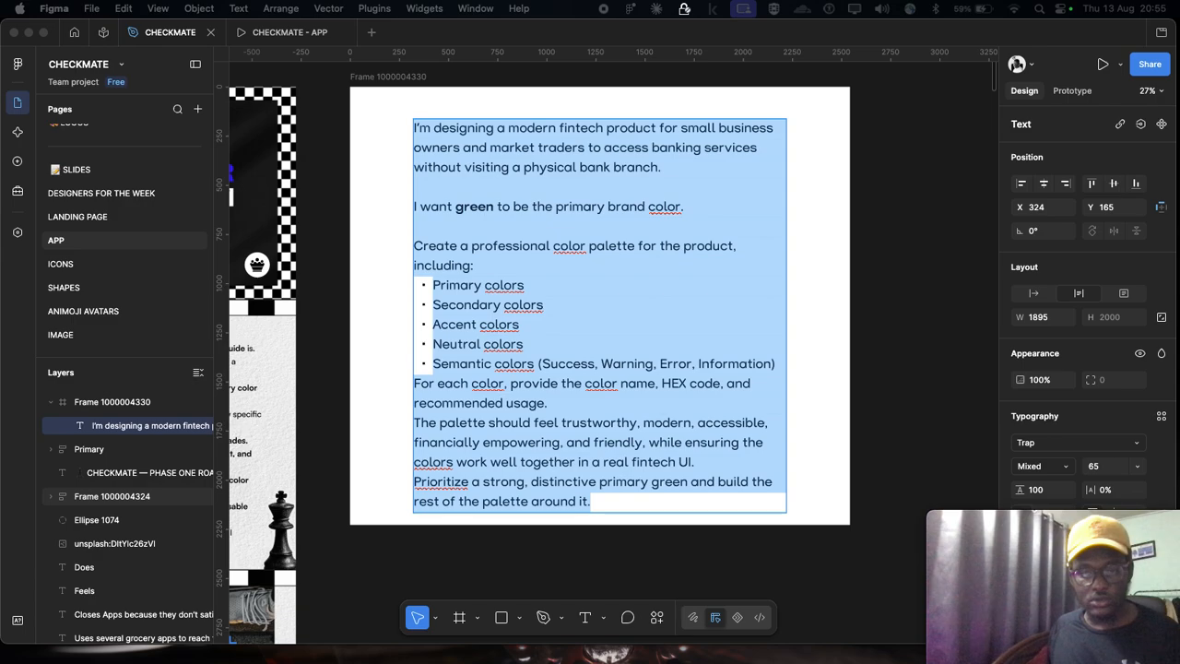
key(super+Tab)
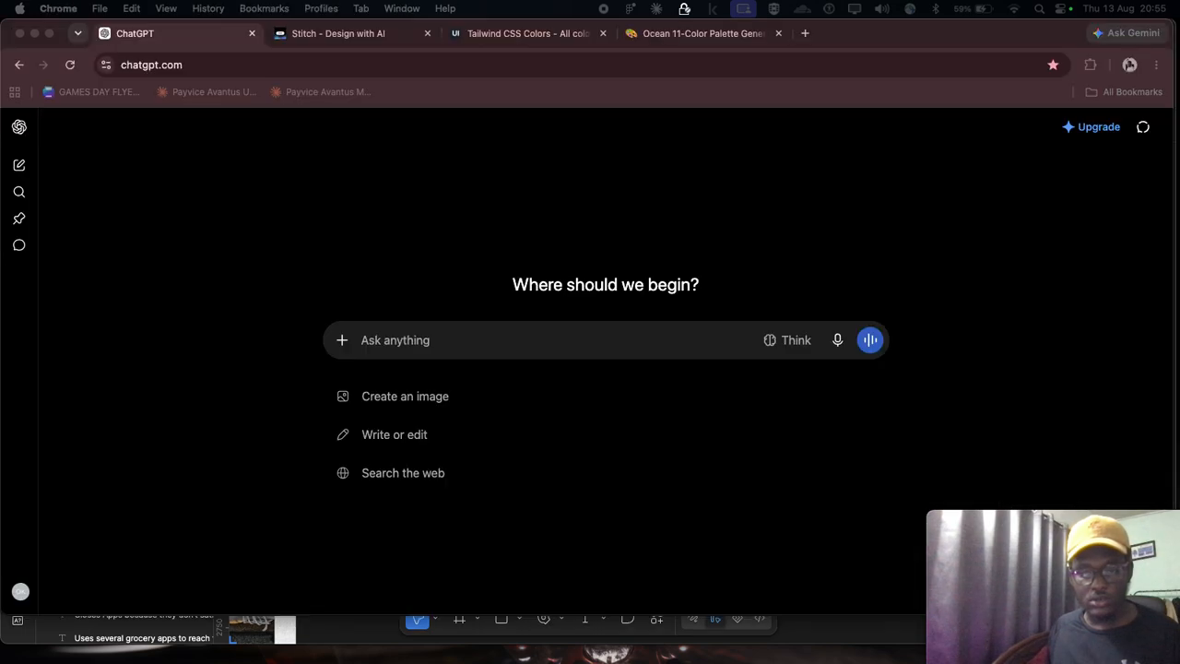
click(334, 34)
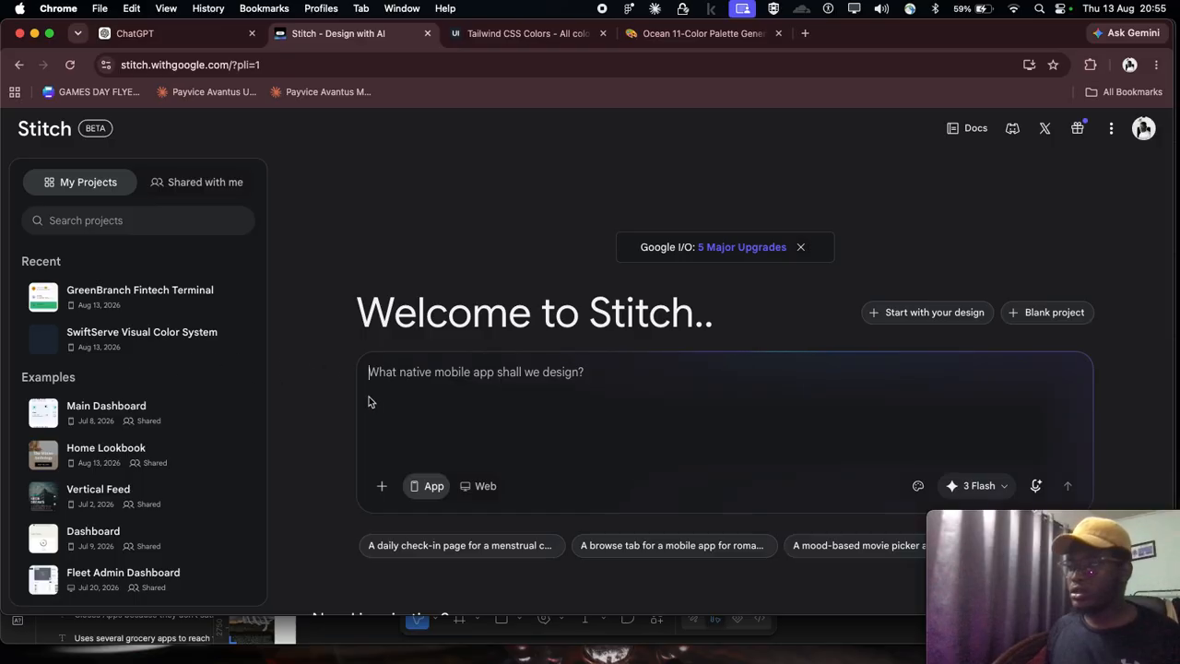
click(449, 376)
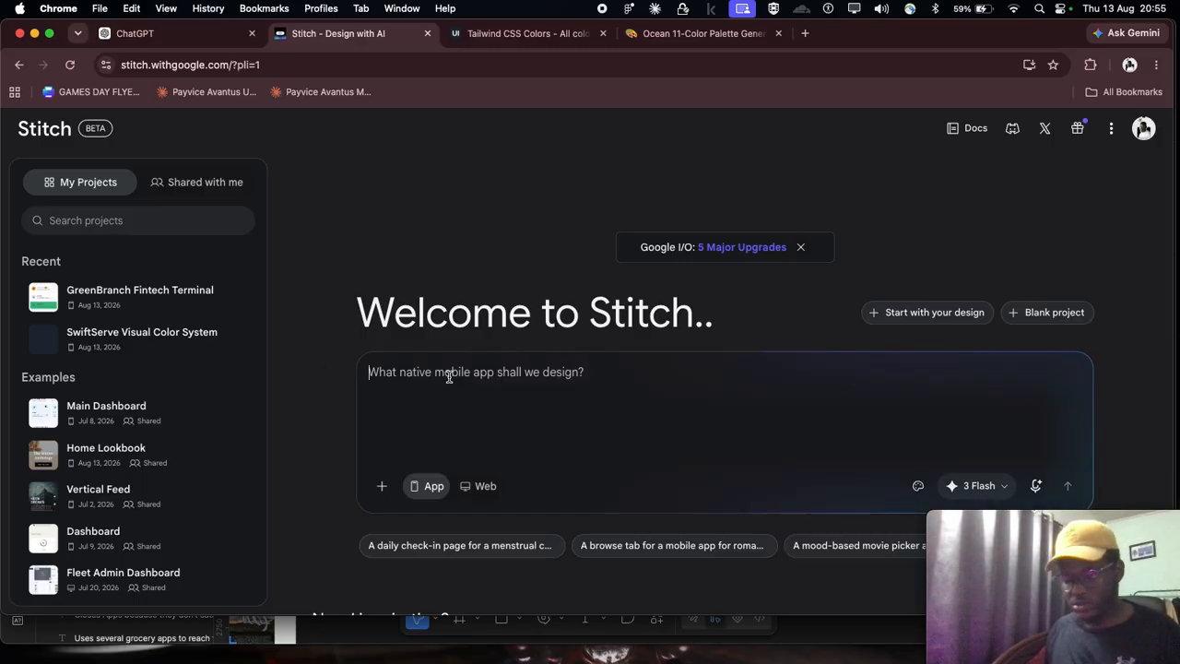
key(super+v)
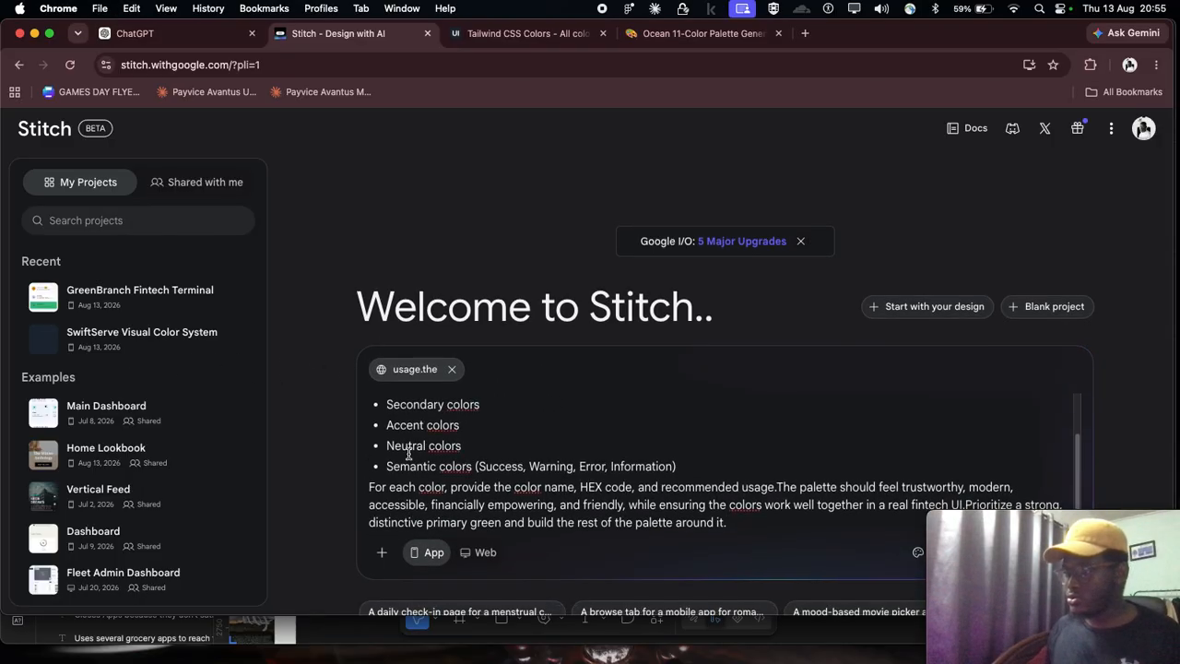
scroll(505, 457, up, 3)
scroll(427, 436, down, 3)
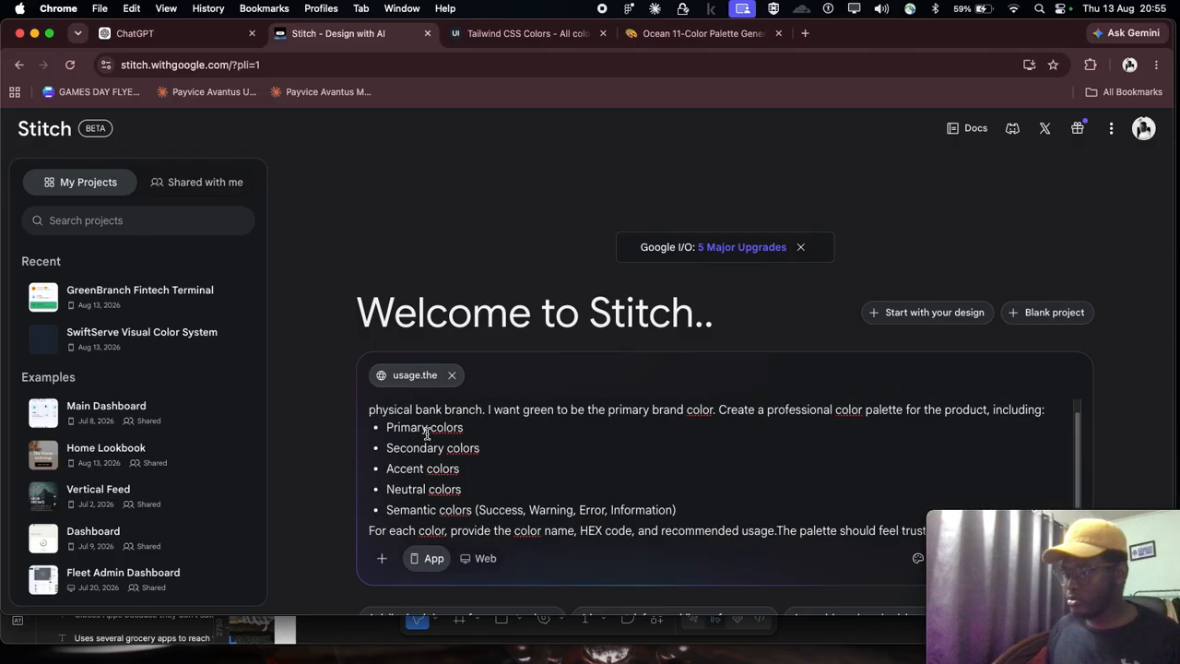
scroll(623, 463, down, 2)
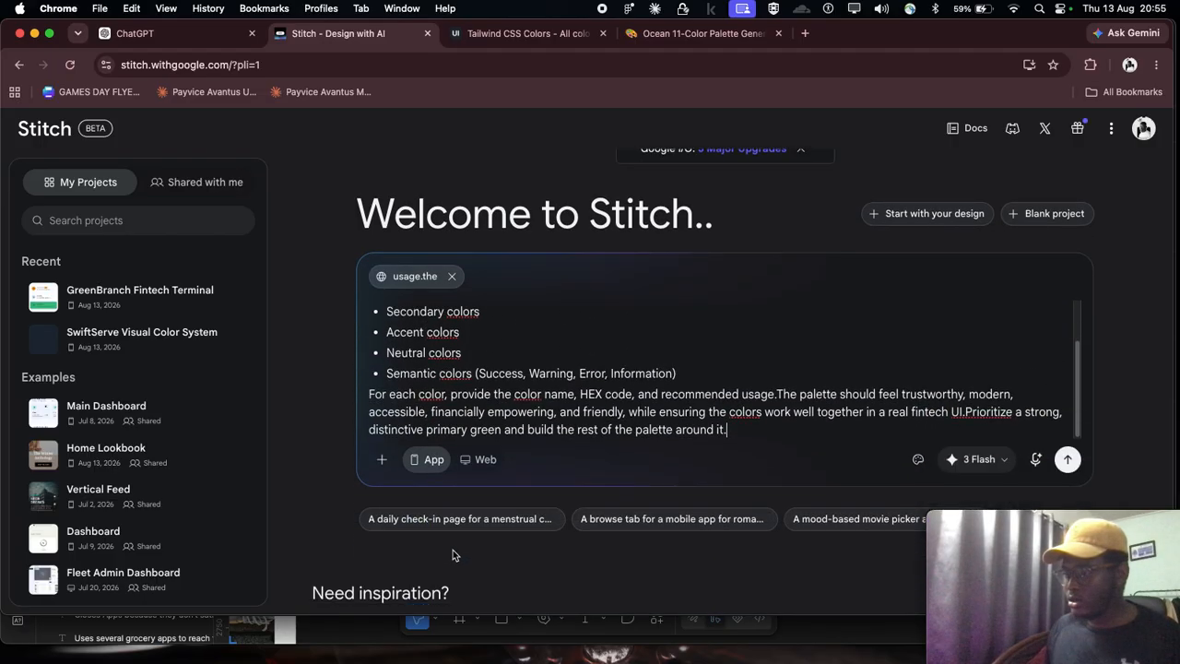
click(1070, 458)
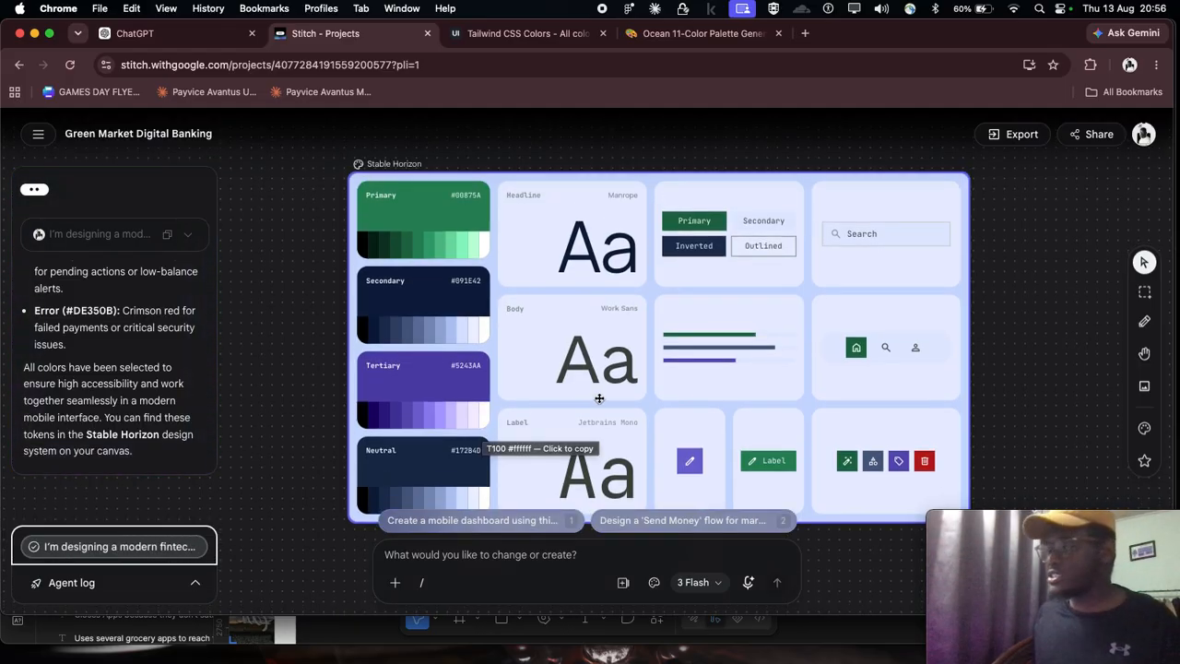
Step: Capture a screenshot of the whole generated Stable Horizon design system board
scroll(598, 398, down, 1)
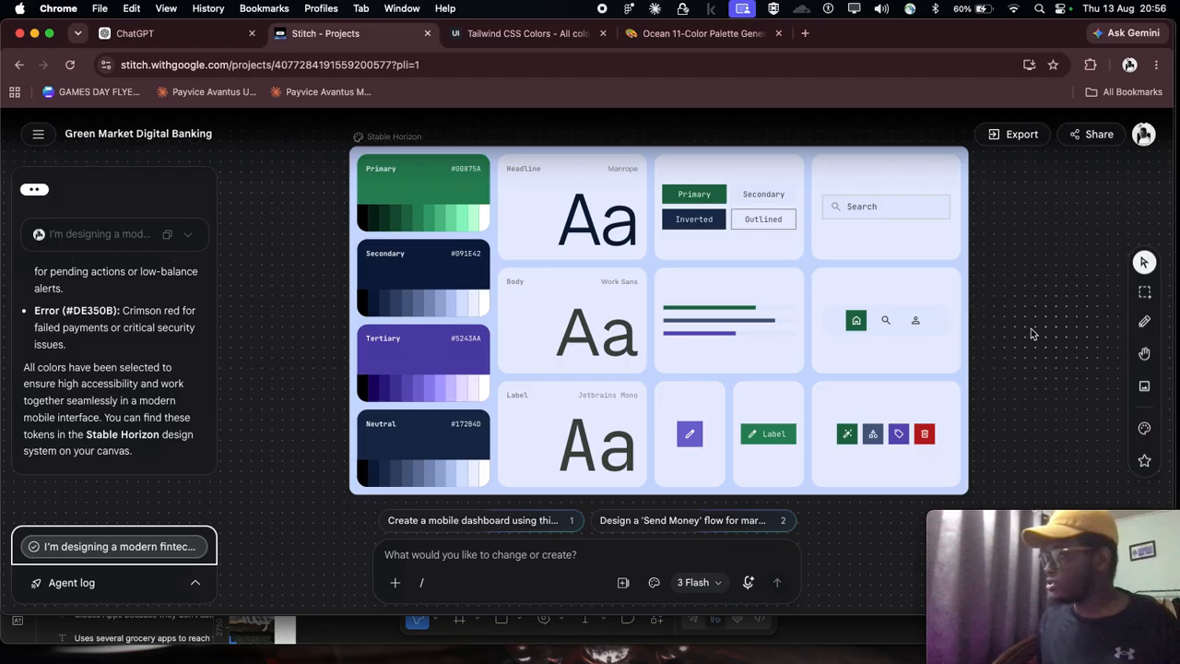
scroll(882, 316, up, 1)
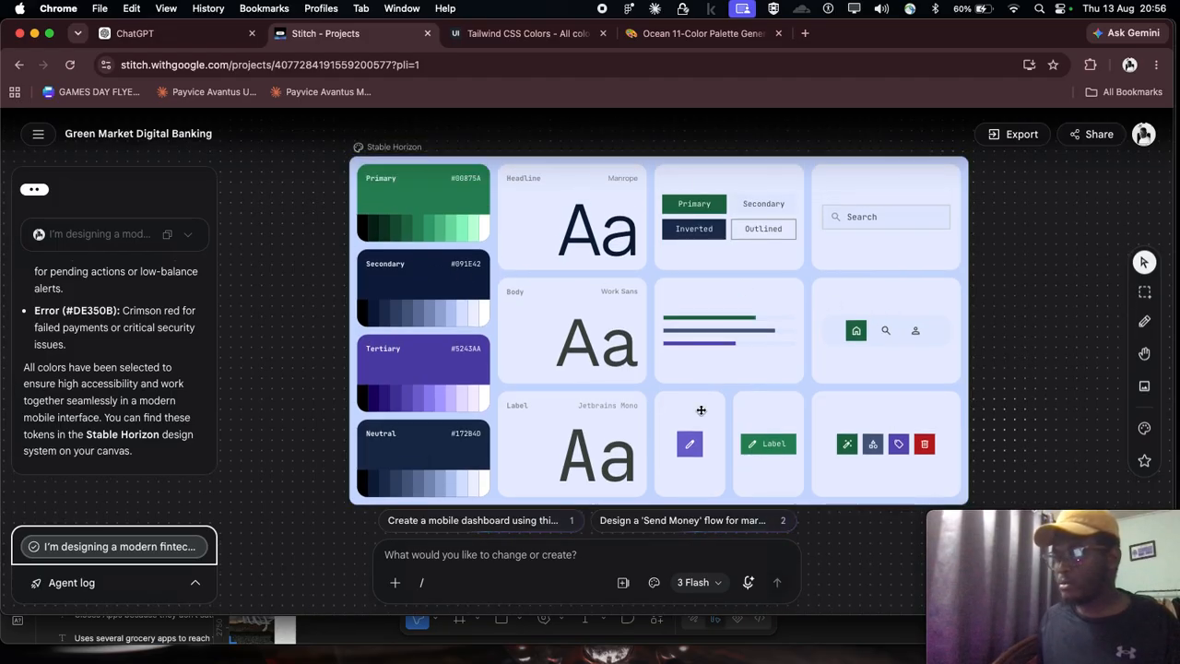
scroll(565, 372, down, 1)
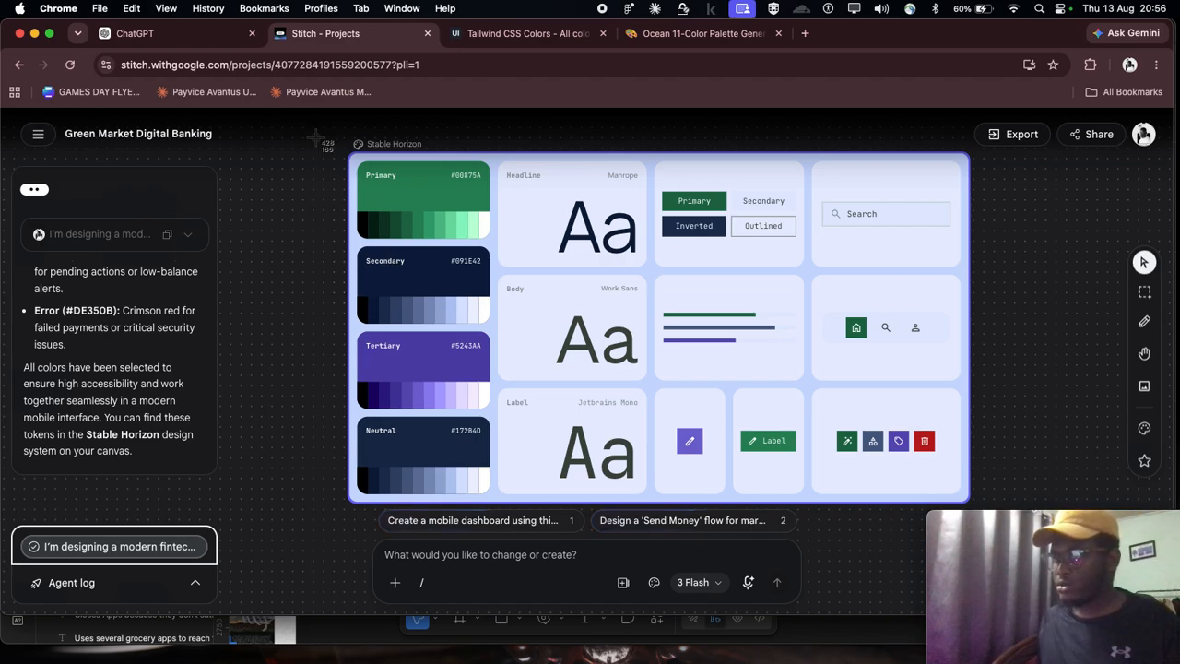
drag(325, 145, 1011, 510)
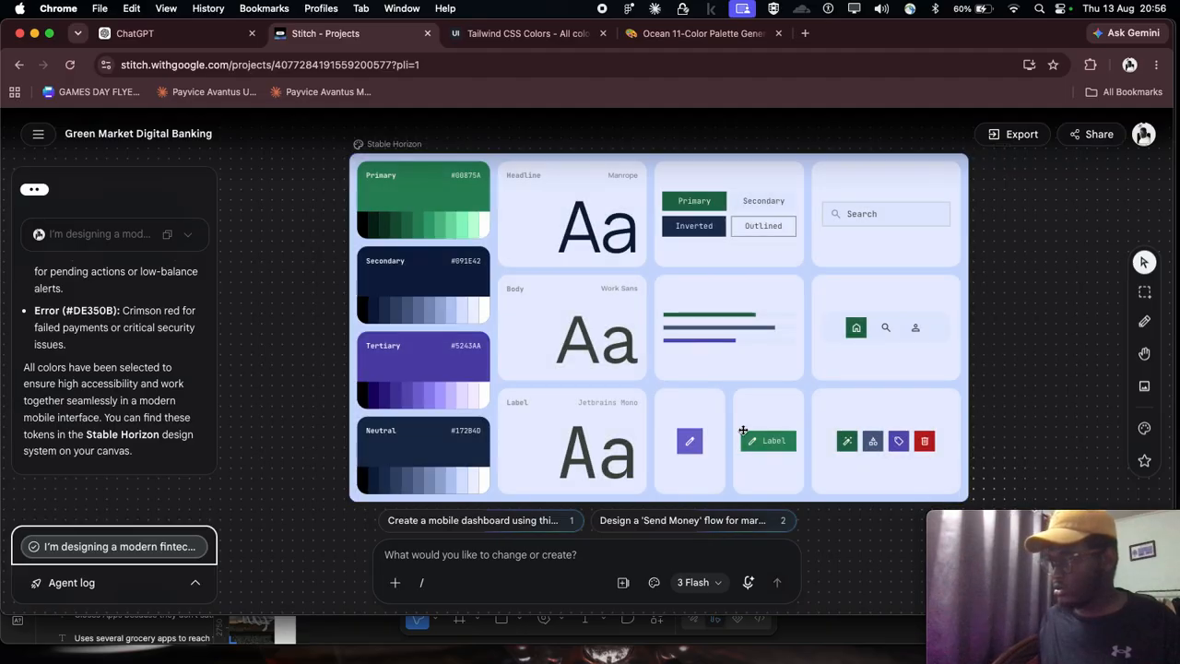
Step: Switch to Figma, leave the prompt text block and try to paste the captured screenshot beside the prompt frame
mouse_move(770, 657)
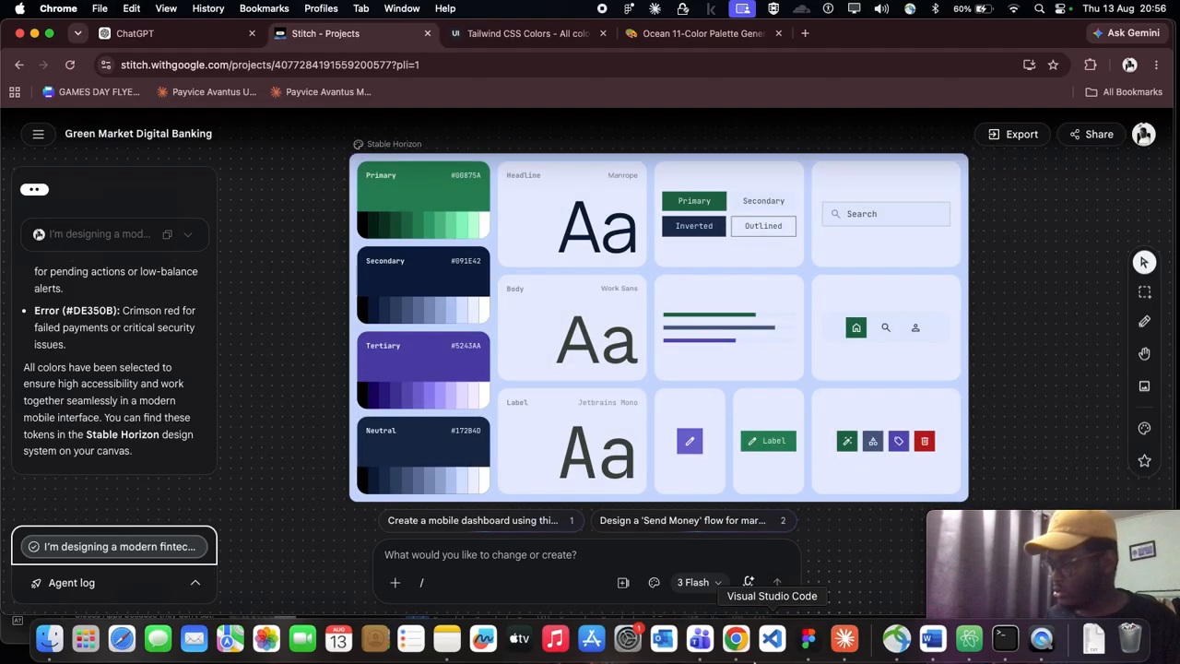
click(807, 638)
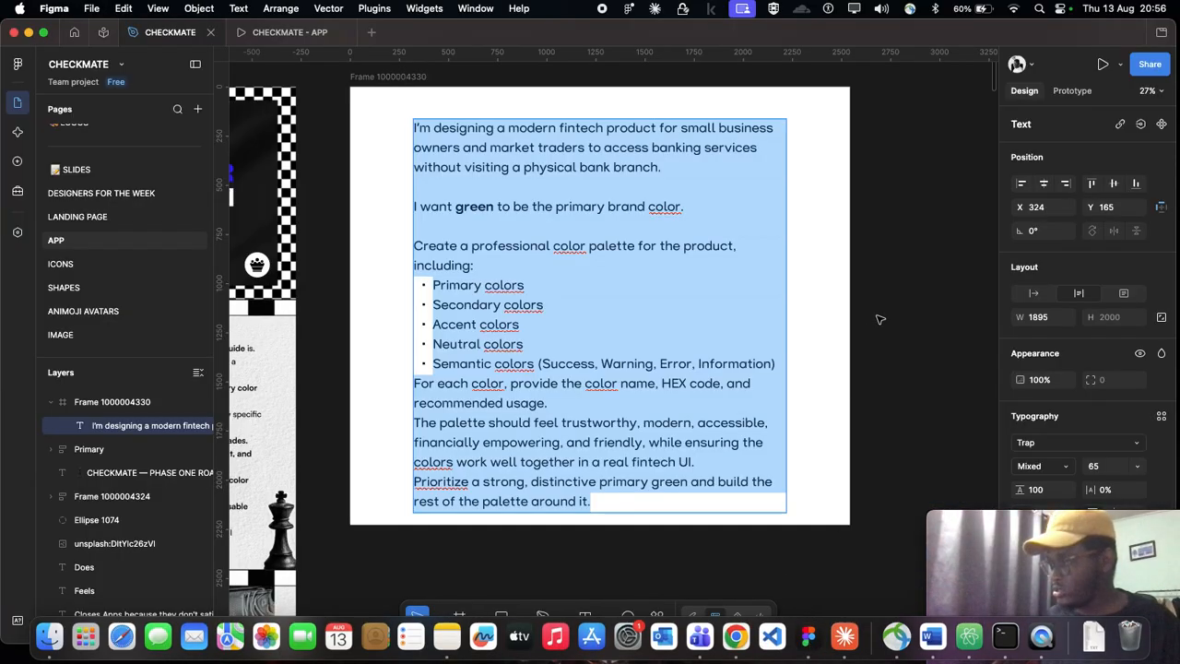
key(Escape)
key(Escape)
scroll(740, 311, down, 3)
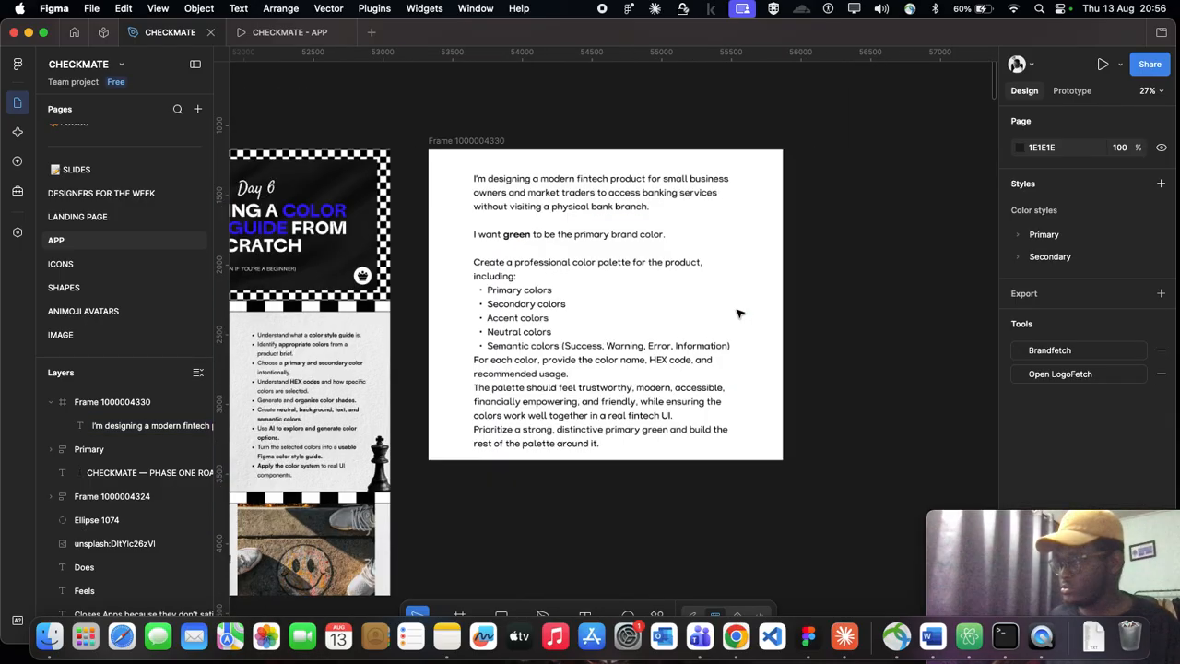
scroll(740, 313, right, 3)
scroll(739, 314, right, 3)
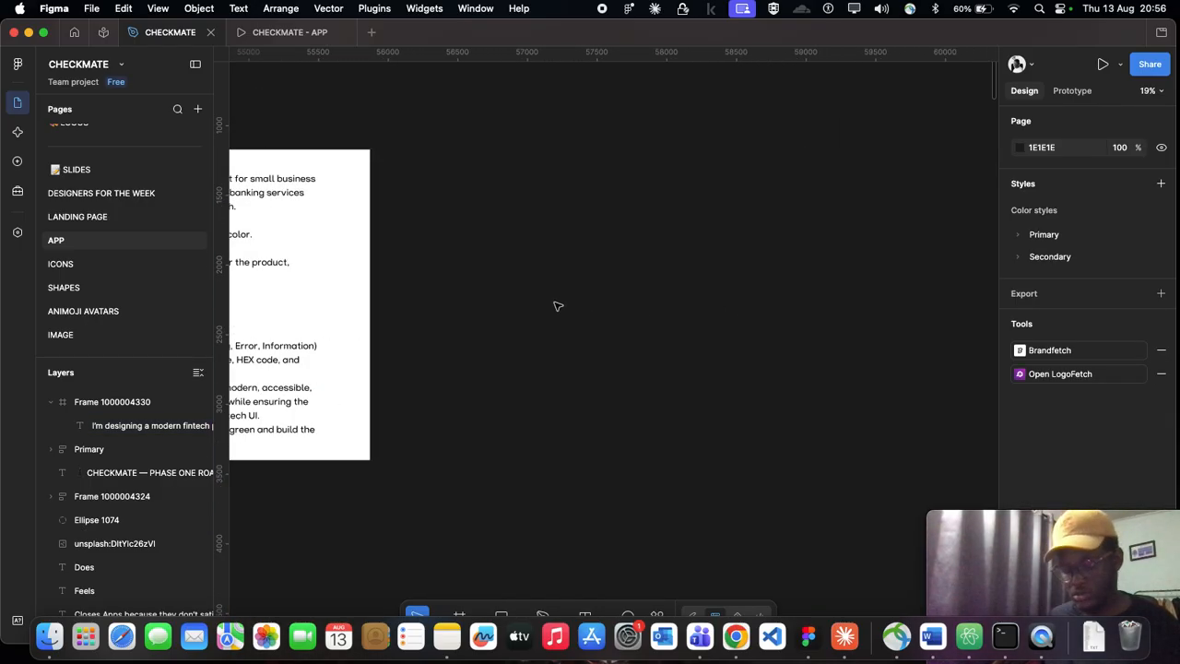
key(super+v)
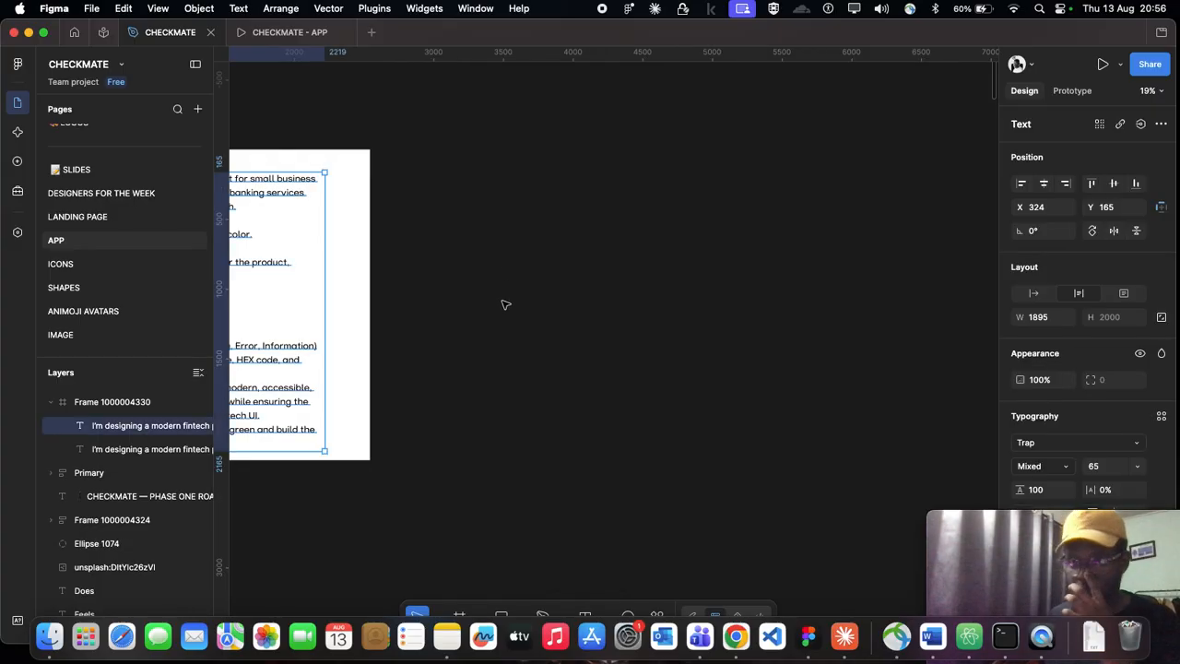
scroll(543, 278, down, 5)
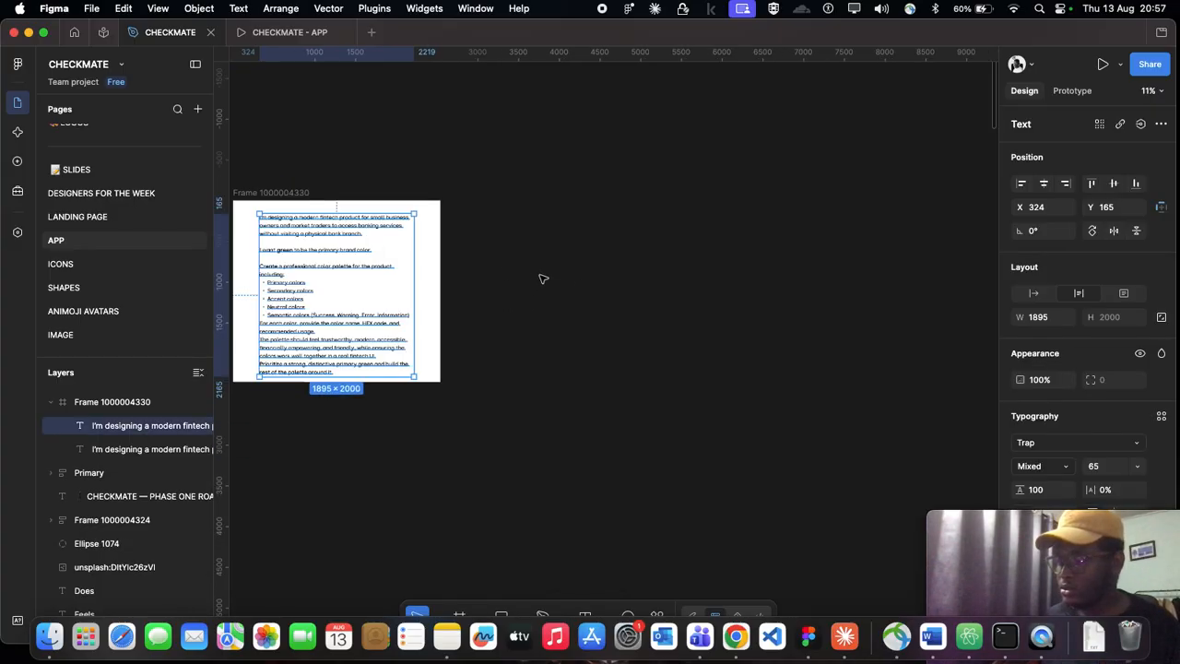
key(Escape)
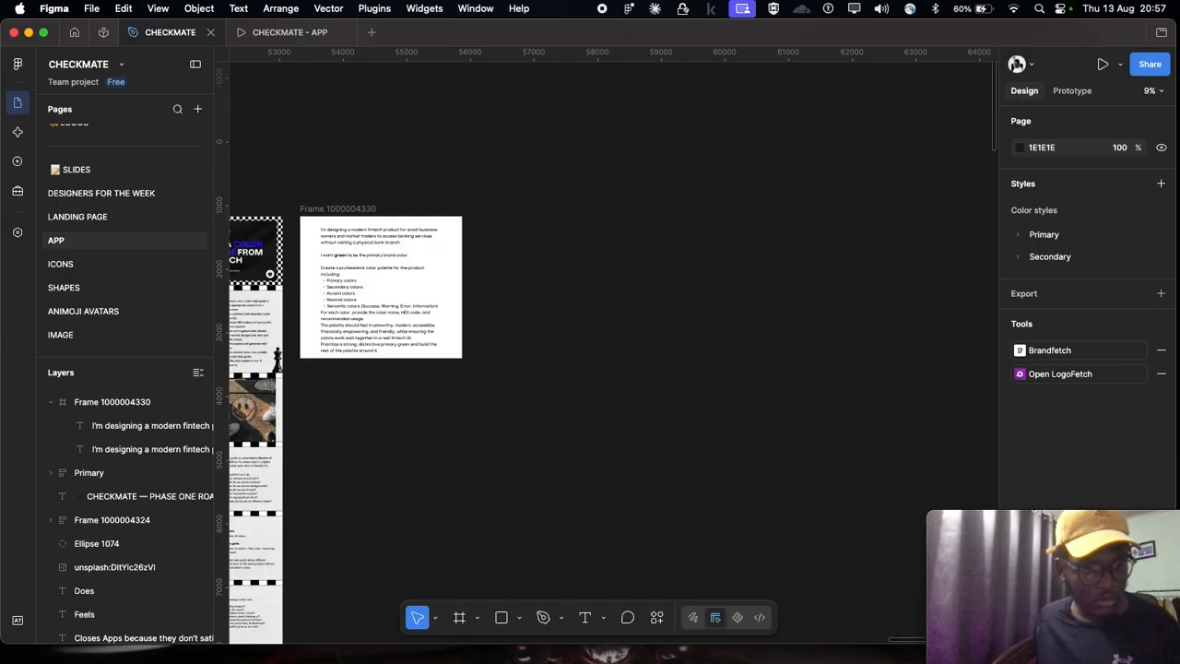
Step: Place the image file "Screenshot 2026-08-13 at 18.31.55" from Finder on the empty canvas beyond the prompt frame
key(super+Tab)
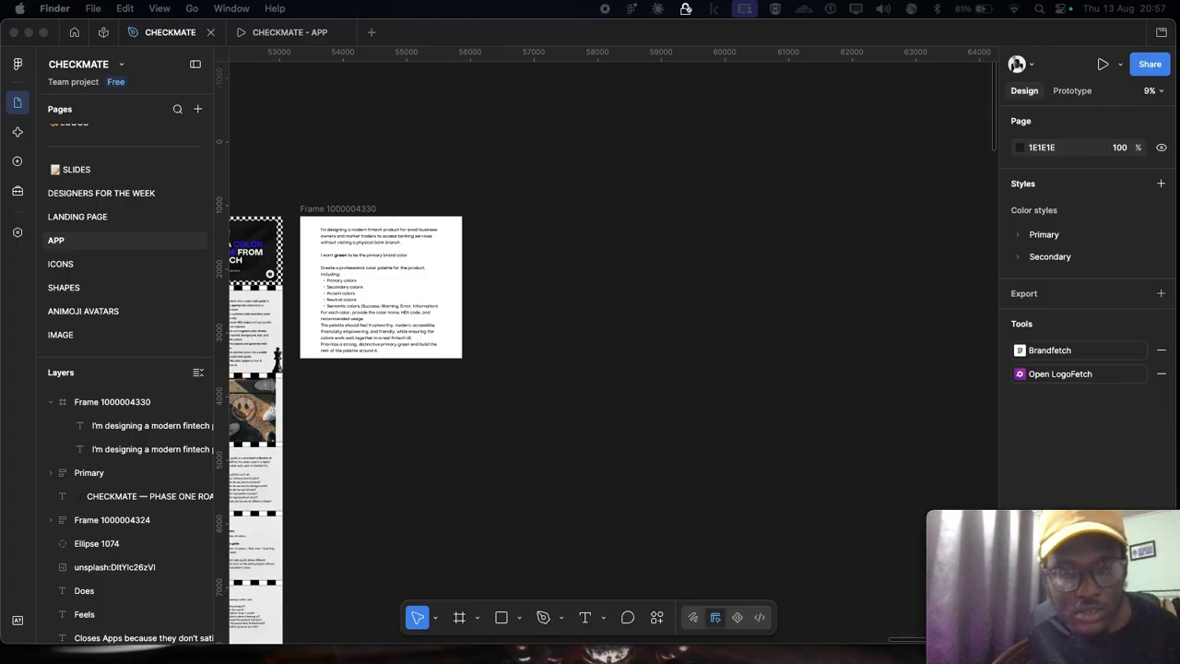
scroll(658, 283, right, 3)
scroll(780, 314, up, 4)
click(674, 314)
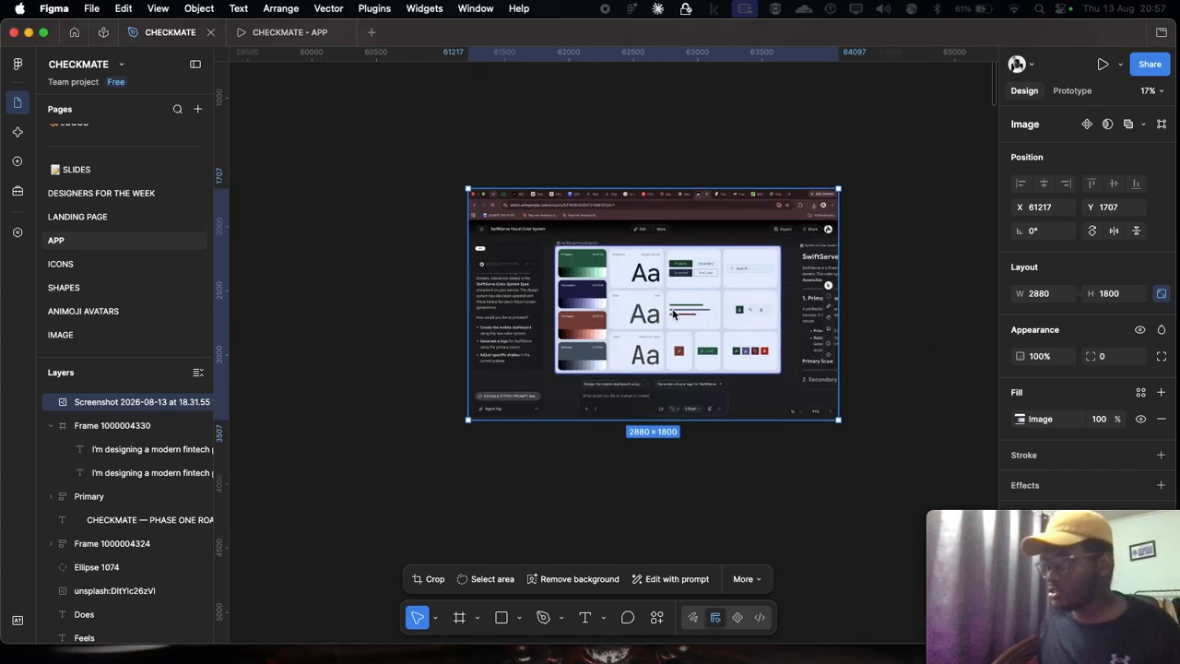
Step: Move the placed screenshot closer to the prompt frame, to about X 56560, Y 1122
drag(652, 308, 366, 240)
scroll(369, 240, left, 3)
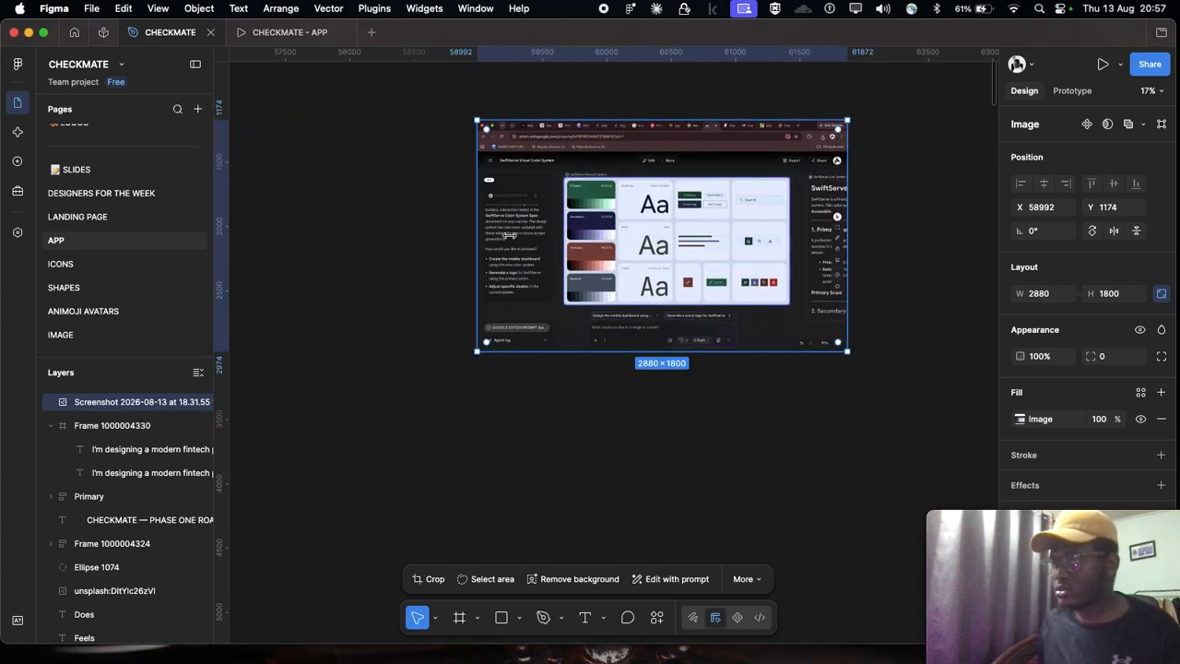
scroll(513, 238, left, 3)
scroll(664, 230, down, 3)
drag(865, 218, 653, 217)
scroll(643, 228, up, 1)
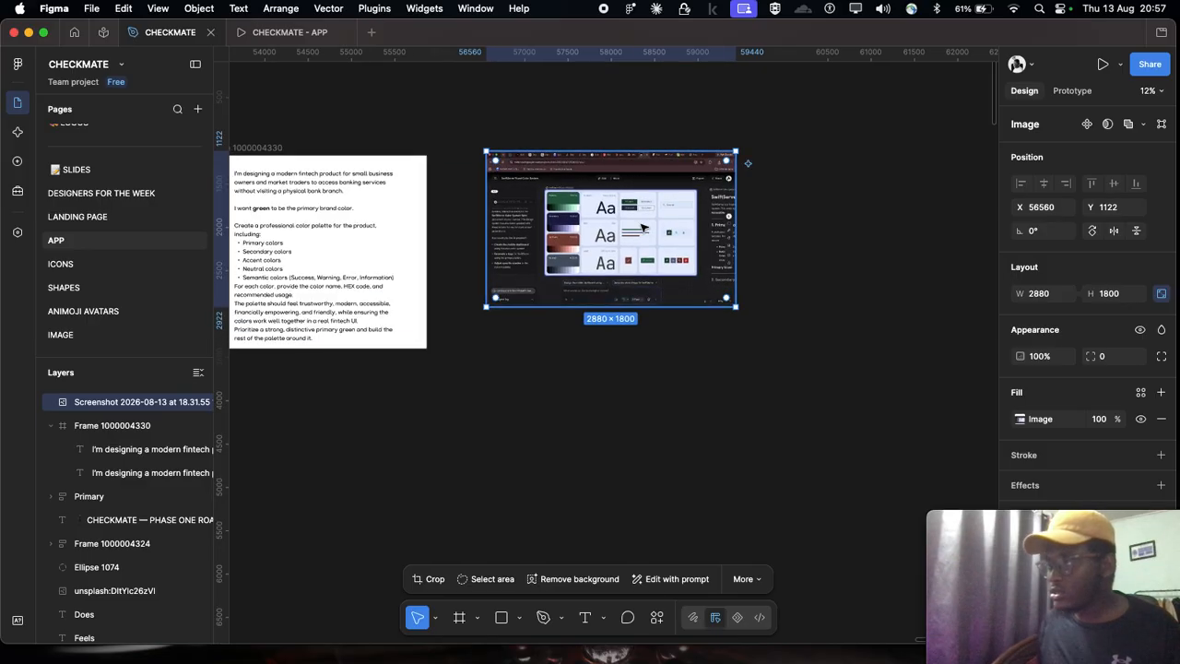
Step: Crop the screenshot to about 1904 × 1127 so that it frames only the SwiftServe Financial System board
double_click(553, 193)
drag(480, 230, 537, 245)
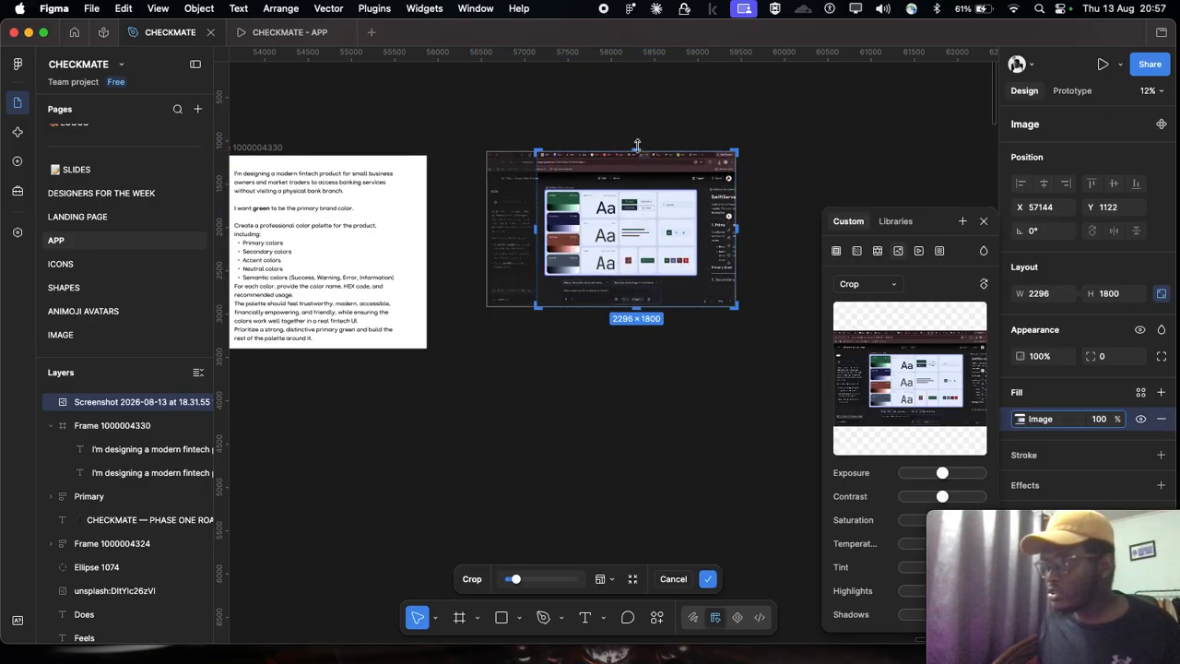
drag(636, 177, 636, 180)
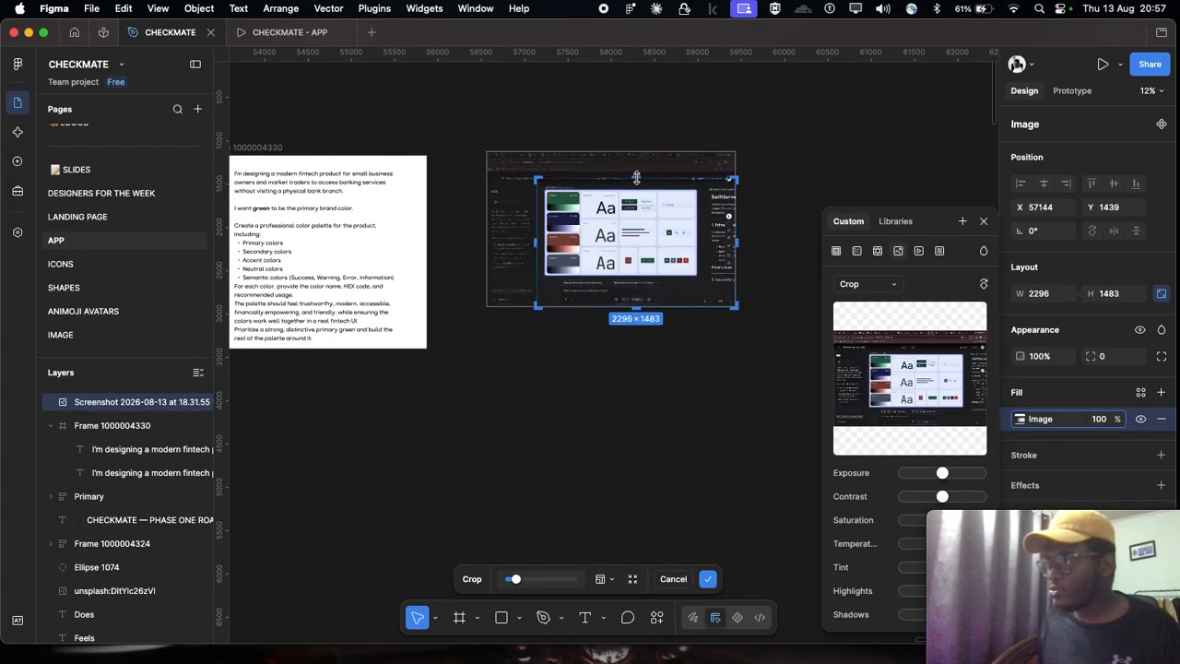
scroll(645, 185, up, 5)
scroll(779, 251, right, 2)
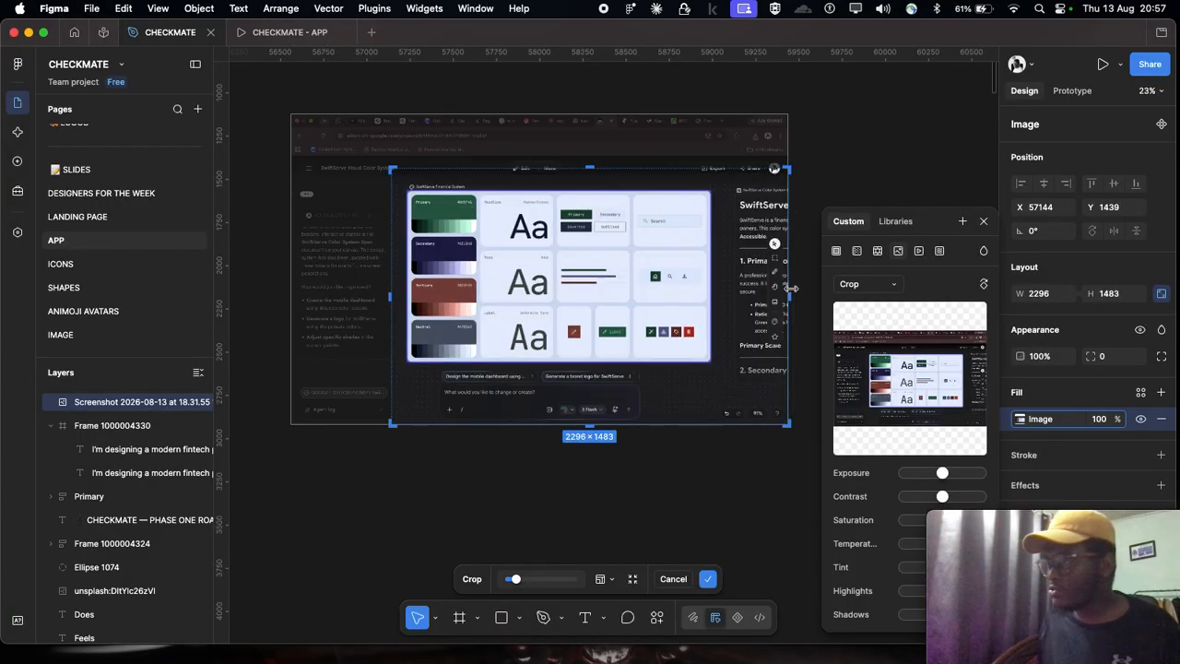
drag(738, 276, 724, 279)
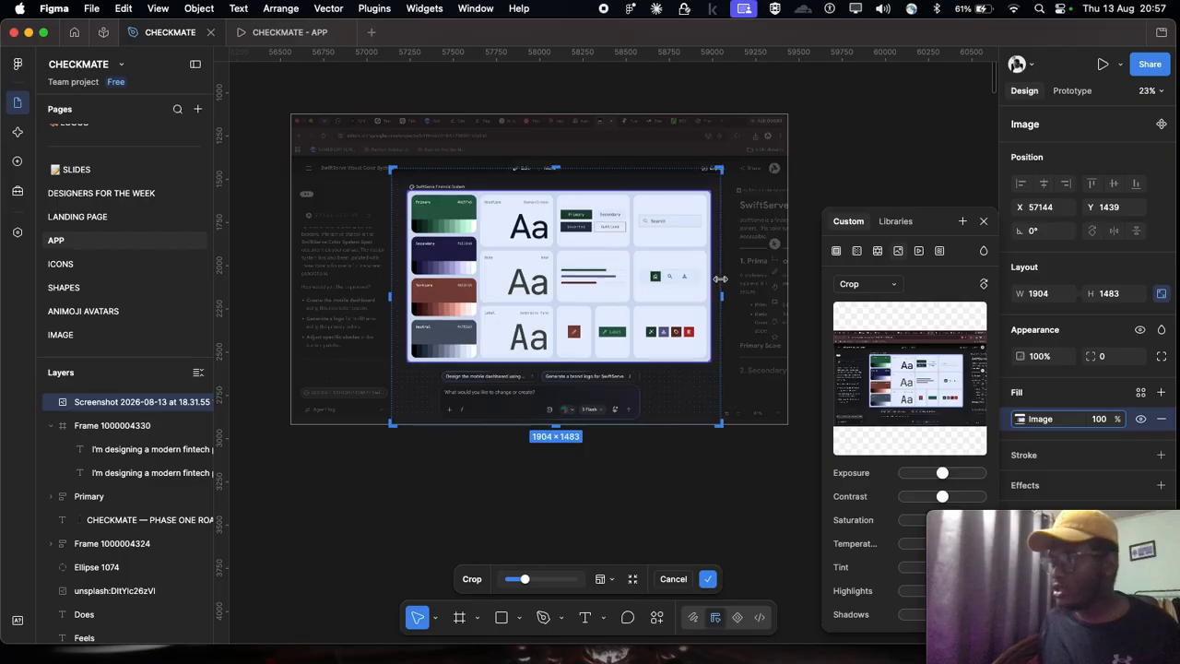
drag(554, 168, 554, 176)
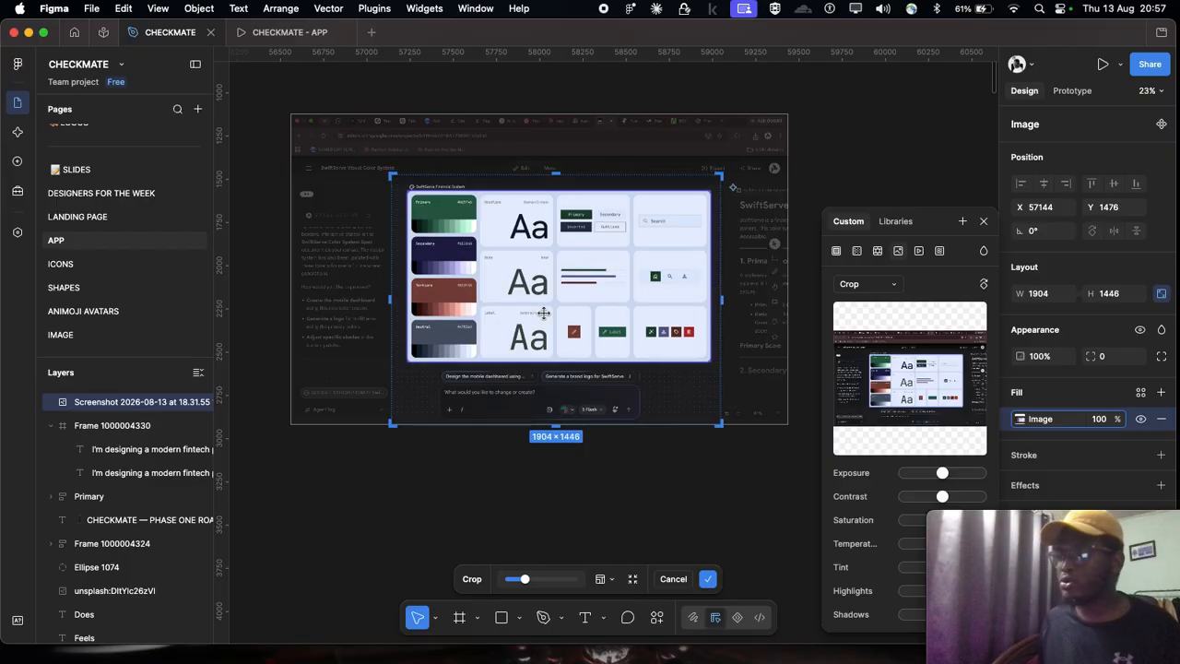
scroll(546, 337, down, 2)
mouse_move(558, 340)
mouse_down()
mouse_move(558, 328)
mouse_move(560, 345)
mouse_up()
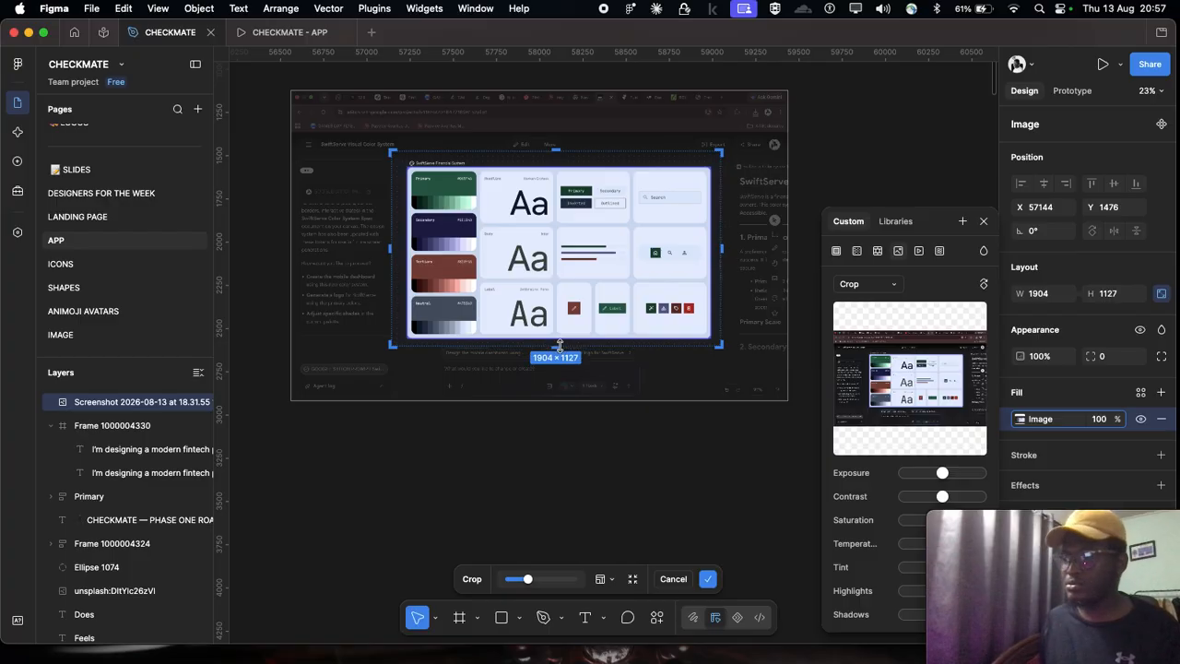
key(Return)
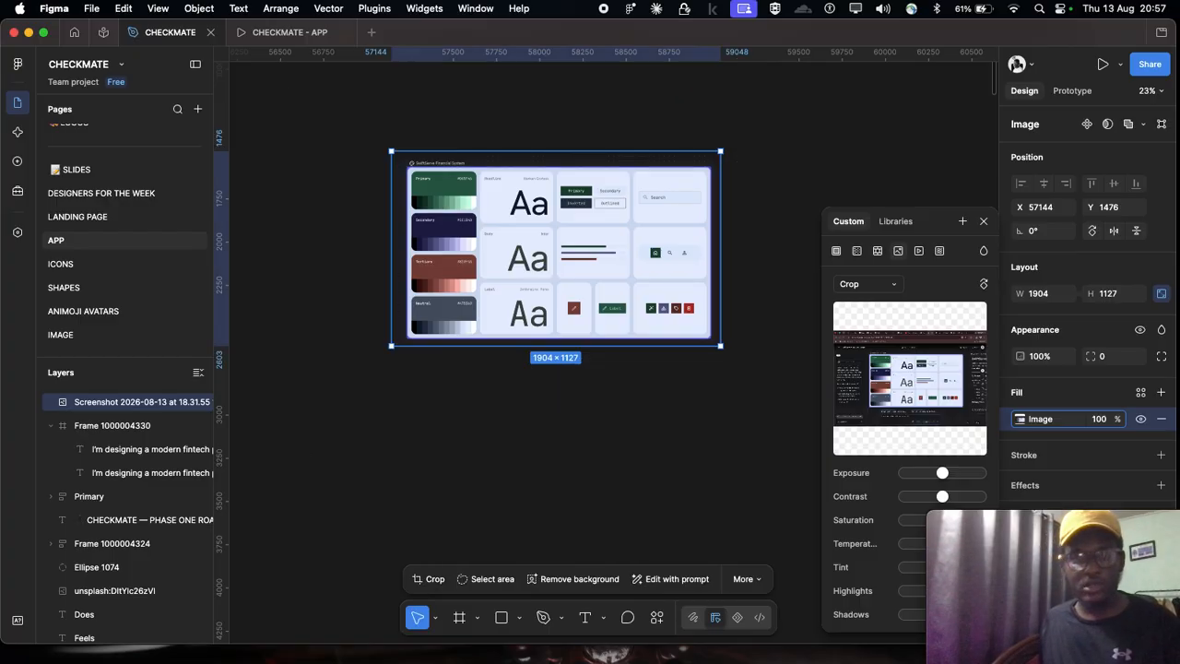
Step: Close the image fill settings and deselect the cropped screenshot
key(super+Tab)
scroll(674, 384, up, 5)
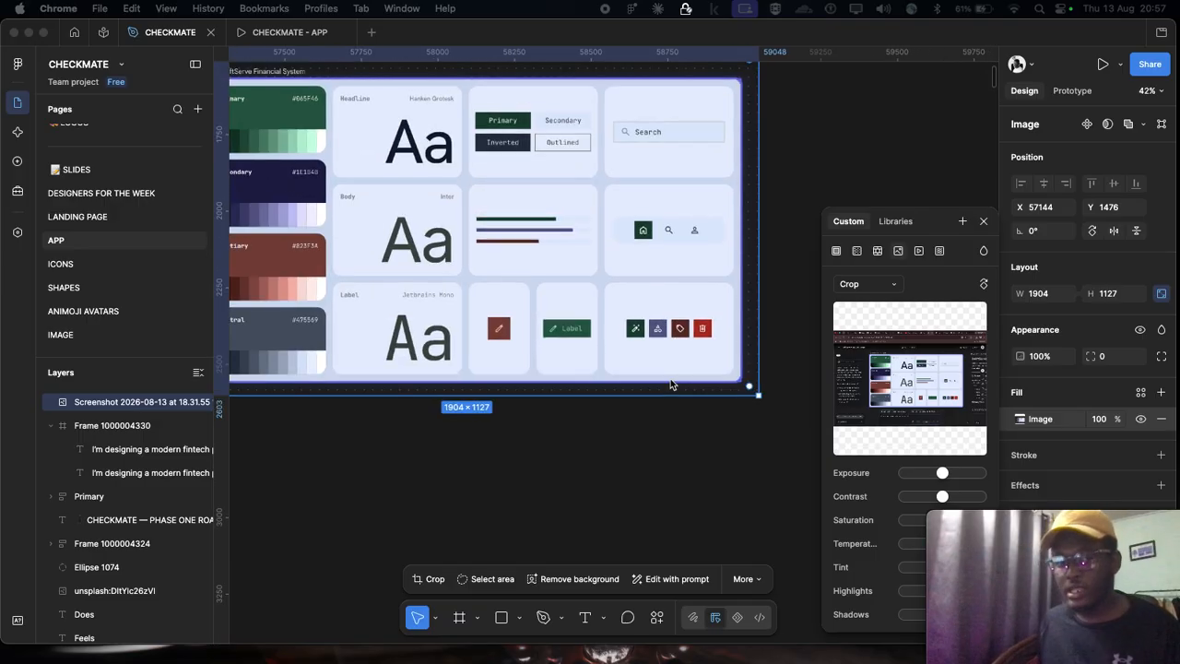
scroll(670, 384, down, 3)
click(616, 204)
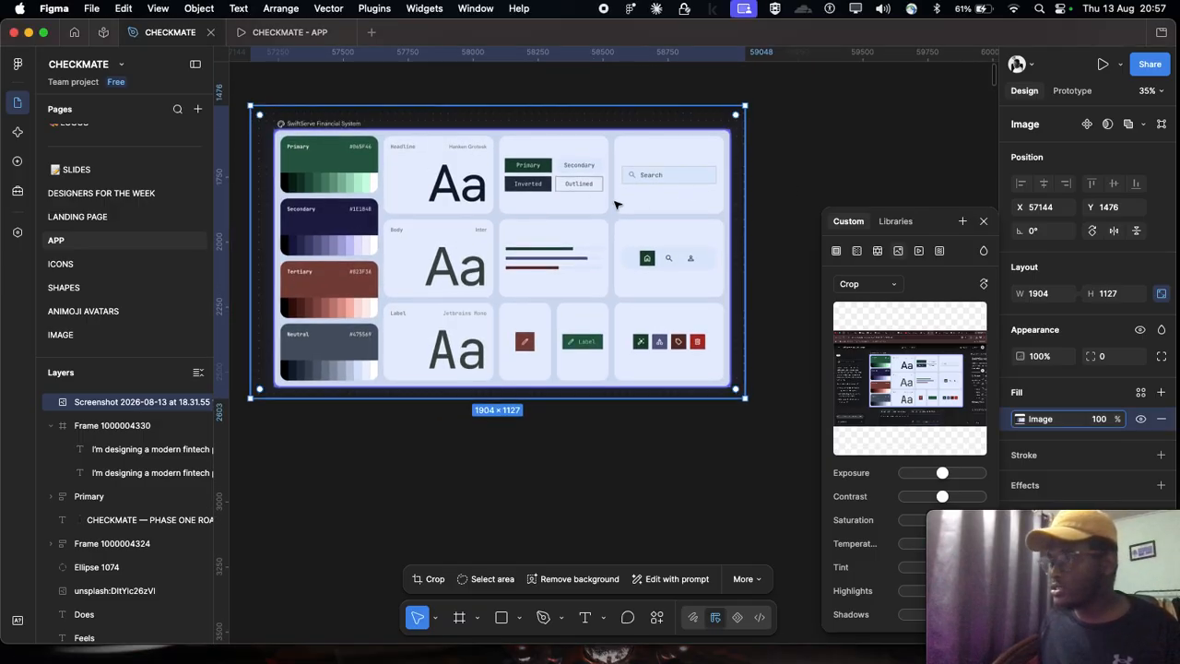
scroll(616, 204, up, 2)
scroll(616, 204, left, 2)
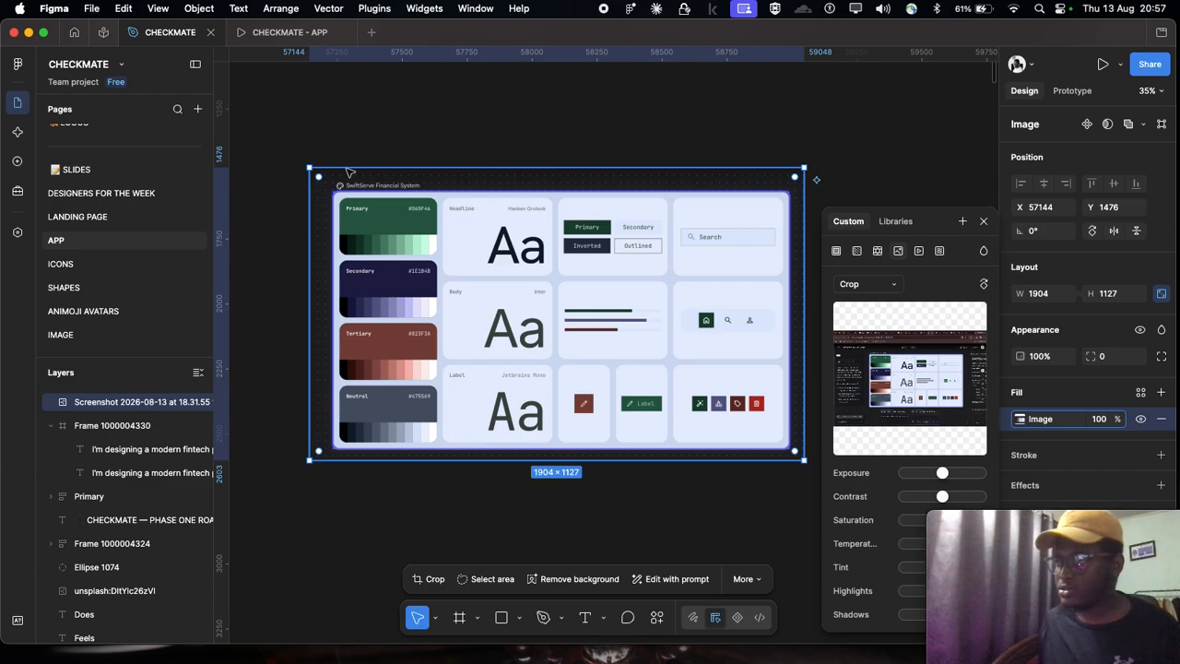
click(985, 222)
click(950, 224)
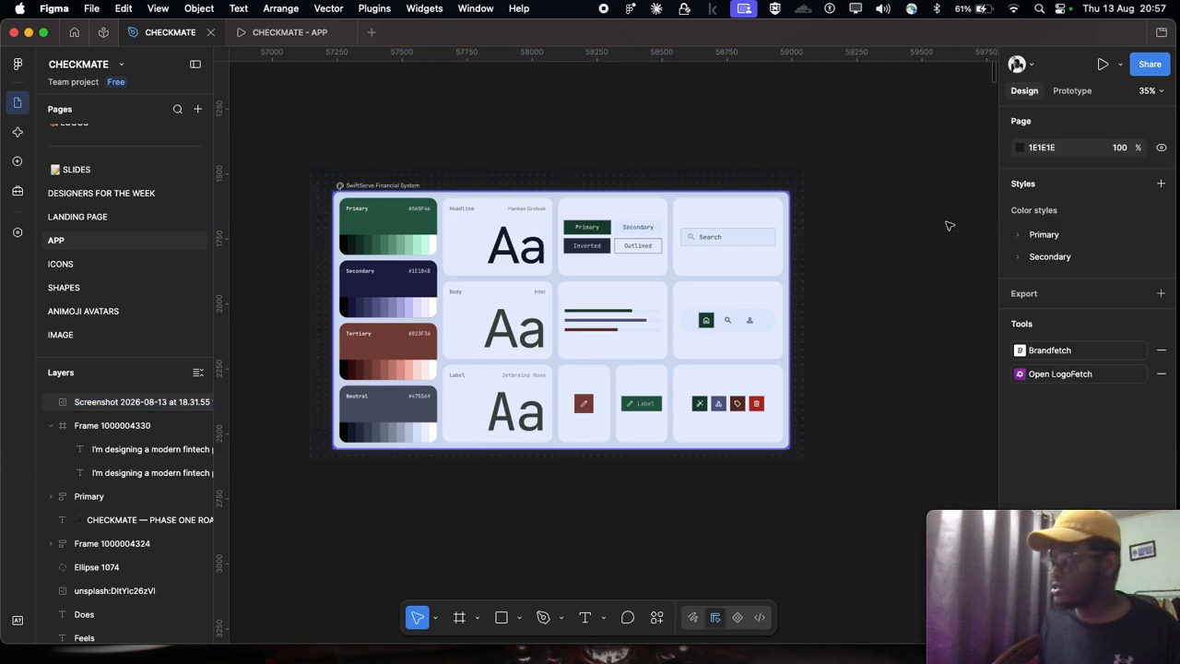
Step: Examine the board's primary, secondary, tertiary and neutral color scales along with its typography and component samples
scroll(690, 243, down, 1)
scroll(691, 243, up, 1)
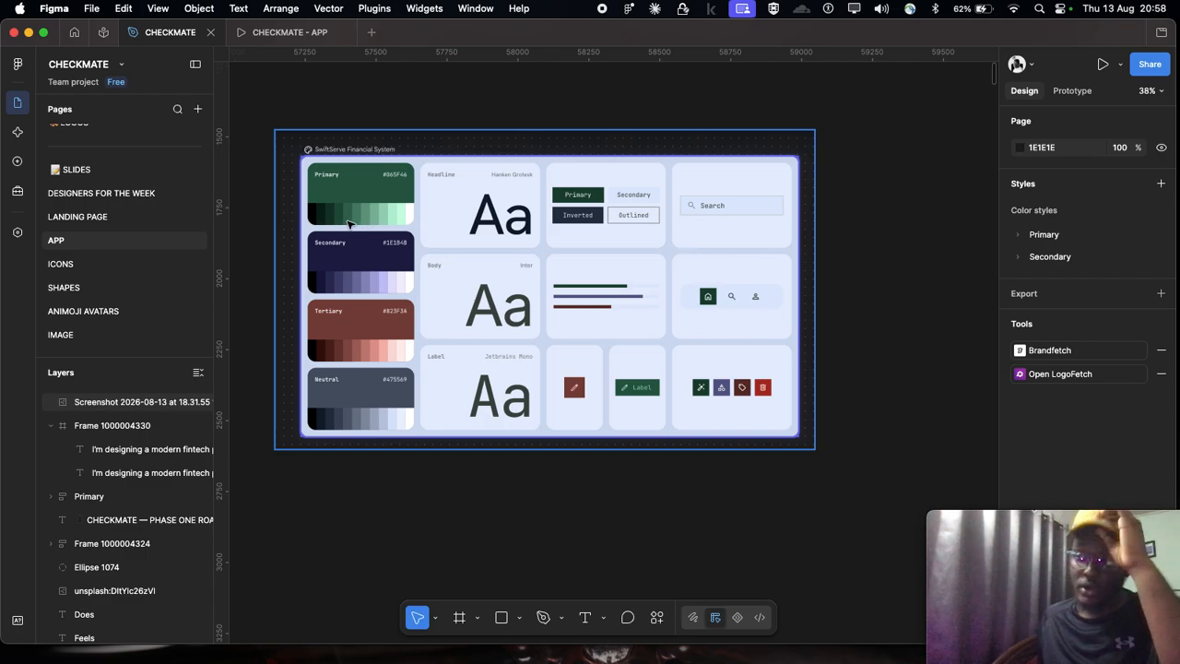
scroll(369, 222, down, 5)
scroll(397, 212, up, 3)
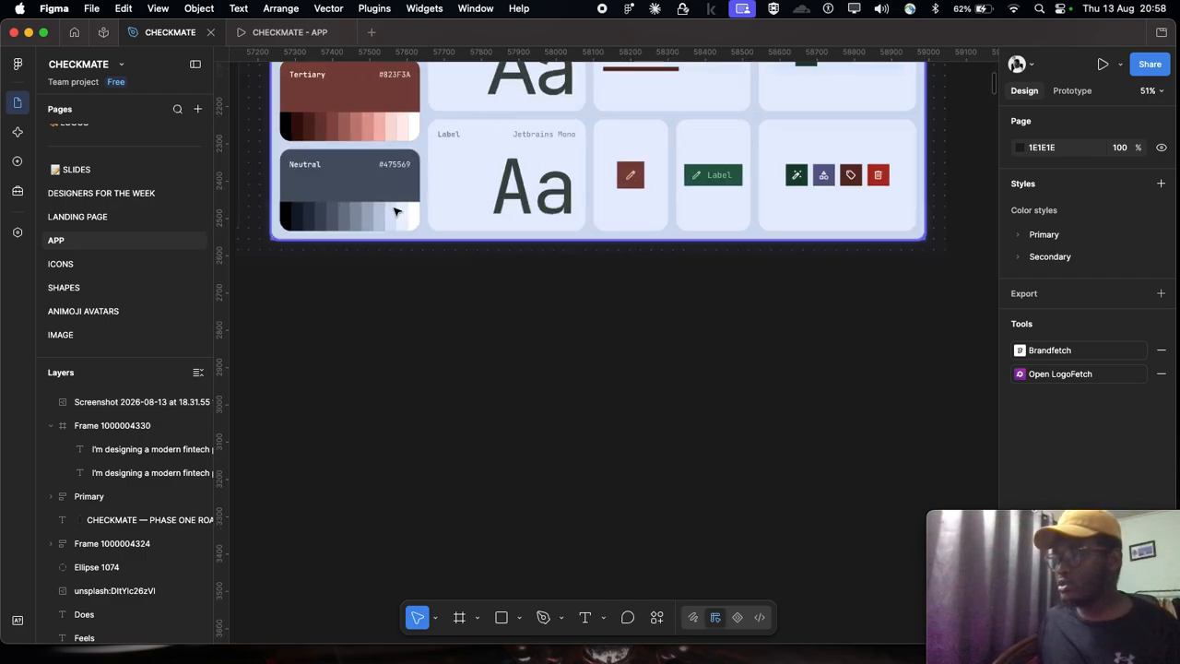
scroll(397, 212, down, 5)
scroll(391, 214, up, 2)
scroll(397, 194, up, 3)
scroll(400, 173, up, 3)
scroll(724, 113, down, 1)
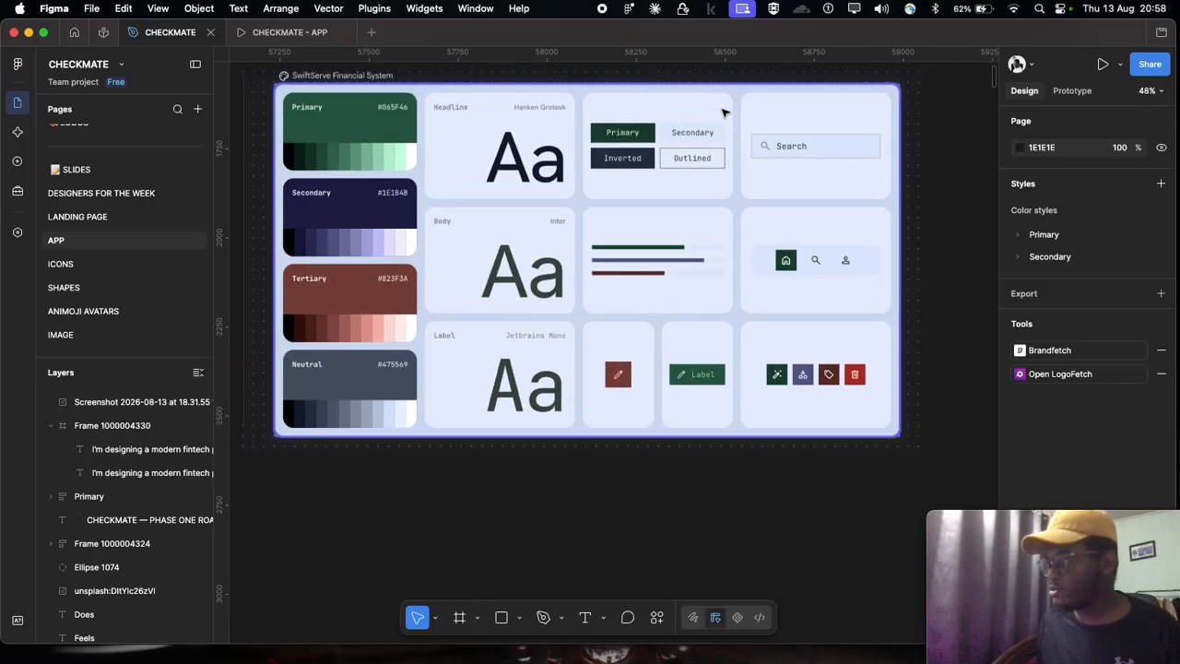
scroll(637, 313, down, 3)
scroll(680, 313, down, 3)
scroll(678, 315, down, 2)
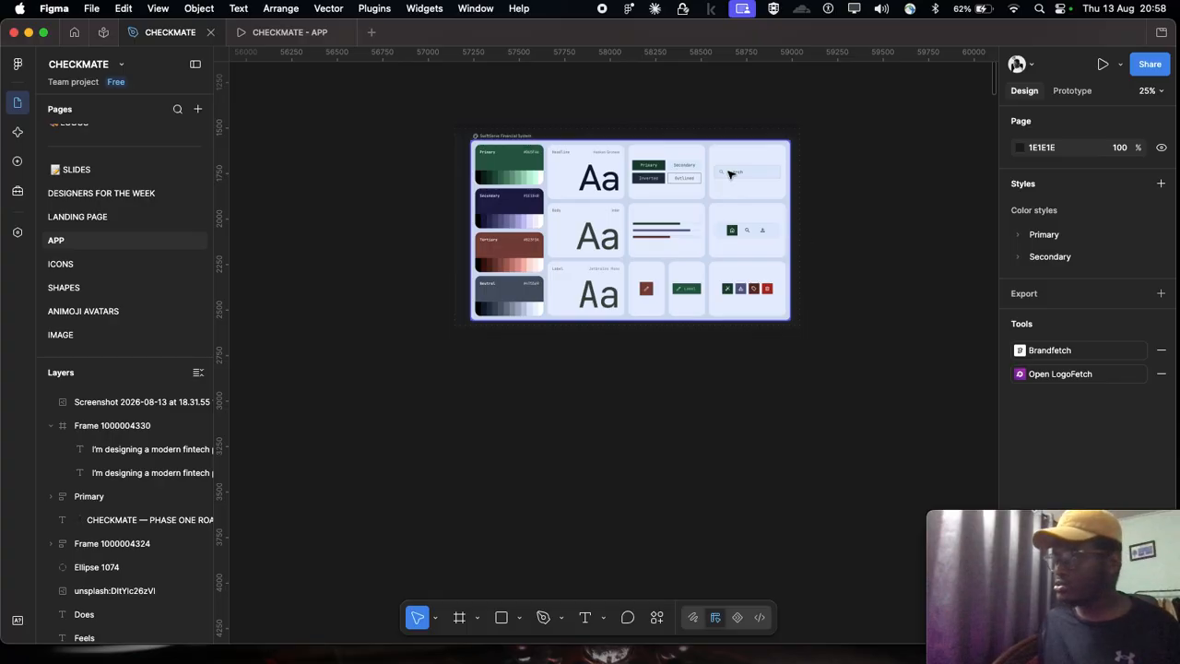
scroll(608, 231, right, 1)
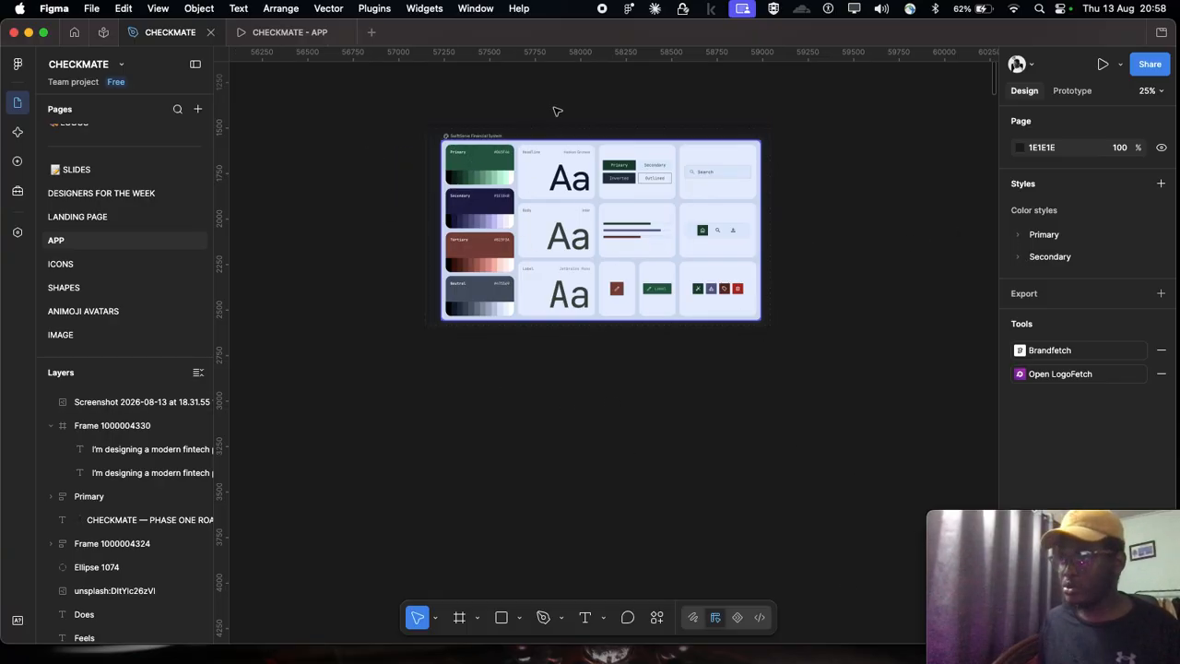
scroll(554, 106, up, 1)
scroll(624, 365, down, 1)
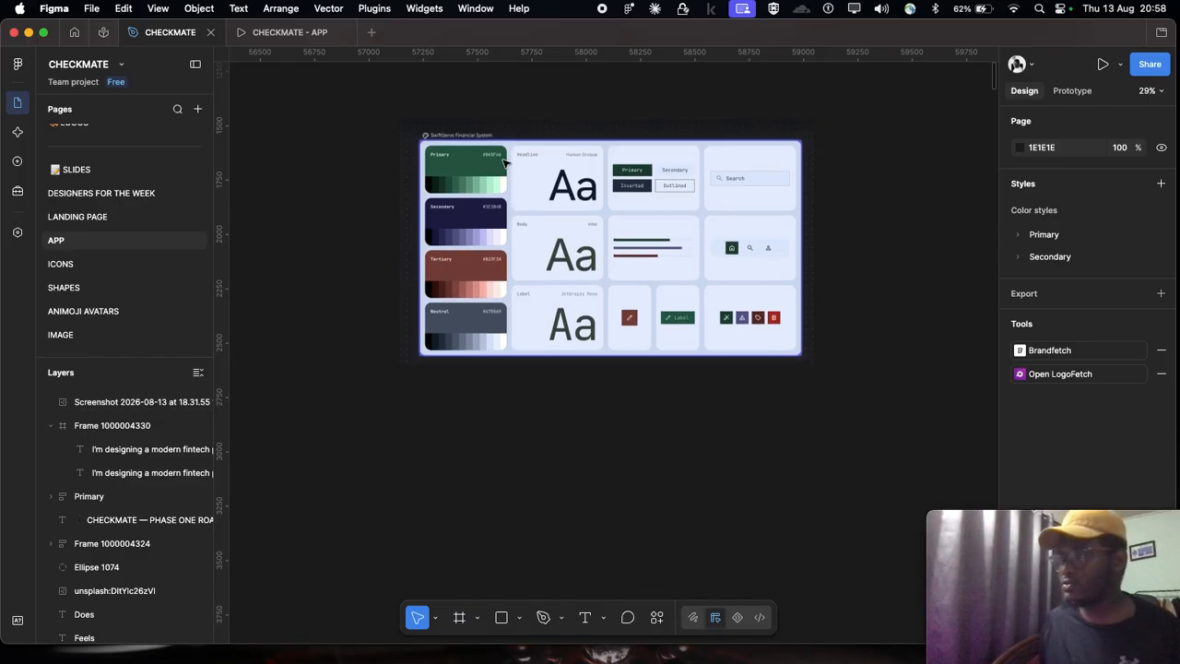
Step: Move the cropped board right next to the prompt frame, to about X 56027, Y 1161
scroll(475, 143, down, 3)
drag(467, 148, 412, 163)
scroll(334, 132, up, 5)
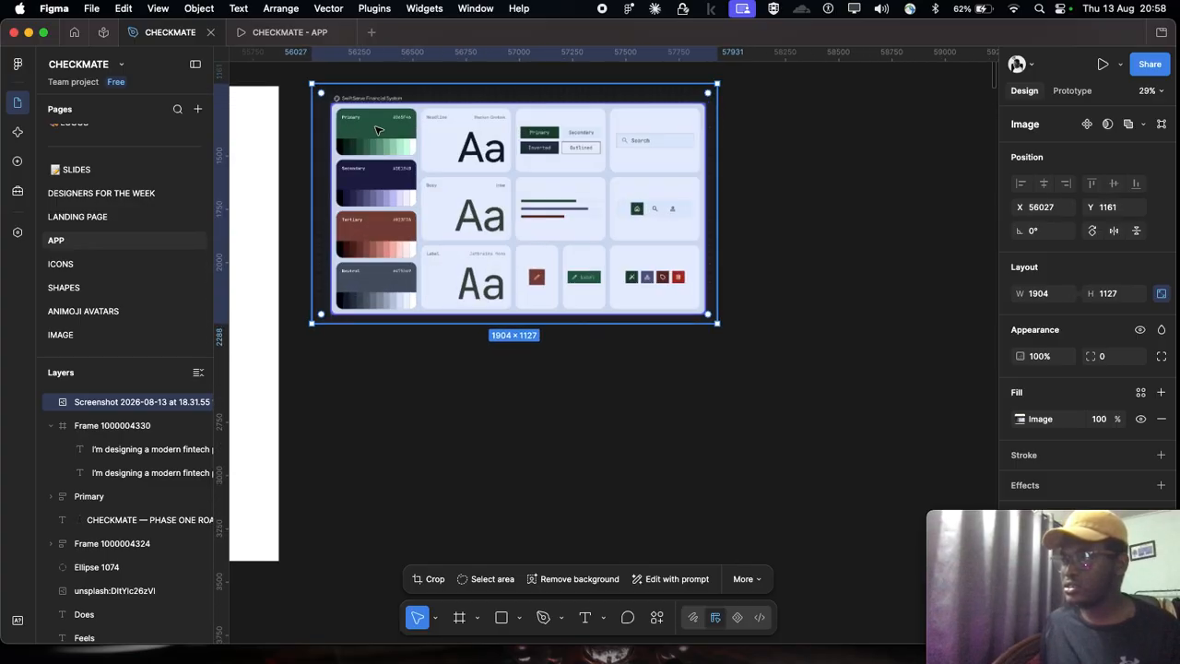
mouse_move(544, 602)
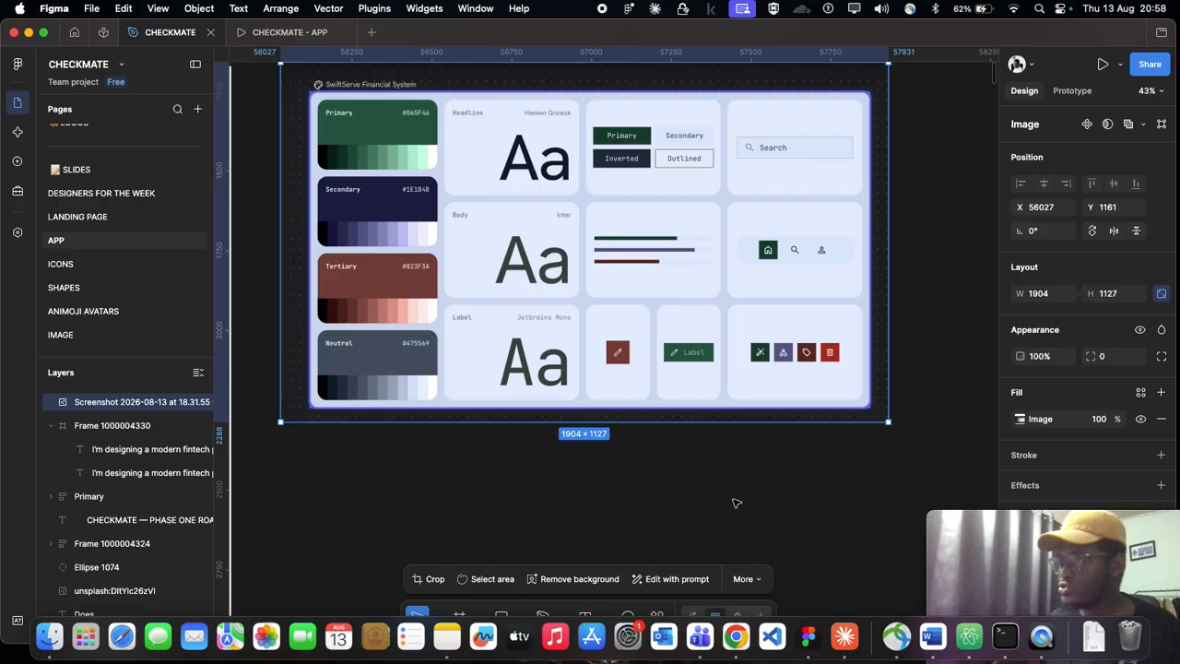
scroll(345, 192, up, 4)
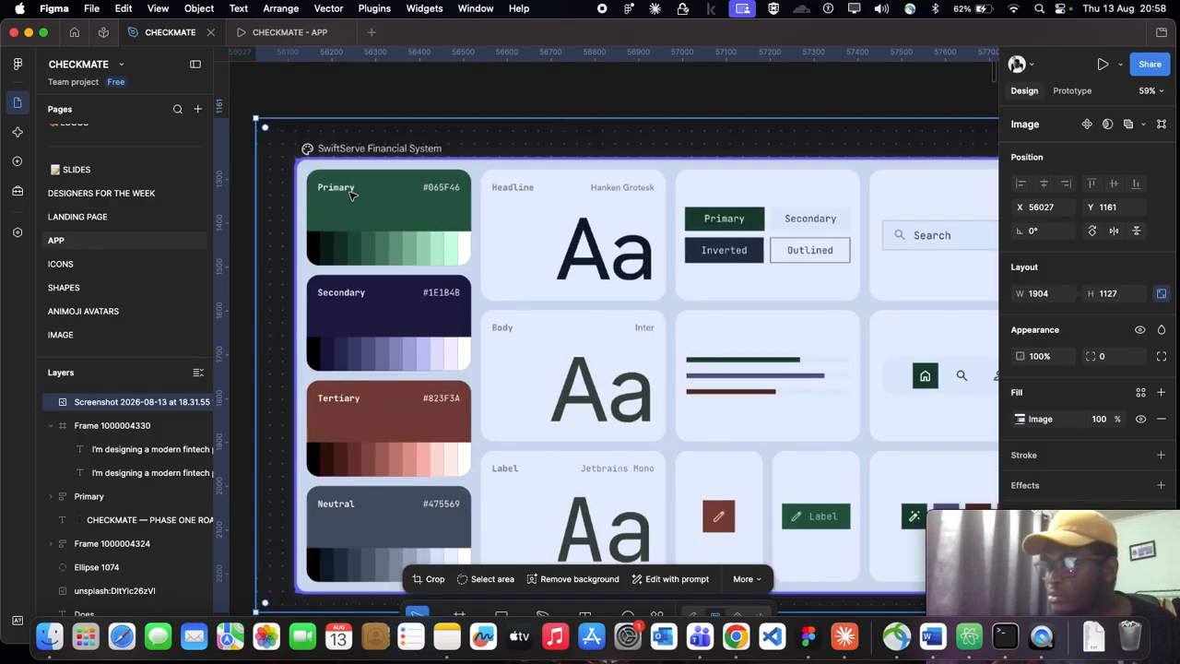
key(shift+2)
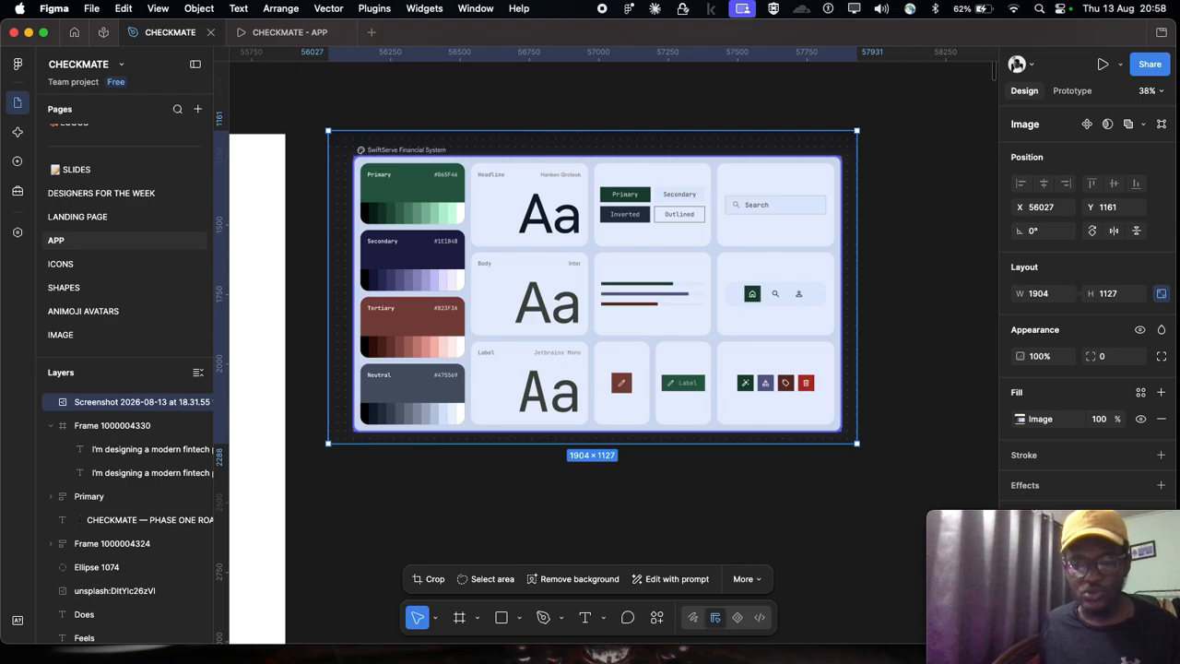
Step: Switch to Chrome, show the UI Colors Tailwind CSS Color Generator page and look over its green palette for #065f46
key(super+Tab)
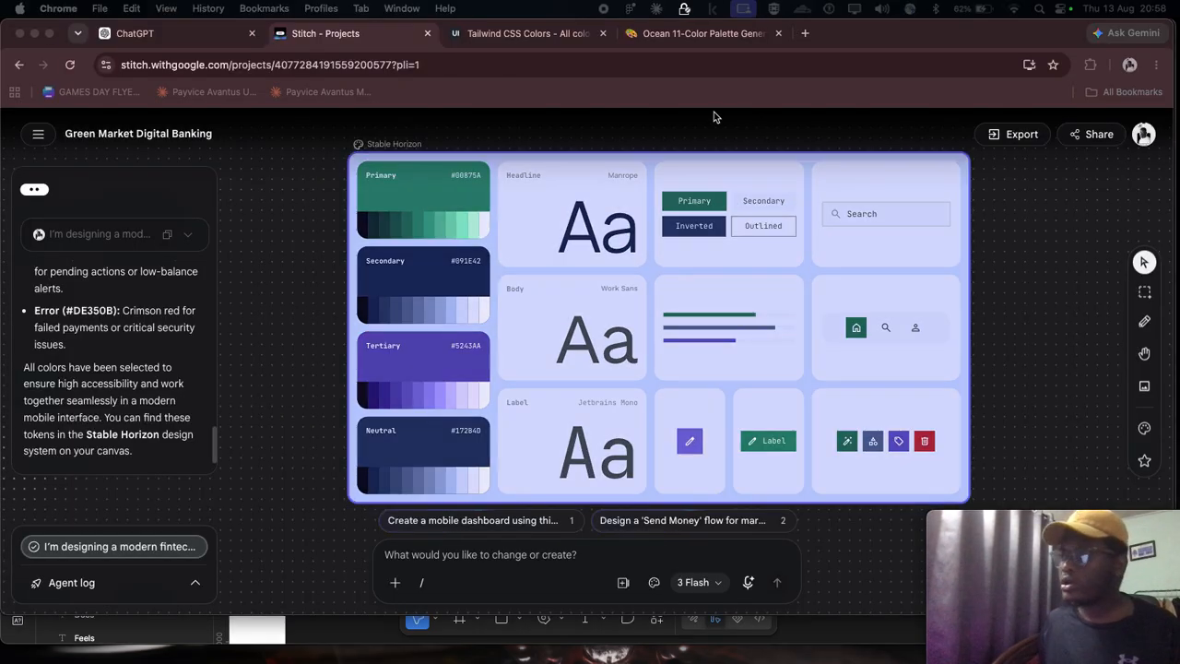
click(498, 36)
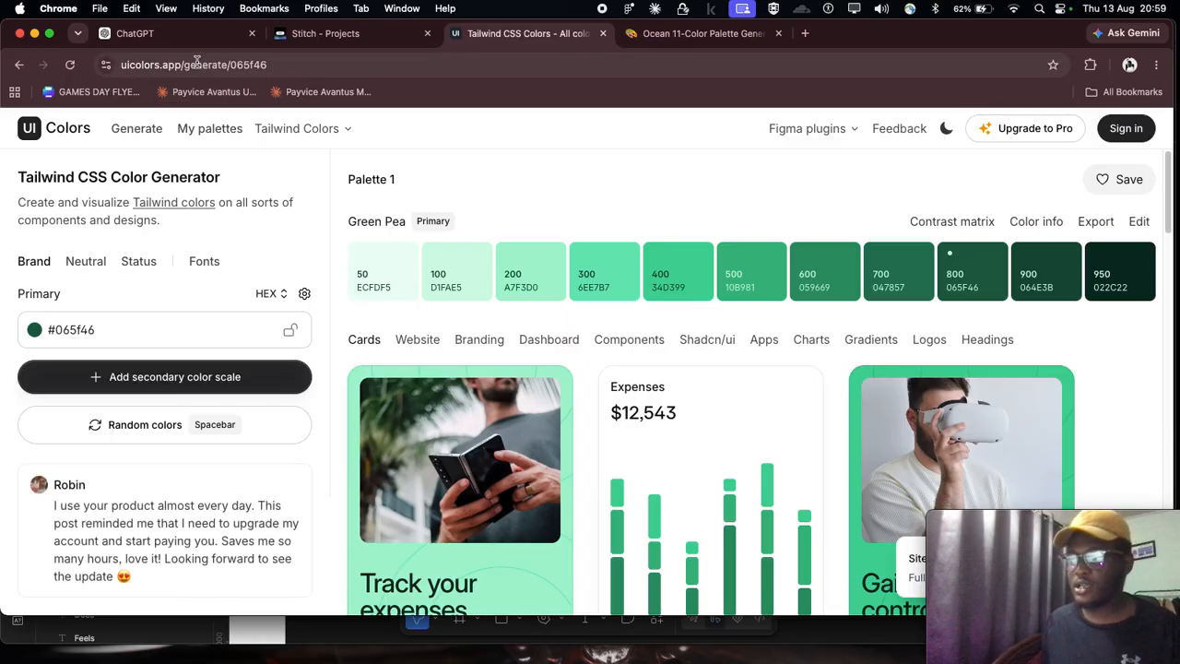
scroll(620, 342, down, 3)
scroll(621, 343, up, 3)
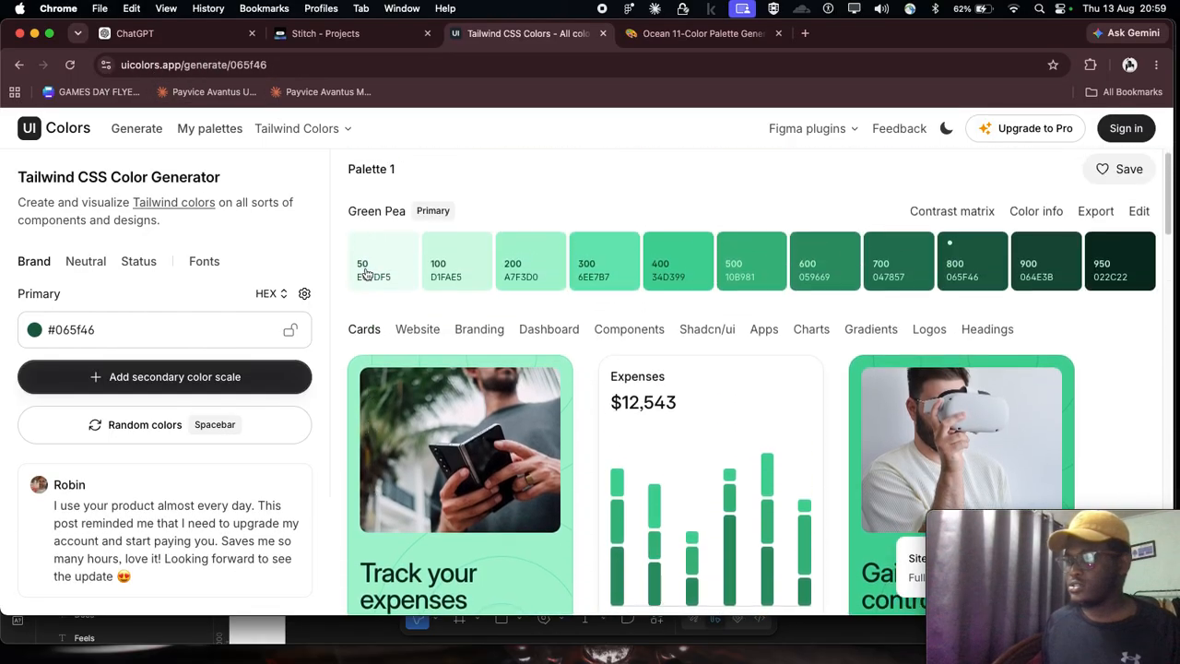
Step: Switch to the Stitch project and examine the Stable Horizon board's color scales and the hex code on its primary swatch
click(335, 46)
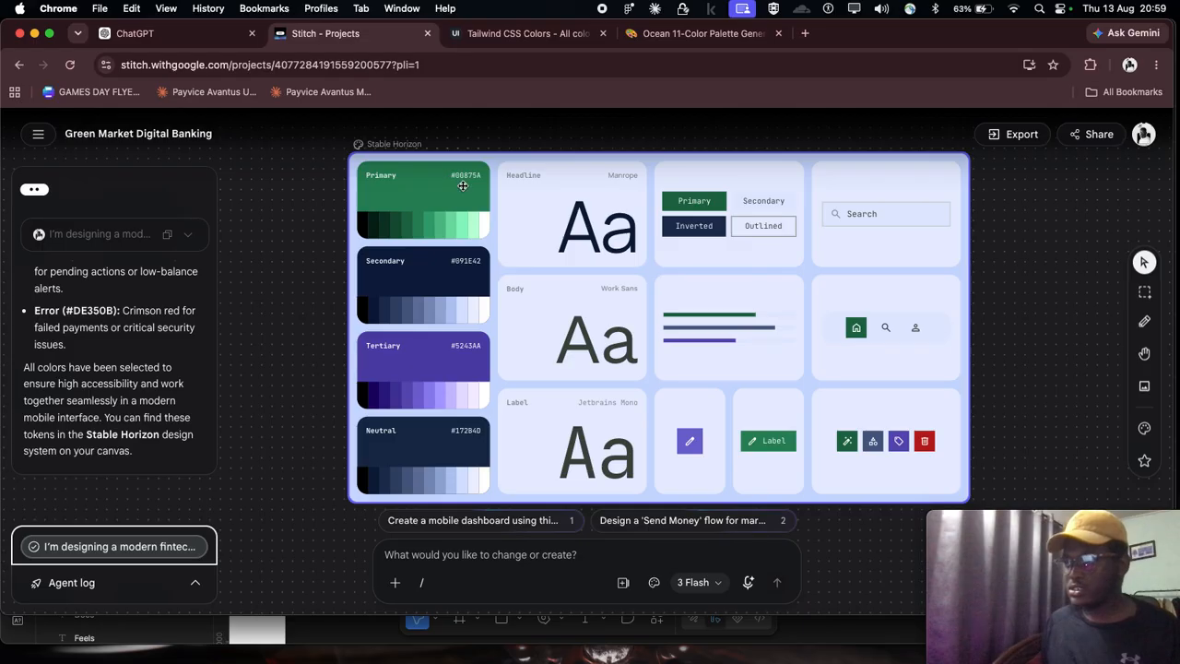
scroll(454, 218, up, 2)
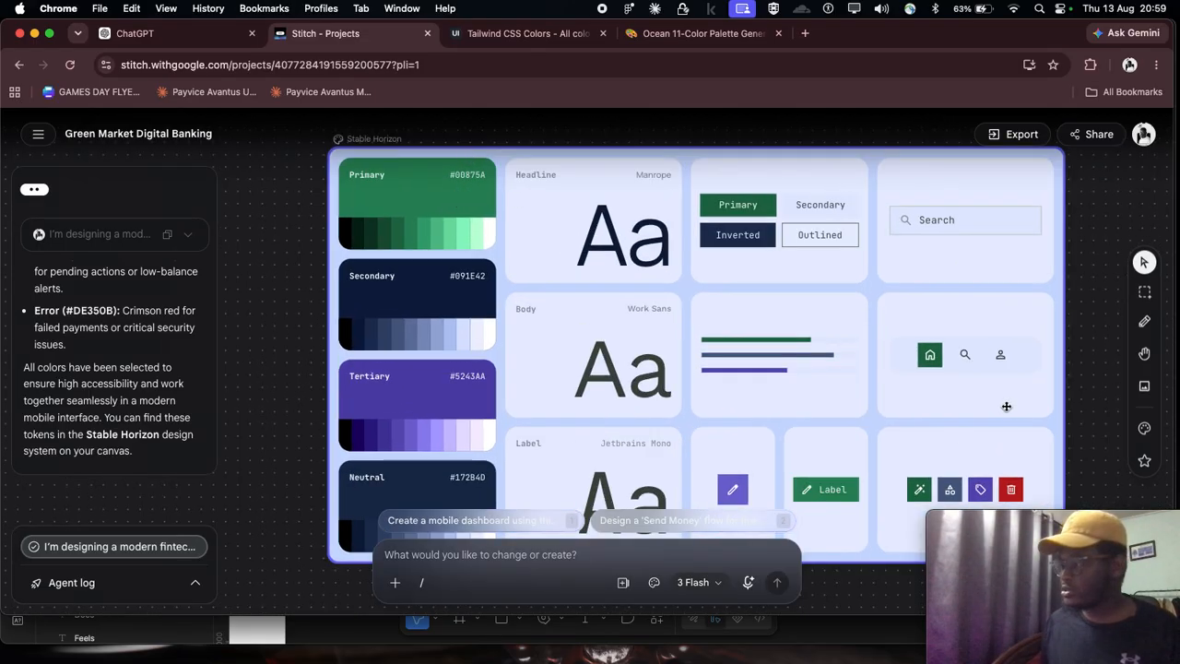
scroll(1007, 408, down, 6)
scroll(1005, 401, right, 1)
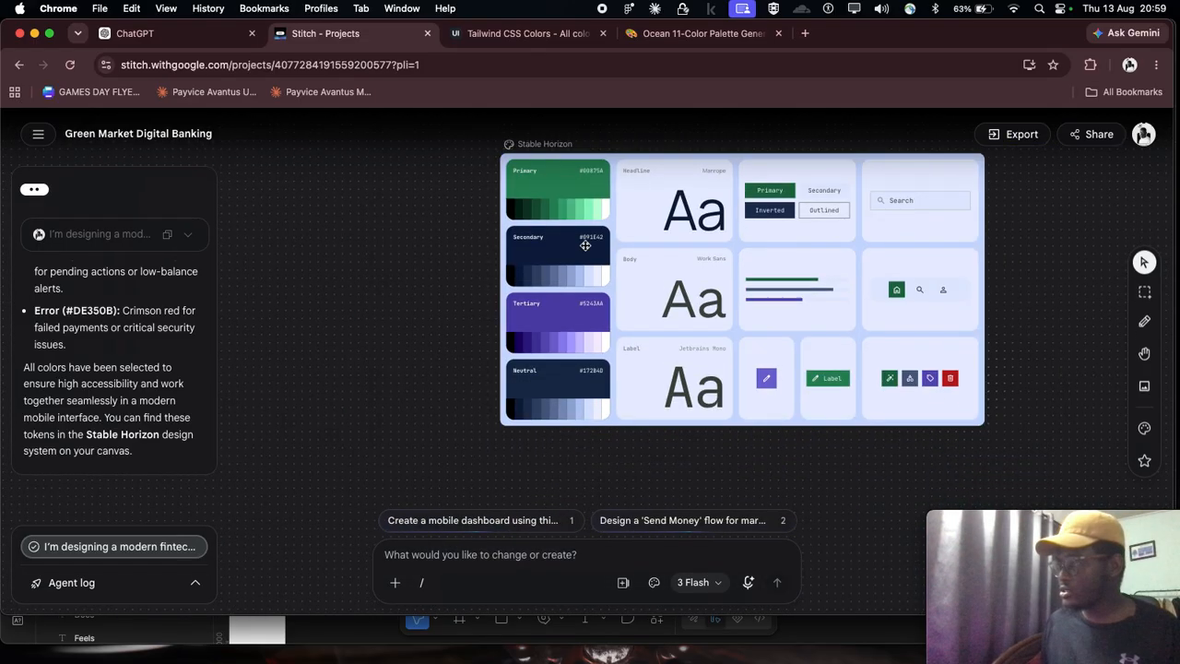
click(588, 177)
drag(1079, 522, 135, 519)
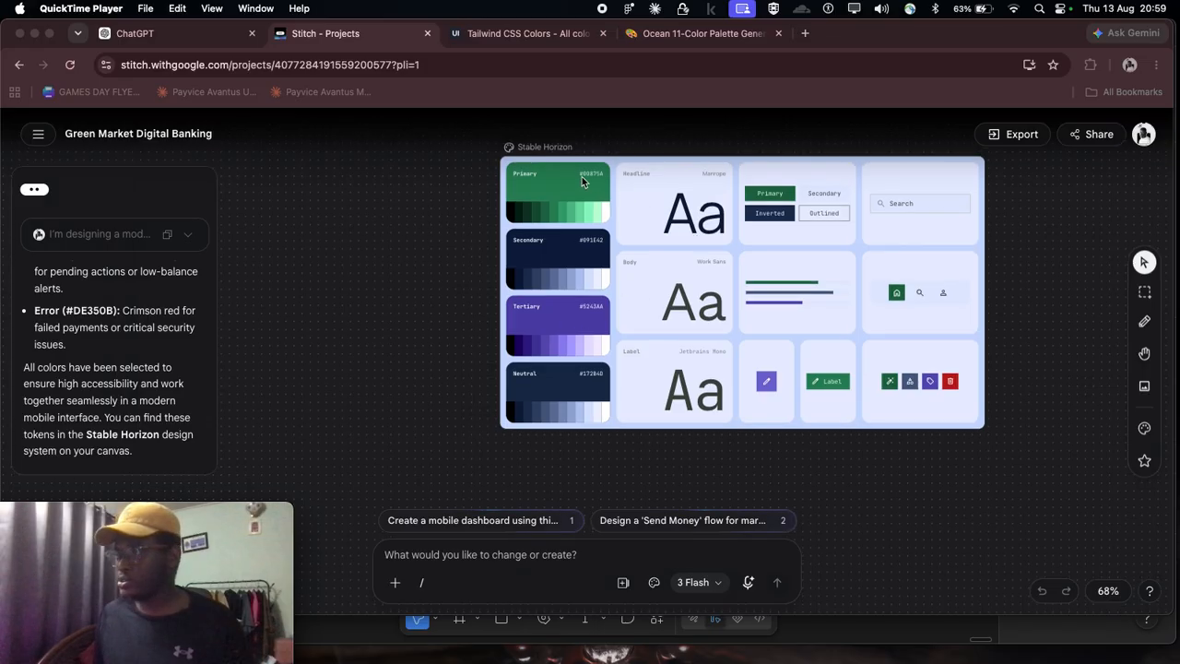
scroll(582, 180, up, 3)
scroll(608, 241, down, 5)
scroll(604, 236, up, 6)
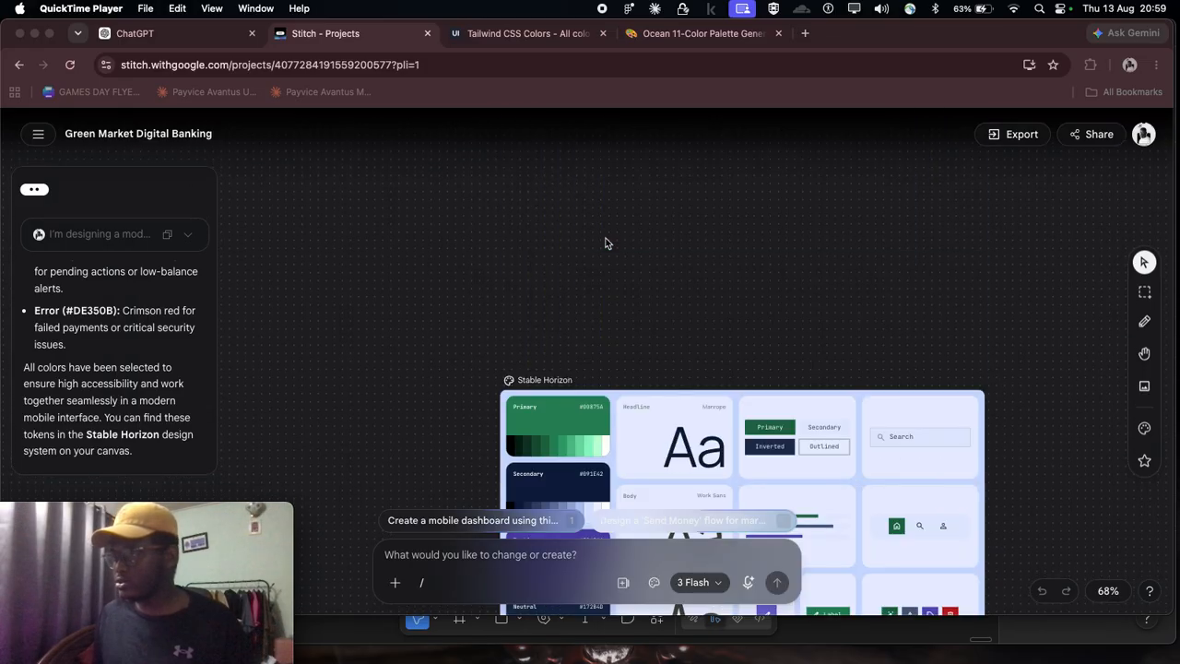
scroll(604, 294, down, 6)
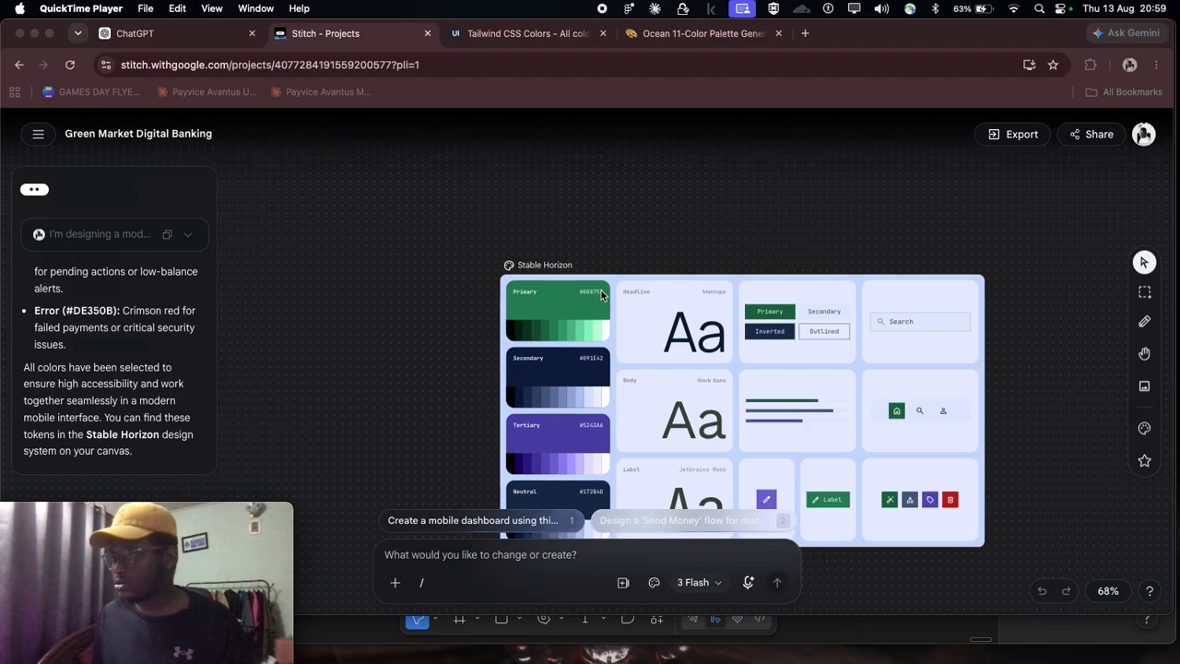
scroll(601, 292, up, 1)
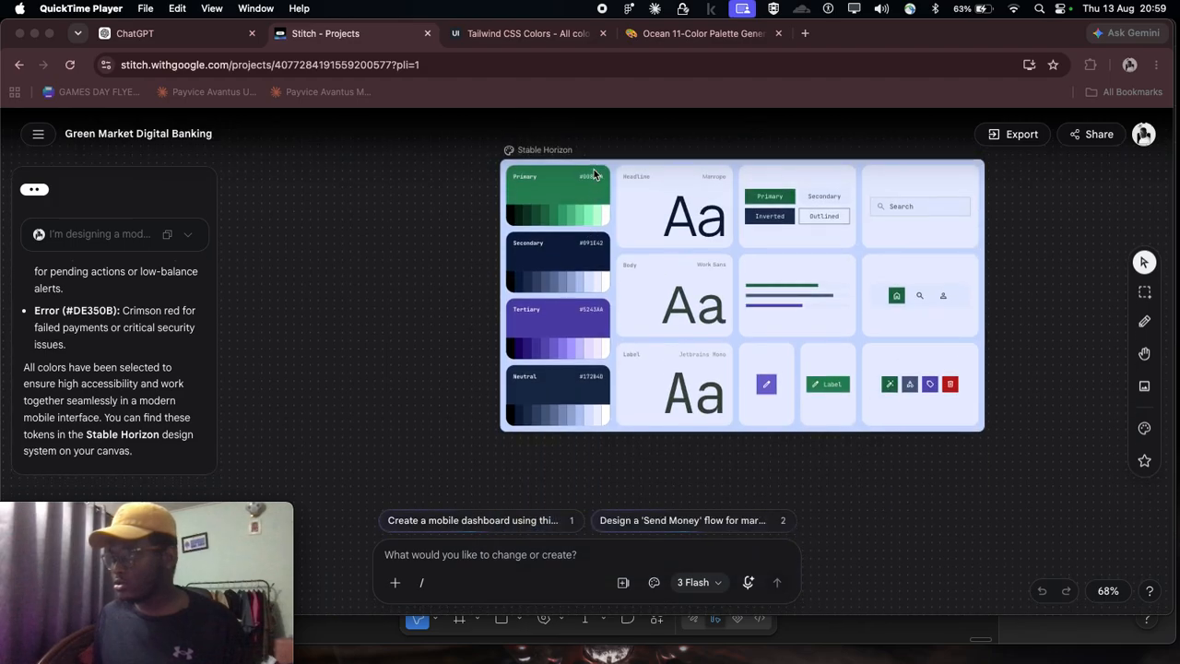
scroll(597, 184, up, 3)
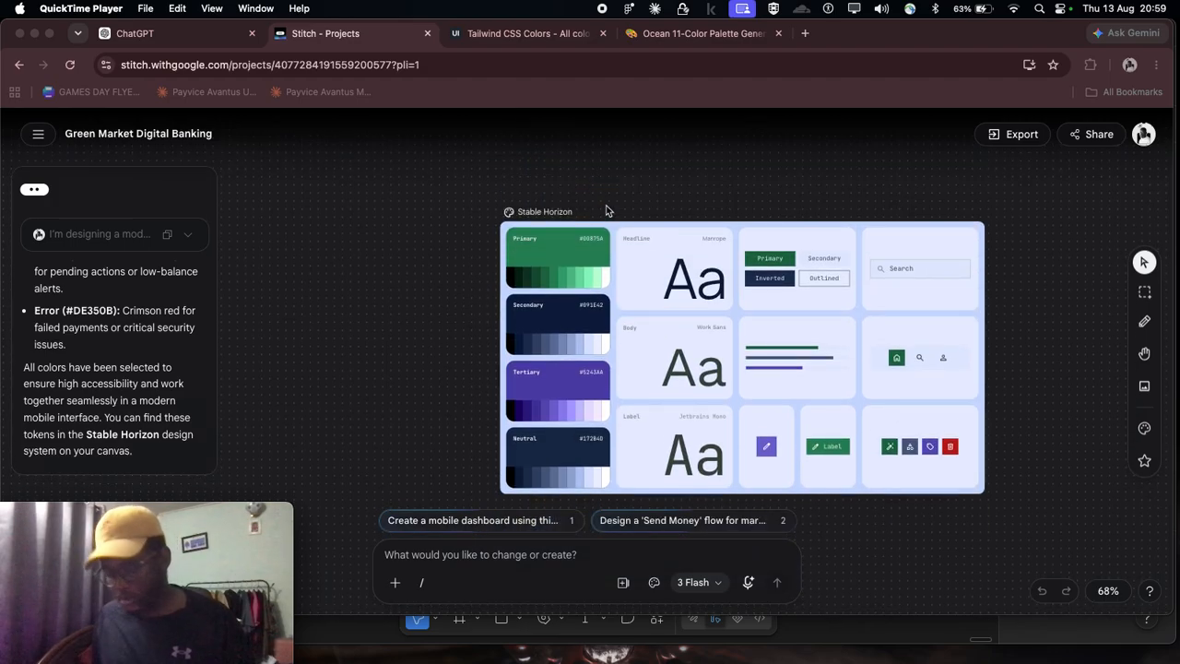
scroll(606, 209, up, 1)
scroll(605, 209, down, 4)
scroll(606, 221, up, 1)
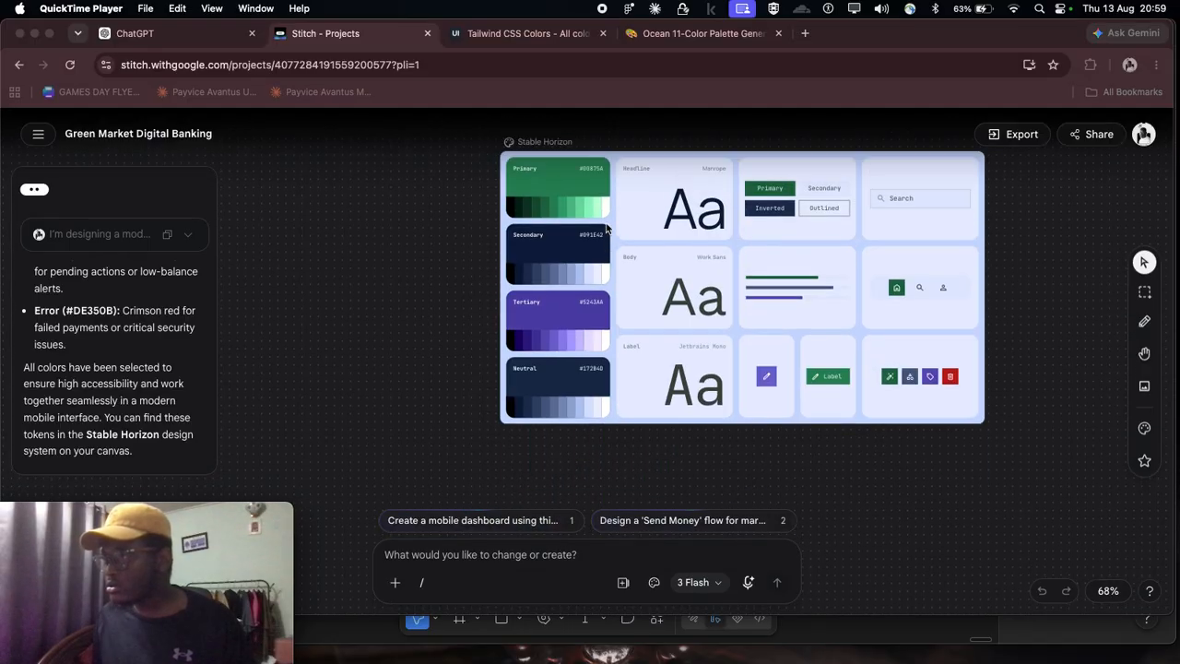
scroll(602, 226, up, 1)
Step: Copy the primary color's hex code #00875A from the Stable Horizon board
click(455, 216)
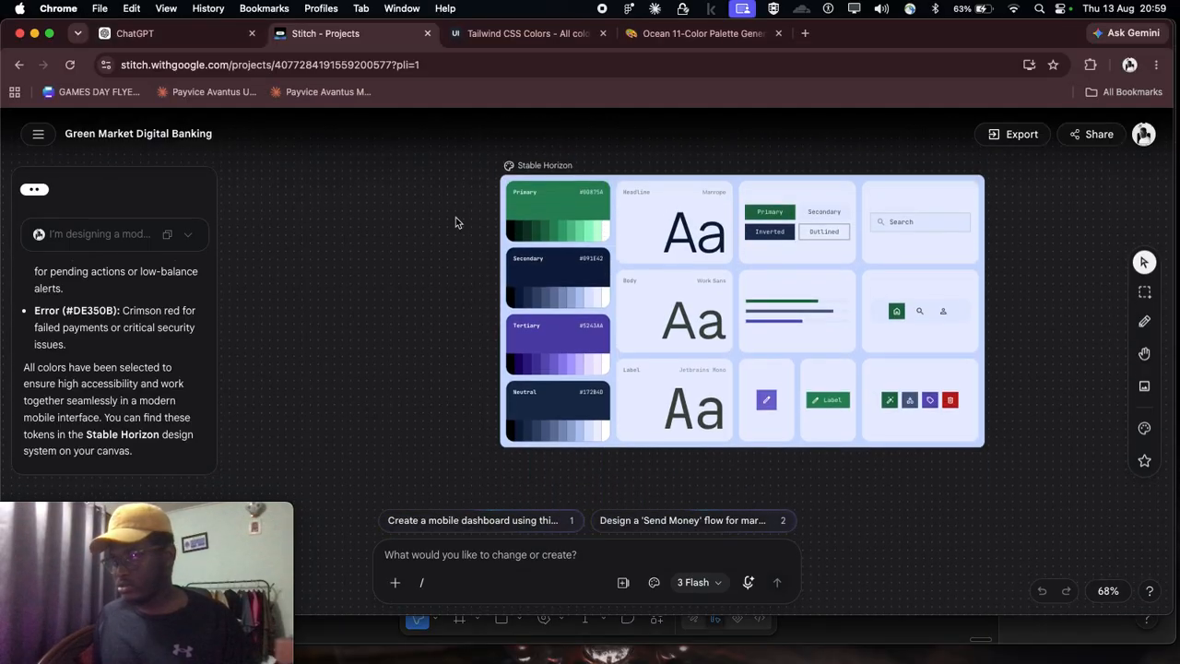
scroll(520, 217, up, 4)
scroll(590, 236, down, 5)
scroll(613, 240, up, 3)
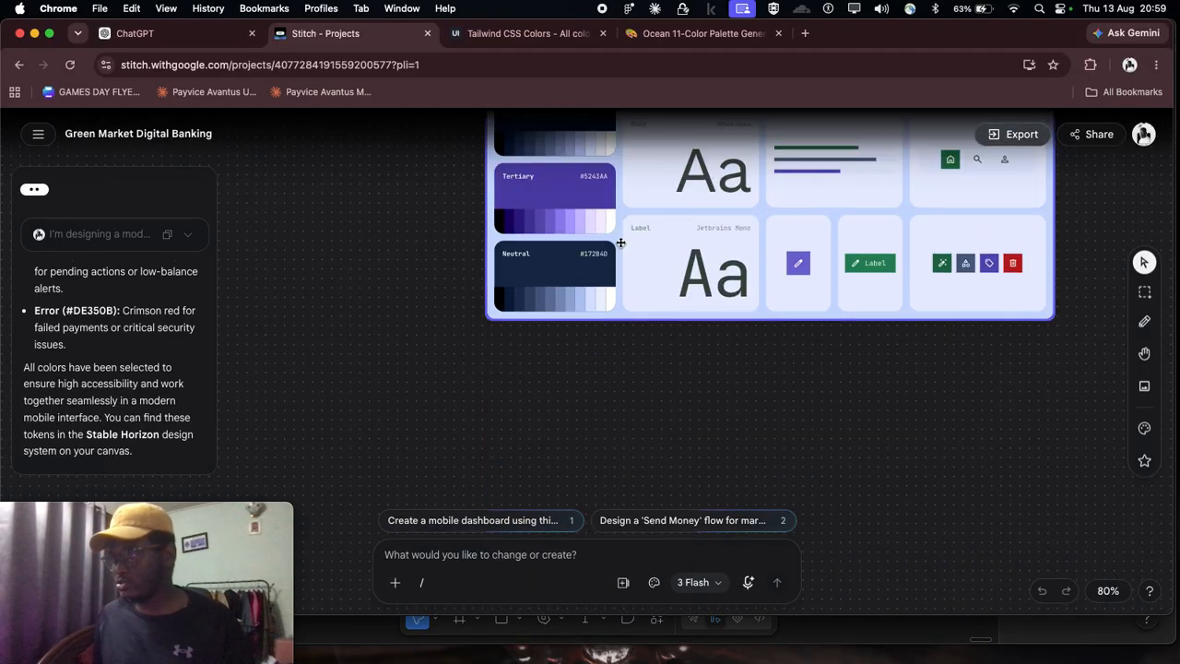
scroll(620, 243, up, 5)
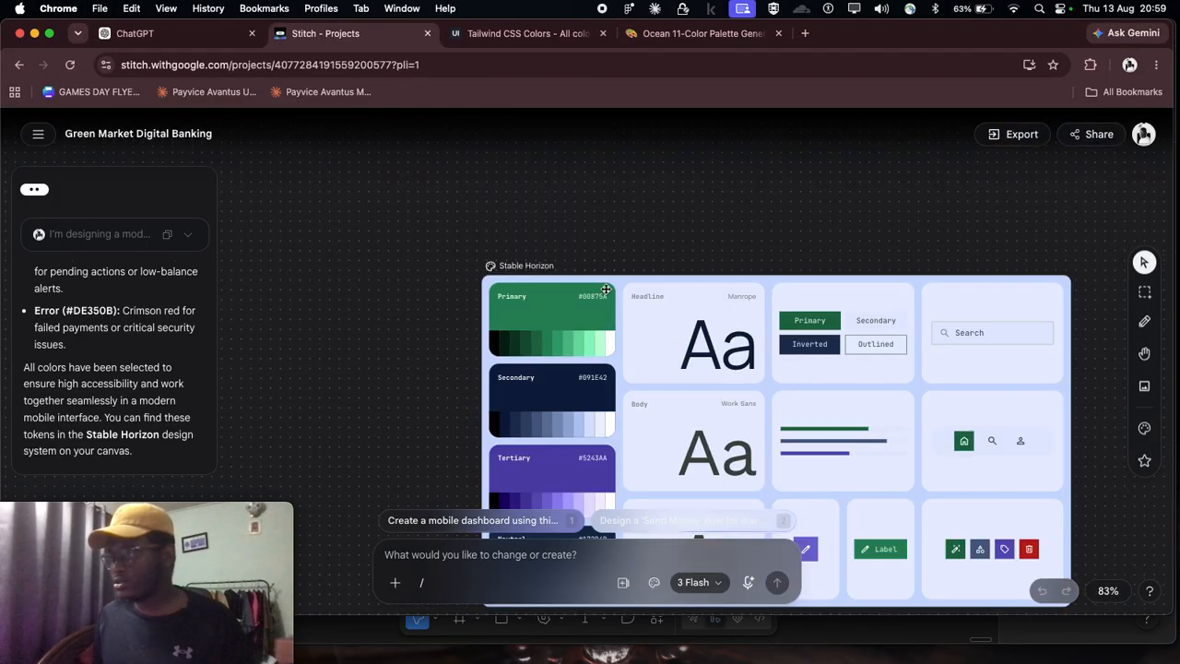
click(595, 269)
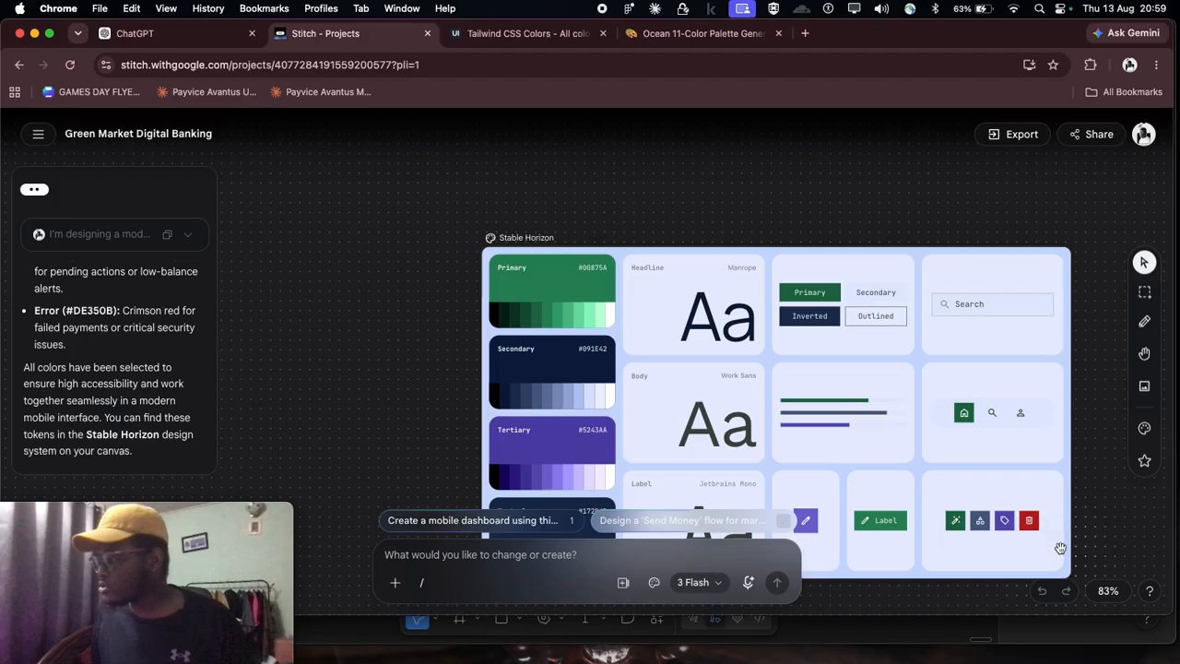
scroll(540, 325, down, 3)
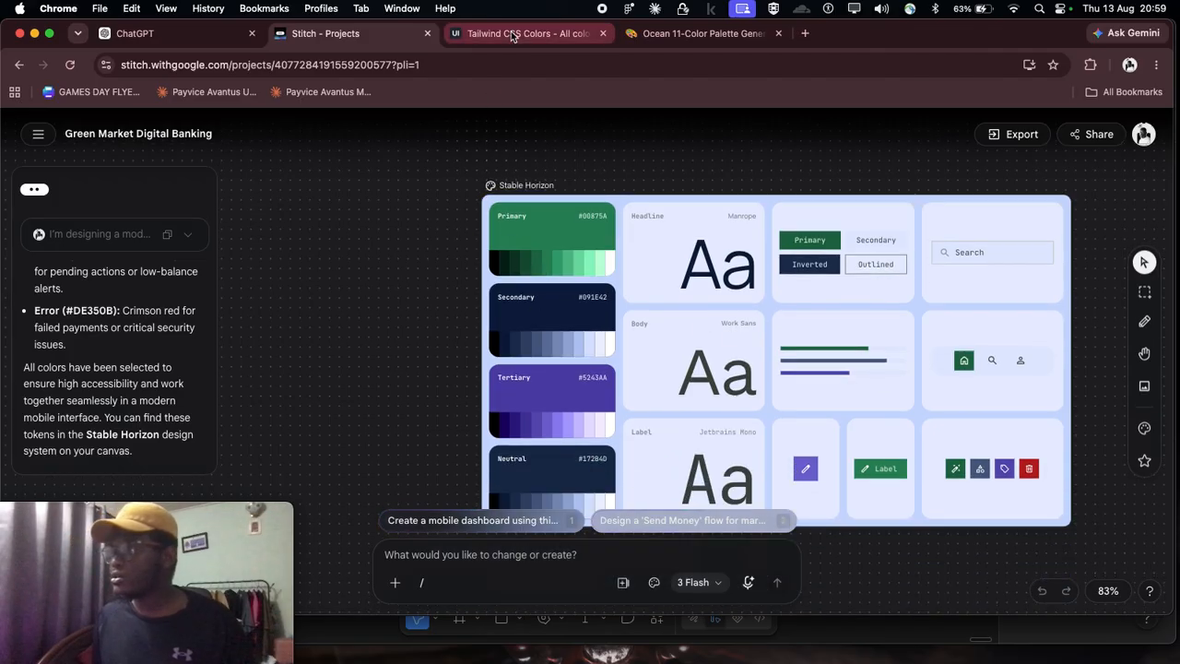
Step: Return to the UI Colors generator page and set the primary color to #00875A
click(512, 34)
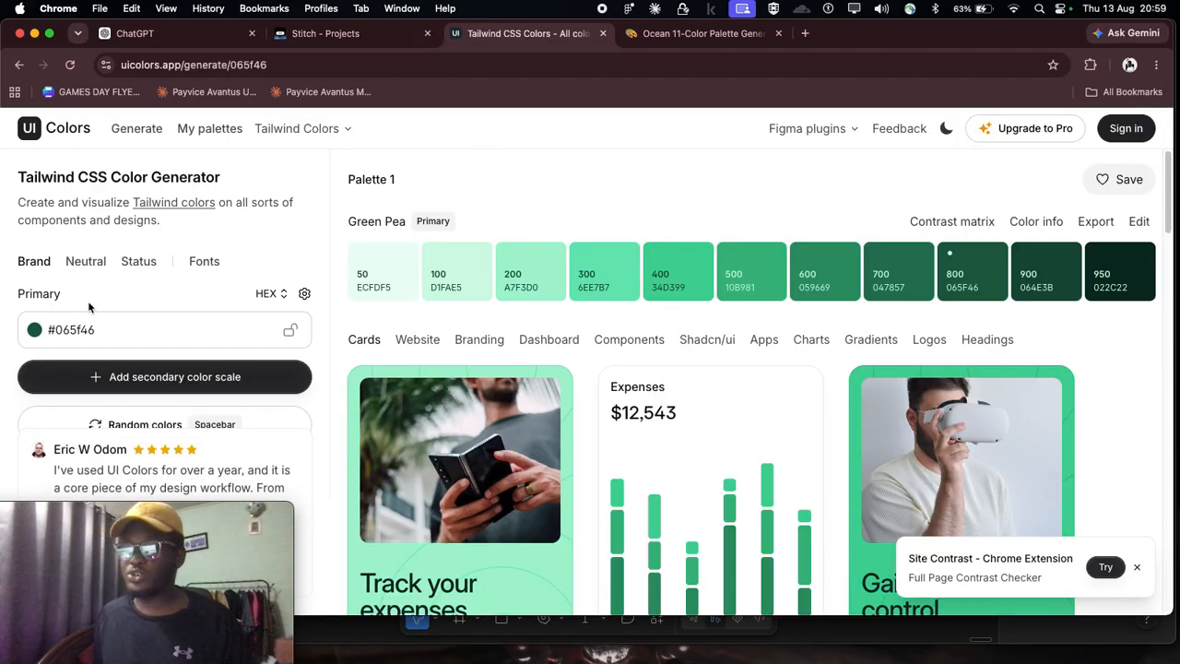
drag(100, 503, 1040, 522)
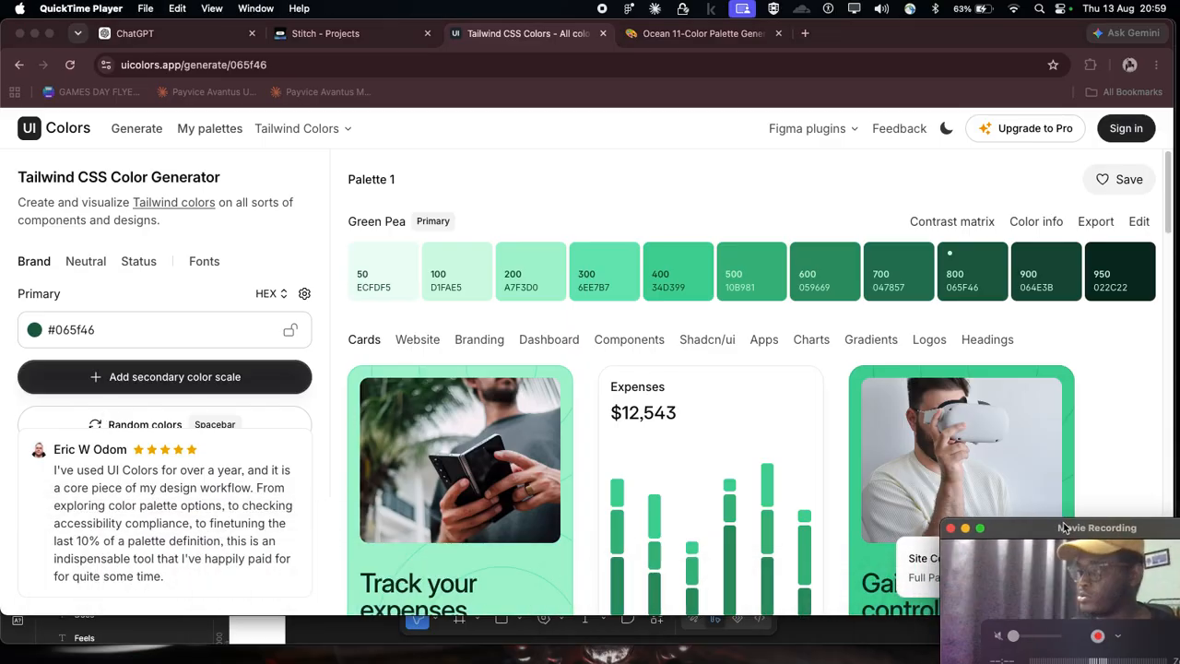
click(69, 334)
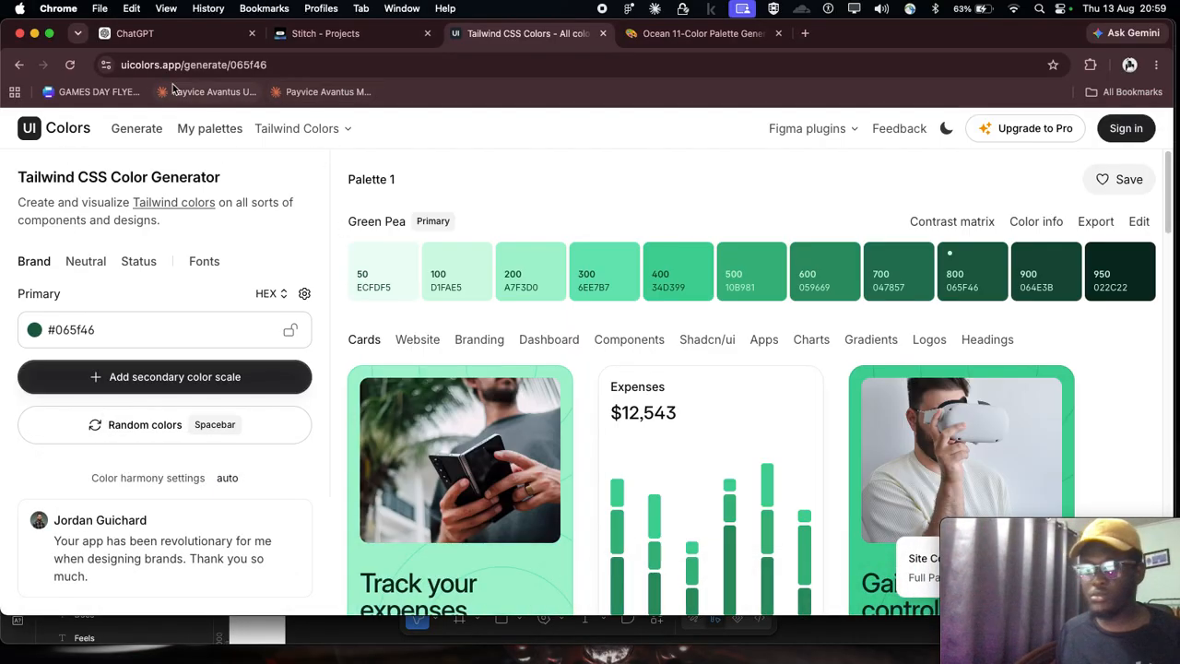
double_click(70, 330)
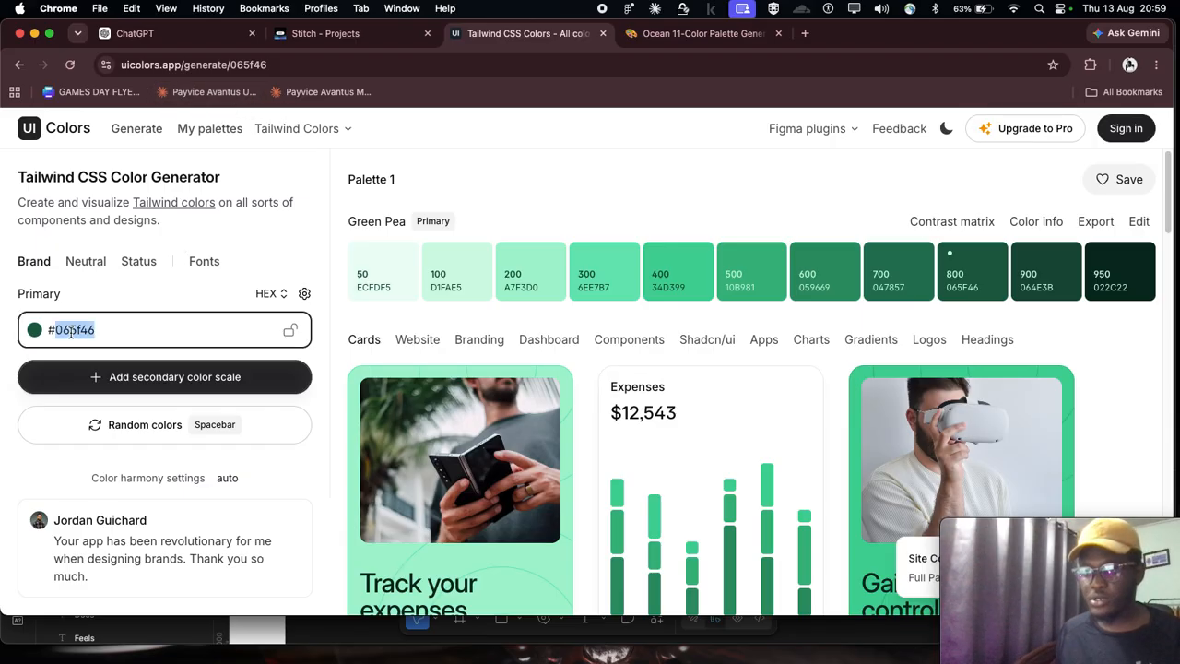
key(super+v)
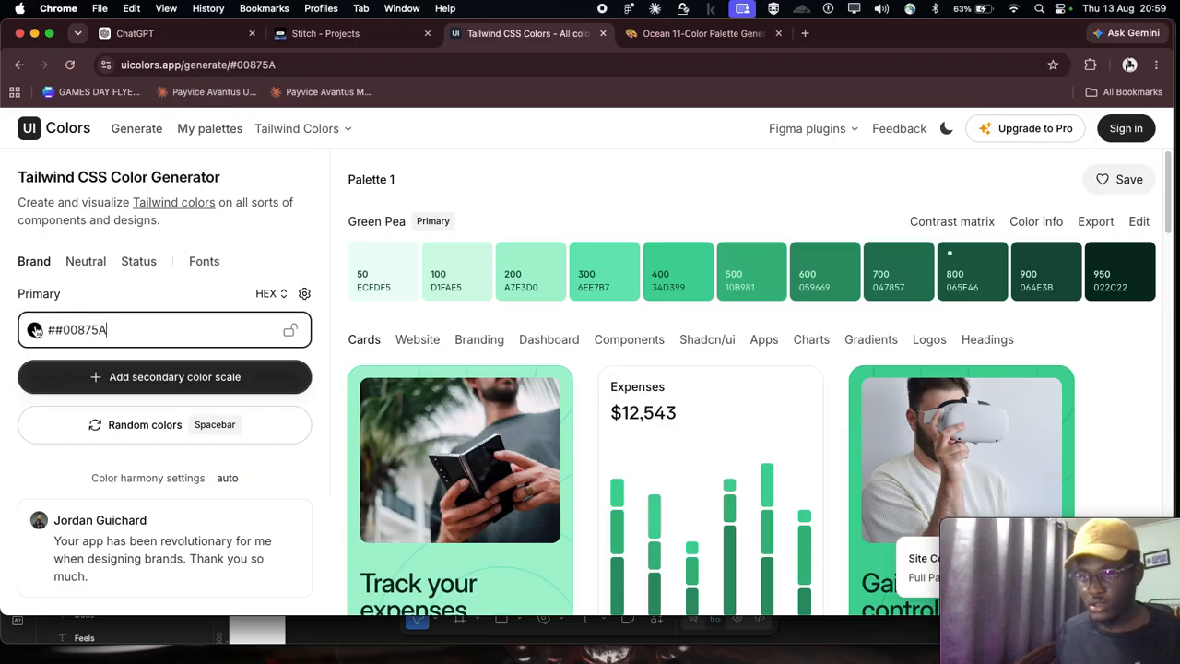
key(Delete)
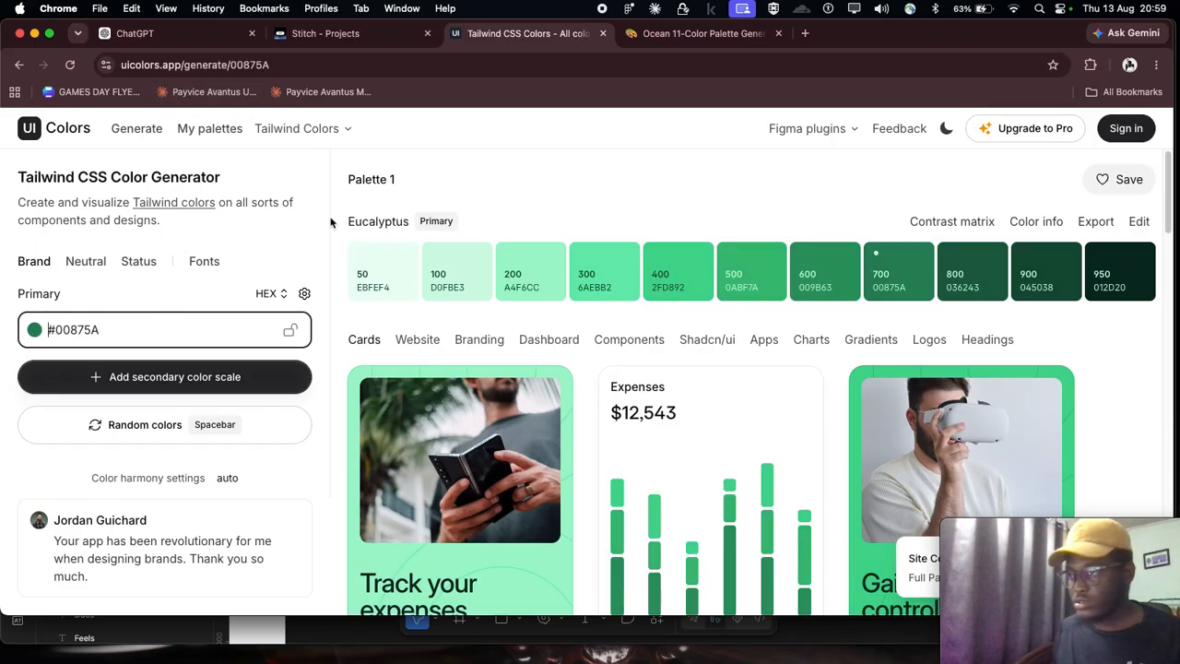
Step: Look over the new green palette, open its export as Tailwind 3 hex codes and copy the code to the clipboard
scroll(446, 282, down, 1)
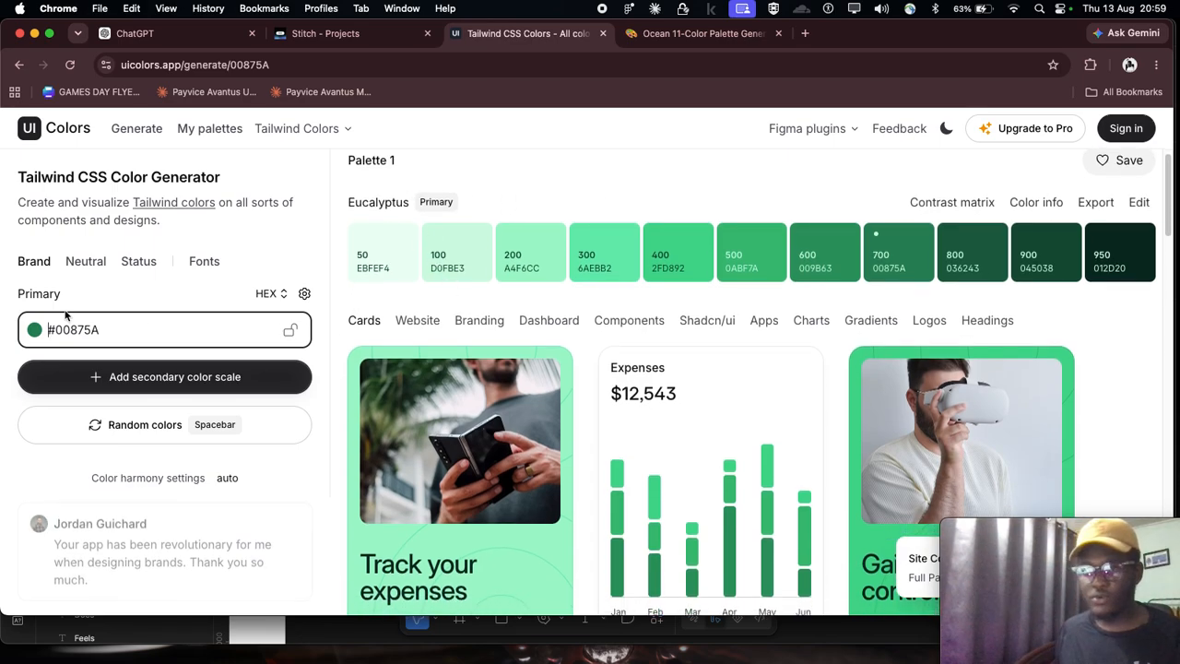
scroll(474, 264, up, 1)
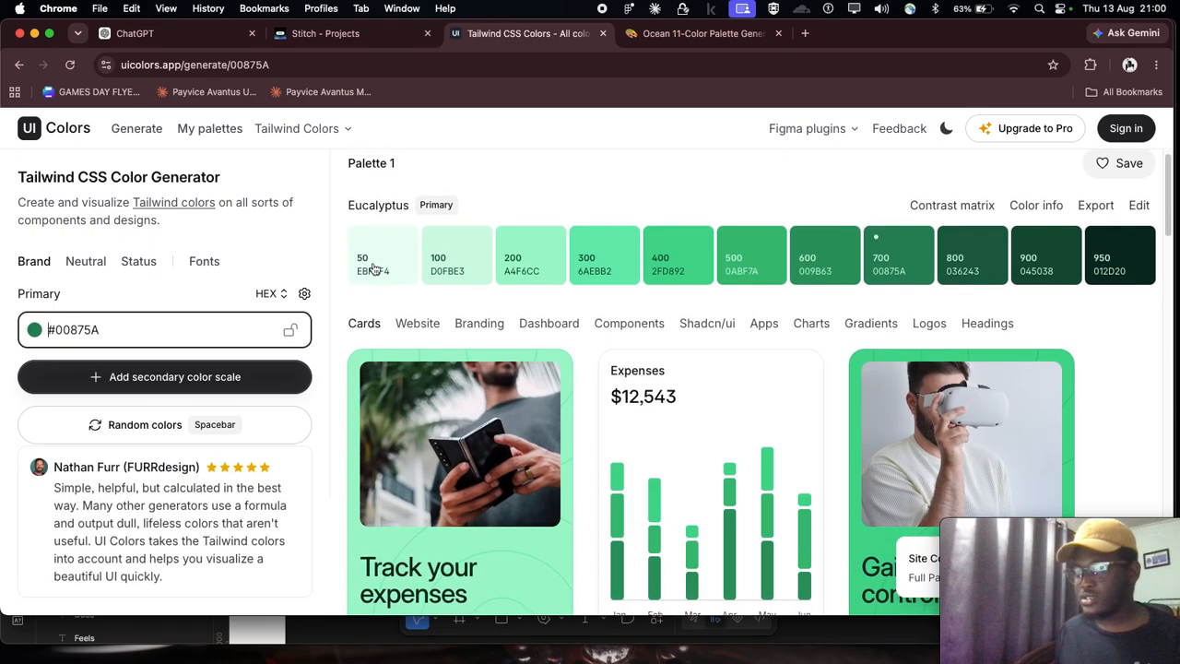
scroll(395, 263, down, 1)
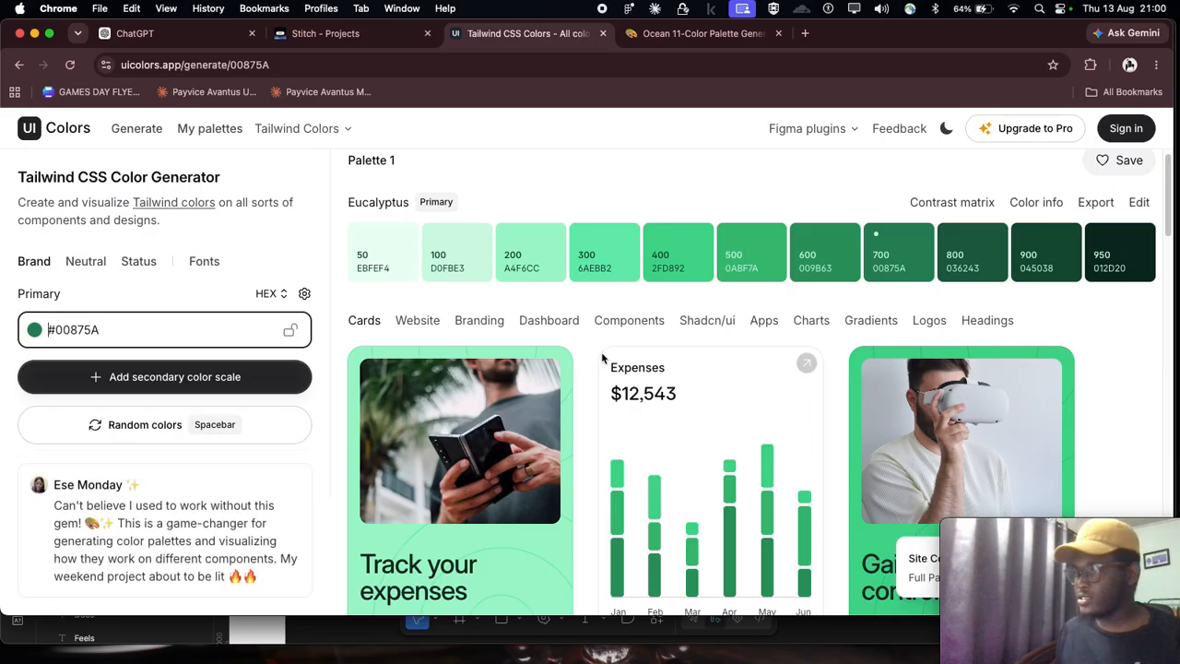
scroll(379, 311, up, 1)
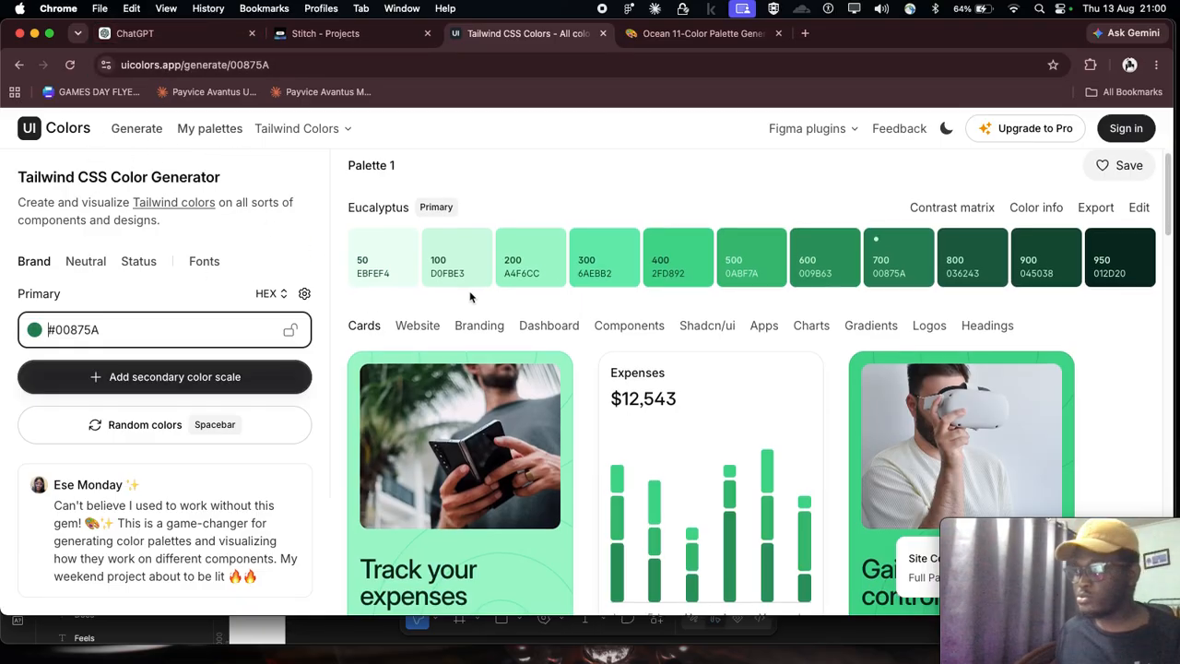
scroll(372, 312, up, 1)
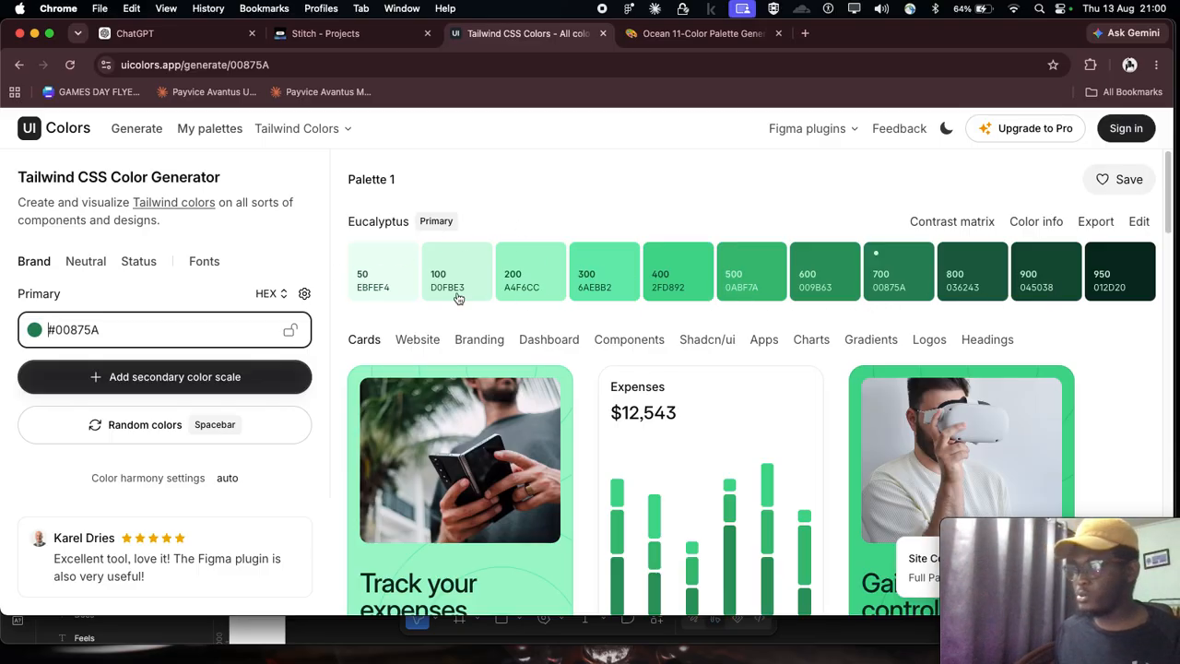
scroll(1056, 318, down, 1)
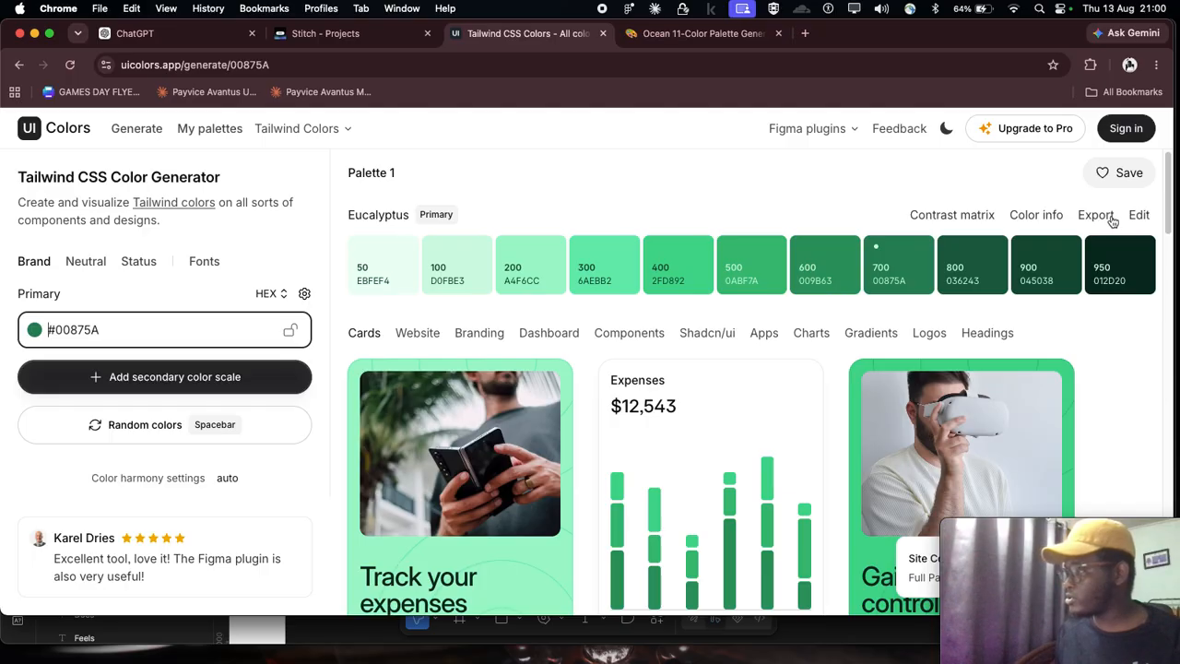
click(1095, 215)
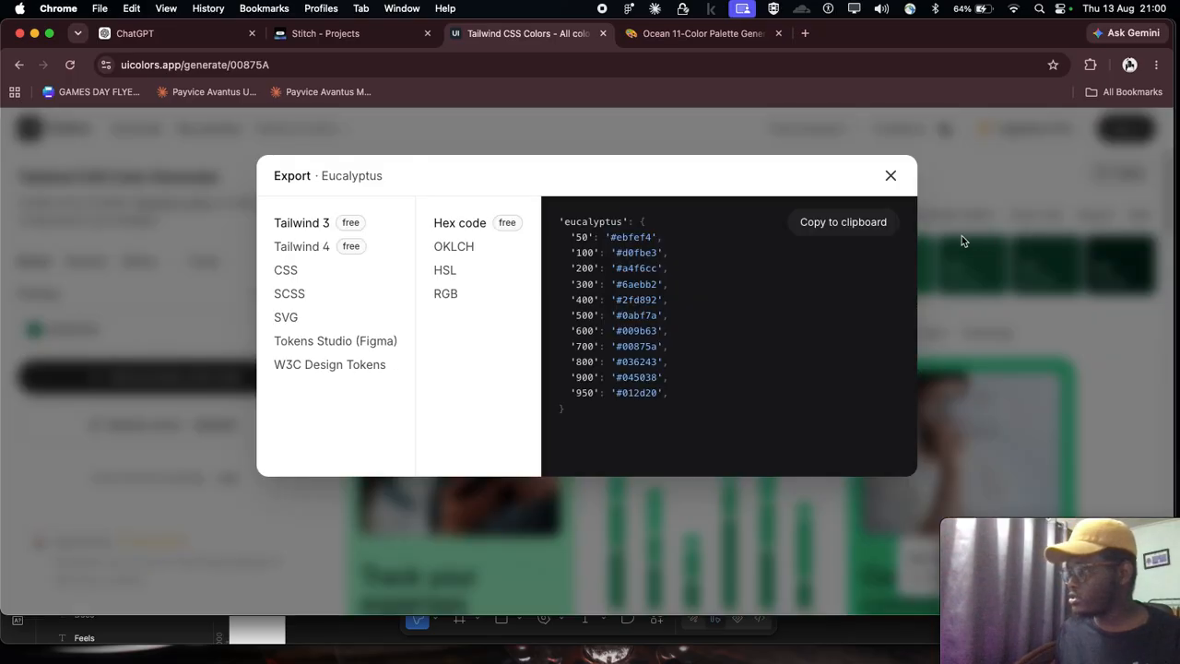
click(841, 223)
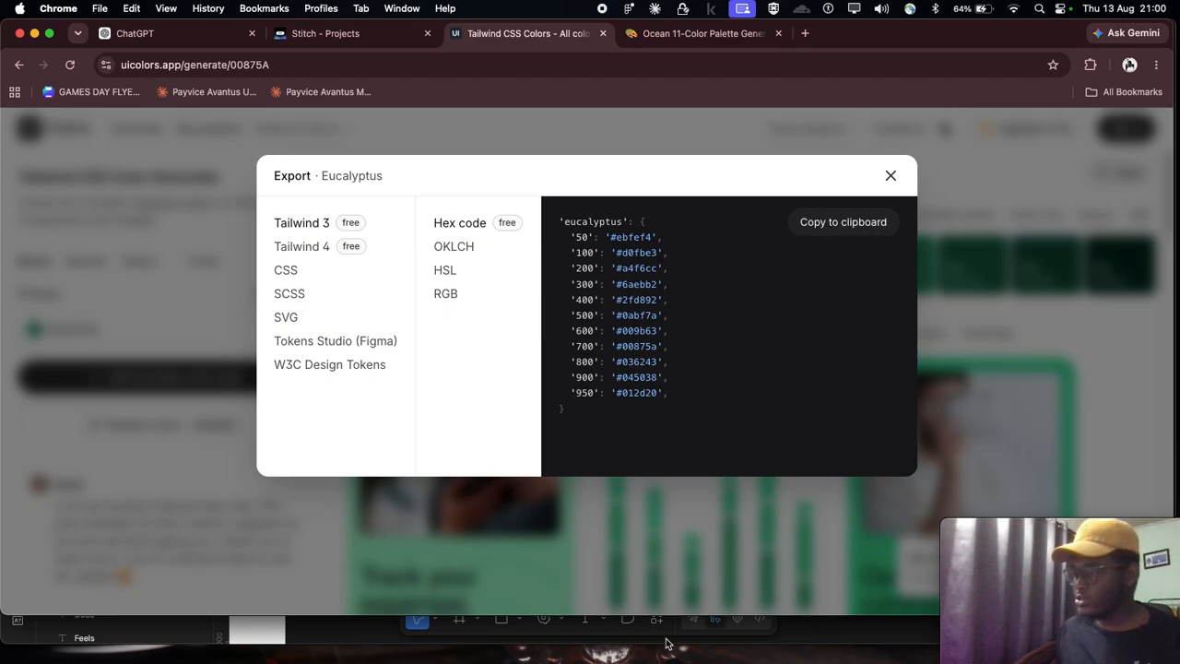
Step: Switch to Figma and paste the copied shade list as text beside the cropped board, at about X 58411, Y 1222
click(708, 636)
scroll(632, 425, down, 5)
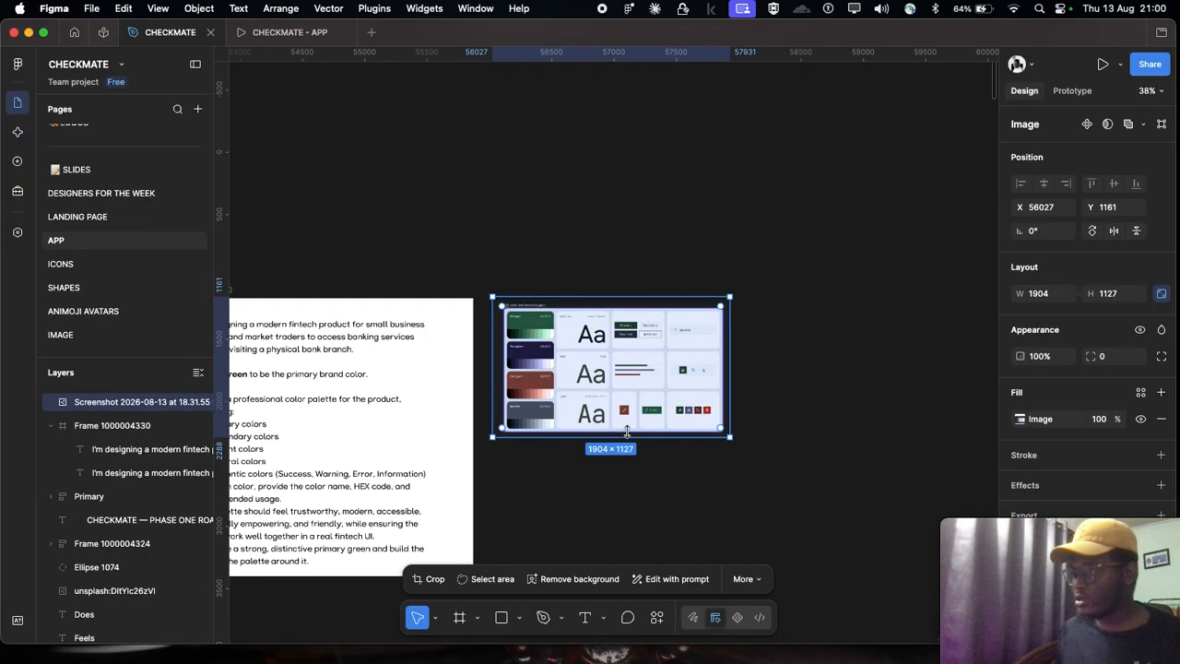
click(792, 367)
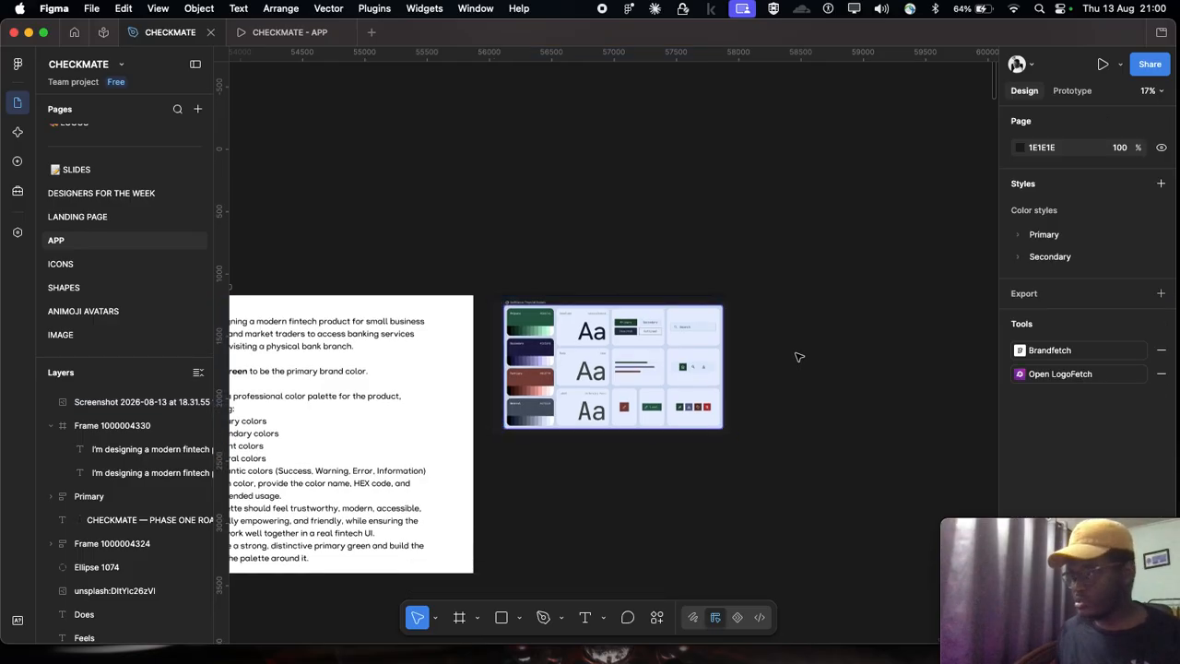
key(cmd+v)
scroll(790, 356, right, 3)
drag(510, 363, 727, 411)
Step: Set the pasted shade list's text fill to FFFFFF and deselect it
scroll(1072, 445, down, 2)
click(1049, 496)
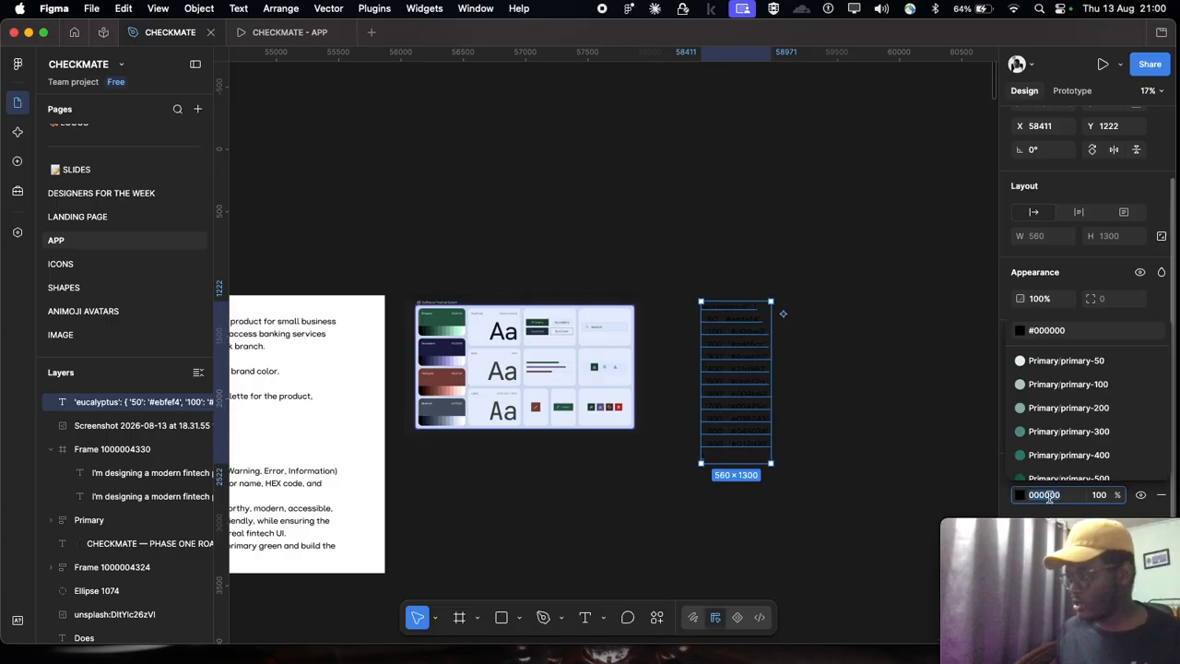
text(ffffff)
key(Return)
scroll(633, 322, up, 3)
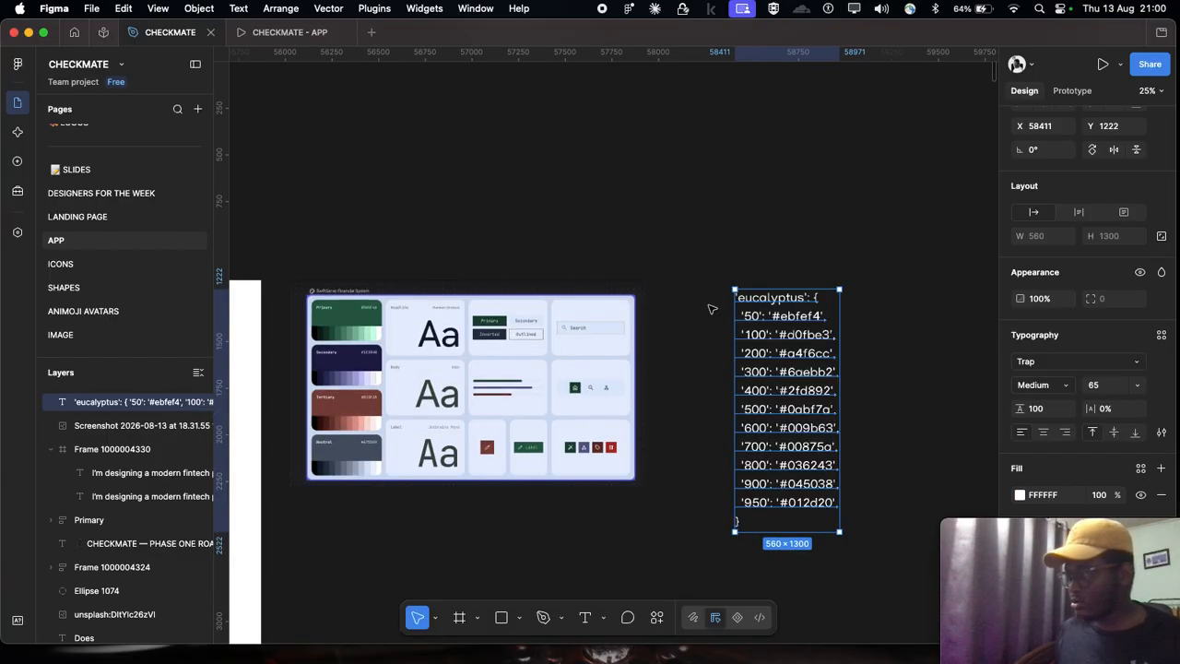
scroll(756, 286, right, 2)
click(816, 269)
scroll(815, 271, down, 2)
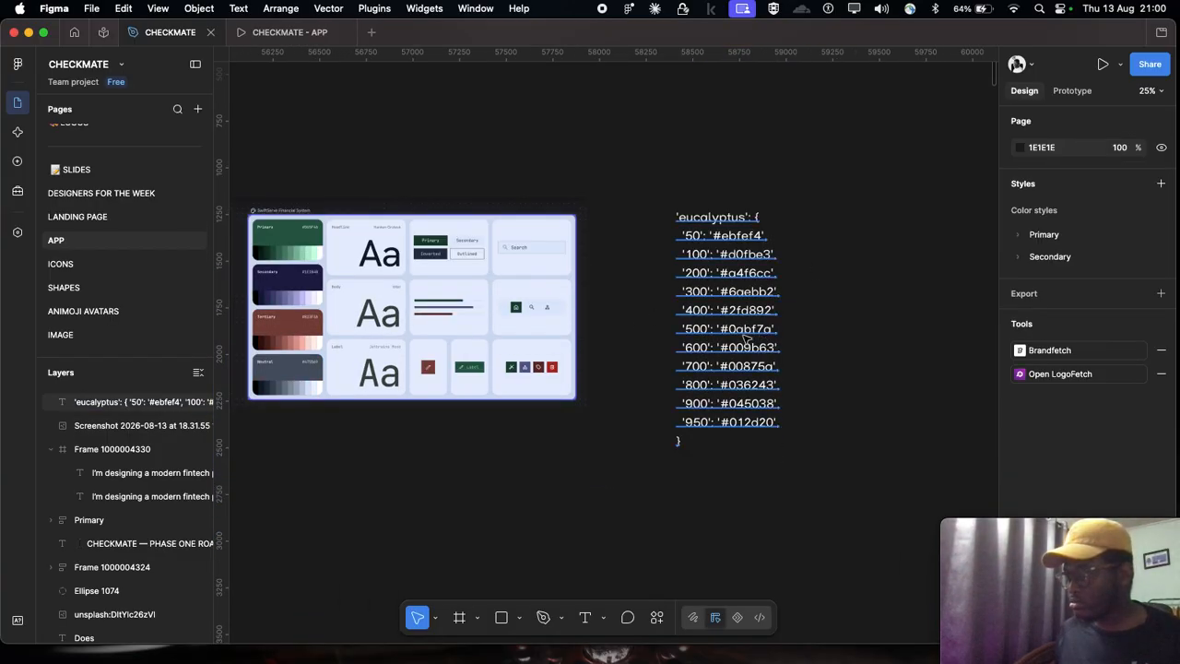
Step: Move the shade list slightly closer to the cropped board, to about X 58316, Y 1222
drag(745, 339, 727, 337)
scroll(728, 341, up, 3)
scroll(443, 255, left, 5)
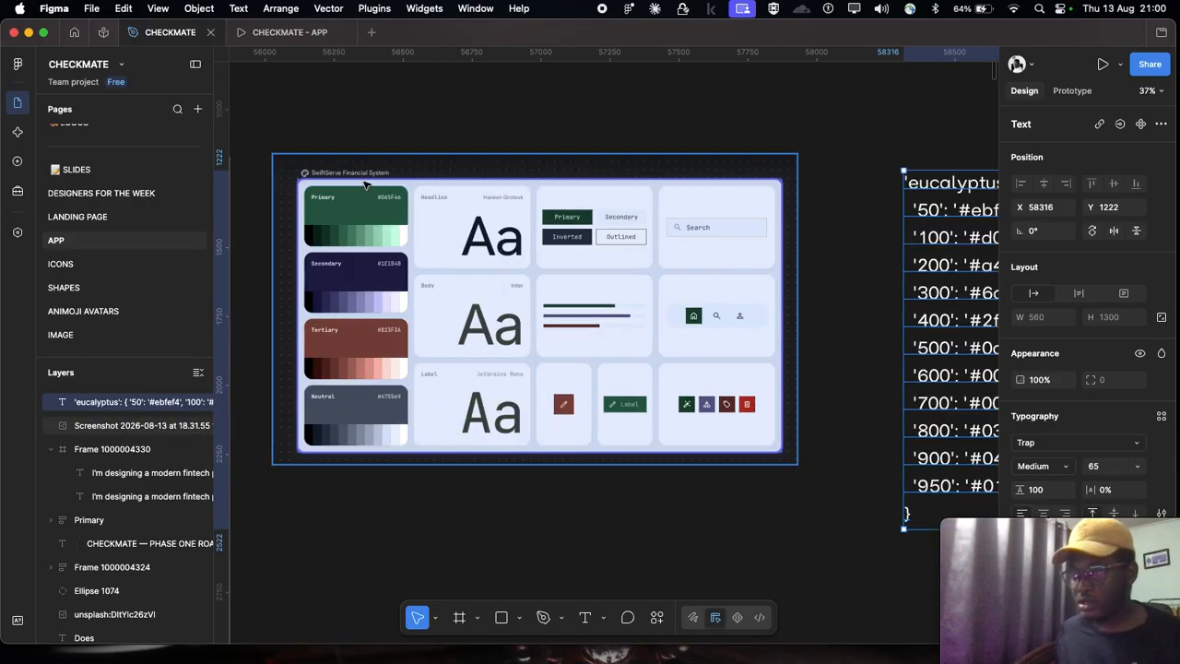
scroll(362, 208, up, 2)
scroll(363, 208, right, 8)
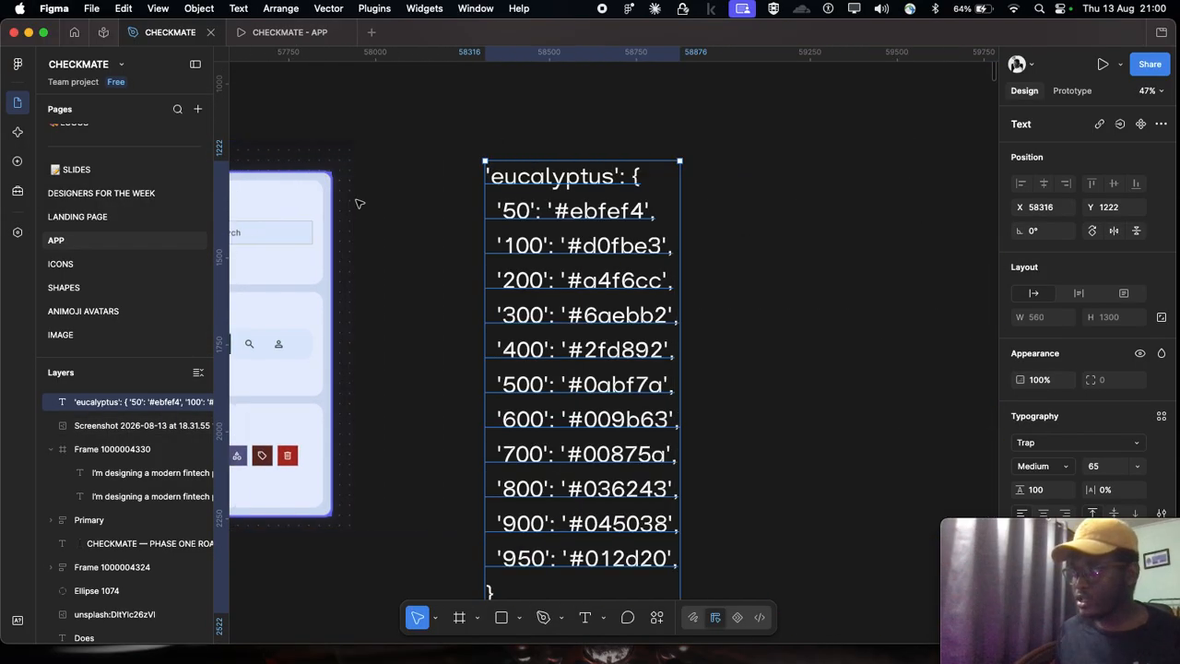
Step: Switch to UI Colors in Chrome and capture a screenshot of the Eucalyptus swatch row from shade 50 to 950
scroll(530, 318, down, 1)
scroll(530, 318, down, 5)
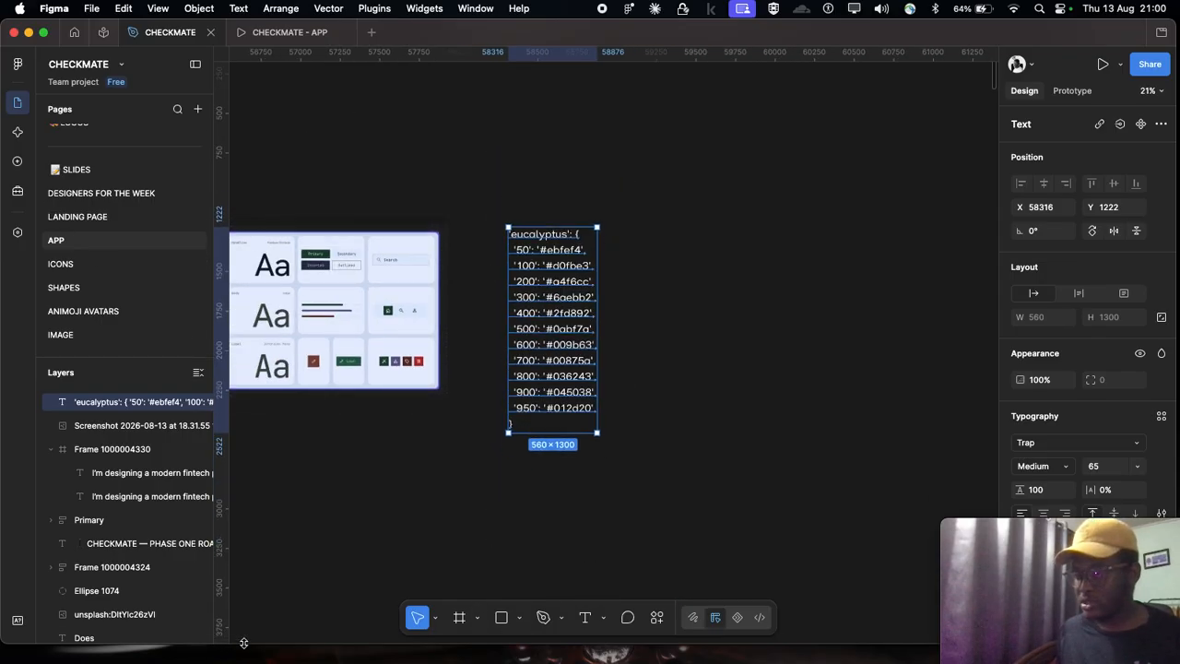
drag(258, 646, 285, 549)
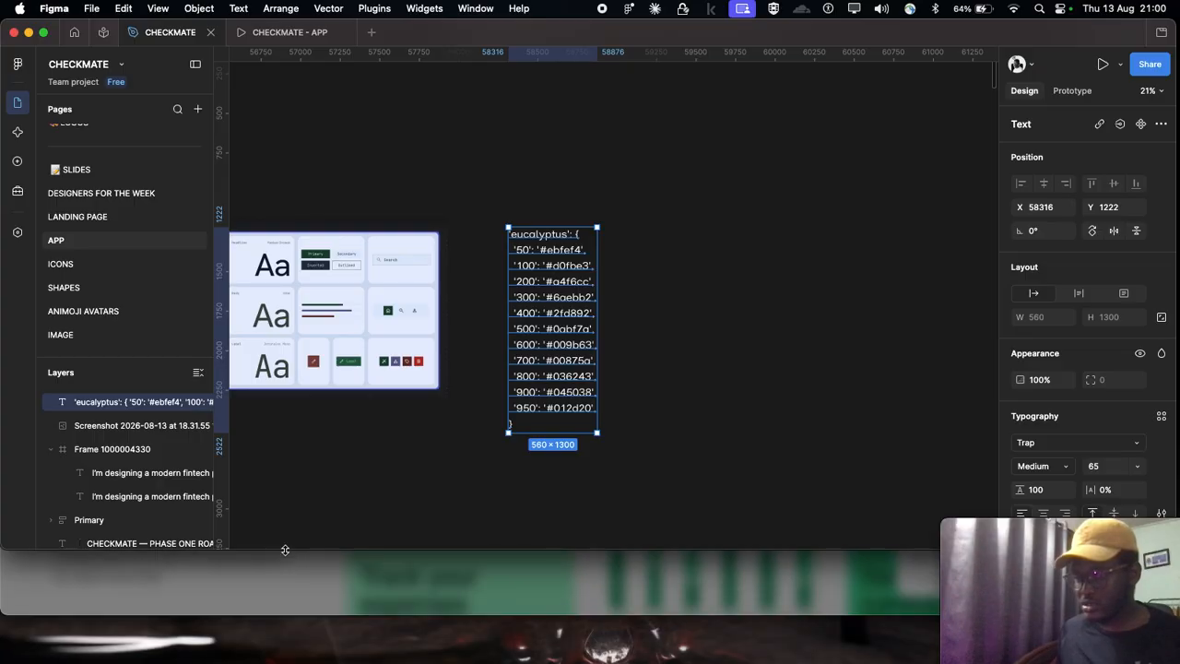
click(290, 583)
click(989, 184)
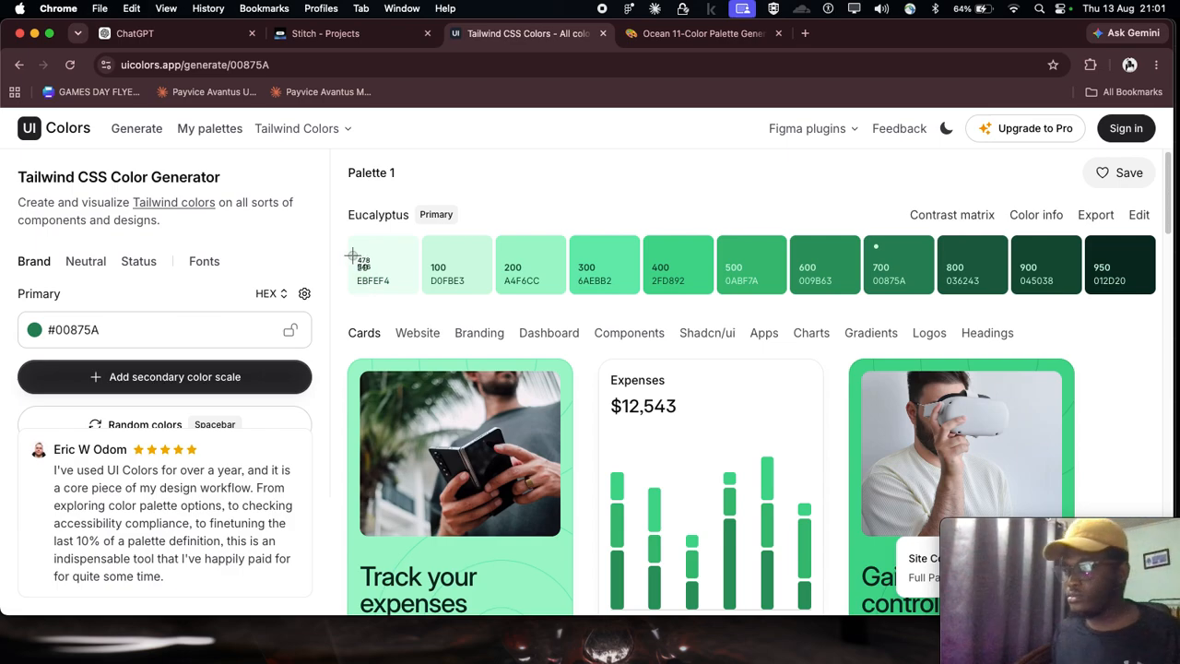
drag(347, 224, 1161, 309)
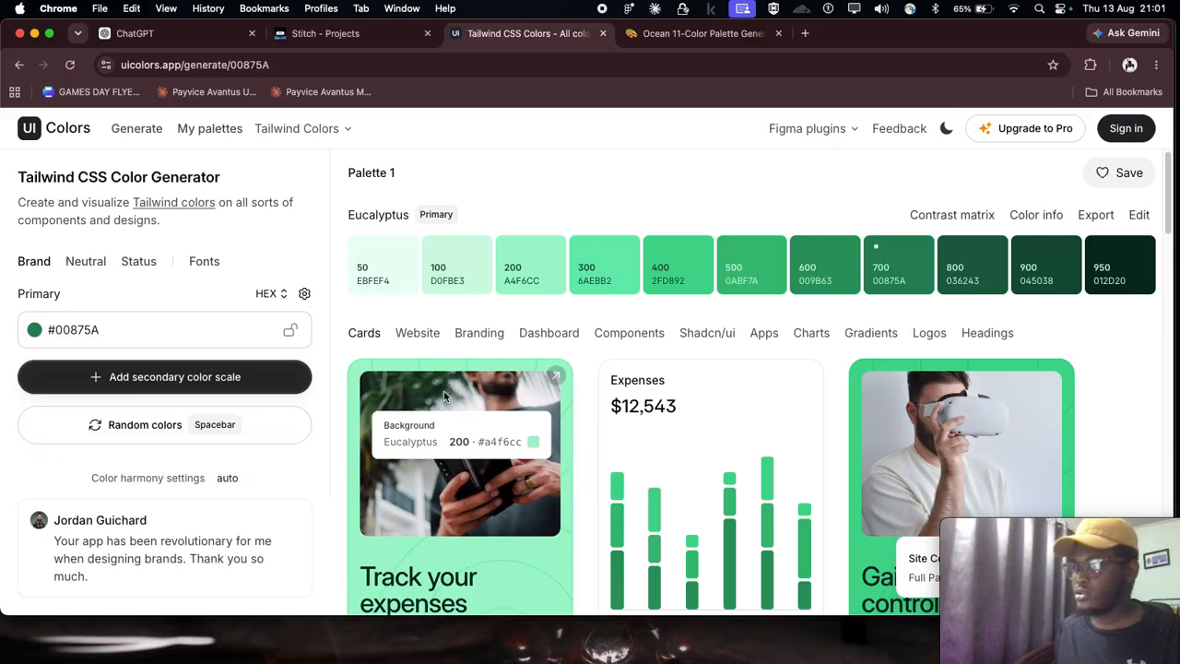
Step: Switch to Figma, bring in the green palette screenshot and place it beside the shade list at about X 59123, Y 1182
mouse_move(769, 662)
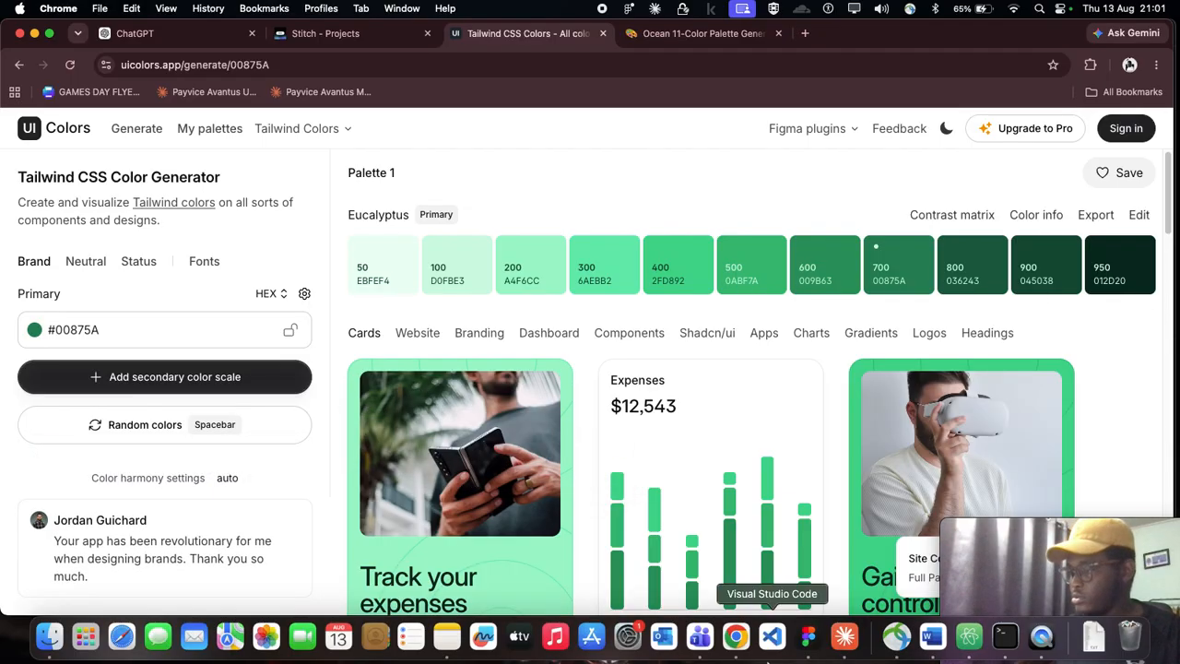
click(812, 645)
click(683, 267)
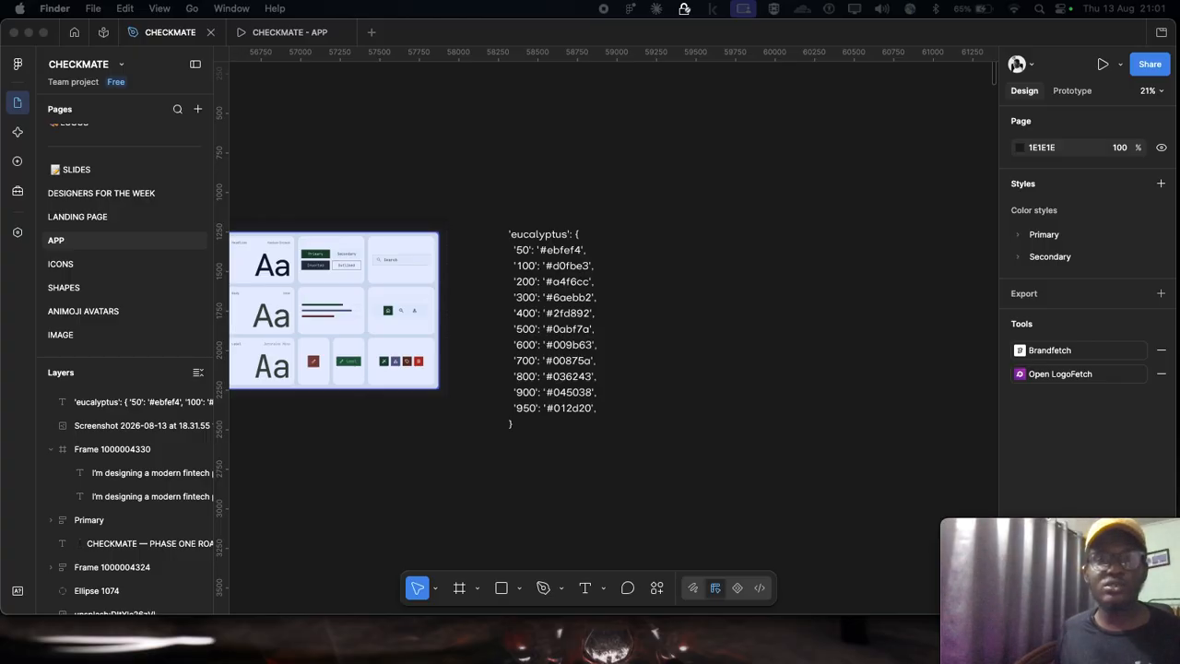
drag(590, 211, 824, 304)
scroll(718, 284, right, 2)
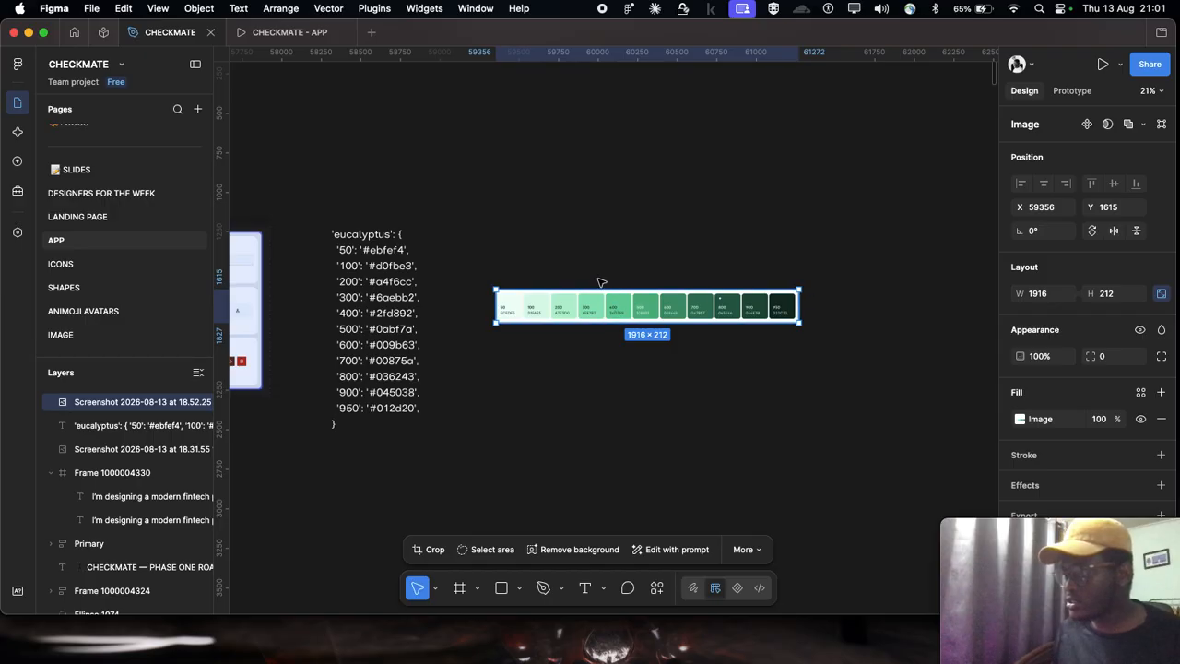
drag(613, 305, 576, 237)
scroll(527, 274, up, 3)
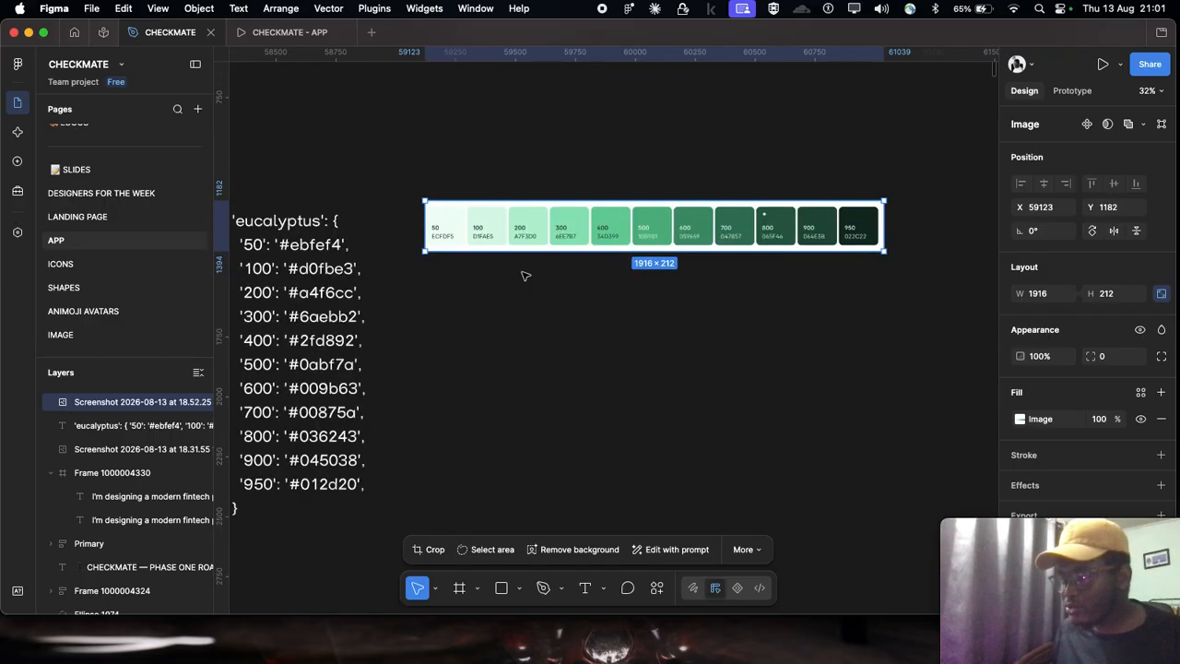
Step: Examine the Primary, Secondary, Tertiary and Neutral color cards on the SwiftServe Financial System board
scroll(515, 270, up, 5)
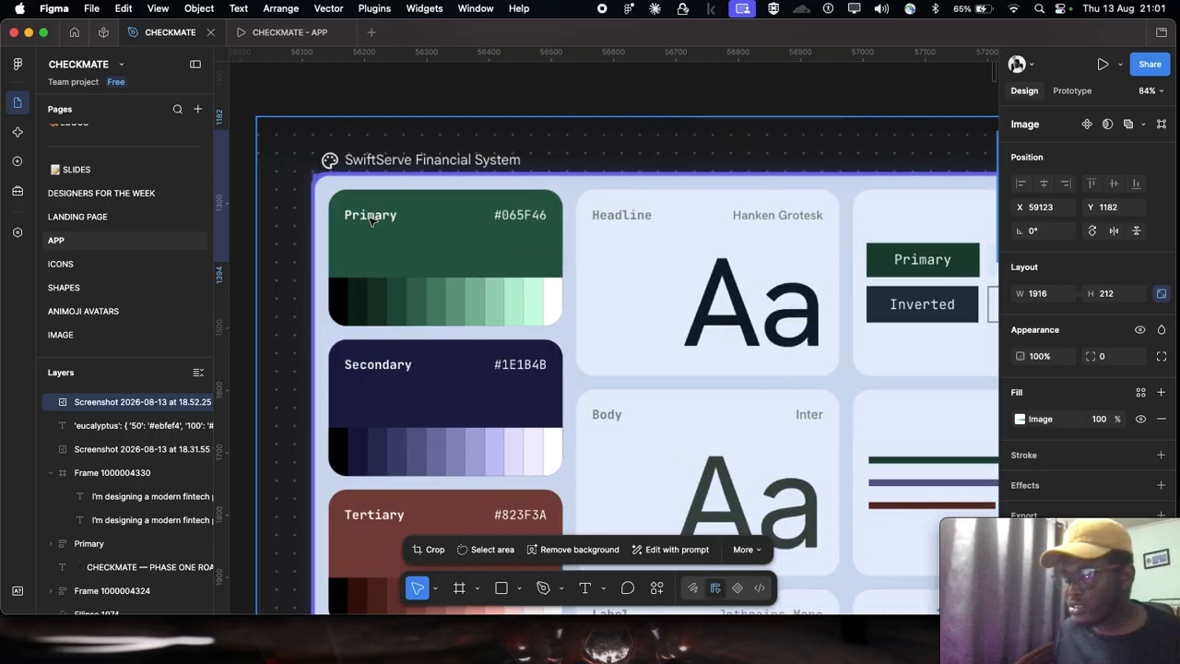
scroll(402, 142, down, 2)
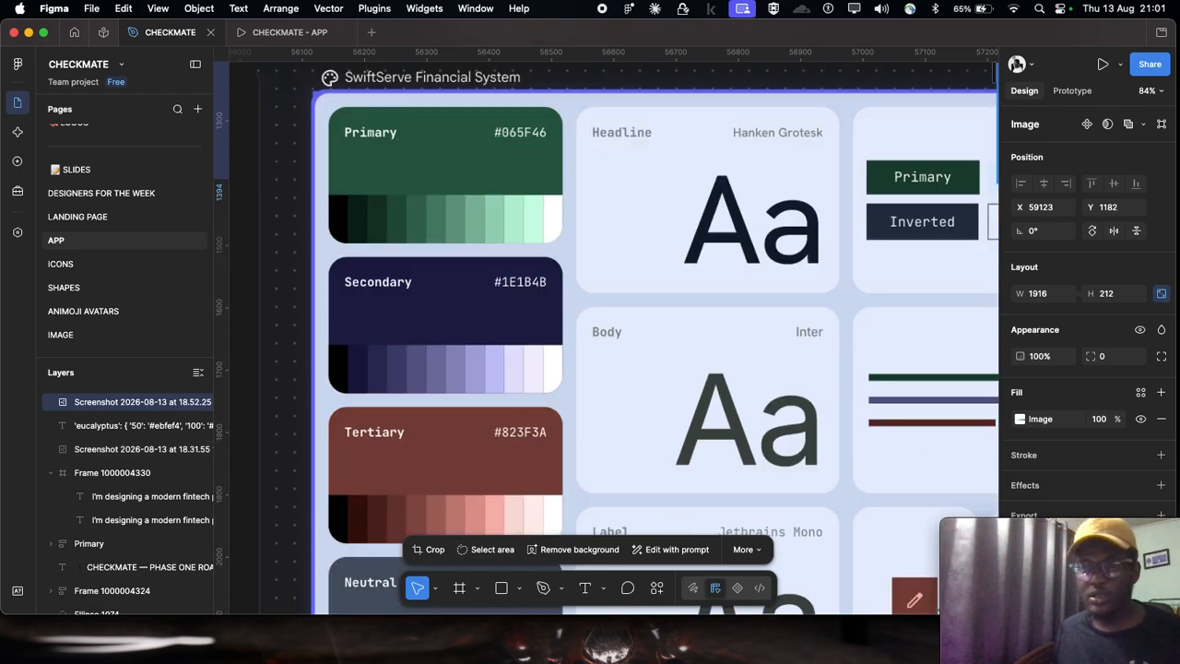
key(super+Tab)
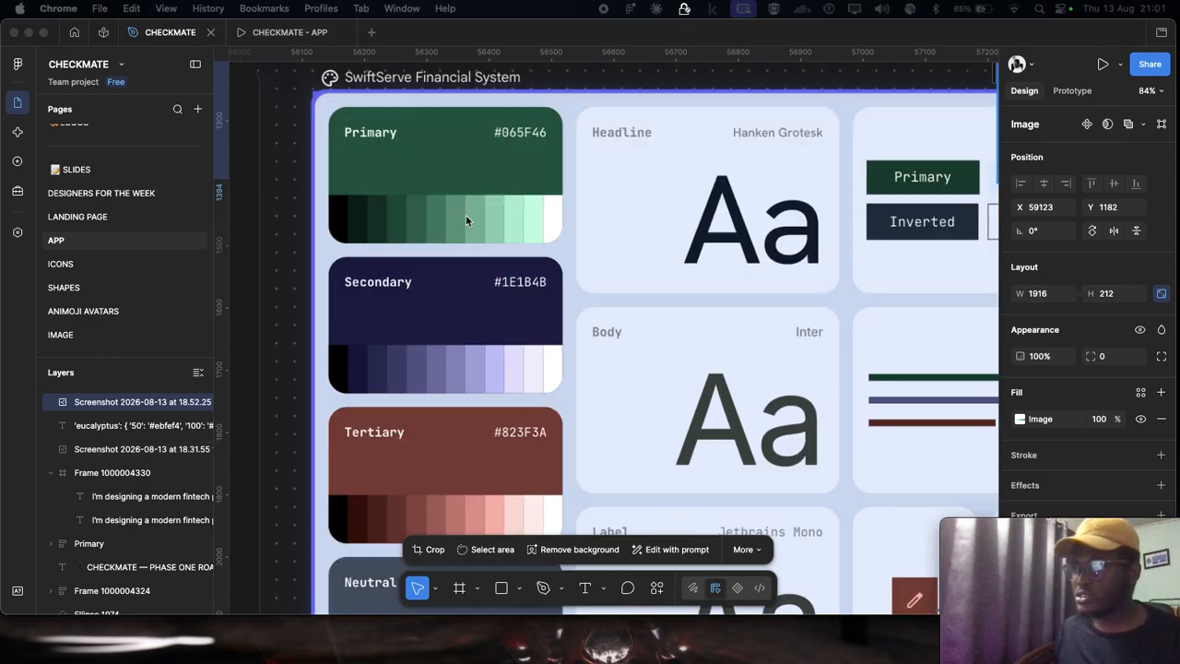
scroll(541, 160, down, 2)
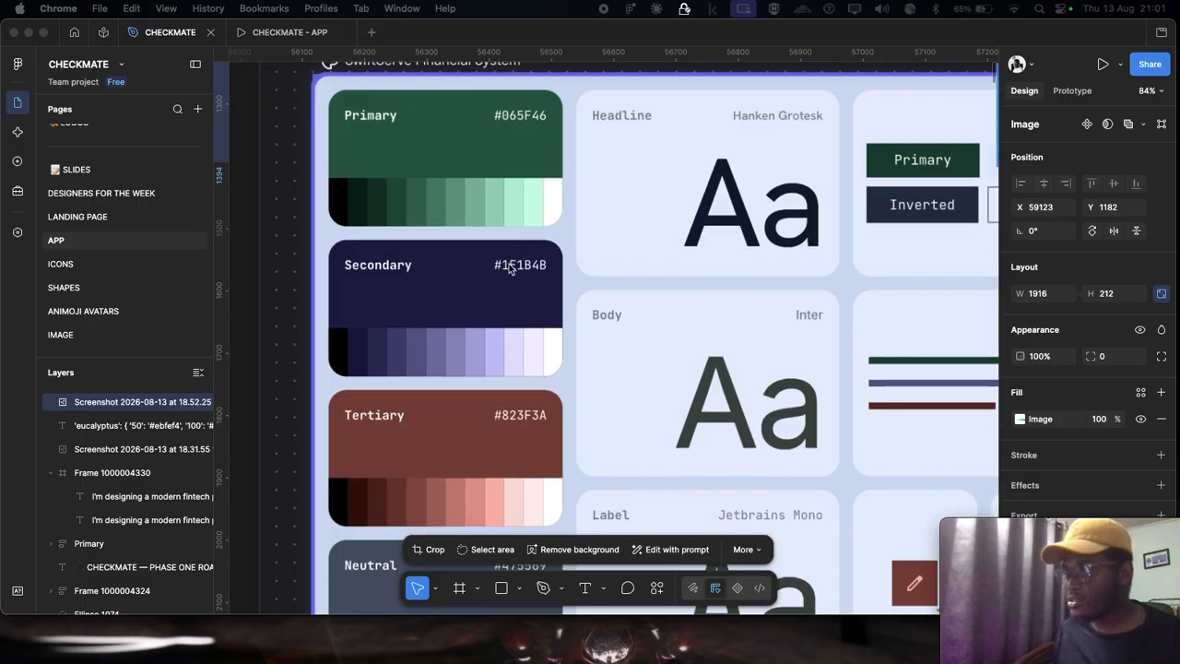
scroll(494, 461, down, 3)
scroll(521, 468, up, 1)
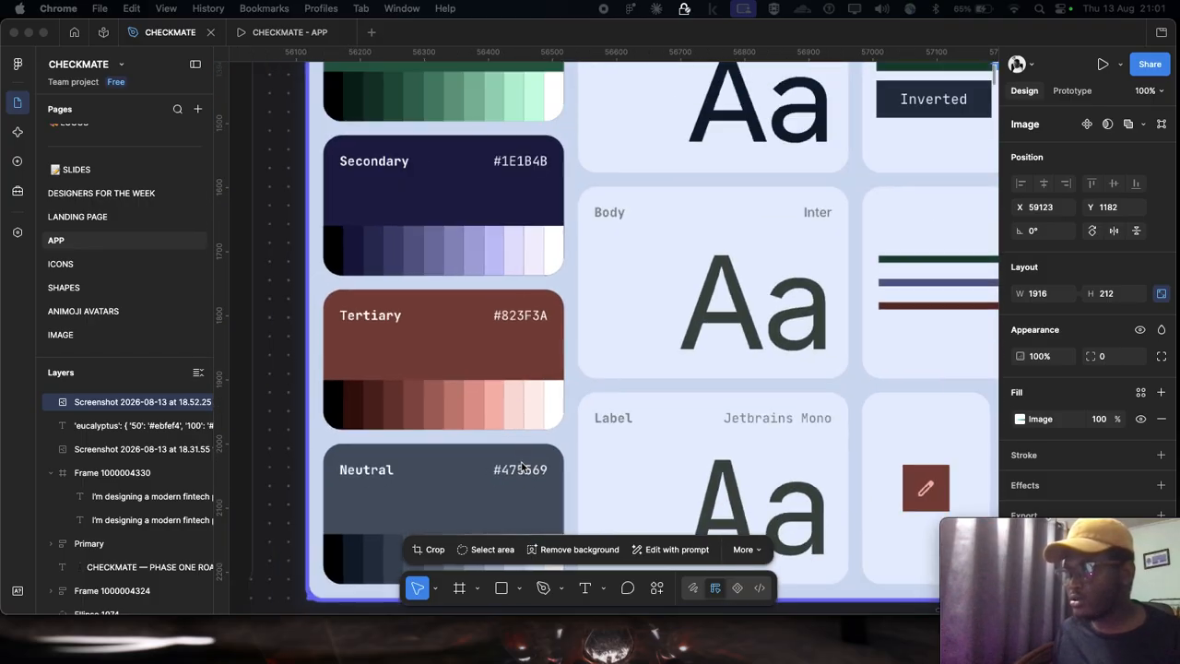
scroll(442, 156, up, 4)
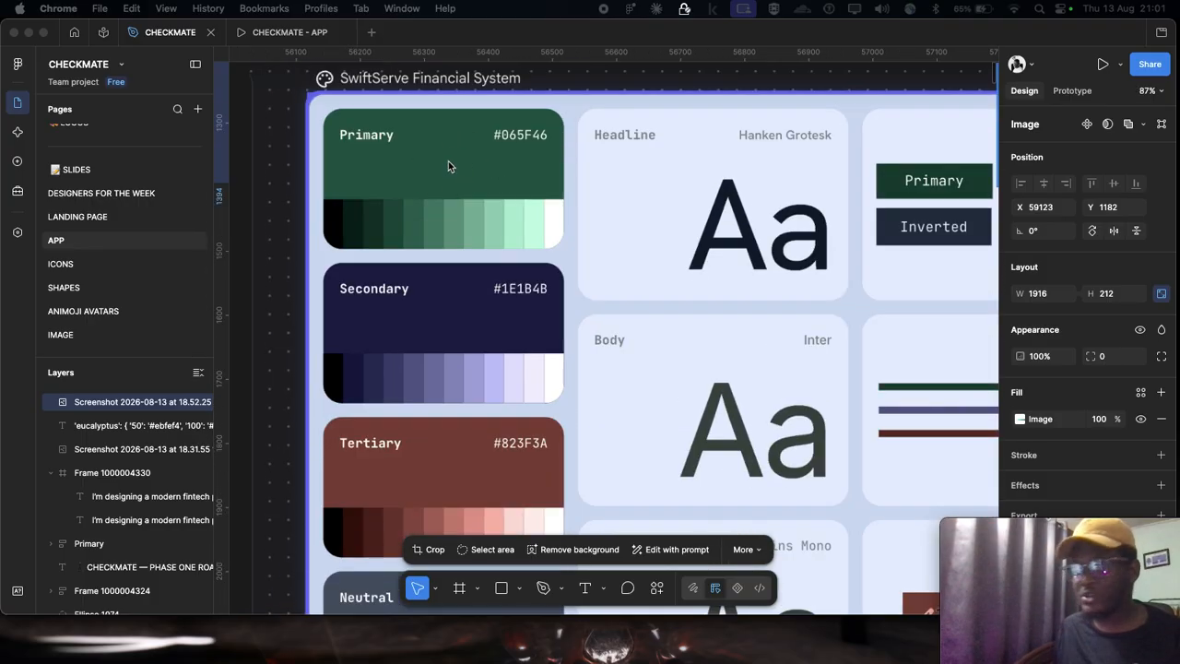
key(shift+2)
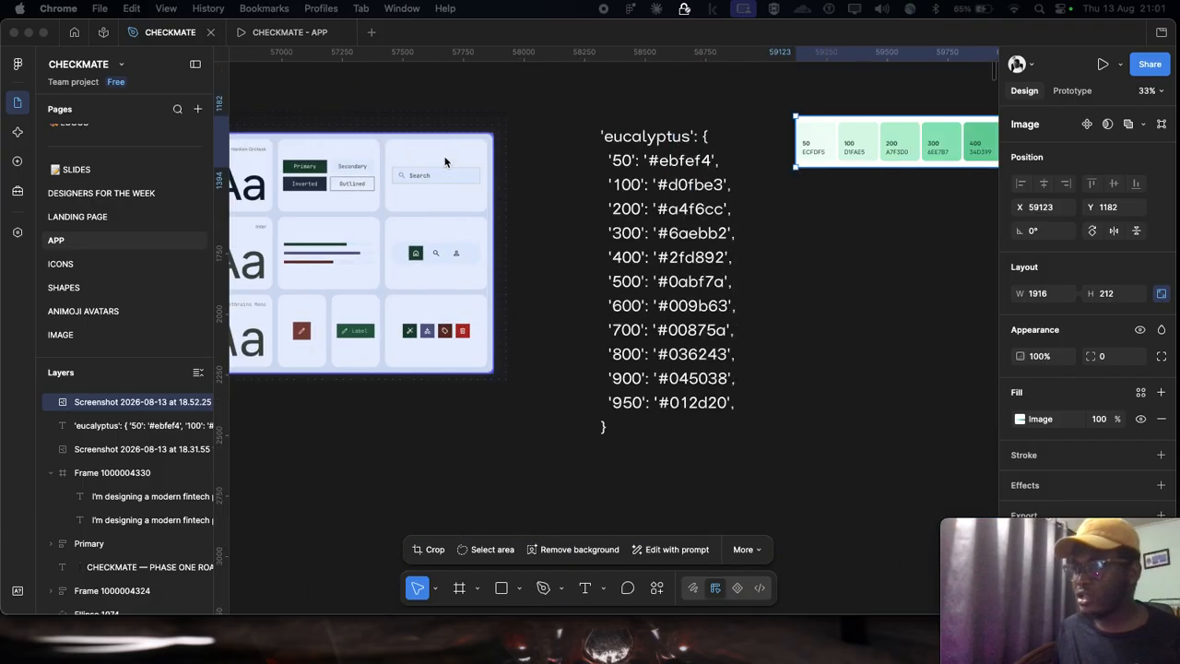
Step: Inspect the shades and hex codes along the green swatch strip, from 50 to 950
scroll(446, 162, up, 3)
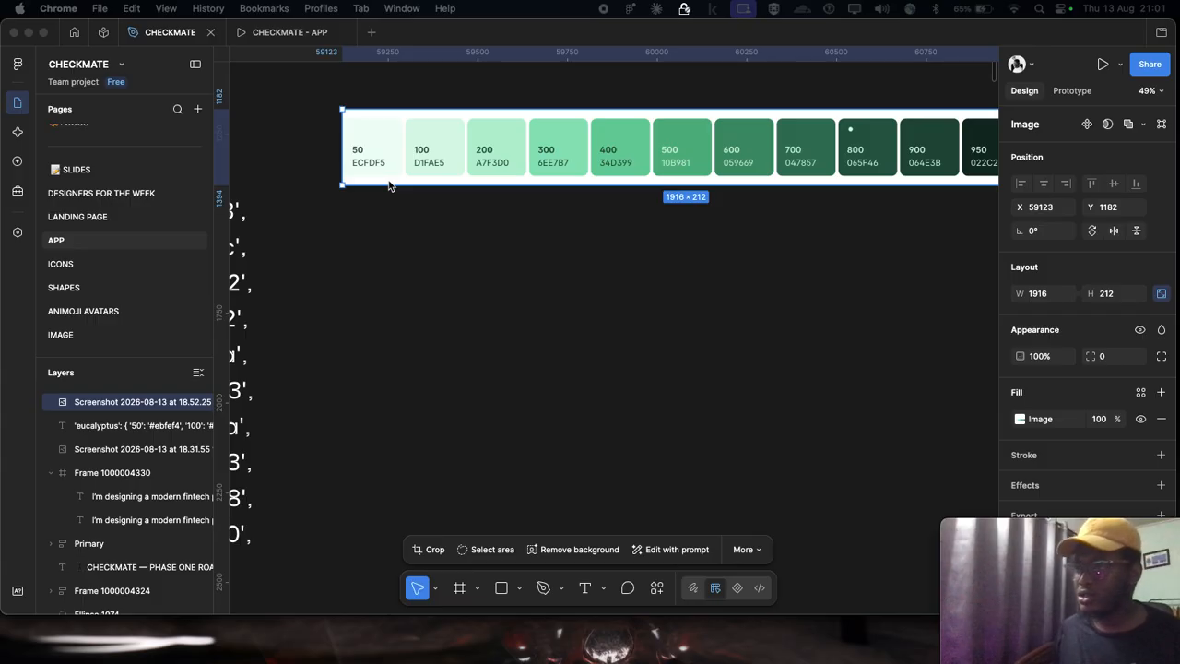
scroll(389, 186, up, 3)
scroll(452, 166, down, 2)
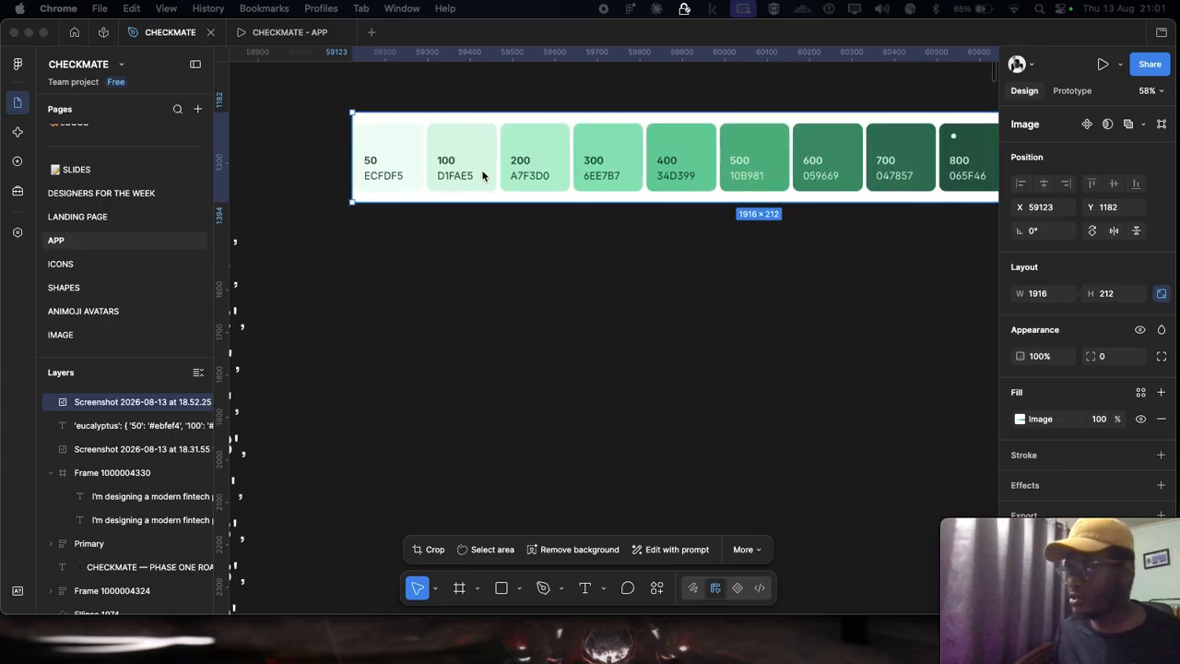
scroll(554, 161, right, 5)
scroll(752, 162, up, 4)
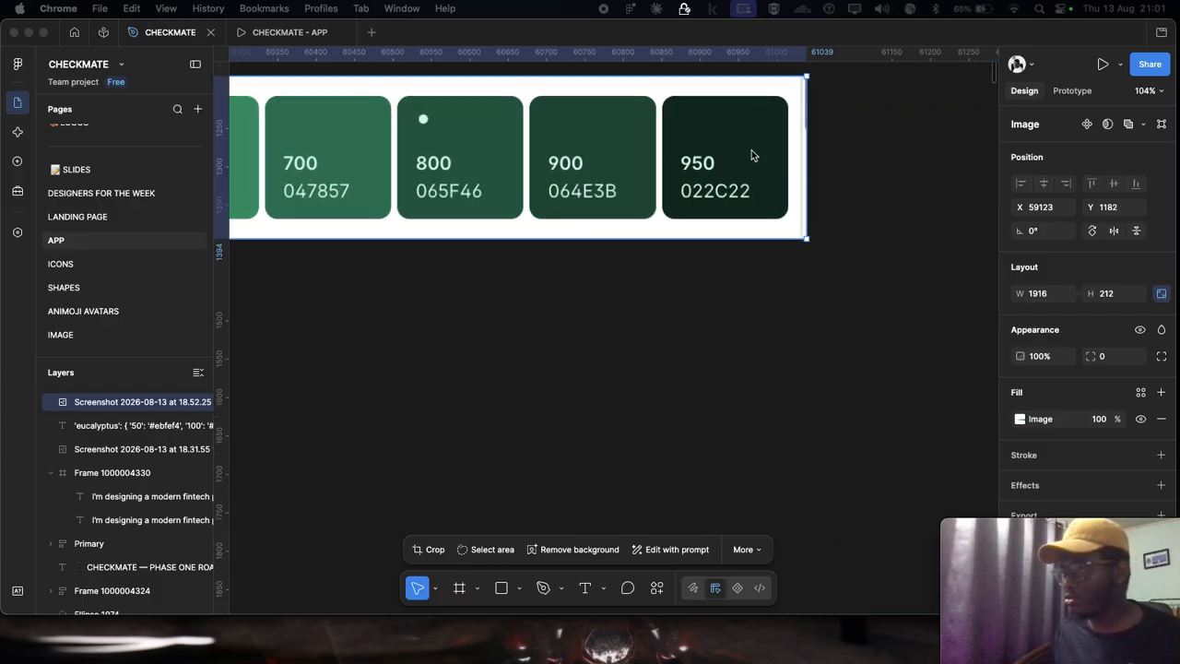
scroll(754, 206, down, 5)
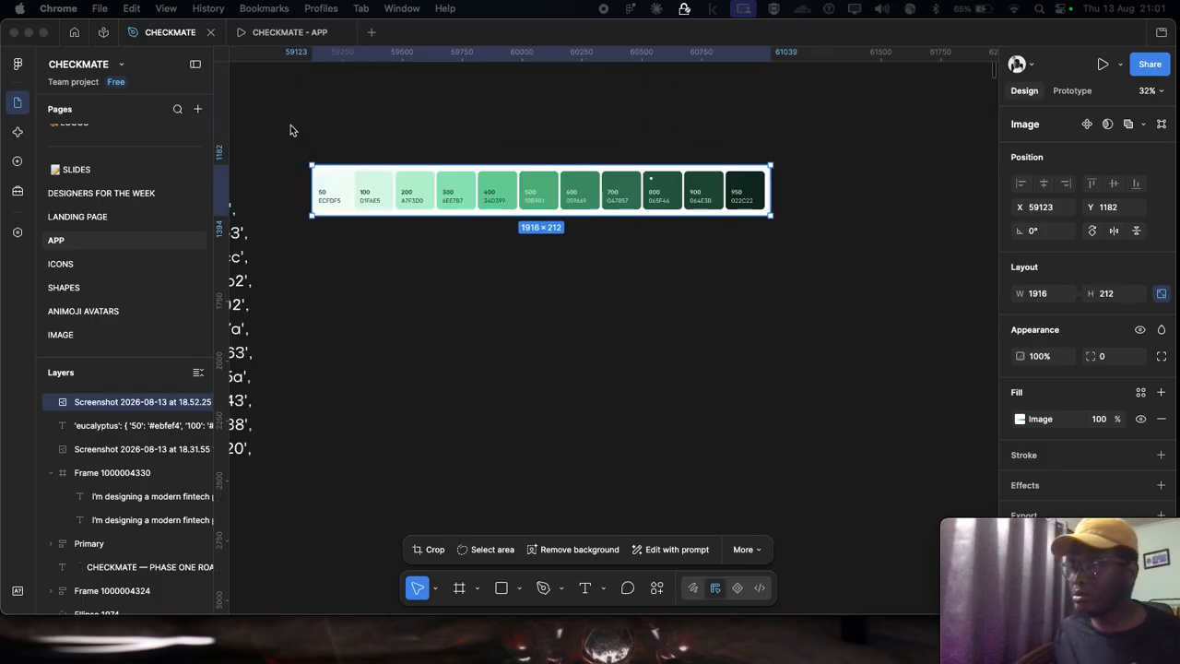
scroll(452, 144, left, 6)
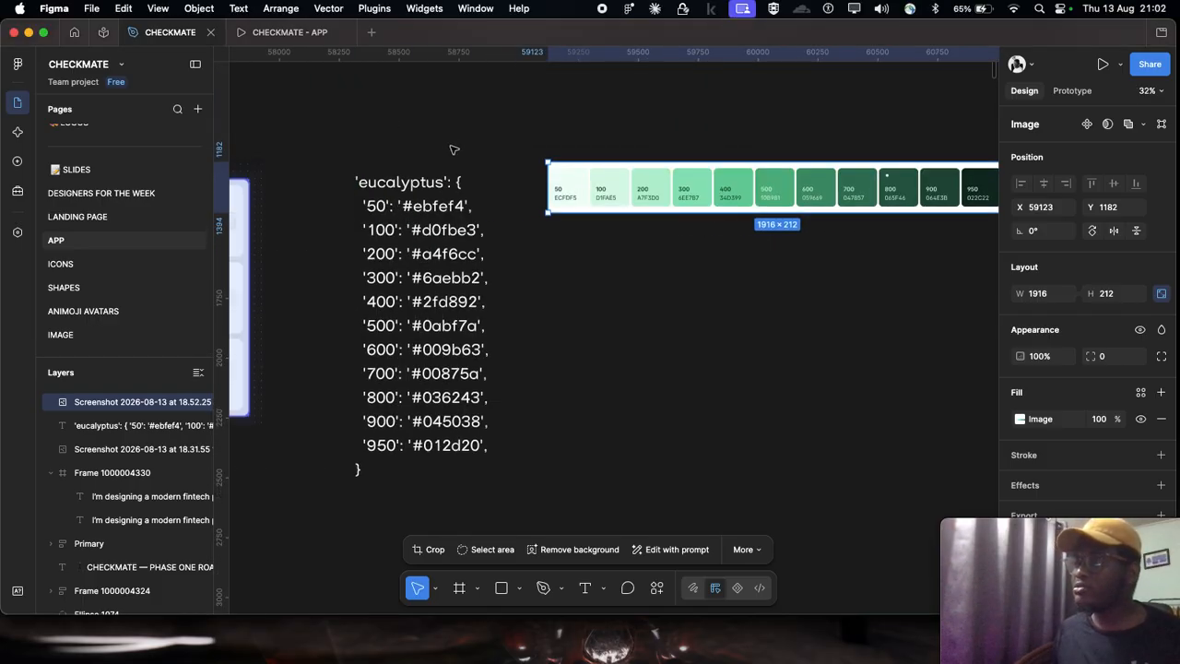
Step: Compare the board's color cards with the eucalyptus shade list and the green swatch strip, and deselect the strip
scroll(451, 149, left, 10)
scroll(387, 219, down, 2)
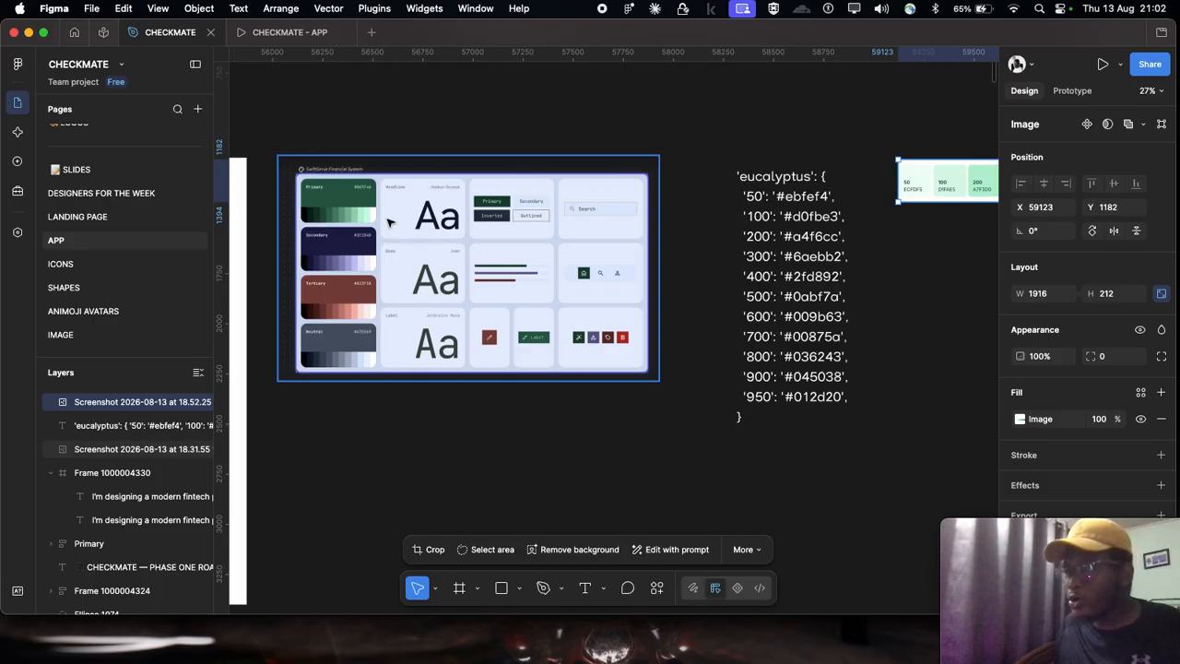
scroll(388, 220, up, 5)
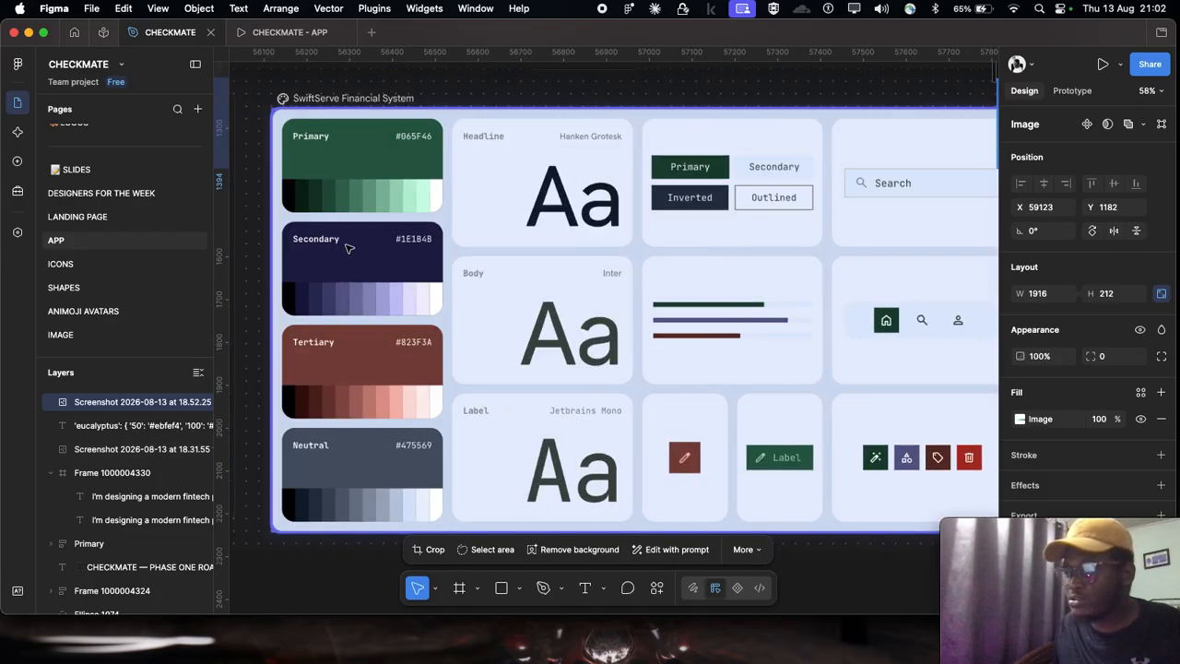
scroll(355, 341, right, 2)
scroll(355, 341, down, 5)
scroll(342, 329, right, 4)
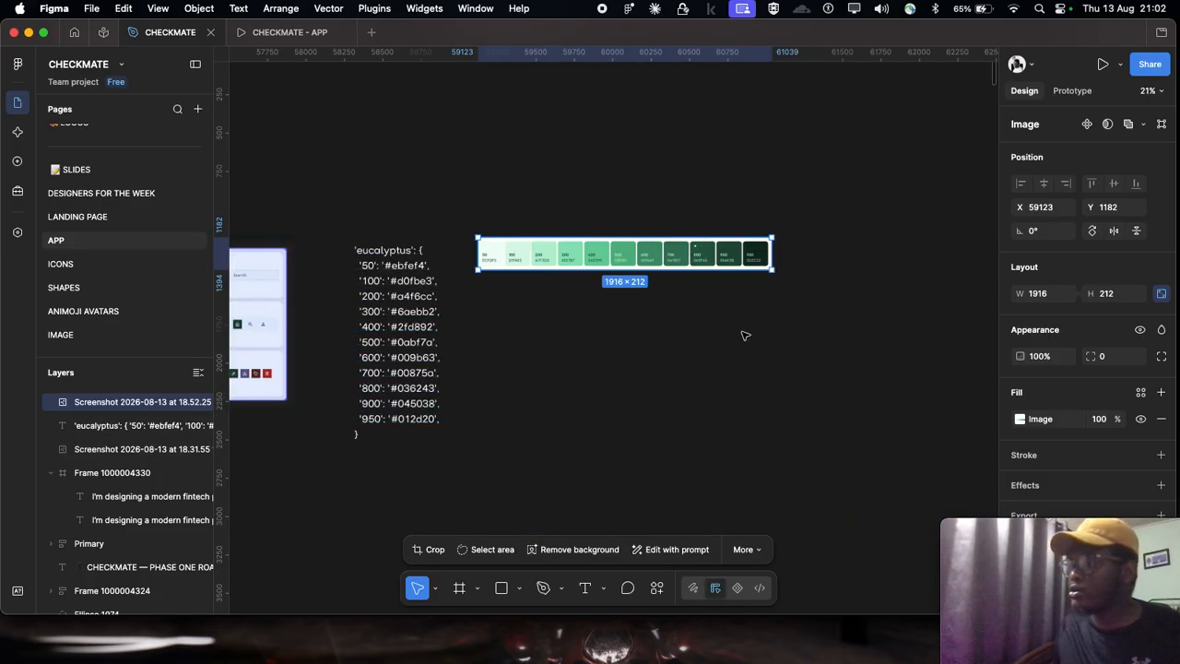
click(745, 335)
scroll(595, 232, up, 3)
scroll(554, 276, down, 1)
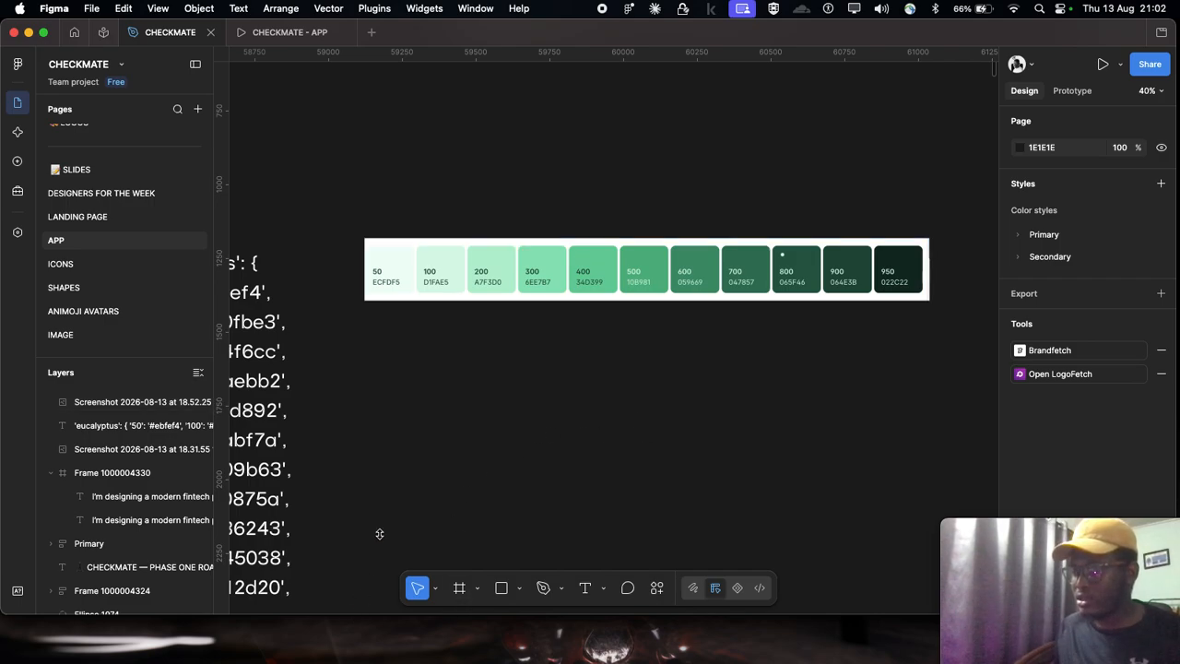
Step: Close the Notes window and switch to the tints.dev palette generator in Chrome
mouse_move(406, 660)
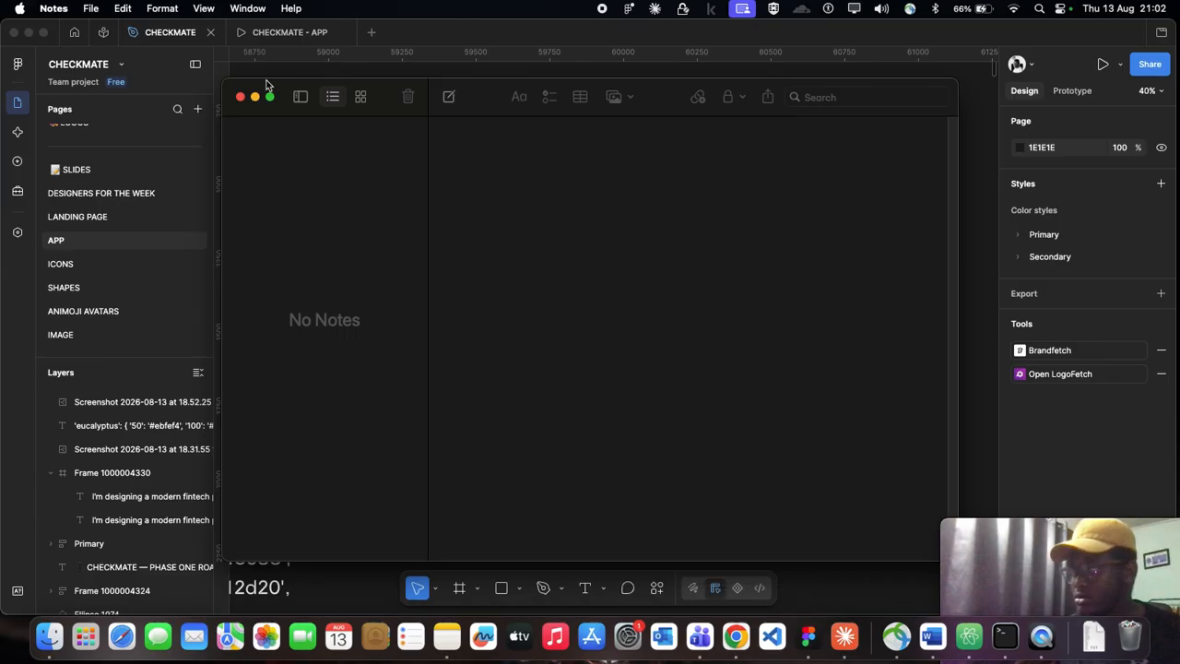
click(241, 97)
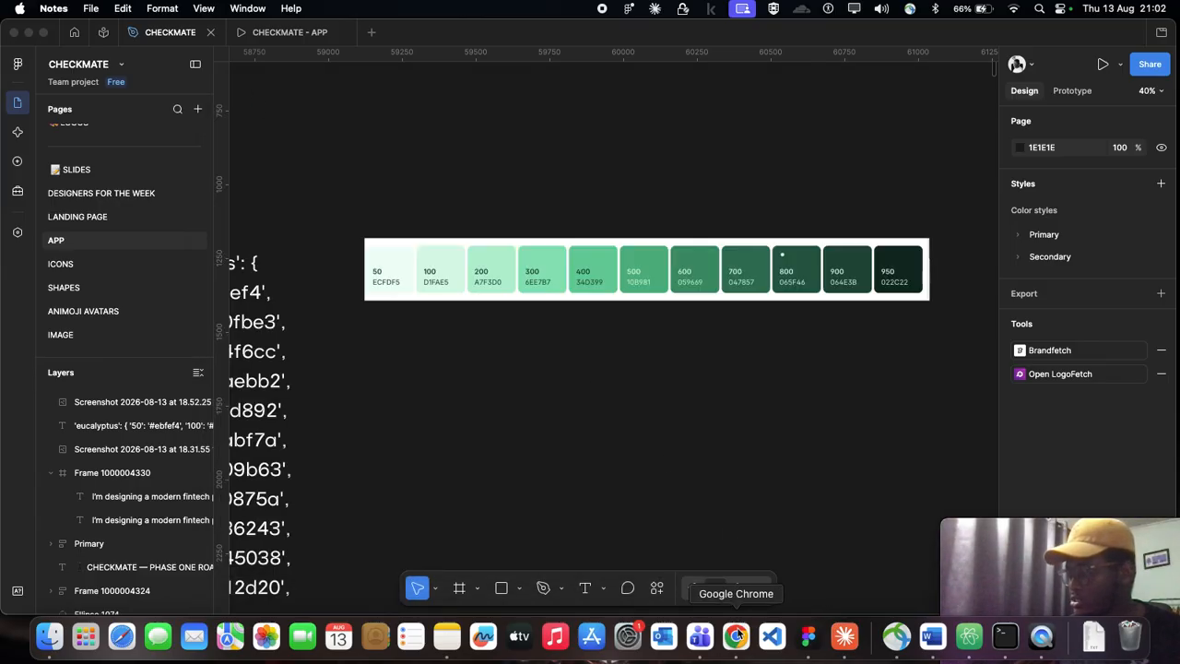
click(737, 635)
click(672, 45)
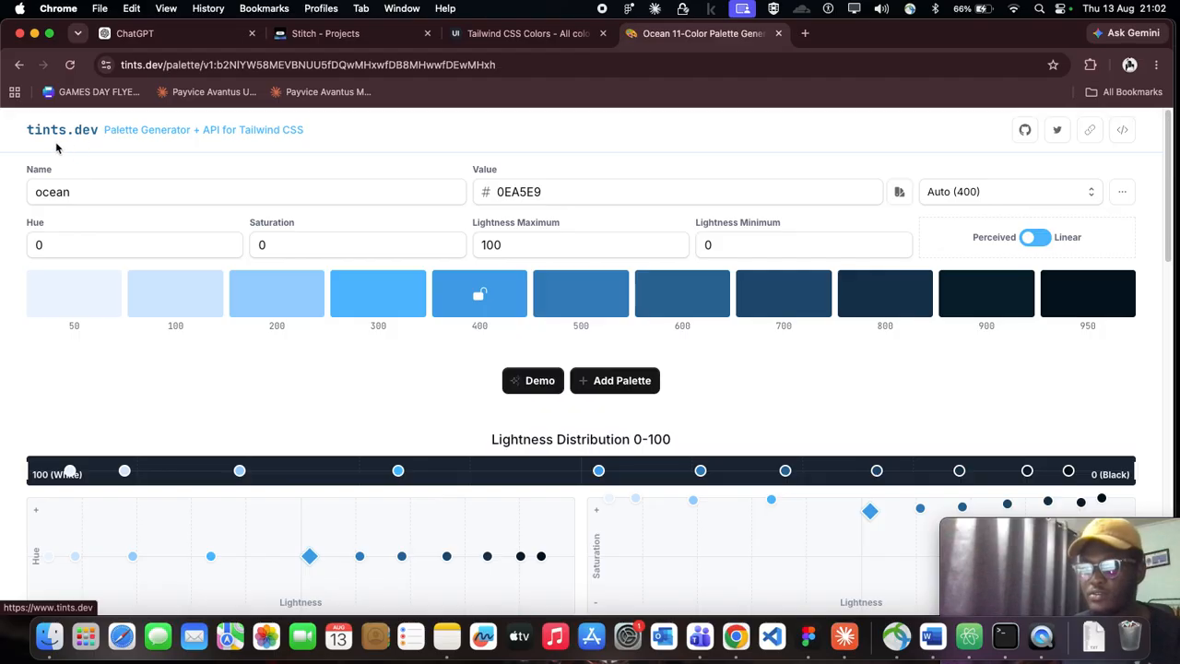
Step: Try to replace the ocean palette's base color value with the whole copied eucalyptus shade list
click(532, 183)
double_click(532, 182)
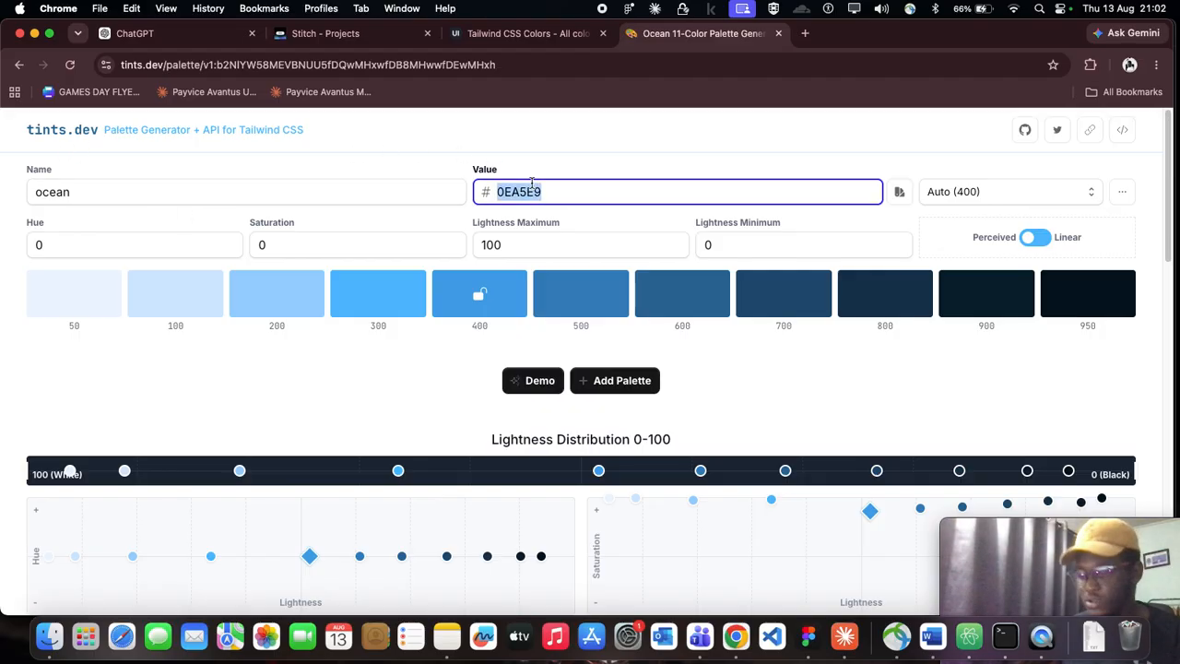
key(super+v)
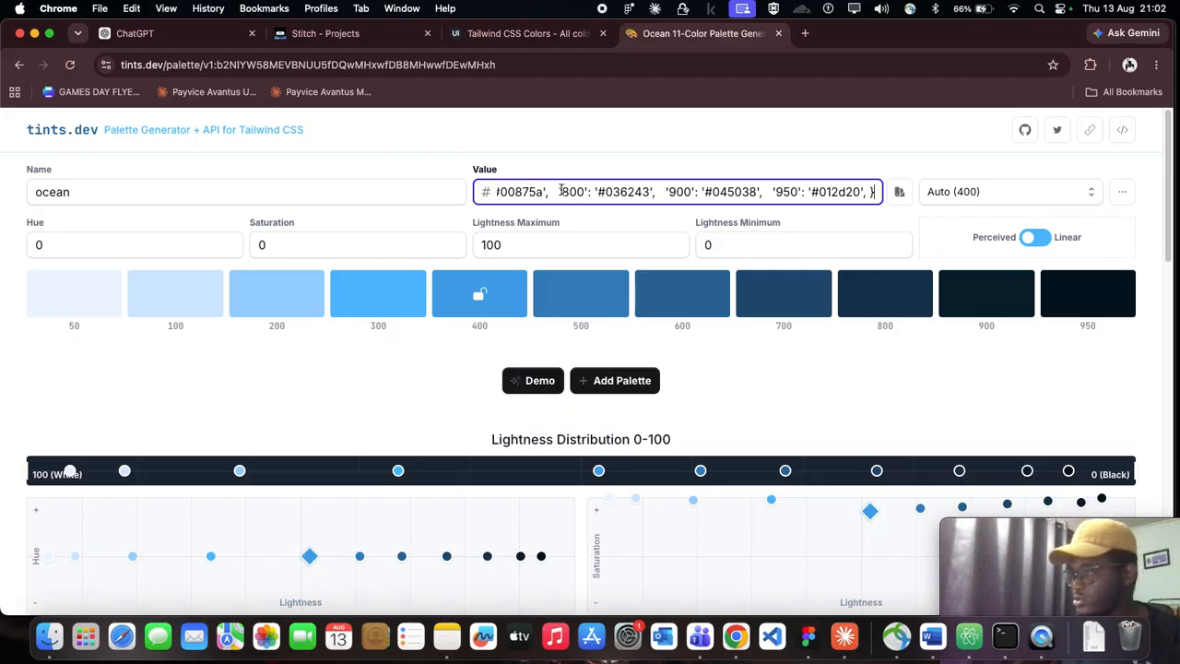
click(490, 261)
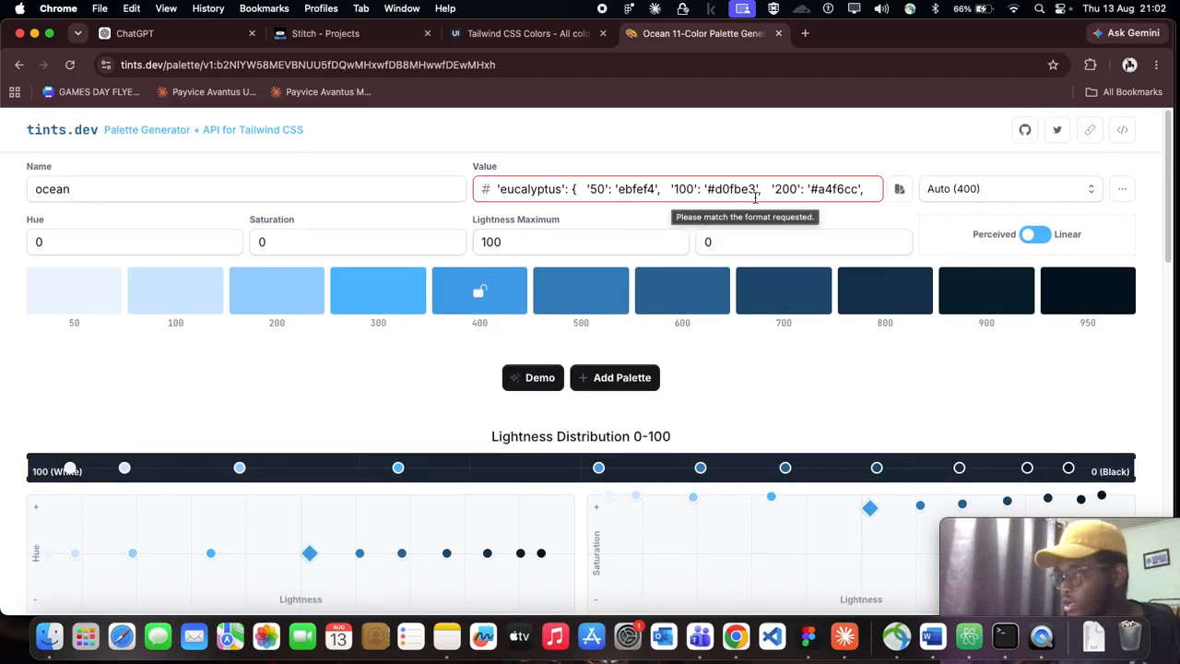
Step: Paste the eucalyptus shade list over the ocean palette's value again and trim it to the 950 shade's code, 012d20
drag(862, 190, 446, 185)
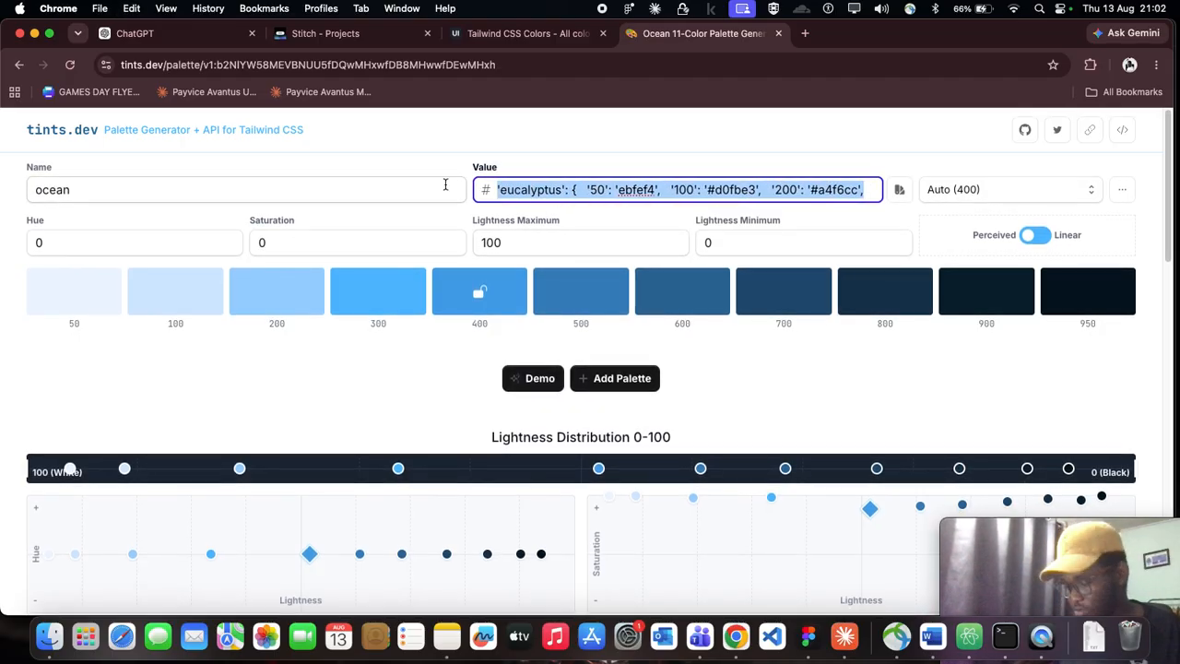
key(super+v)
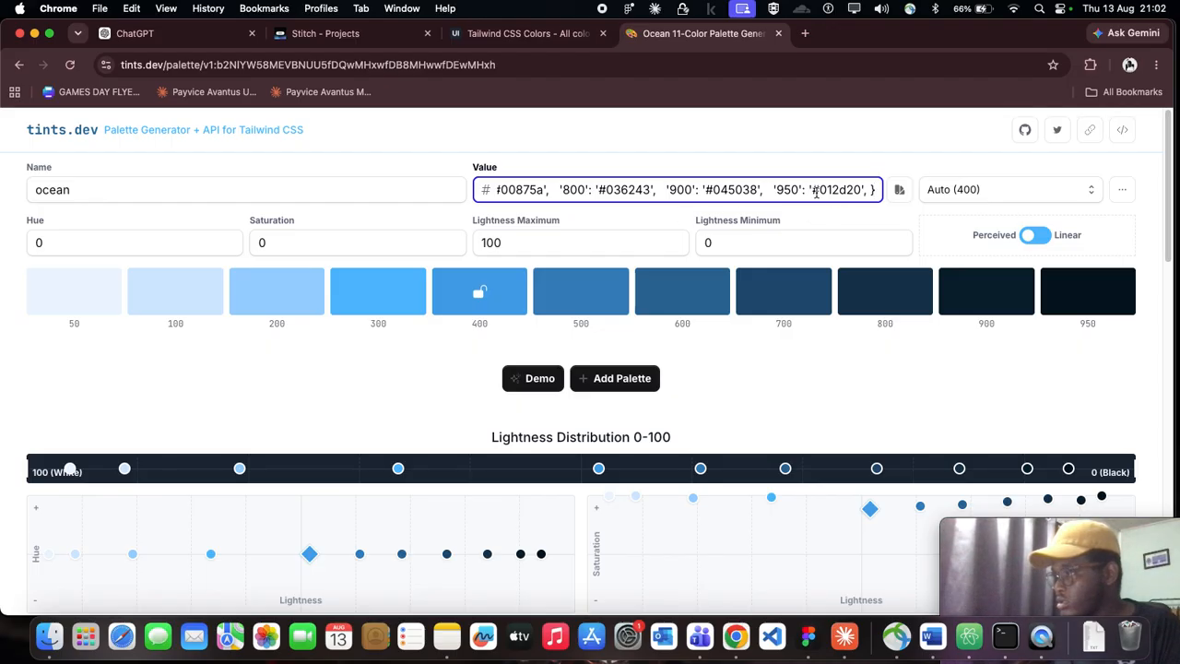
drag(811, 190, 327, 173)
key(BackSpace)
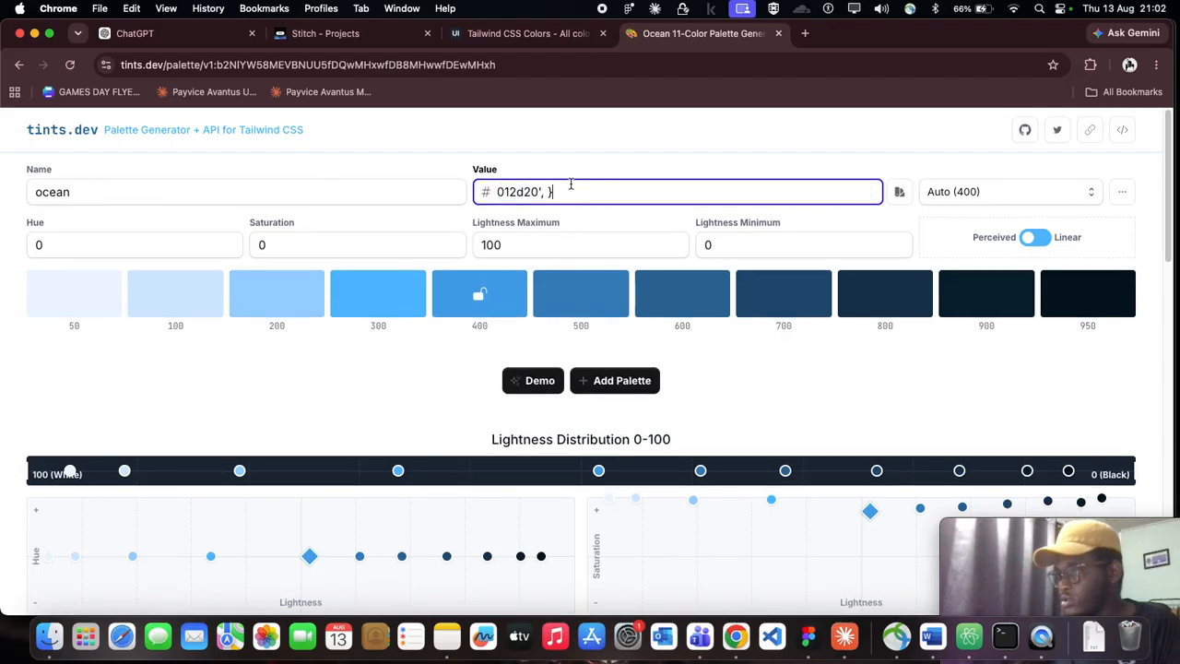
key(BackSpace)
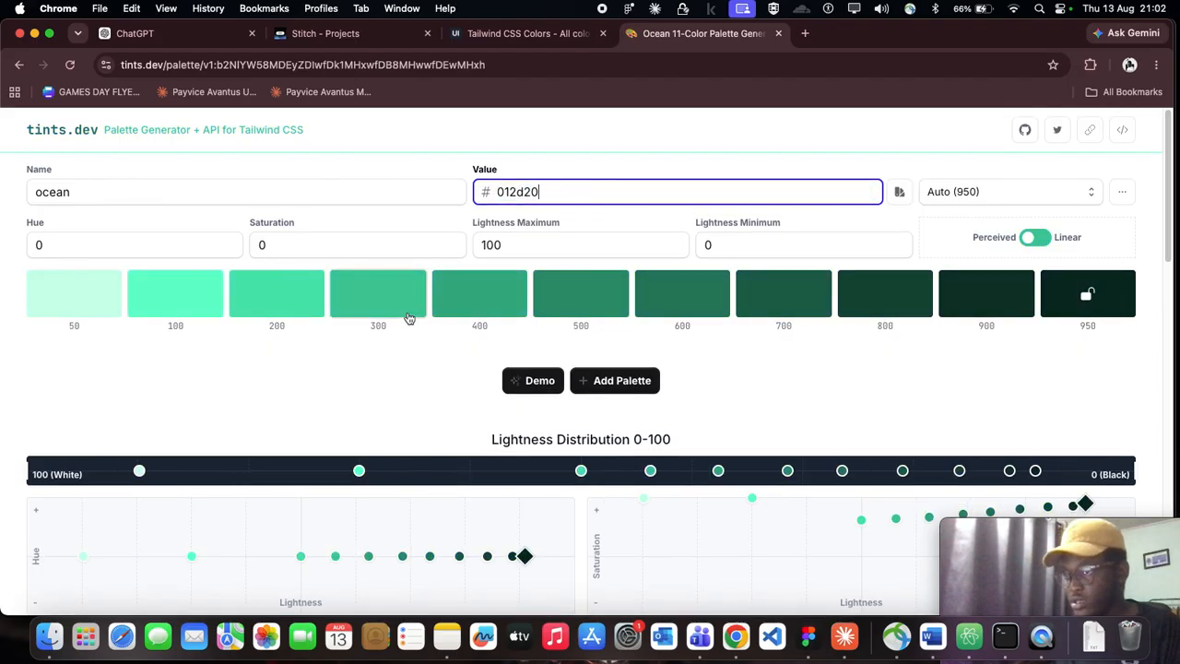
scroll(413, 314, down, 1)
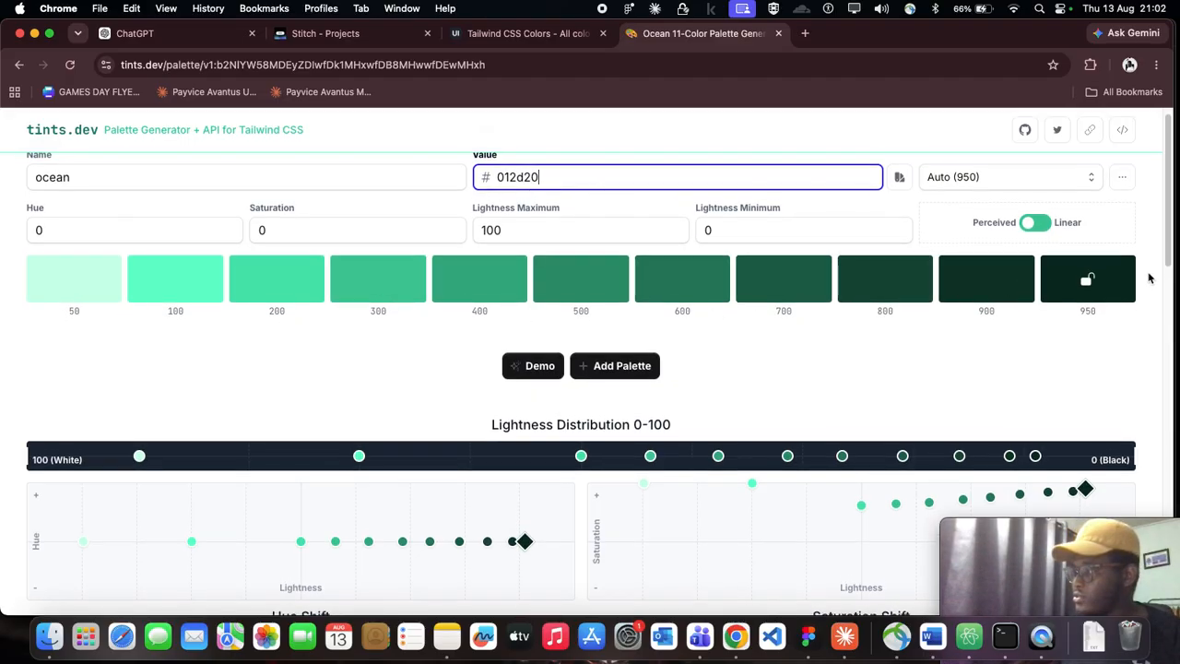
Step: Switch from tints.dev to the UI Colors generator and examine which eucalyptus shades the Track your expenses card uses
scroll(903, 365, up, 1)
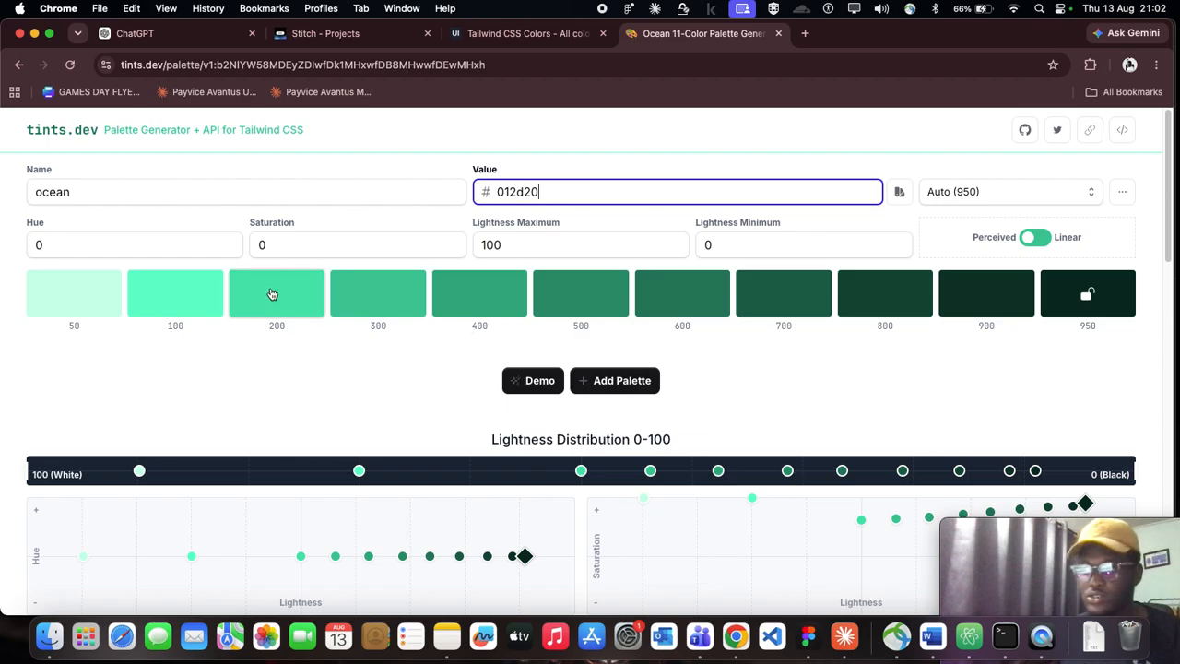
click(522, 33)
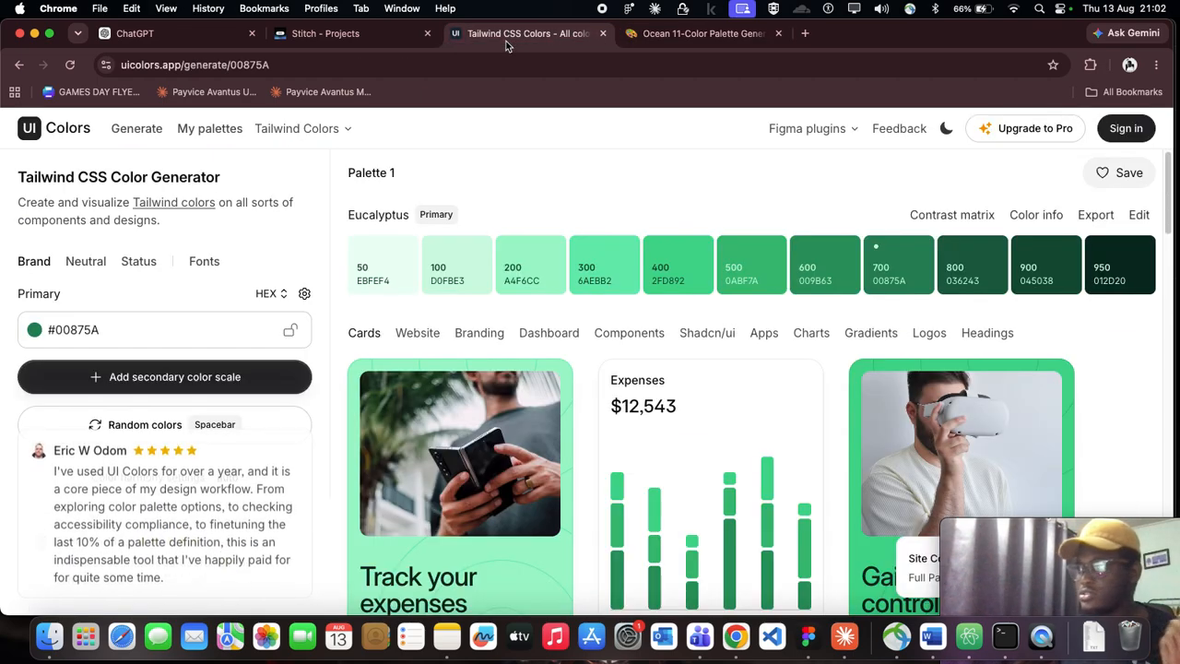
scroll(557, 317, down, 3)
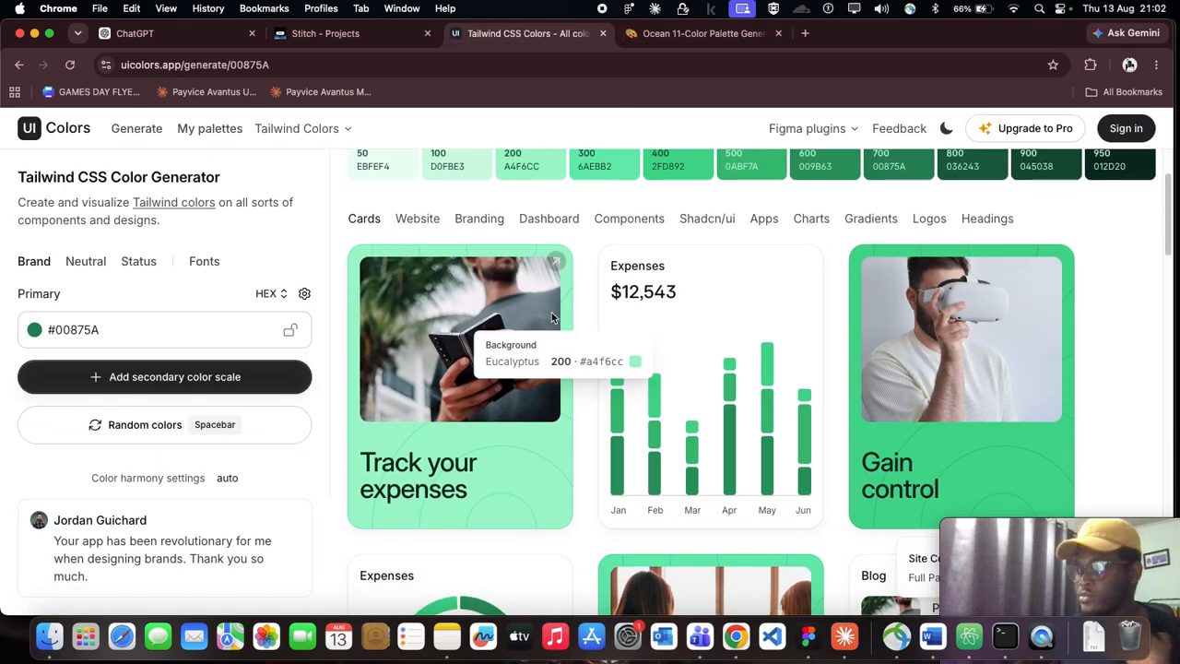
scroll(461, 402, down, 2)
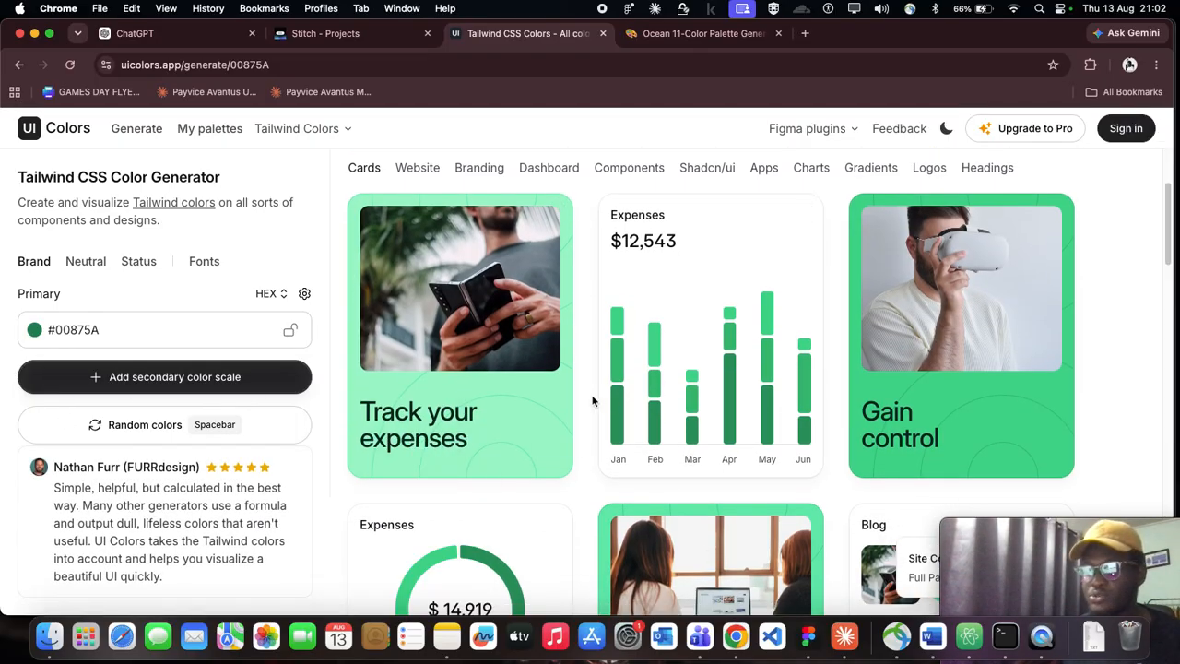
scroll(667, 364, down, 1)
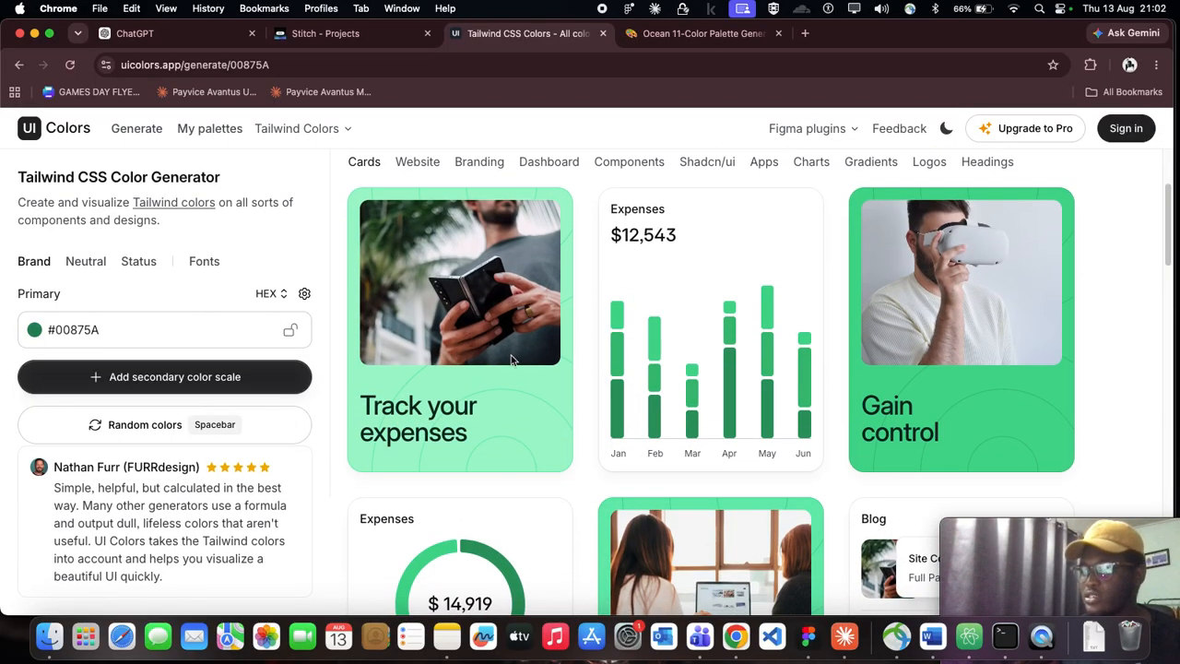
mouse_move(487, 387)
scroll(489, 368, down, 1)
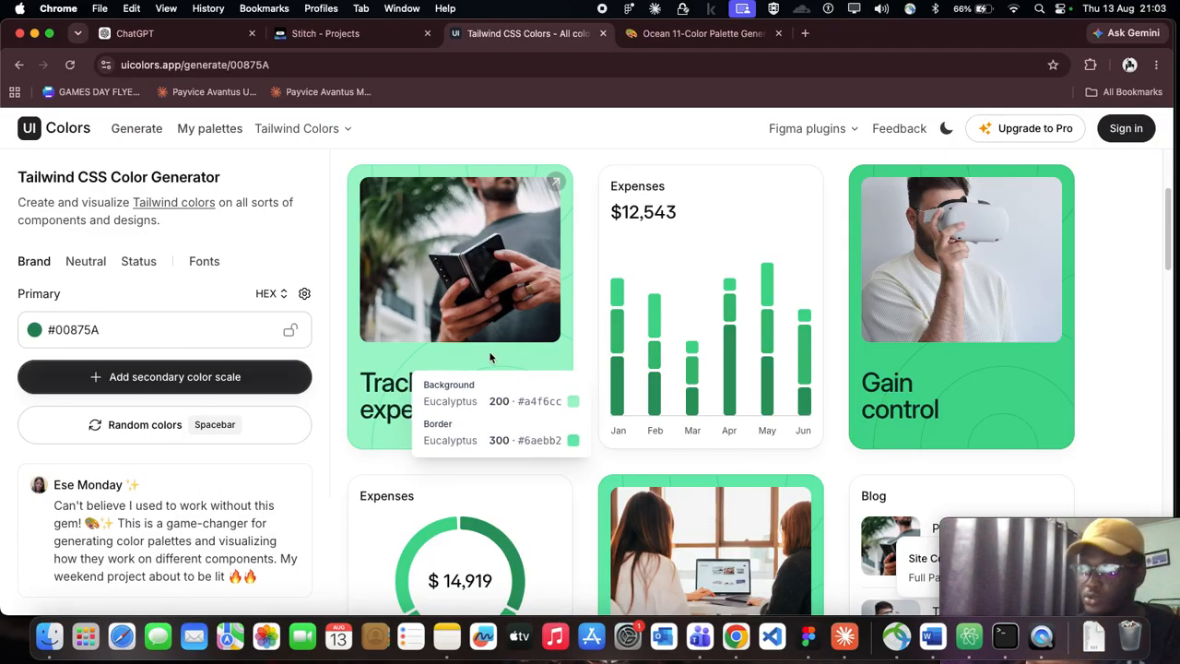
scroll(491, 355, up, 3)
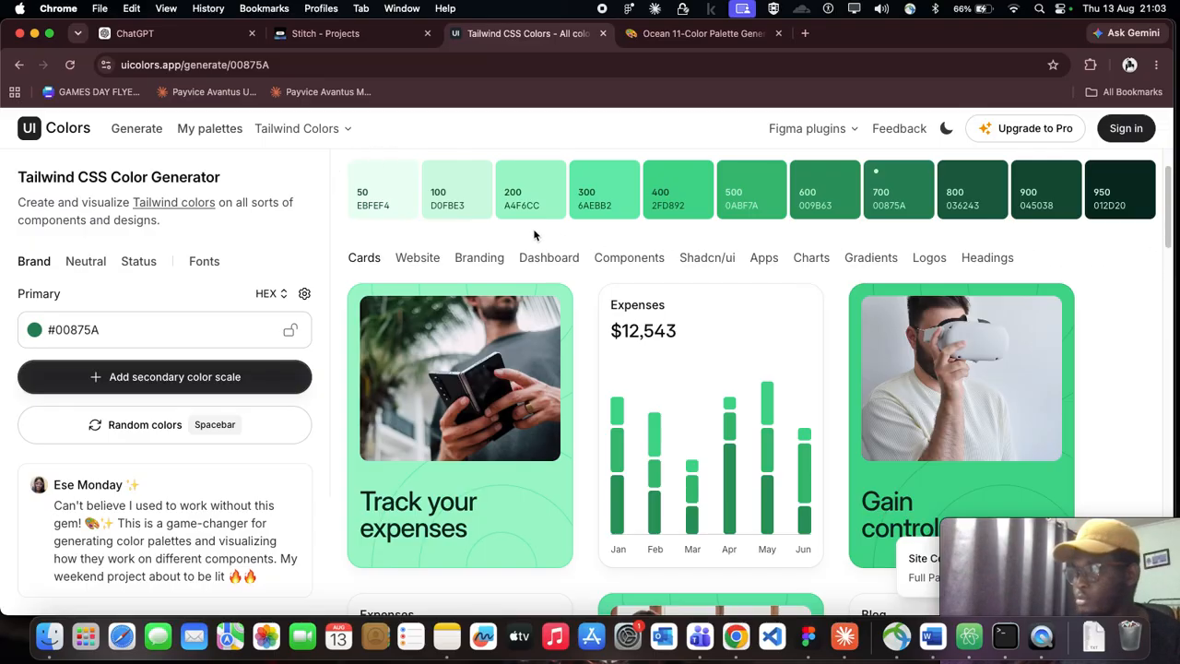
scroll(359, 229, down, 4)
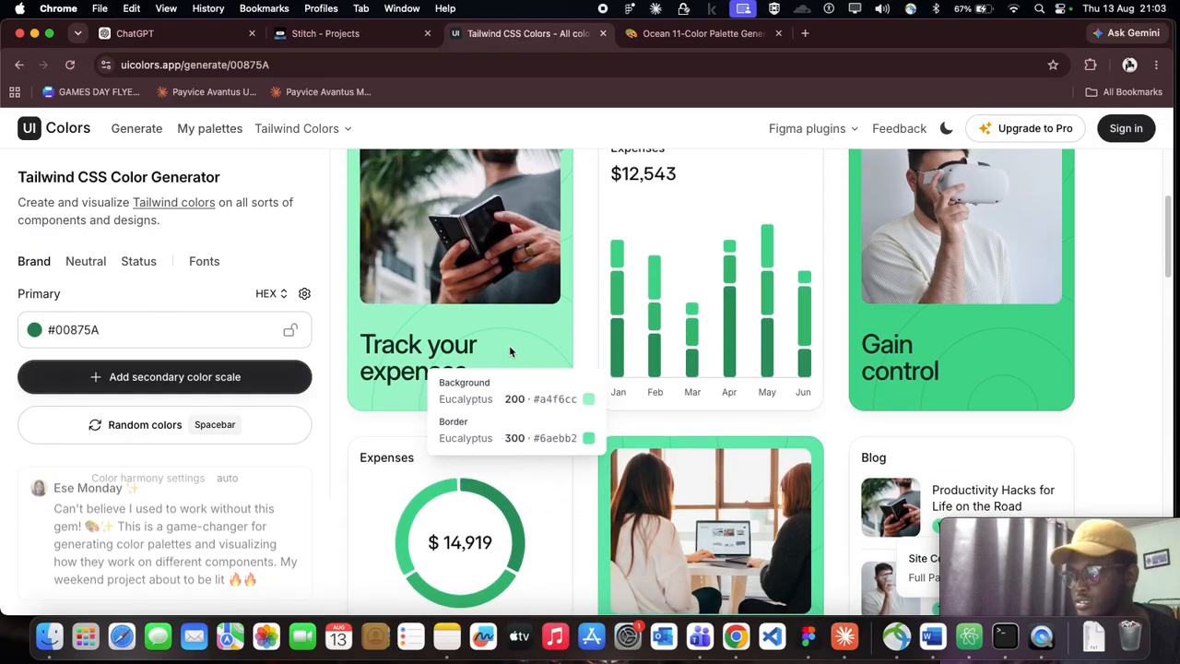
scroll(515, 344, up, 1)
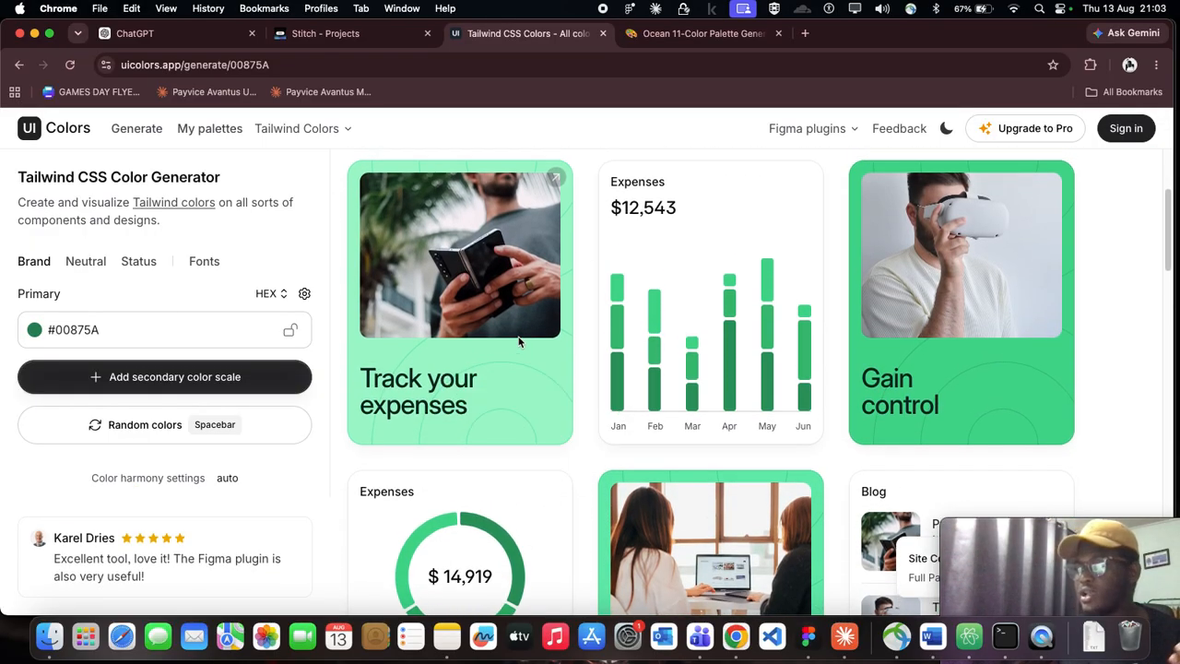
scroll(519, 342, down, 1)
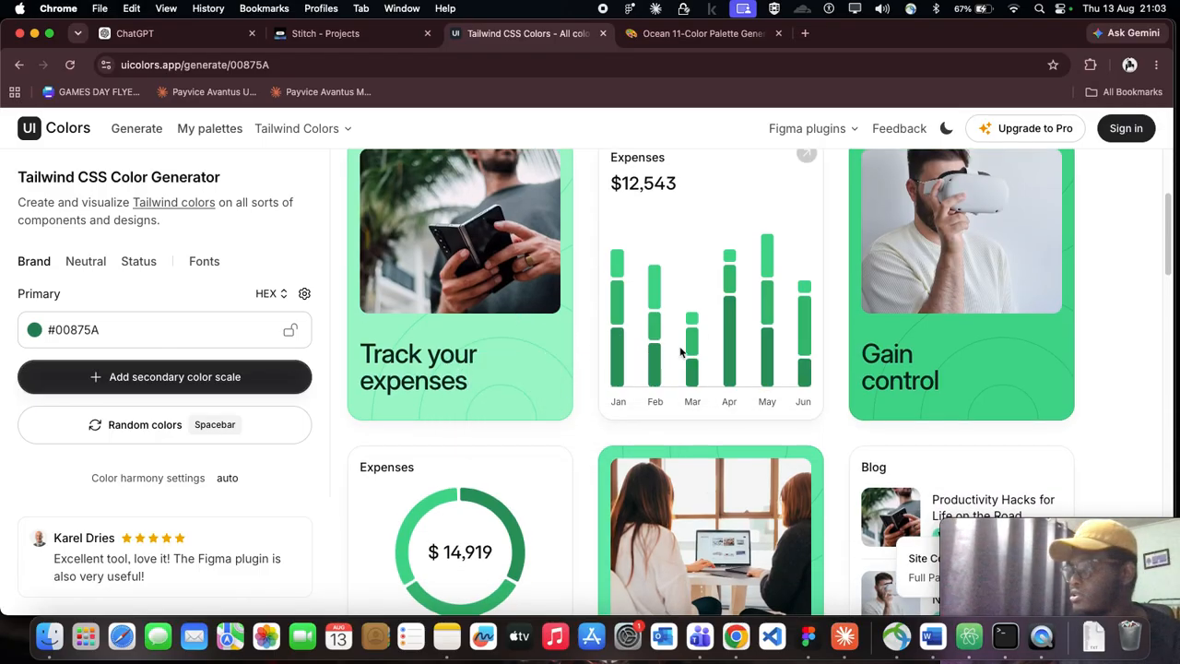
Step: Examine which eucalyptus shades the Gain control card, the expenses donut chart, the blog tags and the small trend charts use
scroll(699, 361, up, 1)
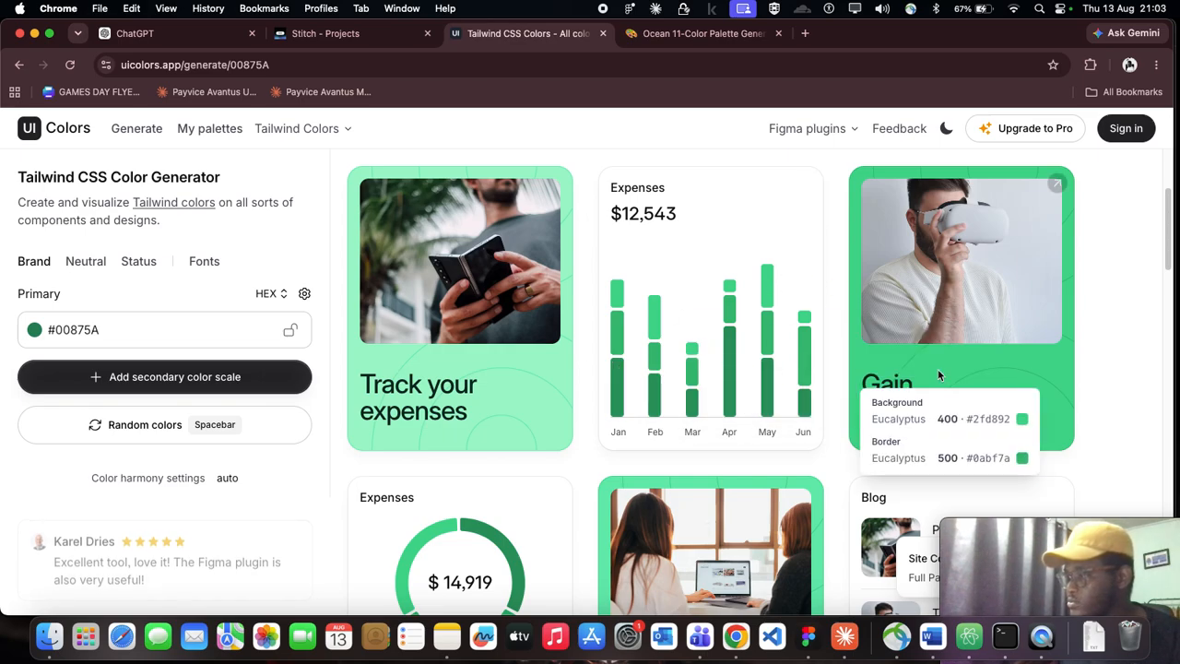
scroll(940, 374, down, 1)
mouse_move(975, 344)
scroll(976, 344, down, 1)
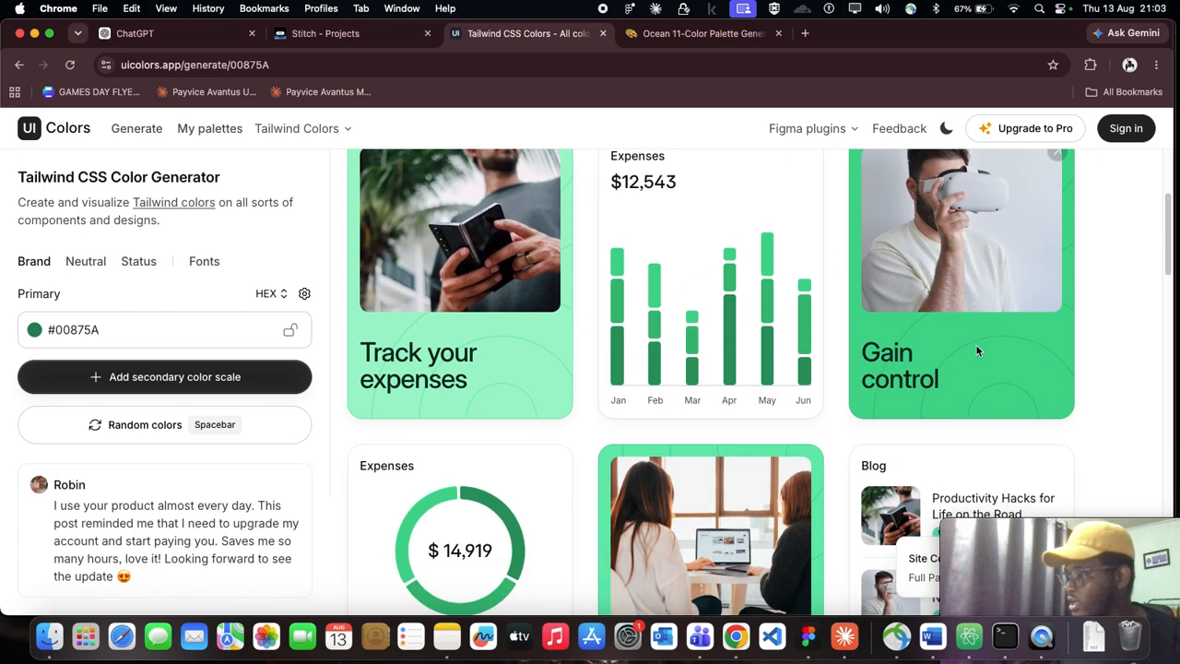
scroll(980, 328, up, 5)
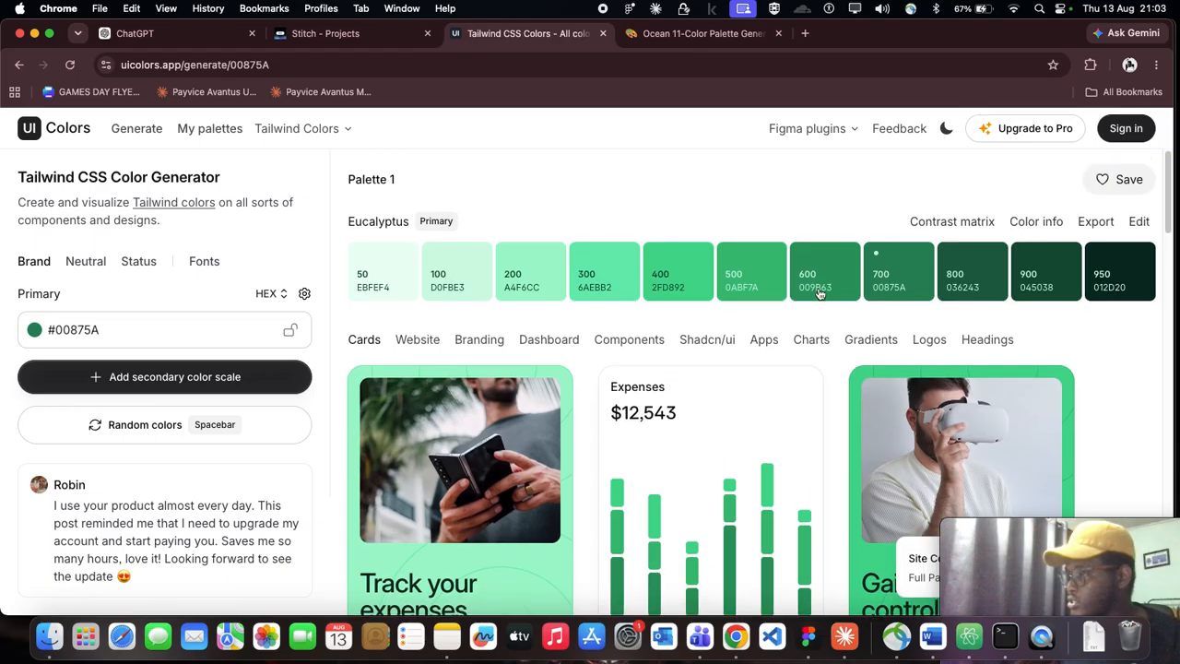
scroll(531, 335, down, 8)
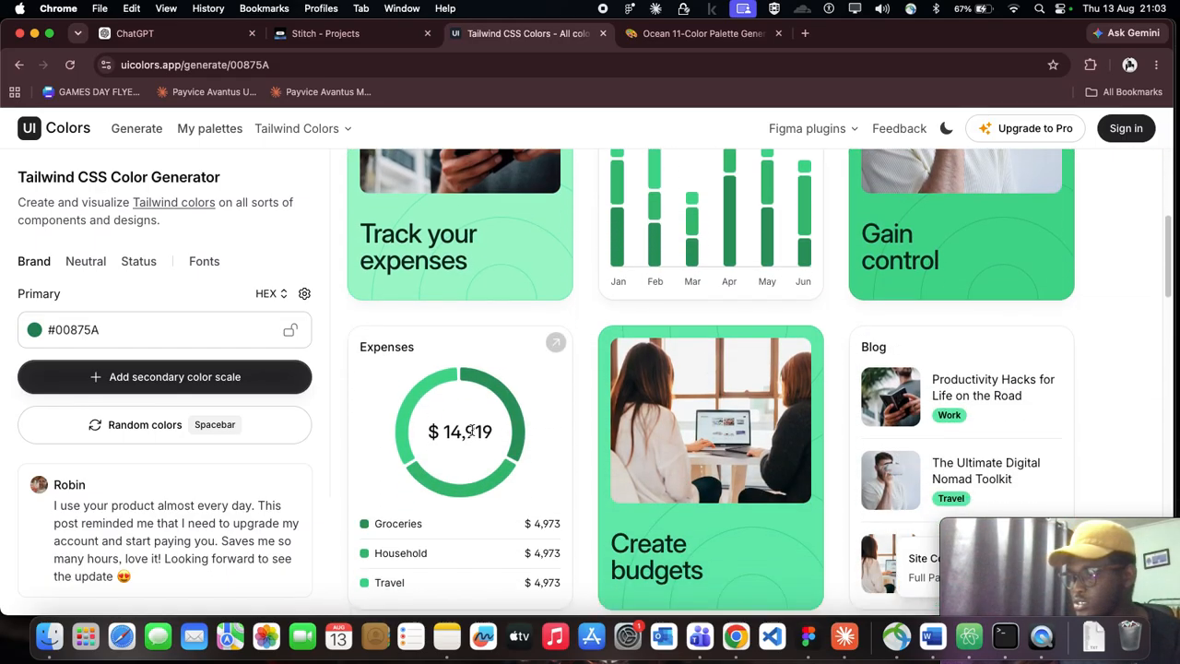
scroll(470, 433, down, 3)
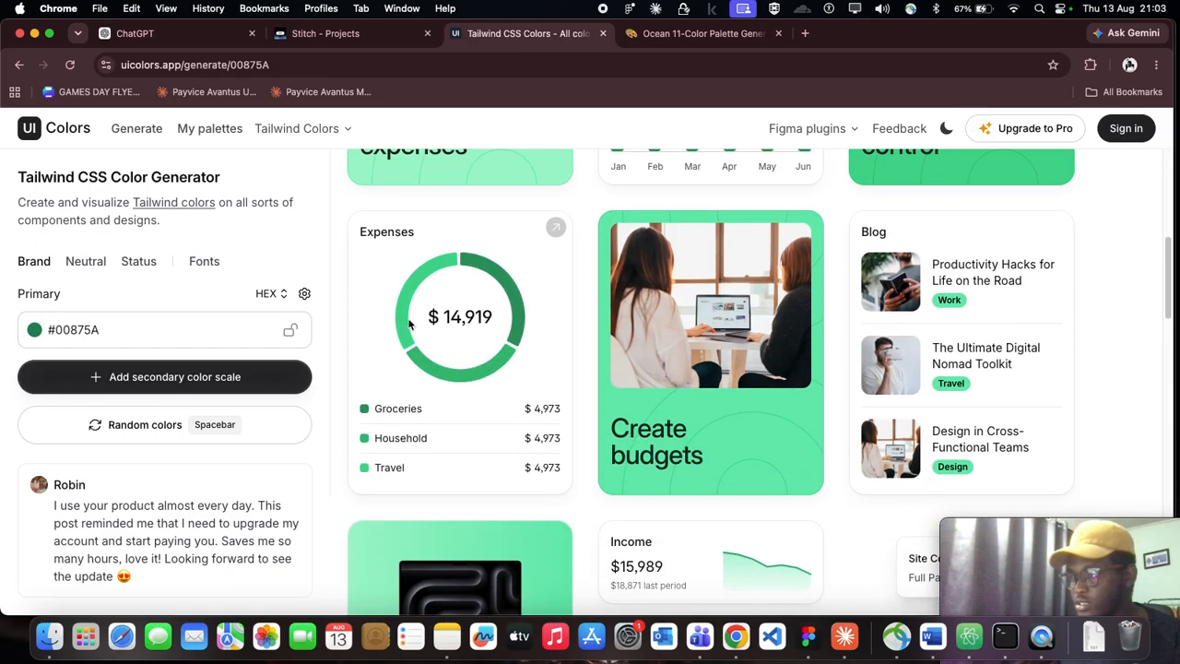
mouse_move(406, 320)
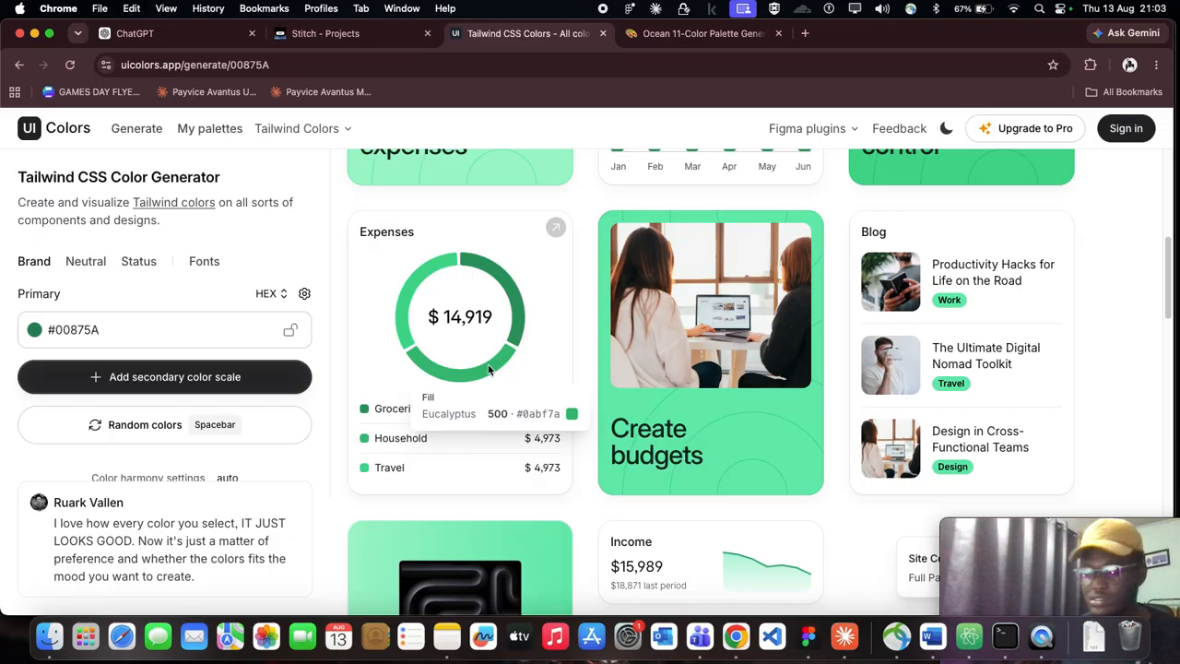
scroll(788, 349, down, 1)
scroll(788, 349, down, 1)
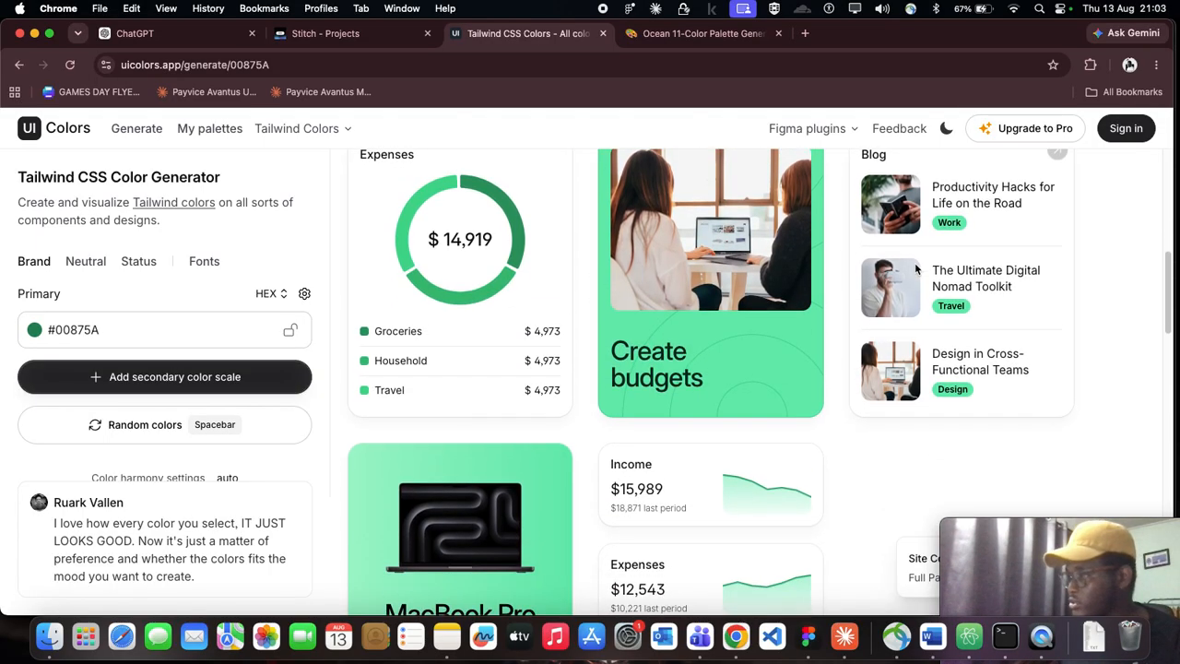
scroll(926, 258, up, 1)
scroll(936, 212, up, 1)
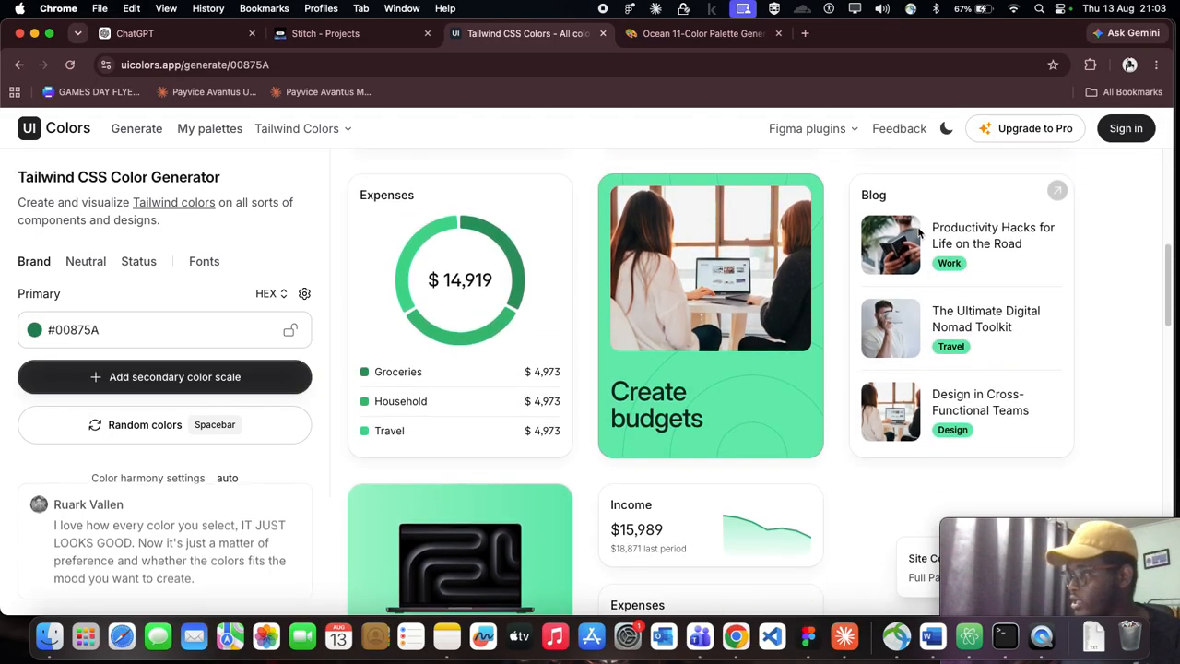
mouse_move(949, 265)
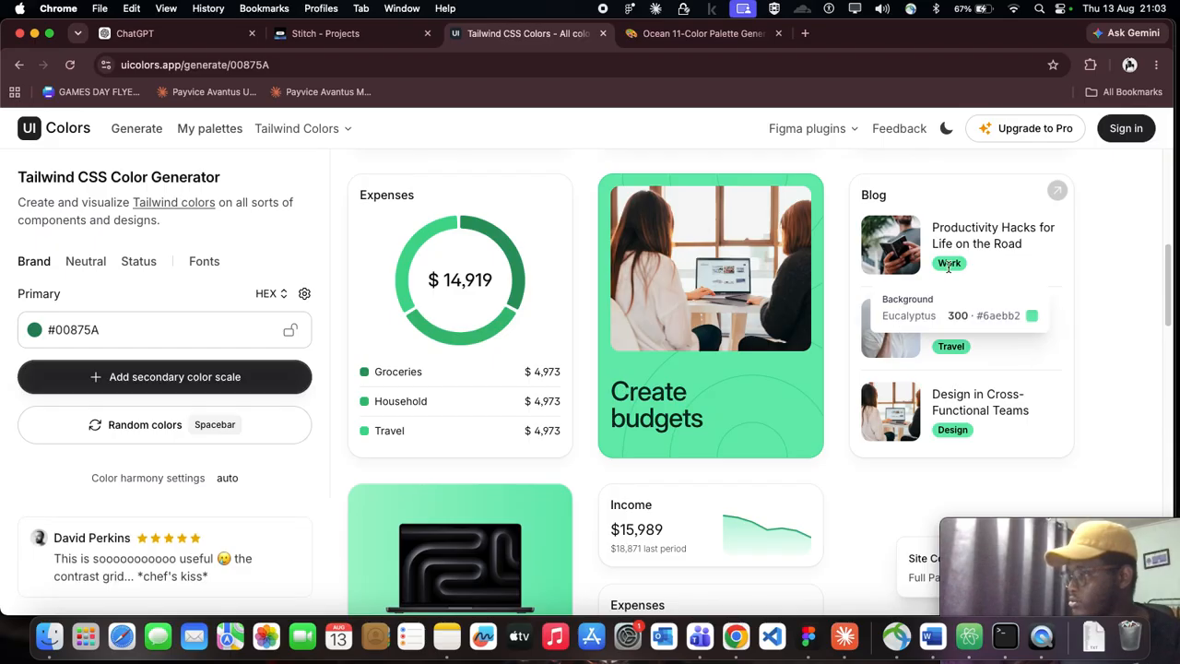
scroll(949, 277, down, 1)
scroll(760, 341, down, 5)
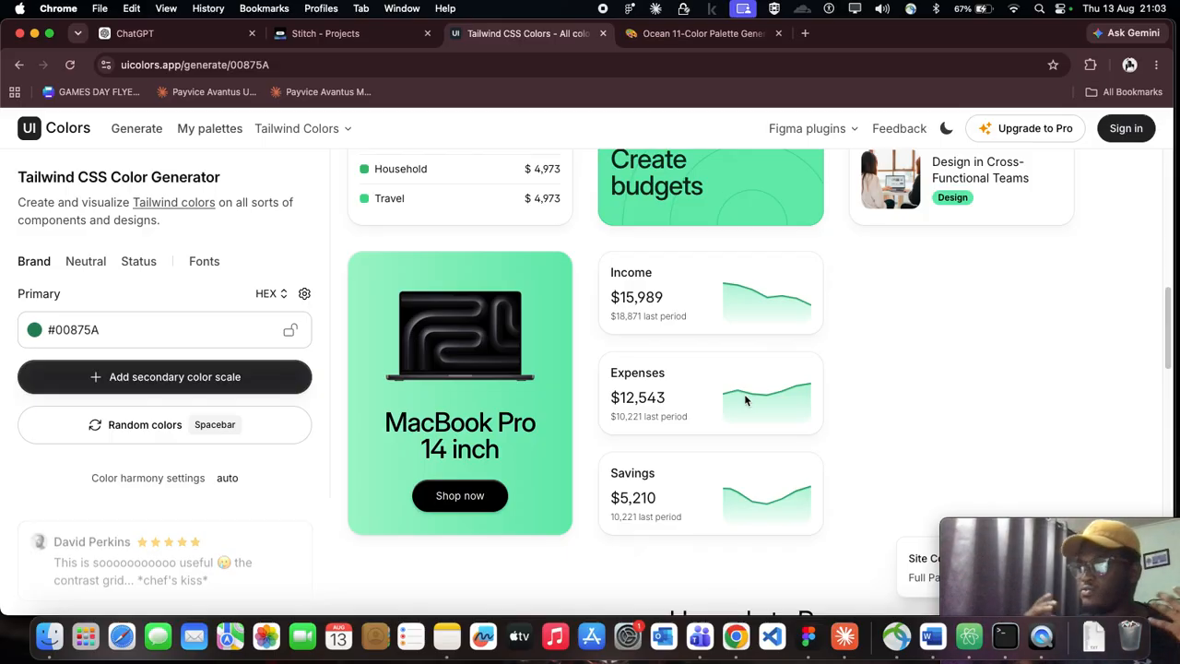
Step: View the Website example for the eucalyptus palette, return to the Cards examples and review the Track your expenses text colors
scroll(683, 205, up, 5)
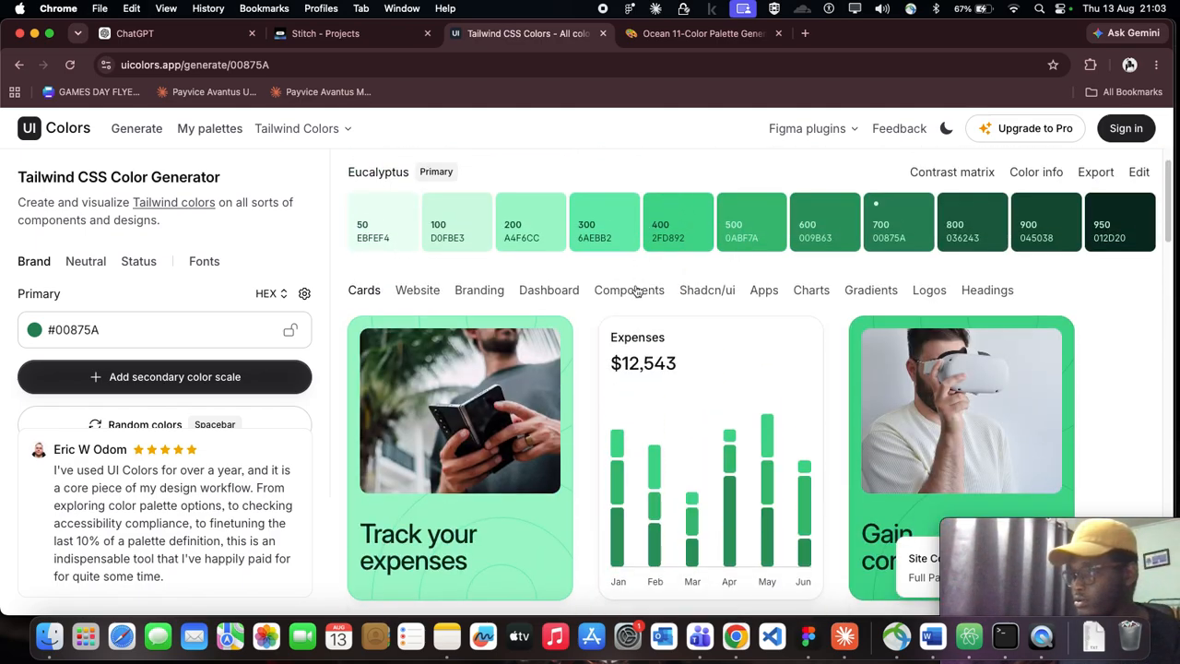
scroll(636, 292, down, 1)
click(415, 276)
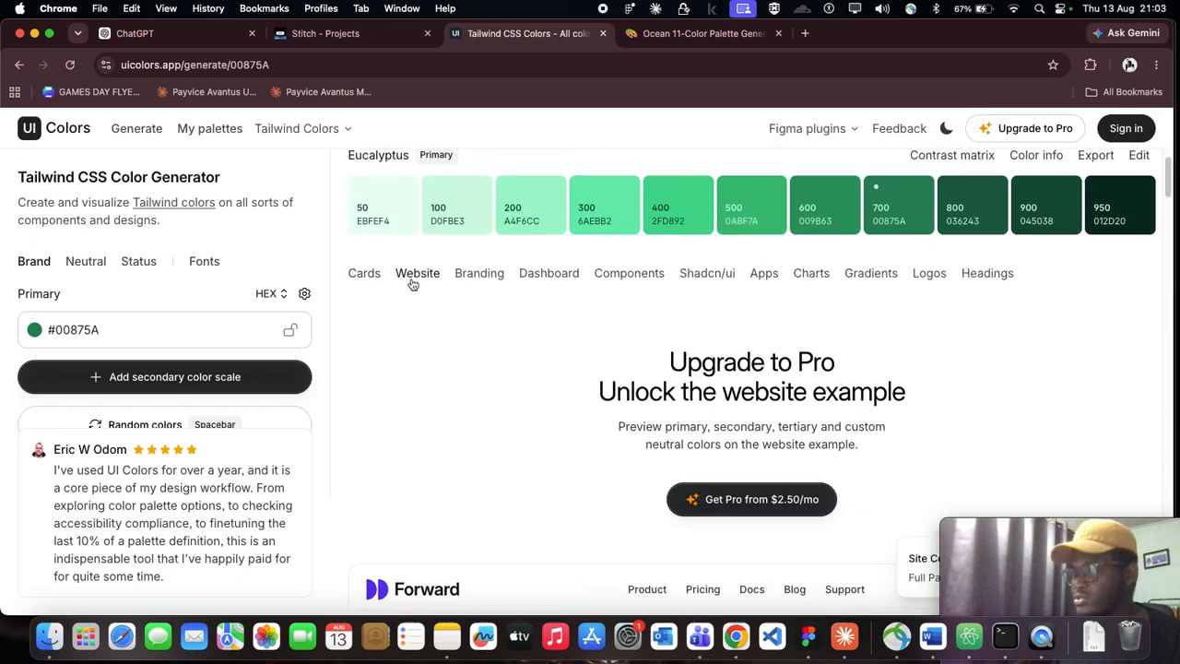
click(365, 271)
scroll(561, 353, down, 5)
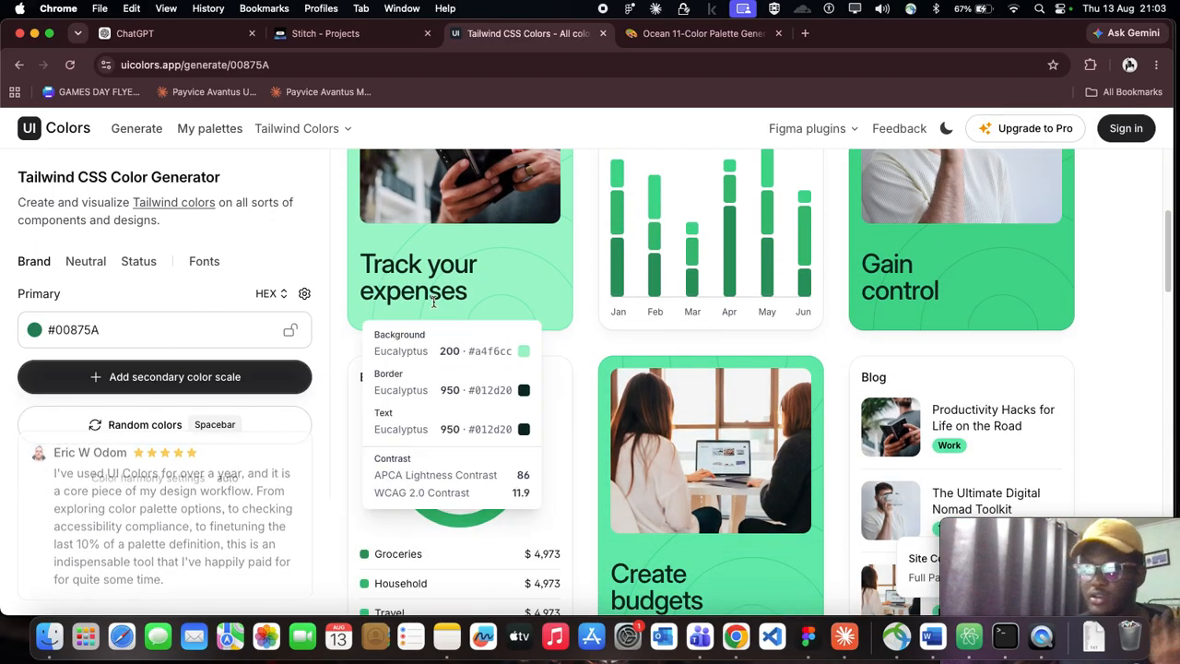
scroll(492, 281, up, 7)
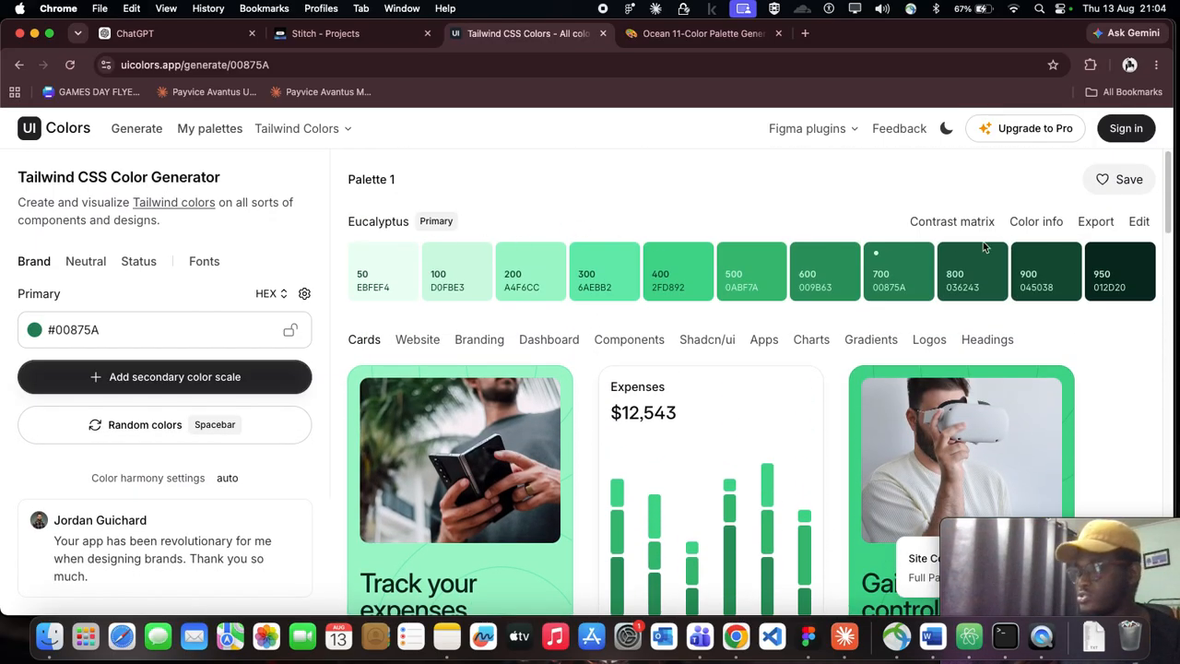
Step: Switch to Figma and compare the green swatch strip with the eucalyptus shade list, leaving the strip deselected
click(807, 636)
scroll(615, 468, down, 5)
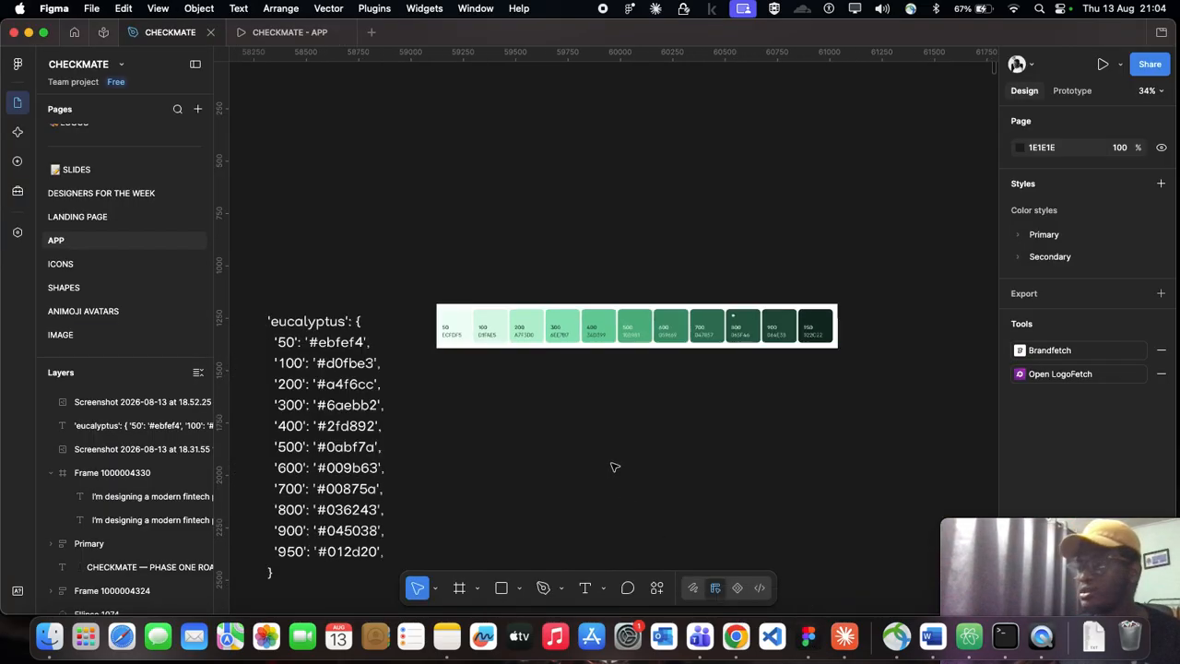
scroll(544, 387, up, 5)
click(533, 352)
drag(540, 353, 538, 360)
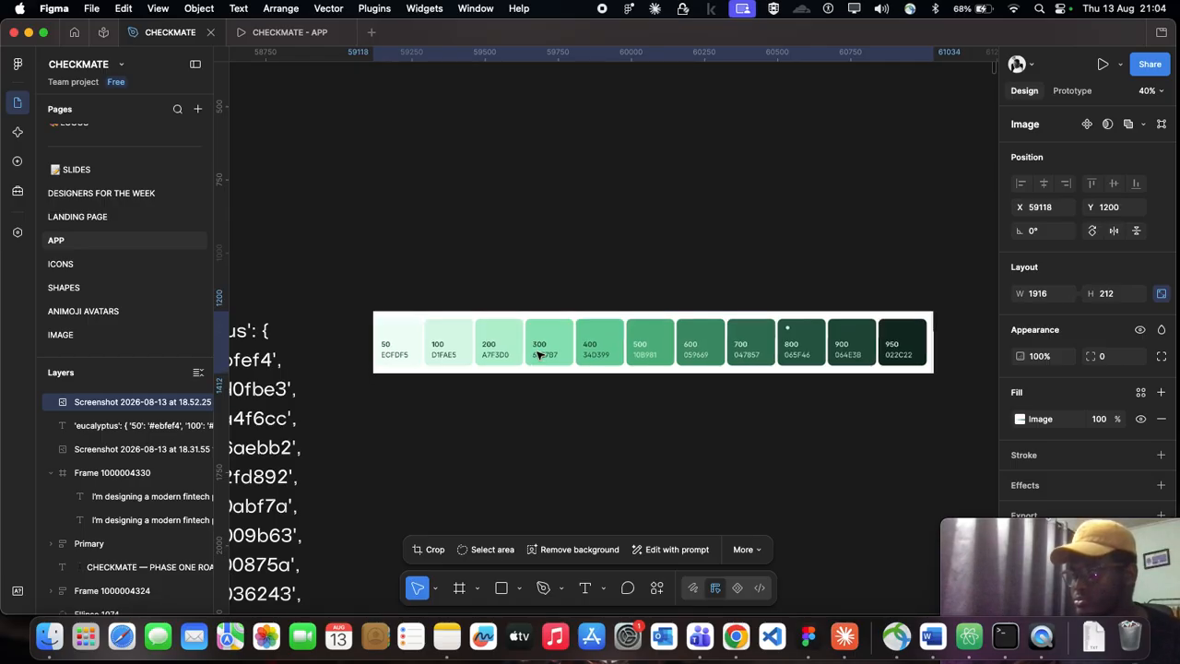
scroll(498, 378, left, 5)
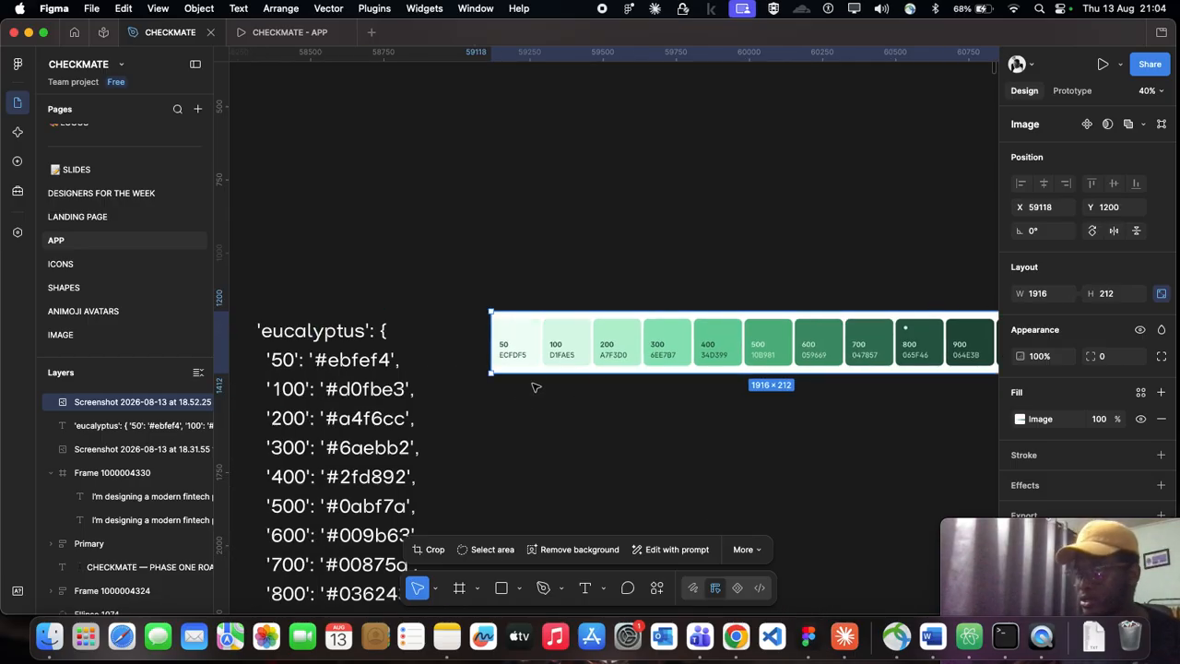
scroll(571, 369, down, 5)
scroll(611, 350, down, 3)
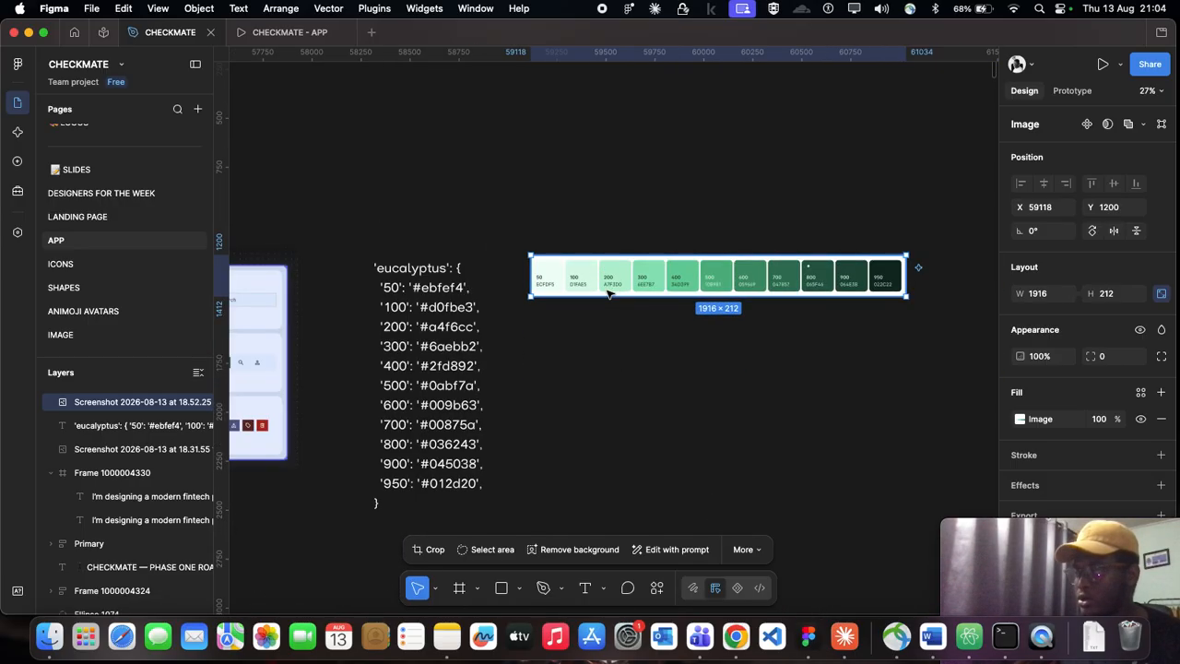
click(554, 323)
Step: Move the eucalyptus shade list beneath the SwiftServe Financial System board and the green swatch strip beside it at about X 56655, Y 2422
scroll(553, 324, down, 3)
scroll(554, 323, left, 10)
scroll(556, 322, up, 5)
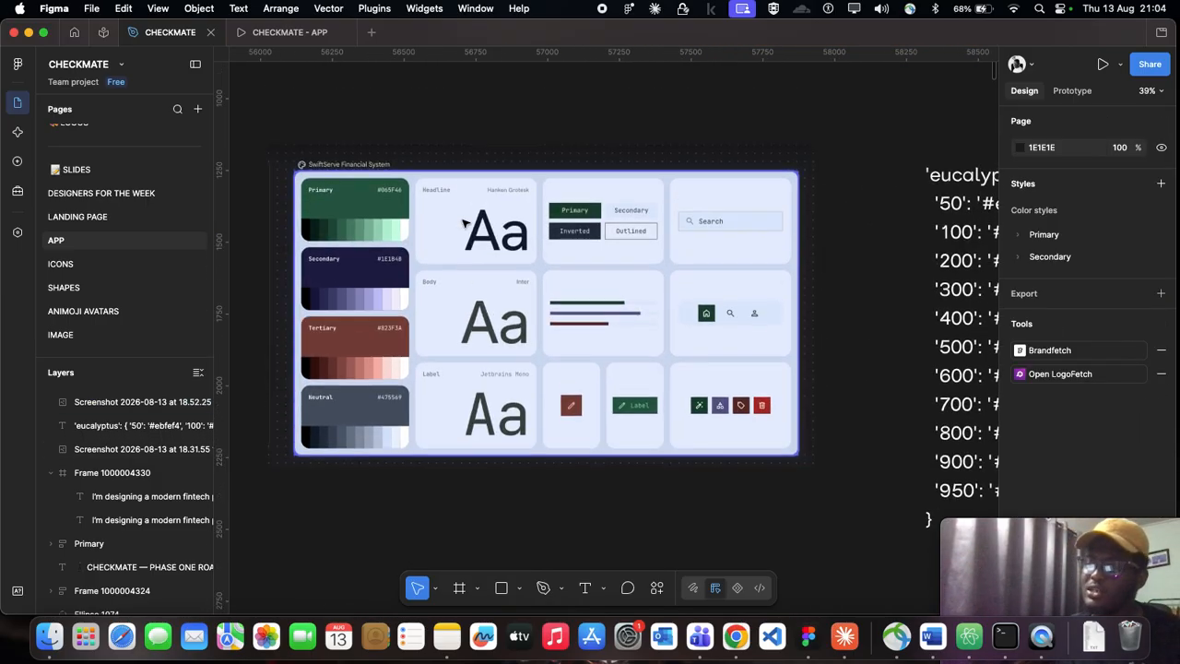
scroll(466, 224, down, 6)
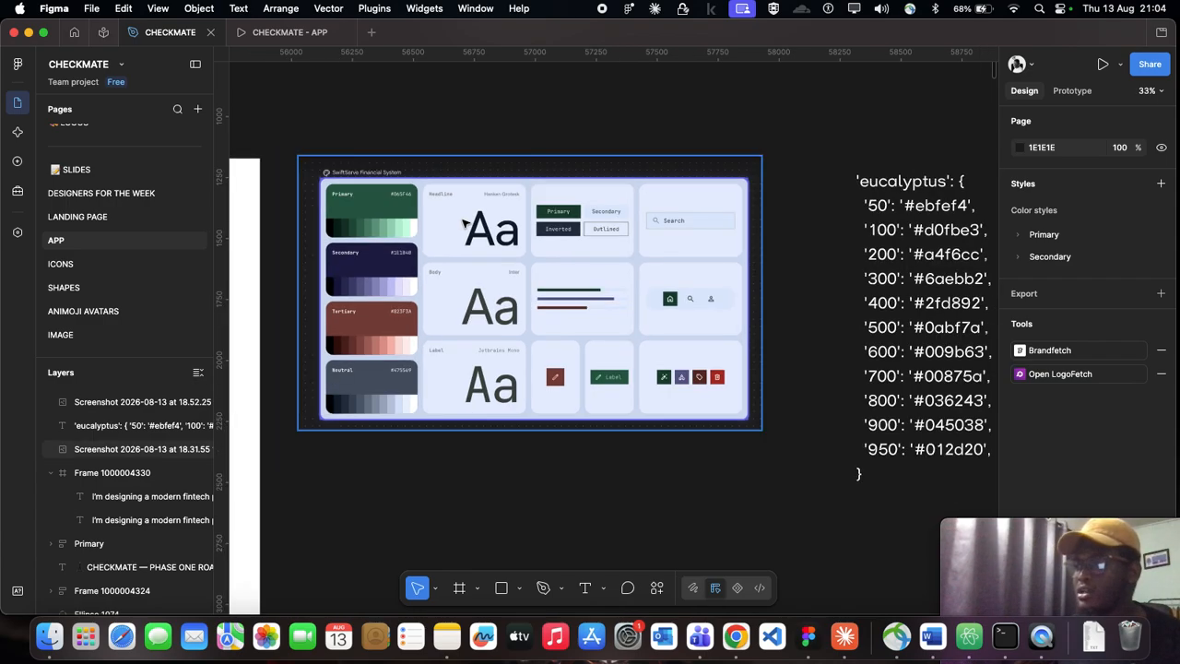
scroll(811, 279, down, 3)
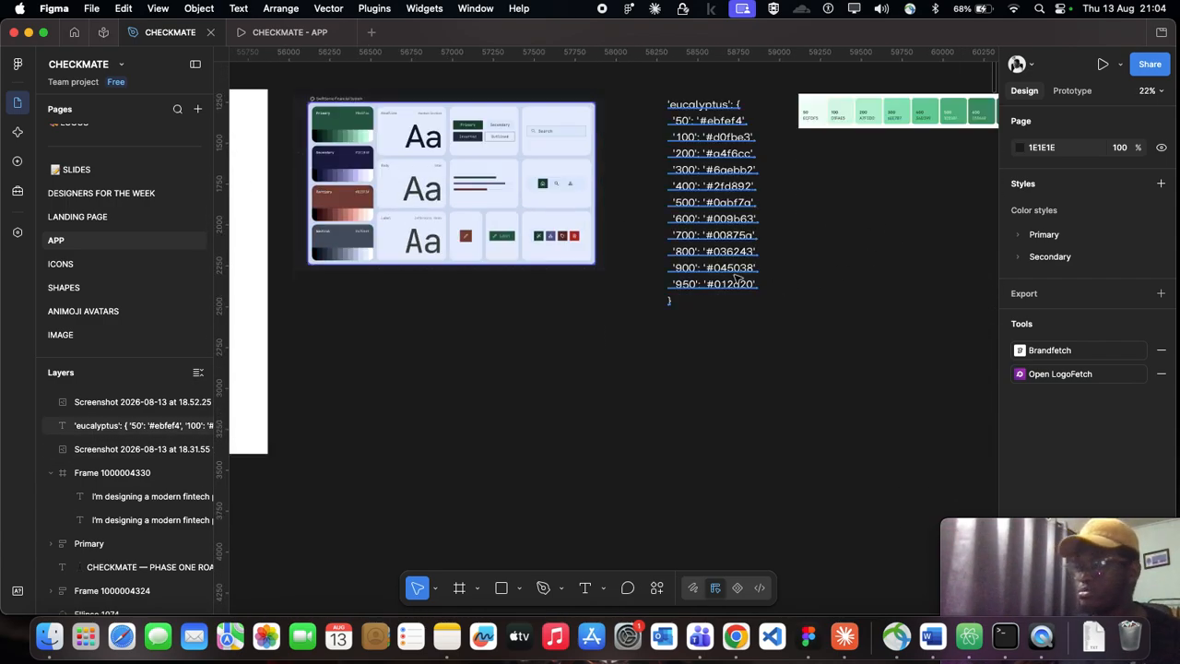
scroll(664, 267, right, 2)
click(666, 235)
drag(645, 163, 271, 367)
drag(942, 110, 538, 311)
scroll(610, 292, left, 3)
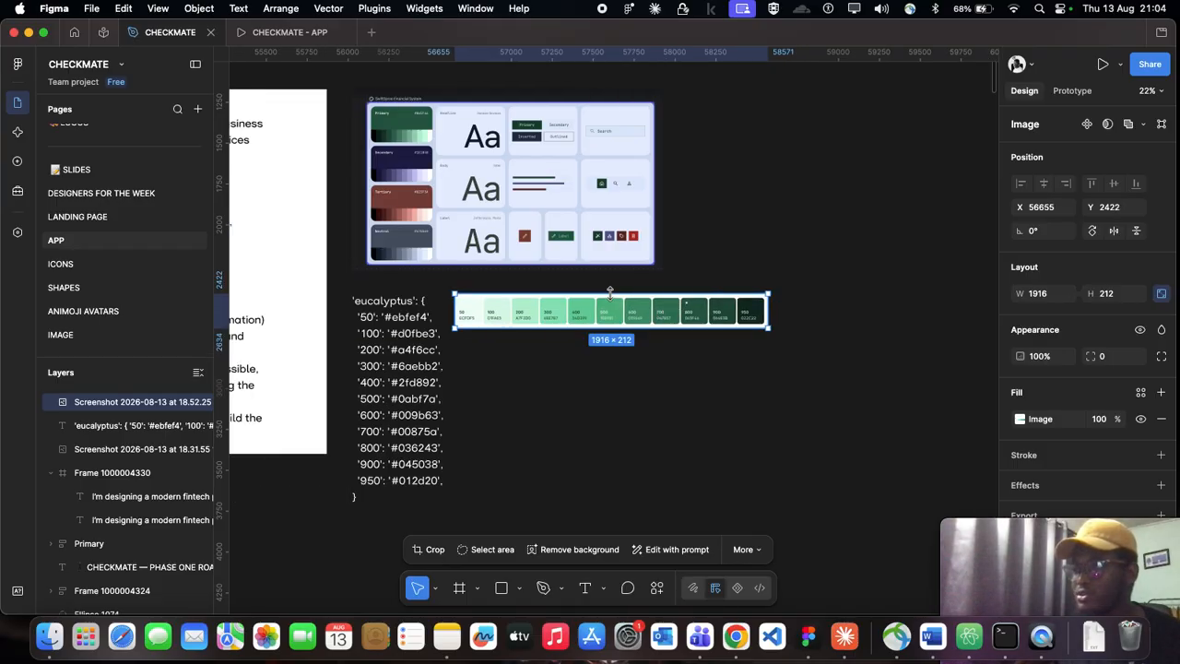
Step: Select the SwiftServe Financial System board image and examine its color cards above the shade list and swatch strip
scroll(263, 327, up, 2)
scroll(403, 374, up, 2)
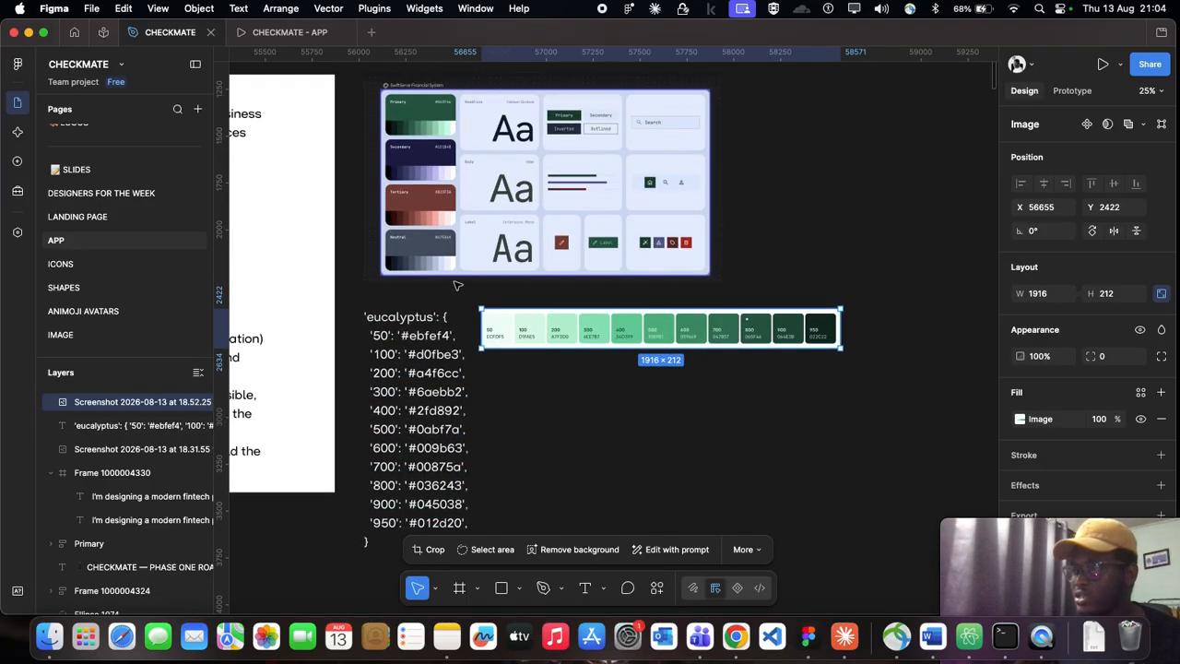
click(365, 189)
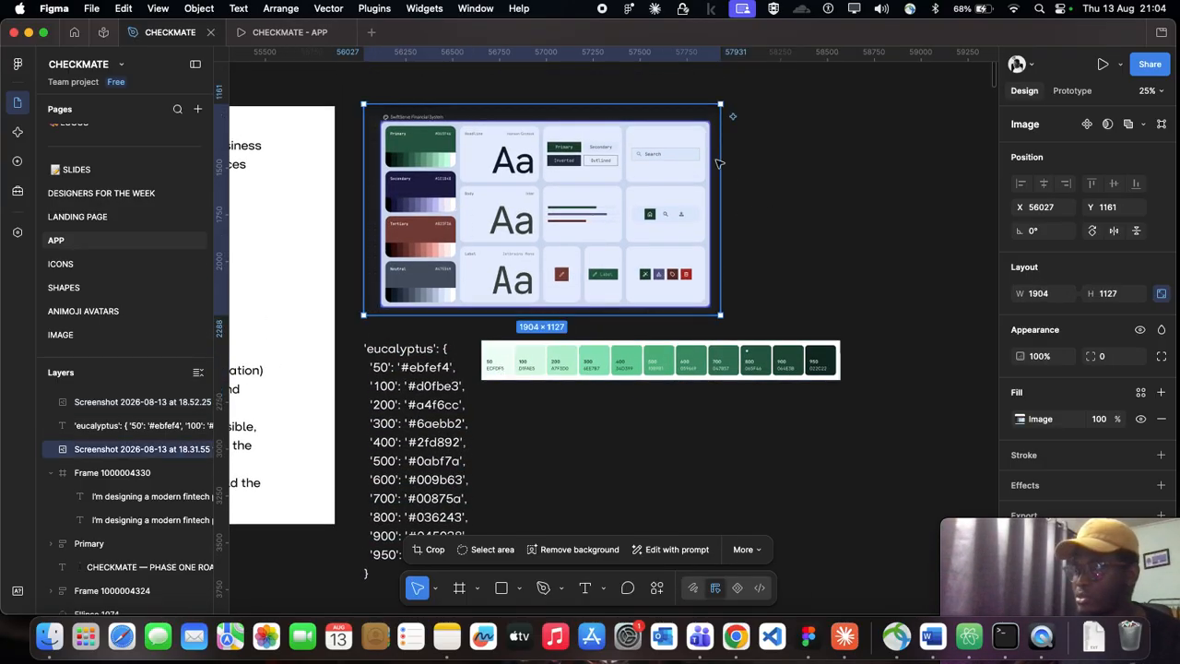
scroll(554, 198, up, 2)
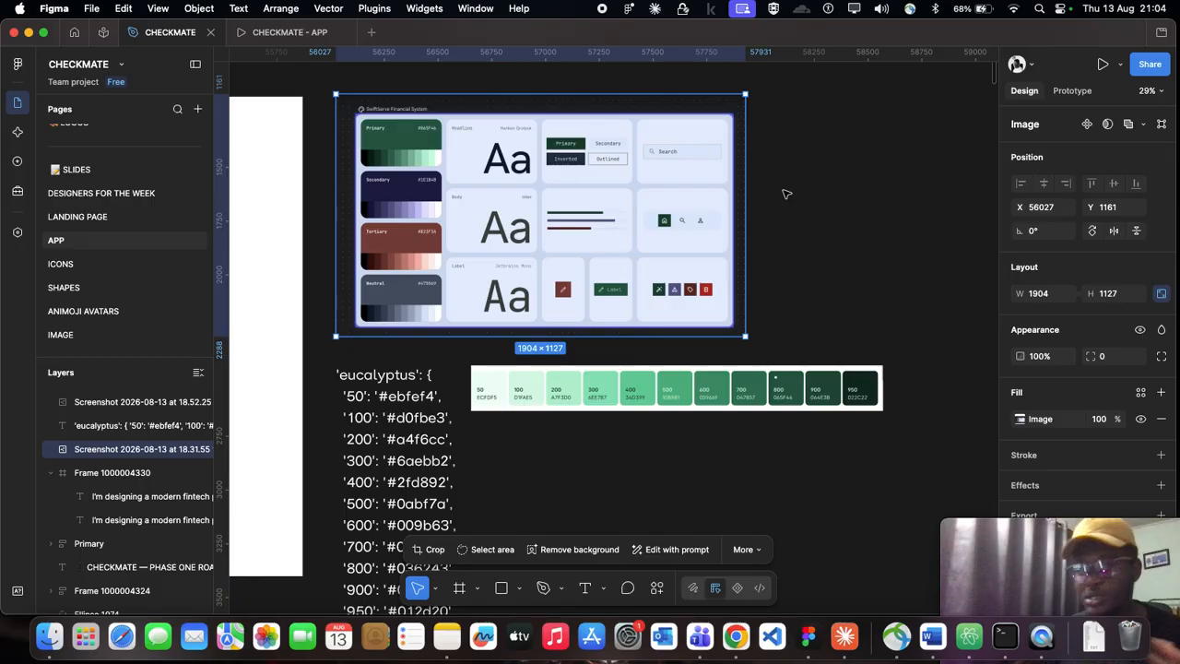
Step: Deselect the SwiftServe Financial System board and examine its color cards alongside the eucalyptus shade list and green swatch strip
click(870, 204)
scroll(867, 204, right, 3)
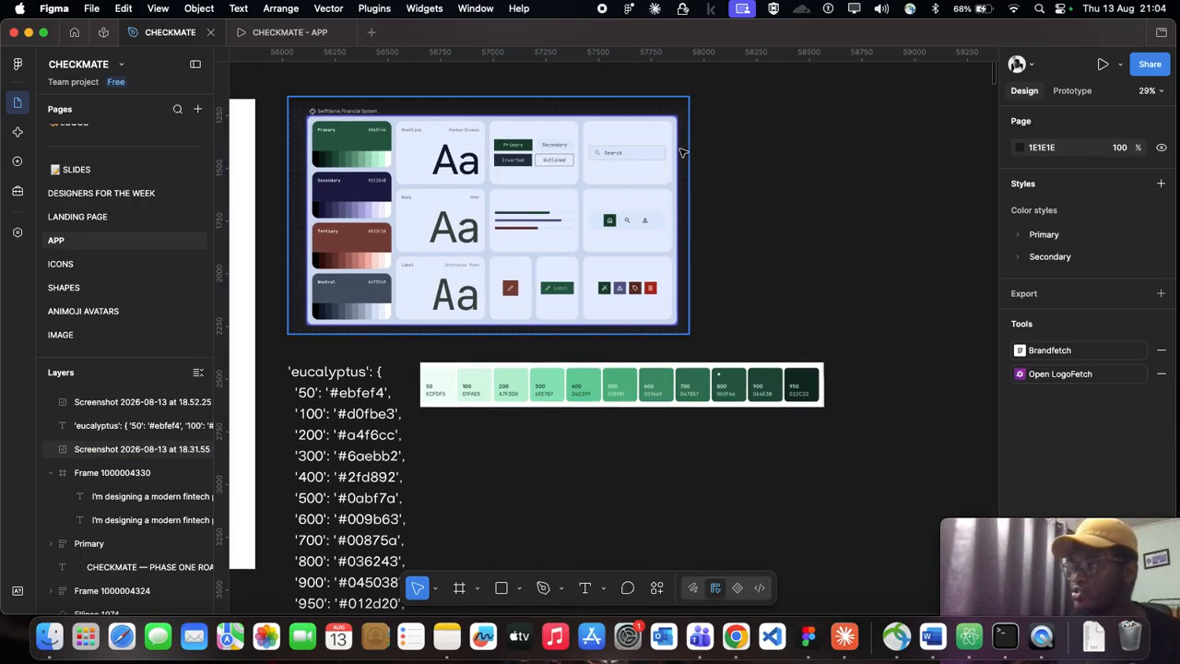
scroll(568, 156, down, 5)
scroll(437, 131, up, 5)
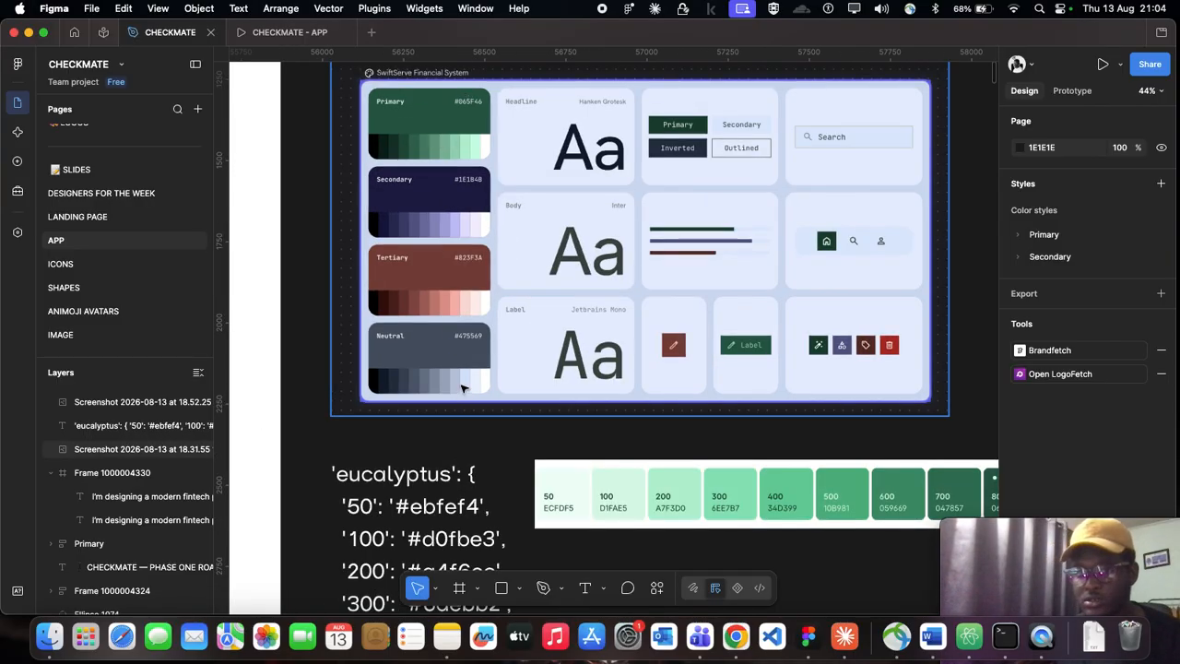
scroll(522, 316, down, 5)
scroll(361, 239, up, 3)
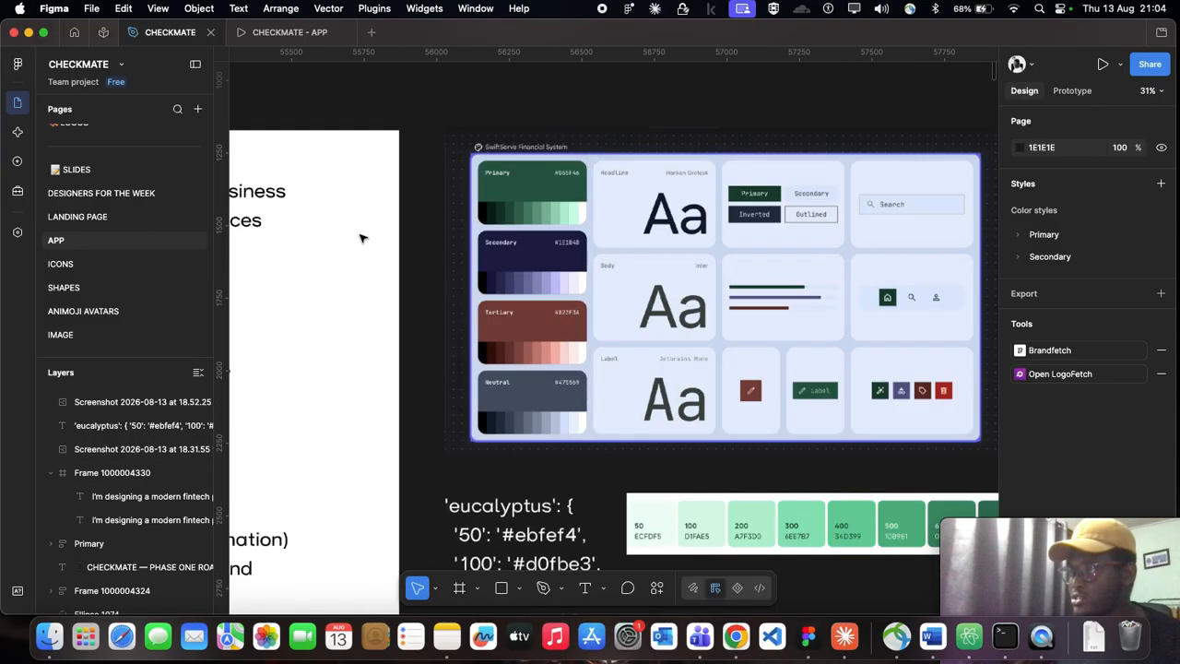
scroll(361, 239, up, 3)
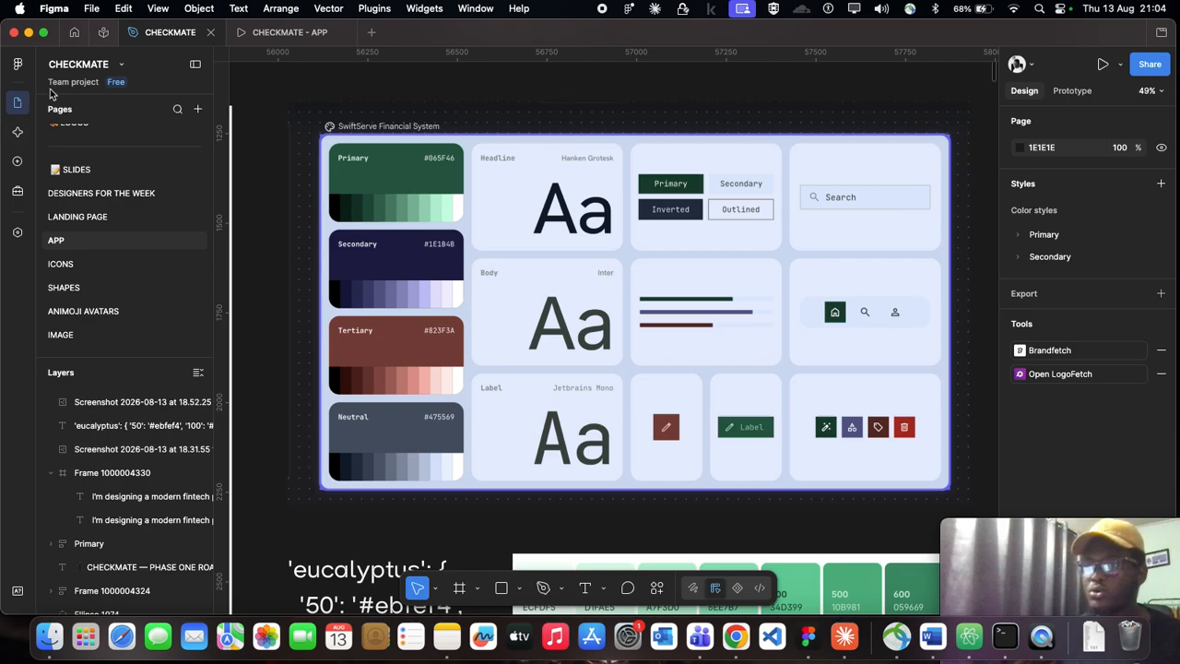
Step: Search the plugins for "foundation" and run Foundation: Color Generator
click(19, 67)
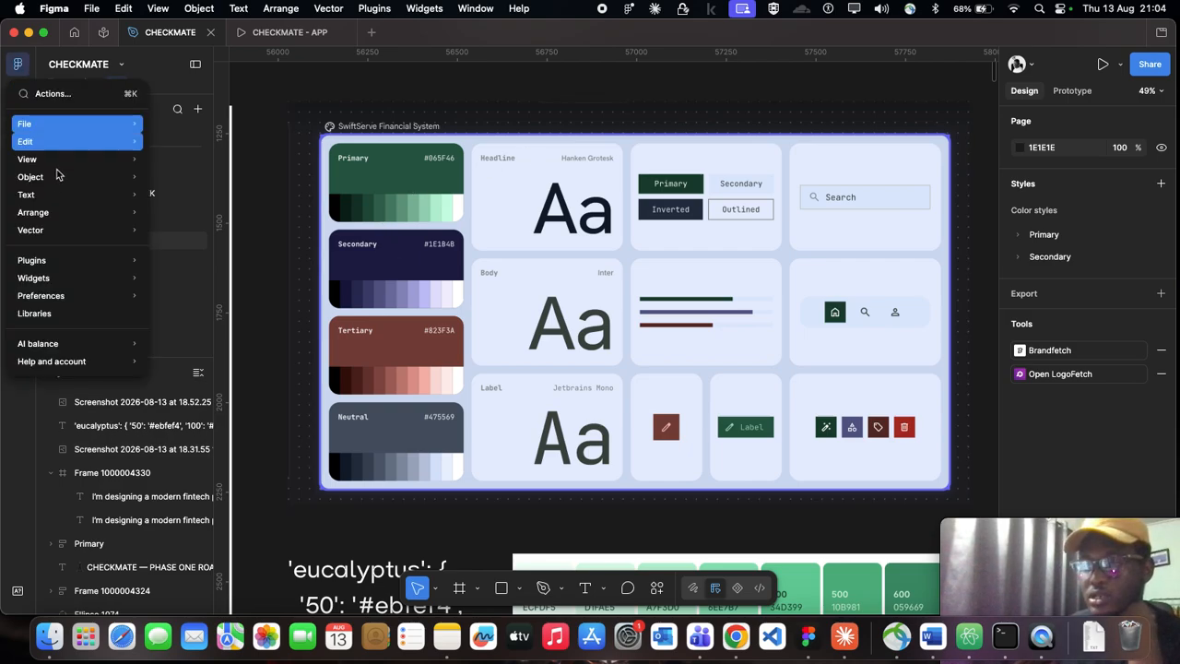
mouse_move(64, 260)
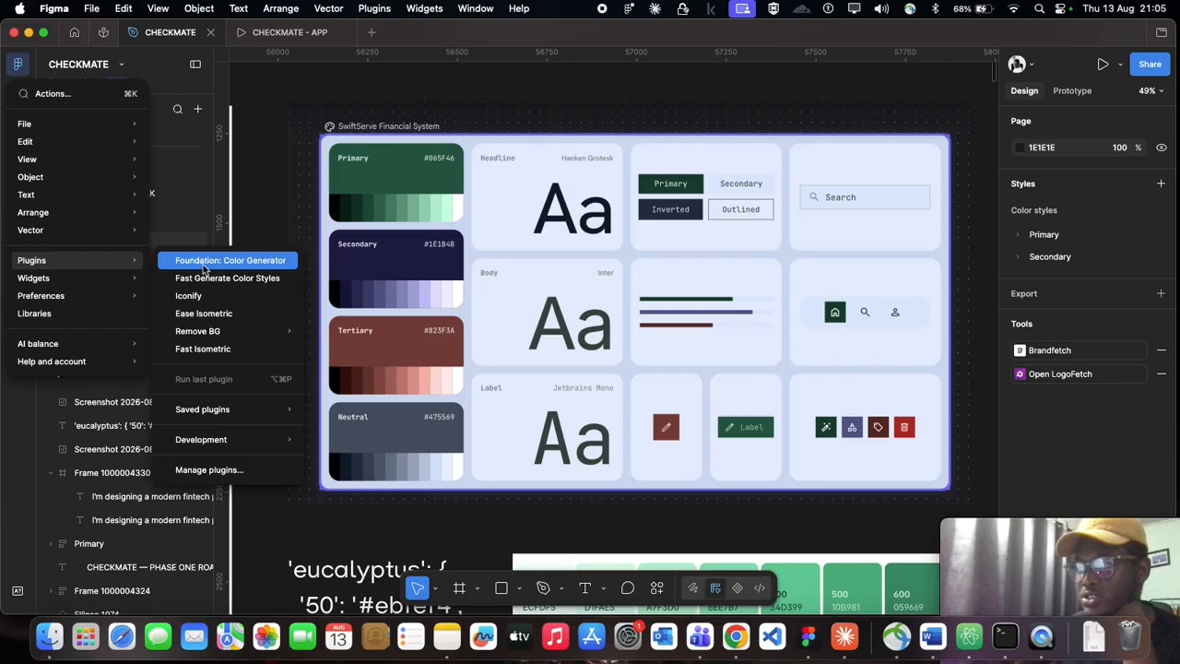
click(208, 470)
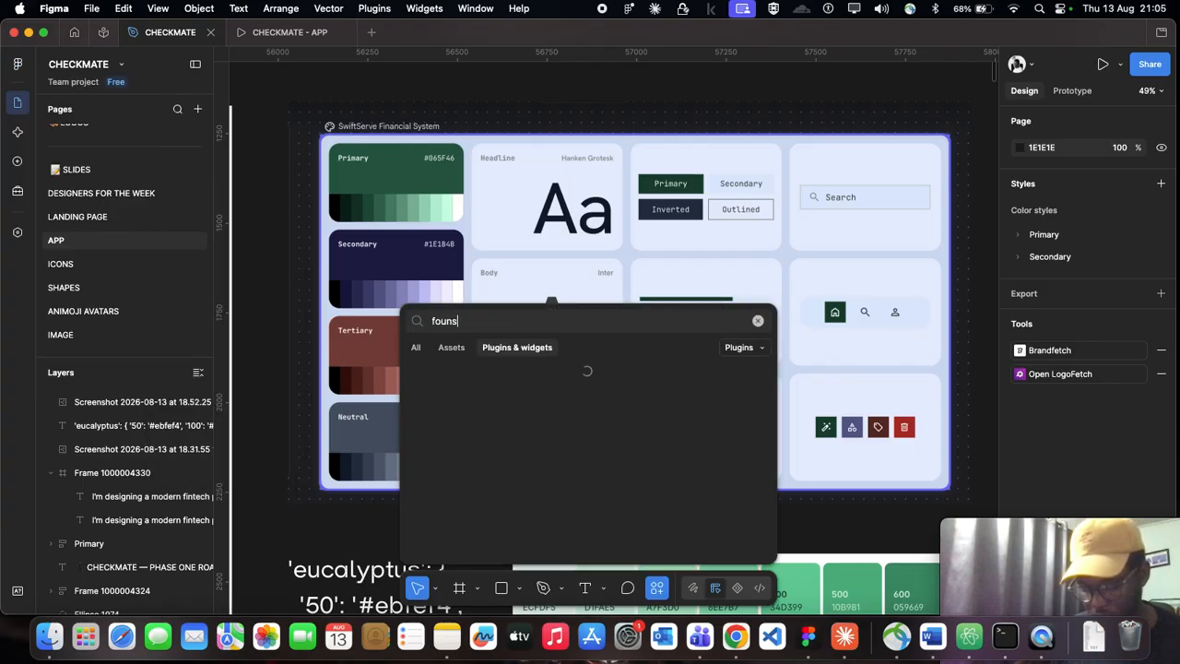
text(foundation)
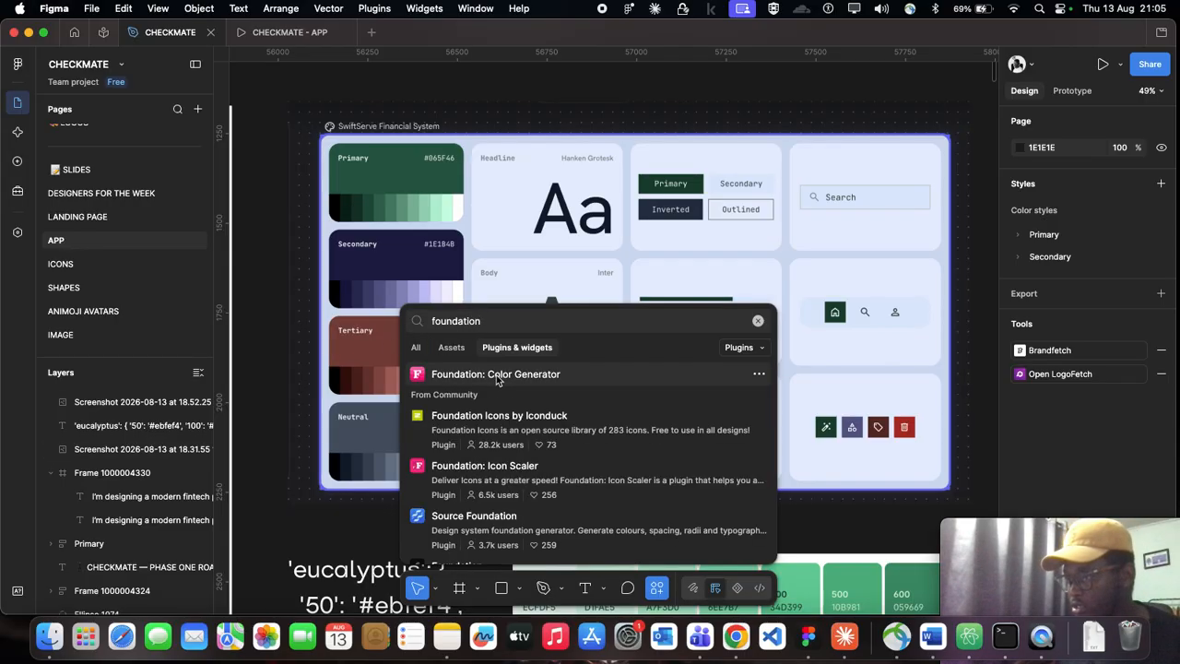
click(498, 375)
scroll(618, 269, down, 5)
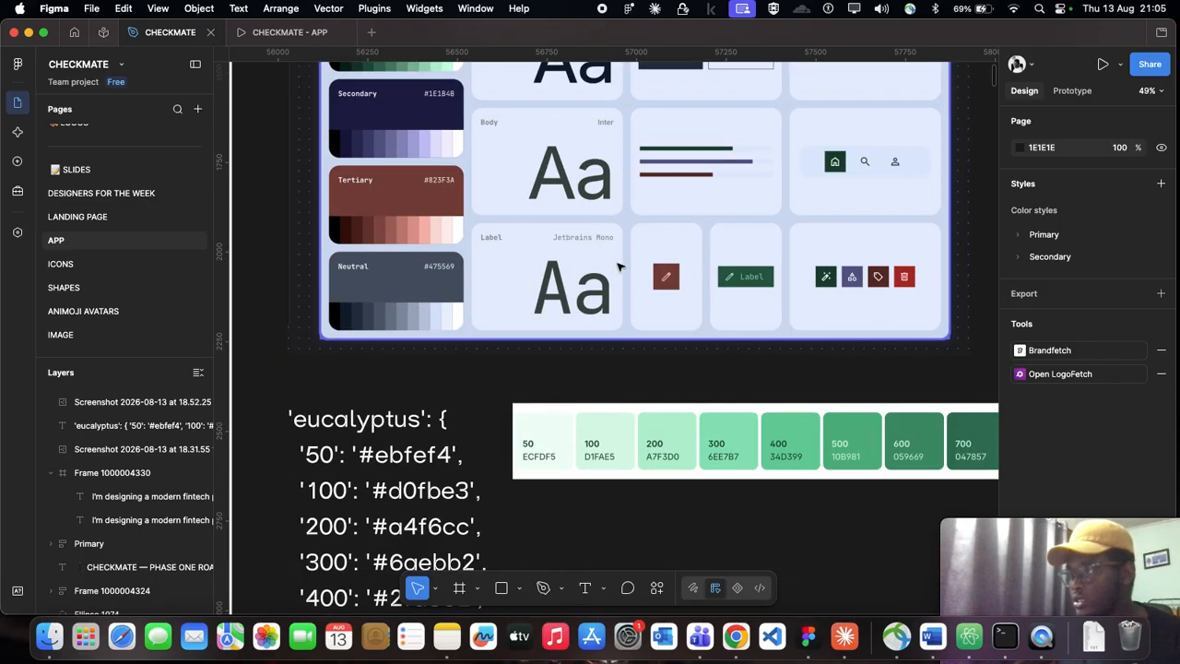
scroll(424, 318, right, 5)
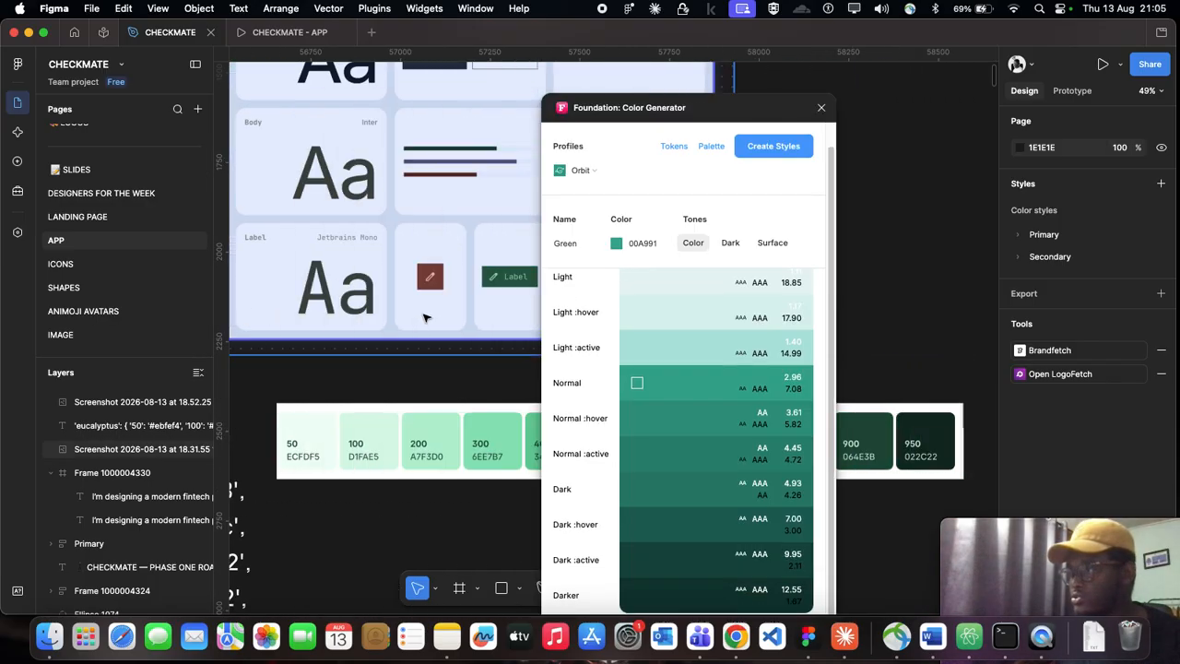
Step: Set the color generator's profile to Material and move the plugin window clear of the board and swatch strip
scroll(426, 318, down, 3)
scroll(521, 220, right, 1)
scroll(524, 216, up, 5)
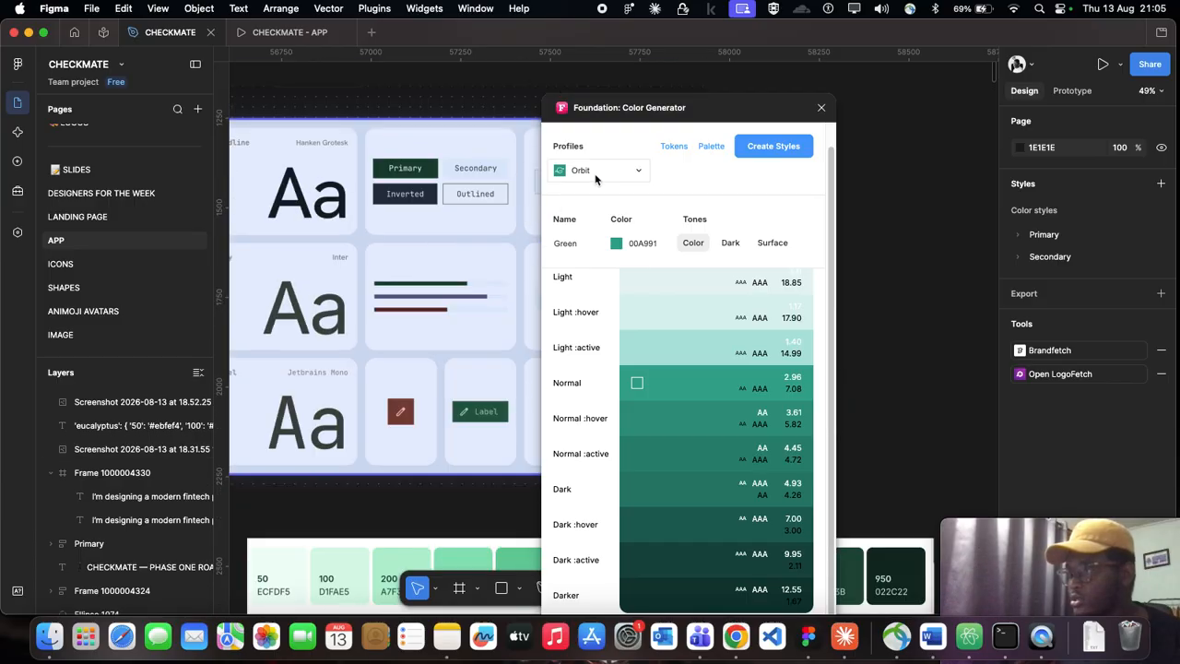
click(595, 174)
click(605, 215)
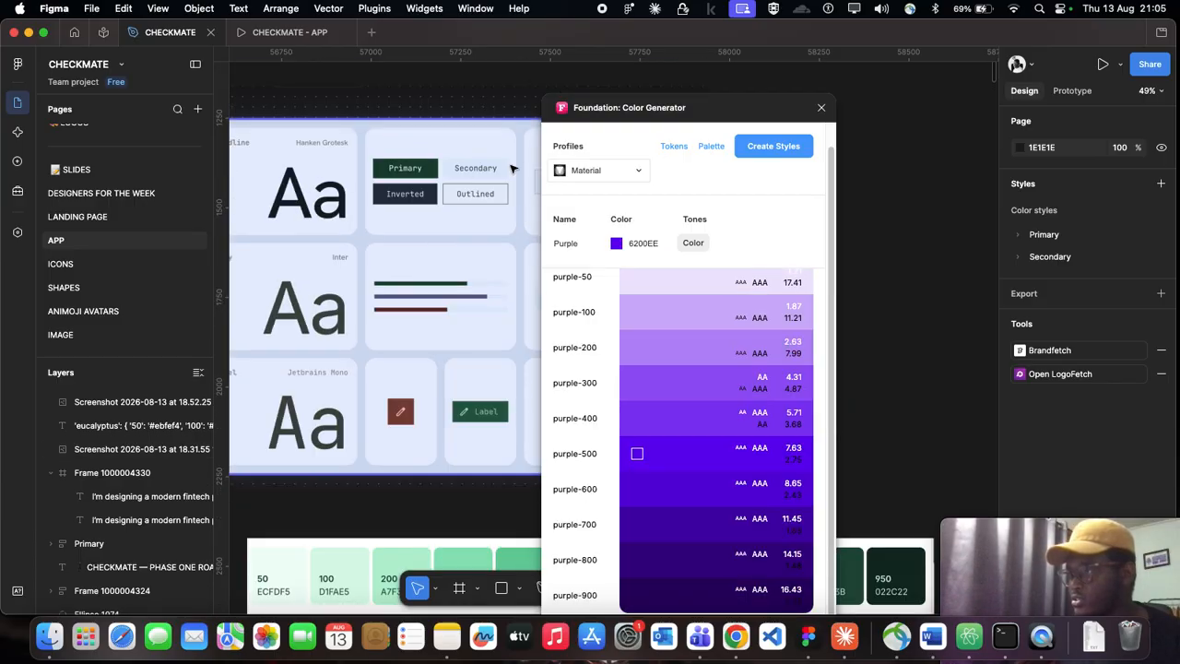
drag(719, 105, 961, 87)
scroll(735, 305, down, 5)
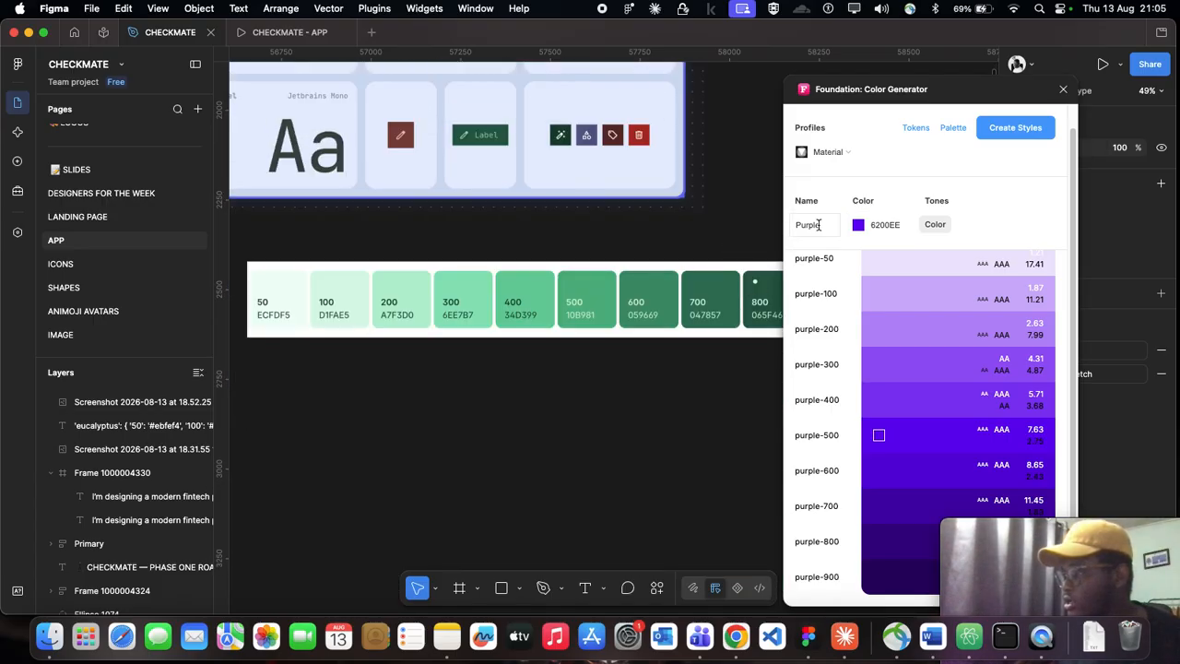
scroll(670, 228, down, 5)
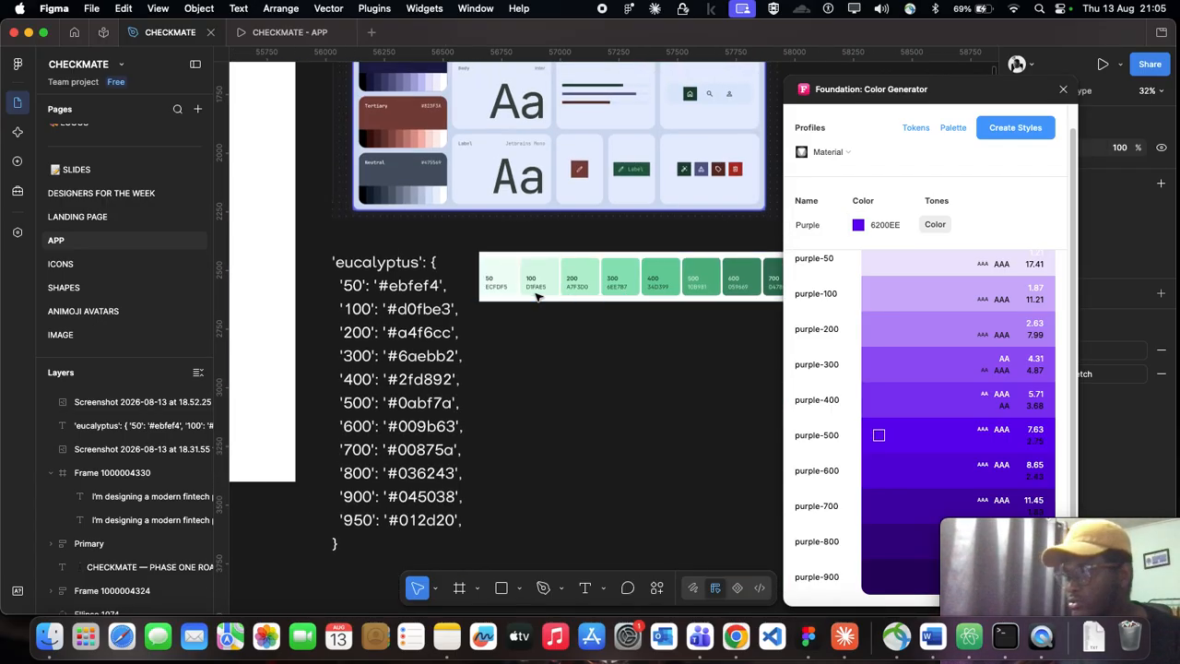
scroll(488, 284, right, 5)
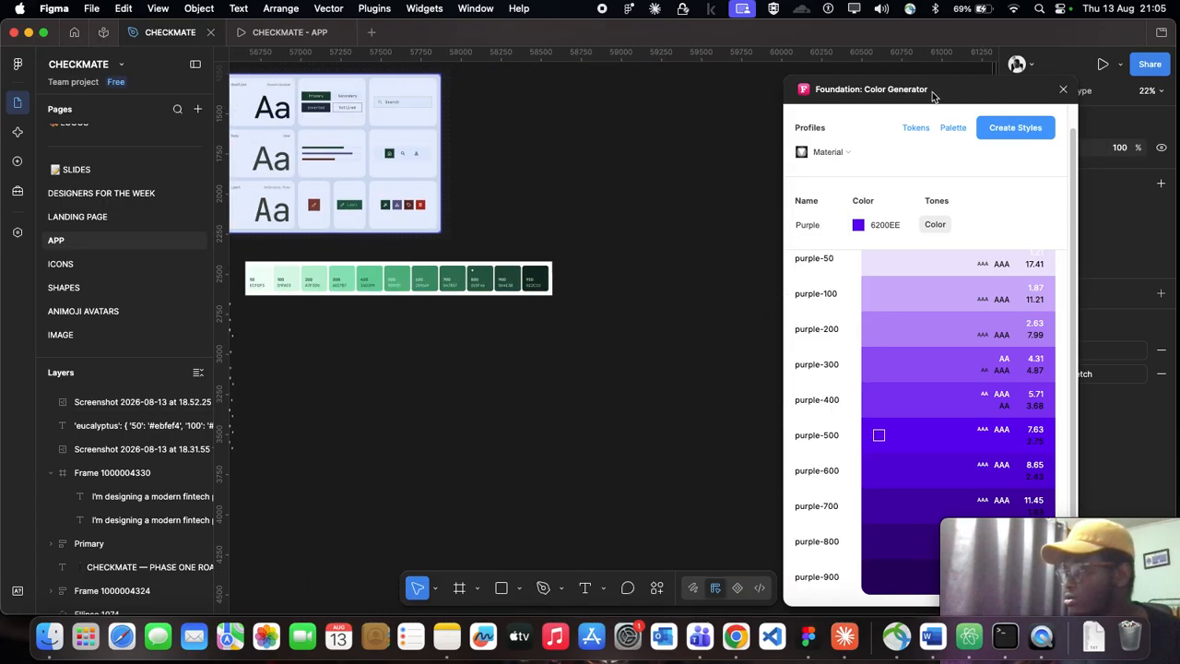
drag(939, 96, 722, 146)
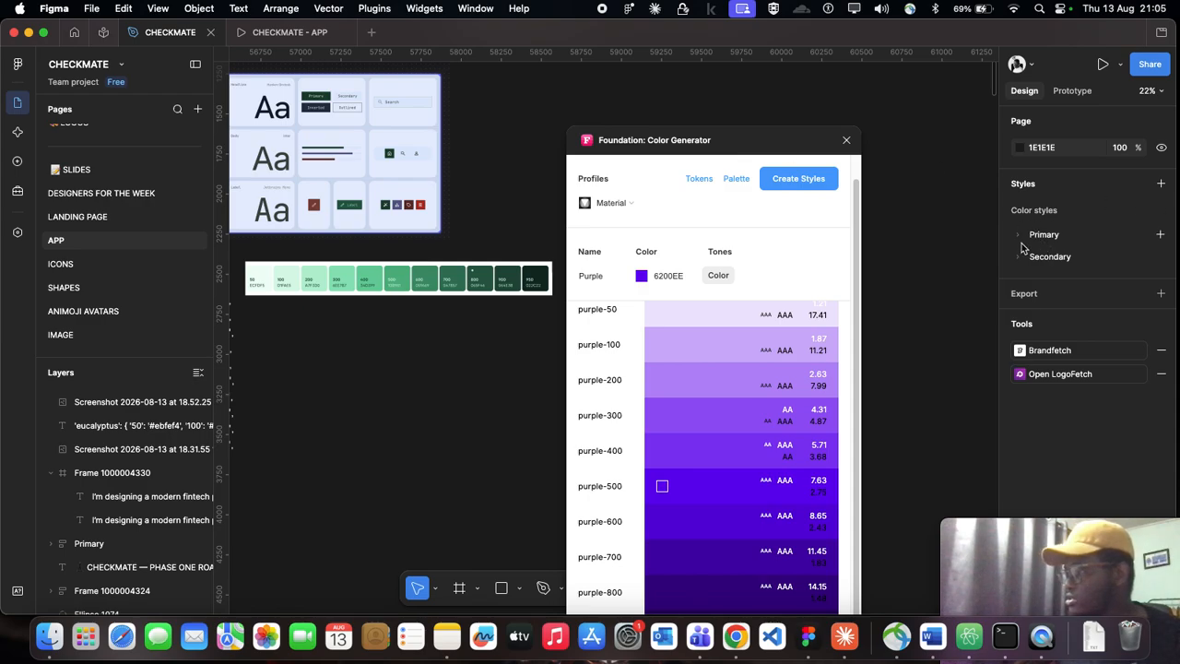
Step: Expand the existing Primary and Secondary color style groups, review their shades from 50 to 900, and collapse both groups
click(1020, 258)
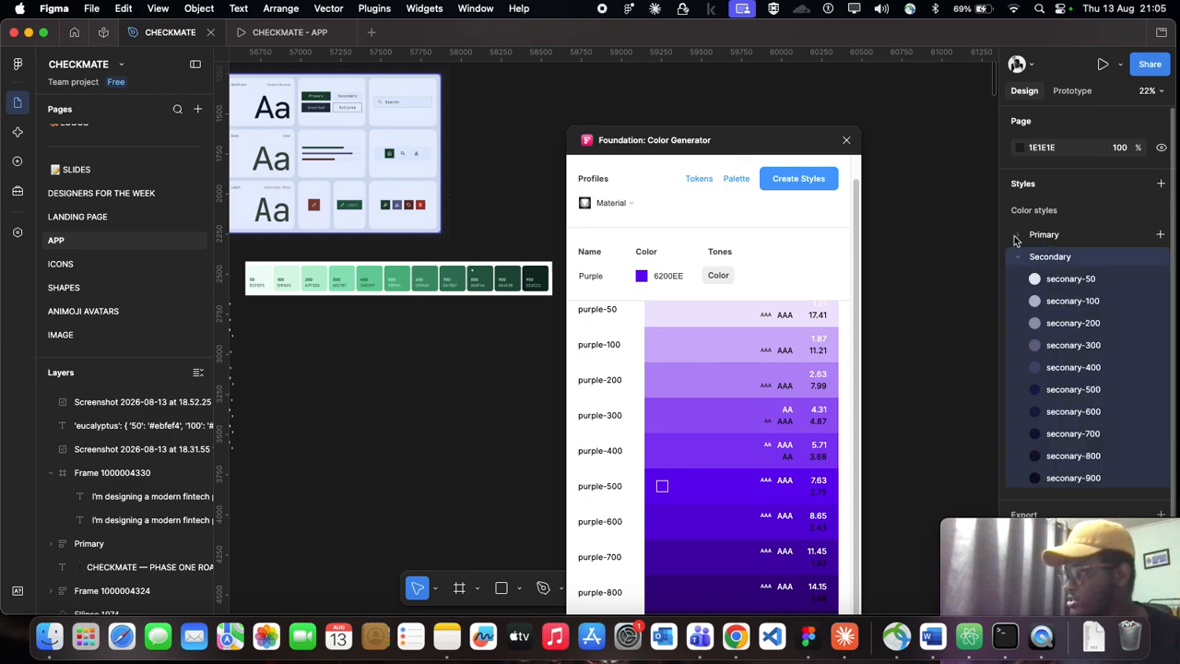
click(1017, 235)
scroll(1075, 436, down, 5)
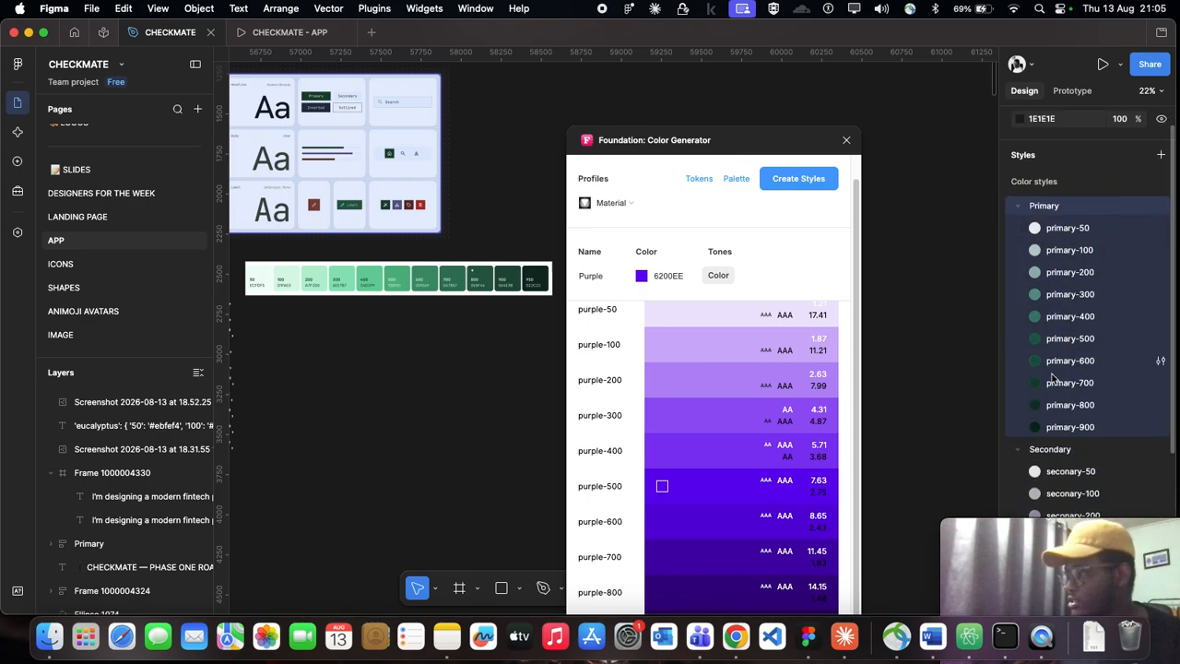
click(1018, 299)
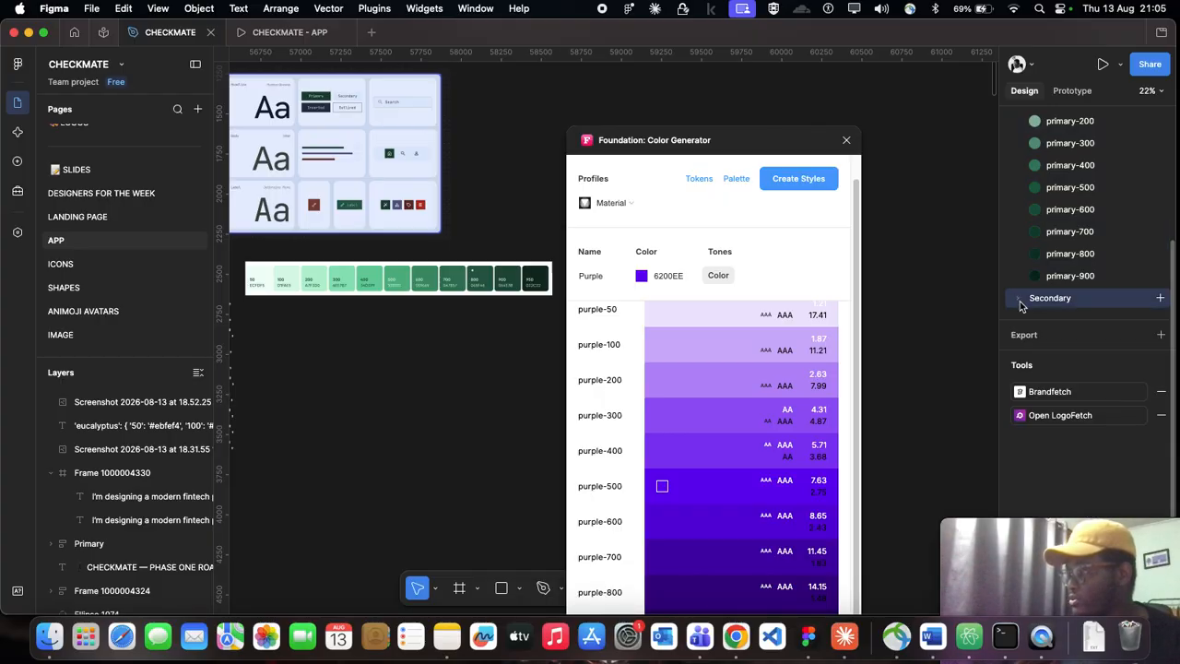
scroll(1020, 295, up, 2)
scroll(1019, 276, up, 2)
click(1020, 183)
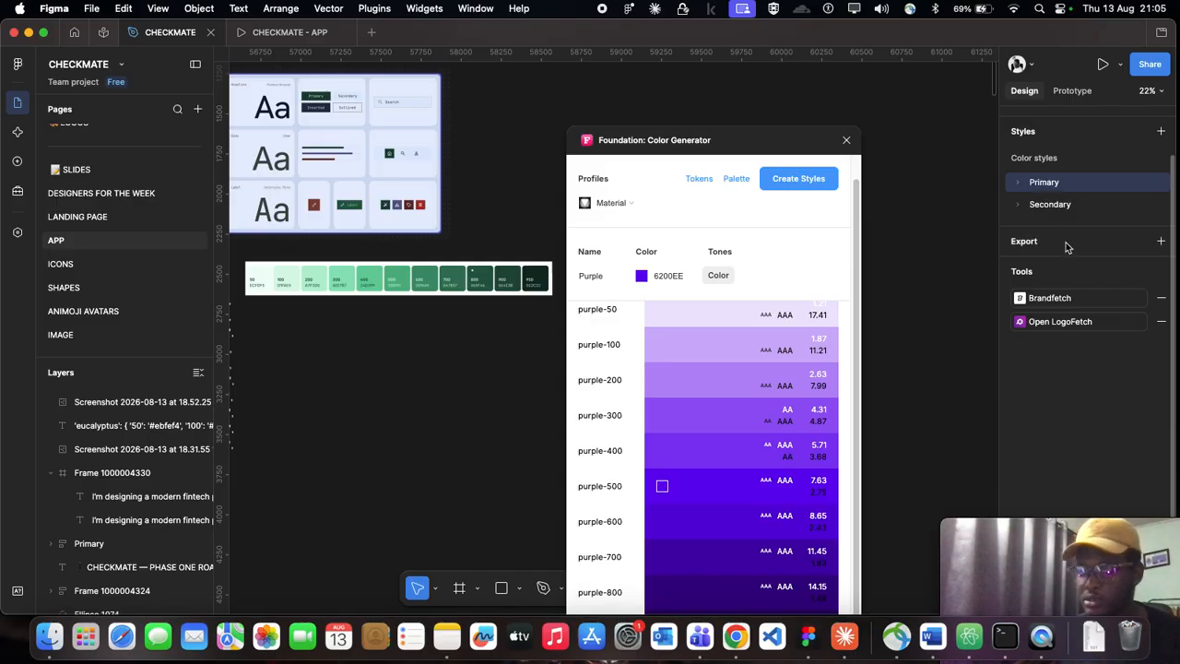
Step: Delete the existing Primary and Secondary color style groups from the file
right_click(1084, 187)
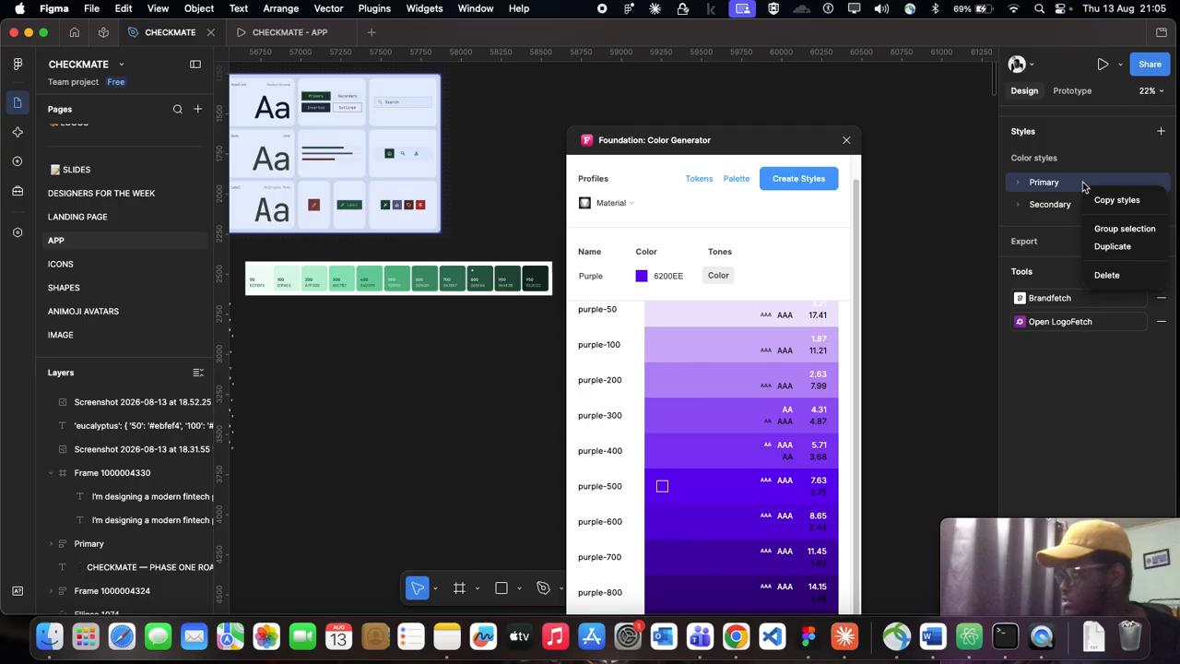
click(1116, 273)
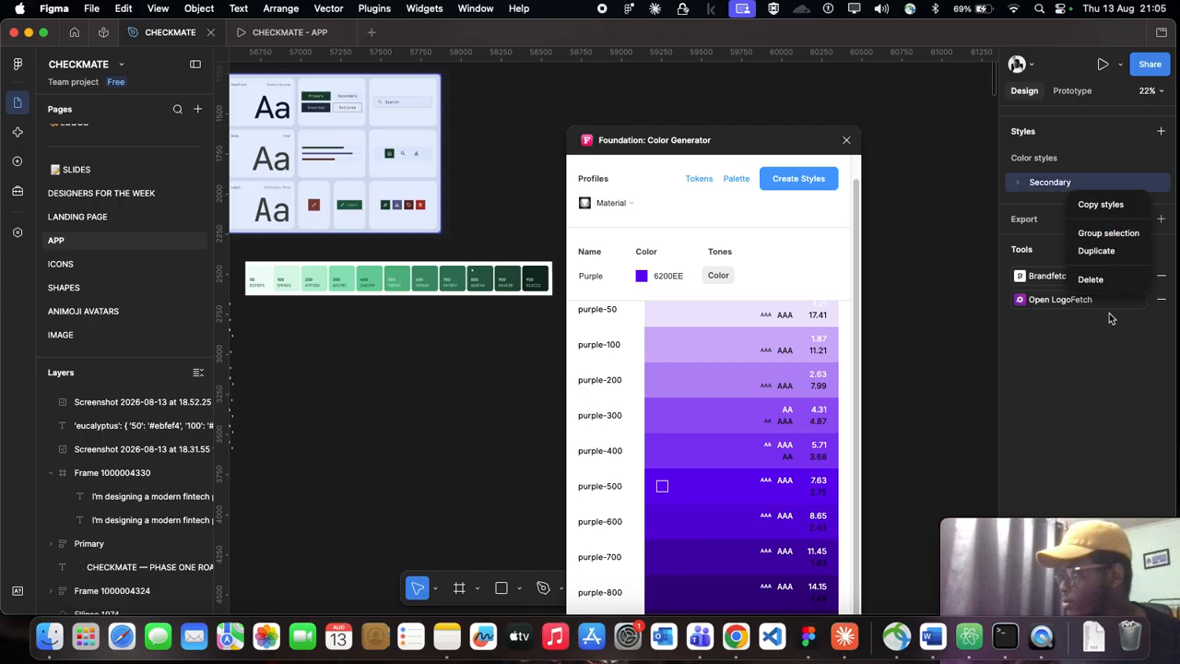
click(1106, 274)
Step: Set the color generator's base color to 065F46, the hex code on the board's Primary card
drag(719, 147, 873, 99)
scroll(544, 289, left, 5)
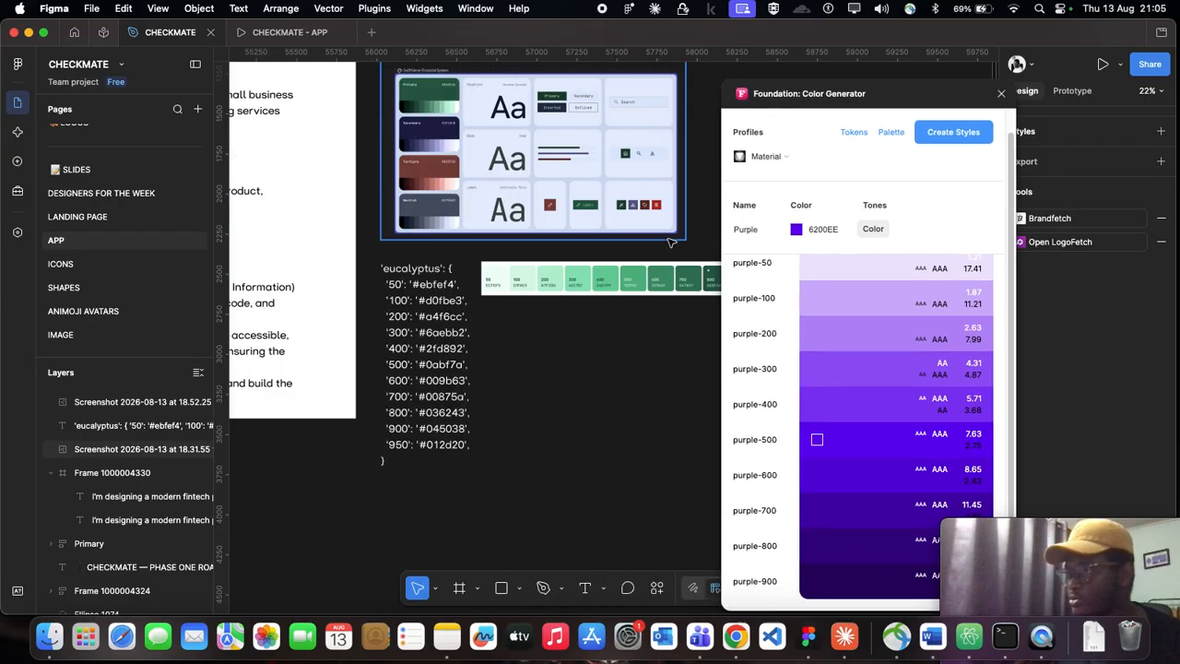
scroll(544, 288, left, 4)
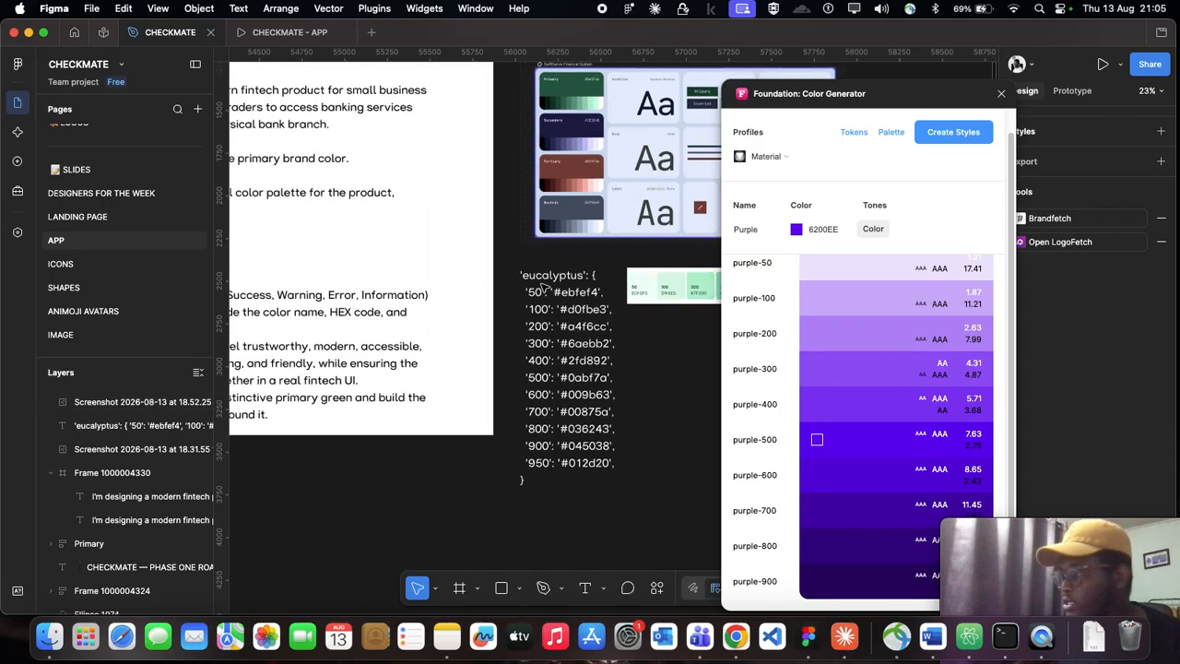
scroll(609, 92, up, 10)
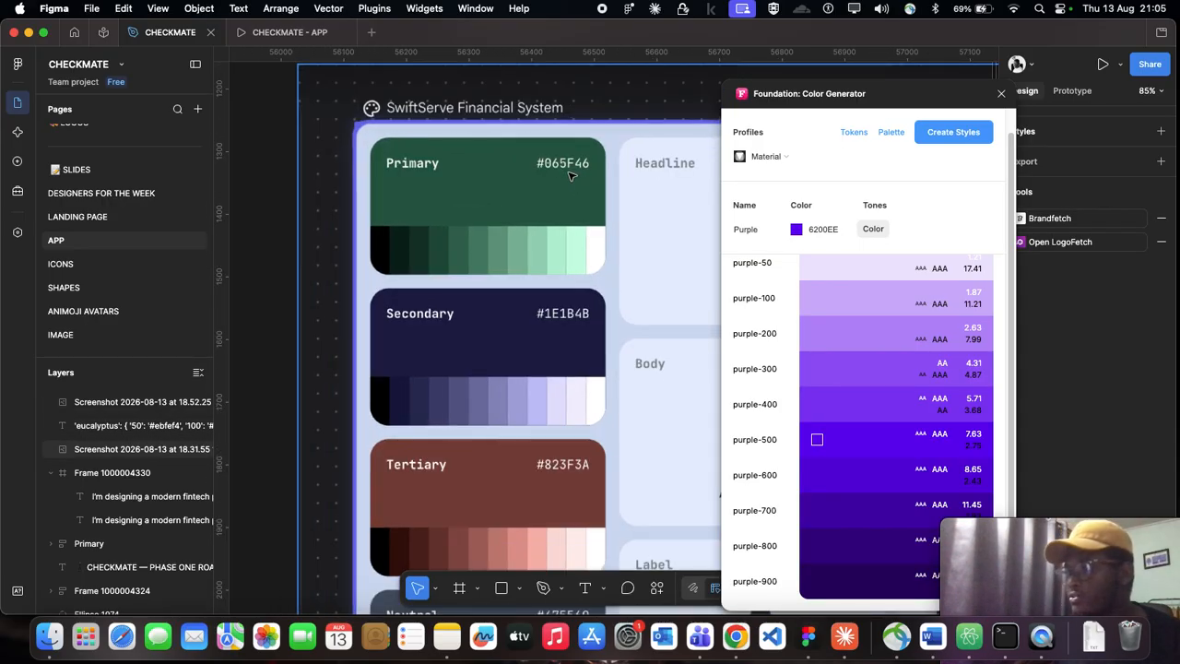
scroll(572, 175, right, 3)
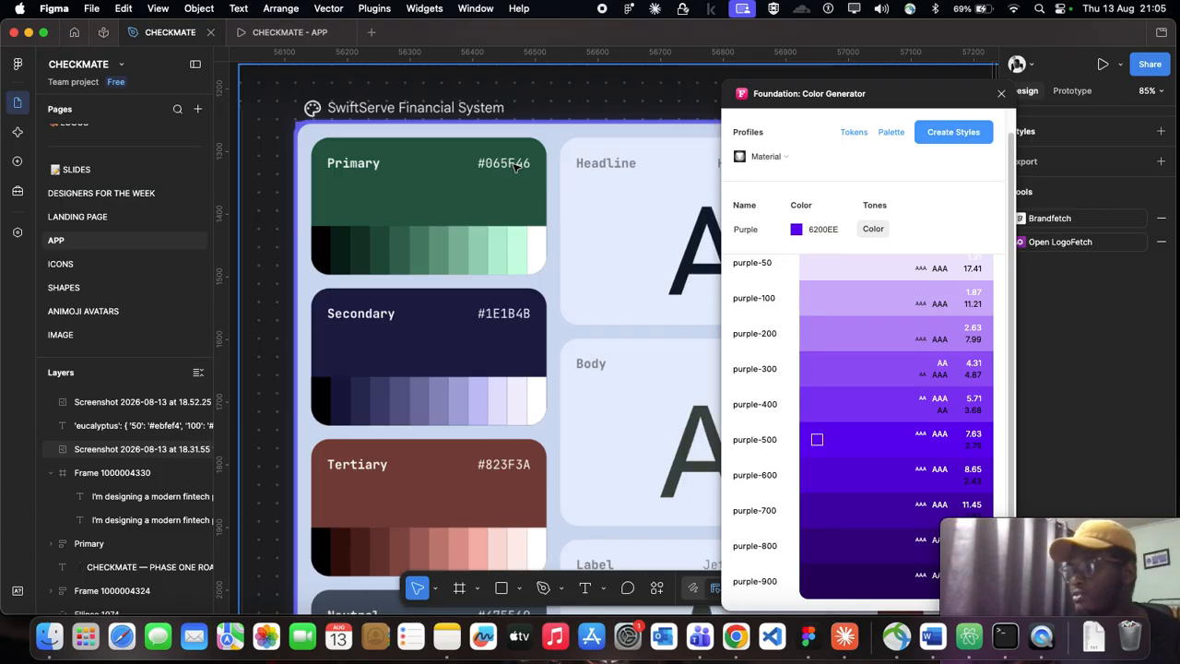
click(816, 231)
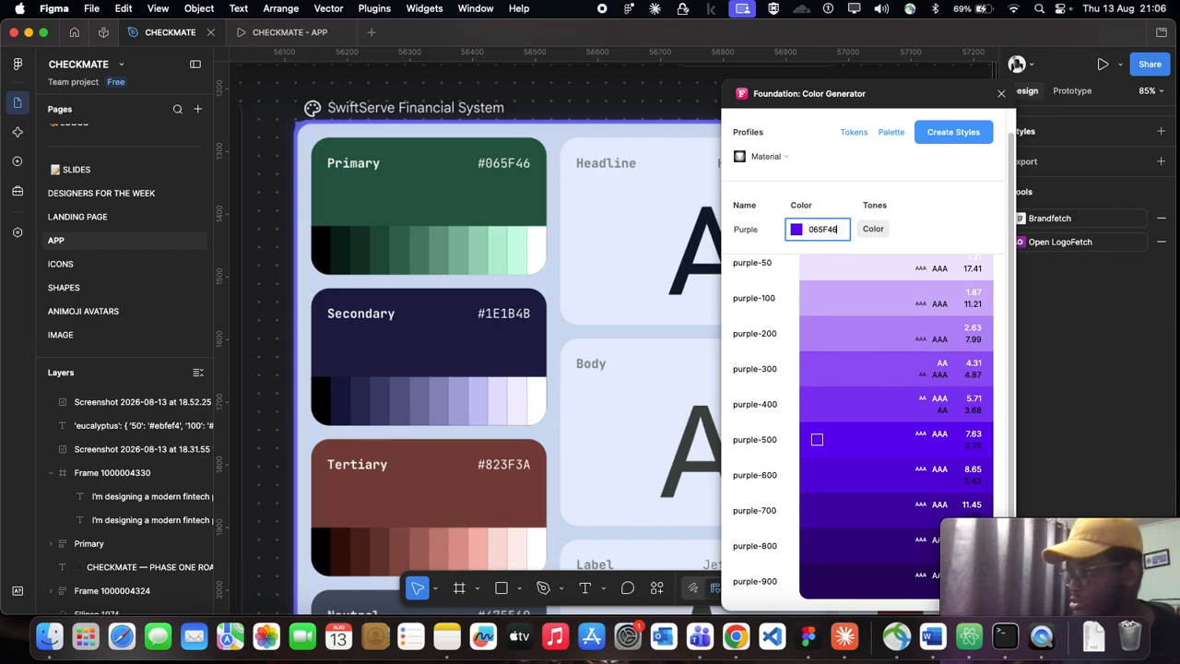
Step: Name the generated green scale Primary and create its color styles
click(747, 230)
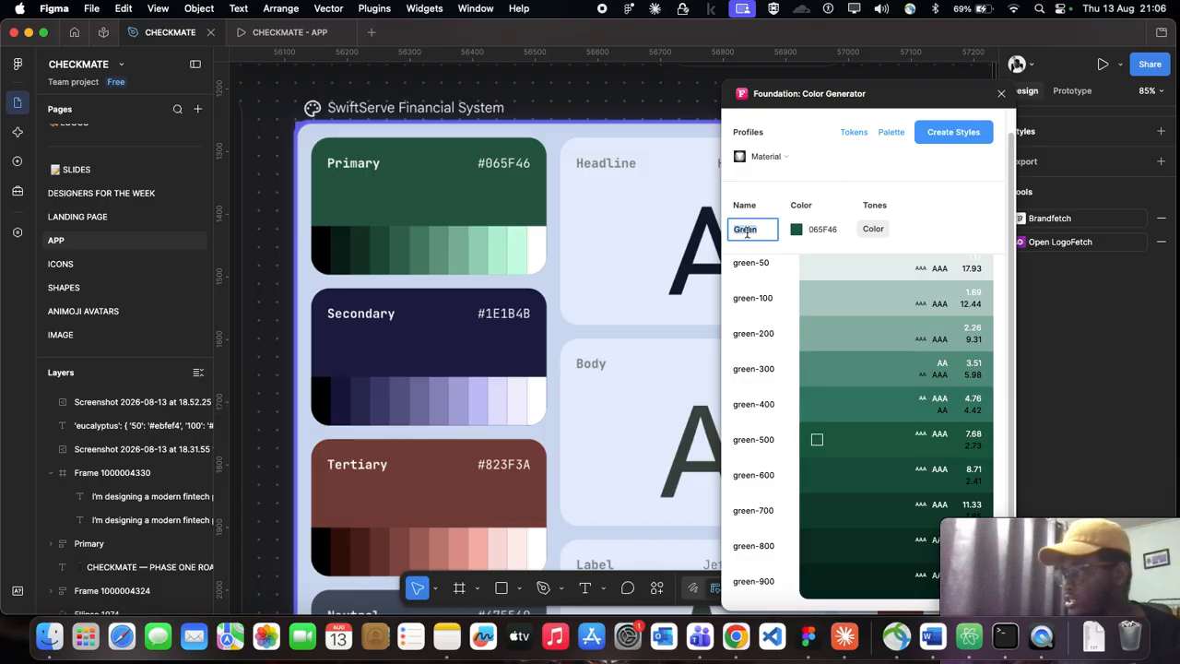
text(Pr)
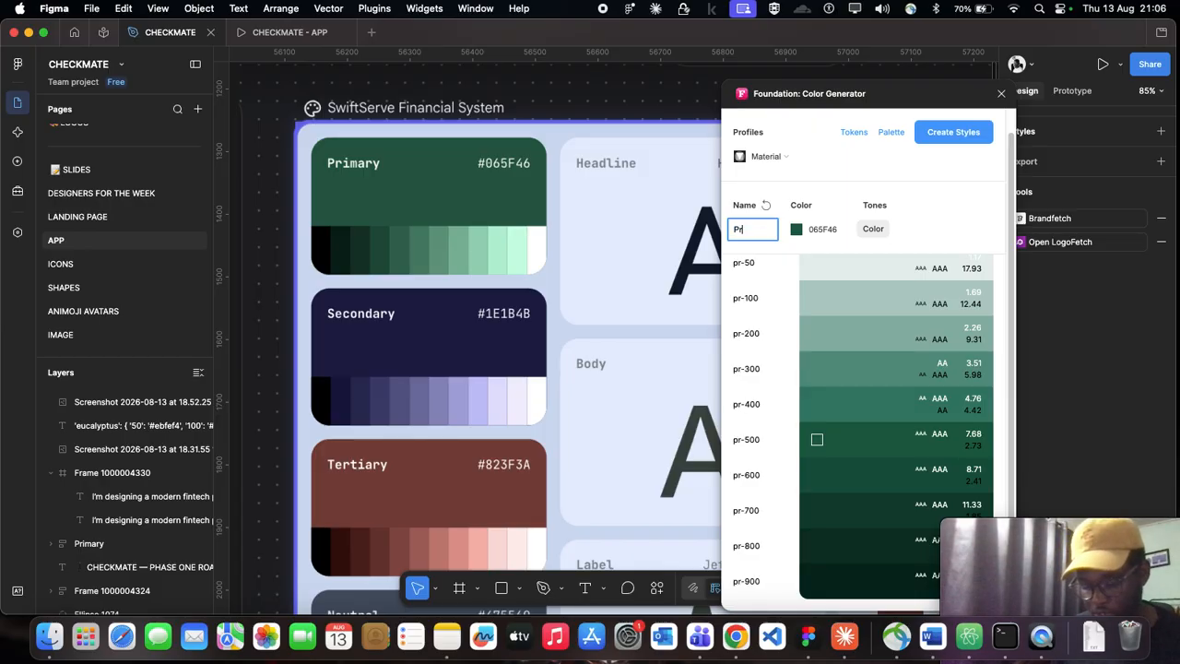
text(imary)
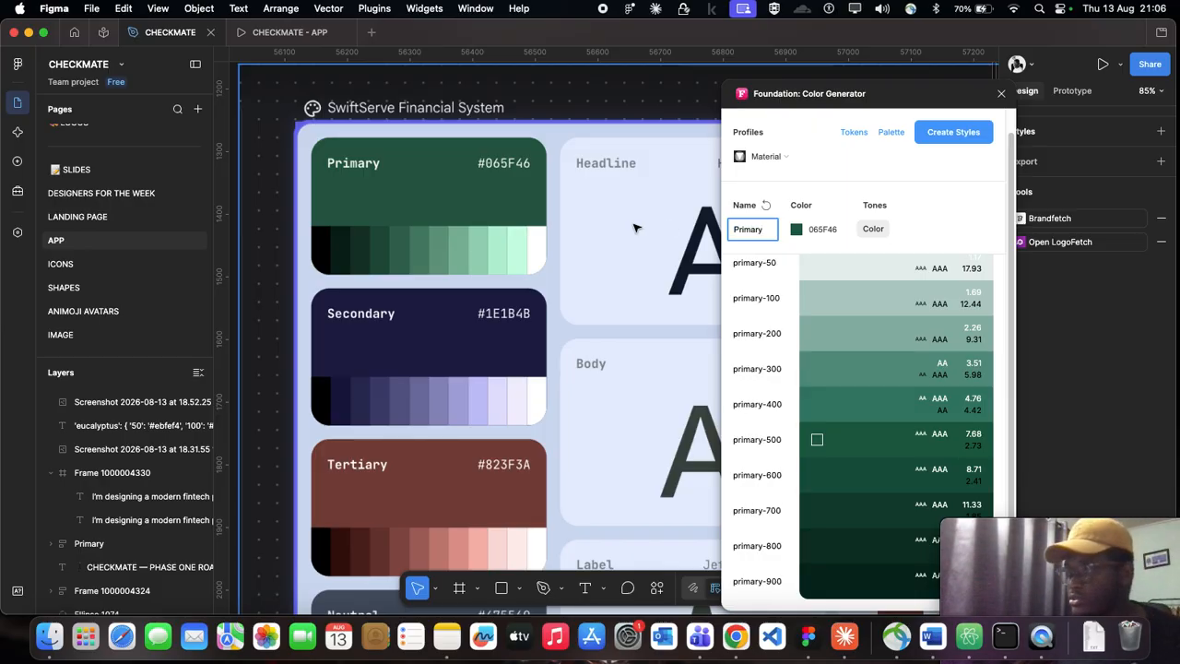
scroll(670, 228, down, 1)
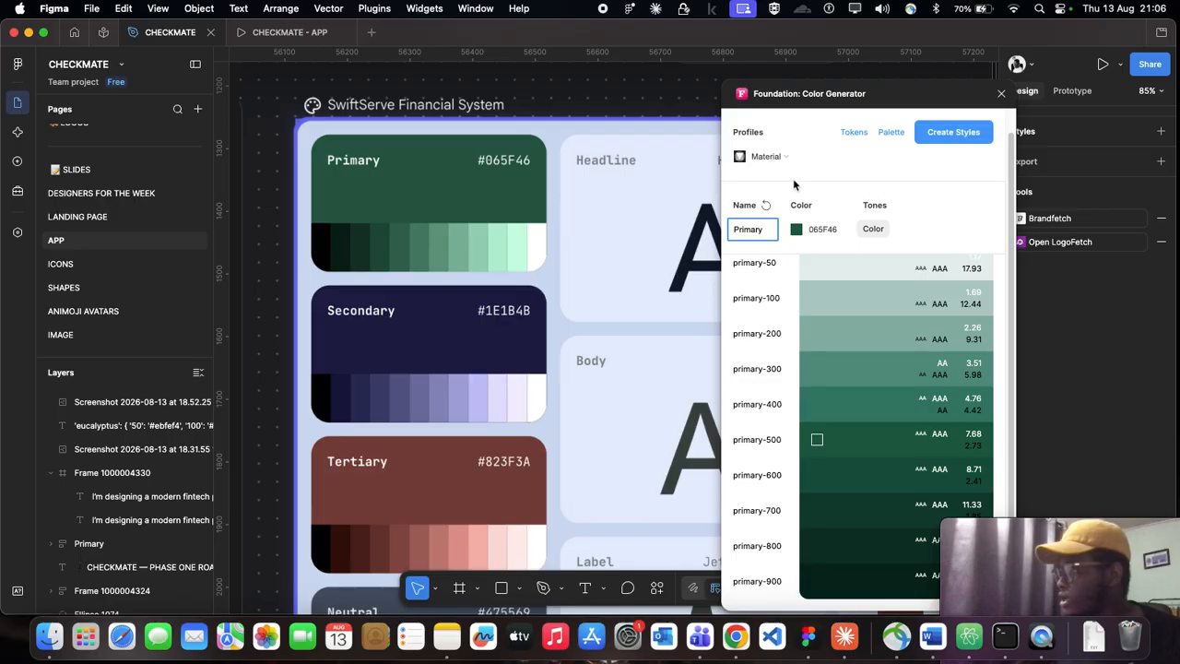
click(951, 140)
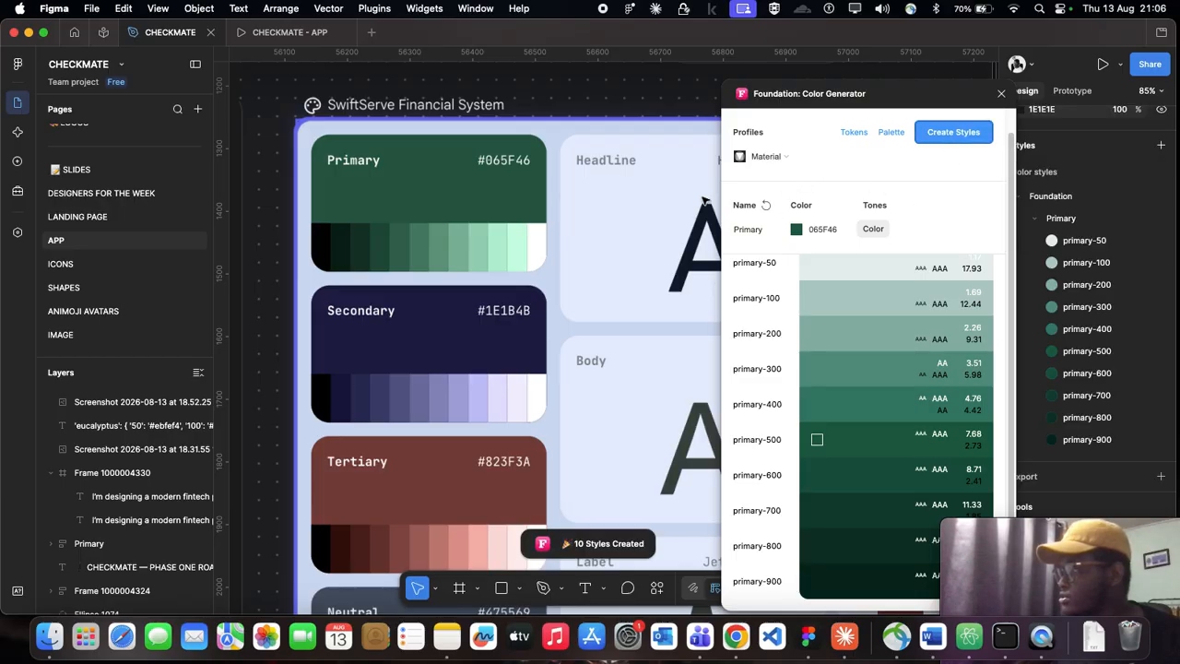
Step: Open the primary-500 color style for editing and place its dialog beside the color generator window to compare the greens
drag(897, 97, 810, 92)
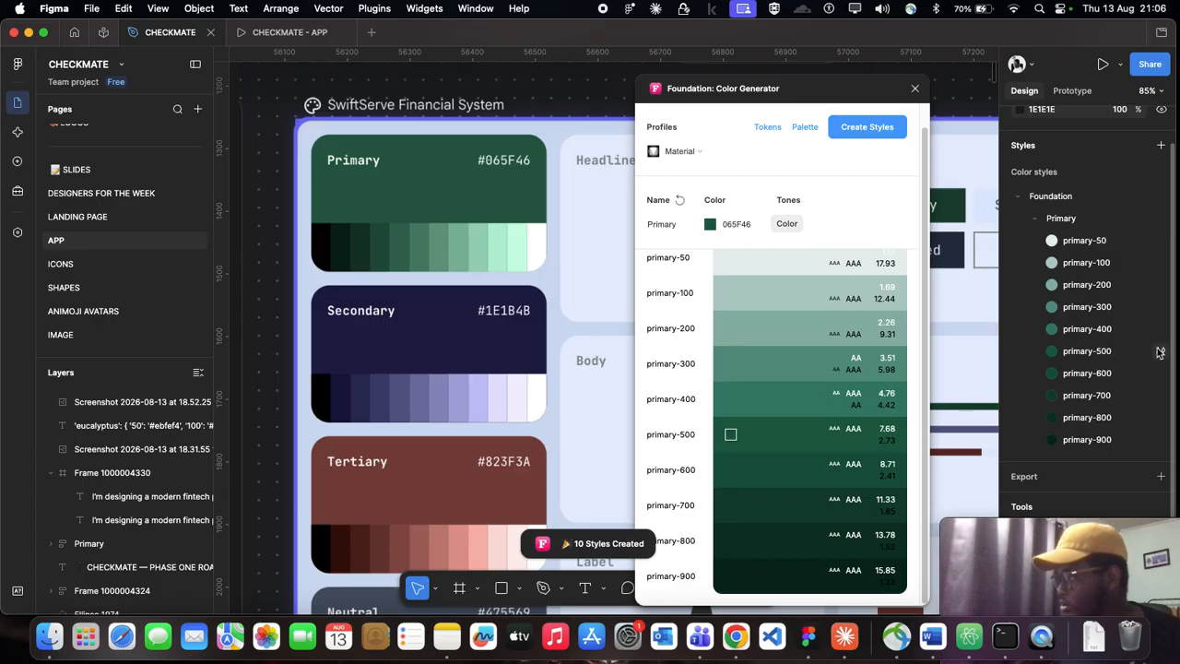
click(1160, 353)
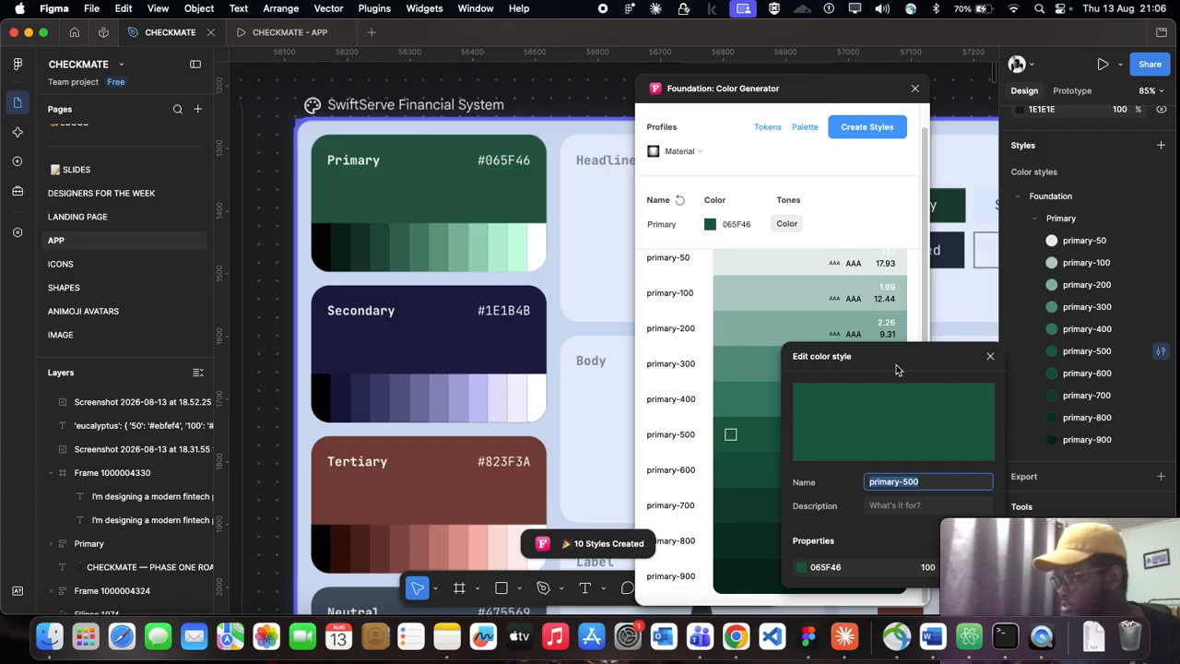
drag(898, 371, 862, 203)
drag(737, 88, 535, 86)
scroll(777, 122, right, 5)
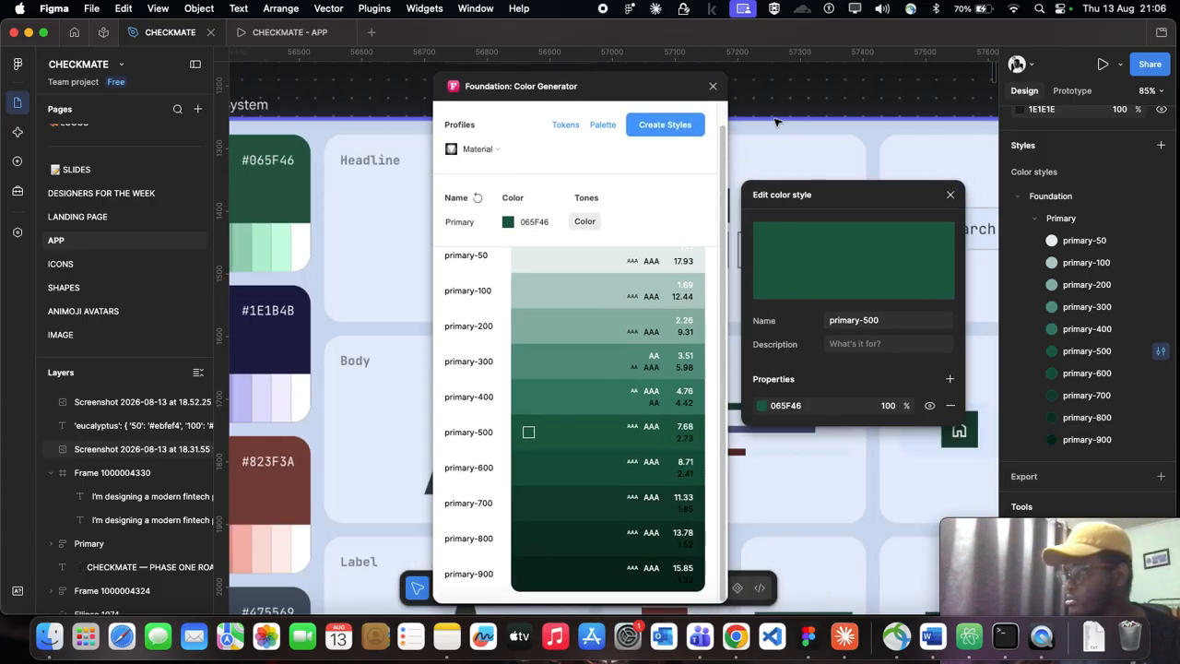
Step: Compare the board's Primary card and the green swatch strip with the generated primary scale and the primary-500 style
scroll(776, 122, down, 5)
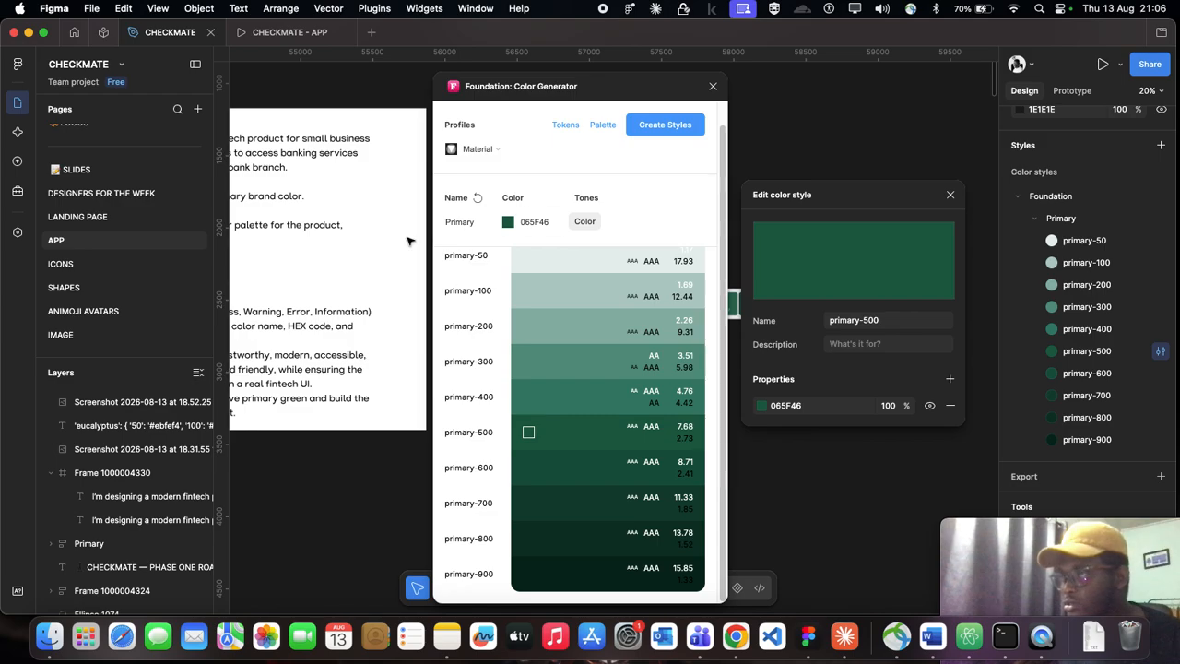
scroll(410, 241, up, 3)
scroll(369, 212, up, 3)
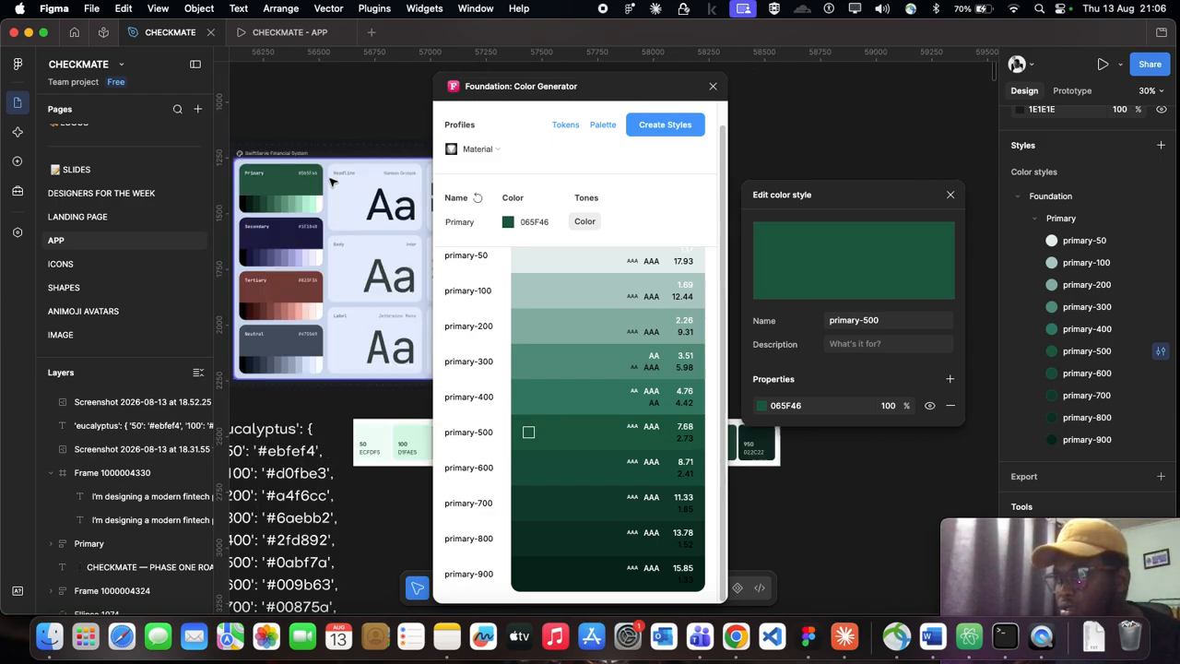
scroll(332, 182, up, 5)
scroll(358, 330, right, 3)
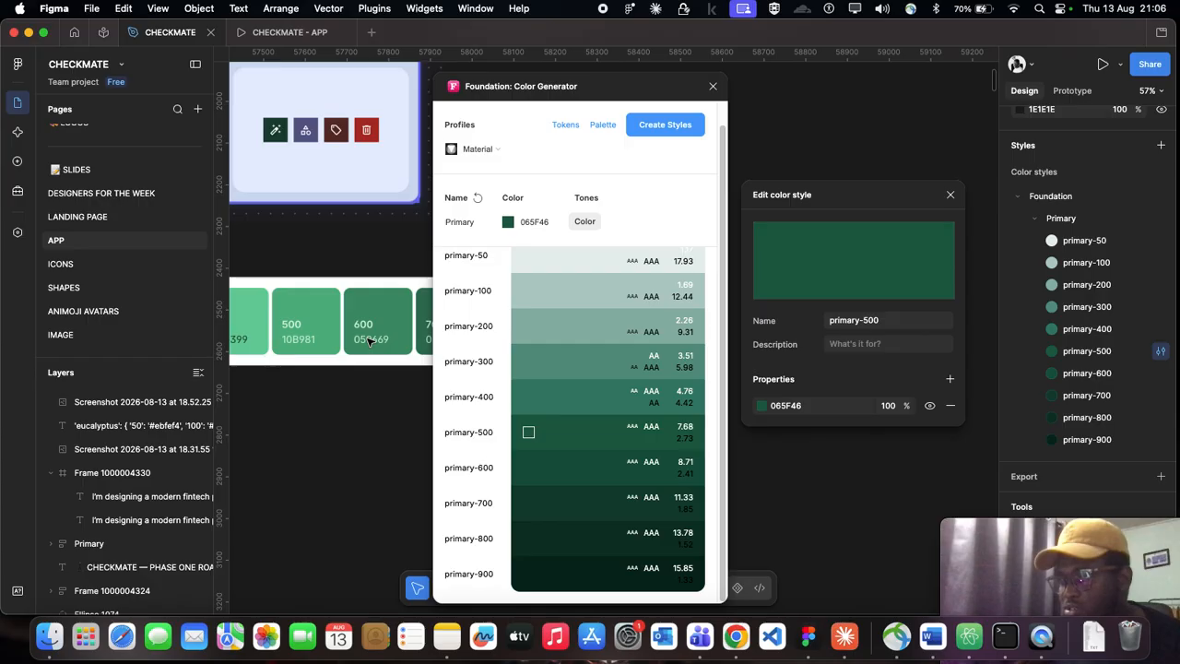
scroll(369, 341, down, 3)
scroll(369, 341, down, 2)
scroll(369, 342, left, 8)
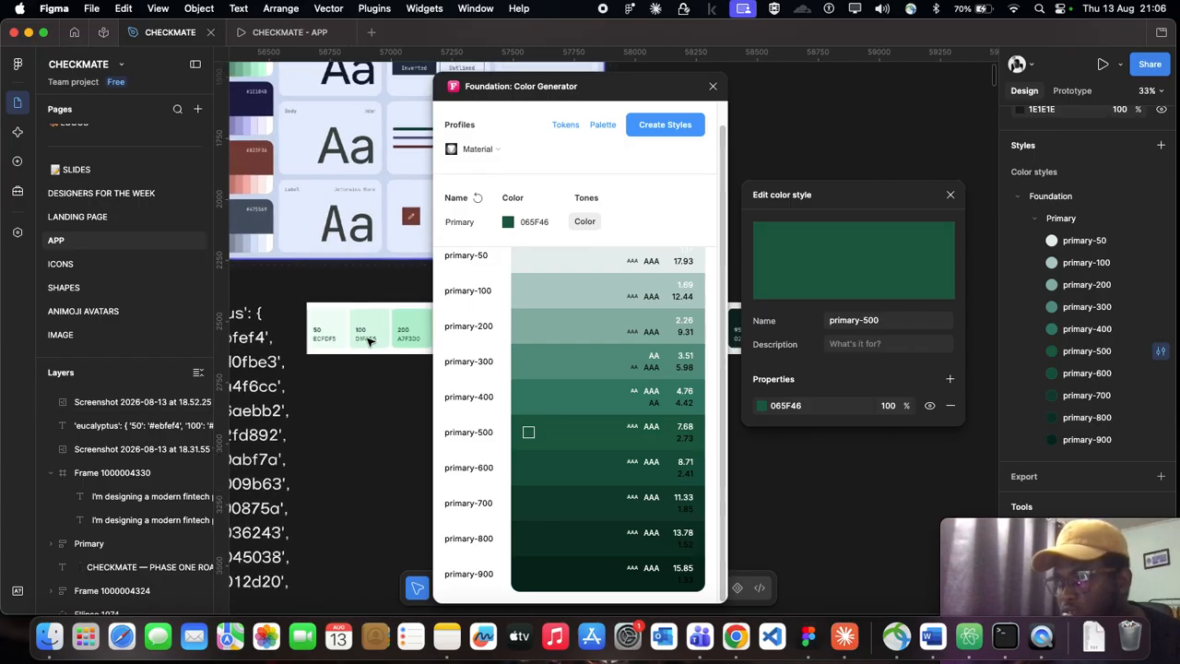
scroll(369, 341, down, 3)
scroll(322, 169, up, 3)
scroll(257, 129, down, 2)
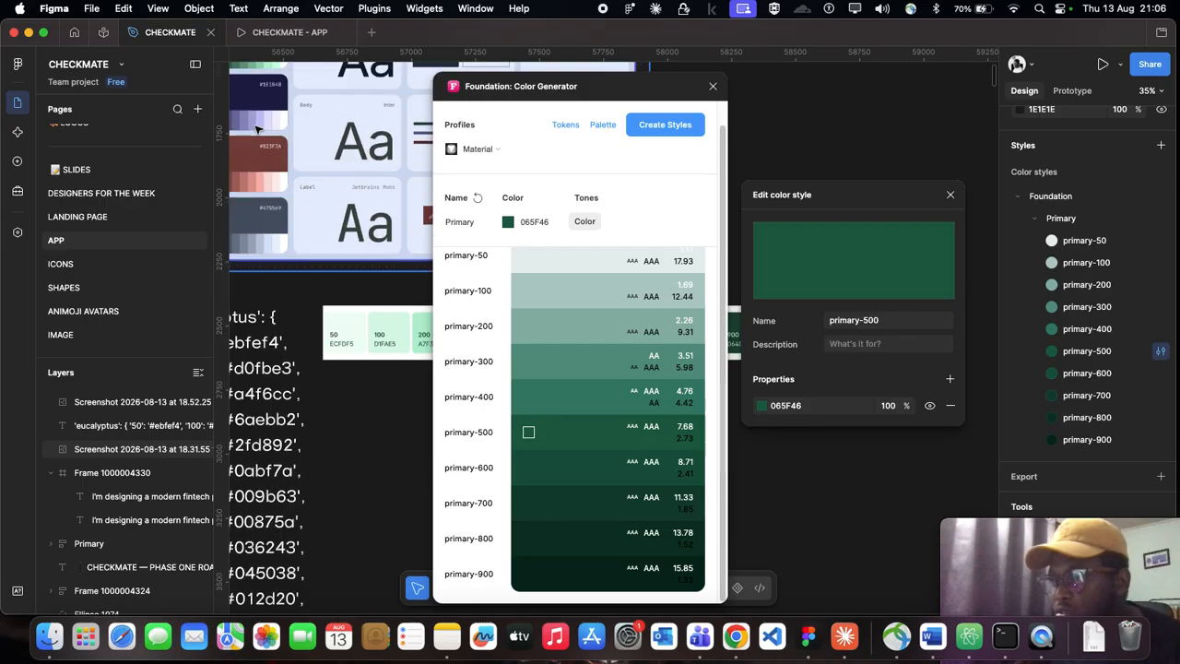
scroll(257, 129, right, 5)
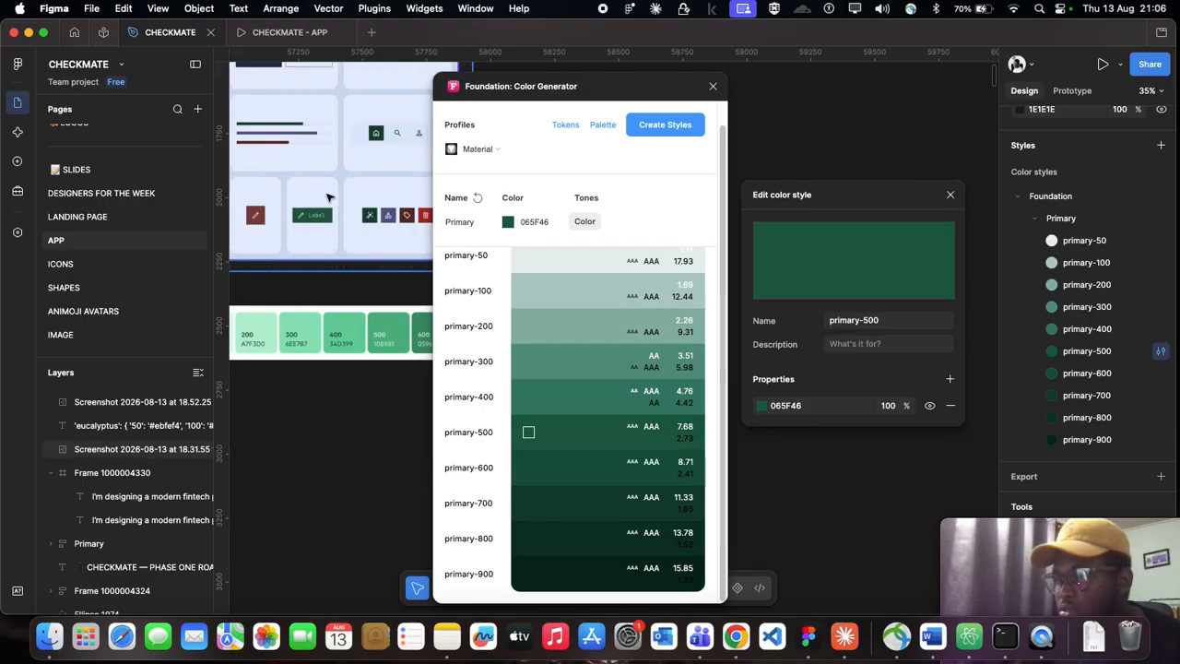
scroll(360, 240, down, 3)
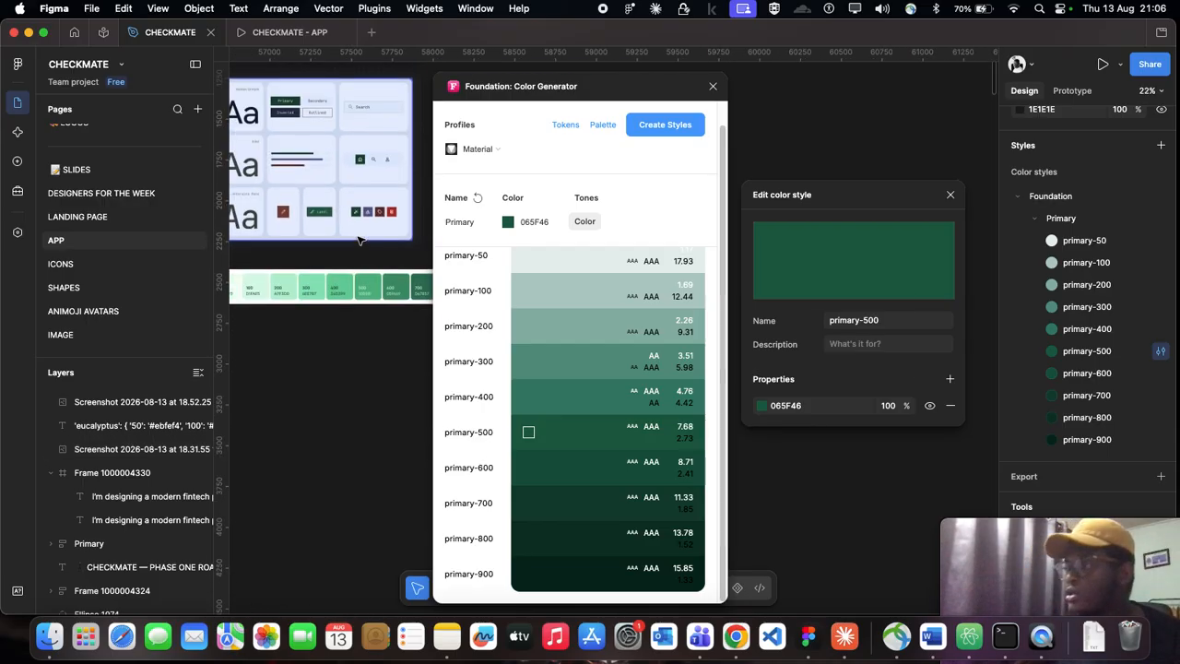
scroll(359, 240, up, 5)
scroll(332, 178, up, 3)
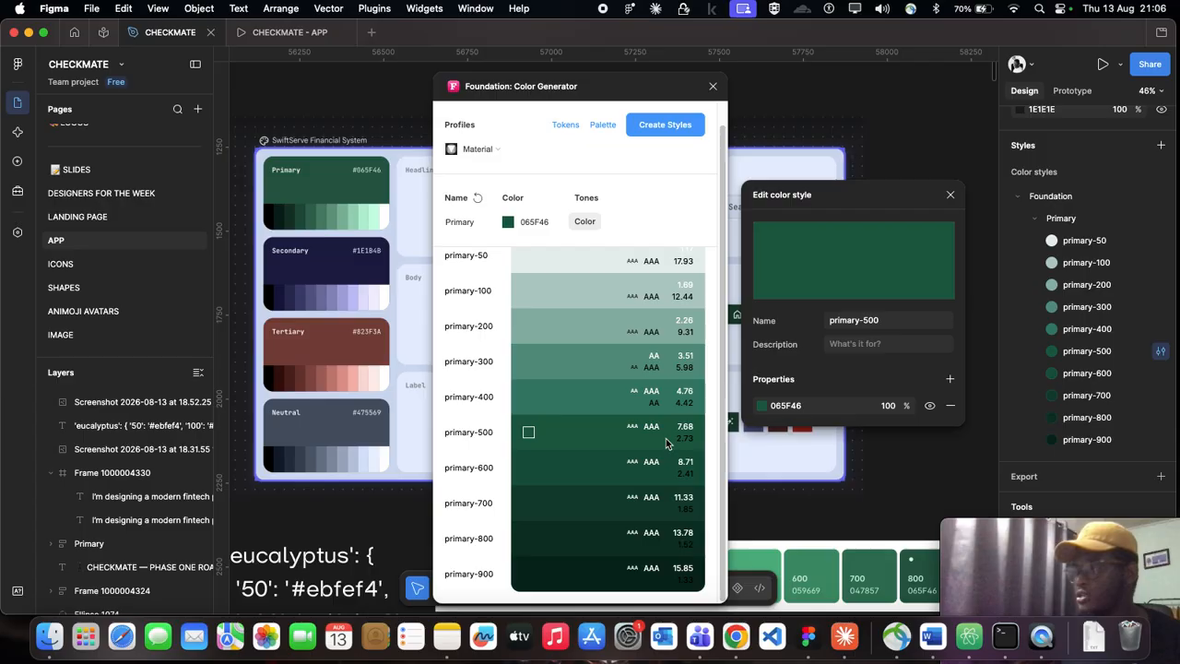
scroll(591, 348, up, 1)
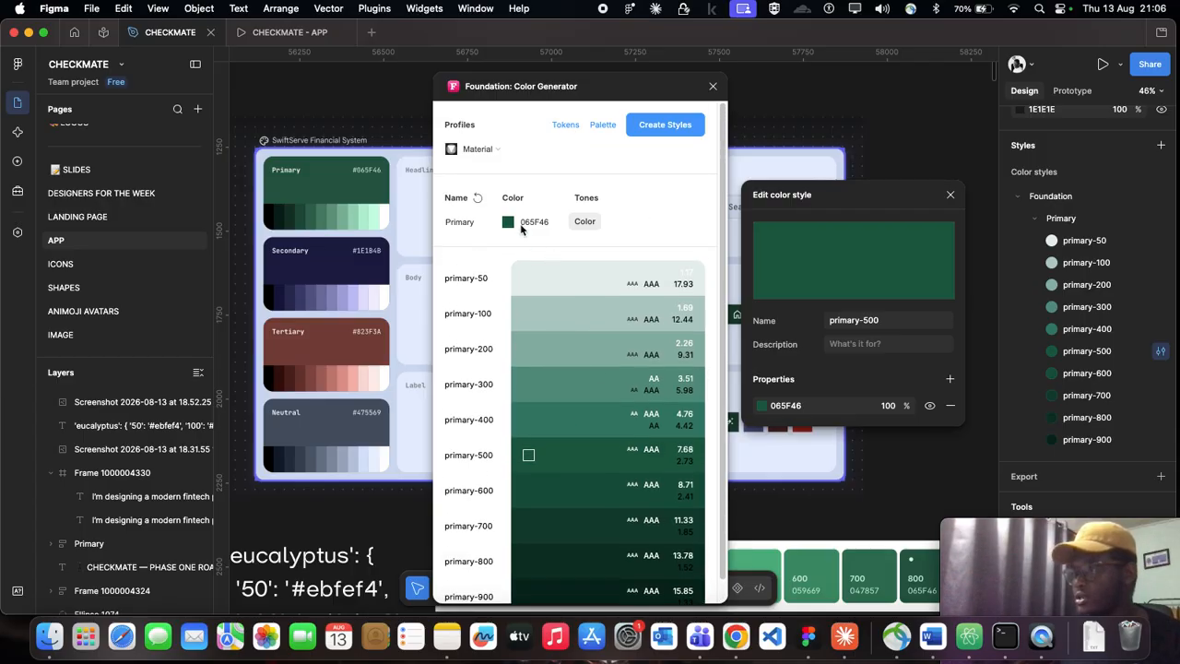
Step: Collapse the Primary color style group, move it out of the Foundation group, and shift the color generator window aside
click(1034, 220)
drag(1063, 214, 1056, 190)
drag(495, 94, 261, 92)
Step: Generate the Primary palette sheet on the canvas from the color generator
scroll(745, 190, down, 3)
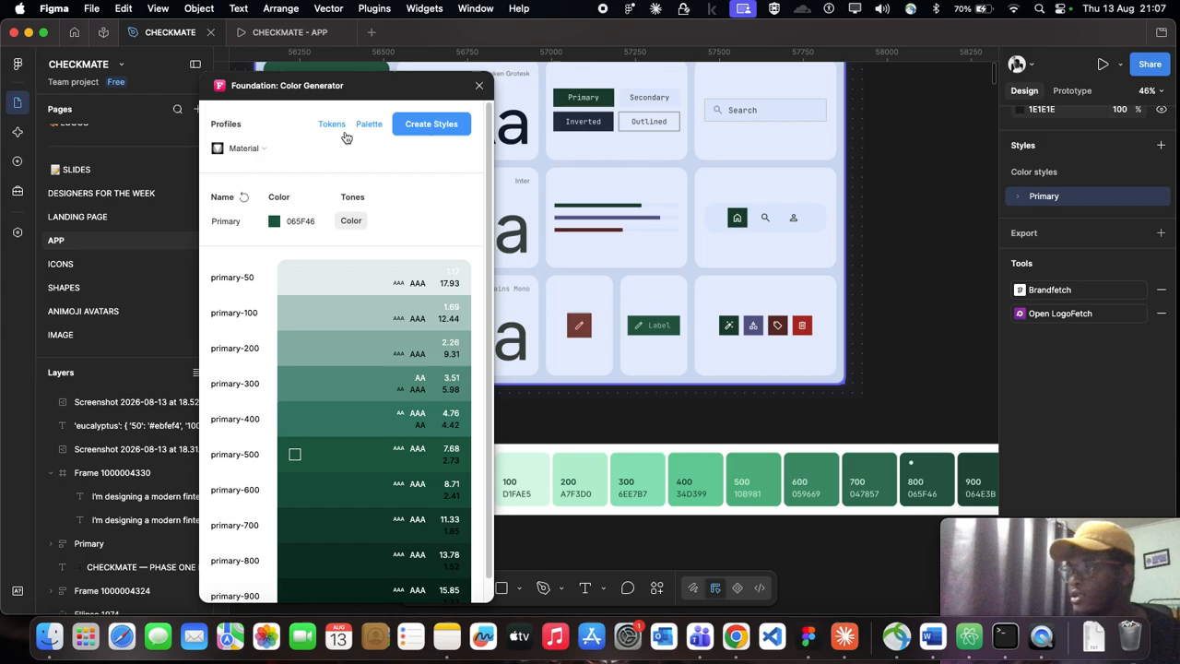
scroll(521, 240, down, 10)
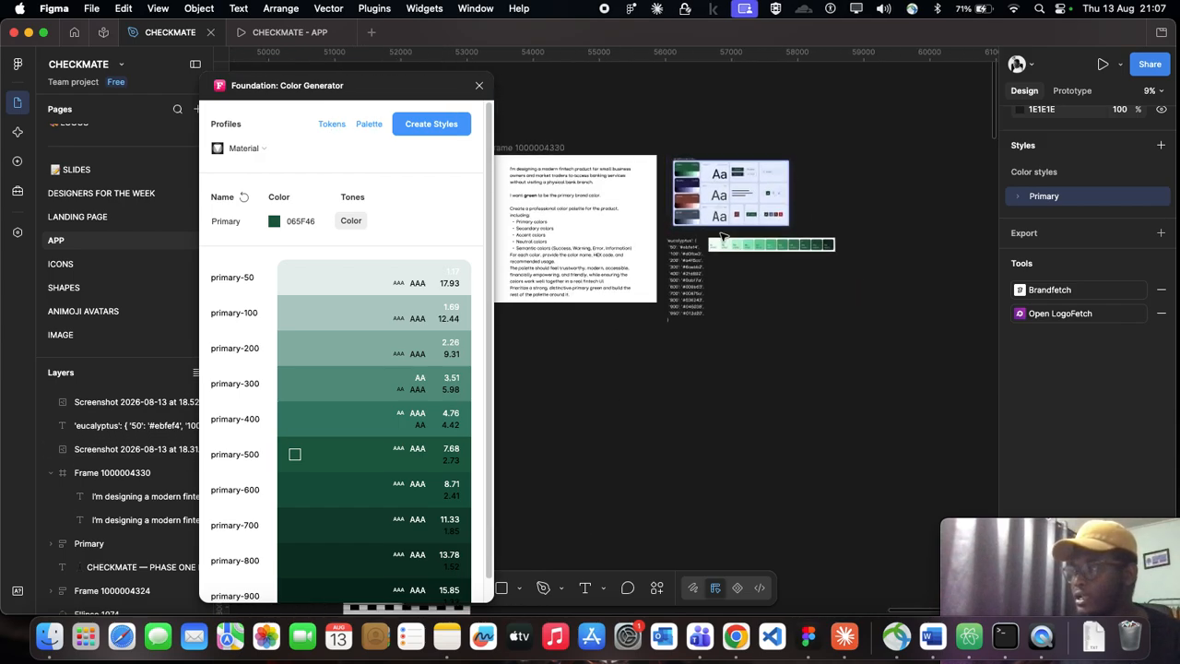
scroll(724, 237, right, 5)
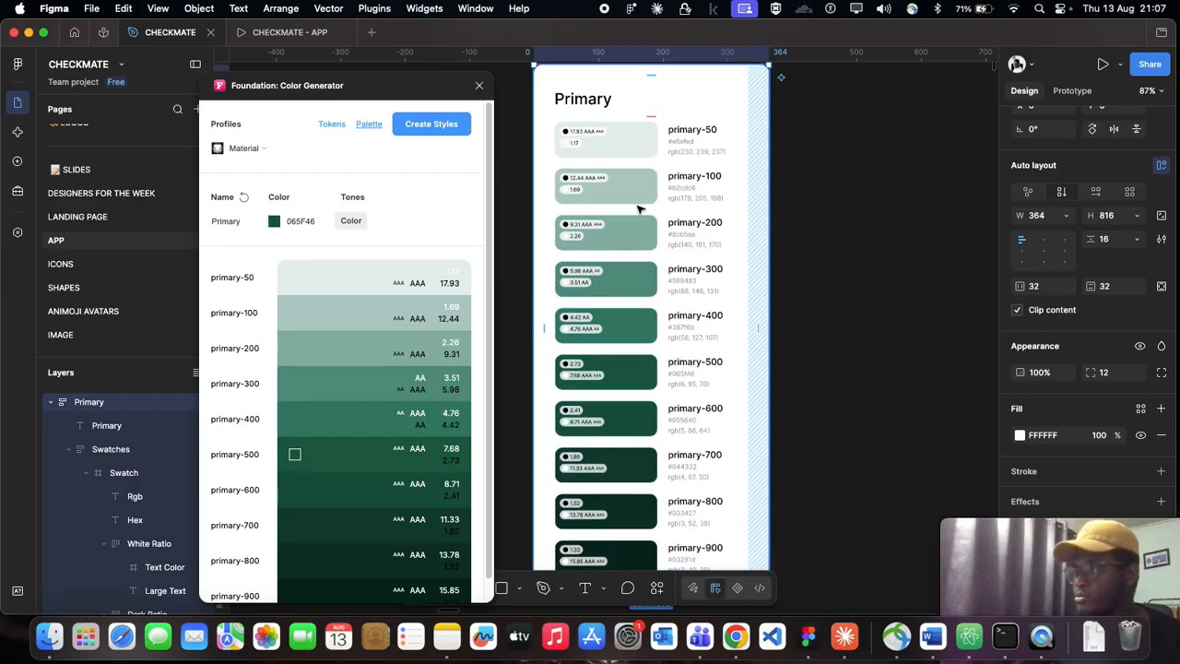
Step: Examine the generated Primary palette sheet, checking the hex code under the primary-500 swatch
scroll(639, 208, down, 1)
scroll(668, 191, up, 1)
scroll(668, 191, up, 2)
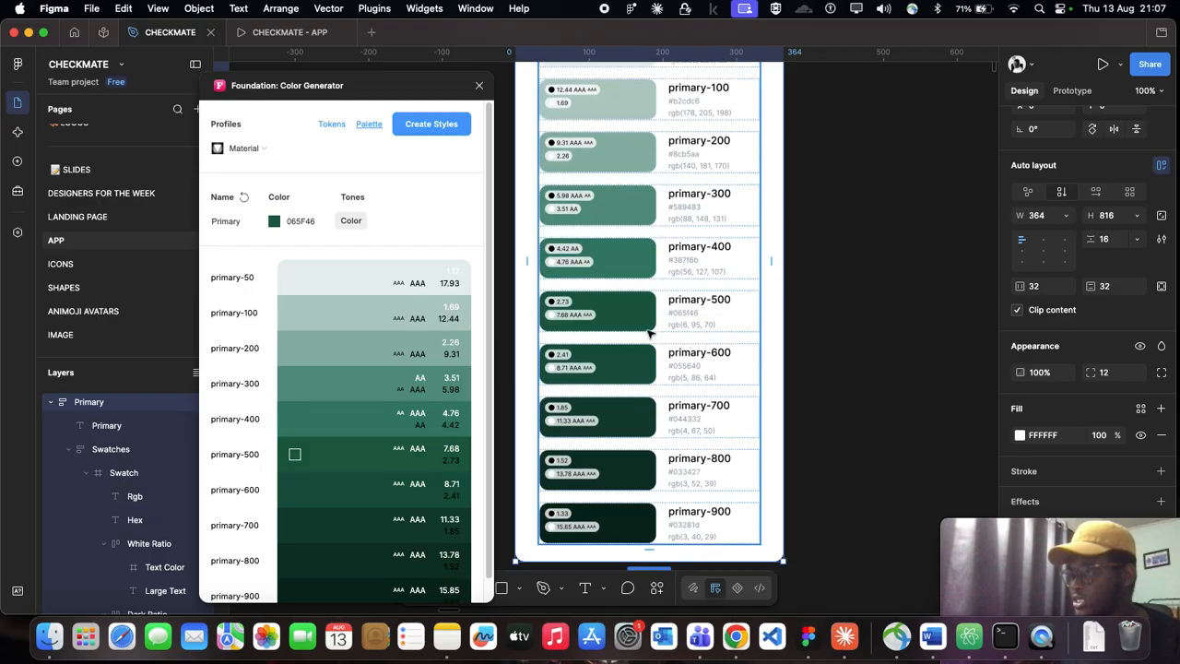
scroll(636, 334, up, 2)
scroll(699, 310, up, 5)
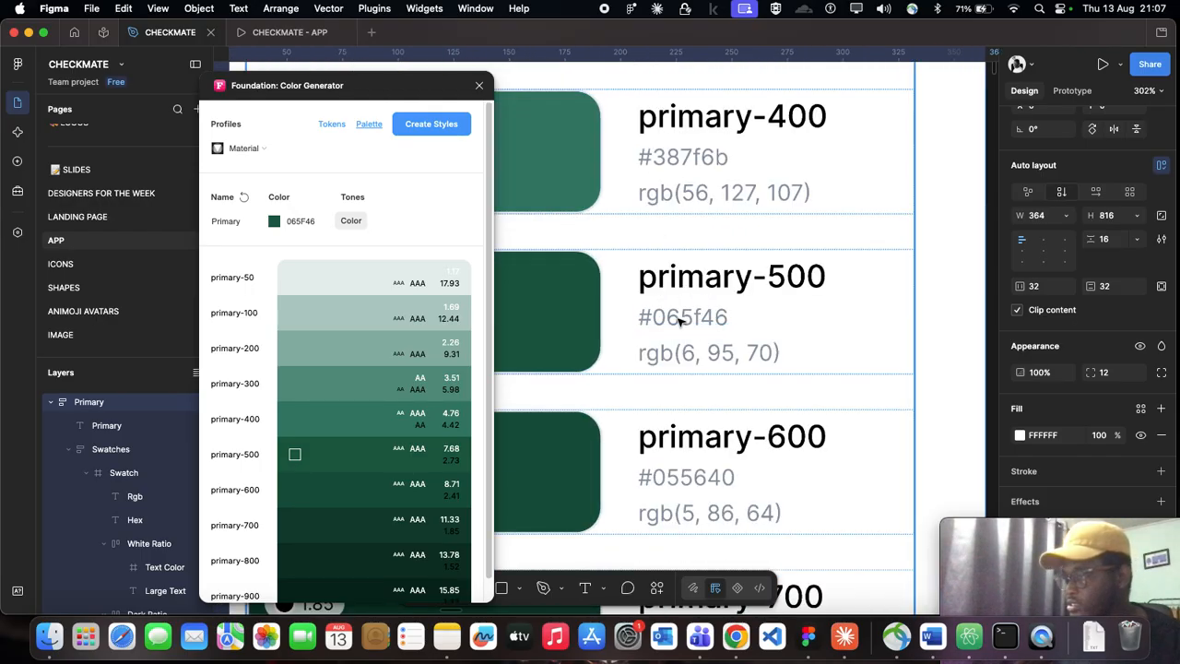
click(677, 319)
double_click(676, 317)
double_click(676, 318)
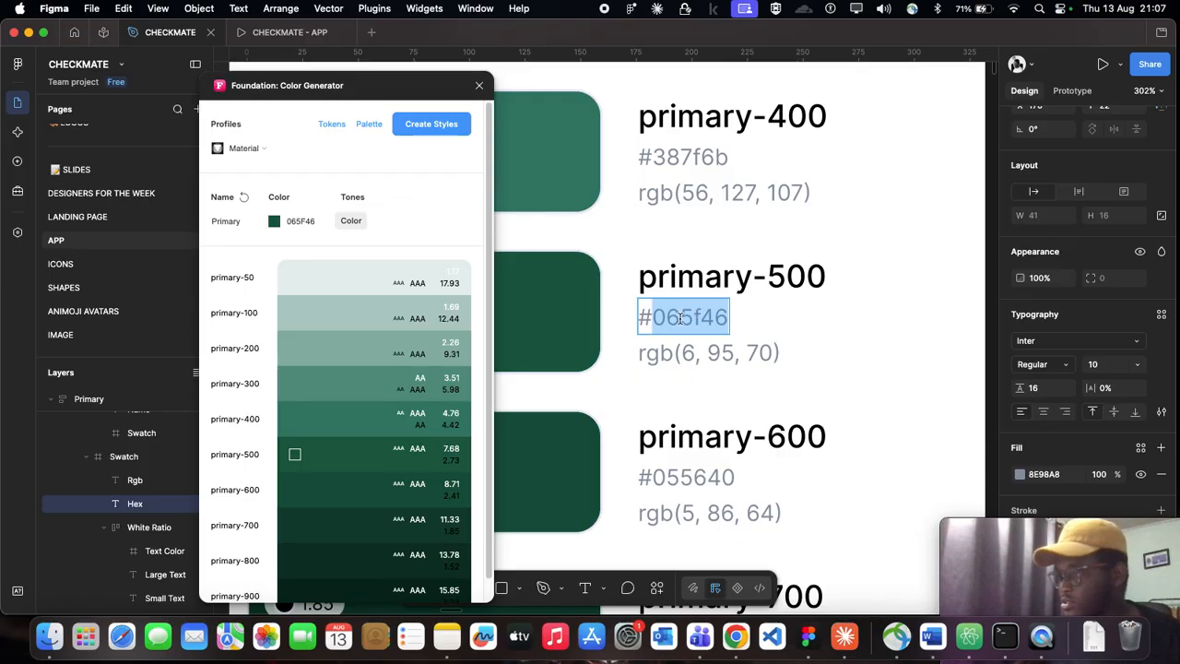
scroll(771, 324, down, 5)
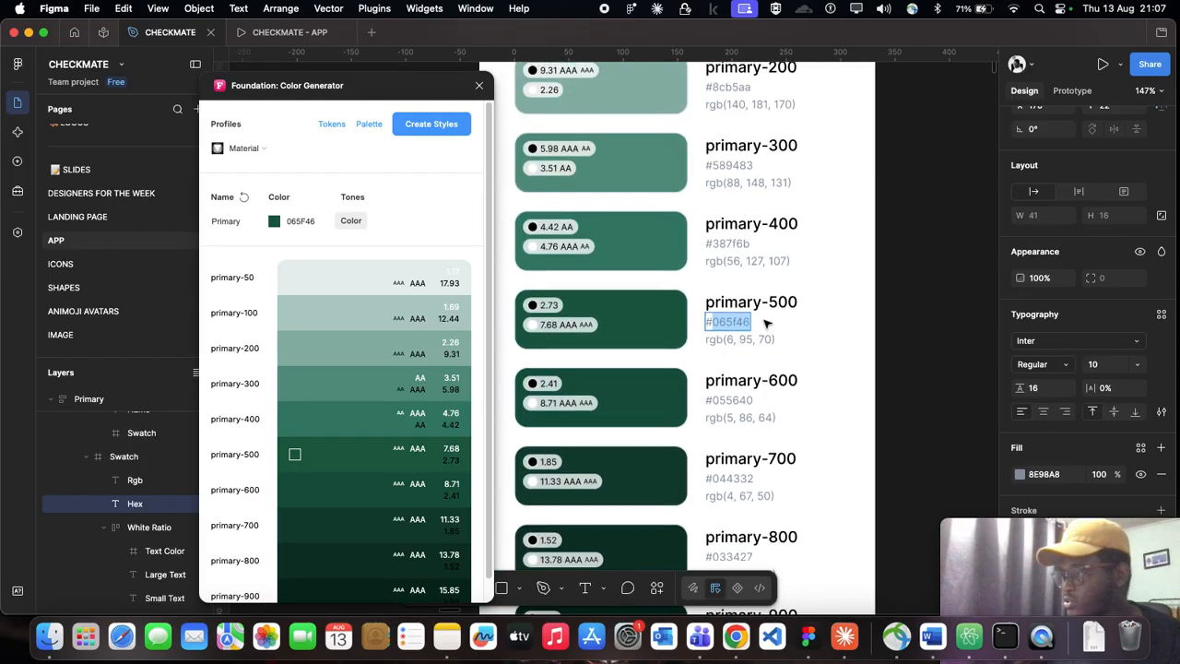
scroll(771, 322, down, 3)
scroll(752, 227, up, 5)
scroll(751, 225, down, 1)
scroll(752, 225, down, 2)
click(939, 285)
click(939, 285)
scroll(769, 225, down, 3)
Step: Set the color generator's base color to 1E1B4B, the hex code on the board's Secondary card
scroll(775, 226, down, 4)
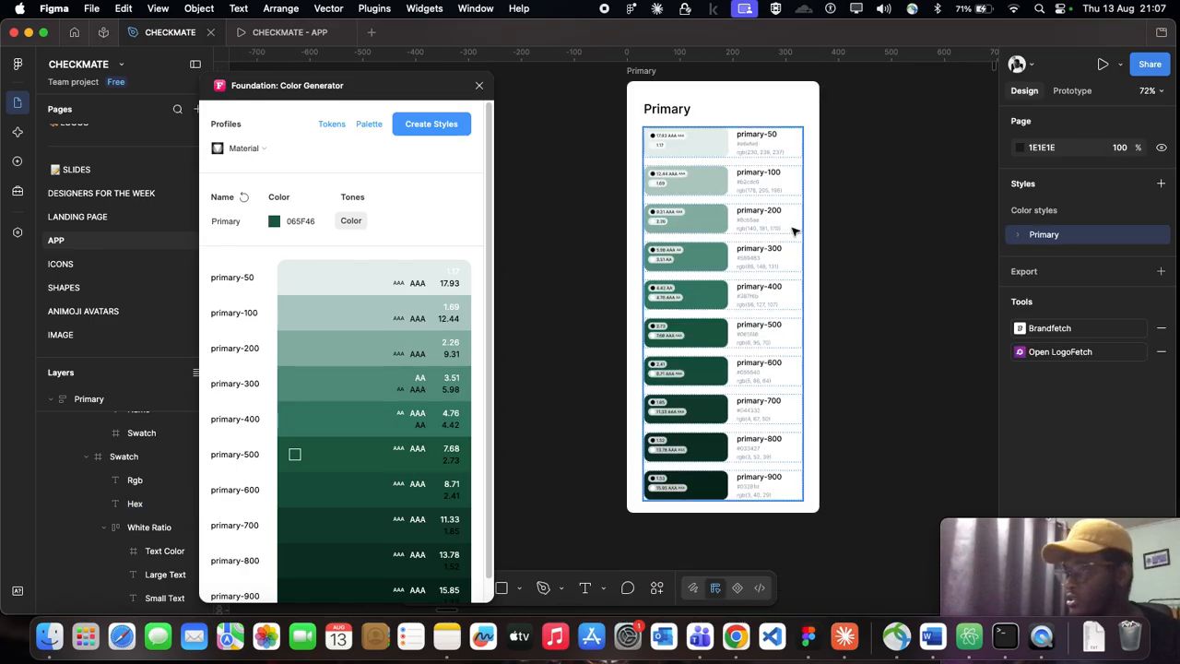
drag(411, 85, 675, 84)
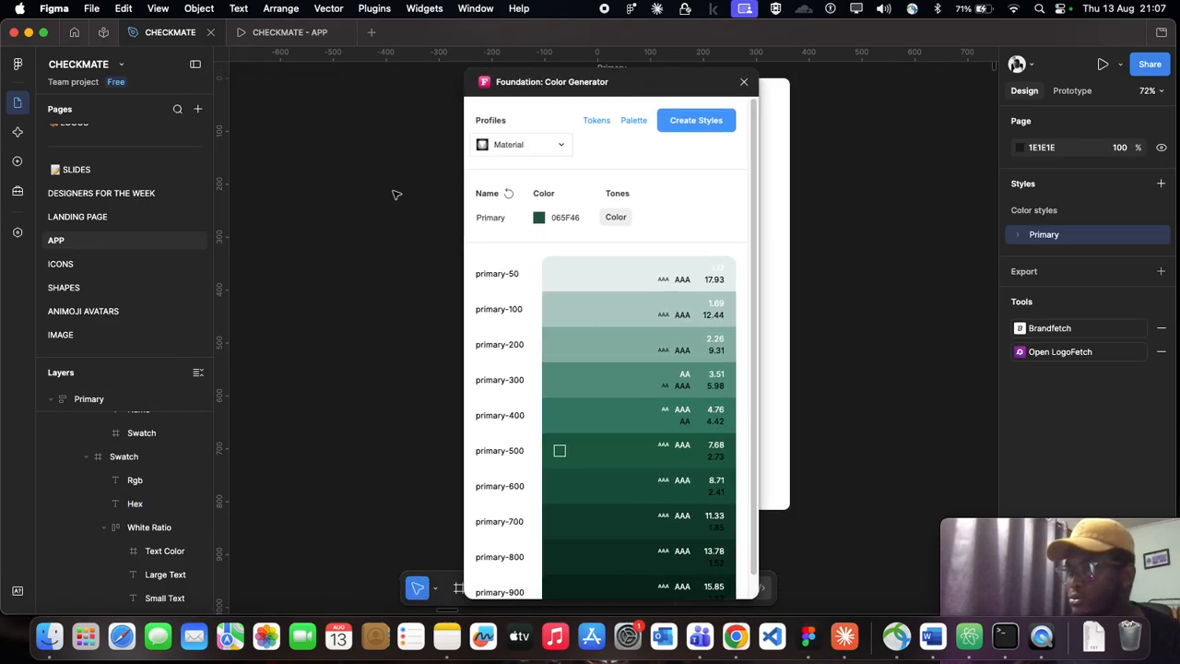
scroll(386, 193, down, 5)
scroll(280, 217, left, 6)
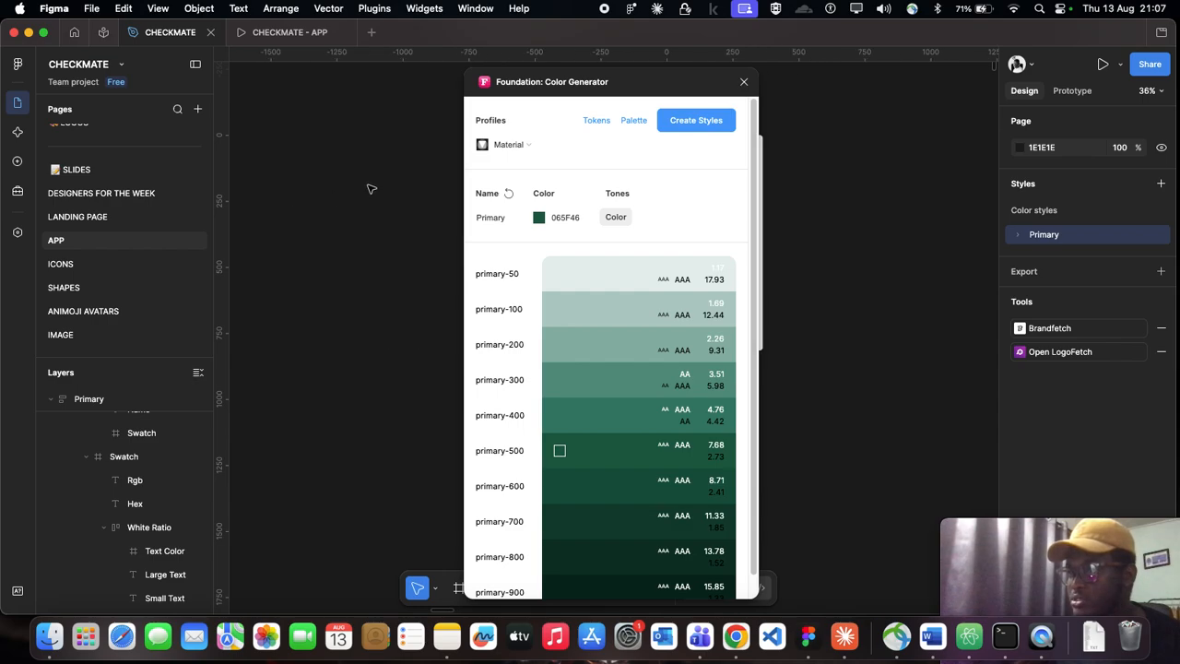
scroll(372, 188, right, 4)
scroll(372, 188, down, 5)
scroll(372, 188, right, 3)
scroll(371, 188, down, 8)
scroll(372, 188, right, 8)
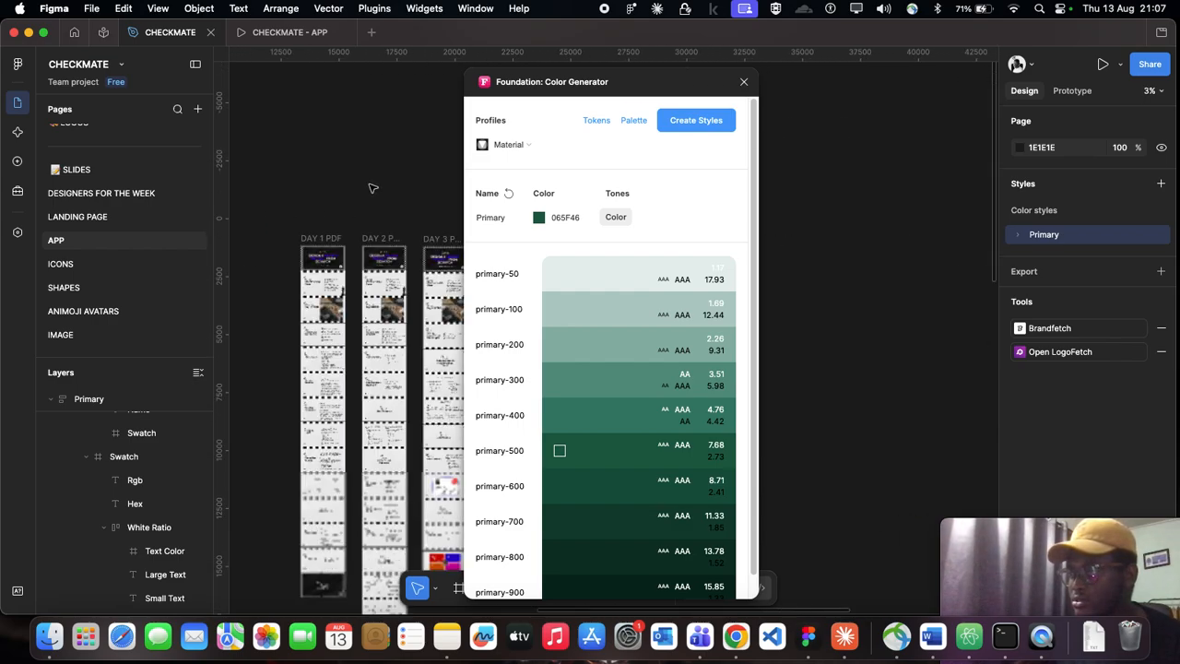
scroll(372, 188, right, 8)
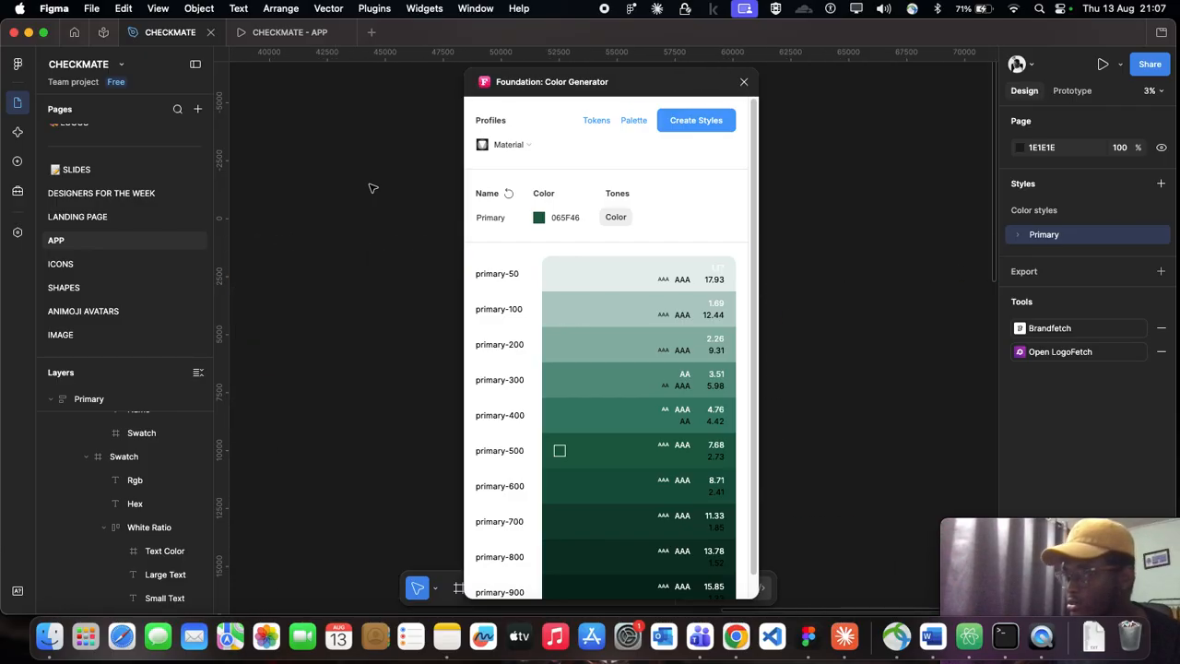
scroll(282, 258, up, 3)
scroll(406, 318, up, 6)
scroll(412, 325, up, 4)
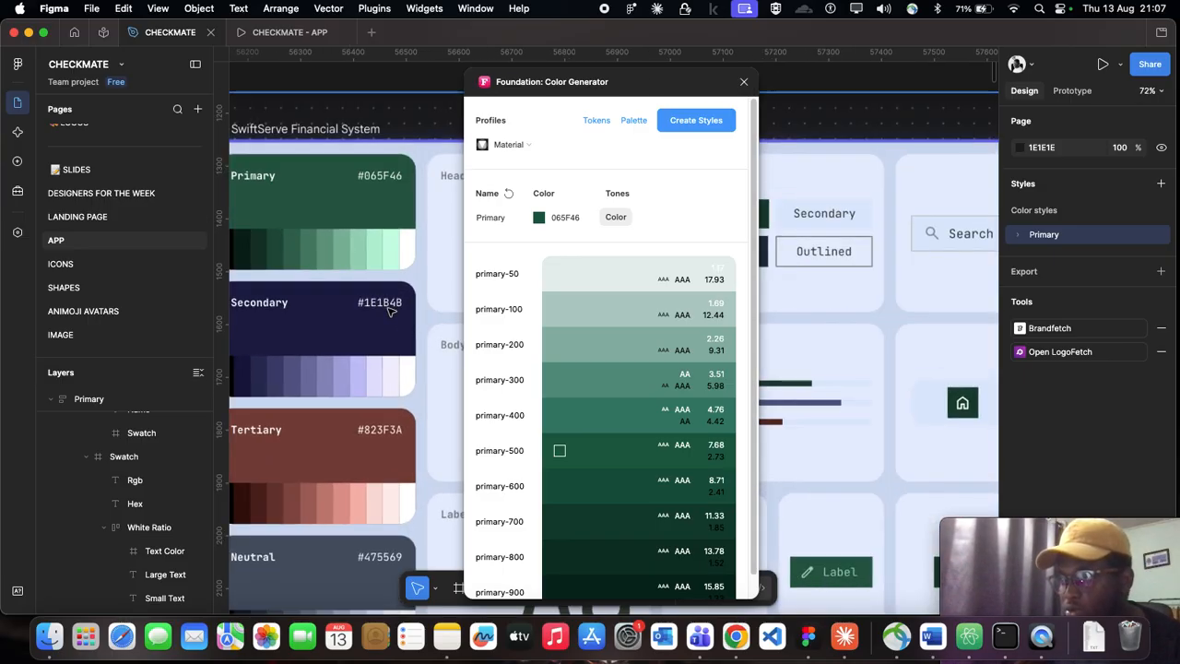
click(560, 216)
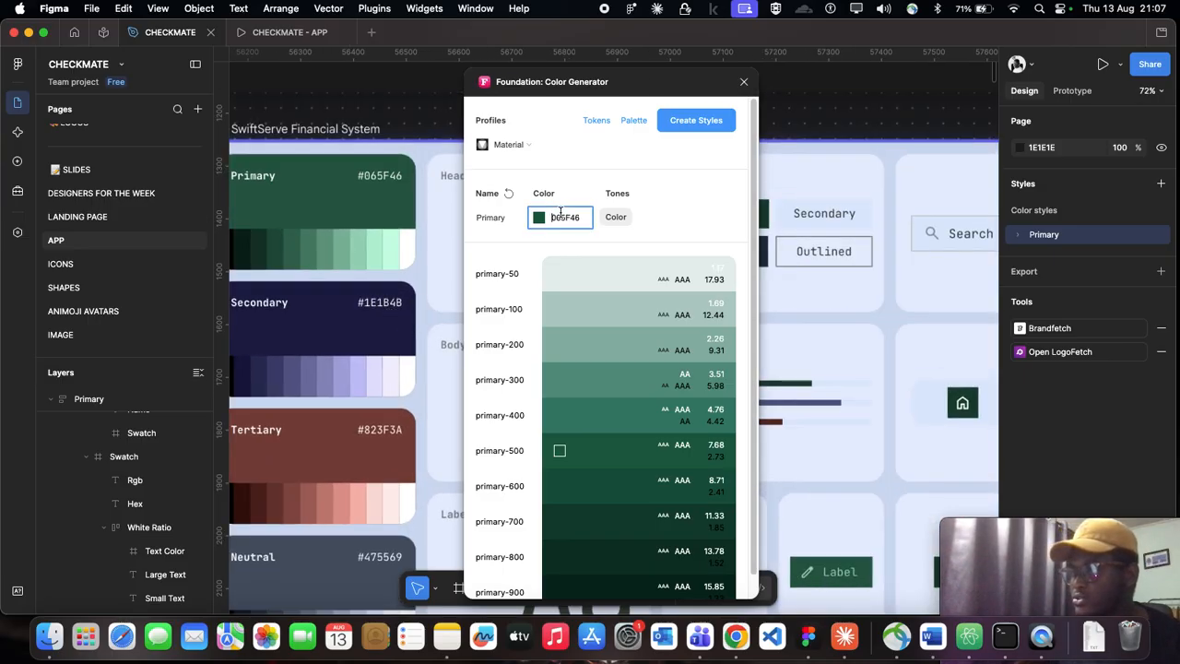
text(1E1B)
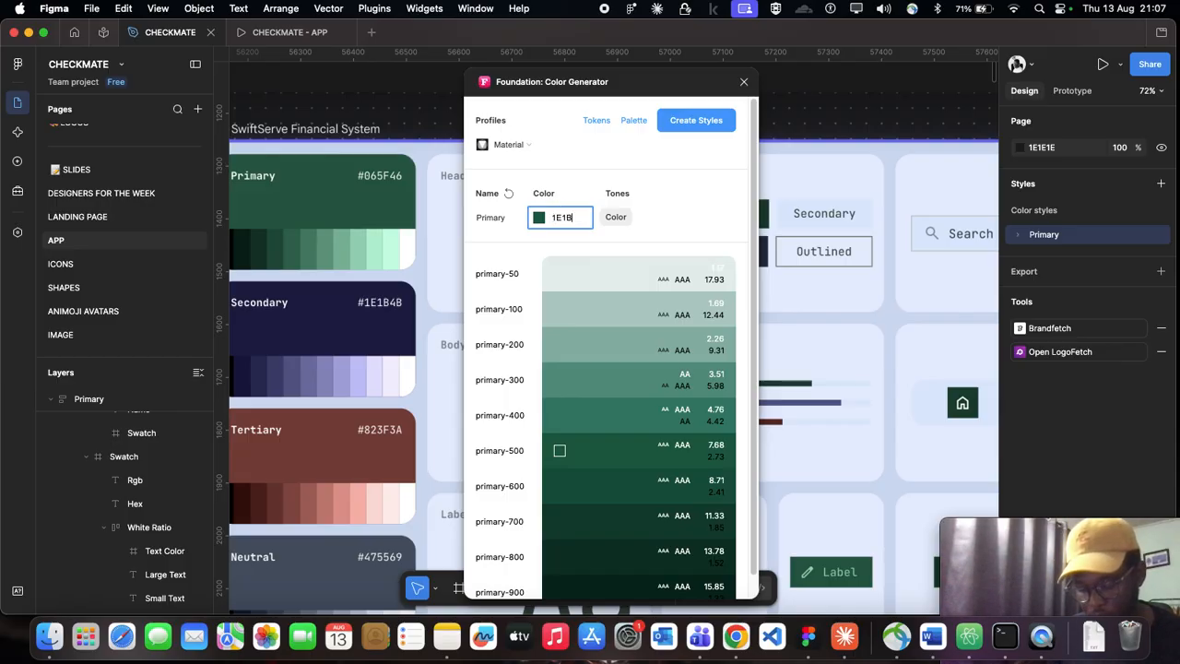
text(4B)
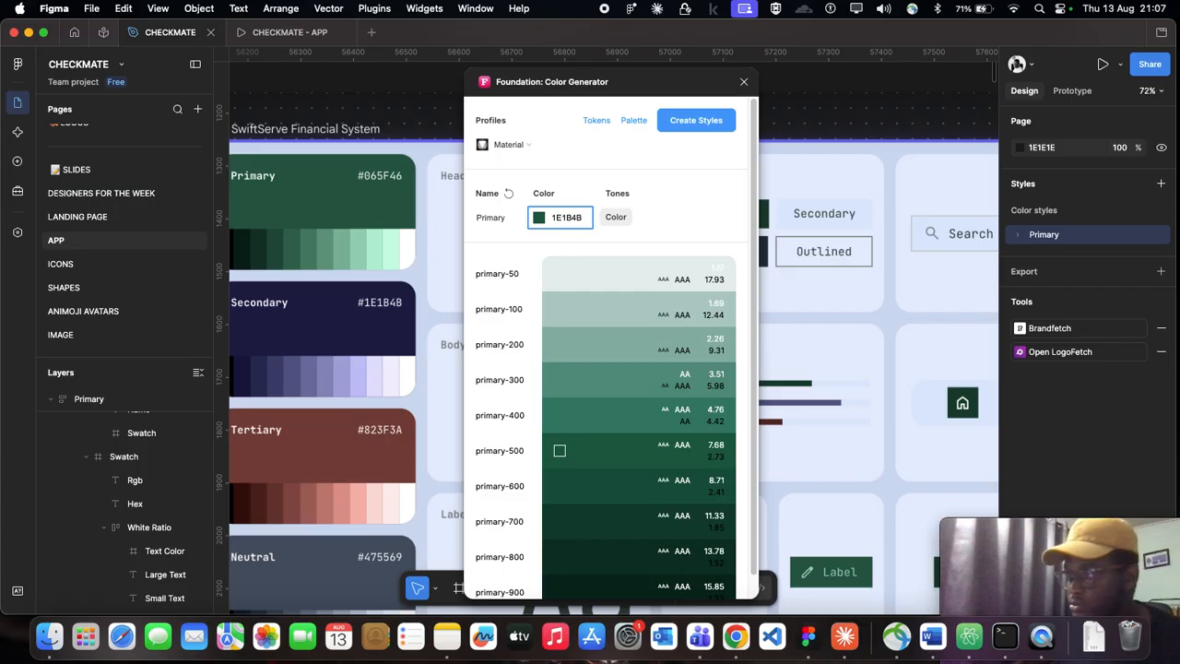
Step: Name the generated navy scale Secondary and create its color styles
click(494, 225)
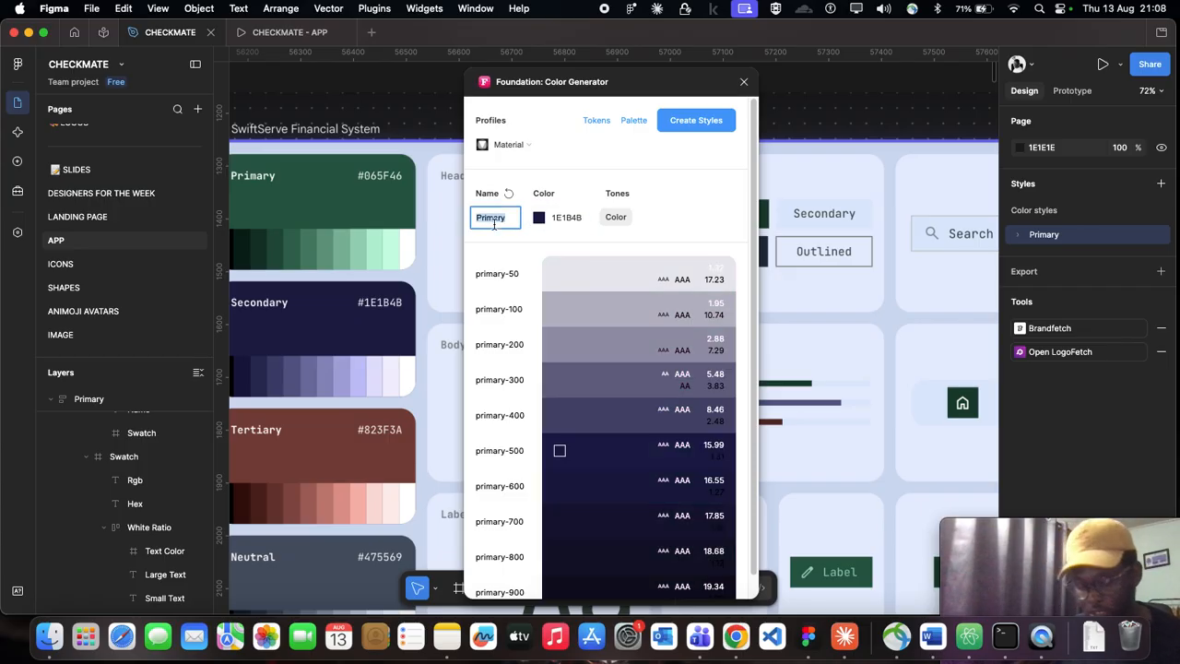
text(Secondary)
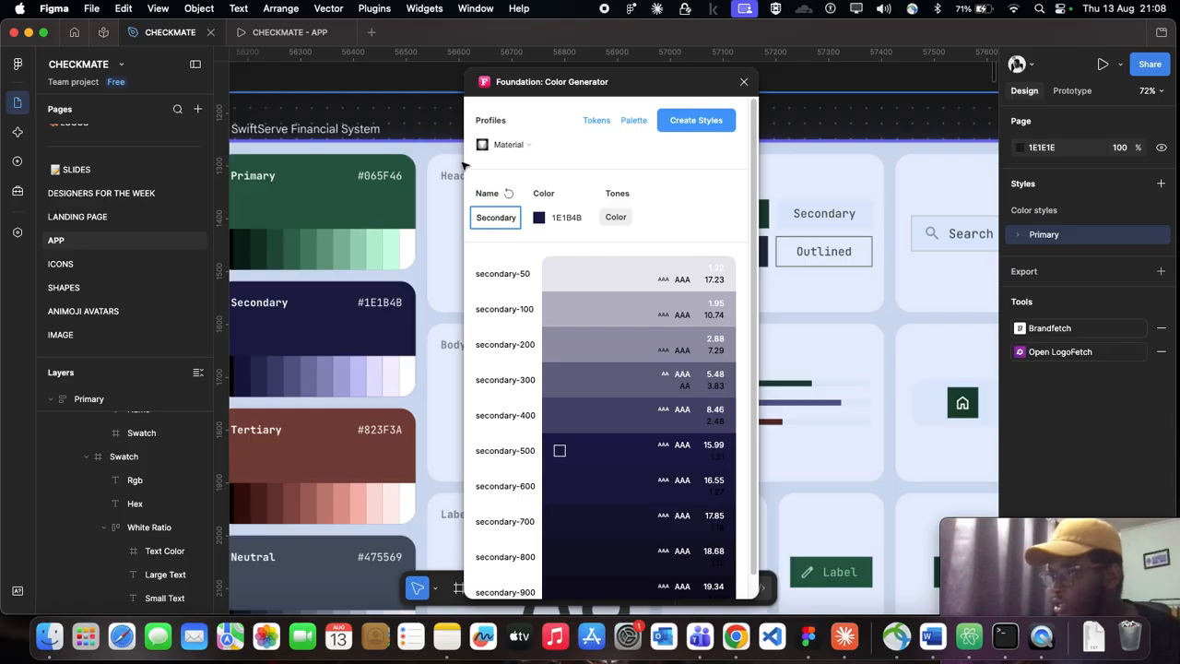
click(404, 264)
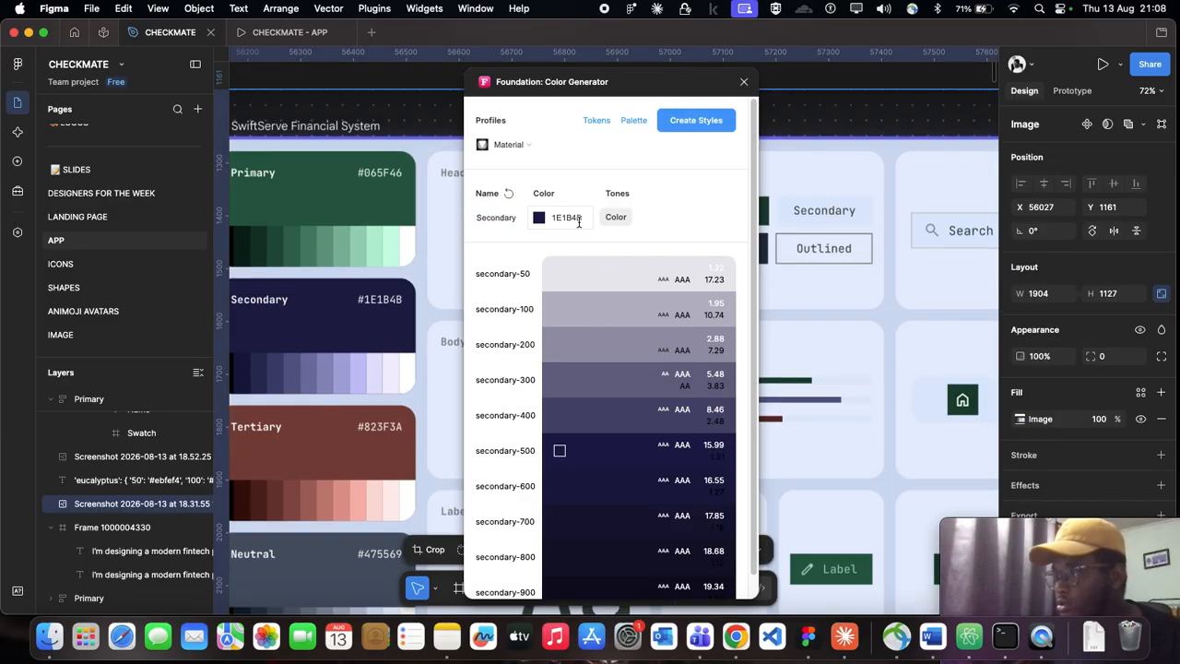
click(697, 120)
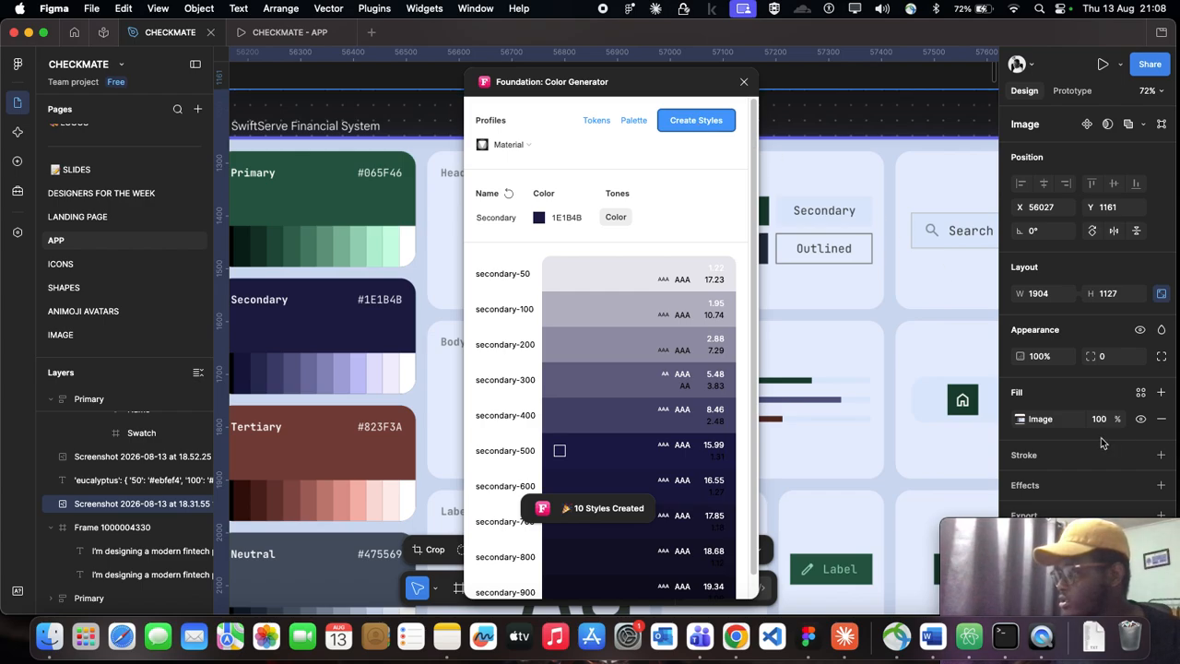
Step: Deselect the board image, collapse the secondary color style group, and move it out of the Foundation group
scroll(886, 415, down, 3)
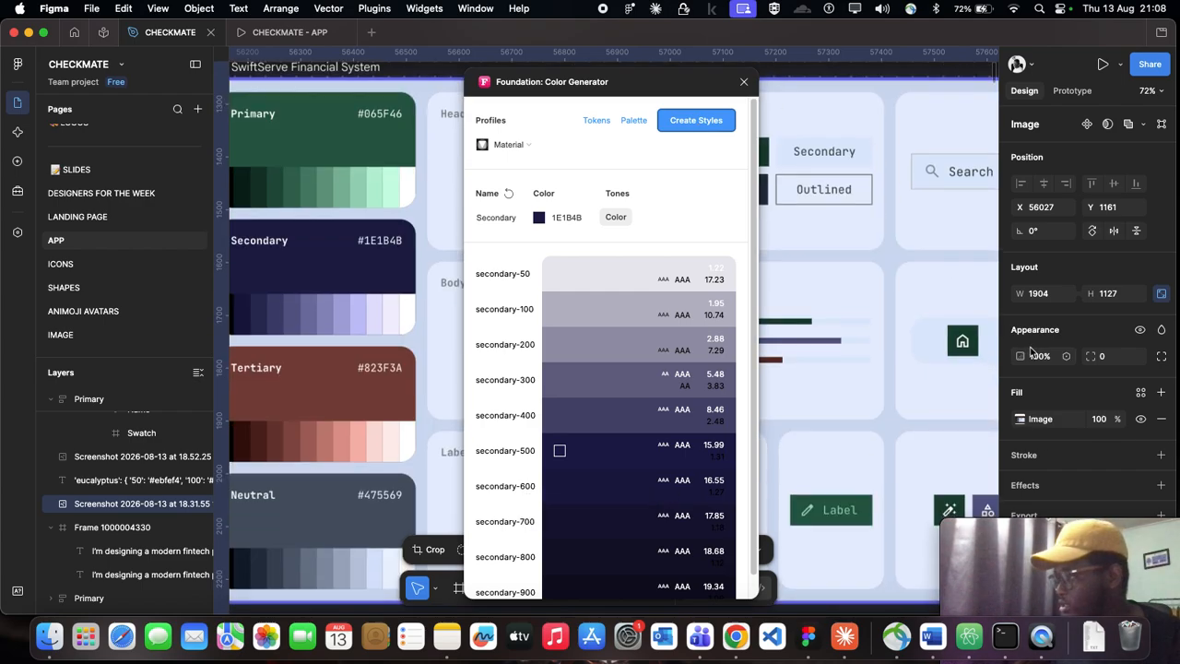
scroll(876, 415, down, 5)
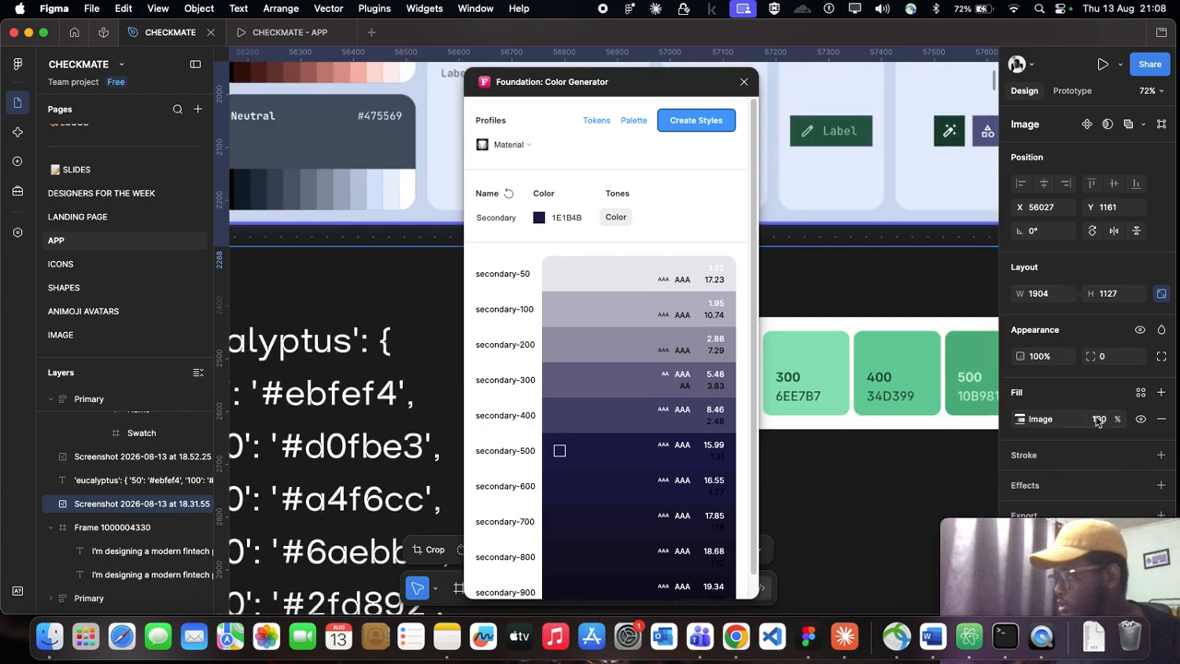
key(Escape)
scroll(1085, 440, down, 1)
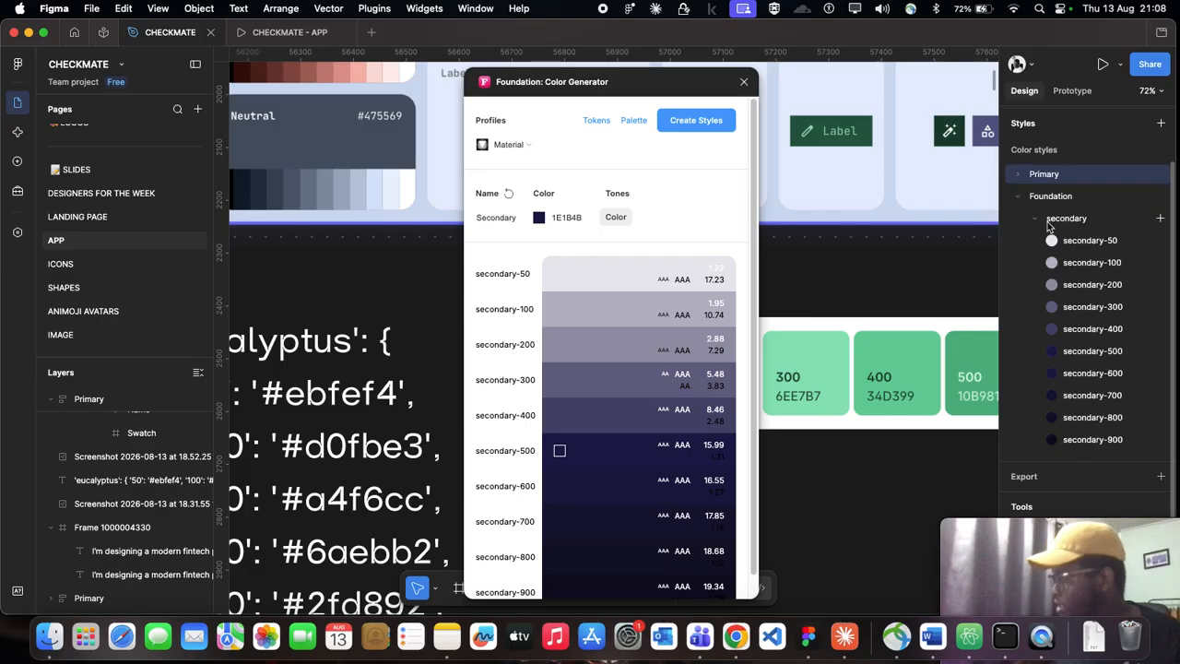
click(1036, 220)
drag(1036, 224, 1057, 173)
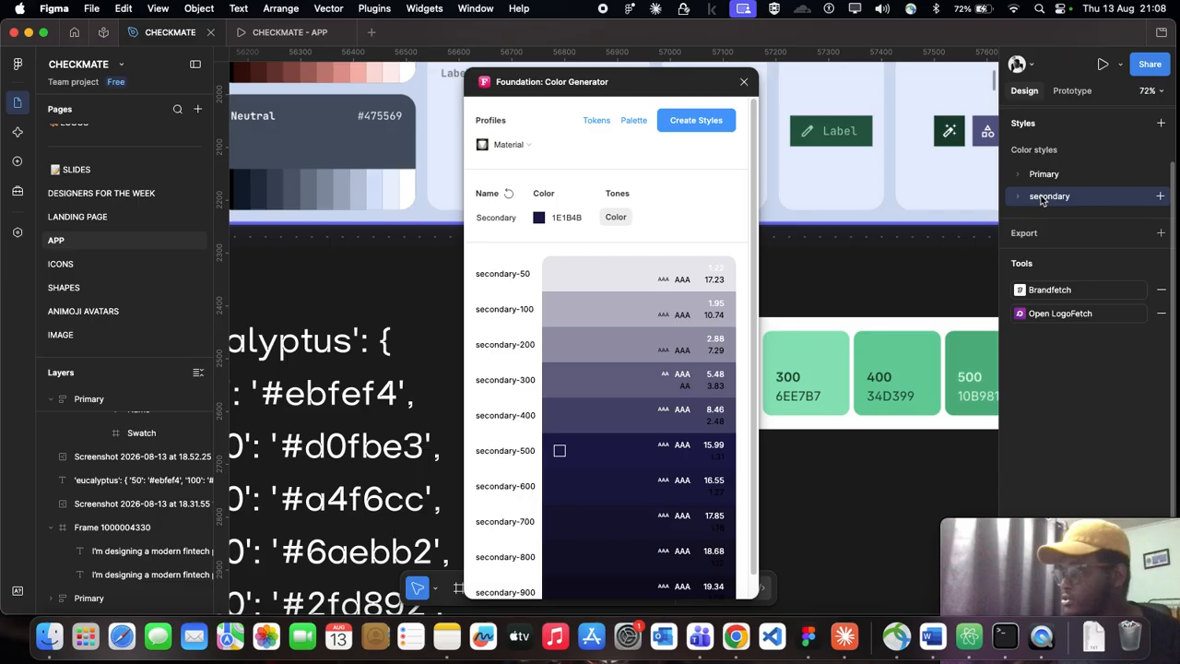
Step: Rename the color generator's scale as Tertiary, matching the board's Tertiary card
scroll(330, 255, down, 6)
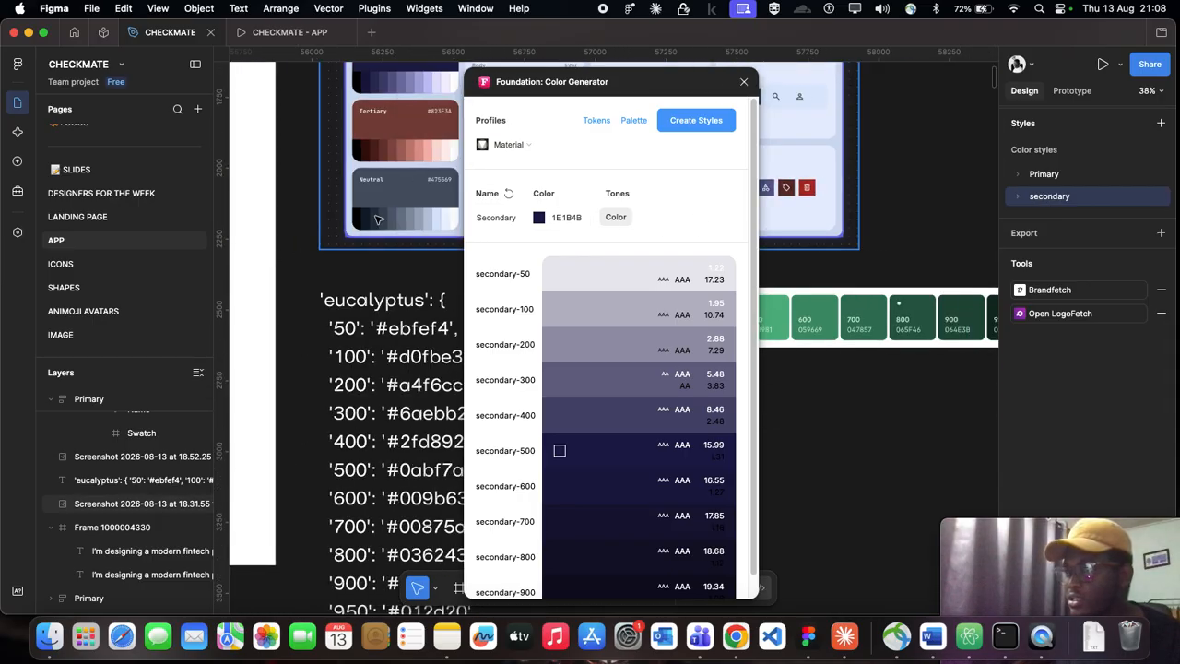
scroll(378, 218, up, 5)
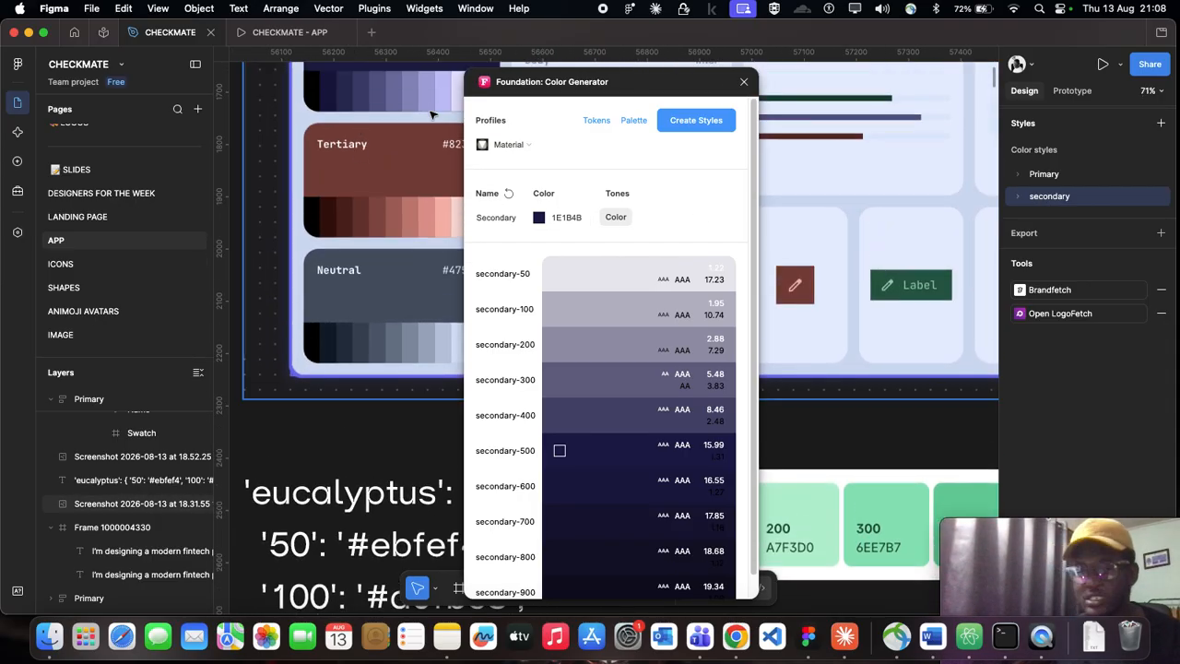
scroll(406, 157, up, 2)
scroll(372, 194, down, 2)
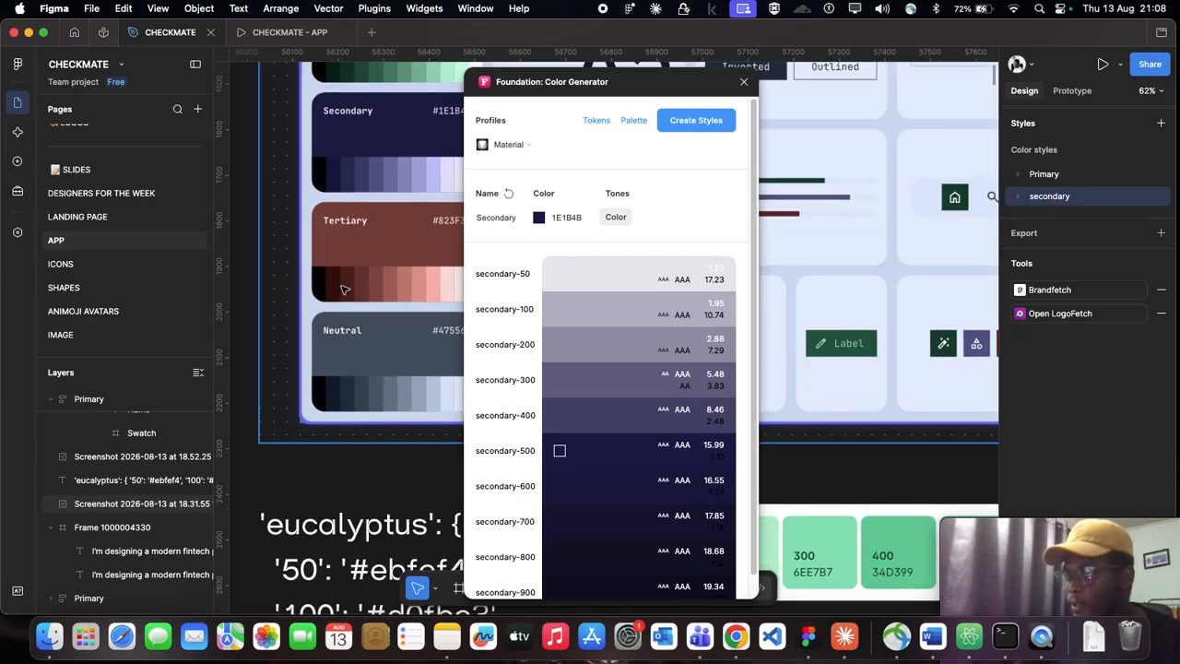
click(565, 218)
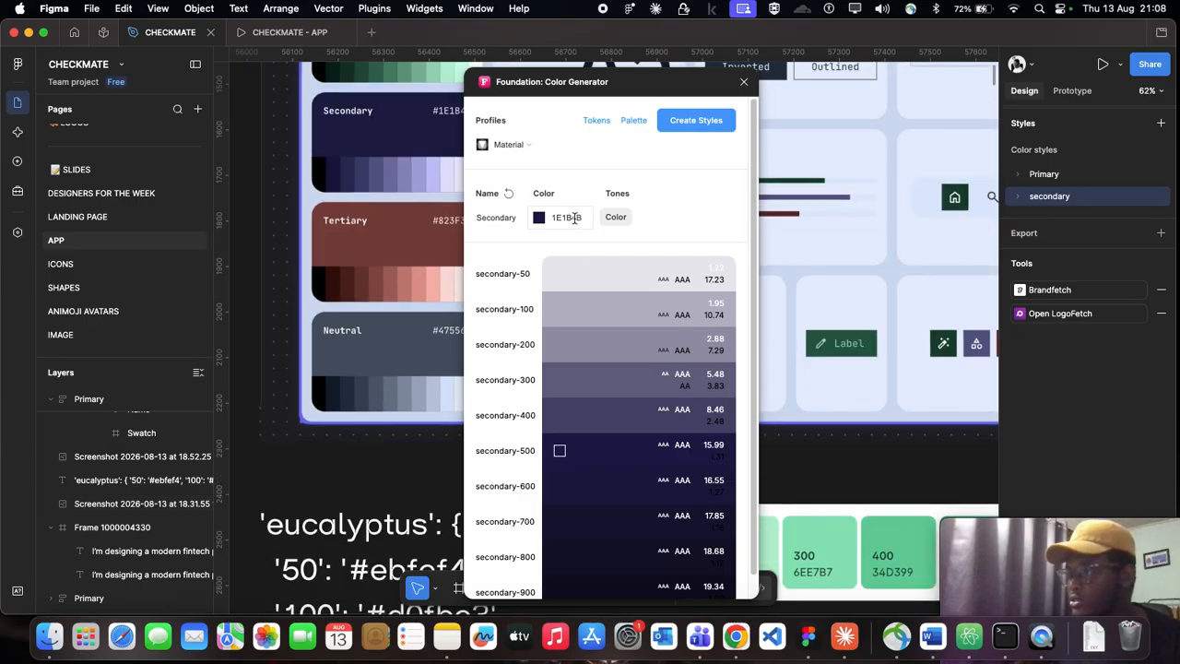
double_click(490, 218)
scroll(432, 233, right, 3)
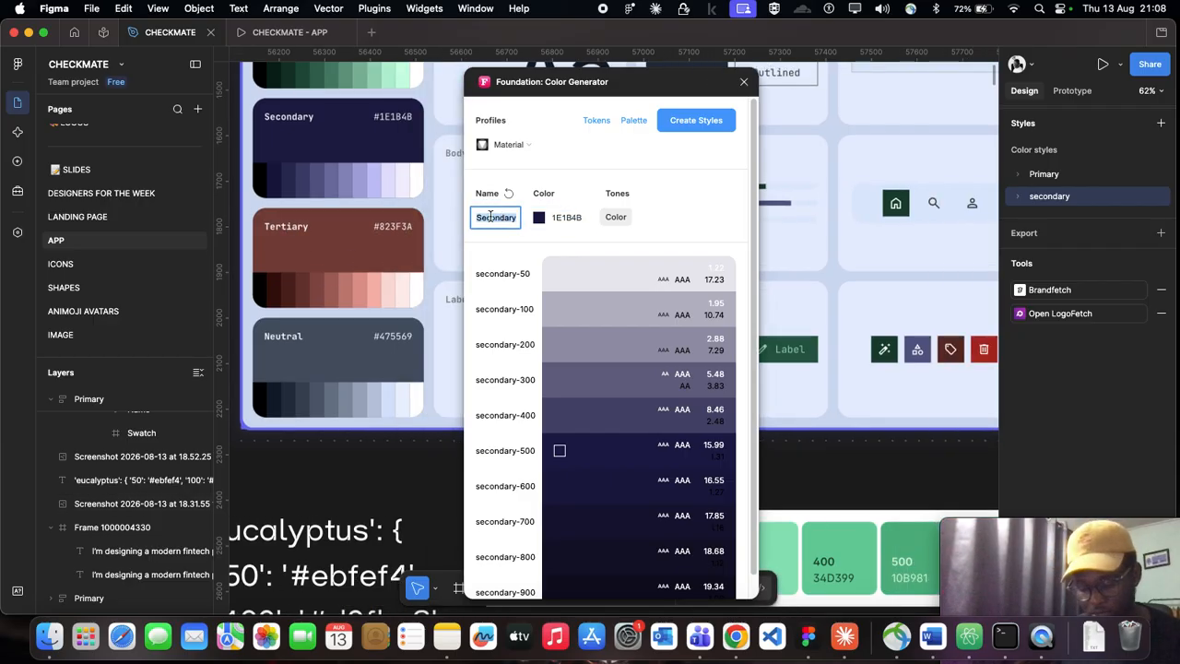
text(Tertiary)
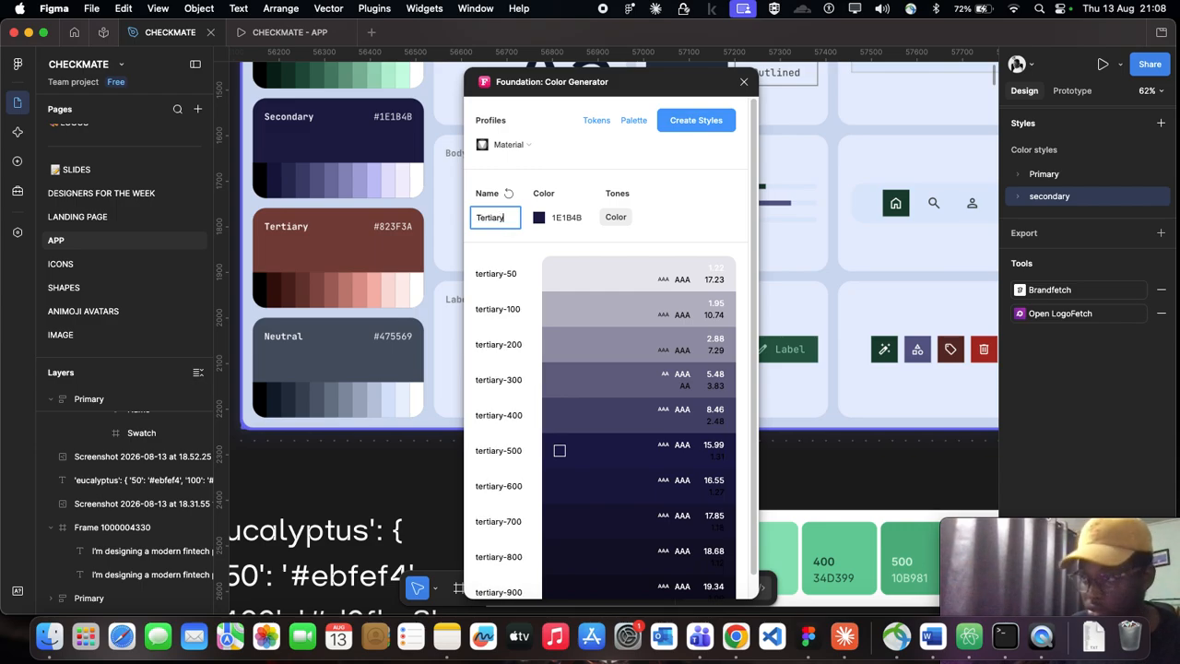
Step: Set the generator's base color to 823F3A, the hex code on the board's Tertiary card
click(576, 217)
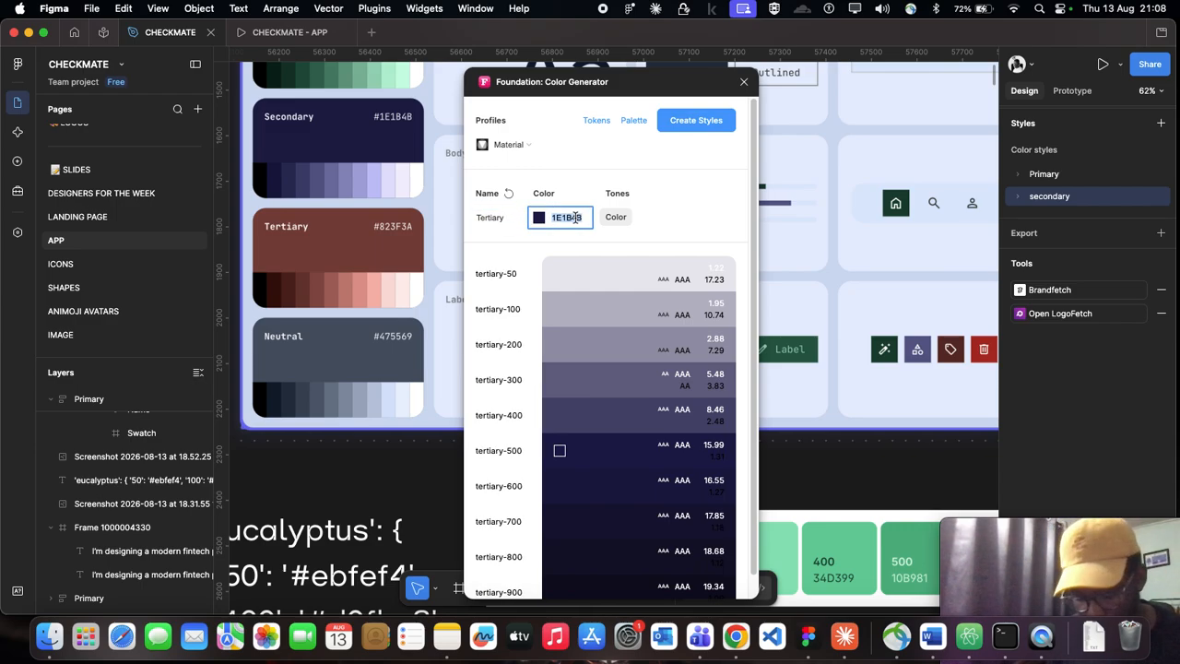
text(823)
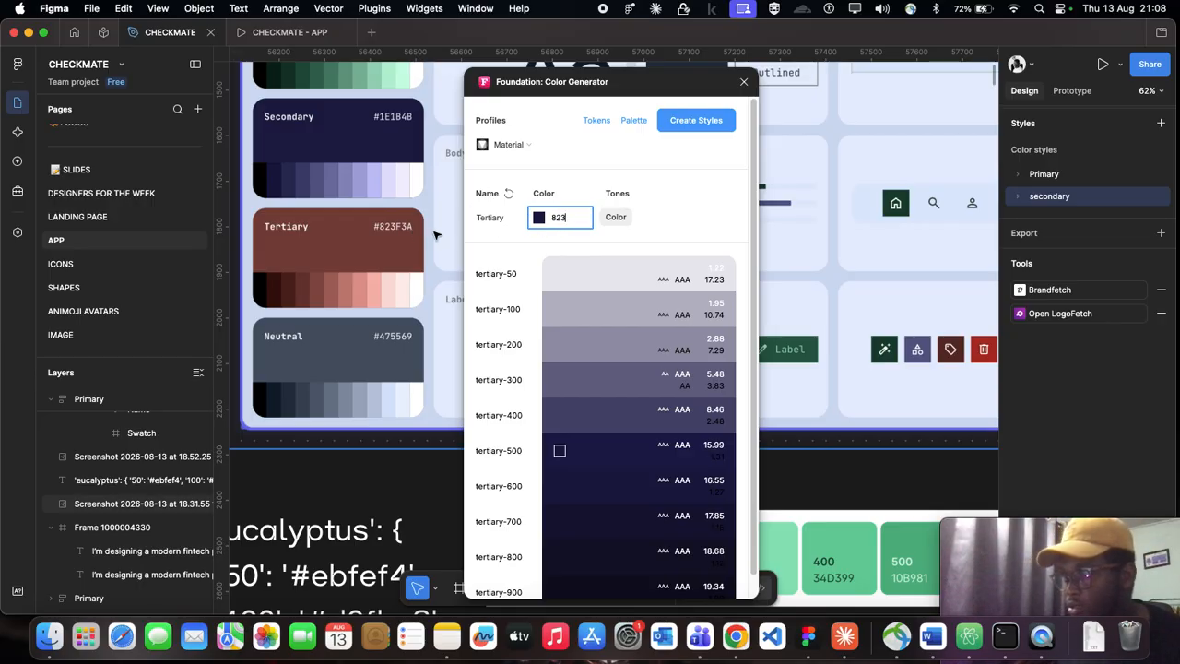
text(F)
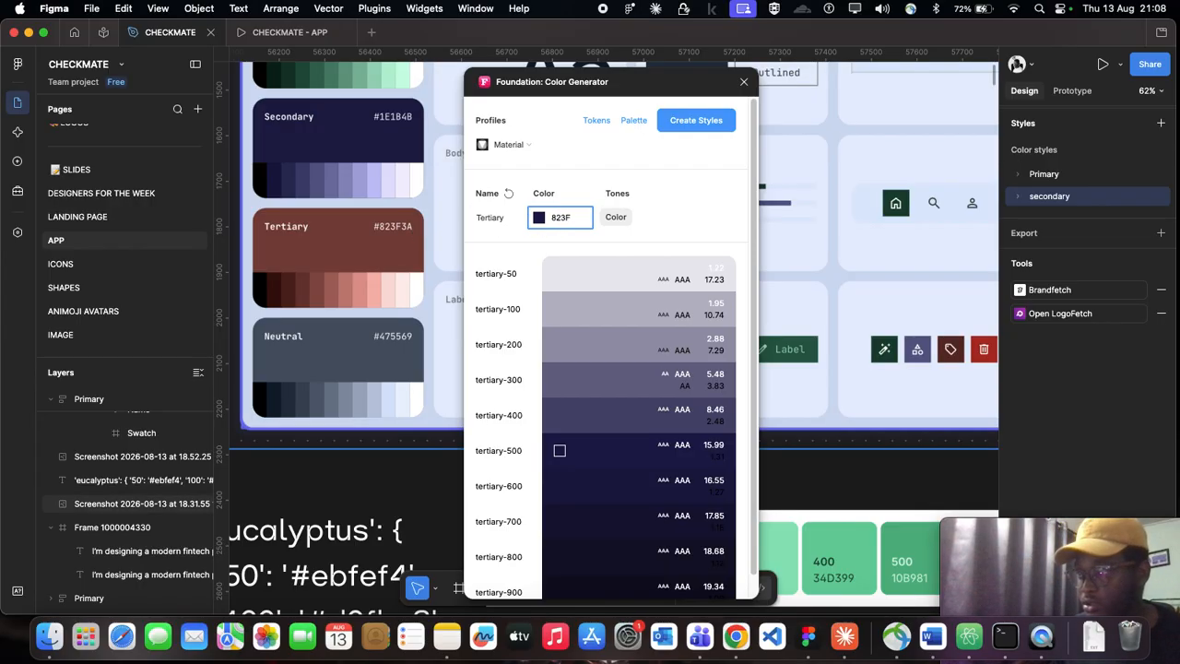
text(3A)
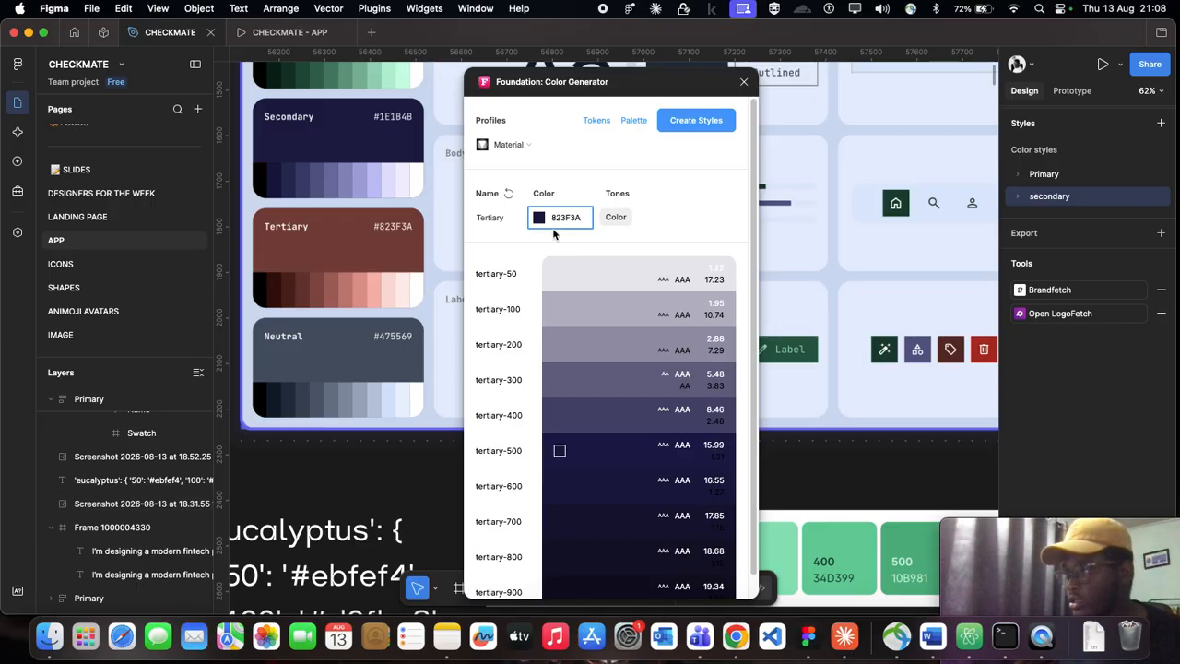
click(683, 191)
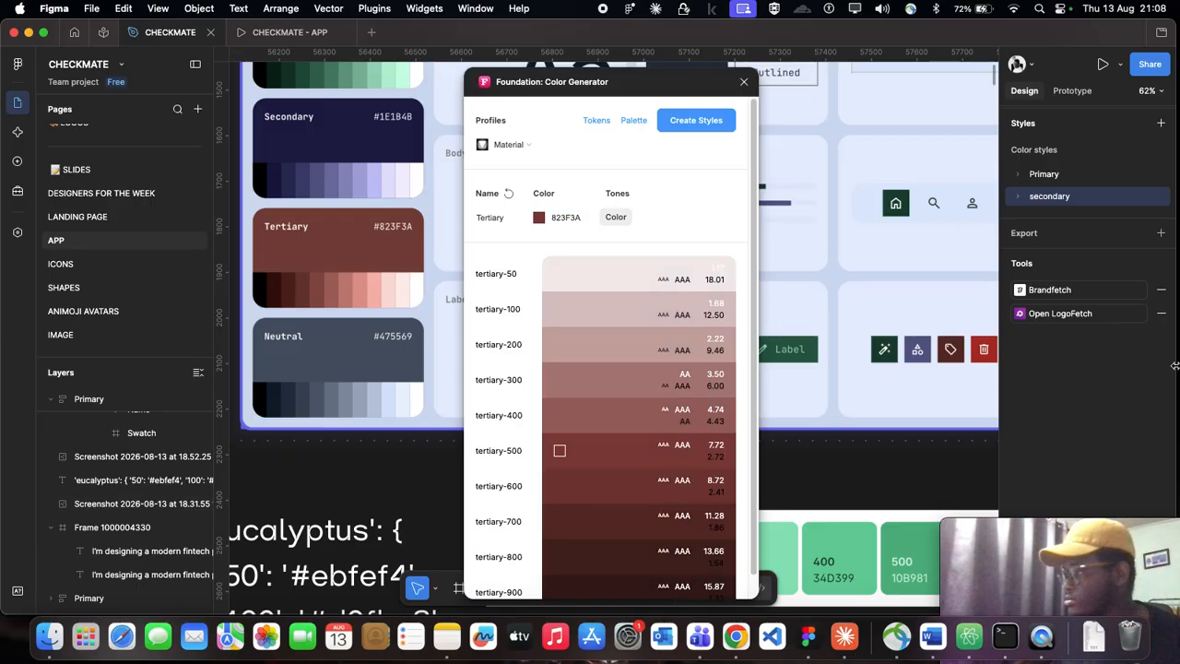
Step: Create color styles from the Tertiary scale and move the Tertiary group out of the Foundation group
click(691, 120)
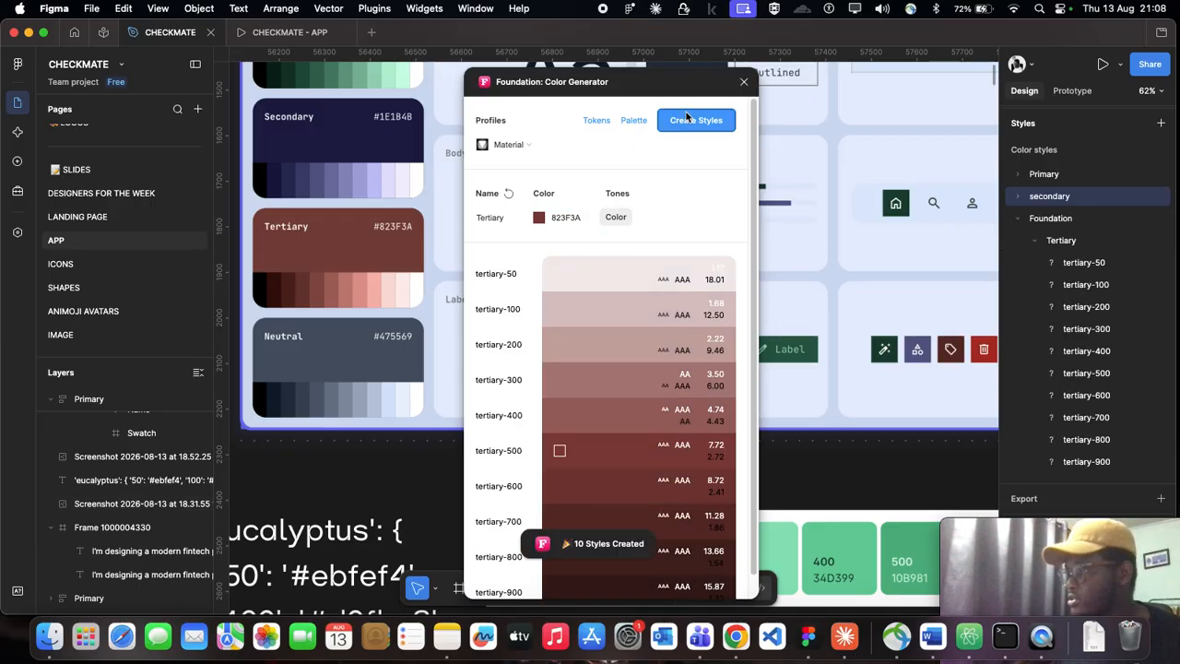
click(1057, 241)
drag(1057, 242, 1050, 218)
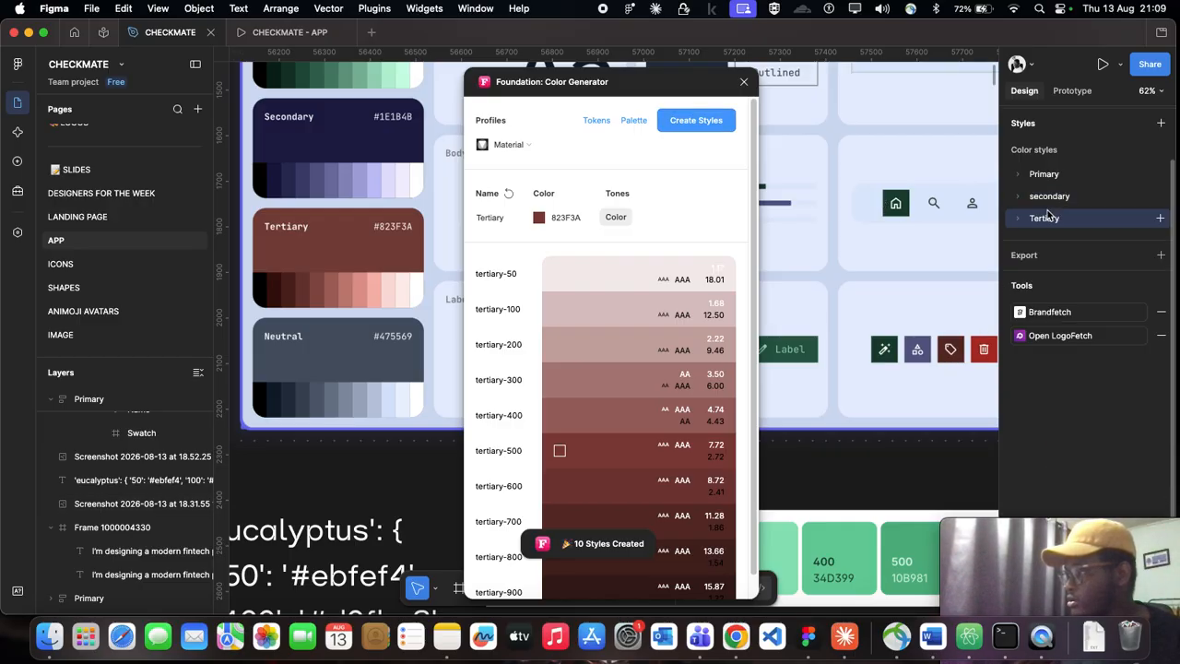
Step: Review the shades in the Primary, secondary and Tertiary color style groups, collapsing each group again
click(1020, 178)
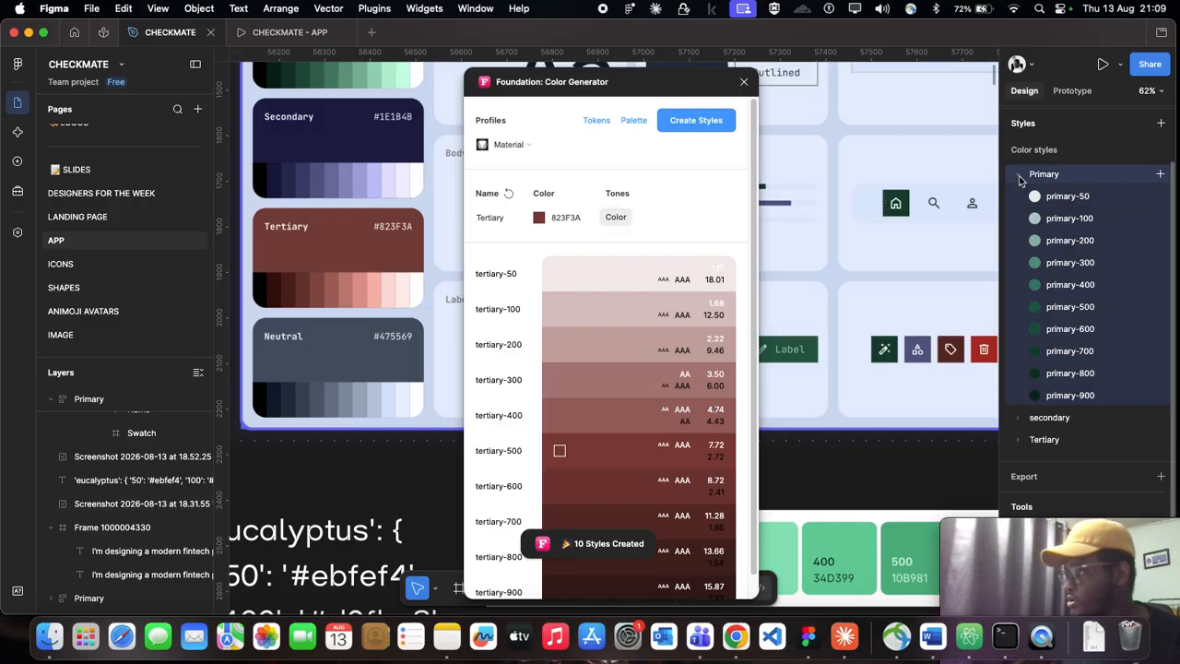
click(1020, 177)
click(1019, 199)
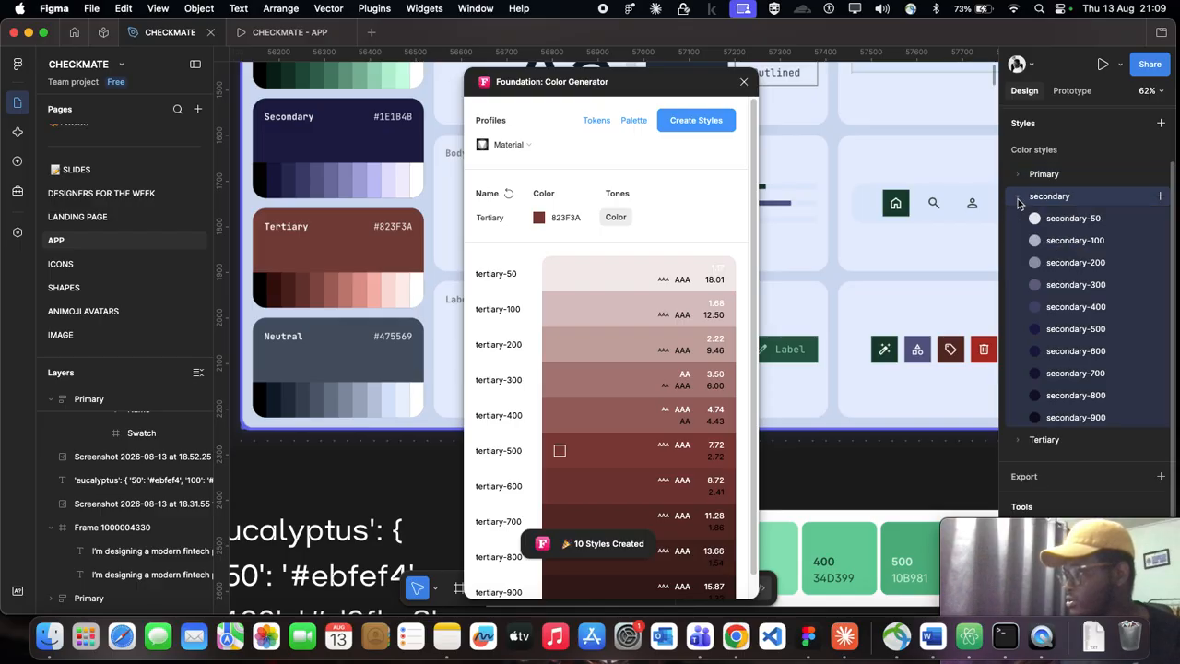
click(1020, 199)
click(1019, 218)
click(1020, 217)
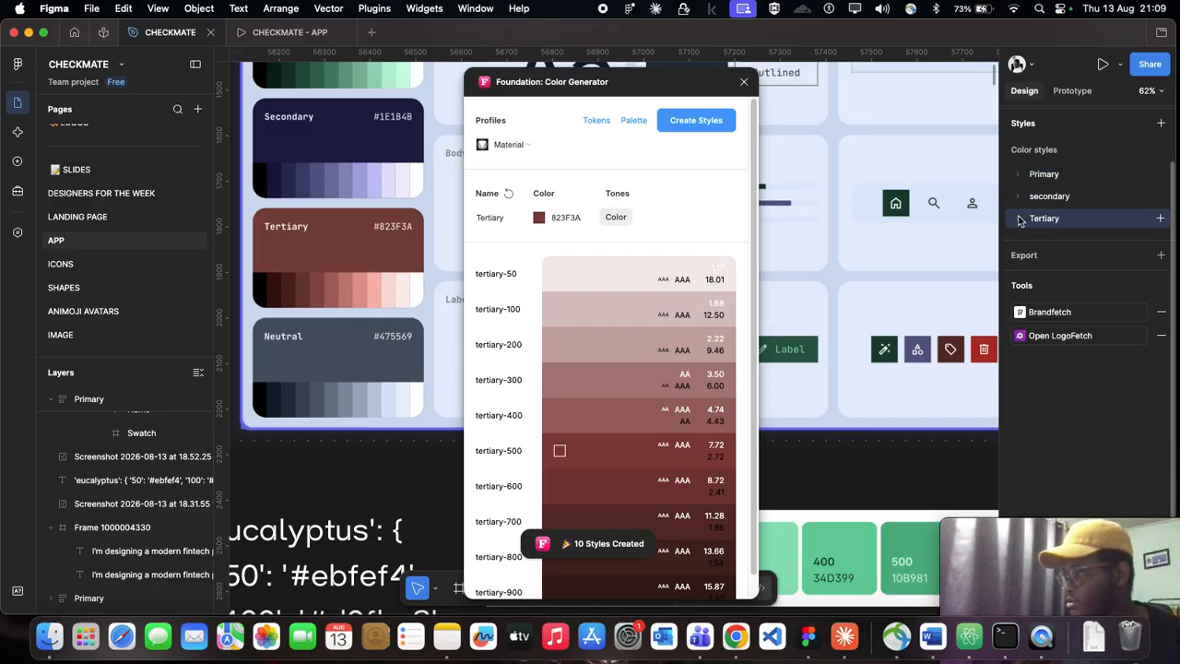
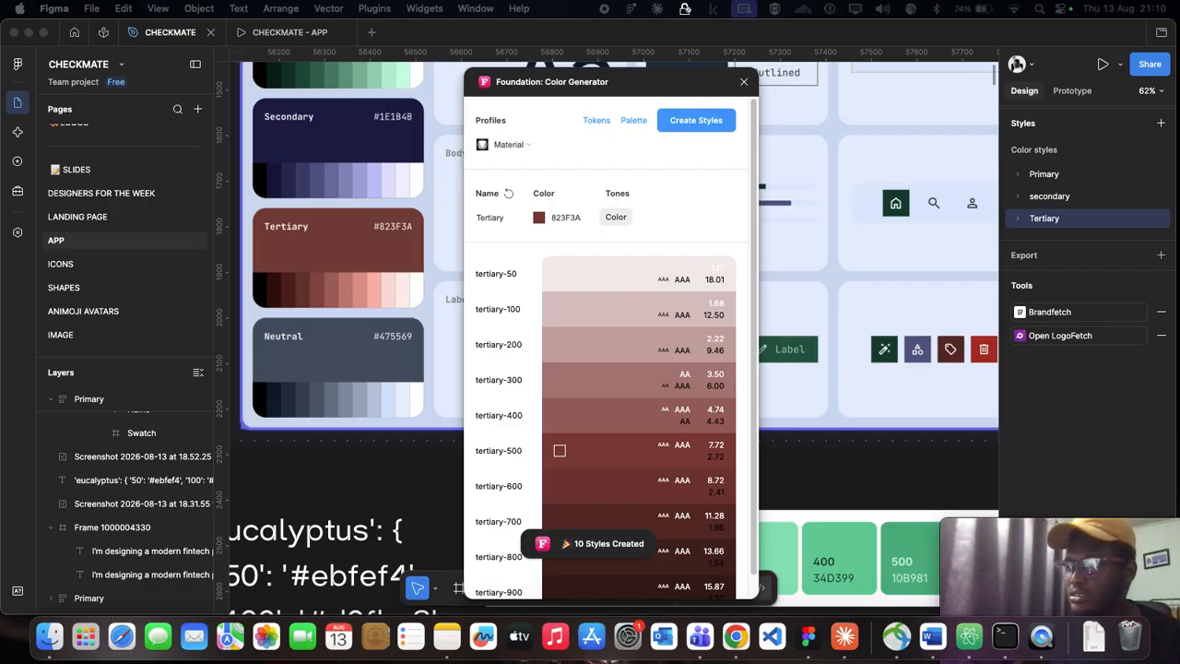
Step: Move the color generator window off the board and review the shades in the Primary color style group, collapsing it again
scroll(370, 242, up, 2)
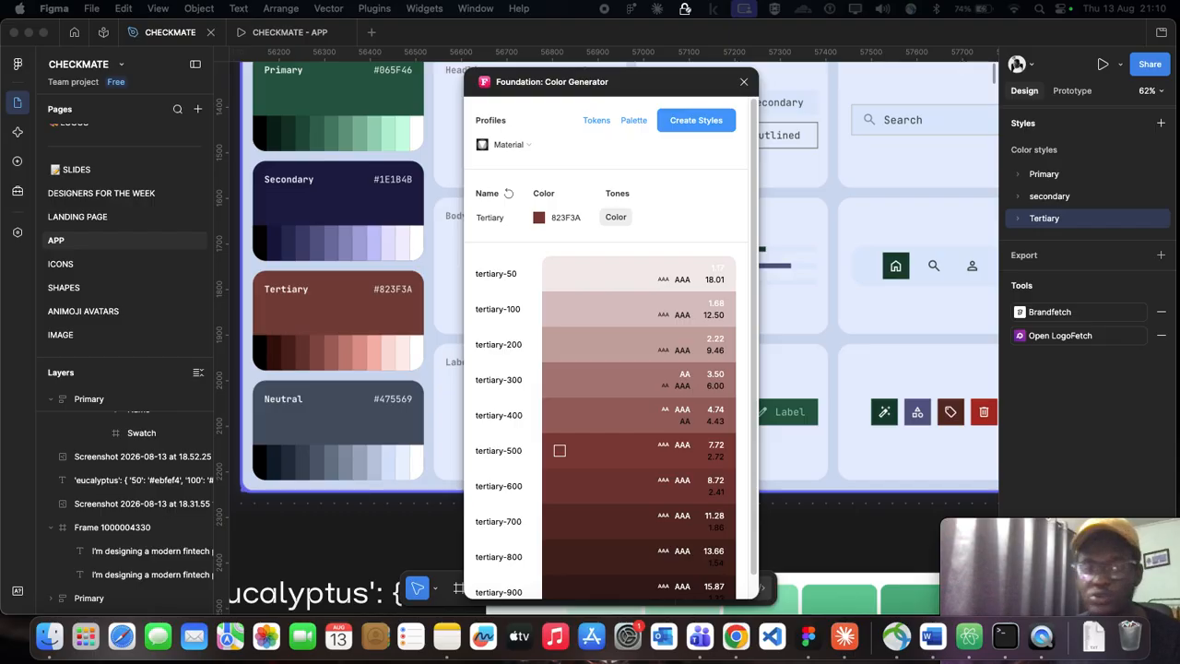
scroll(797, 292, down, 1)
click(593, 88)
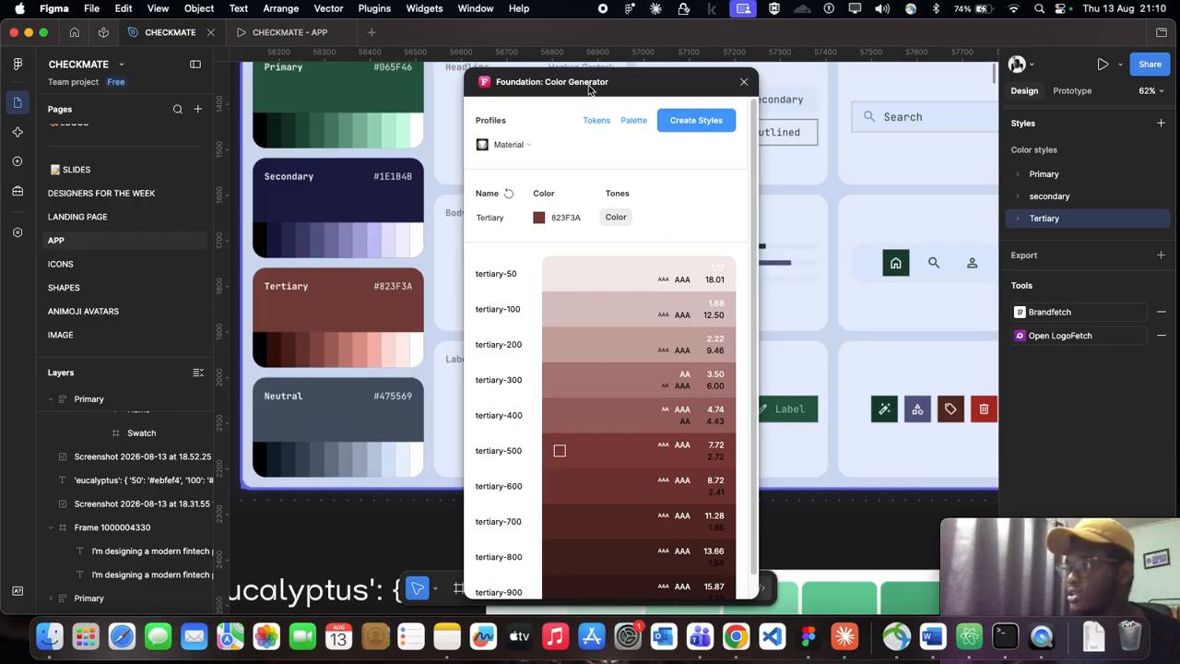
drag(589, 88, 320, 77)
scroll(735, 178, down, 5)
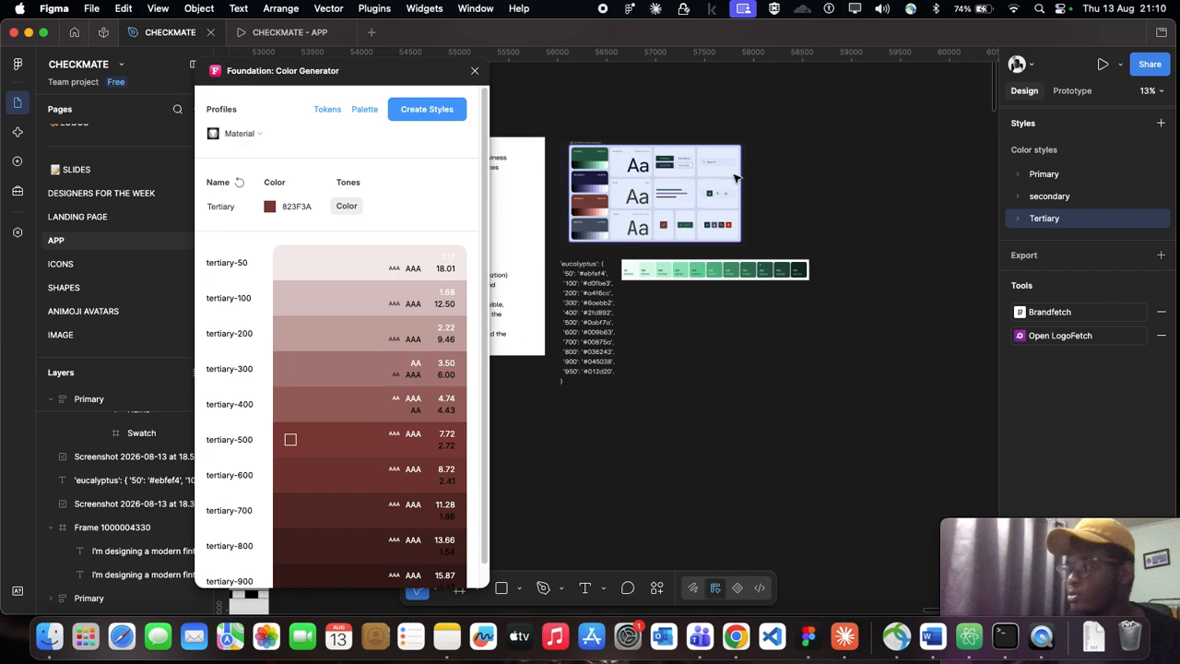
scroll(735, 178, right, 5)
scroll(780, 175, right, 2)
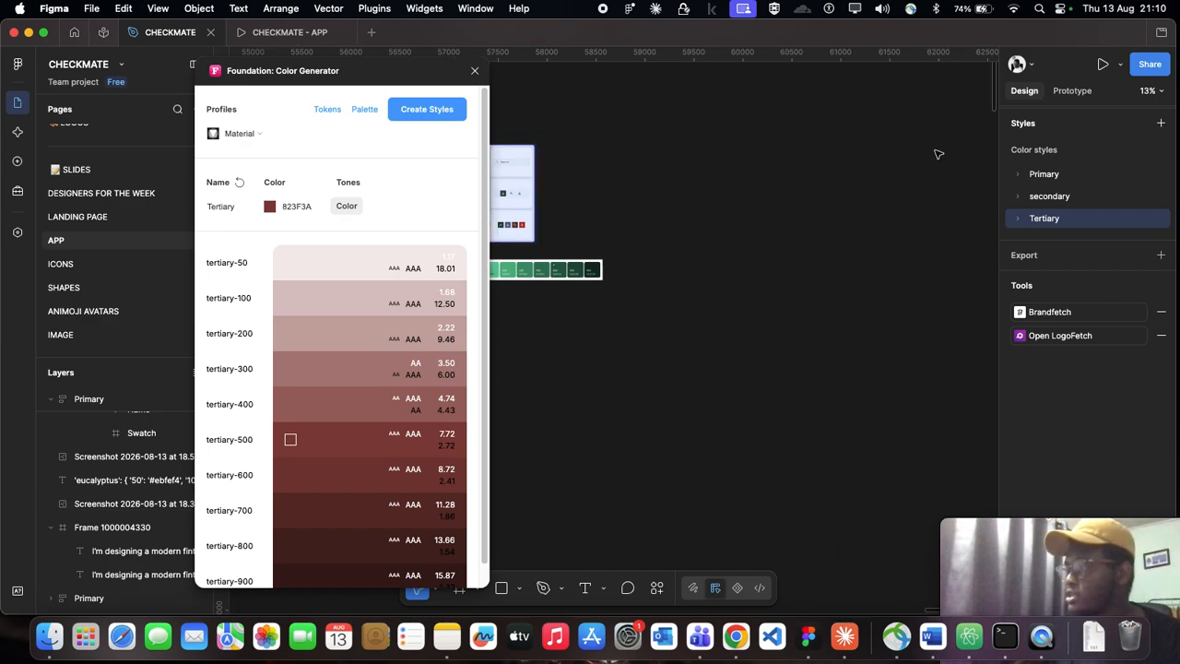
click(1054, 175)
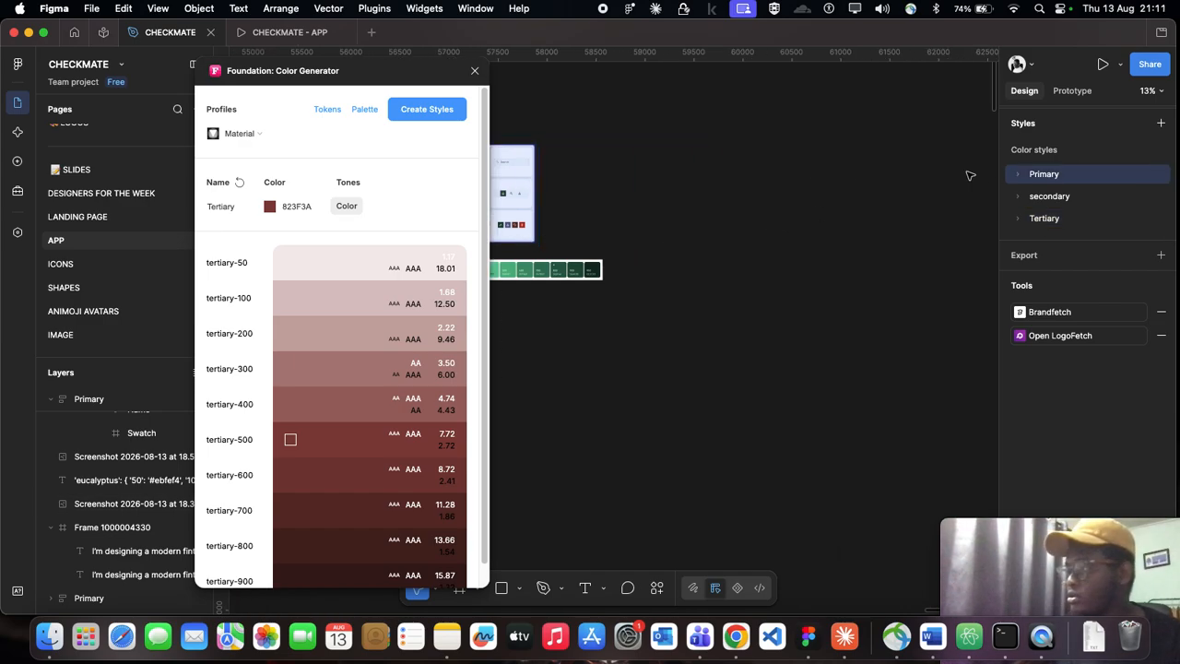
click(1020, 175)
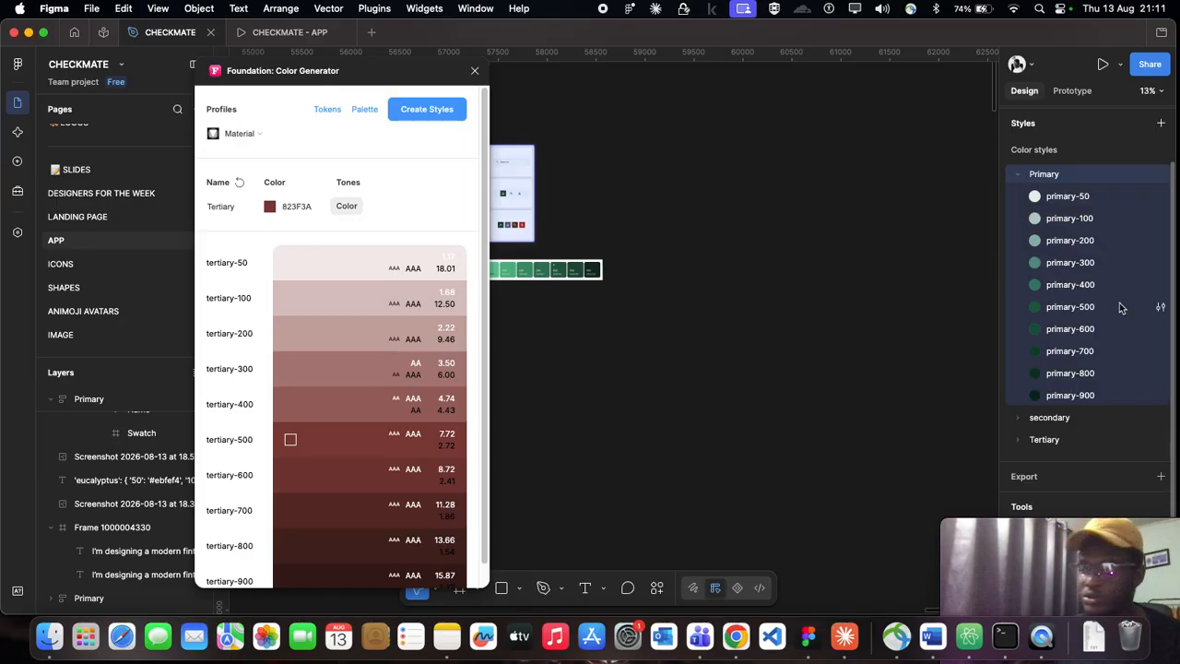
click(1020, 175)
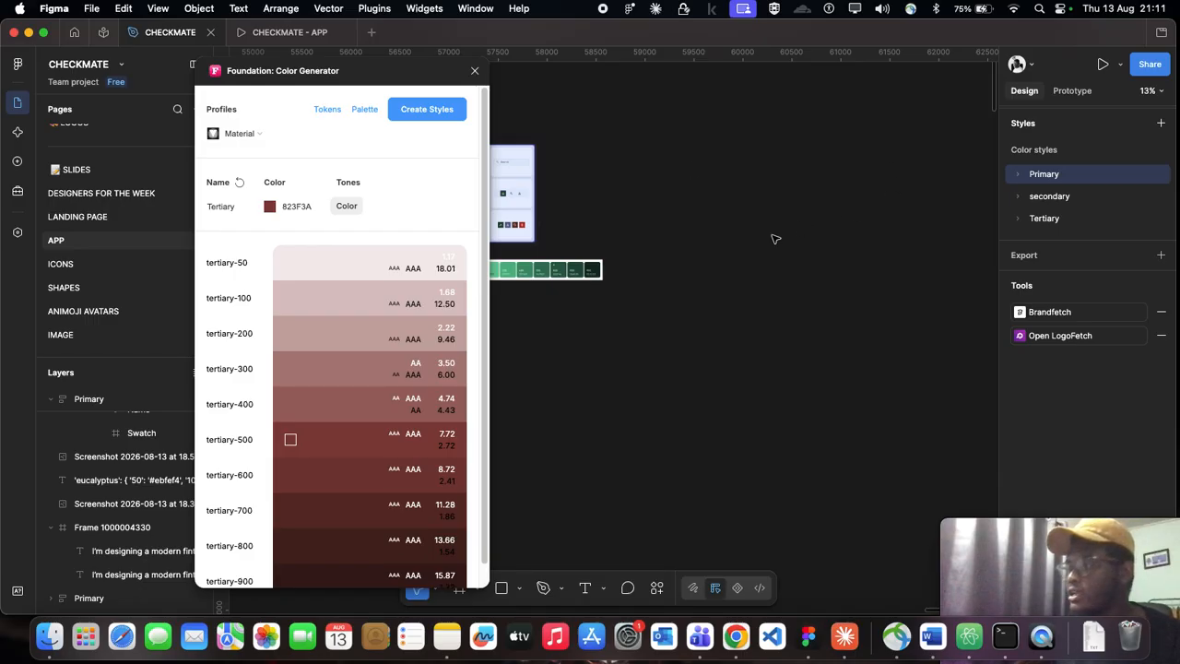
Step: Generate the Tertiary palette card from the color generator and place it beside the Primary palette card on the canvas
scroll(787, 235, down, 5)
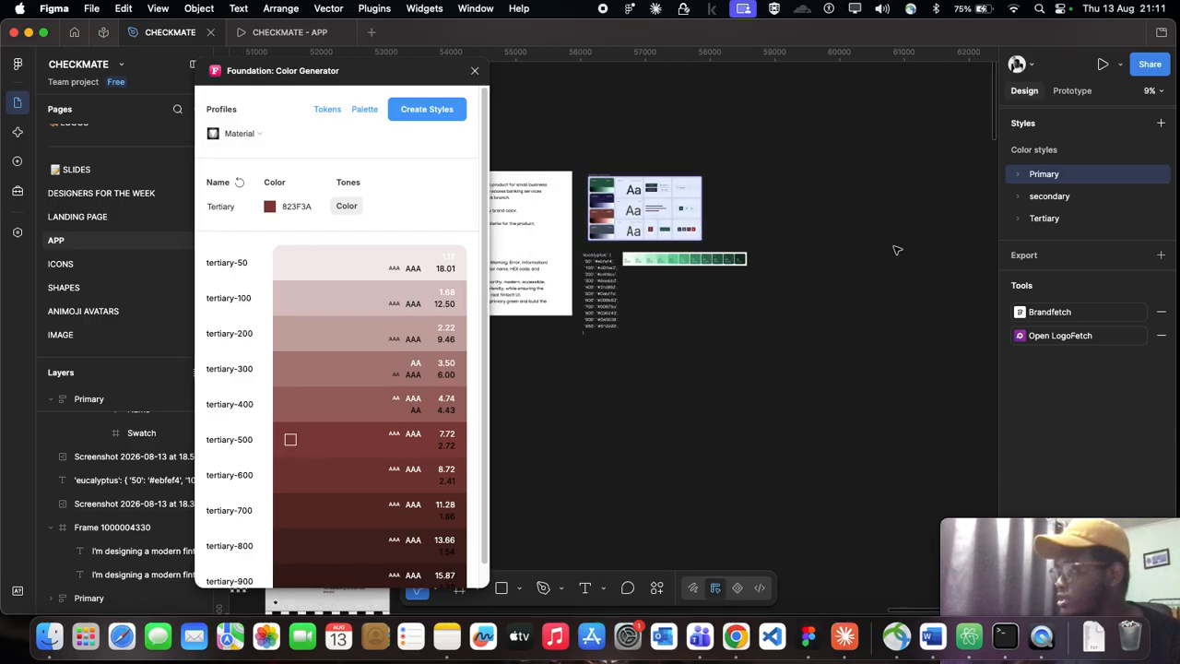
scroll(824, 247, right, 4)
drag(356, 80, 221, 71)
scroll(679, 198, left, 8)
scroll(679, 197, left, 5)
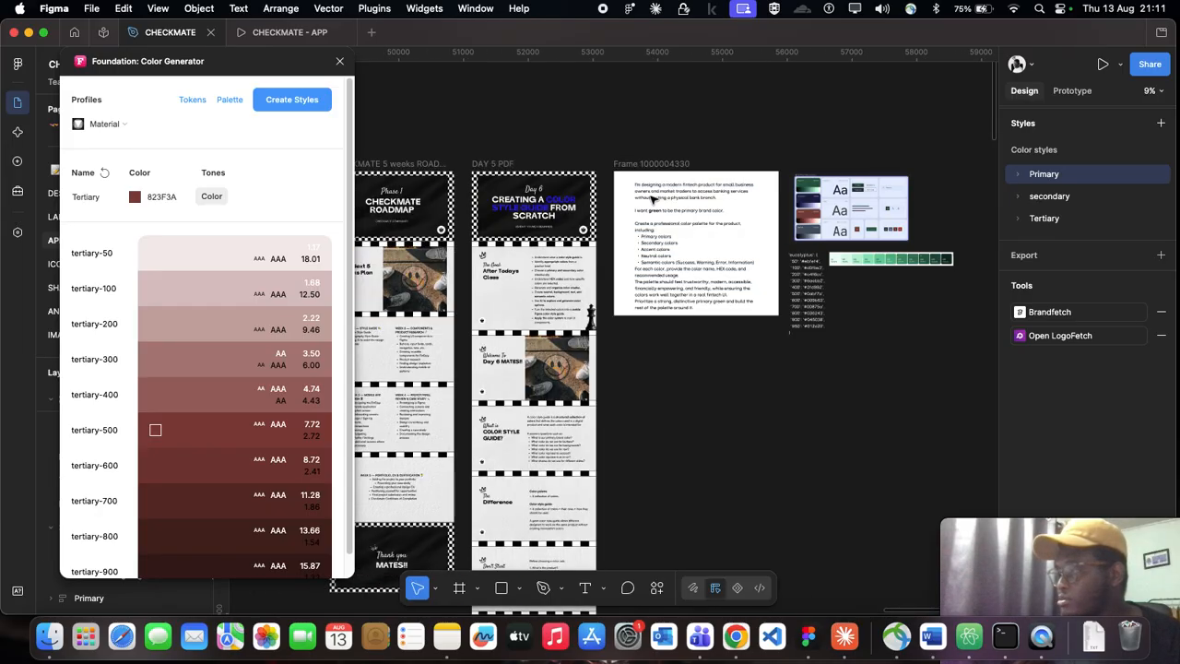
scroll(694, 245, down, 5)
scroll(630, 230, left, 20)
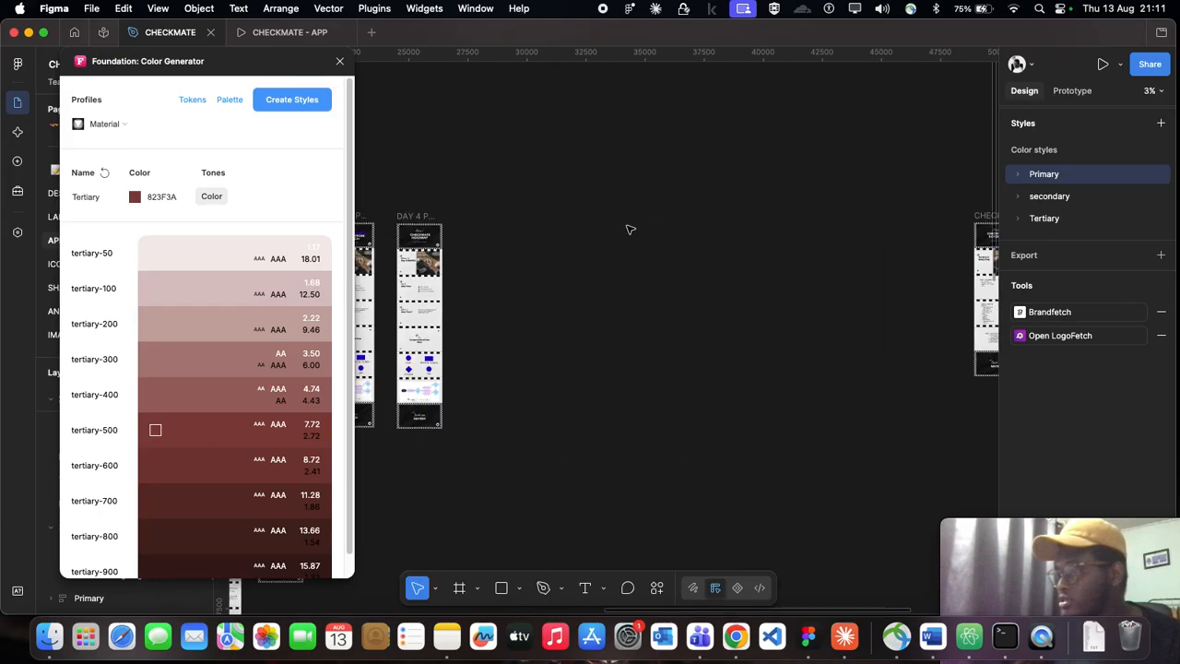
scroll(601, 205, up, 5)
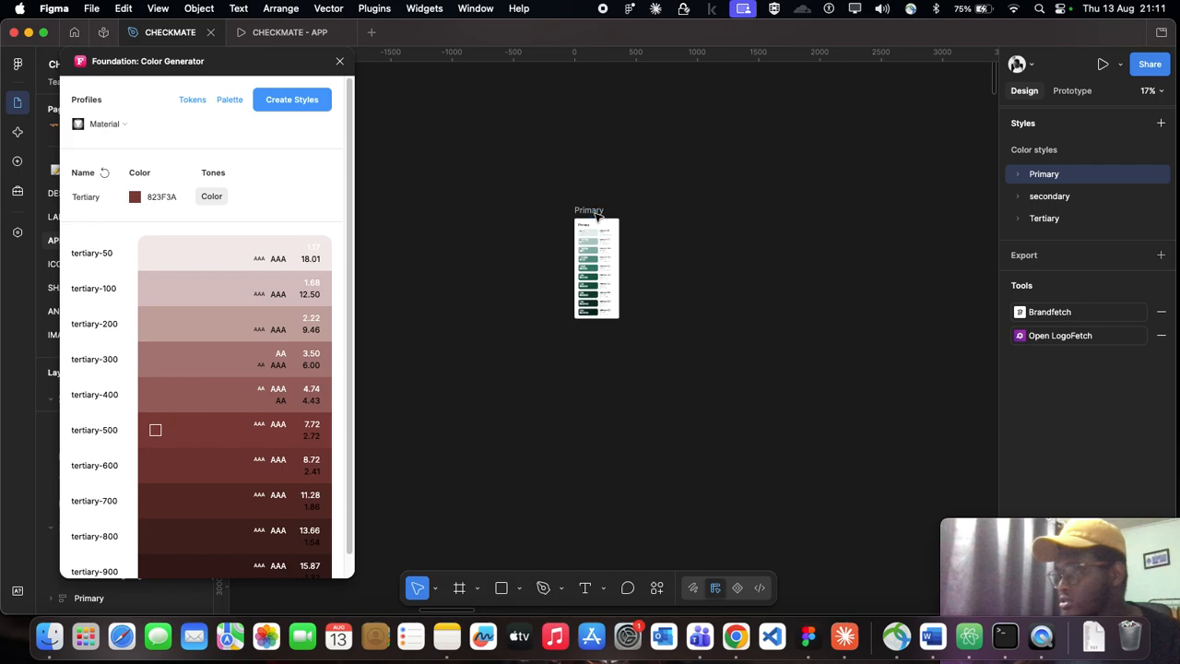
scroll(581, 217, up, 5)
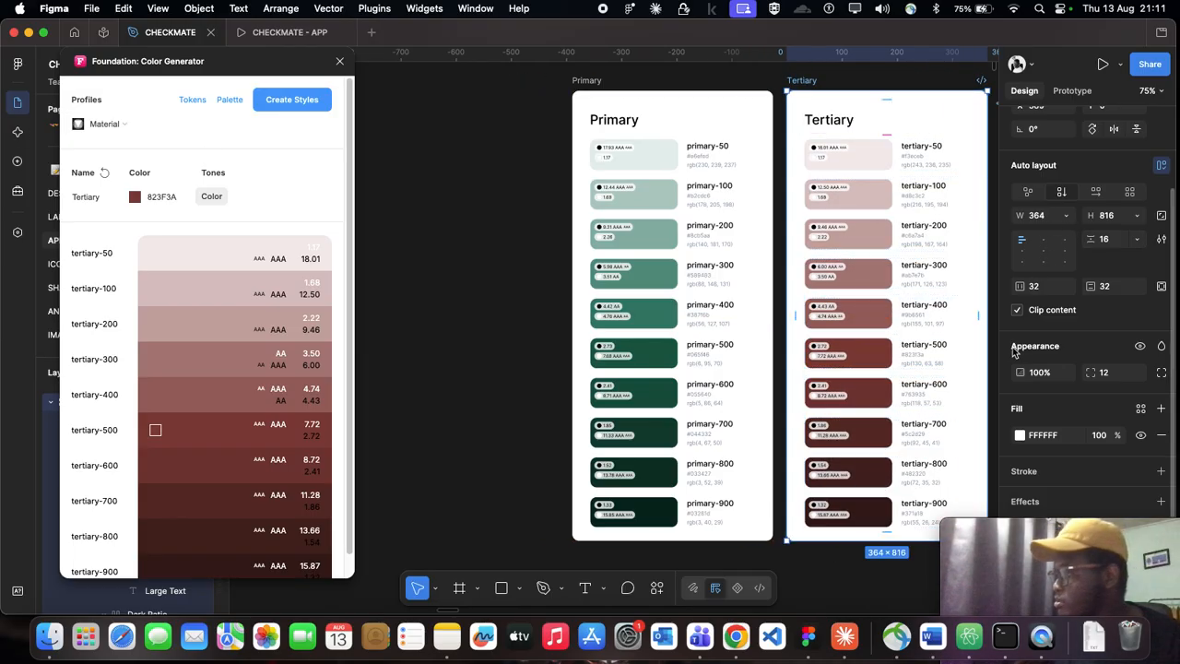
Step: Set the generator's base color to 1E1B4B, the hex code on the board's Secondary card
scroll(853, 255, right, 5)
scroll(850, 254, down, 10)
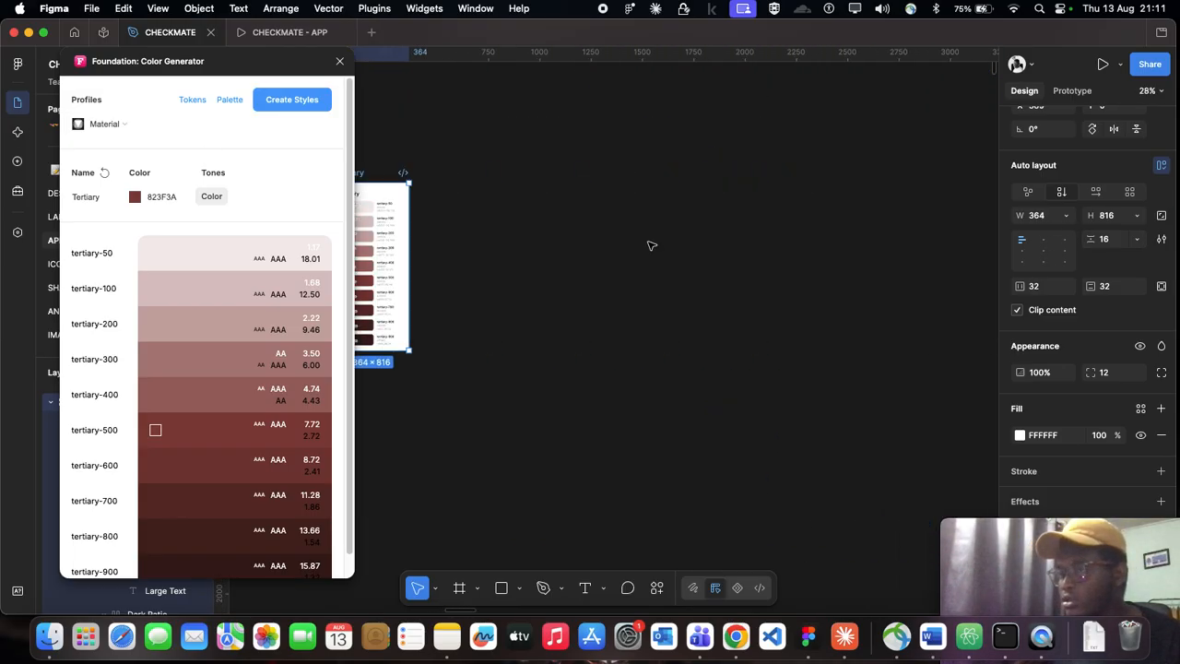
scroll(796, 239, right, 20)
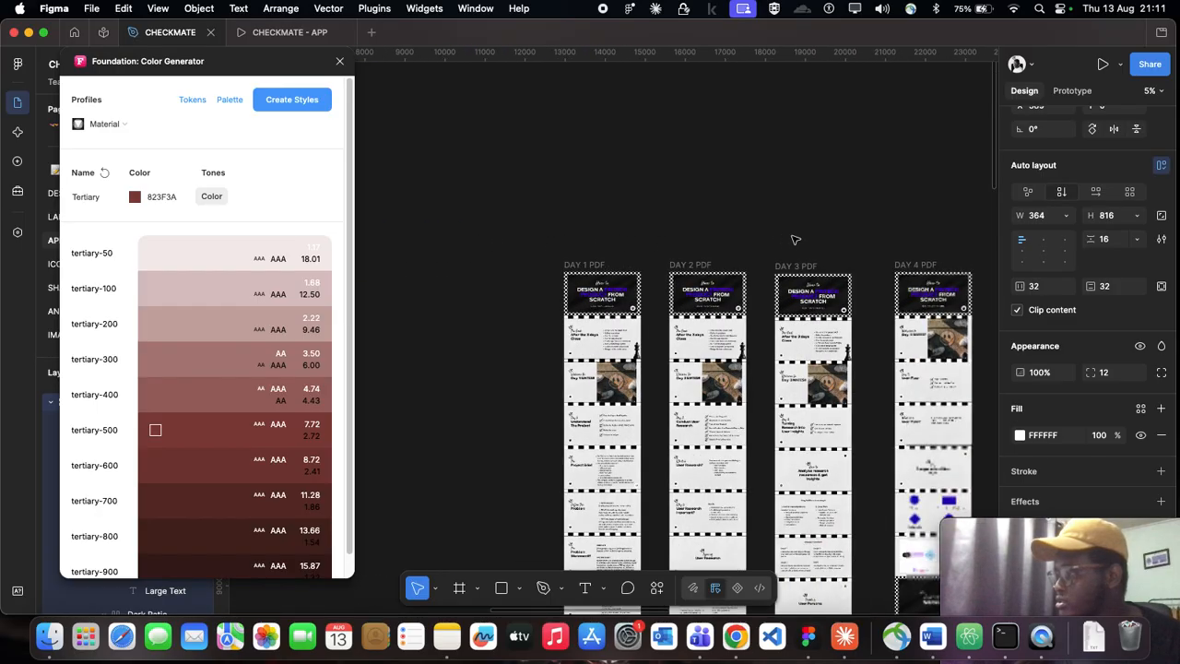
scroll(640, 369, right, 20)
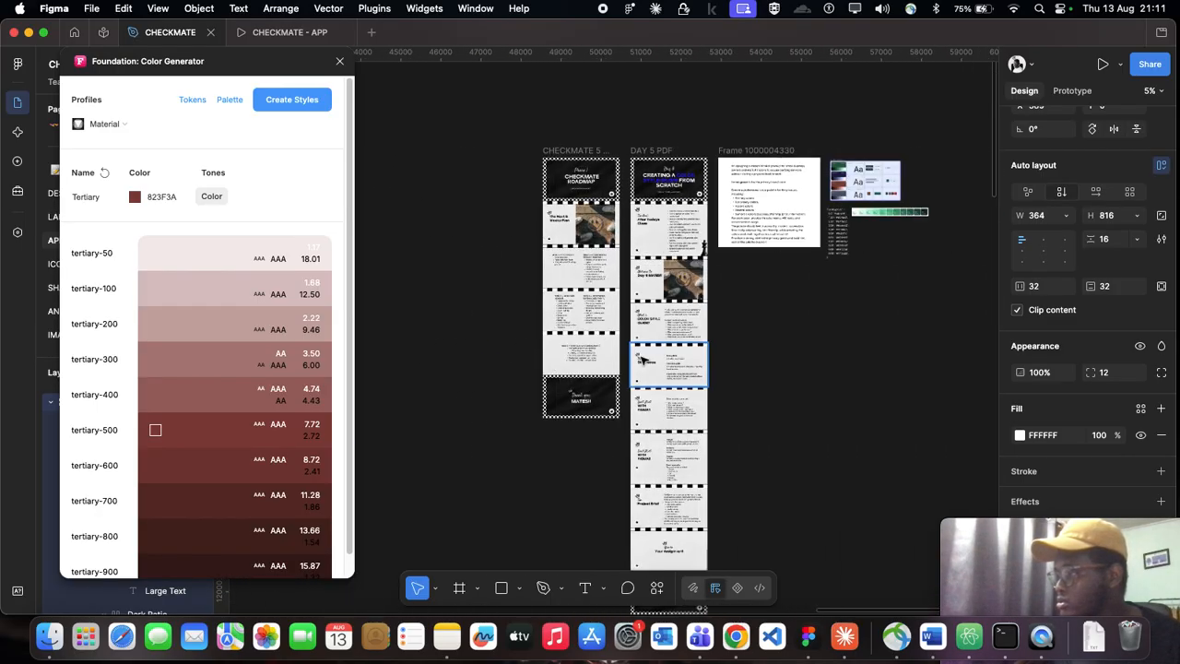
scroll(792, 180, up, 10)
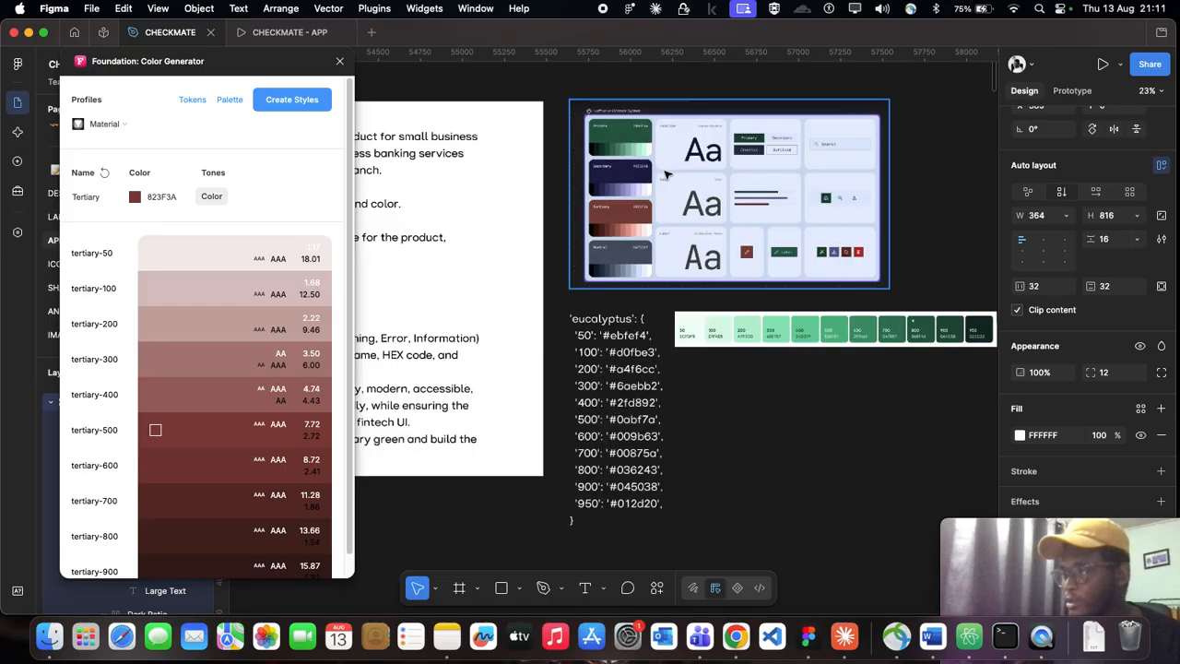
scroll(623, 166, up, 8)
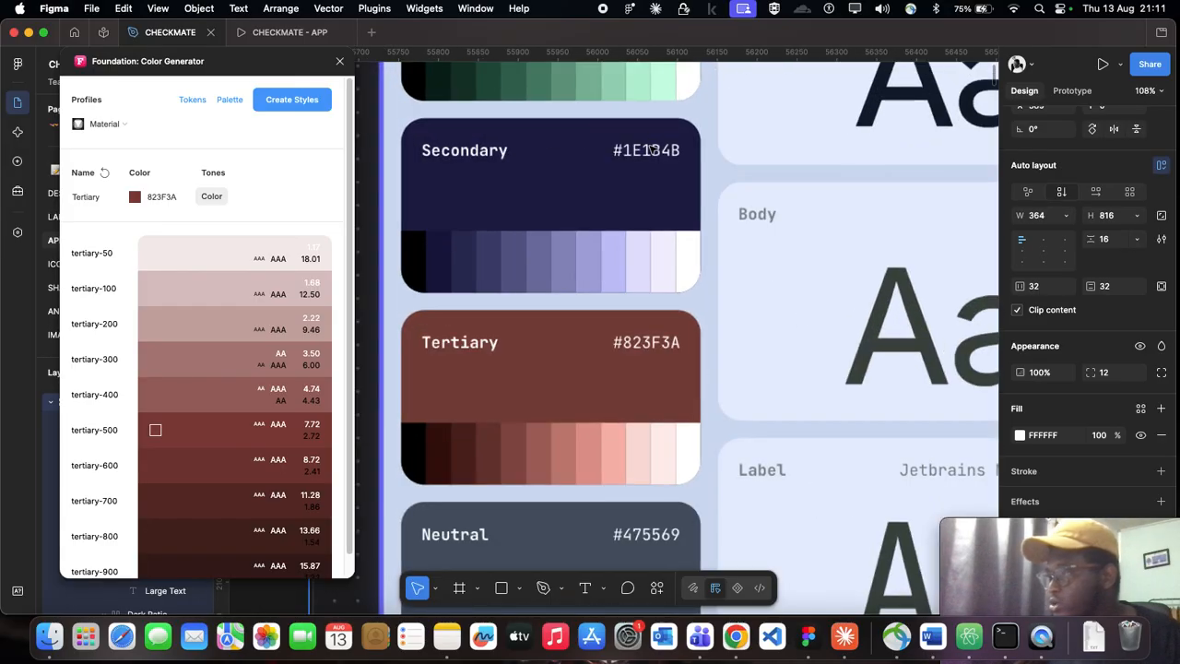
click(161, 197)
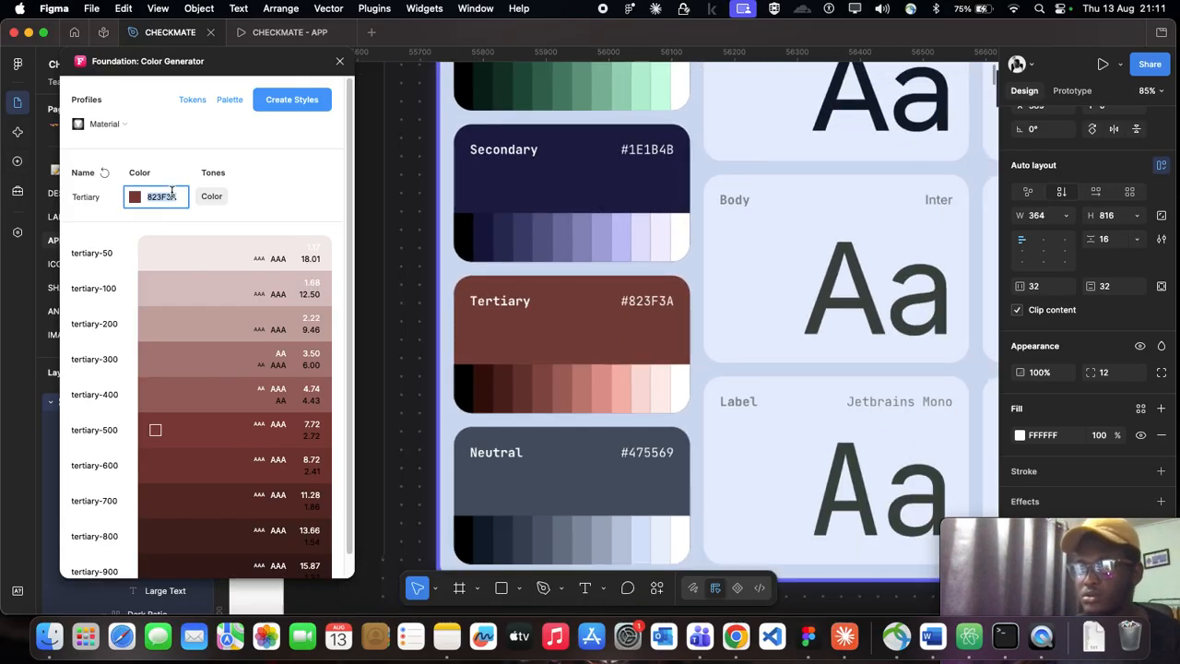
text(1E1)
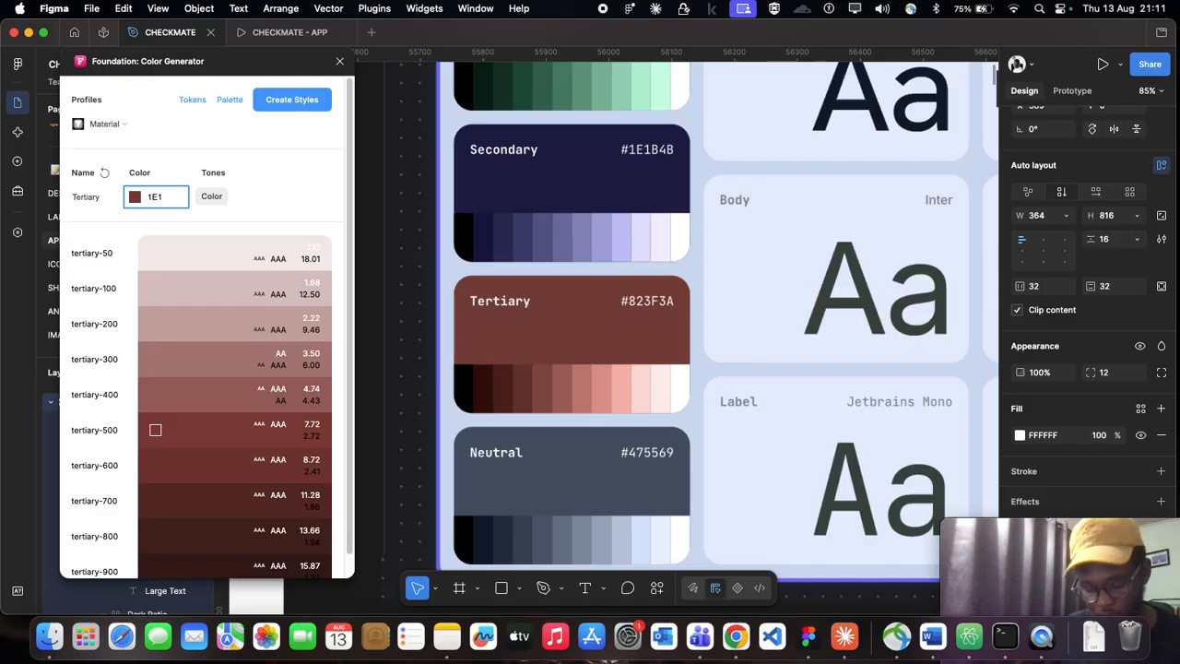
text(B4B)
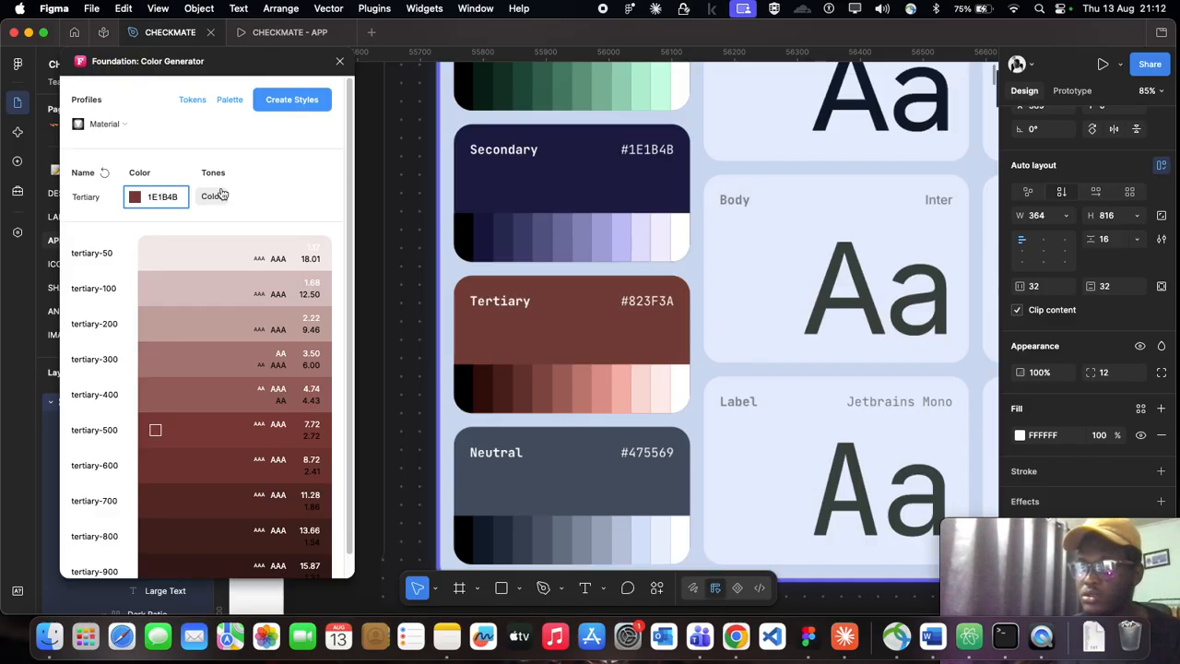
click(280, 197)
Step: Create color styles from the 1E1B4B scale and generate its palette card on the canvas
click(286, 103)
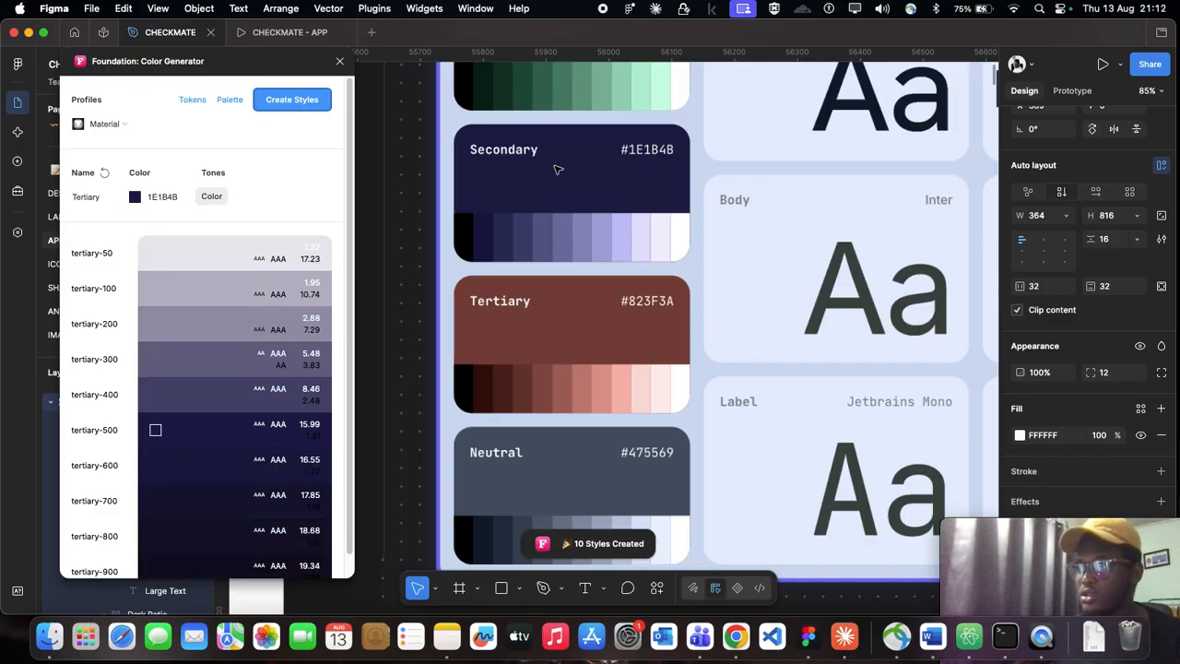
scroll(1106, 303, down, 1)
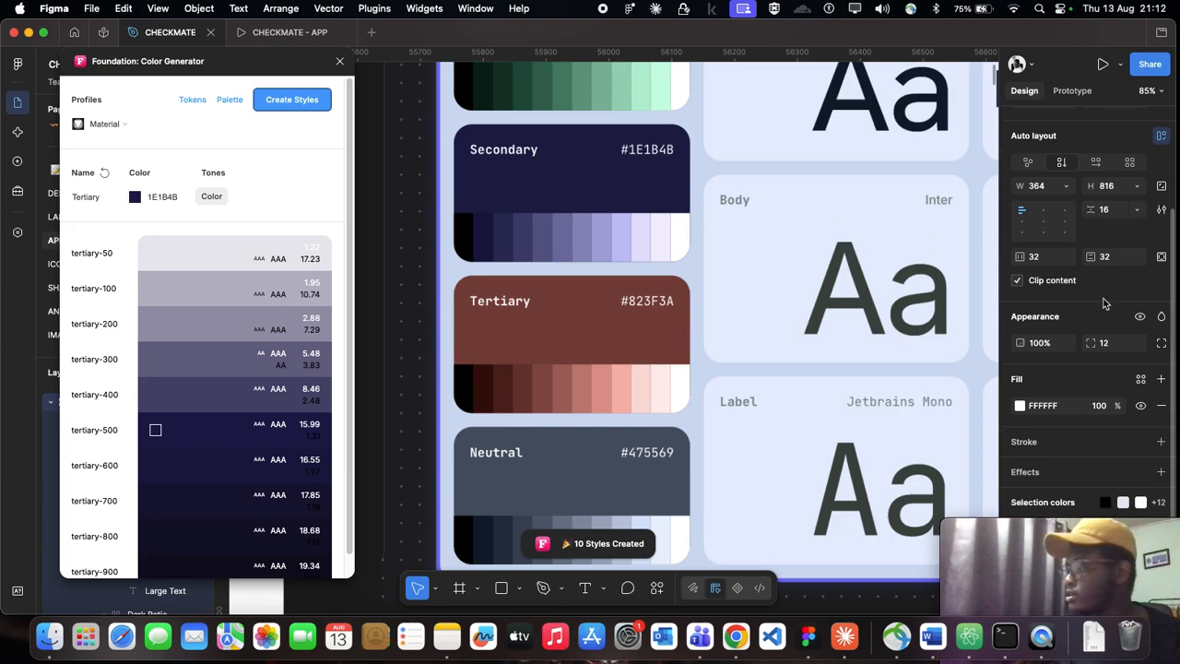
drag(1061, 526, 1065, 573)
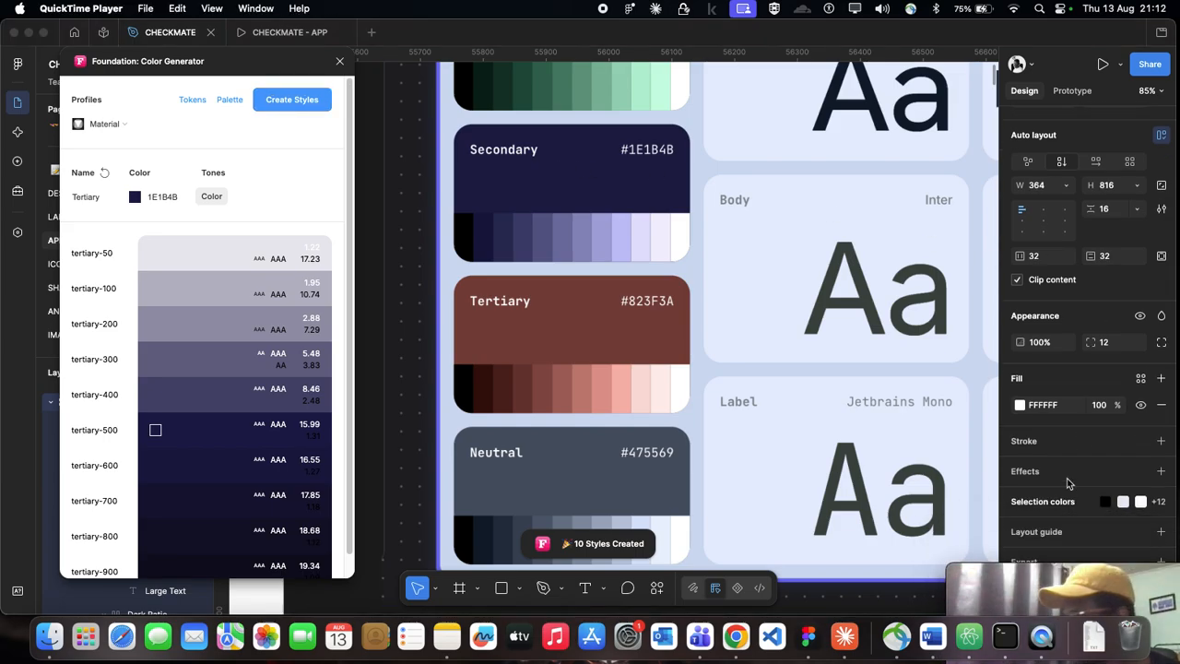
click(892, 432)
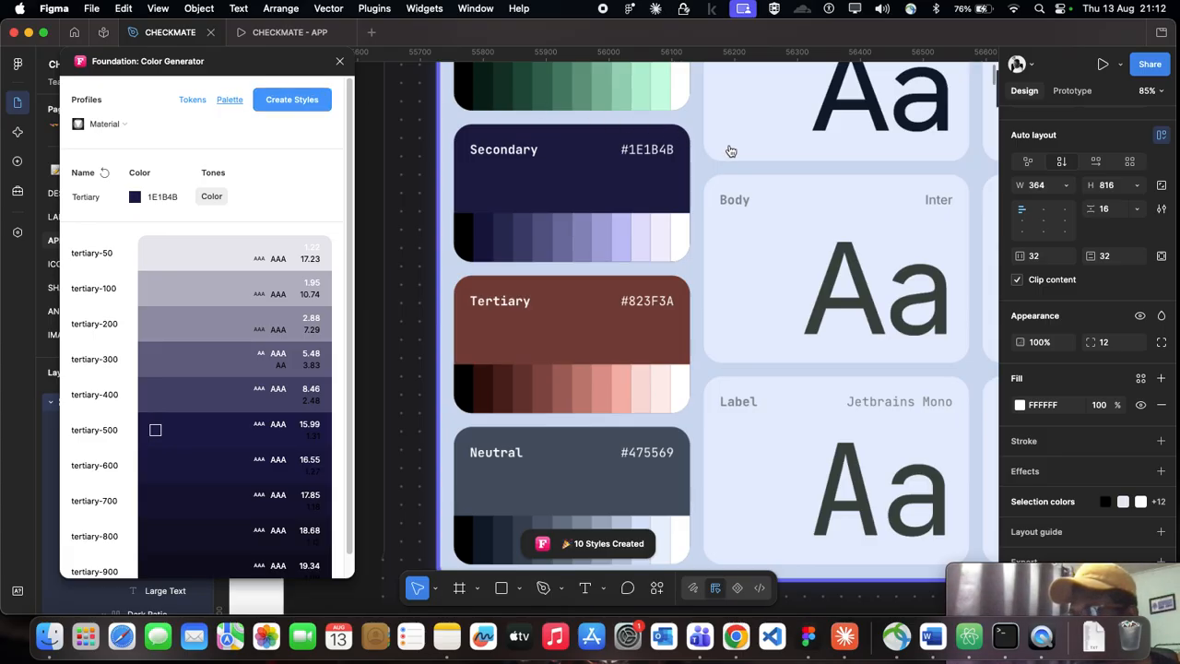
Step: Place the new navy palette card on the far side of the Tertiary card and rename its frame Secondary
key(shift+2)
scroll(673, 120, down, 5)
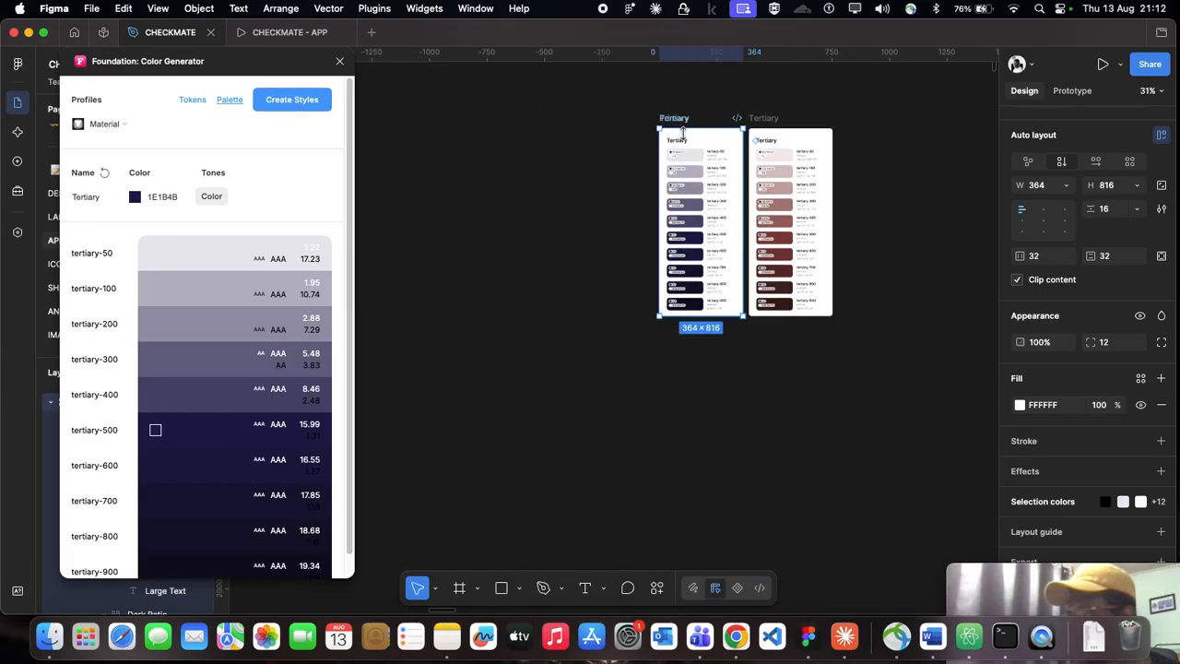
drag(673, 119, 858, 118)
scroll(858, 118, up, 3)
text(Second)
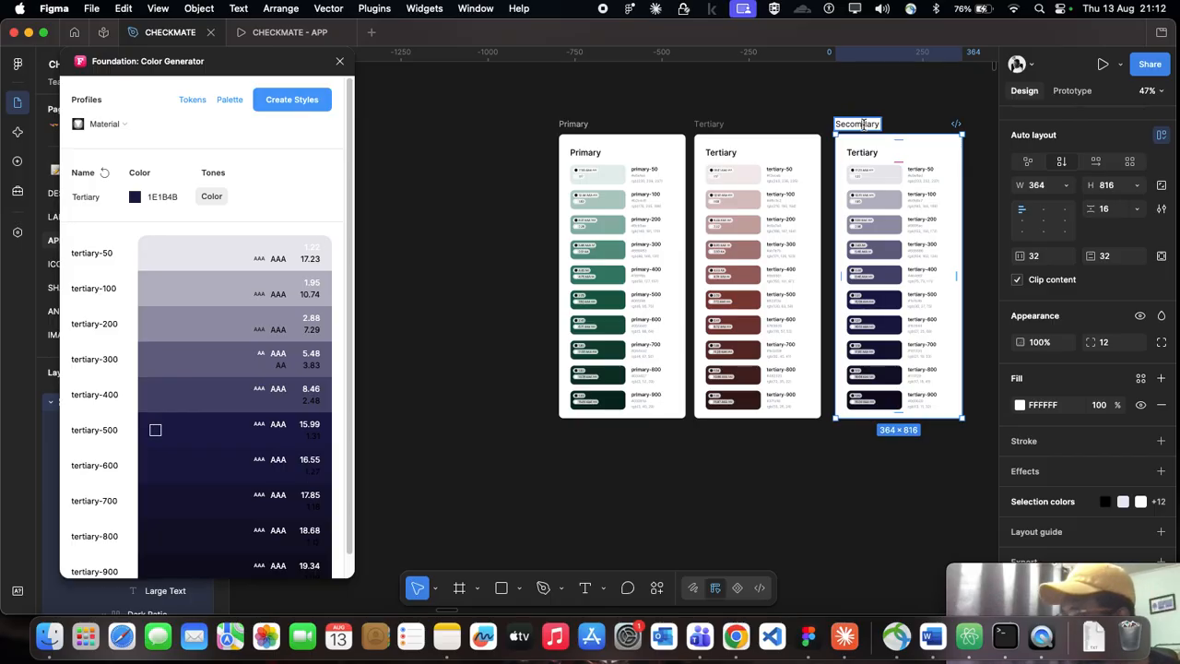
key(BackSpace)
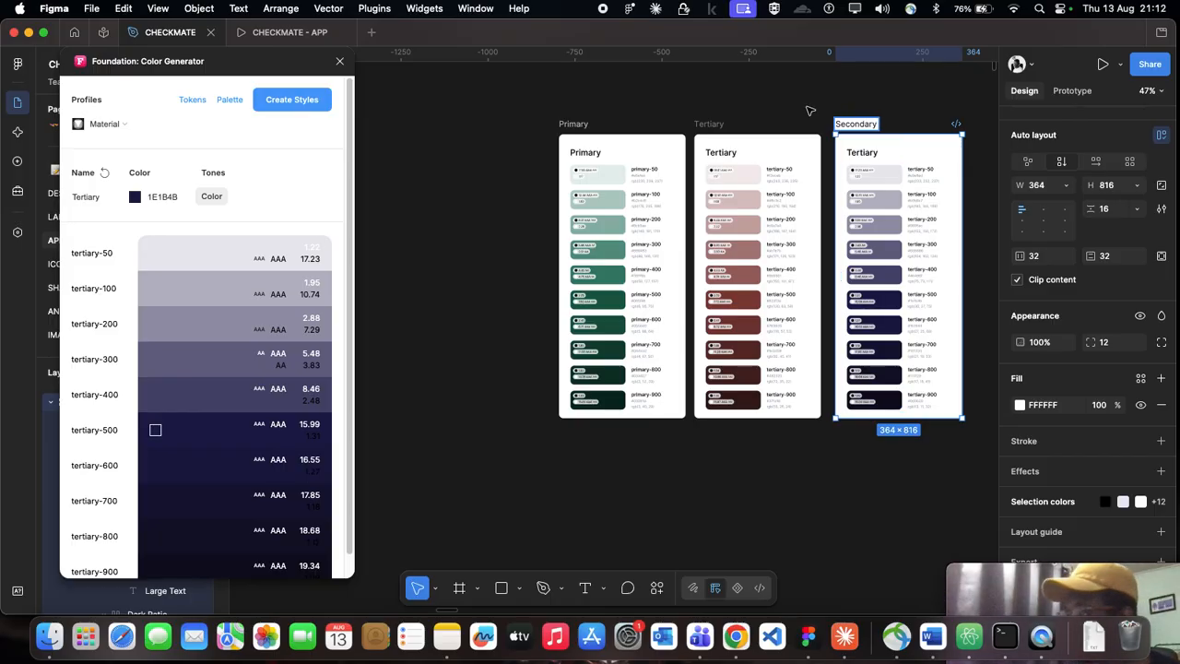
Step: Reorder the palette cards in one evenly spaced row as Primary, Secondary, Tertiary
click(771, 102)
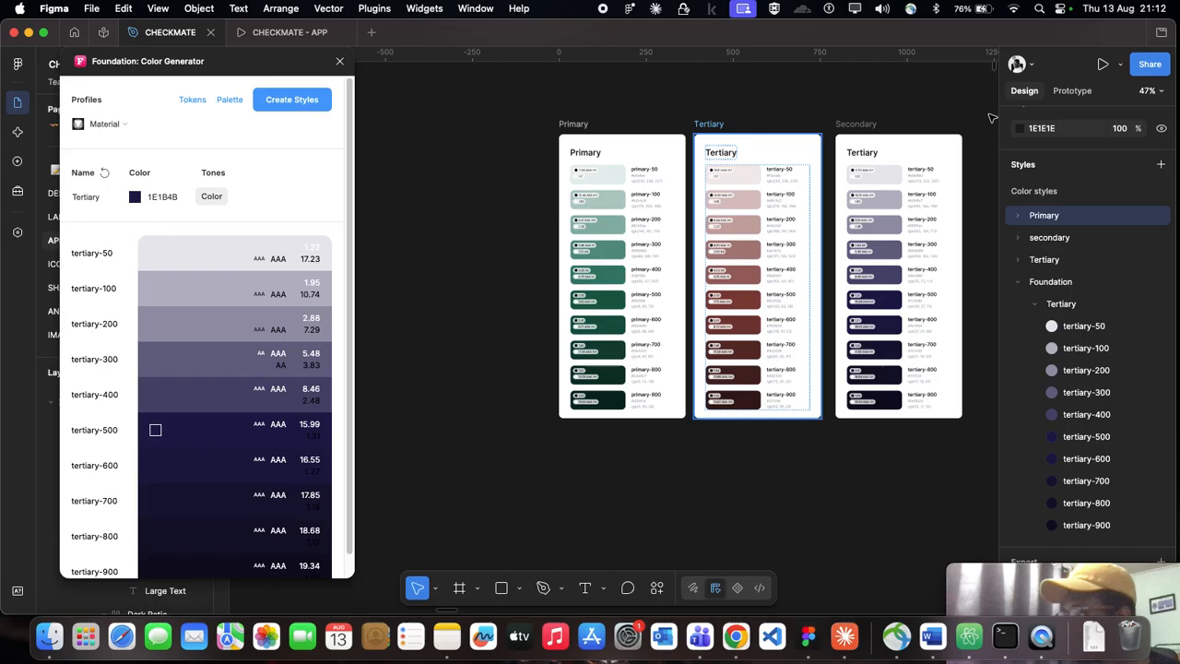
drag(701, 125, 989, 113)
drag(865, 122, 727, 120)
scroll(850, 113, right, 2)
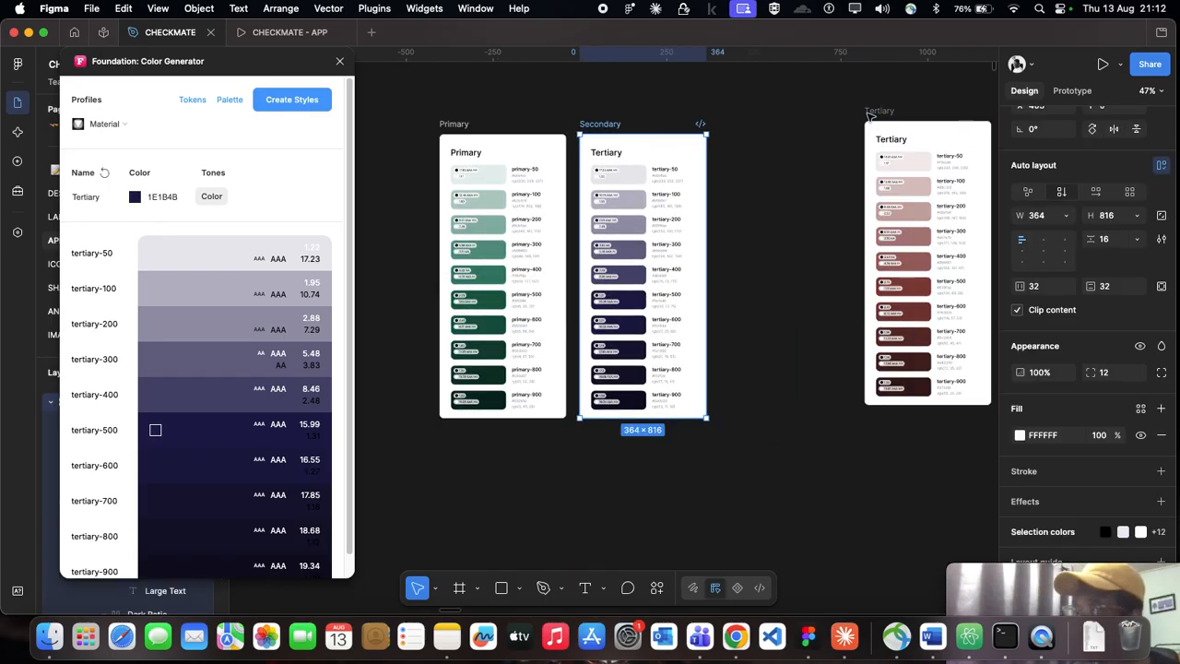
drag(886, 112, 744, 127)
click(739, 114)
Step: Examine the row of Primary, Secondary and Tertiary palette cards and the canvas area beyond it
scroll(424, 280, right, 5)
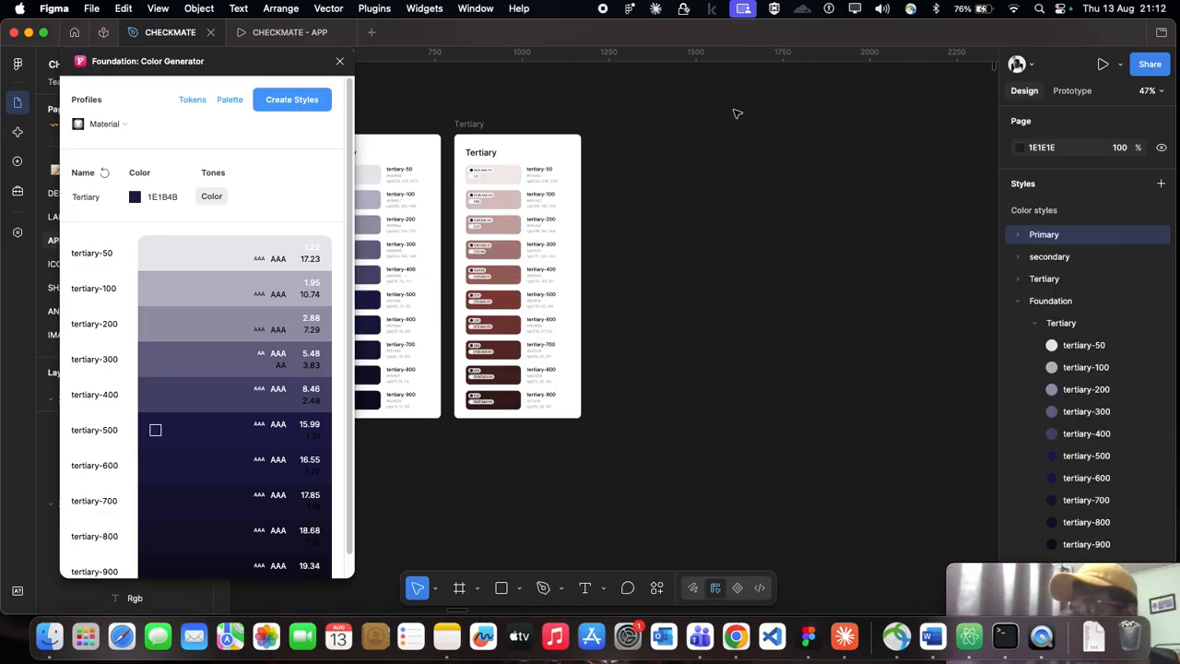
scroll(424, 280, up, 3)
scroll(680, 208, down, 5)
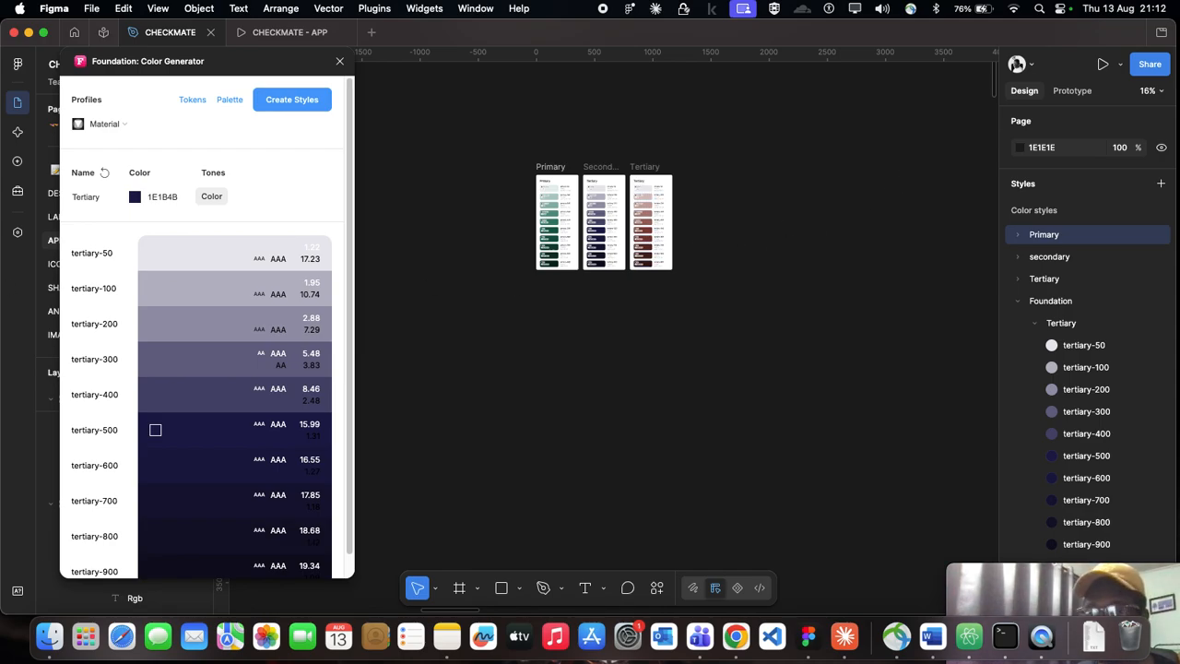
scroll(525, 203, up, 5)
scroll(525, 205, right, 5)
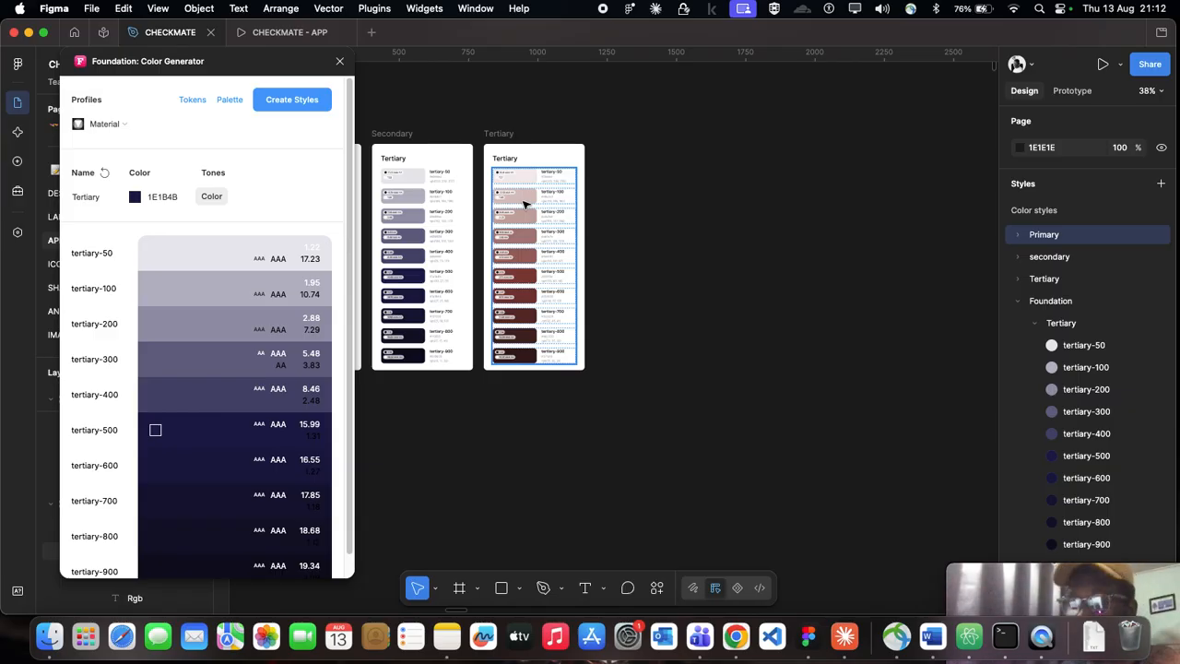
scroll(606, 206, down, 4)
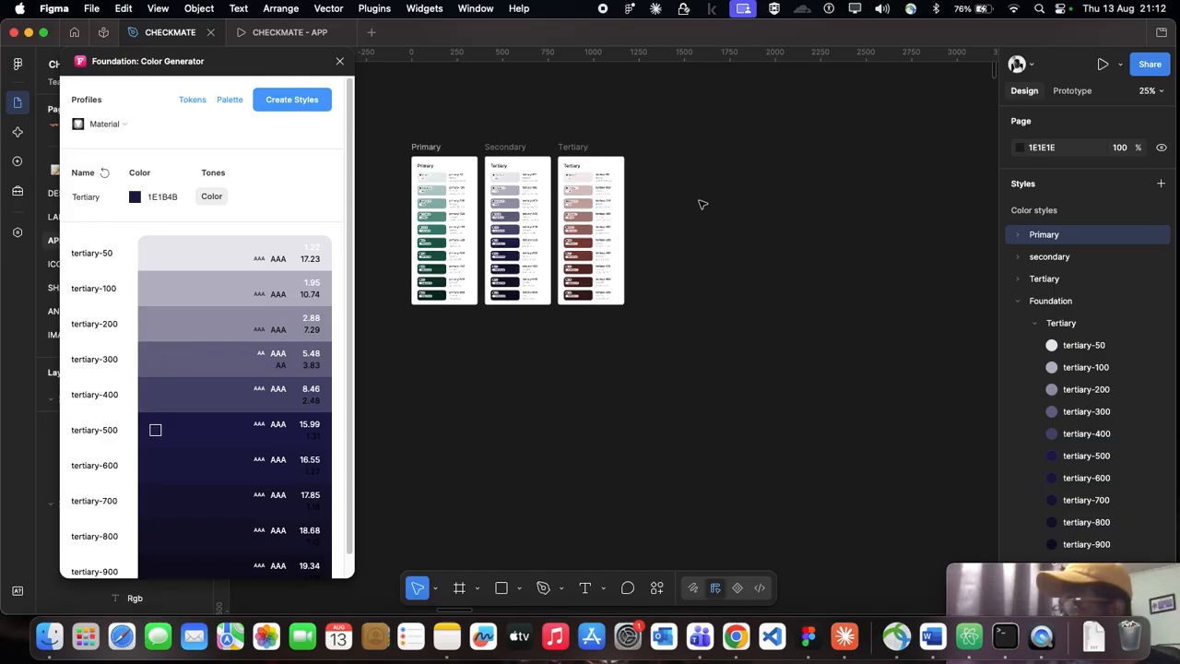
scroll(701, 205, right, 10)
scroll(703, 204, down, 5)
scroll(670, 205, right, 15)
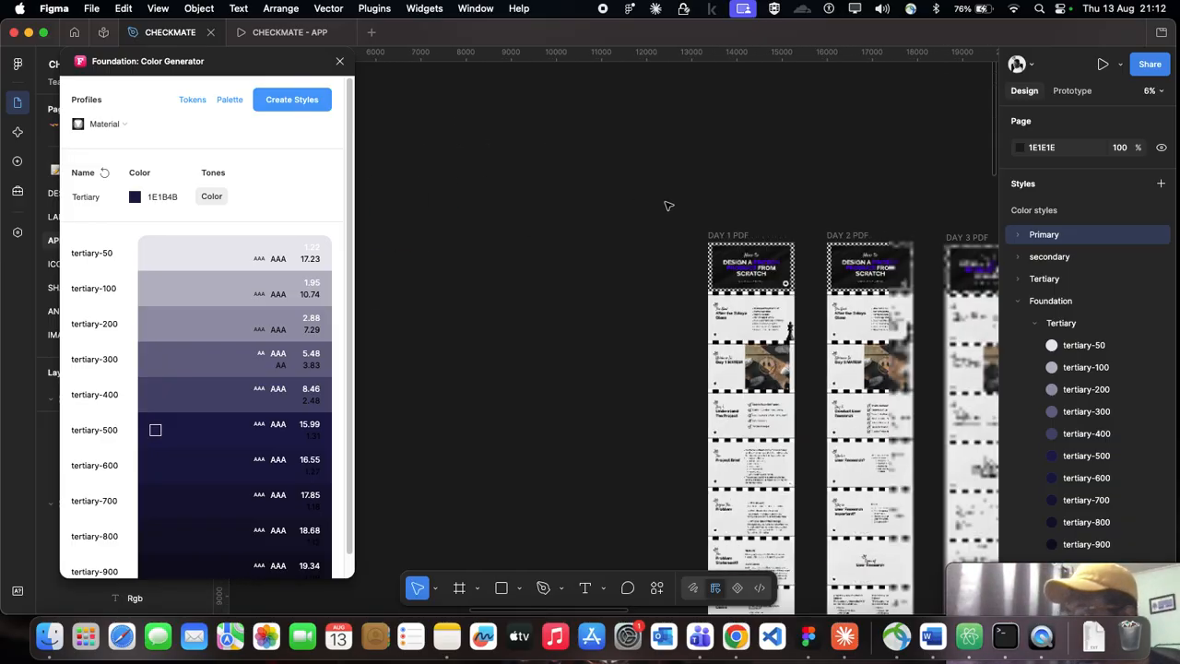
scroll(669, 206, left, 15)
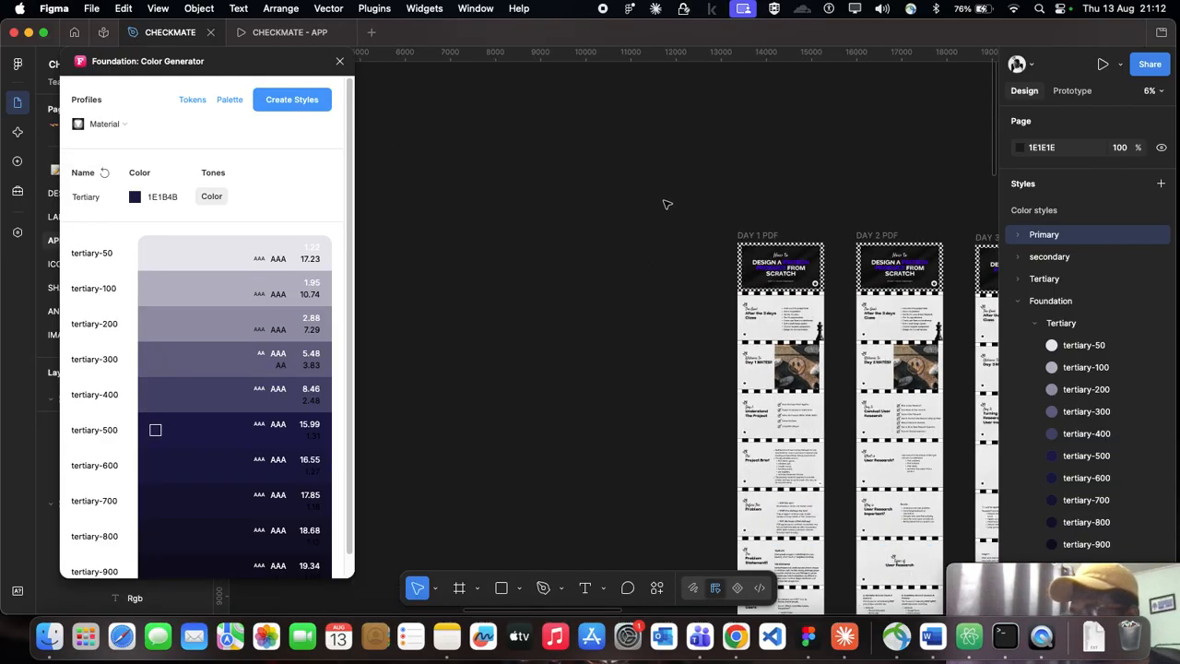
Step: Delete the Foundation color style group containing the leftover tertiary-50 to tertiary-900 styles
scroll(793, 189, up, 5)
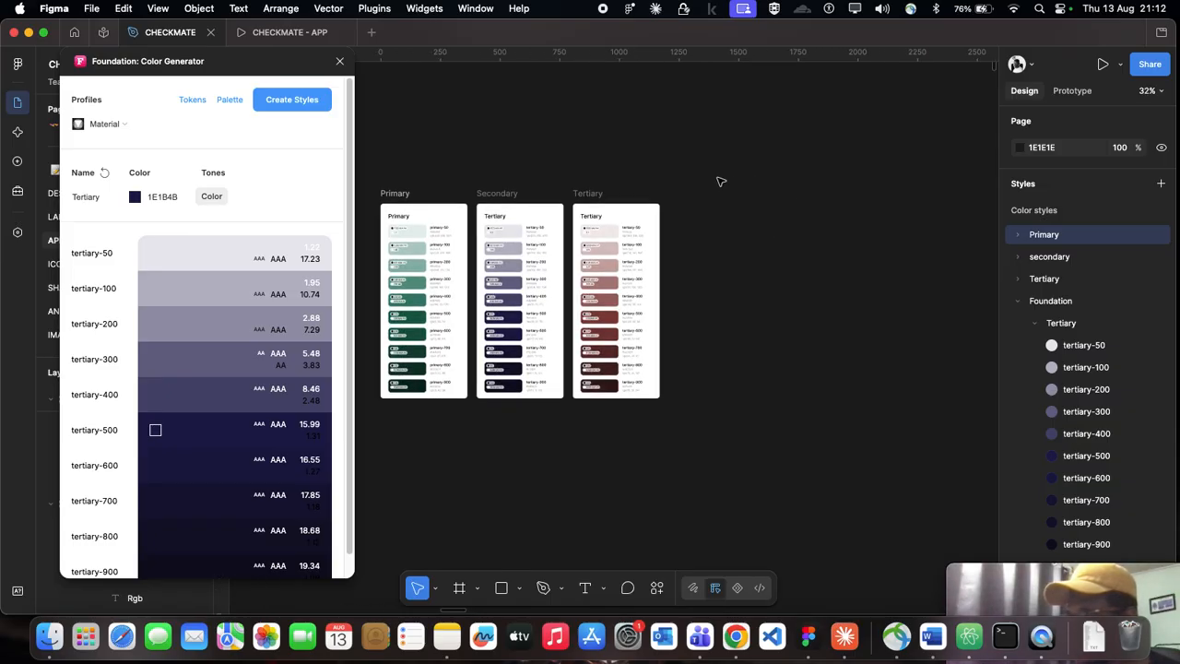
click(1048, 314)
right_click(1050, 312)
click(1098, 398)
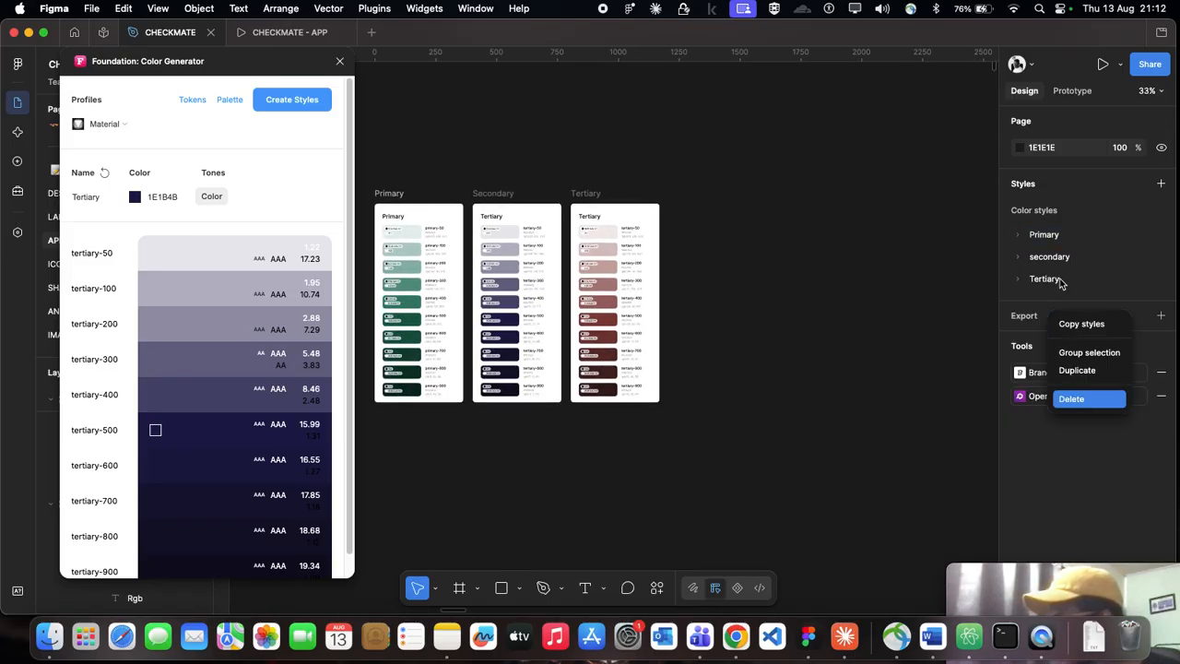
Step: Find the SwiftServe Financial System board on the canvas and examine its Primary, Secondary, Tertiary and Neutral color swatches
scroll(733, 231, down, 5)
scroll(728, 231, right, 3)
scroll(549, 214, up, 5)
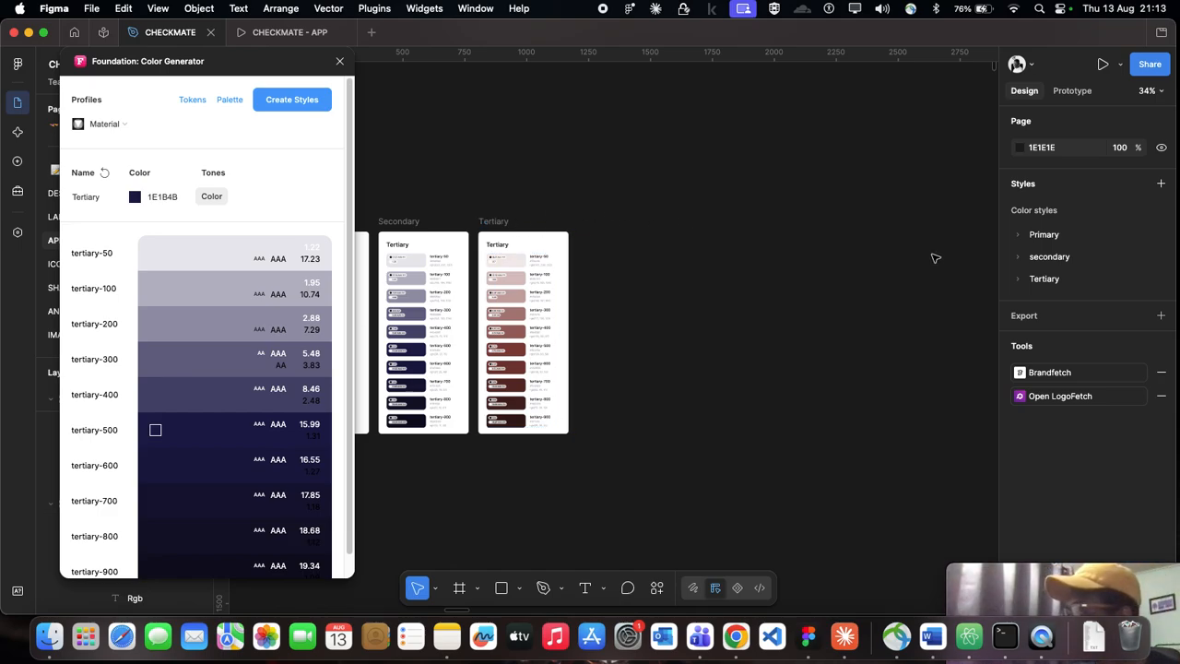
scroll(680, 255, left, 5)
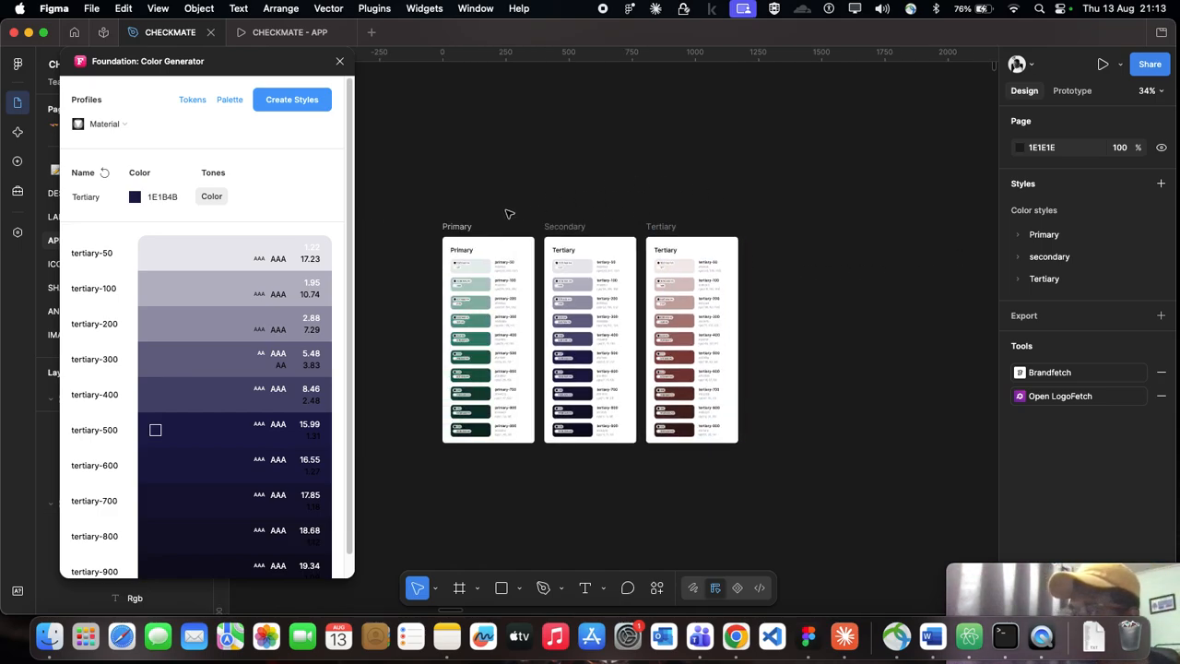
scroll(509, 214, down, 5)
scroll(509, 214, right, 15)
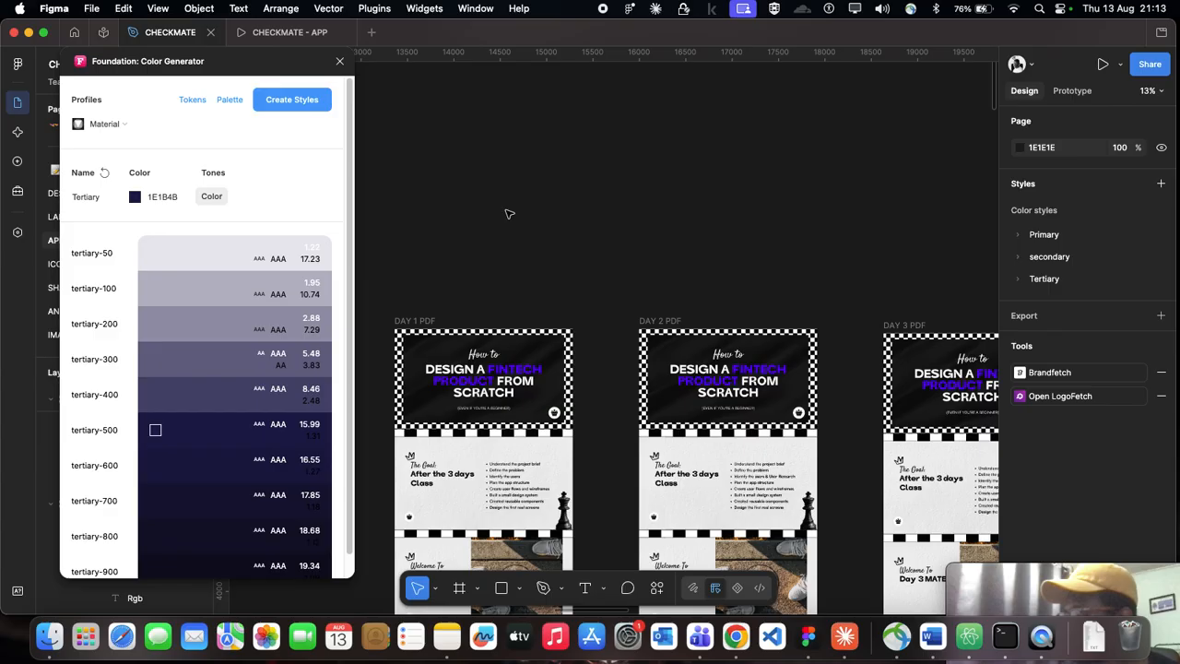
scroll(509, 213, right, 20)
scroll(509, 213, right, 20)
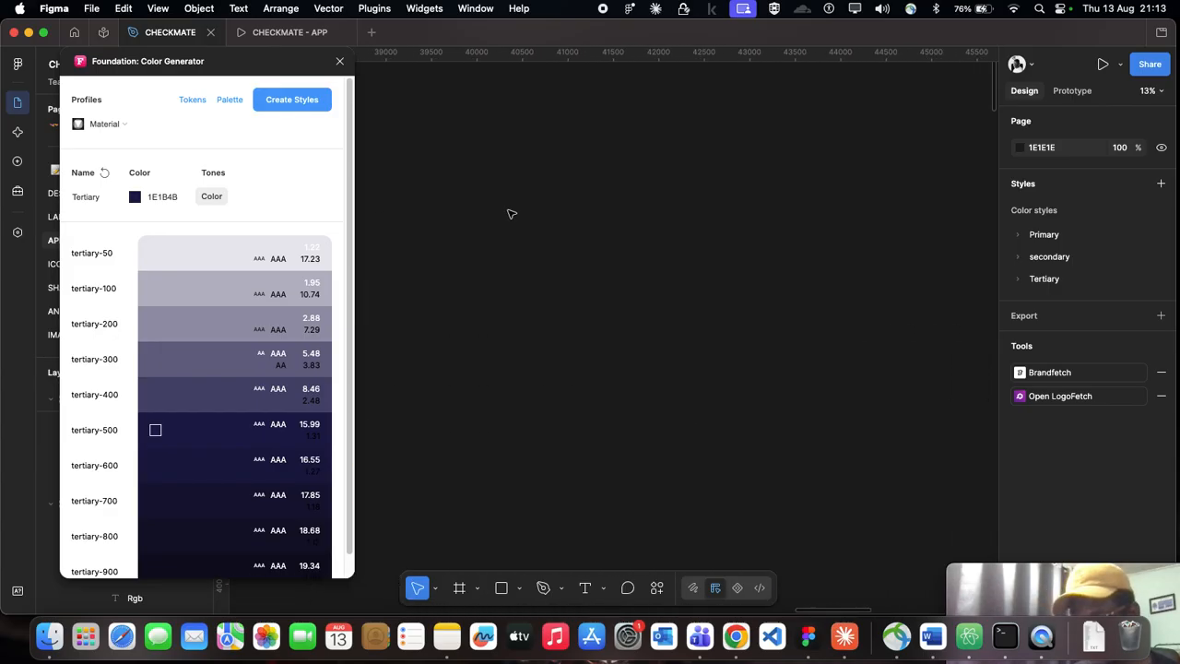
scroll(512, 214, down, 5)
scroll(567, 216, right, 5)
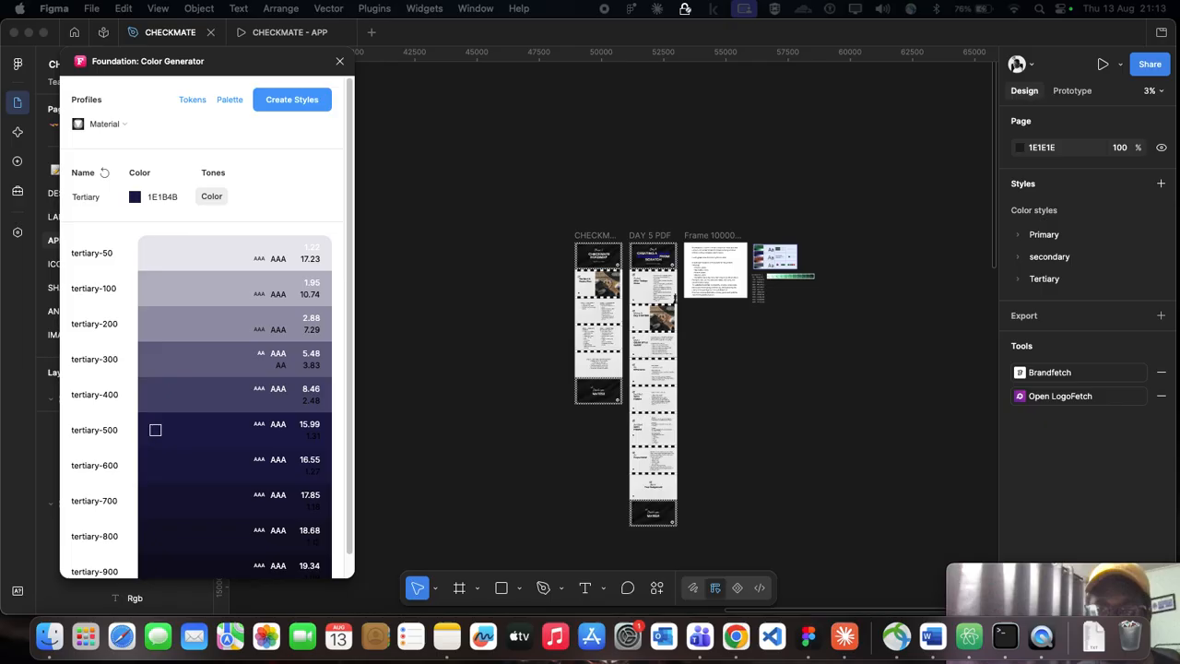
scroll(798, 256, up, 5)
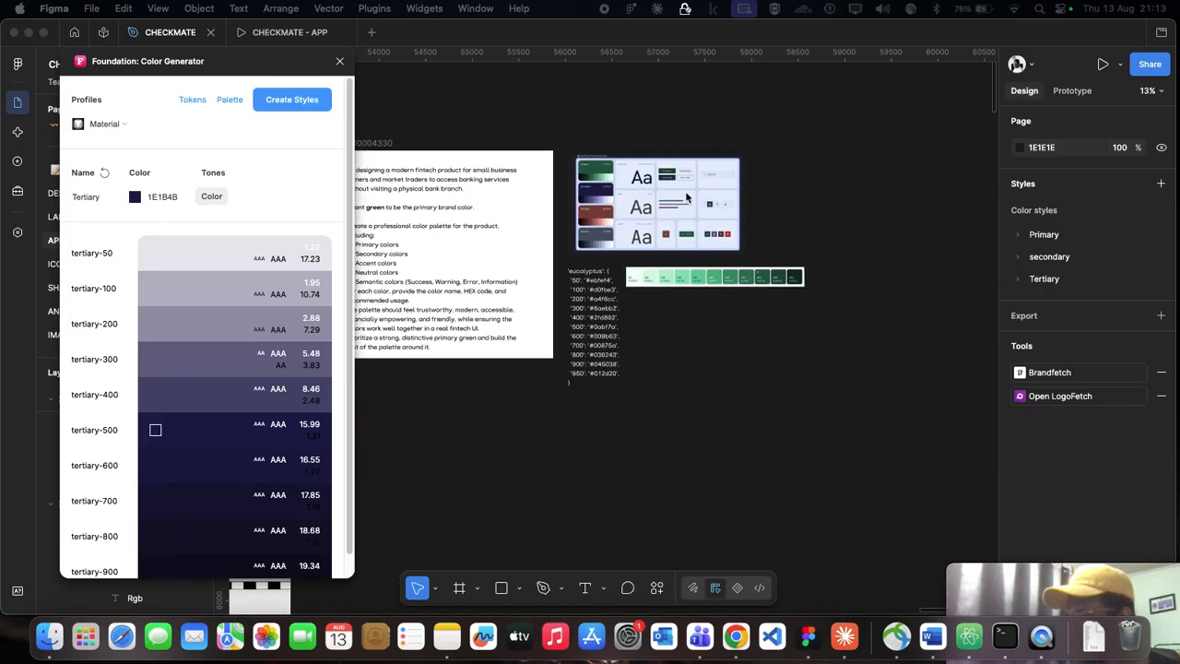
scroll(844, 196, up, 5)
scroll(590, 182, left, 2)
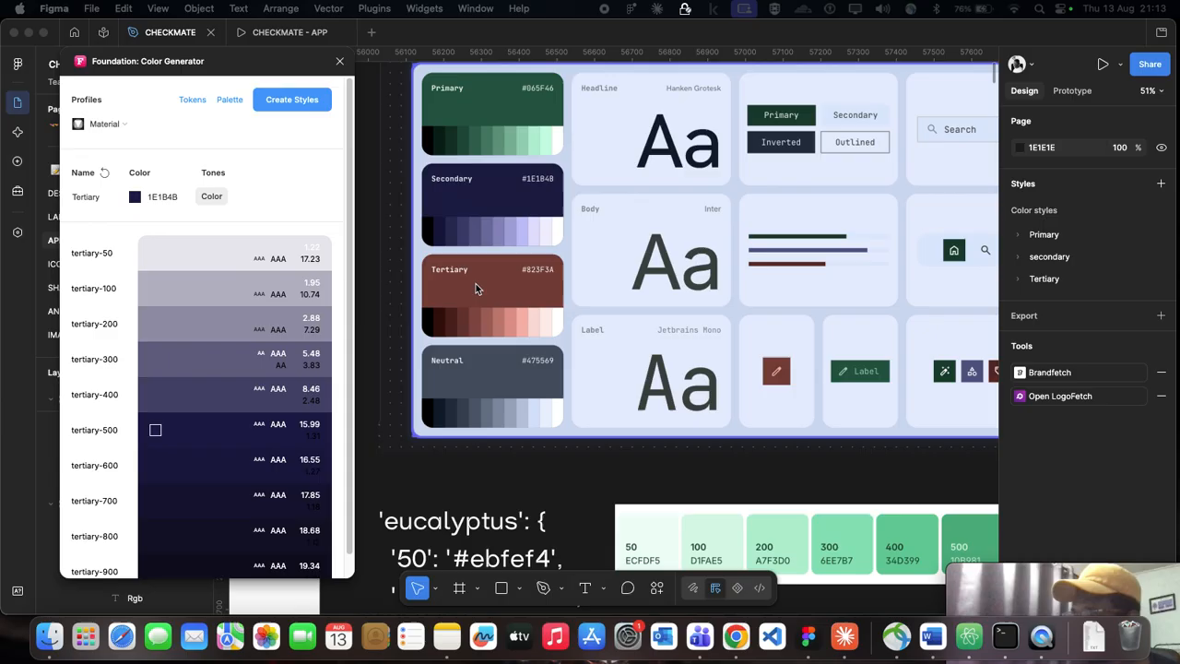
scroll(457, 386, down, 1)
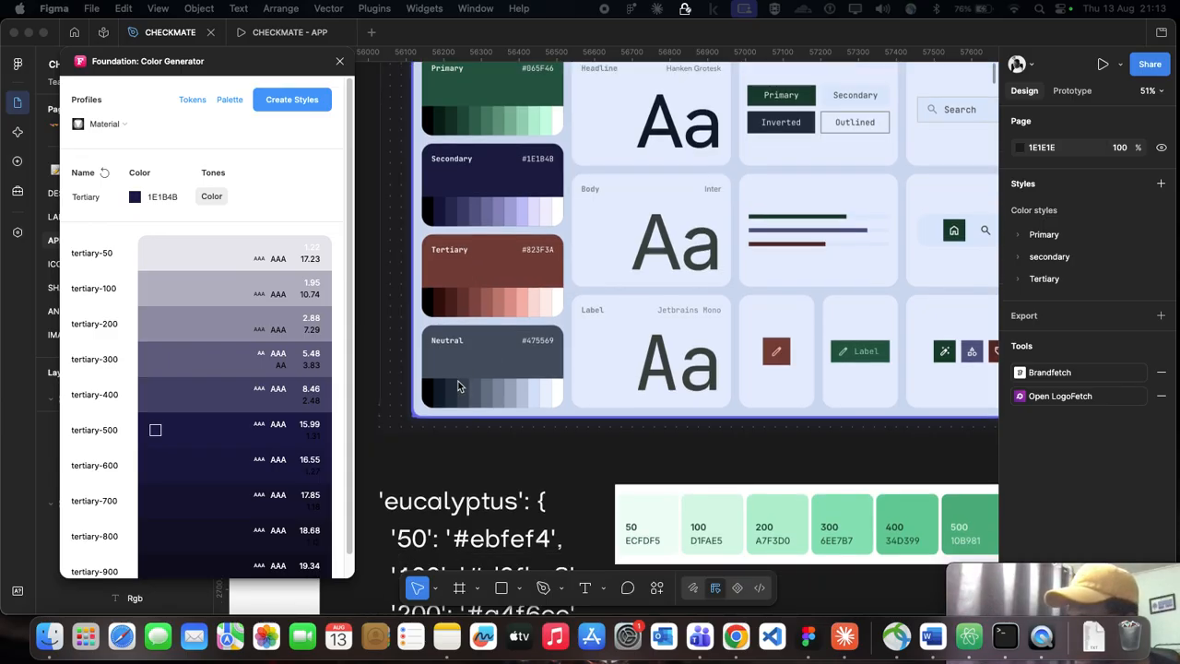
scroll(458, 385, up, 2)
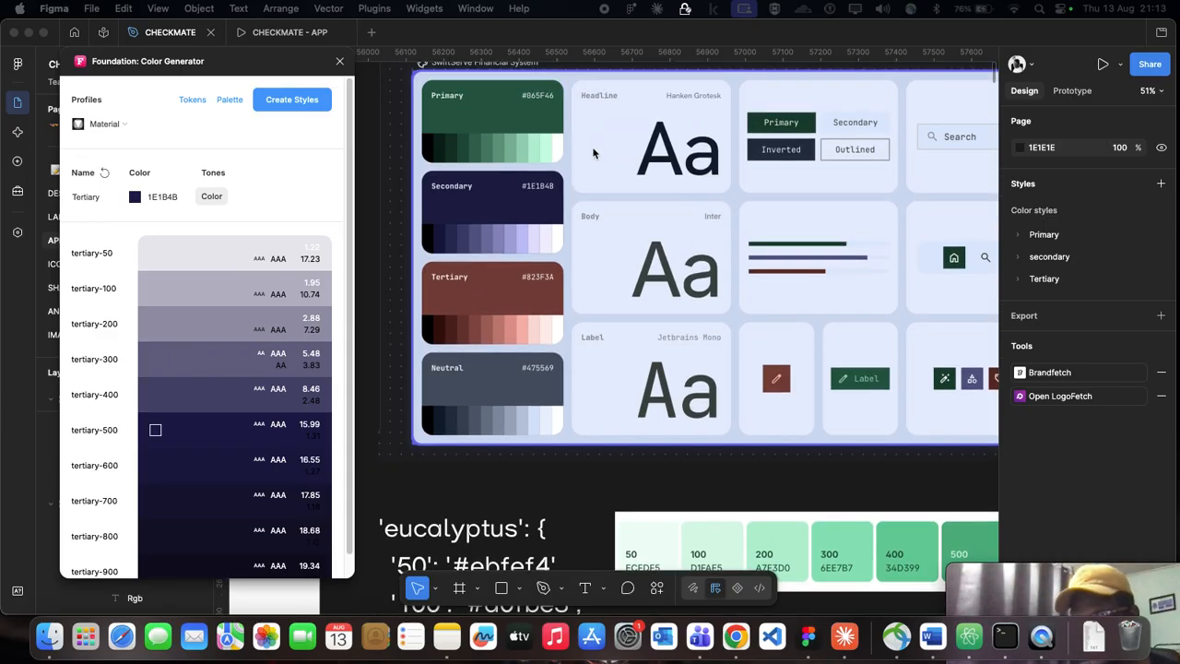
Step: Examine the SwiftServe Financial System board's type and component samples and the eucalyptus color scale beneath it
scroll(508, 285, down, 3)
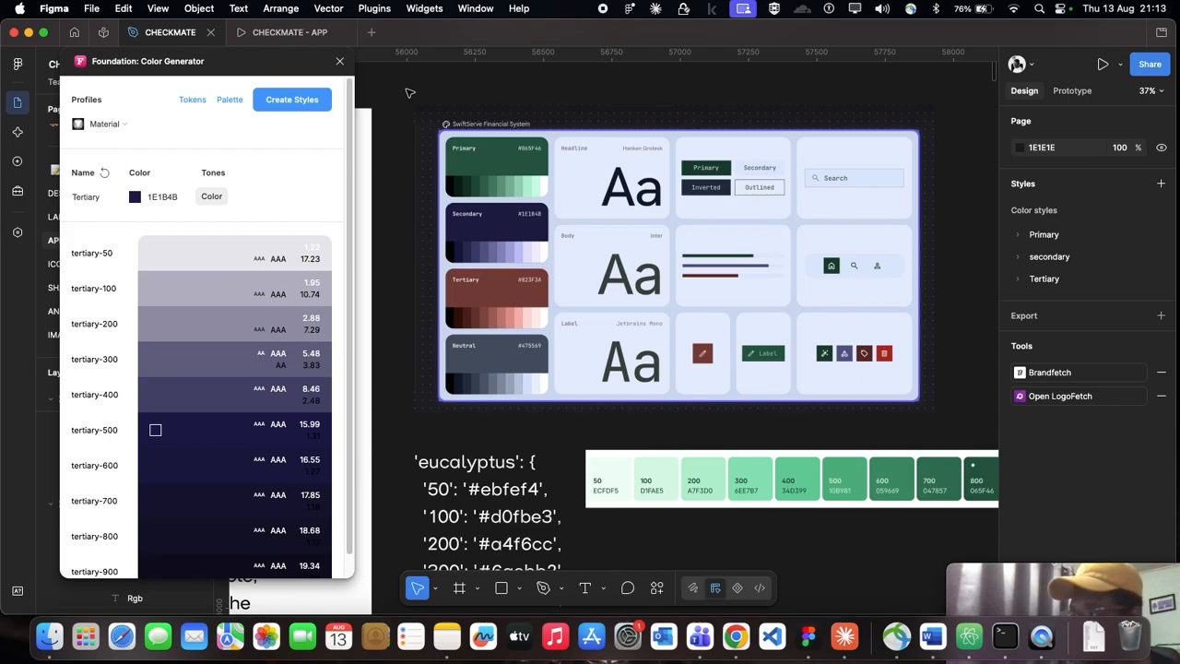
scroll(414, 94, down, 1)
scroll(598, 188, down, 1)
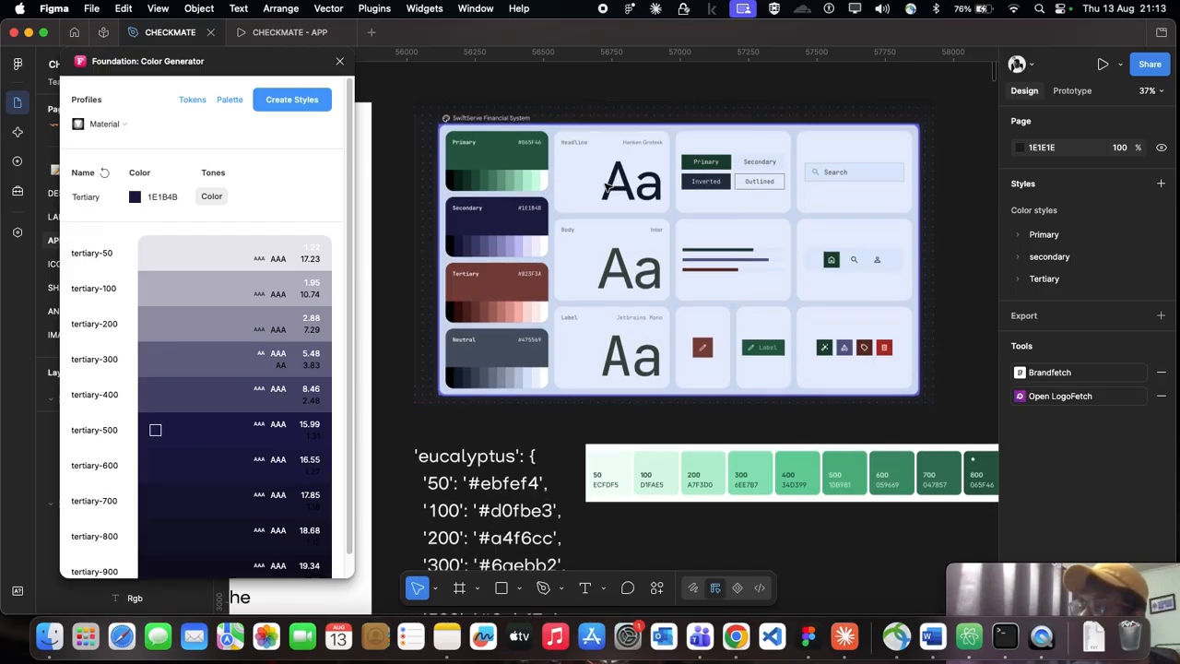
click(417, 111)
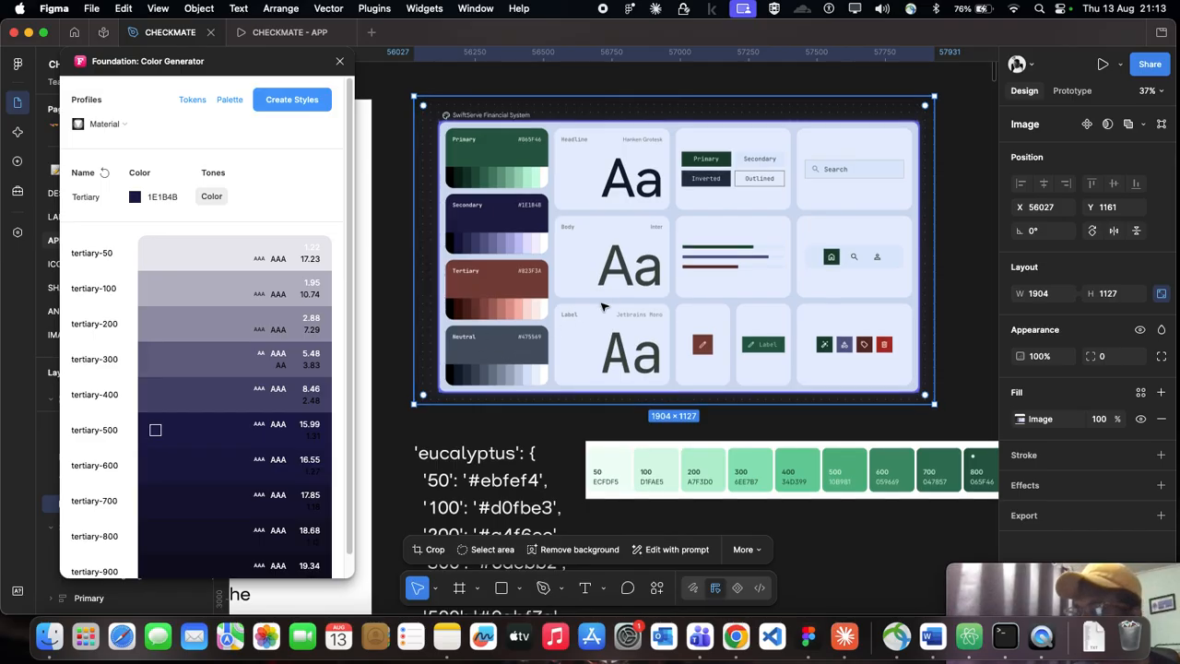
scroll(604, 307, down, 2)
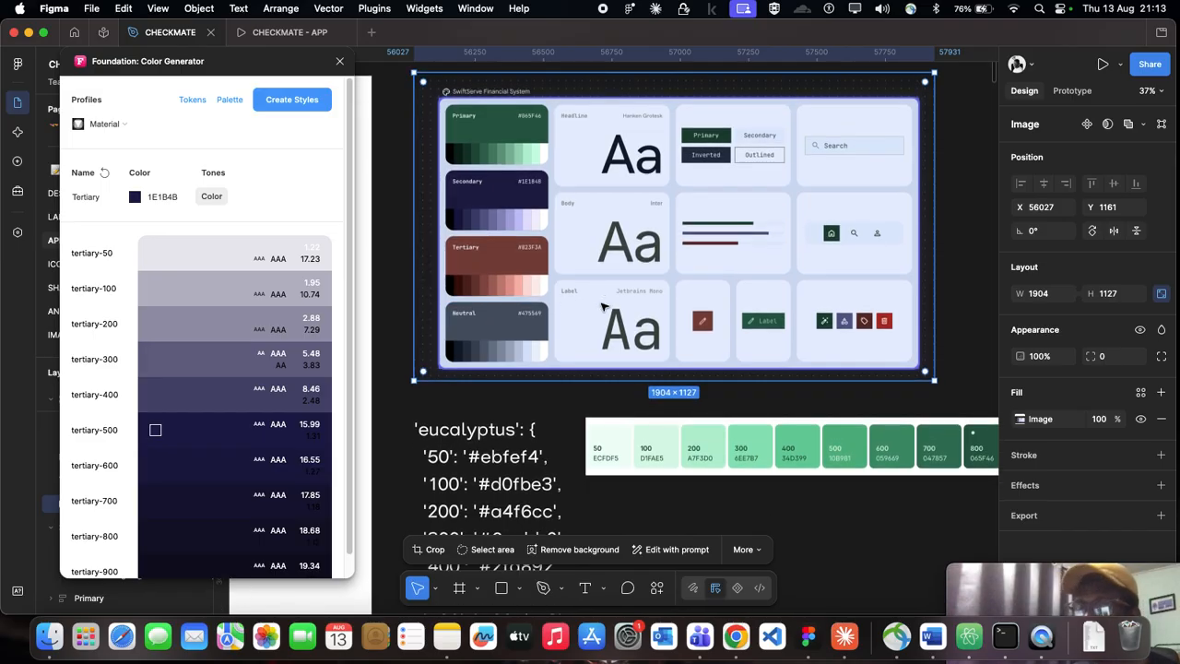
scroll(590, 258, down, 3)
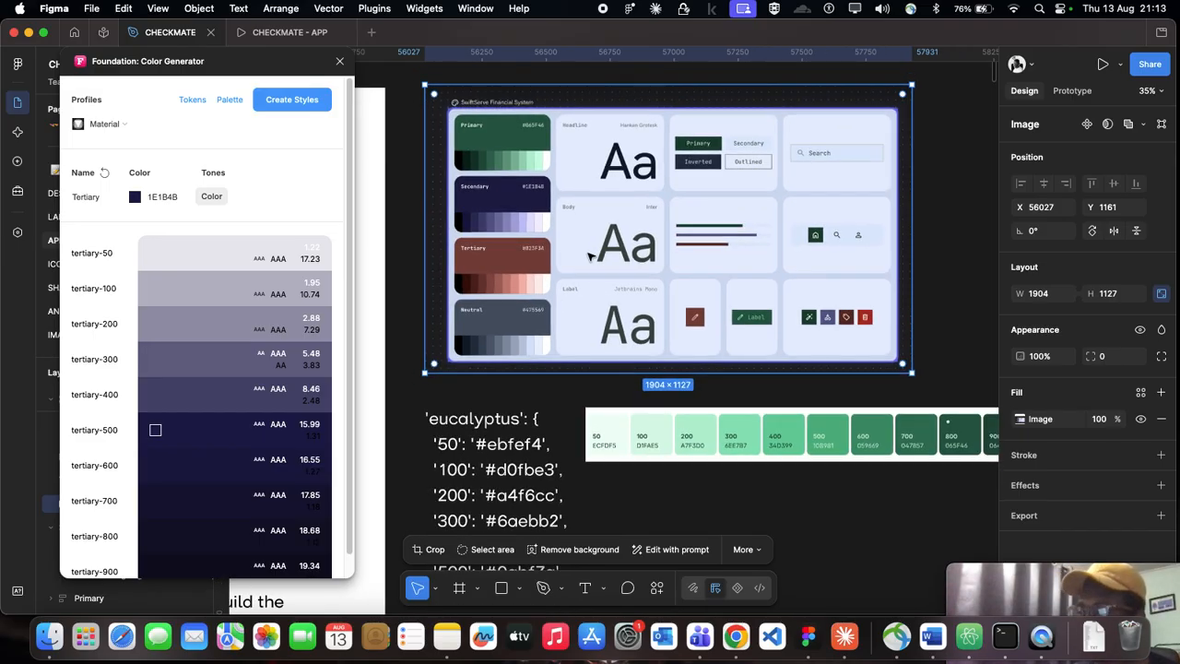
scroll(599, 296, down, 3)
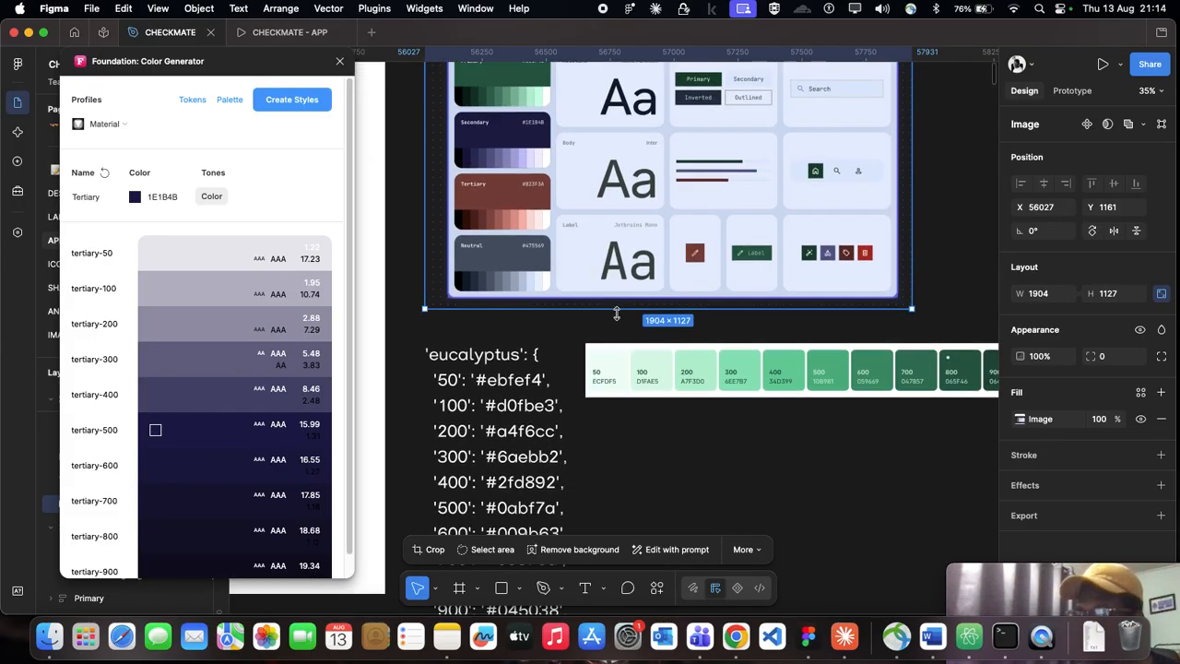
click(667, 458)
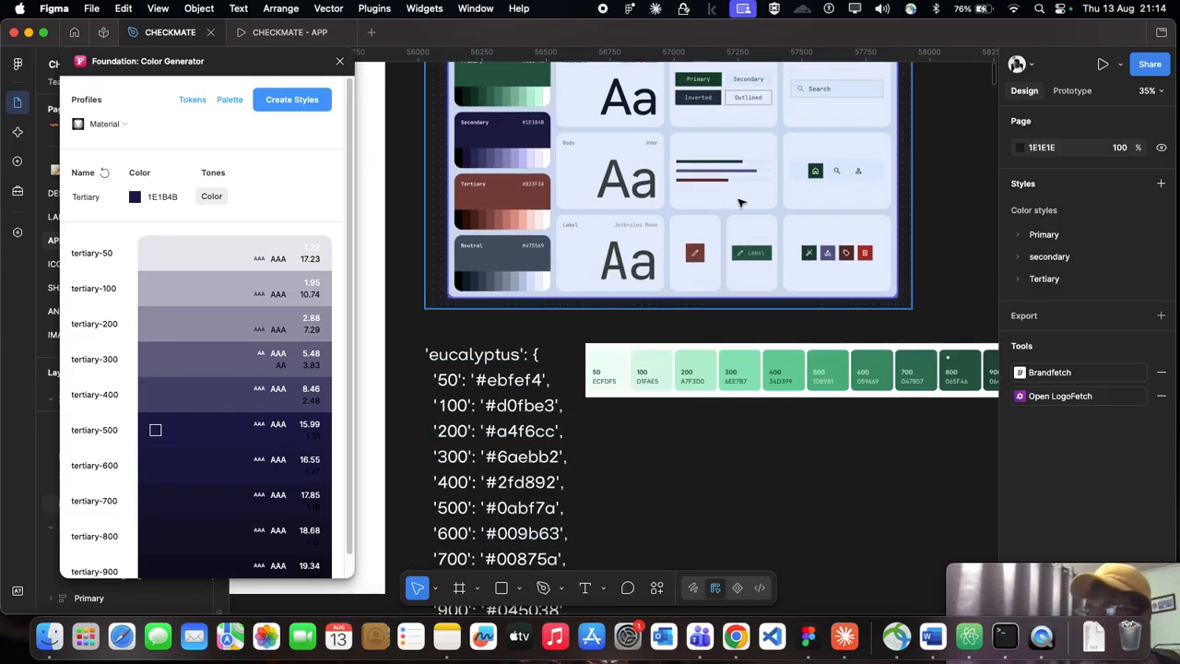
scroll(729, 208, down, 2)
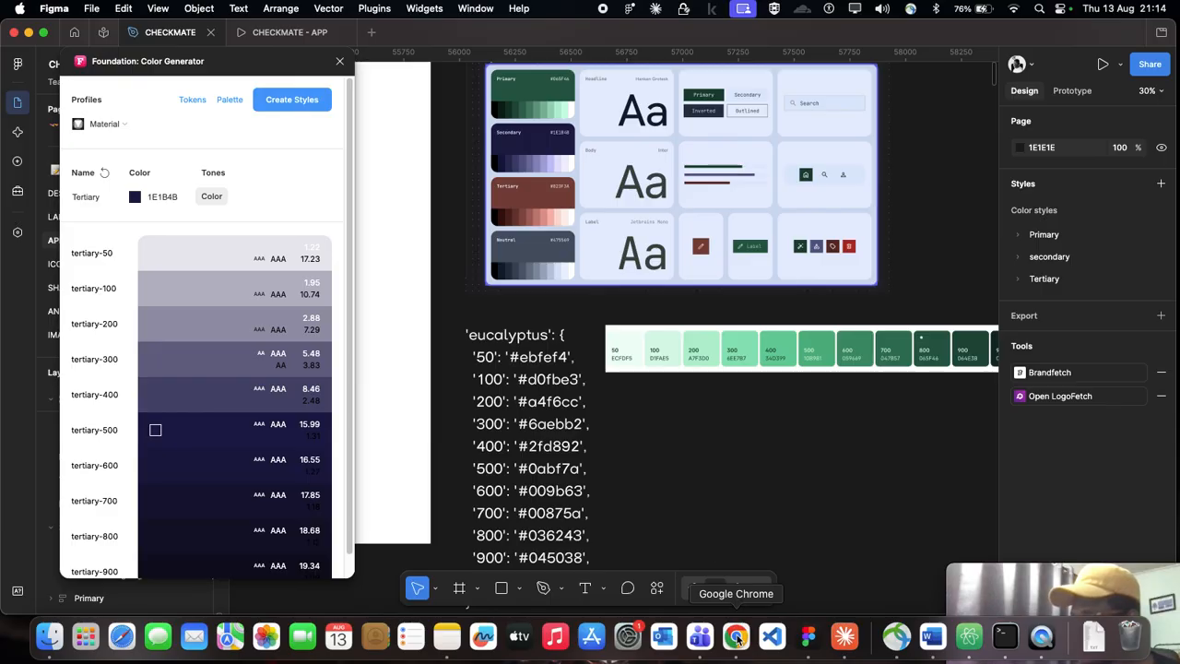
Step: Copy the SwiftServe Financial System board image and switch to ChatGPT in Google Chrome
scroll(590, 277, up, 1)
click(575, 249)
scroll(576, 249, up, 1)
scroll(575, 249, up, 1)
right_click(704, 250)
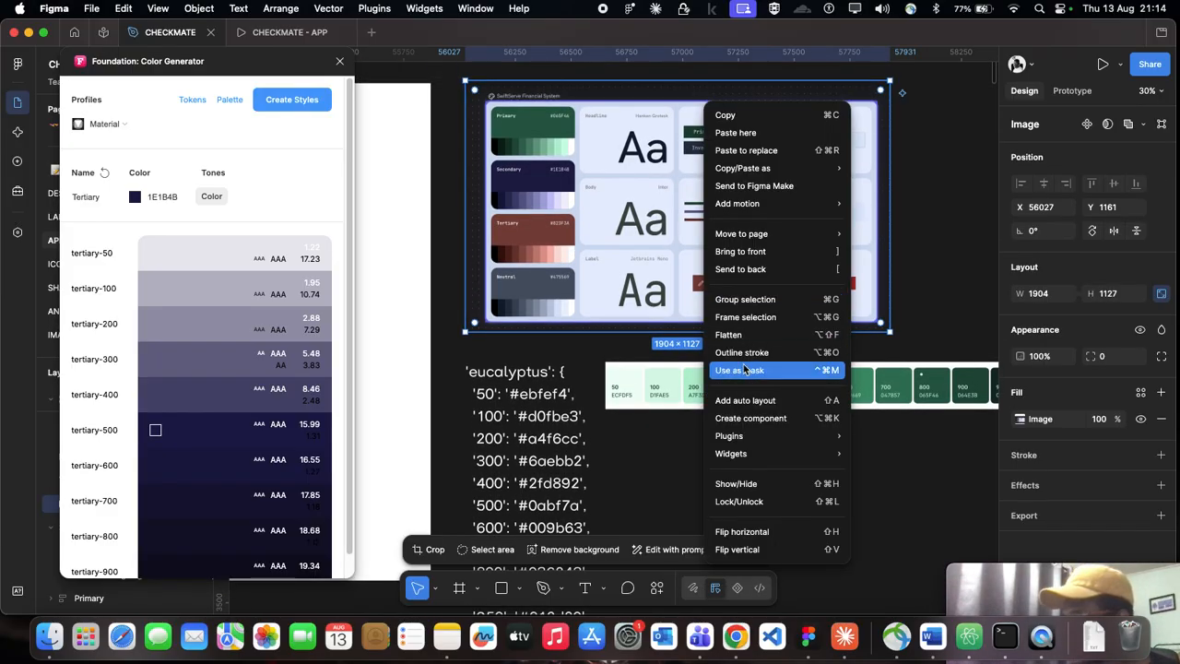
click(738, 118)
click(737, 637)
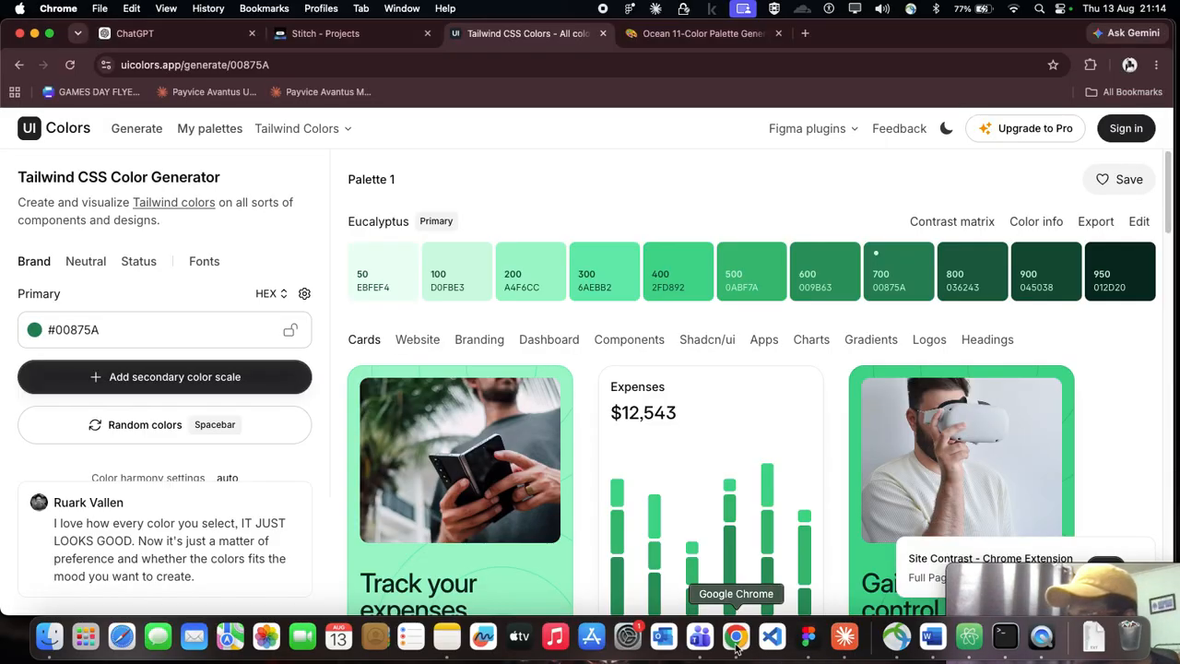
click(139, 33)
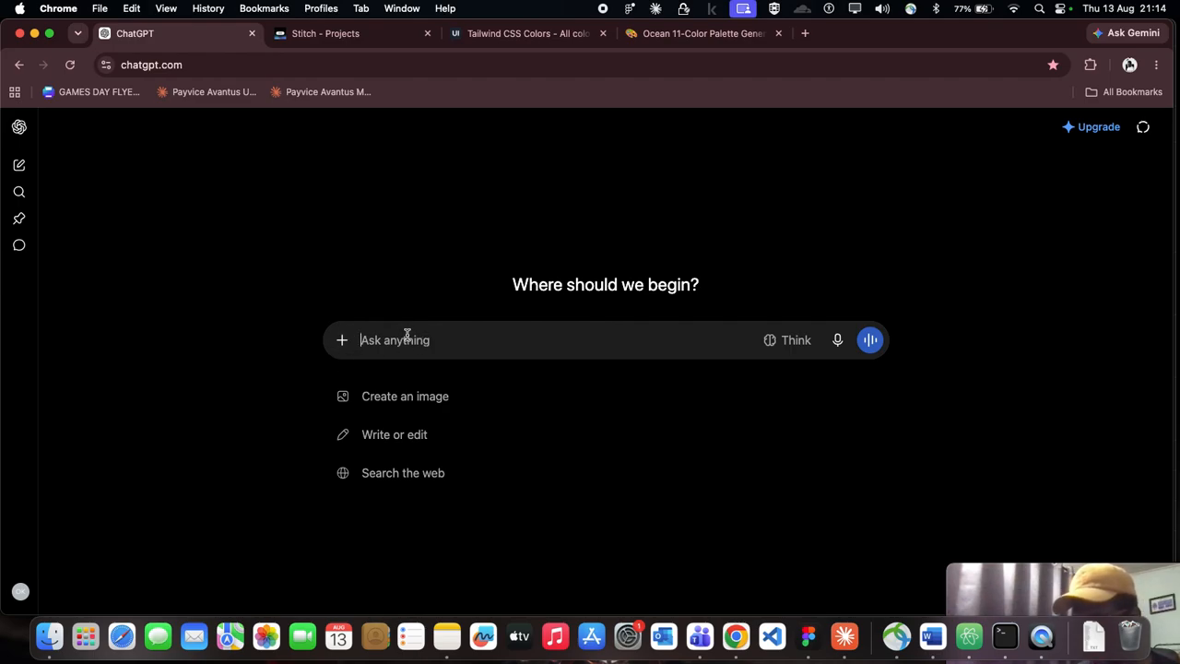
Step: Switch back to Figma and add a 1x PNG export setting to the SwiftServe Financial System board image
click(808, 636)
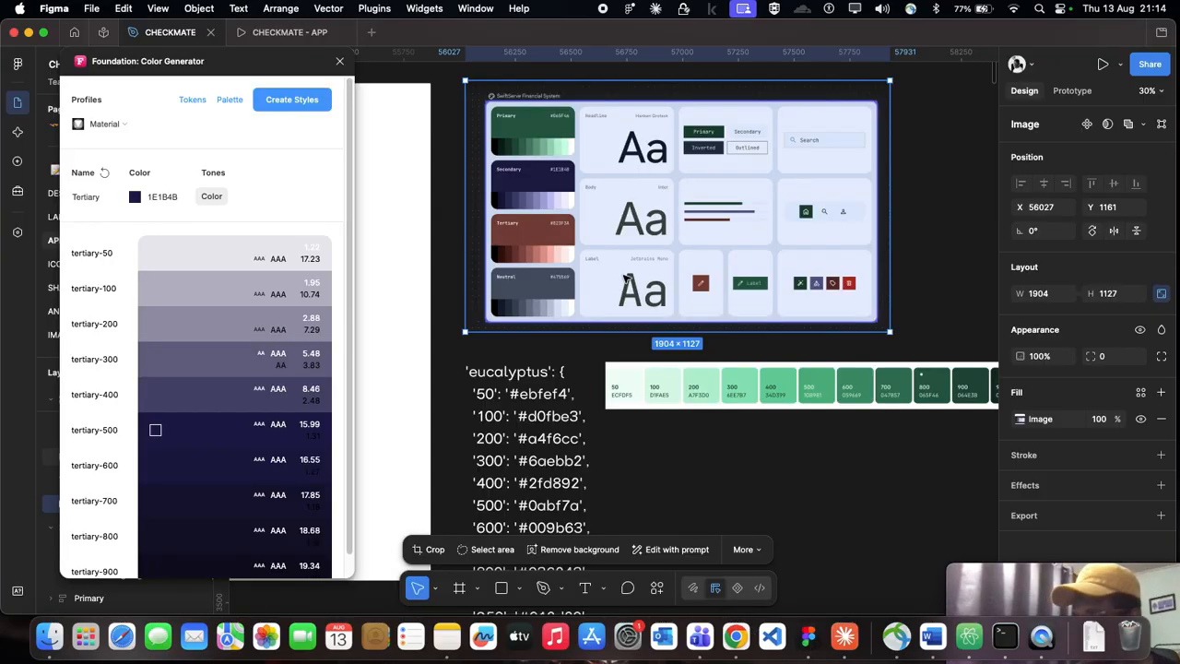
click(1052, 514)
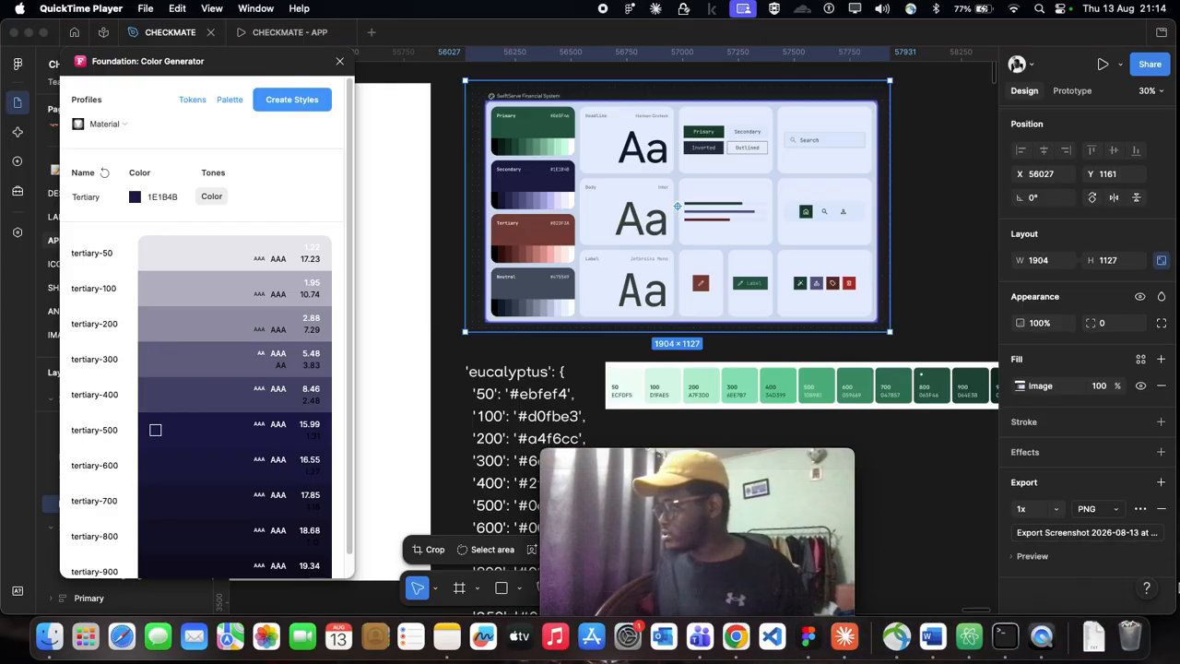
click(1084, 538)
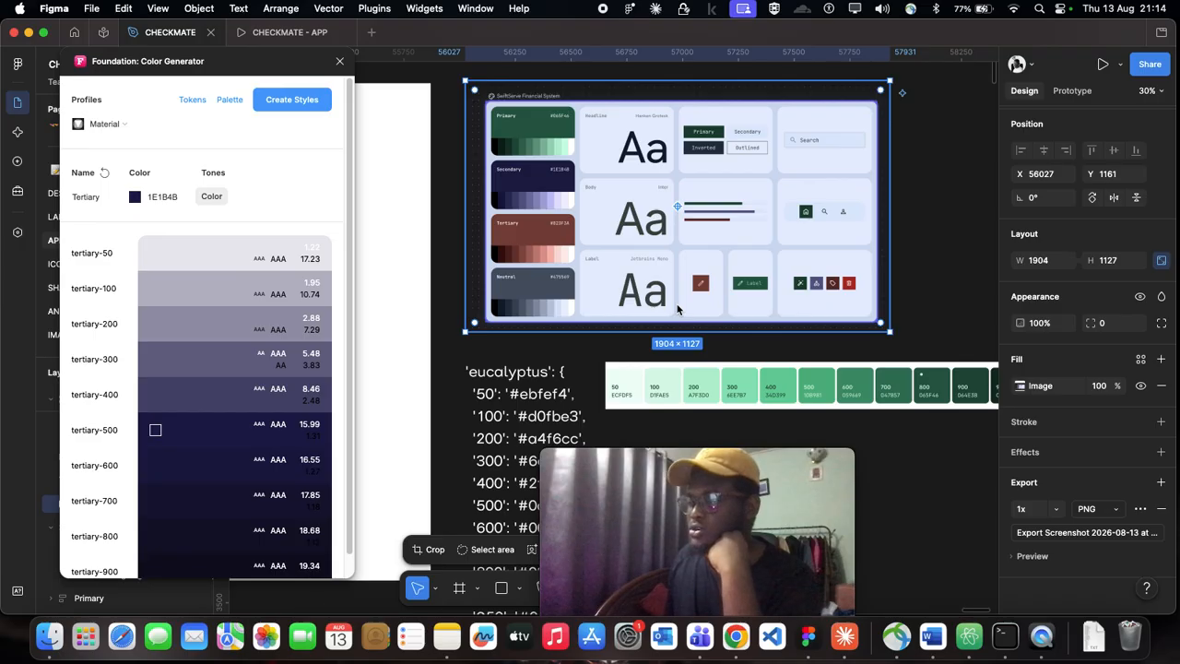
Step: Export the board image as colors.png to the Downloads folder
key(super+shift+e)
click(579, 316)
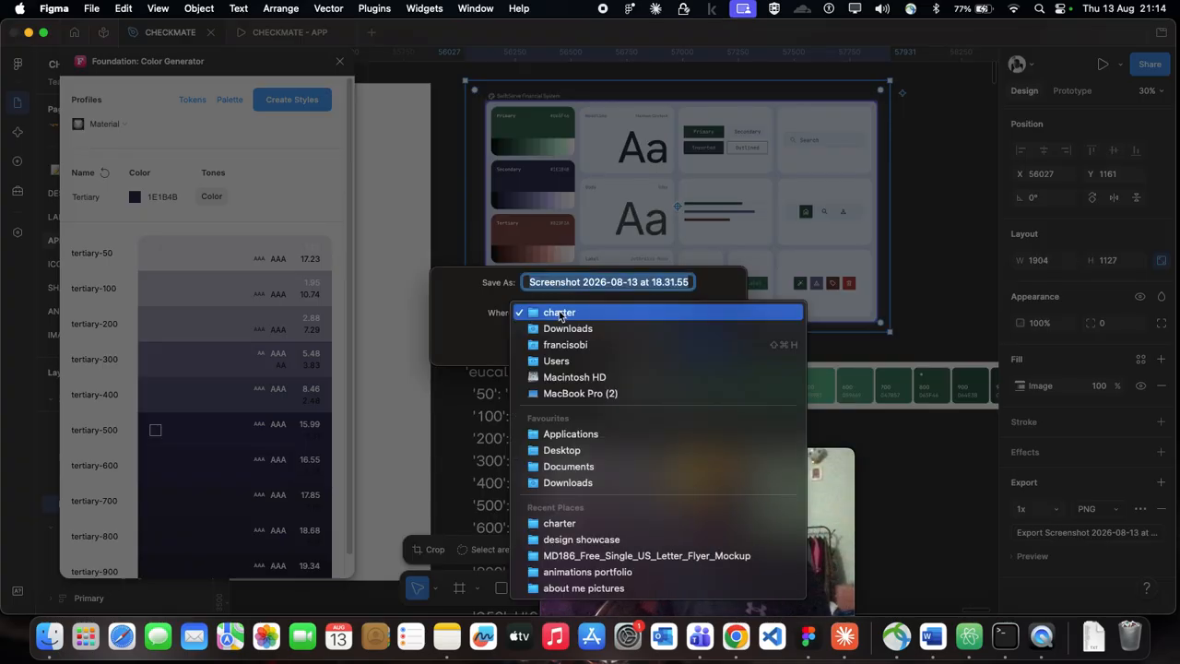
key(d)
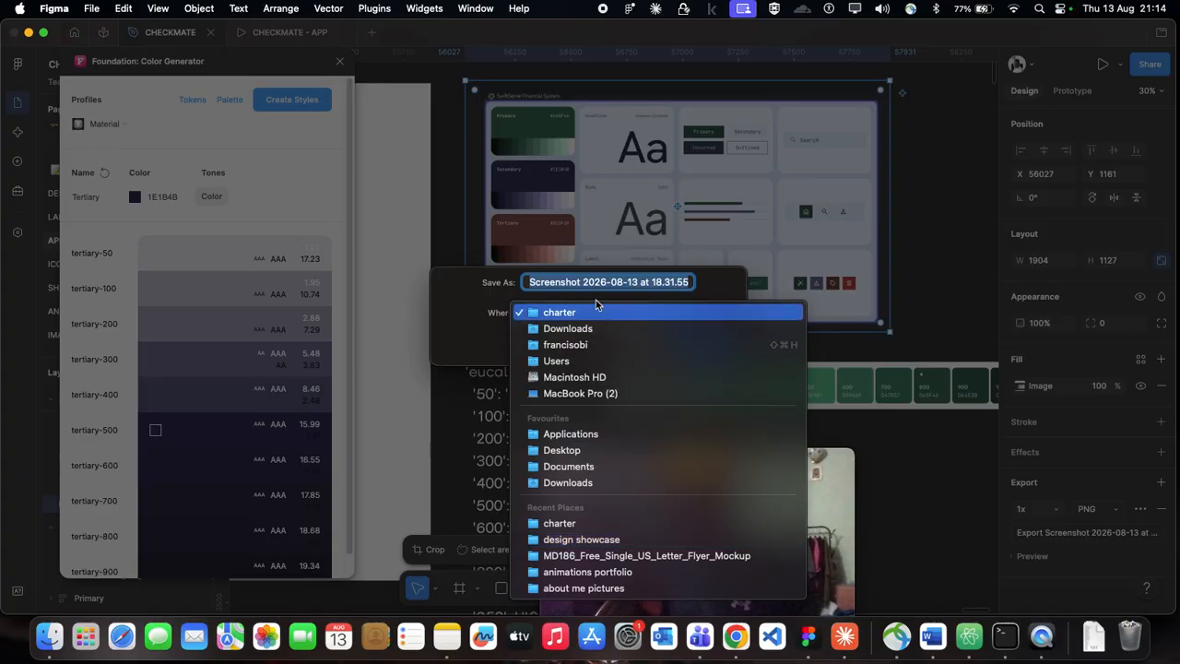
click(603, 279)
text(colo)
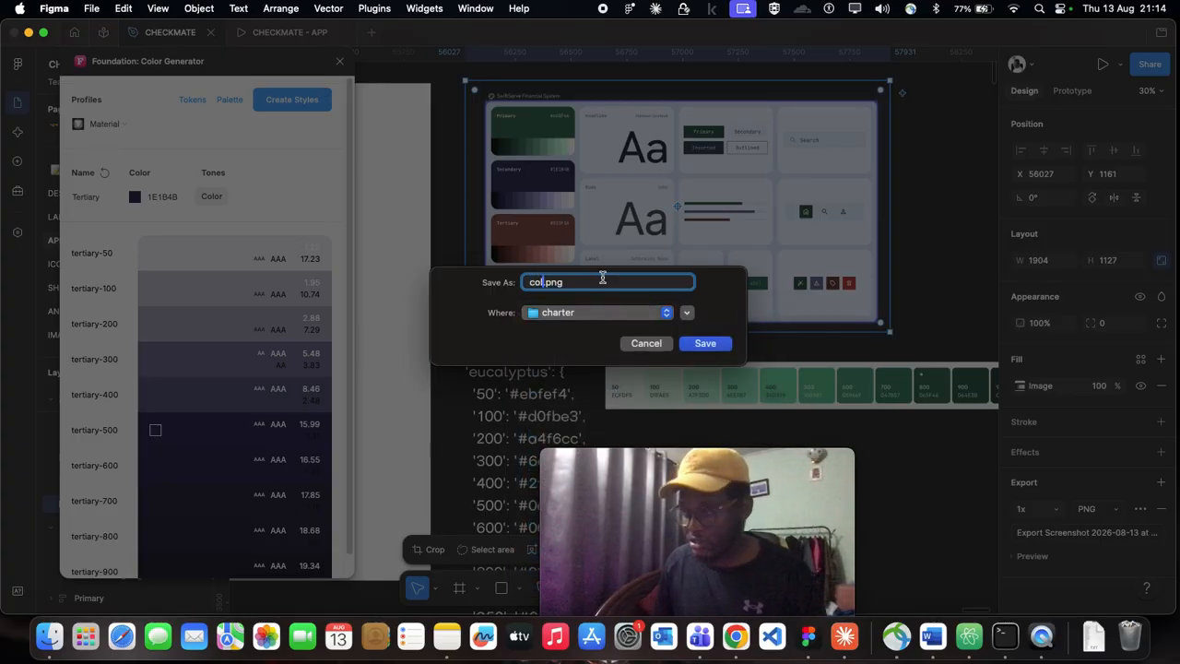
text(rs)
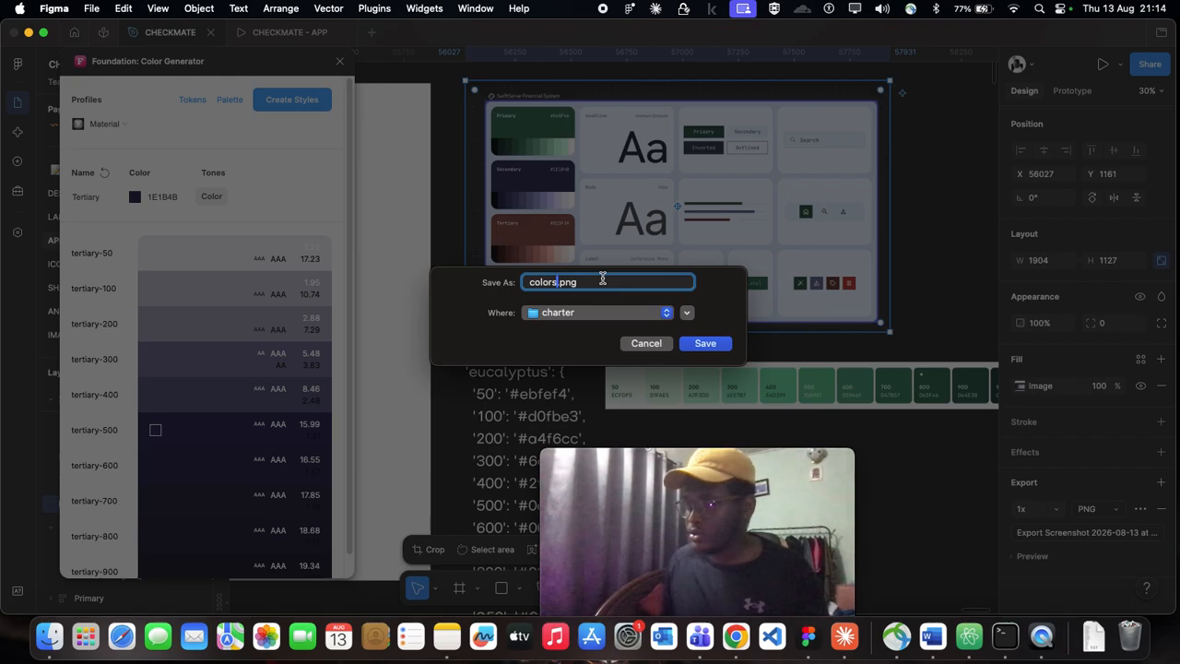
click(591, 310)
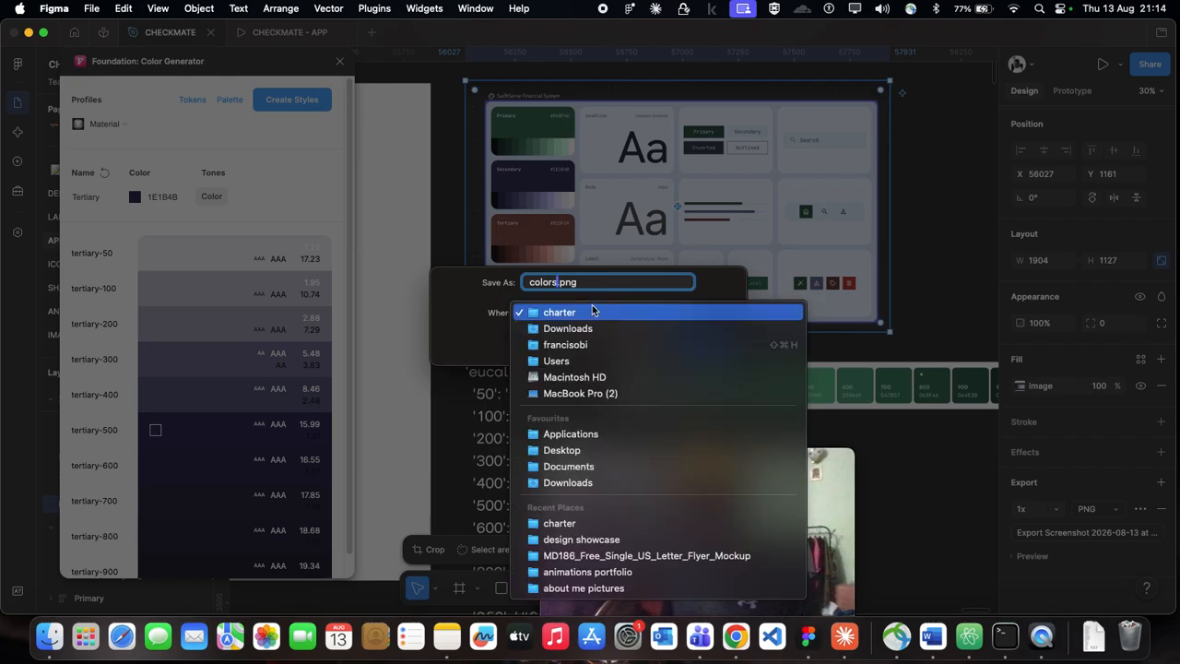
click(593, 327)
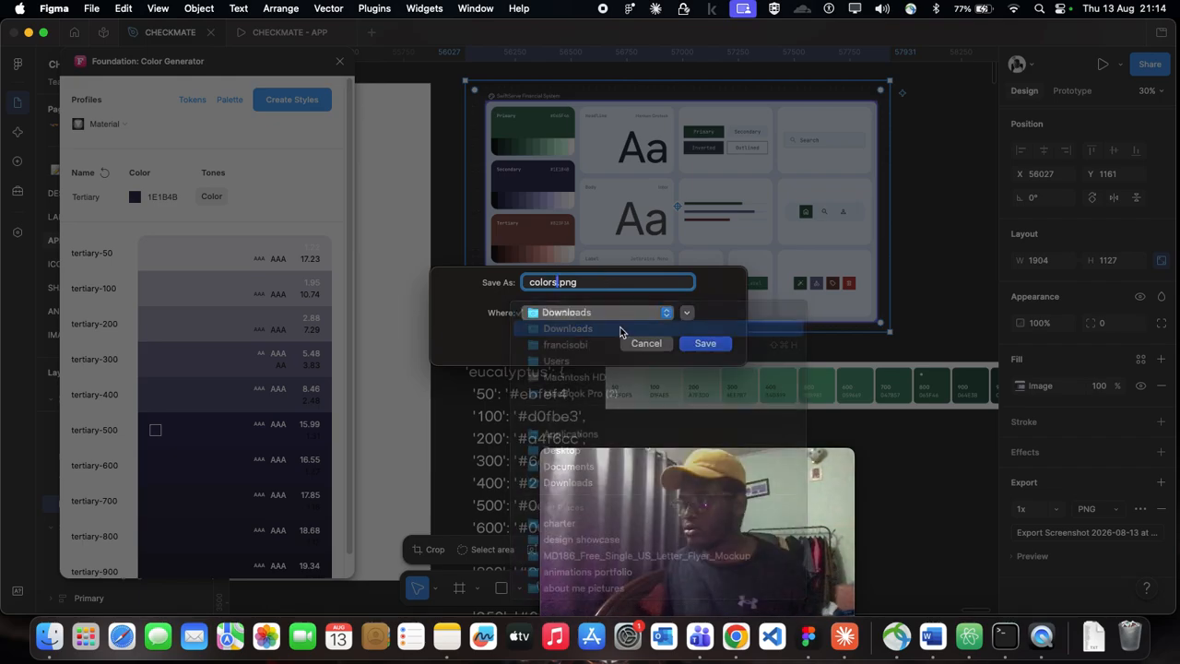
click(727, 347)
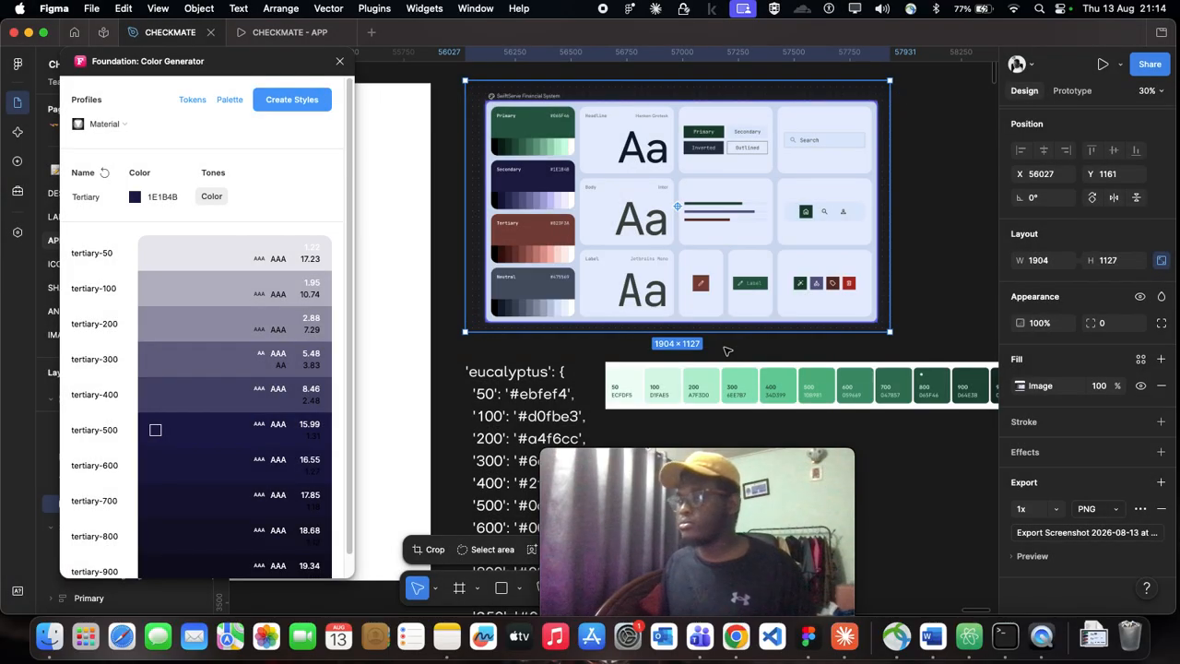
scroll(830, 277, up, 1)
click(916, 286)
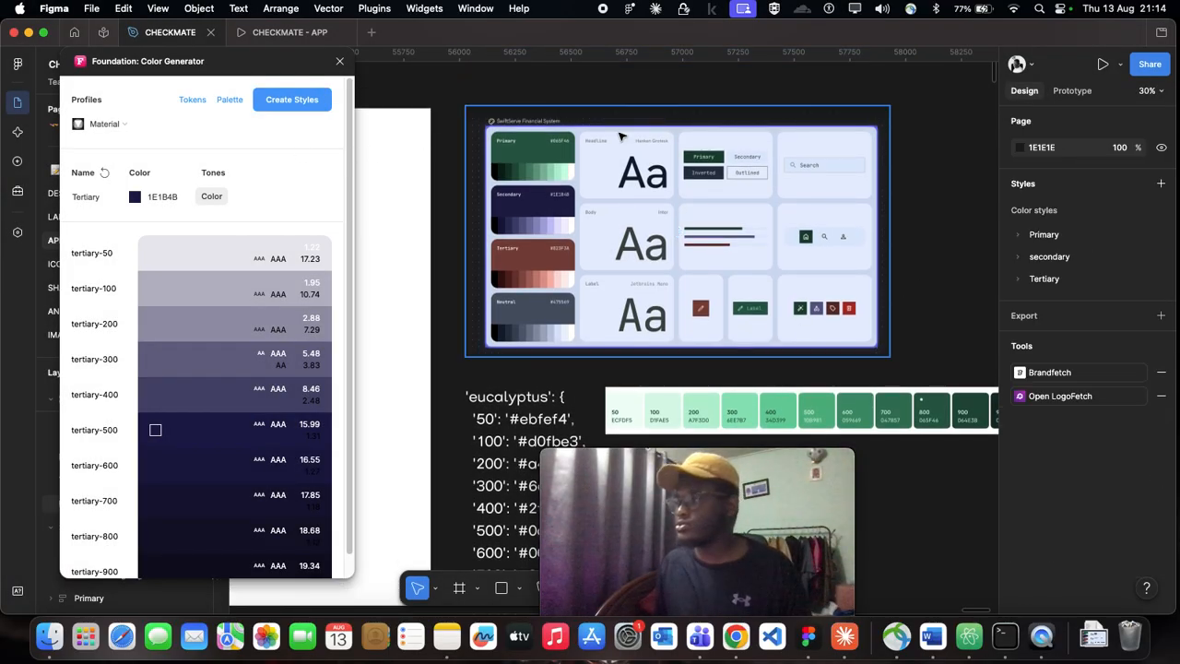
scroll(686, 169, down, 2)
scroll(671, 158, down, 2)
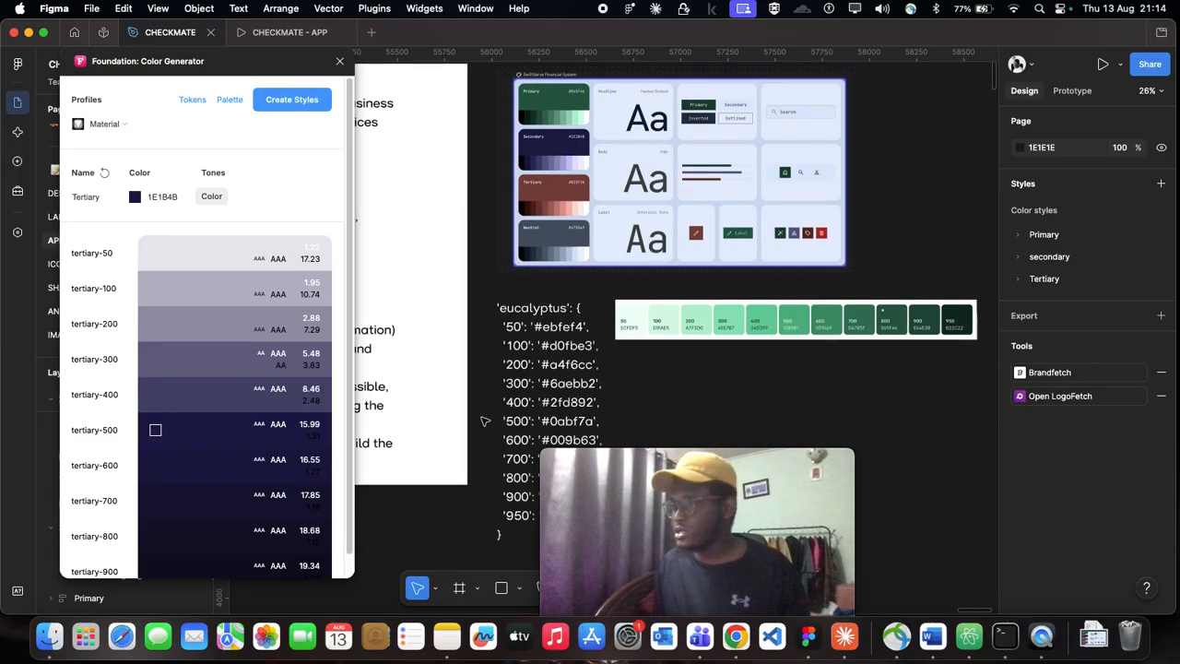
drag(664, 458, 1087, 510)
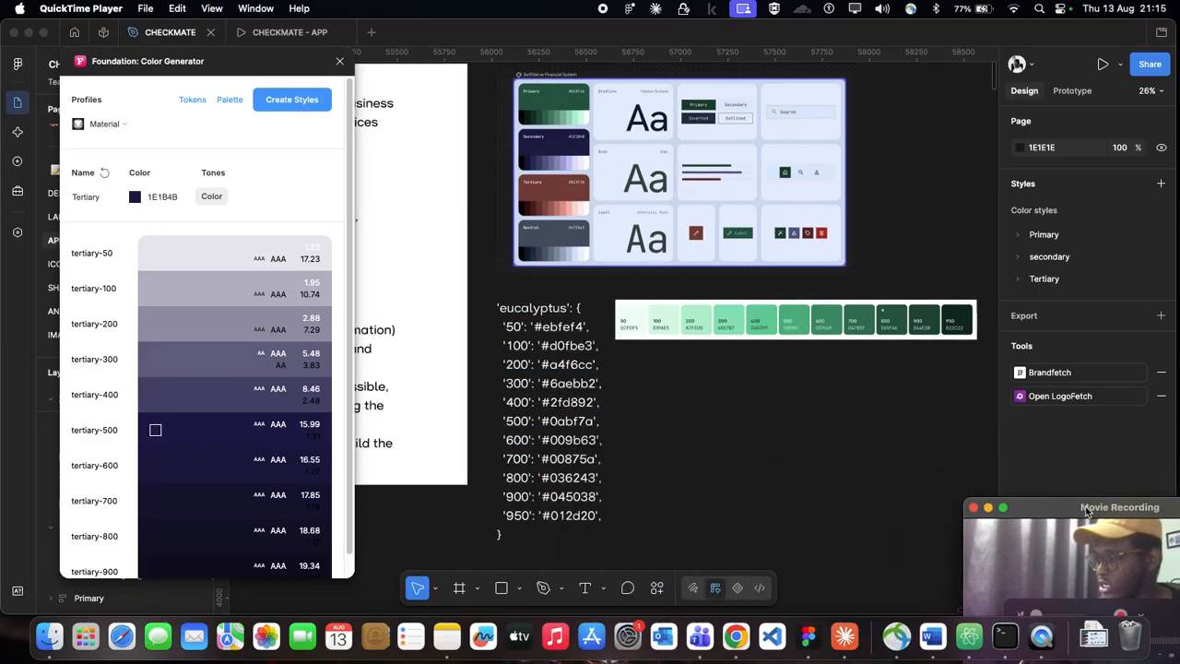
Step: Switch to ChatGPT in Chrome and attach the image Screenshot 2026-08-13 at 18.31.55 from the Documents folder to a new prompt
click(735, 636)
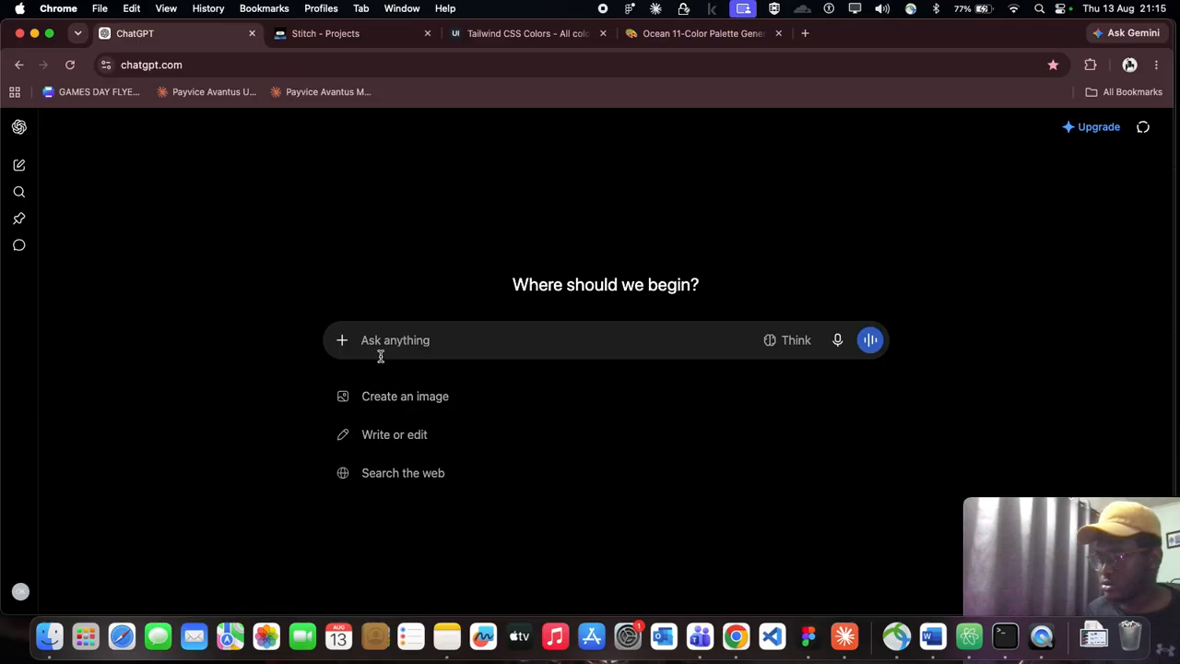
click(342, 341)
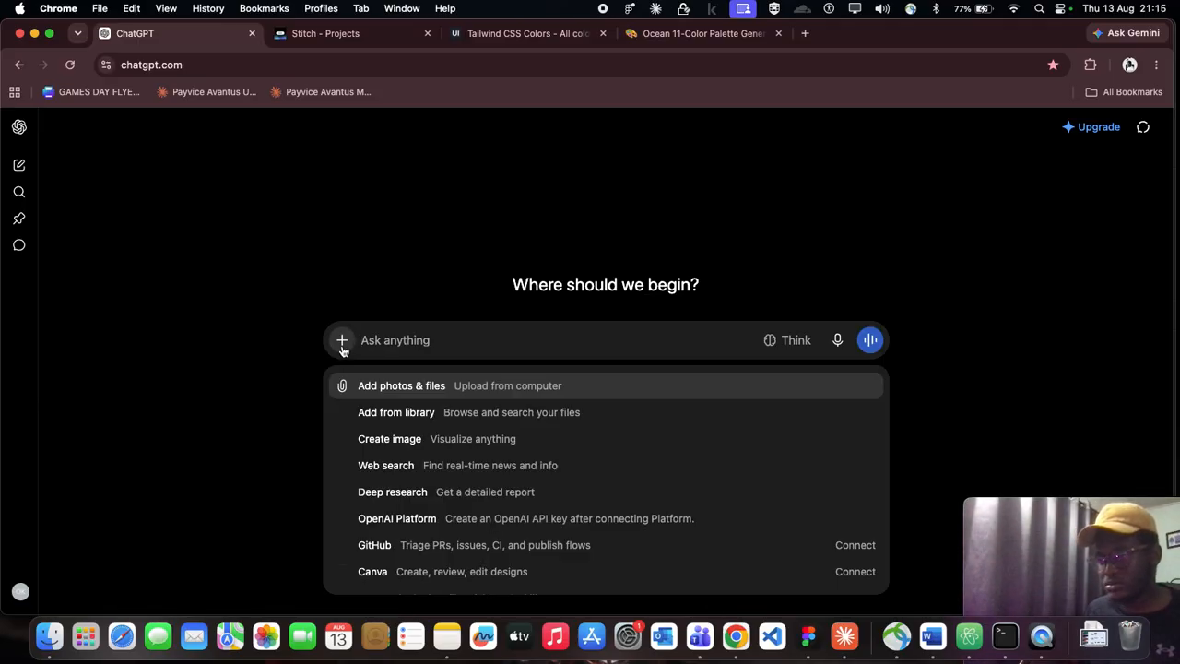
click(372, 381)
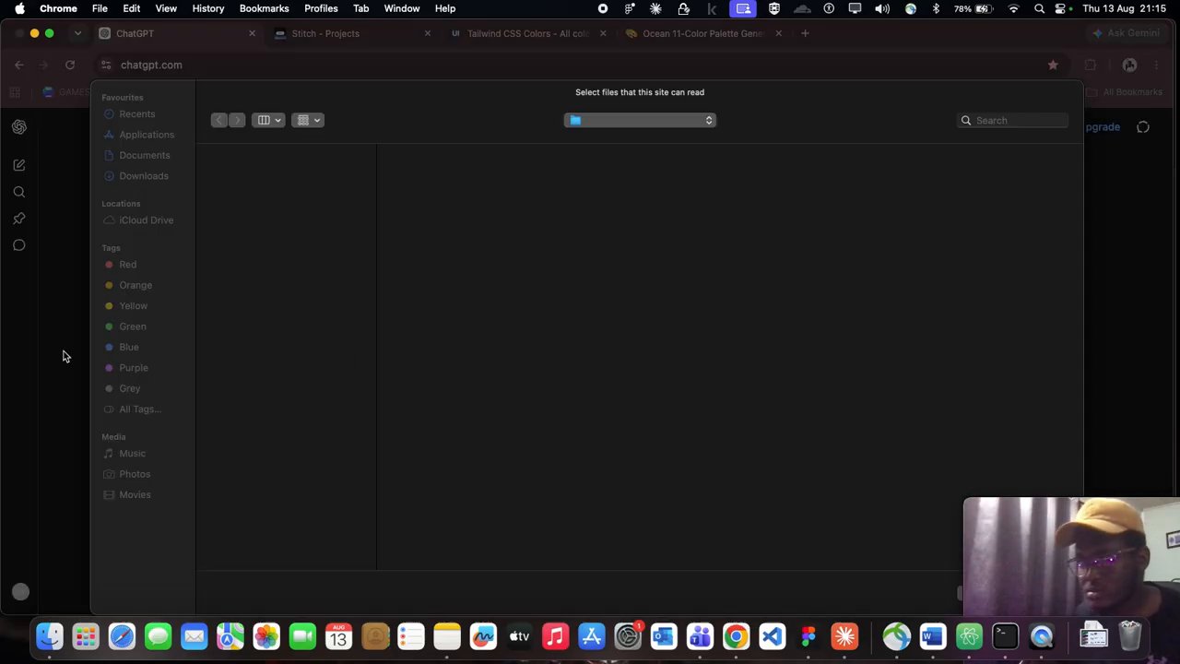
click(222, 176)
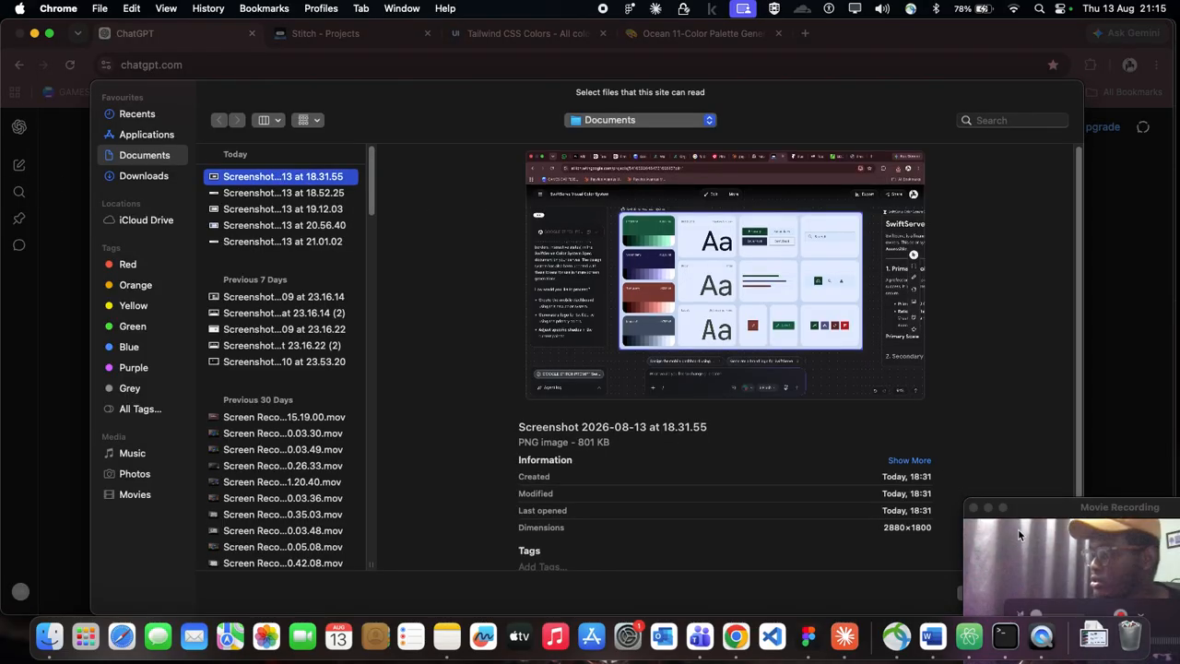
drag(1034, 510, 1095, 583)
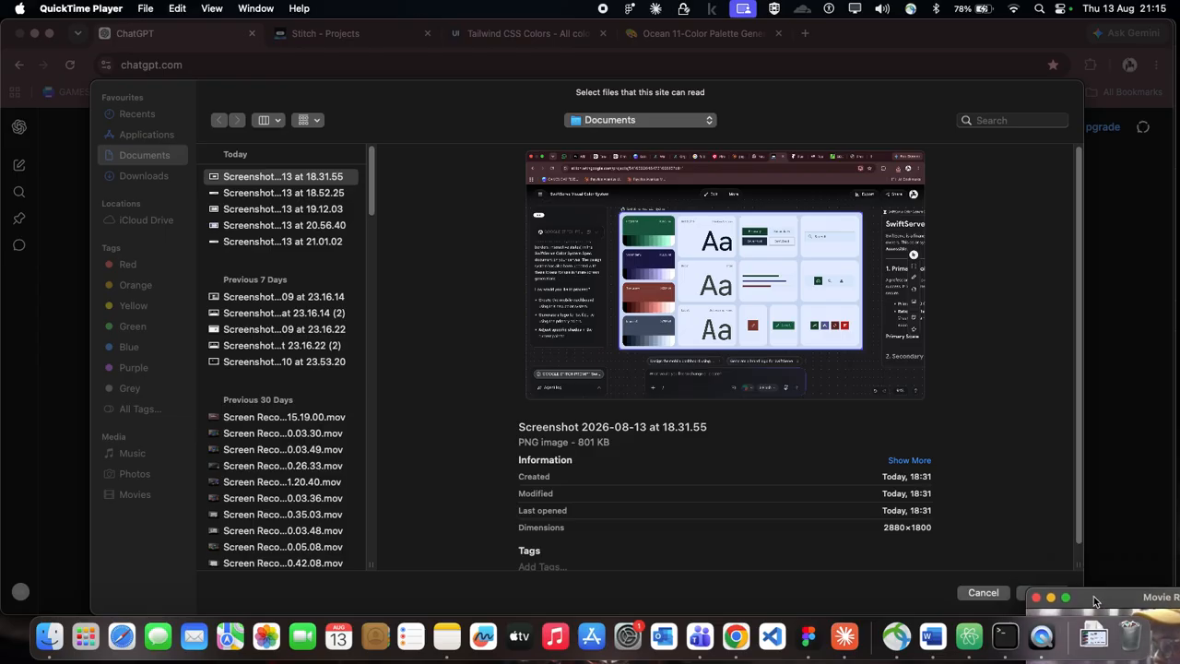
click(1028, 592)
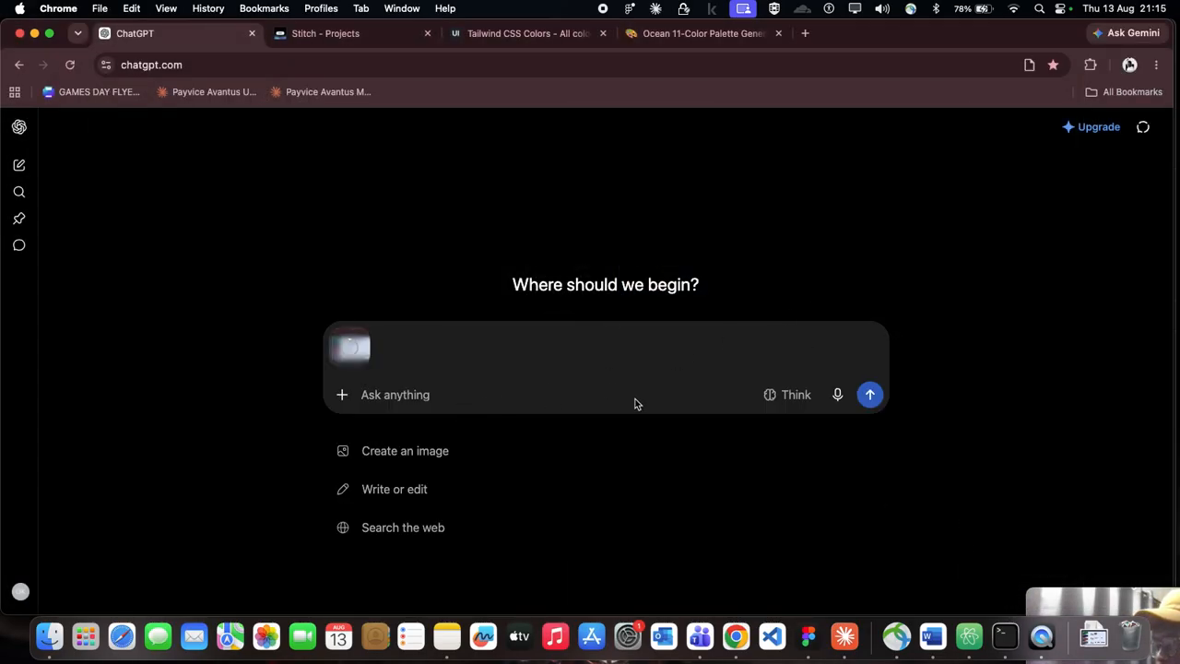
drag(1151, 587, 1084, 474)
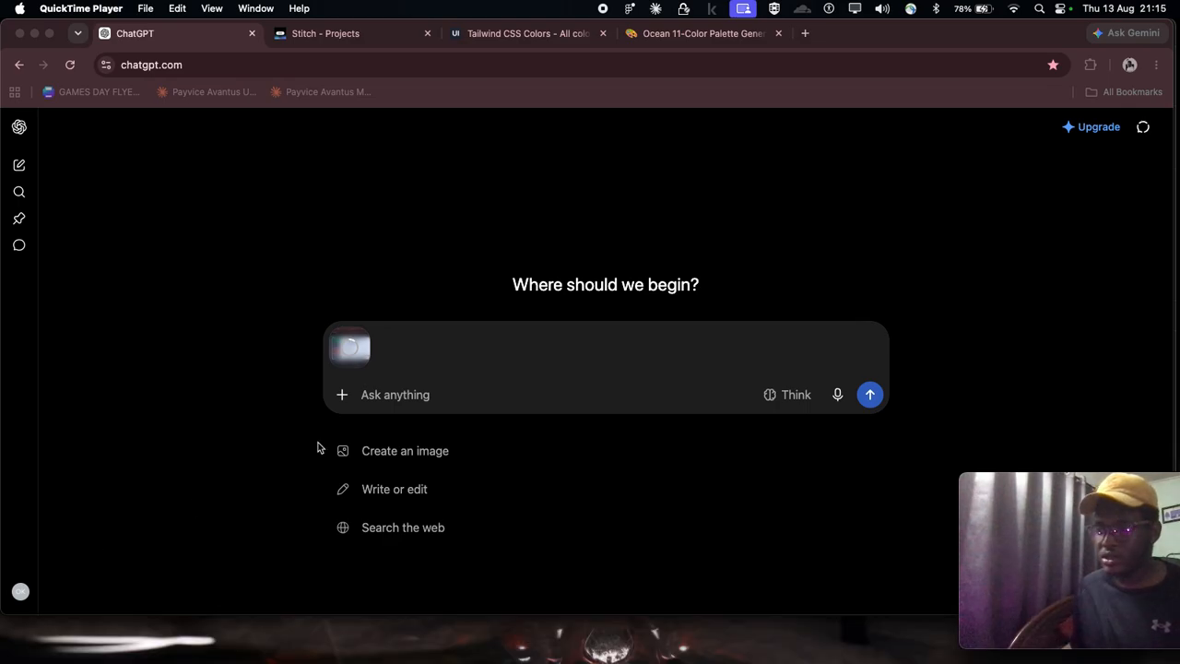
Step: Begin the prompt with "these are the colors created by google stich for my fintech product that im designing"
click(397, 388)
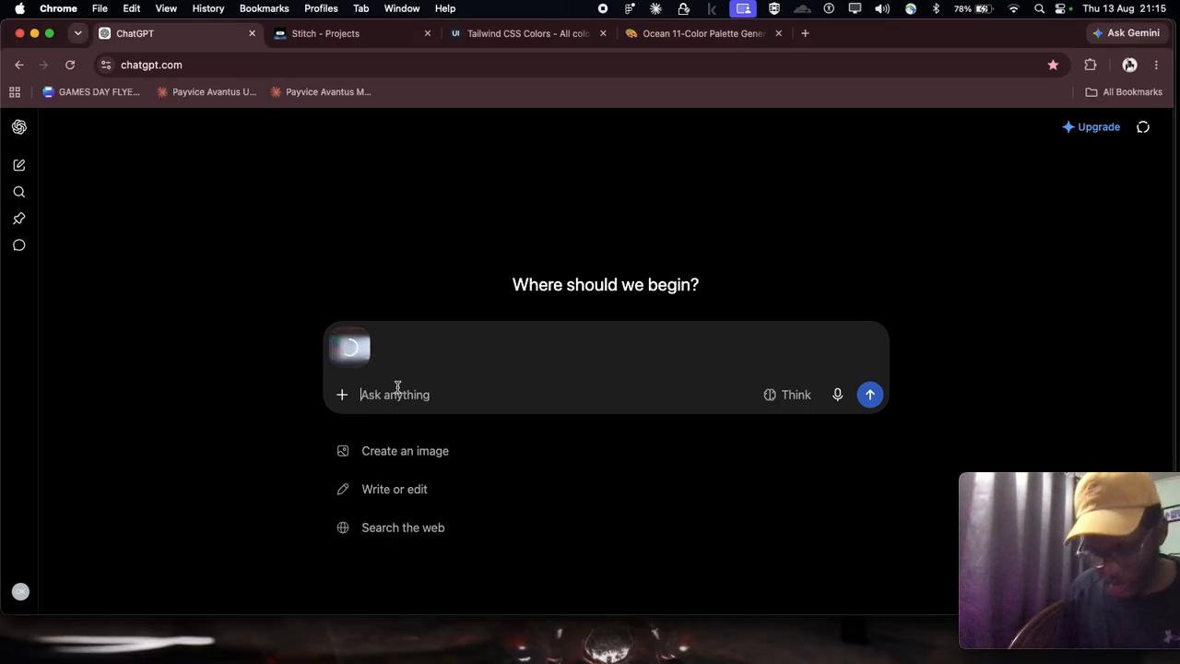
text(these a)
text(r5e)
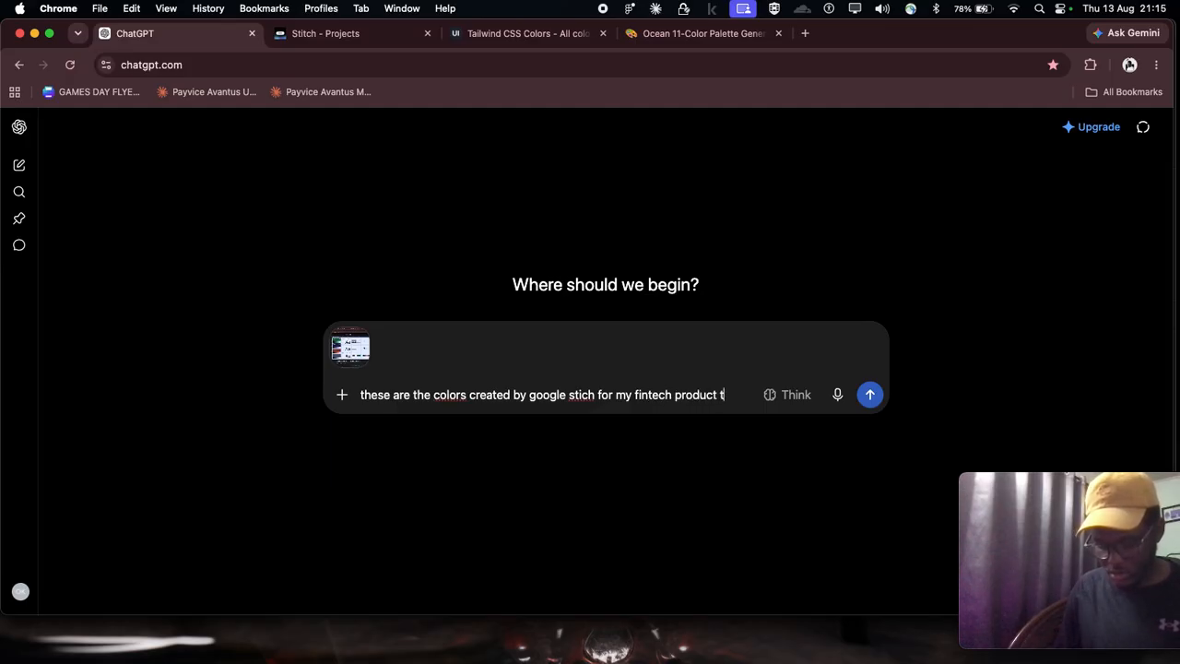
text(im designing)
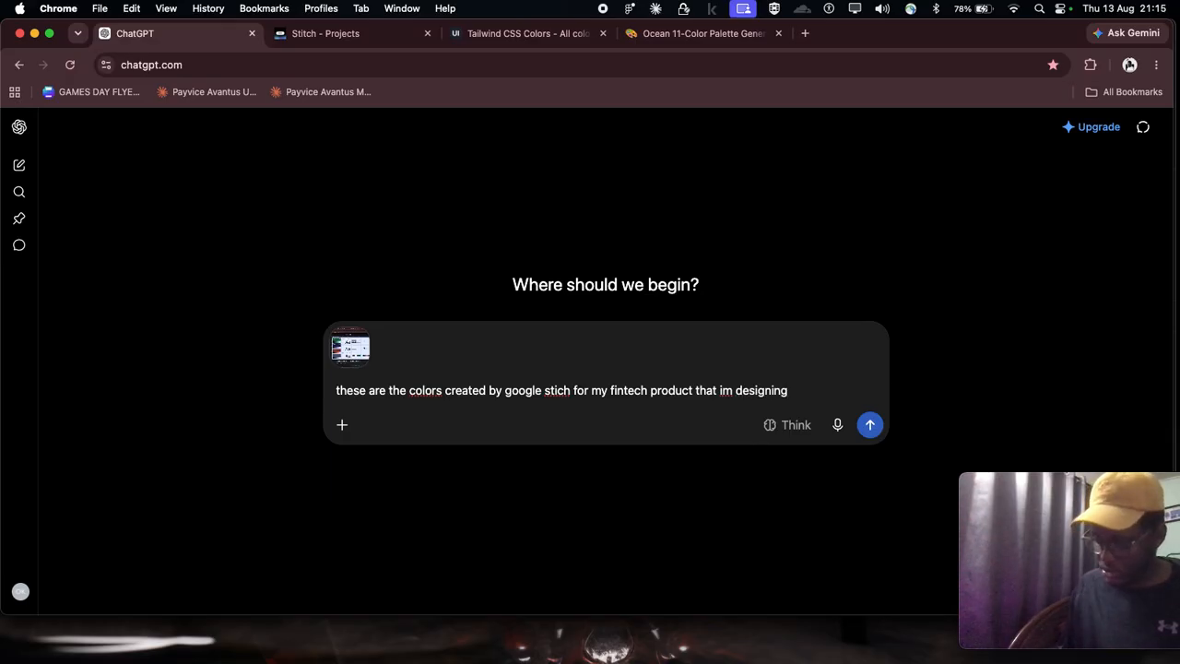
Step: Add a second paragraph to the prompt asking "Please add the semantic colors as well"
key(shift+Return)
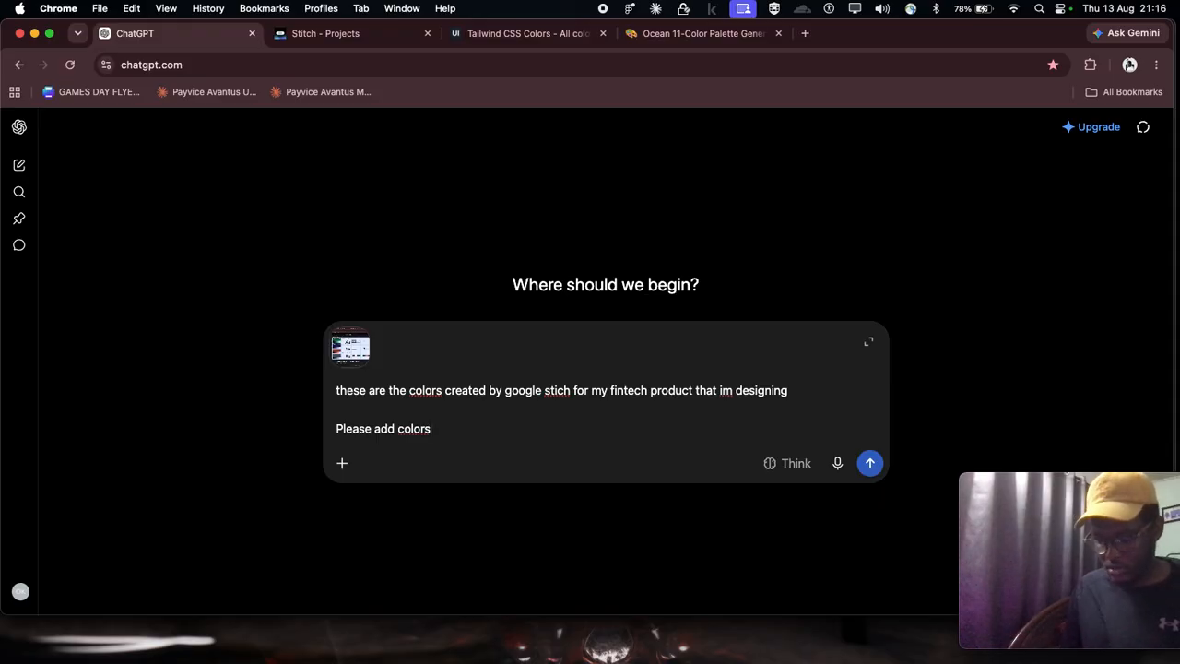
key(BackSpace)
key(BackSpace)
key(BackSpace)
text(the semantic)
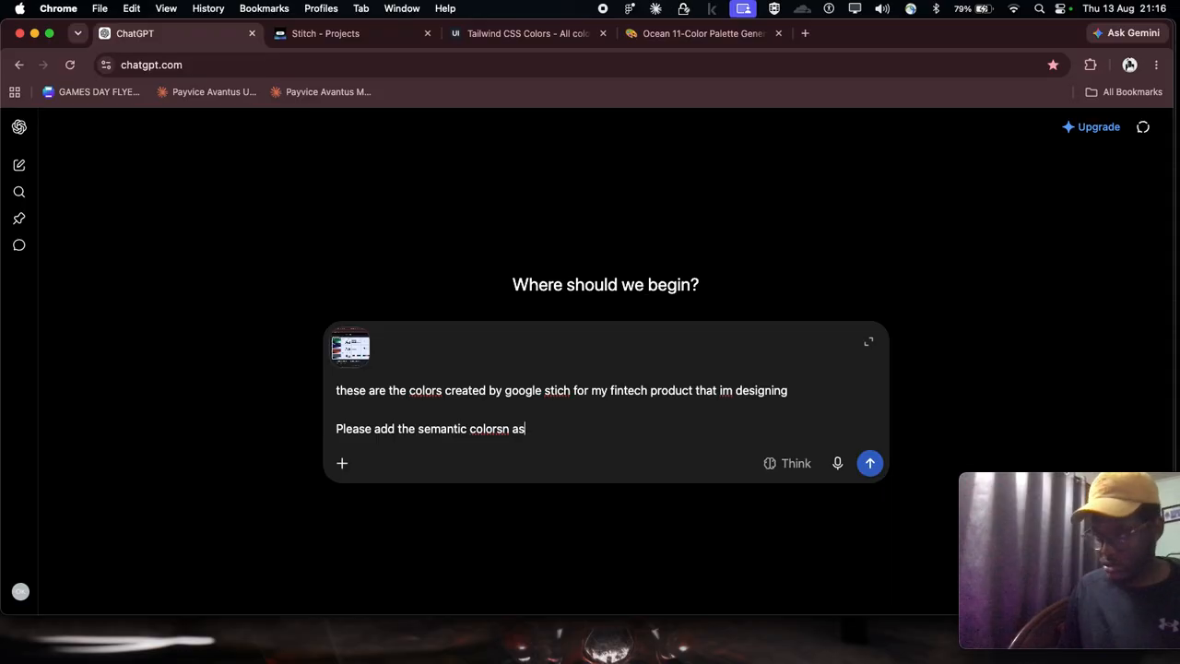
text(ell)
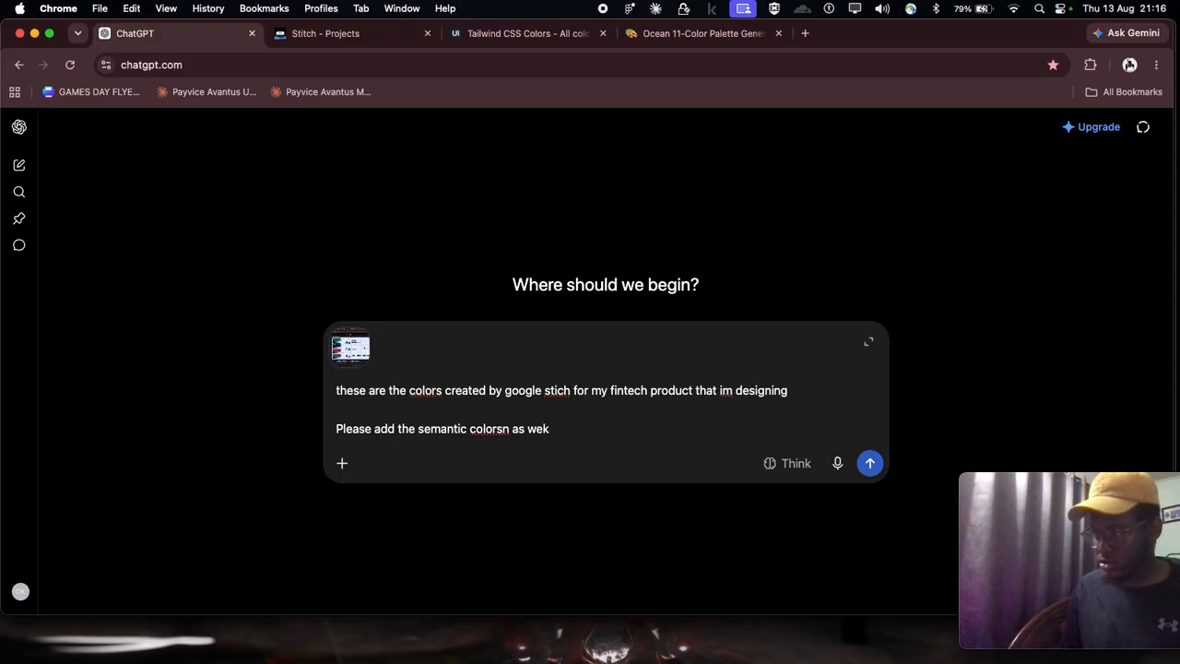
Step: Correct the spelling of "colors" and "stitch" in the prompt and send it
click(508, 429)
key(BackSpace)
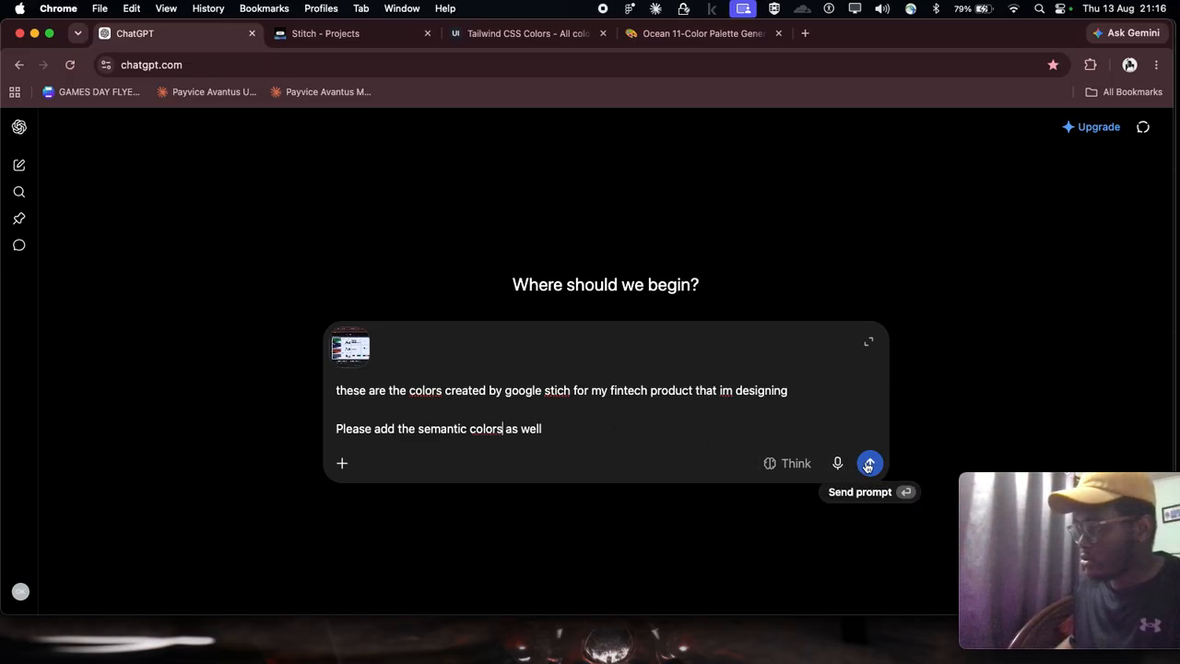
click(557, 390)
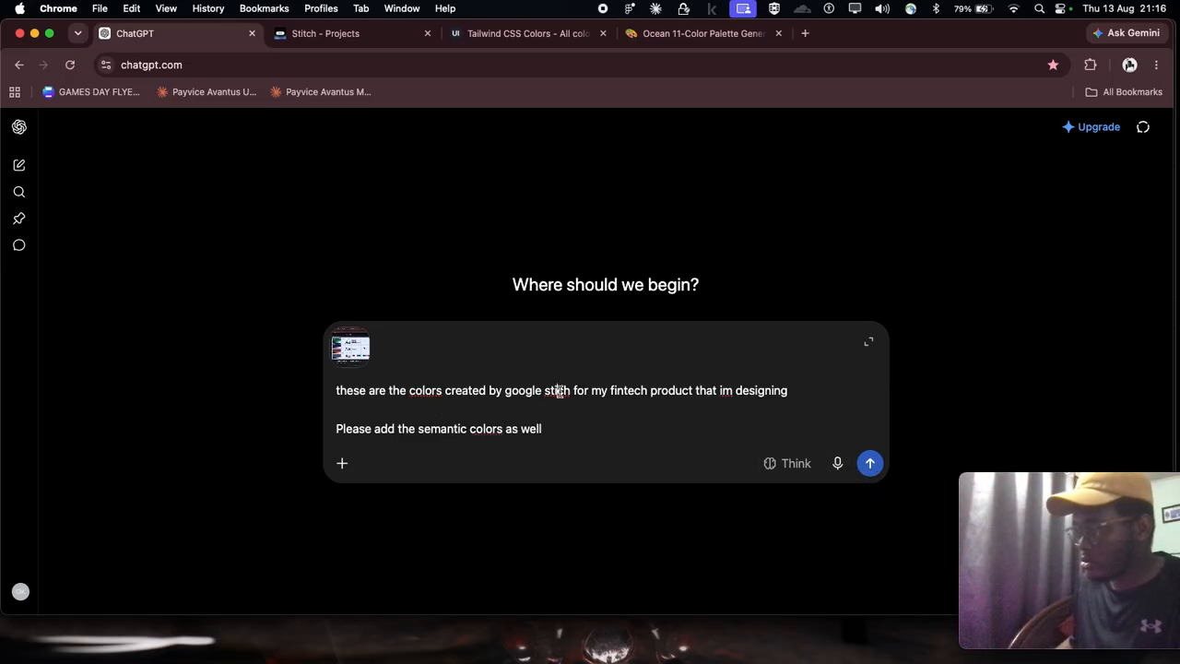
text(t)
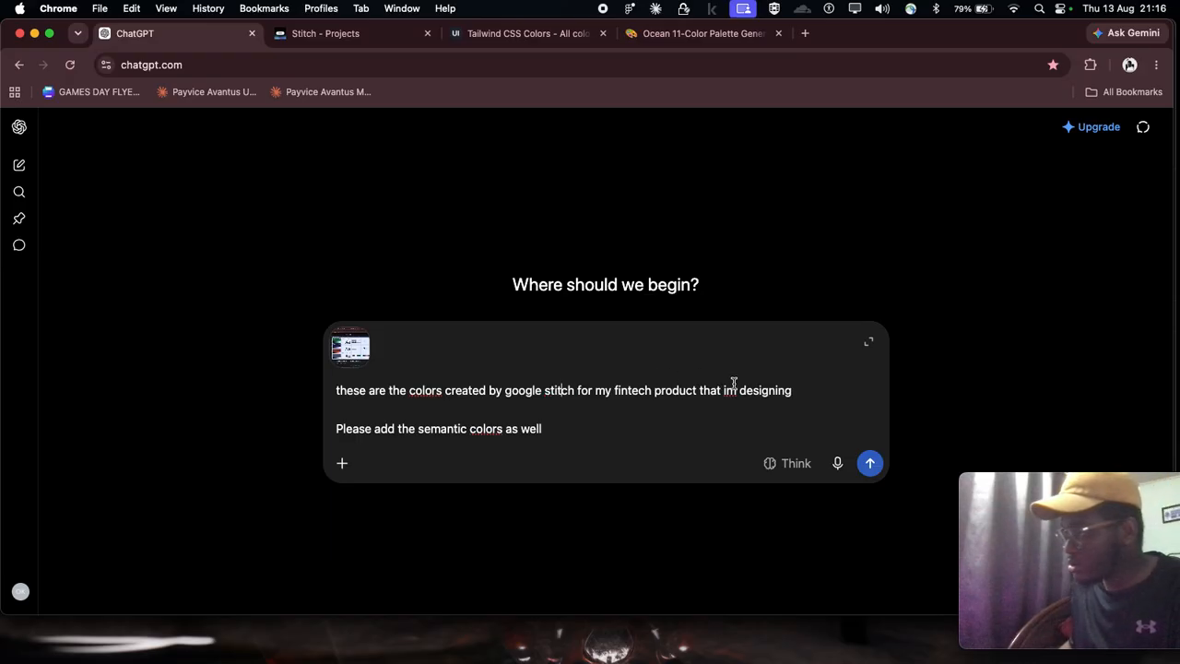
click(870, 463)
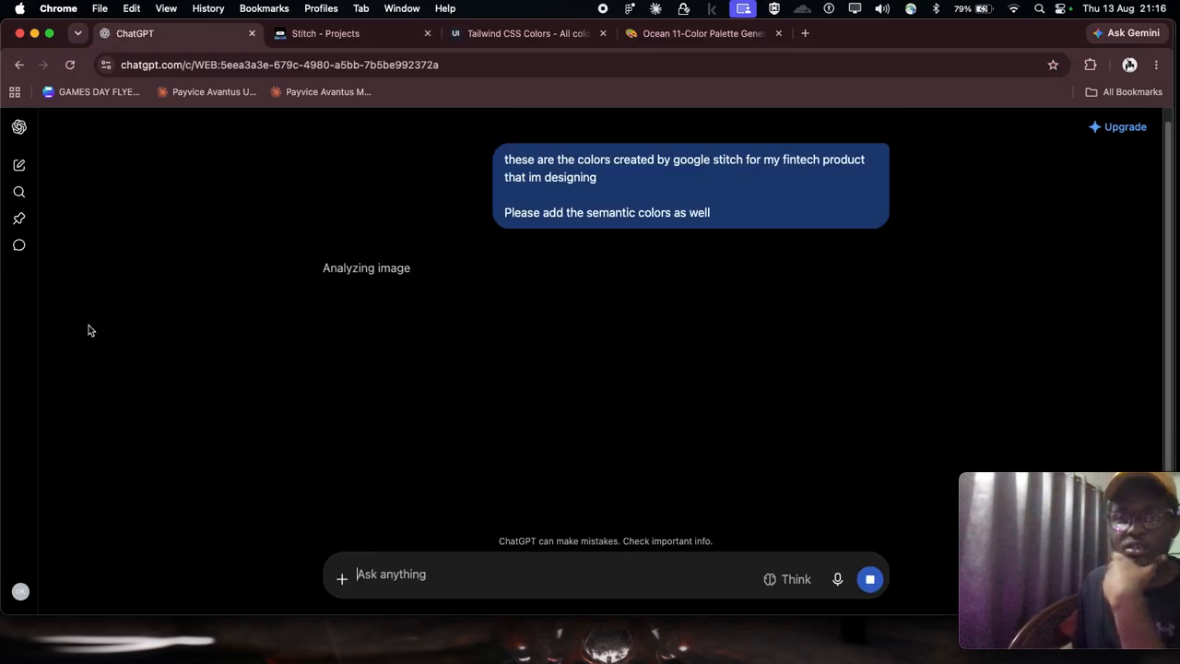
Step: Read the reply's semantic color table and its lists of foundation and semantic colors
click(1056, 495)
drag(1056, 495, 1060, 535)
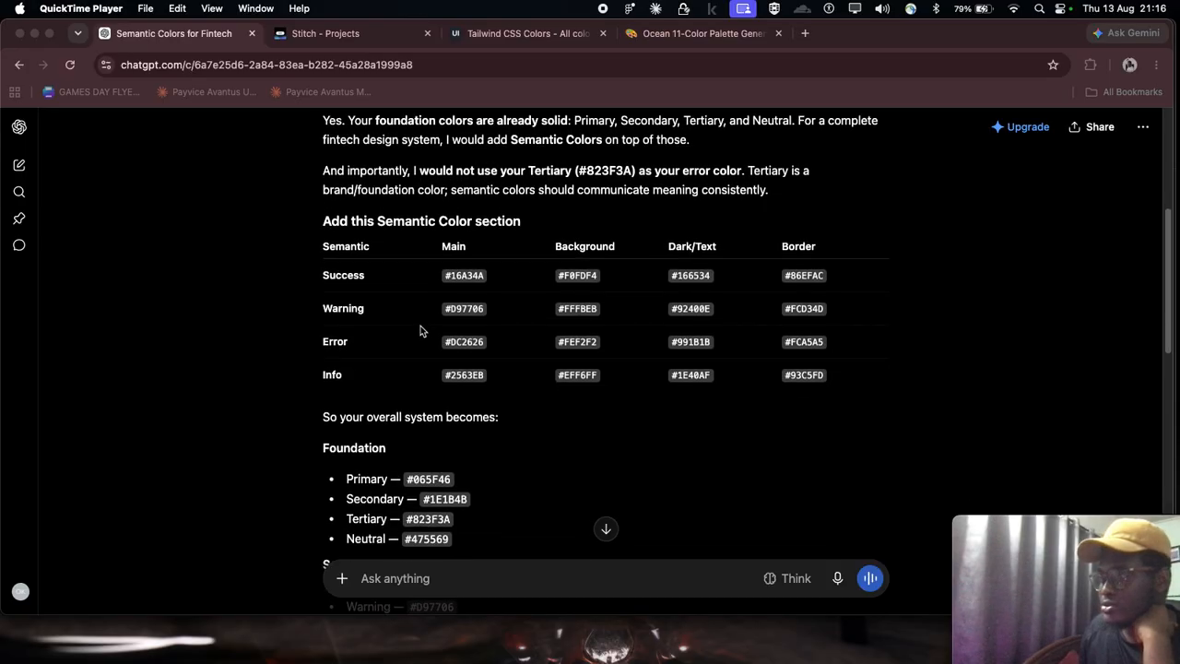
scroll(422, 331, up, 1)
scroll(423, 331, down, 2)
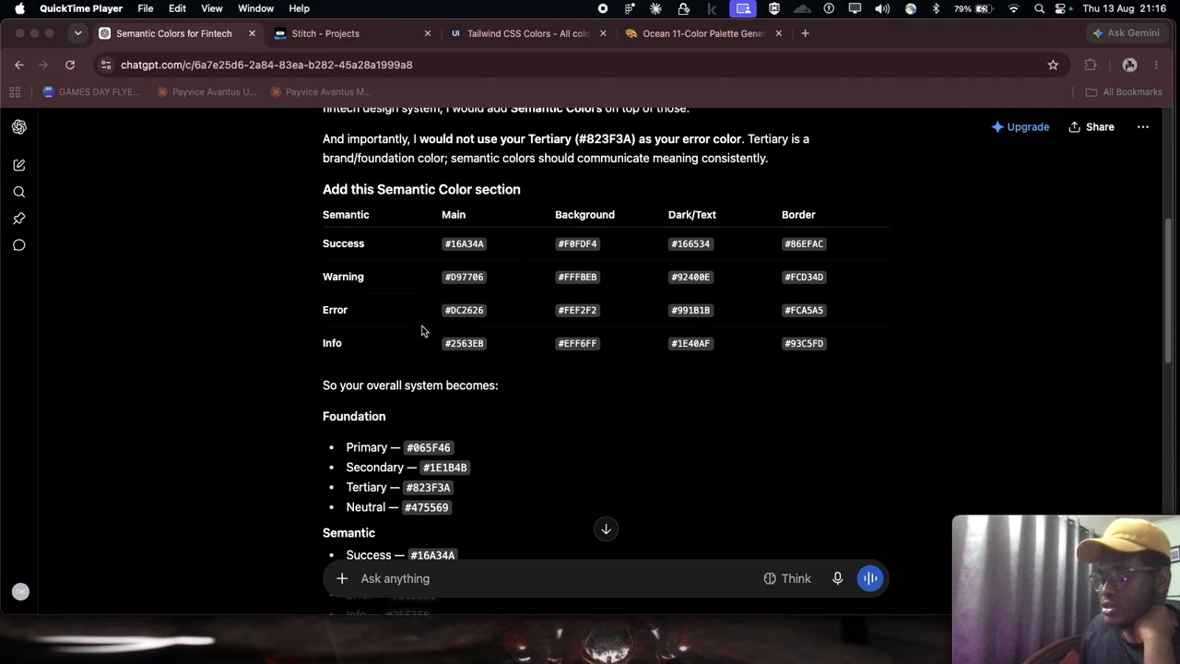
scroll(423, 331, down, 2)
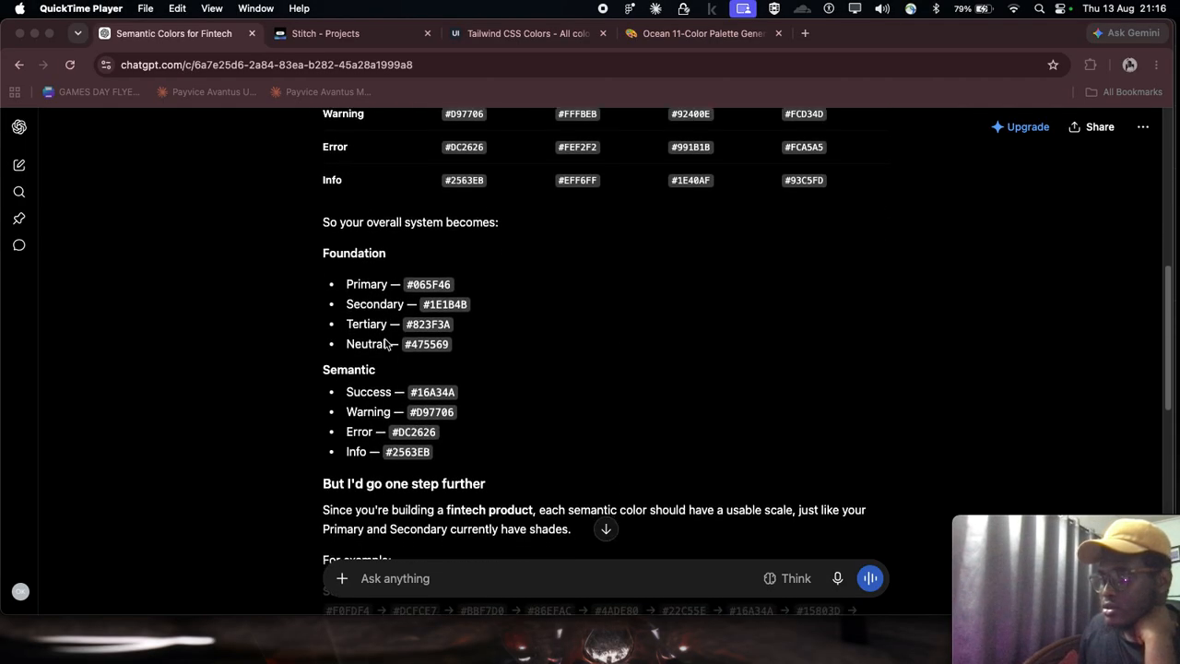
click(352, 290)
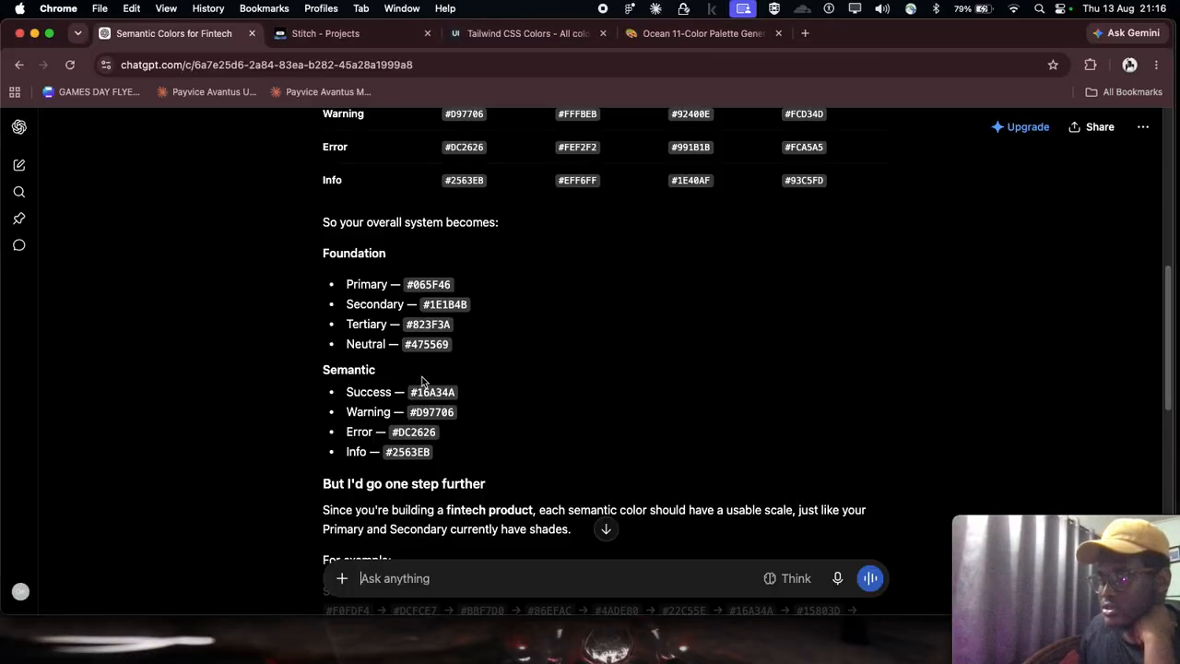
scroll(421, 382, down, 3)
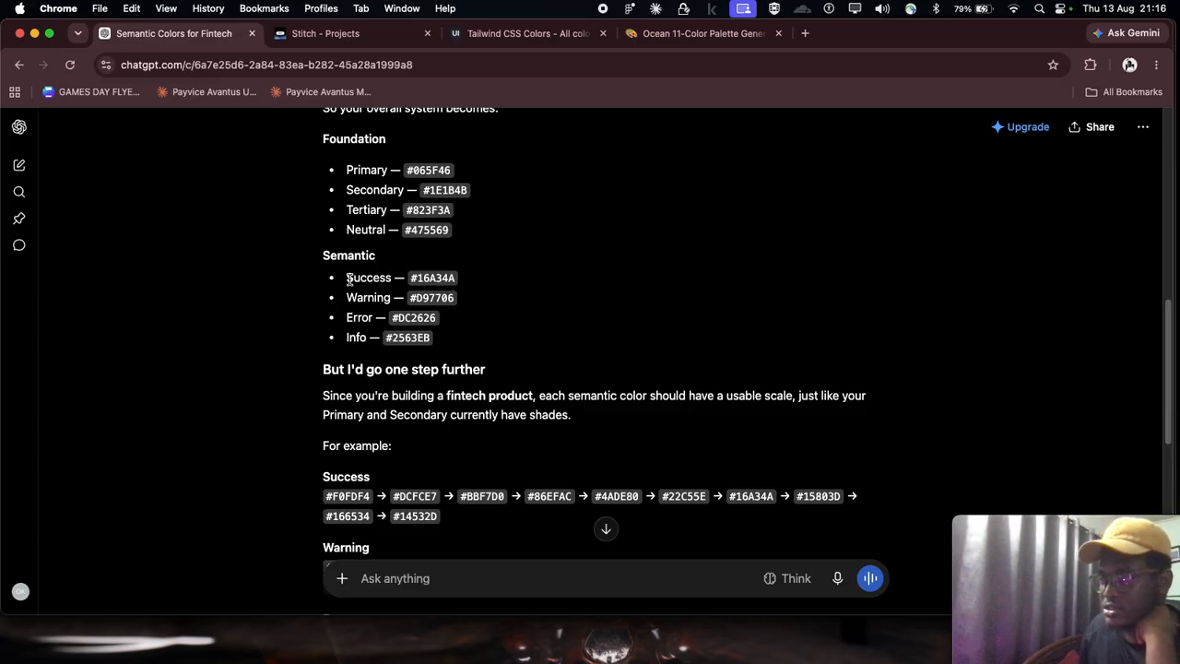
drag(404, 285, 347, 278)
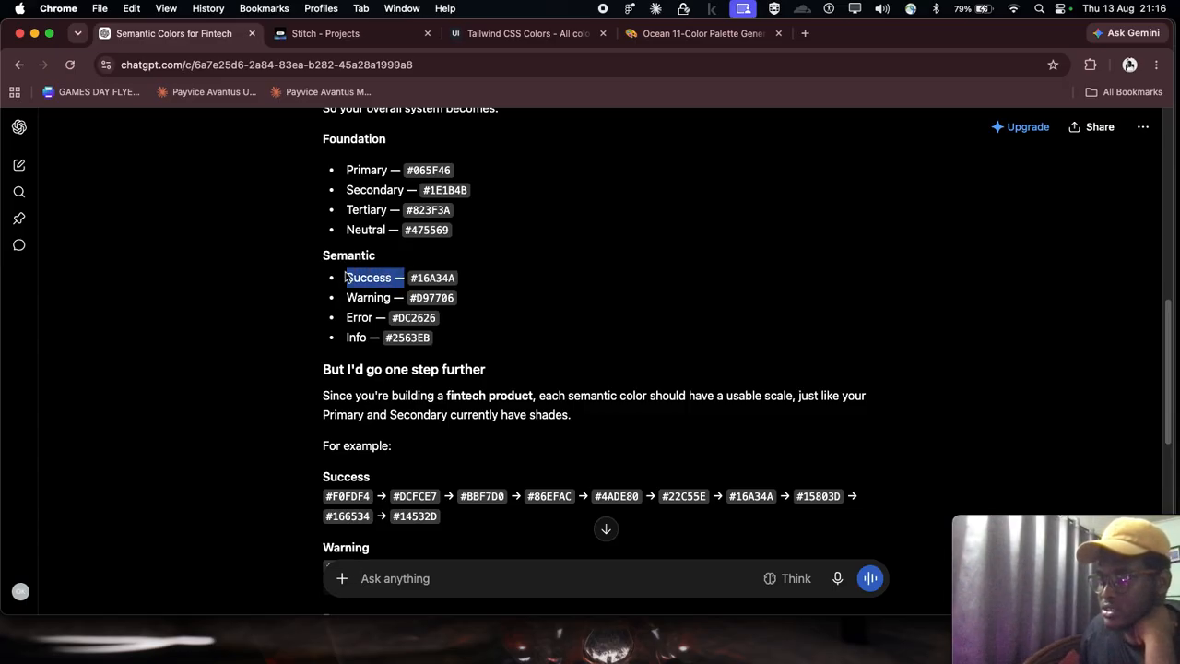
drag(386, 303, 348, 297)
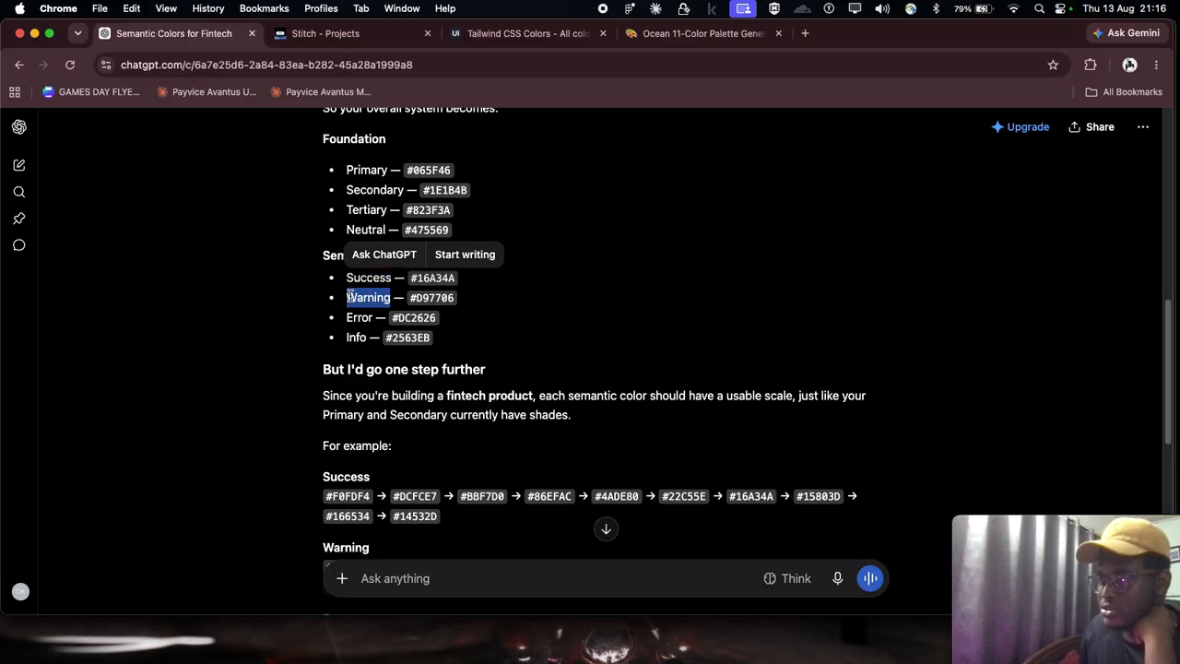
scroll(365, 290, down, 1)
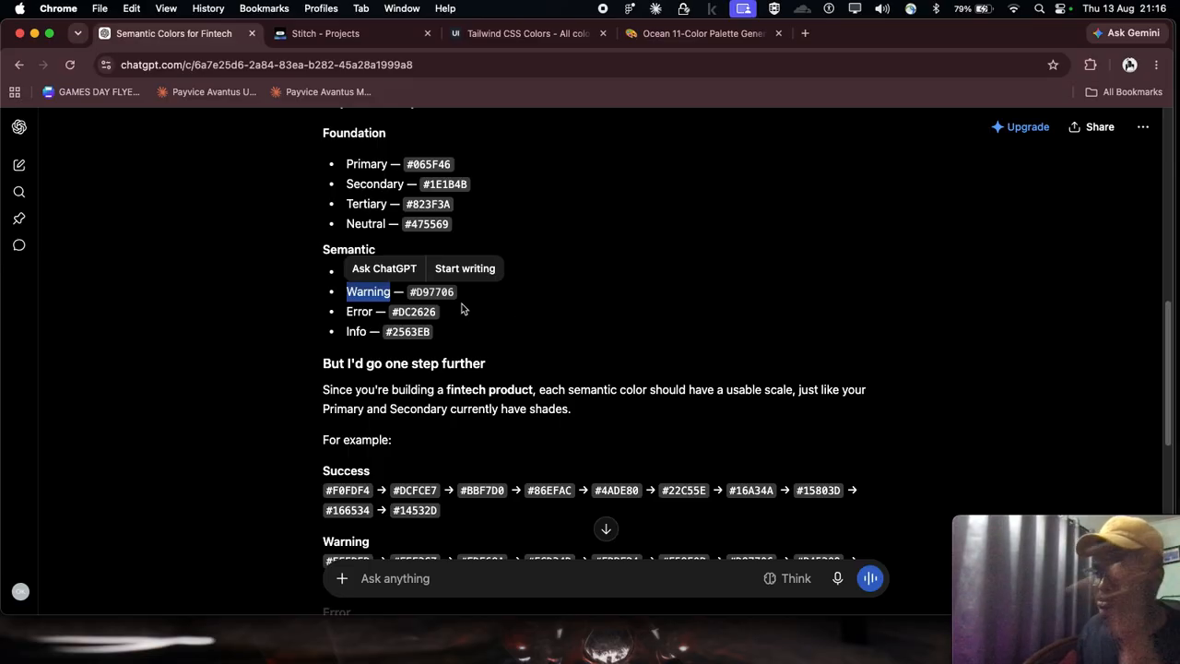
double_click(361, 314)
double_click(359, 330)
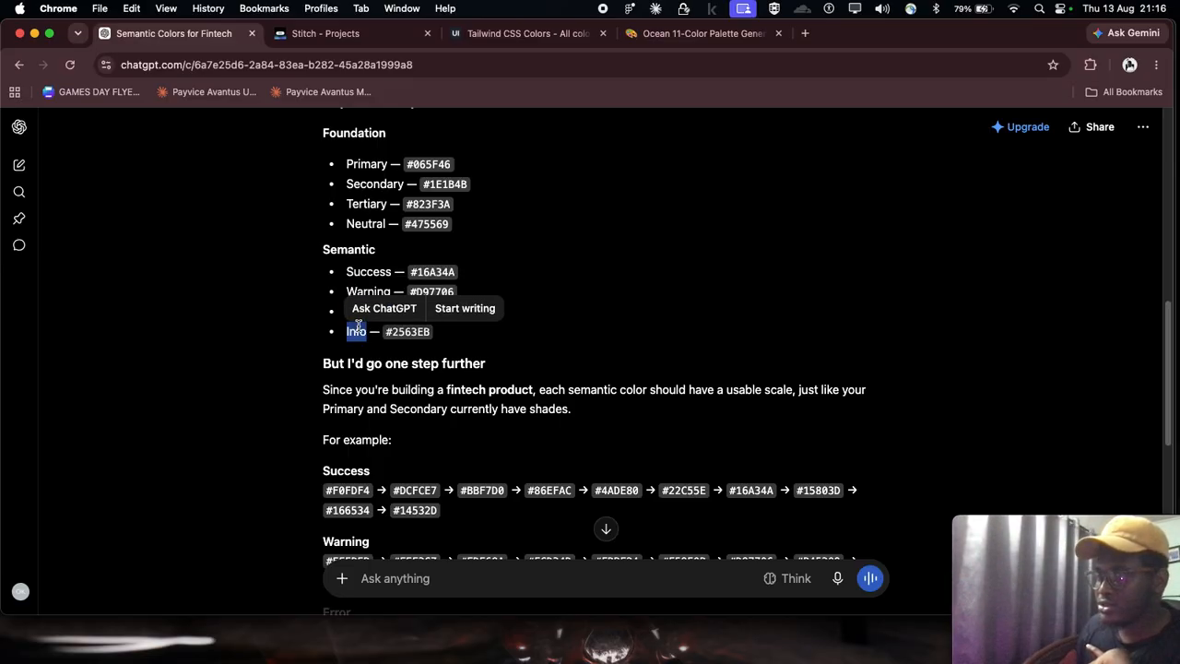
Step: Examine the suggested Success, Warning, Error and Info shade scales and how the reply maps them to UI meaning
scroll(424, 334, down, 2)
scroll(424, 334, down, 5)
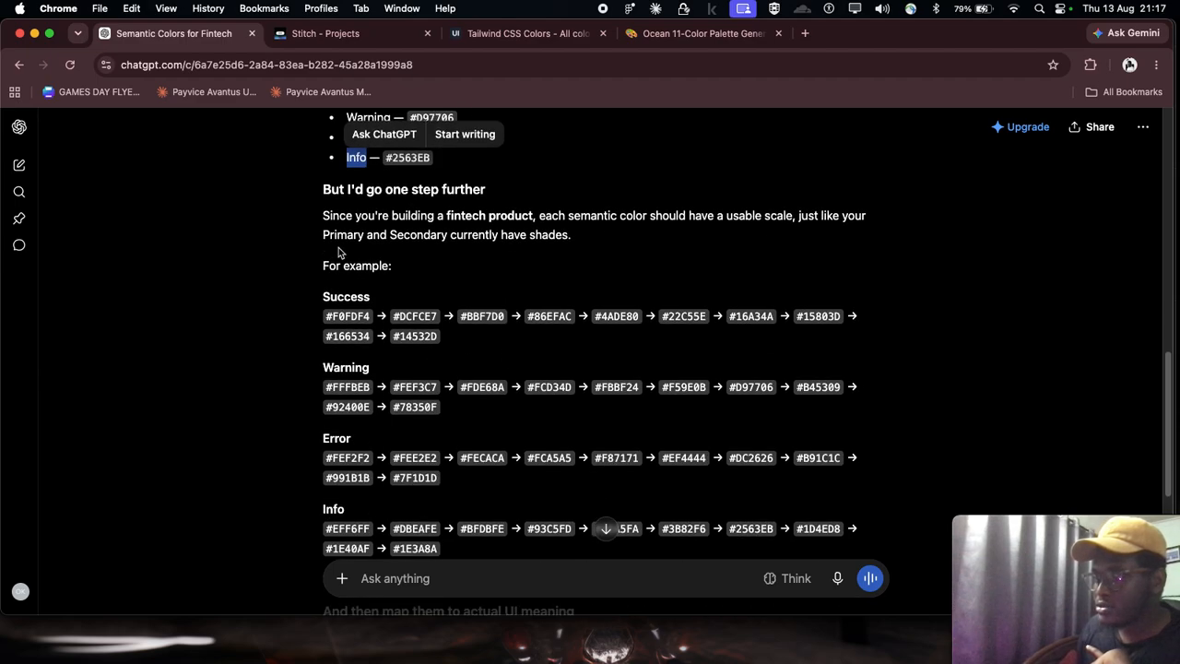
click(302, 274)
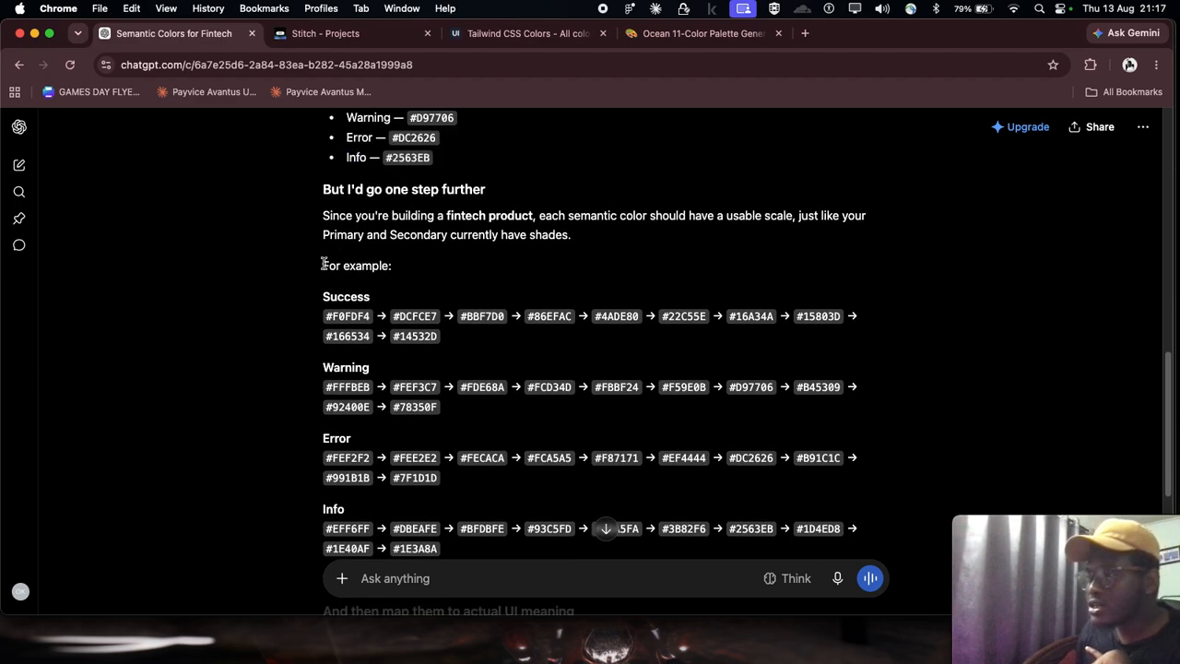
scroll(337, 321, down, 2)
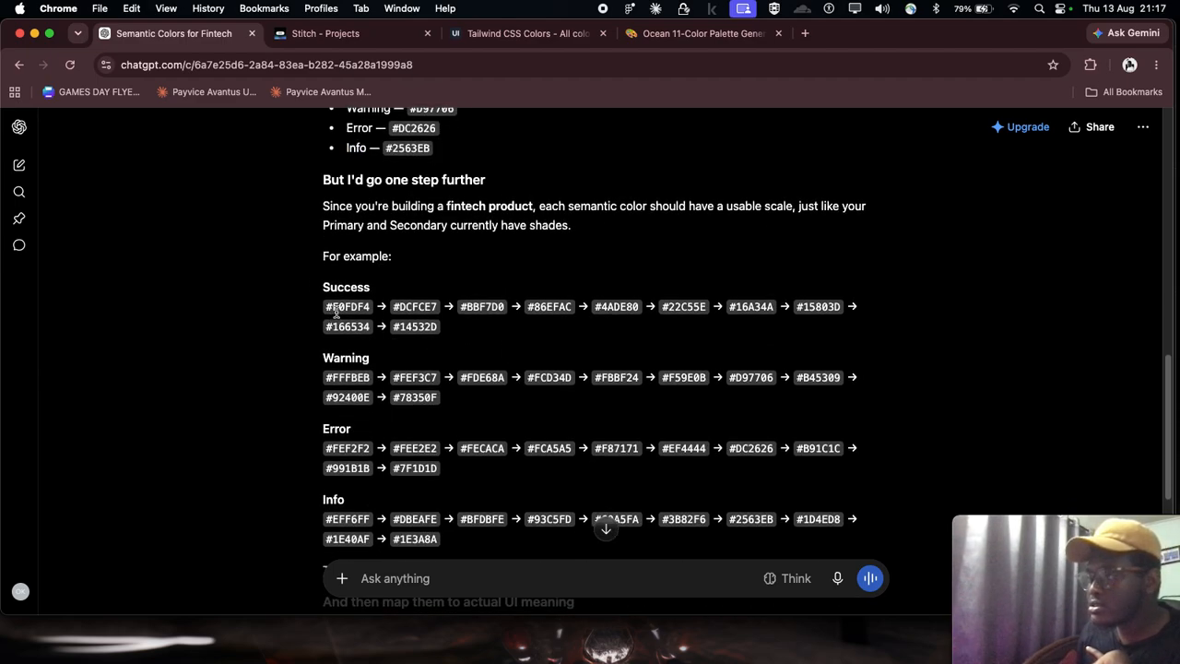
scroll(343, 336, down, 3)
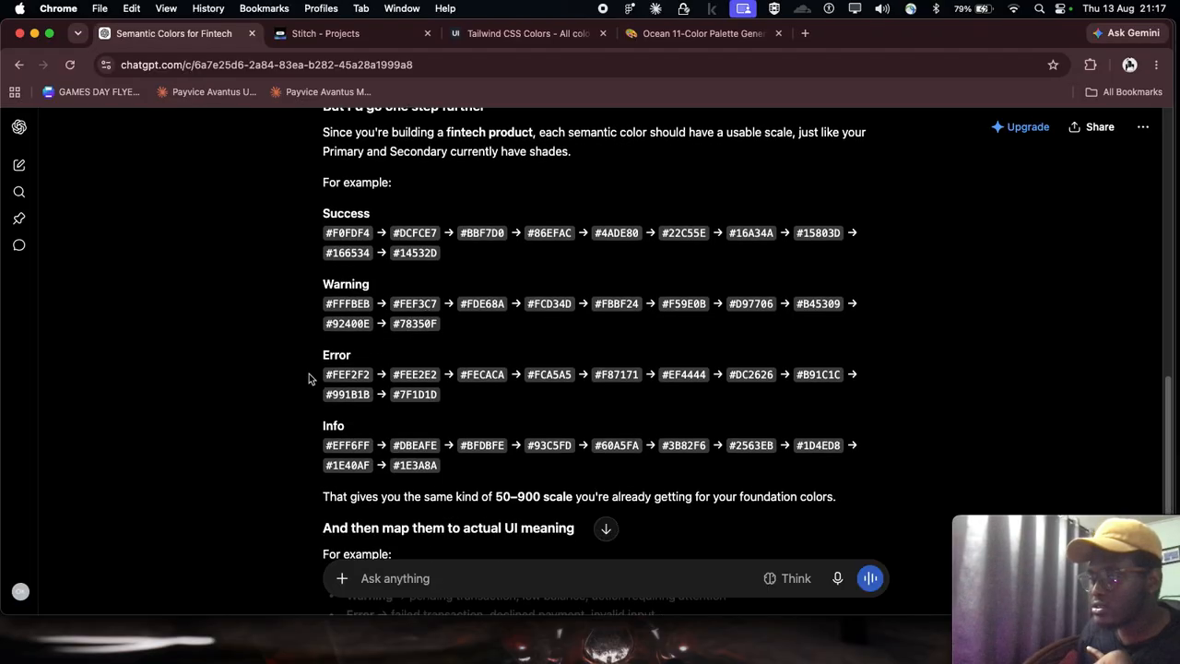
scroll(459, 420, down, 6)
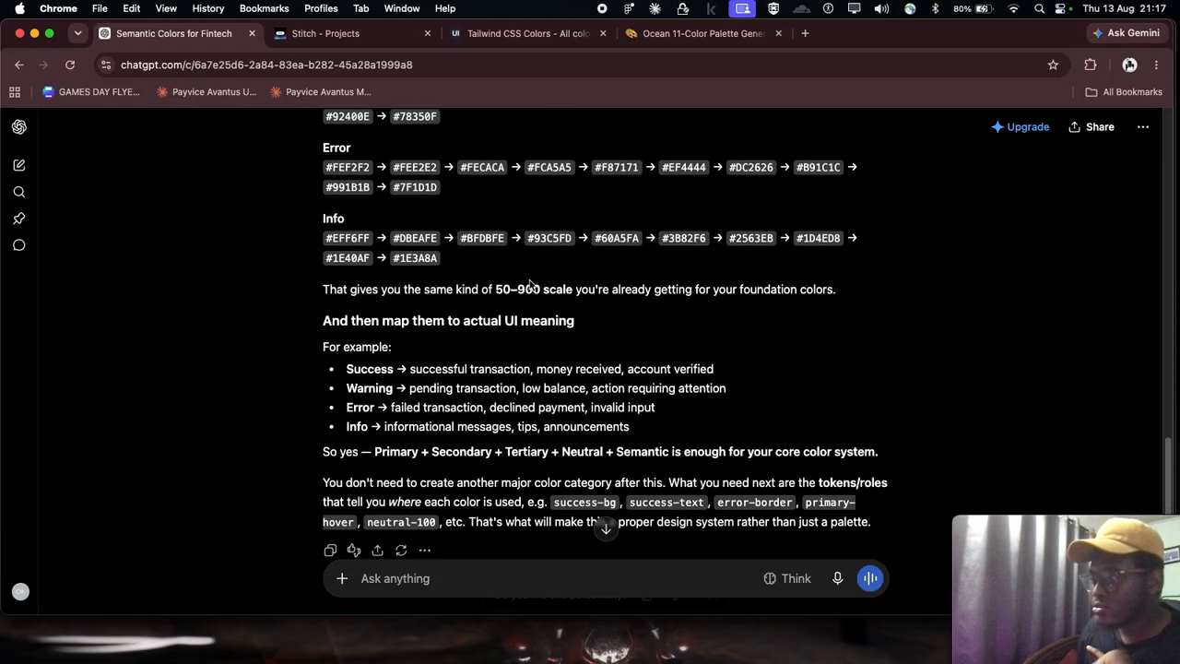
scroll(375, 242, up, 1)
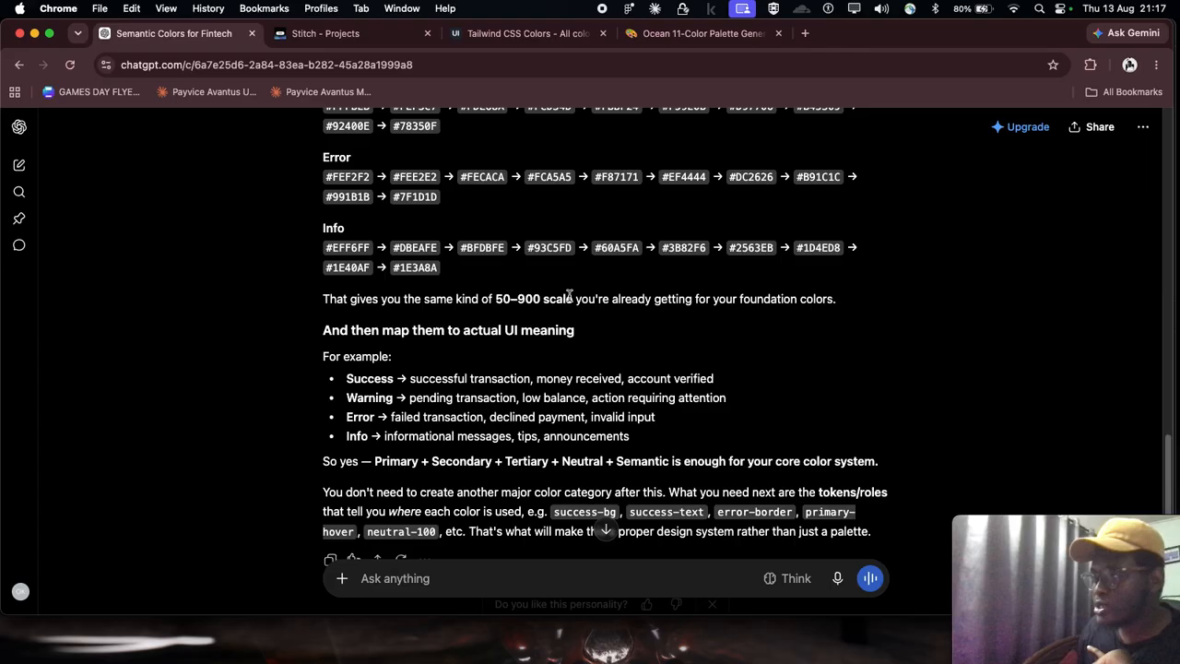
drag(495, 297, 542, 298)
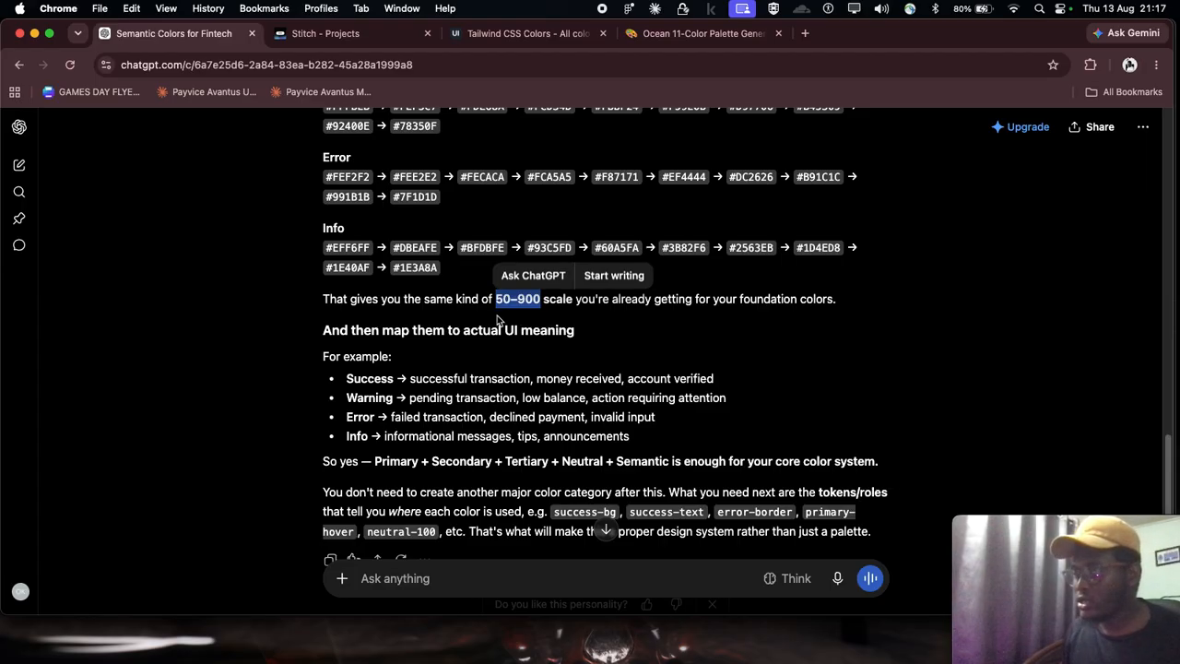
scroll(461, 332, down, 1)
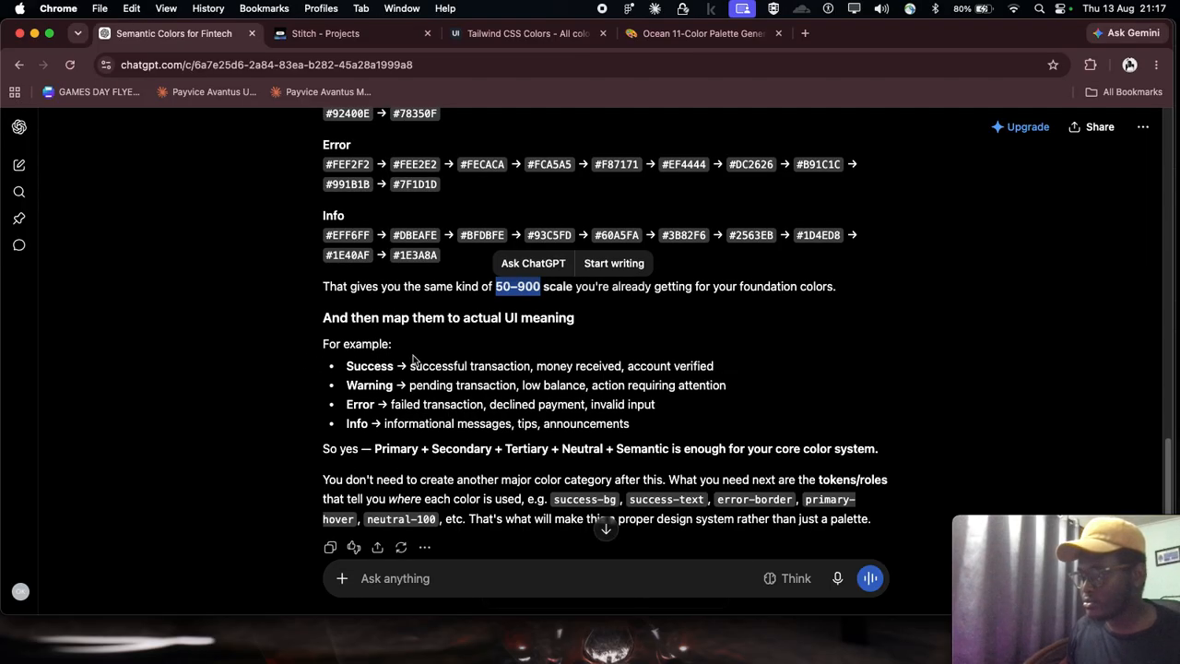
scroll(413, 360, up, 2)
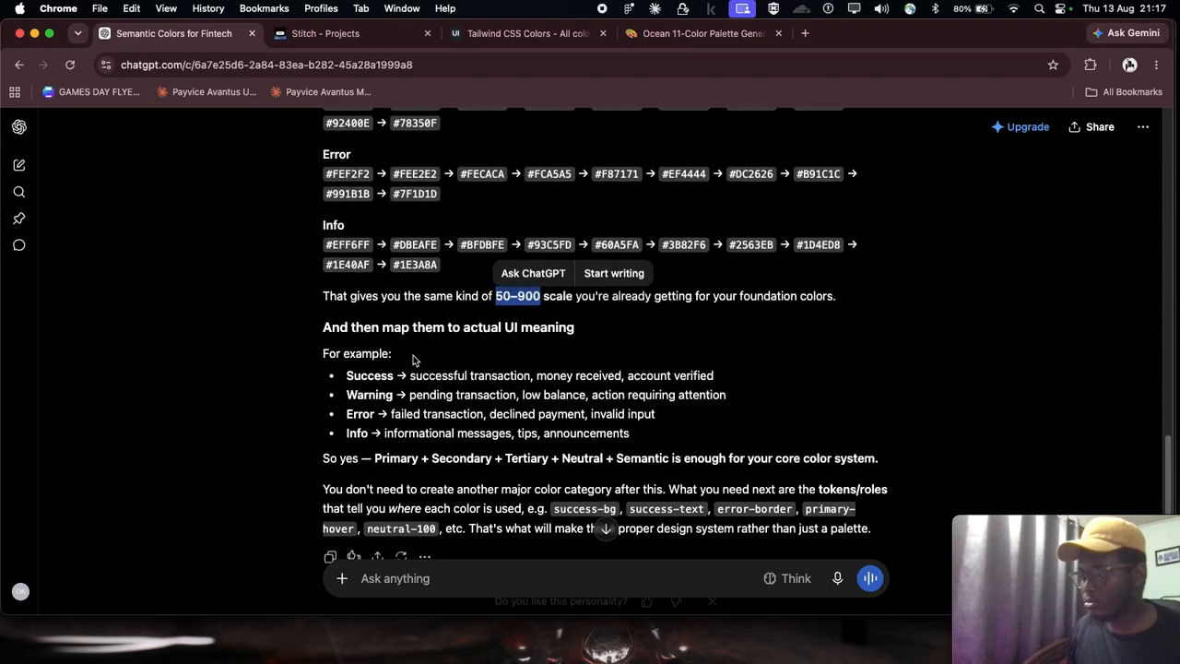
Step: Copy the Semantic list of Success, Warning, Error and Info hex codes from the reply and switch to Figma
scroll(413, 360, up, 6)
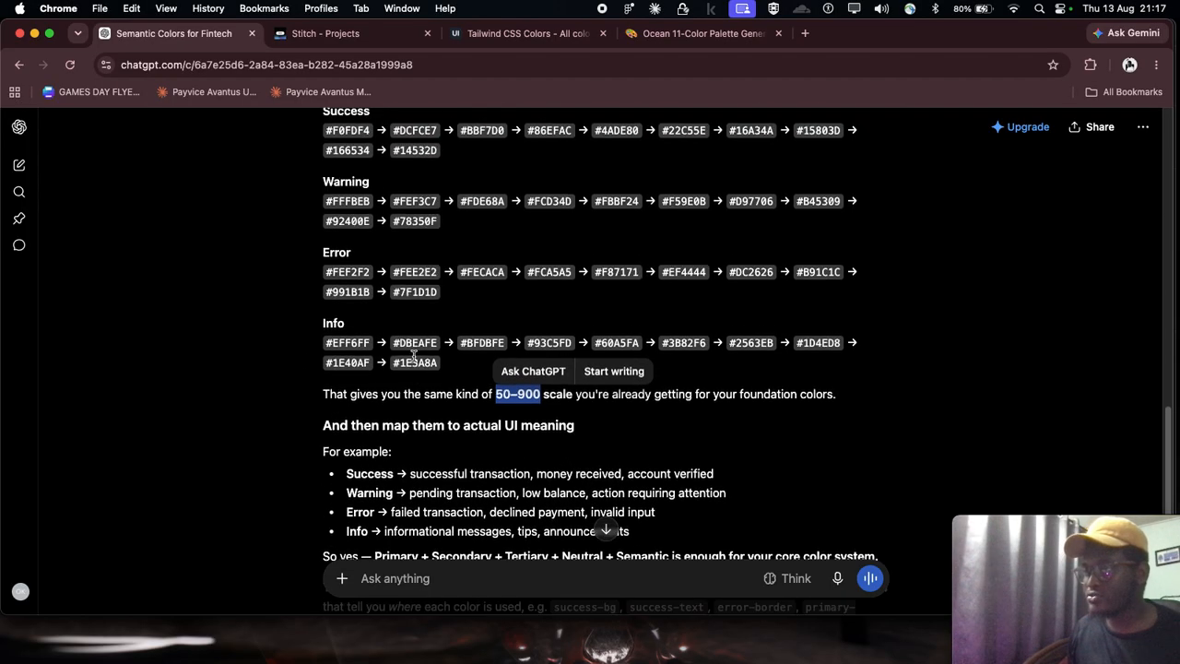
scroll(360, 298, up, 7)
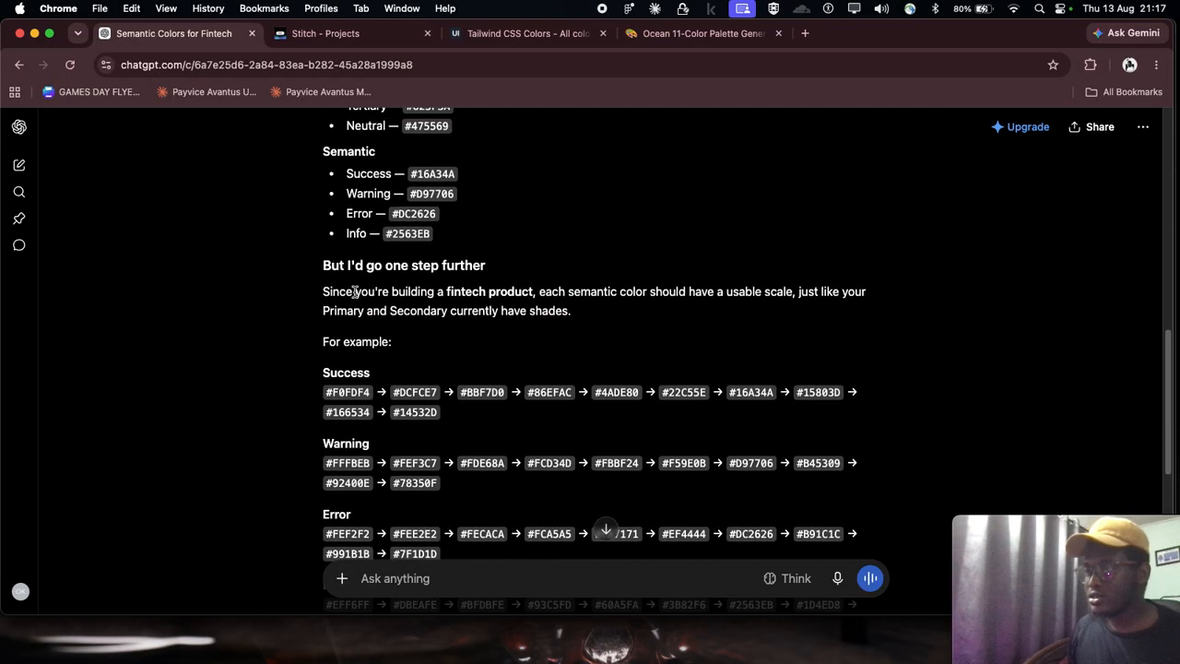
scroll(433, 262, down, 1)
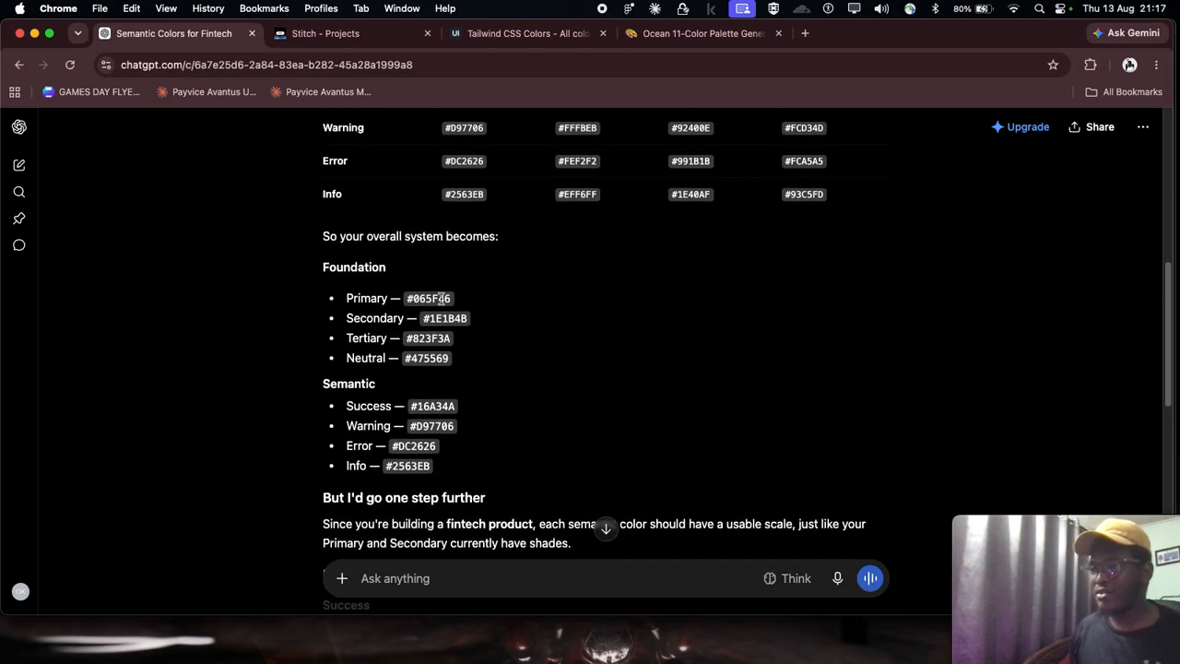
scroll(334, 312, down, 1)
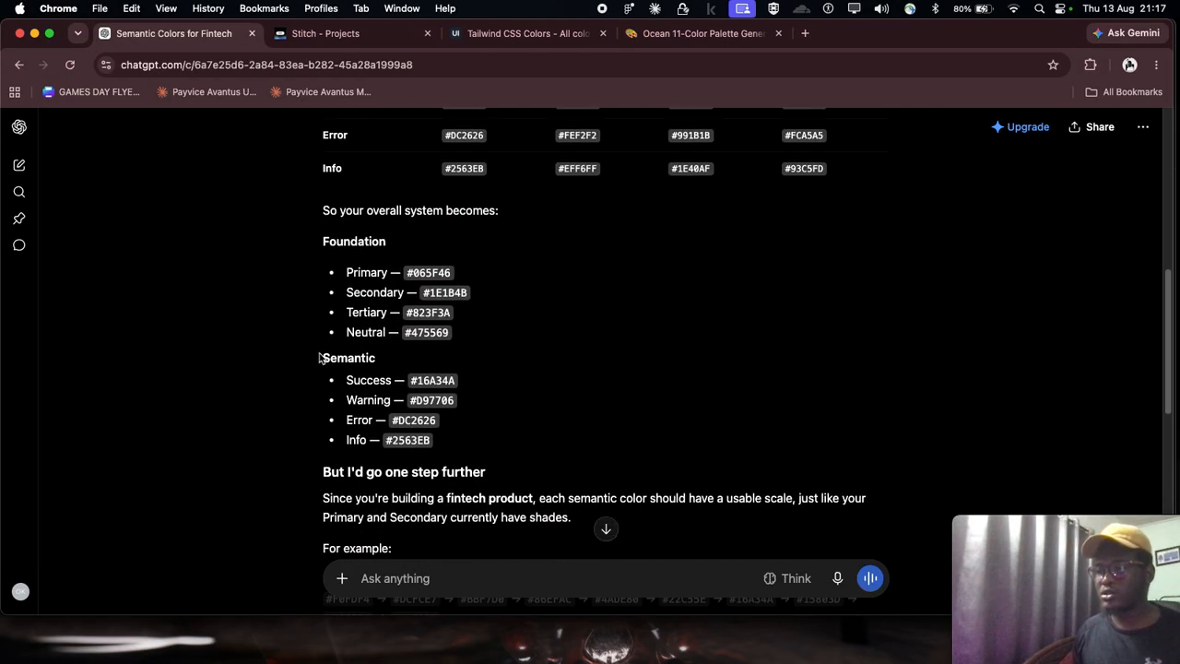
mouse_move(323, 357)
mouse_down()
mouse_move(488, 409)
mouse_move(496, 441)
mouse_move(382, 414)
mouse_move(322, 356)
mouse_up()
click(793, 268)
click(786, 663)
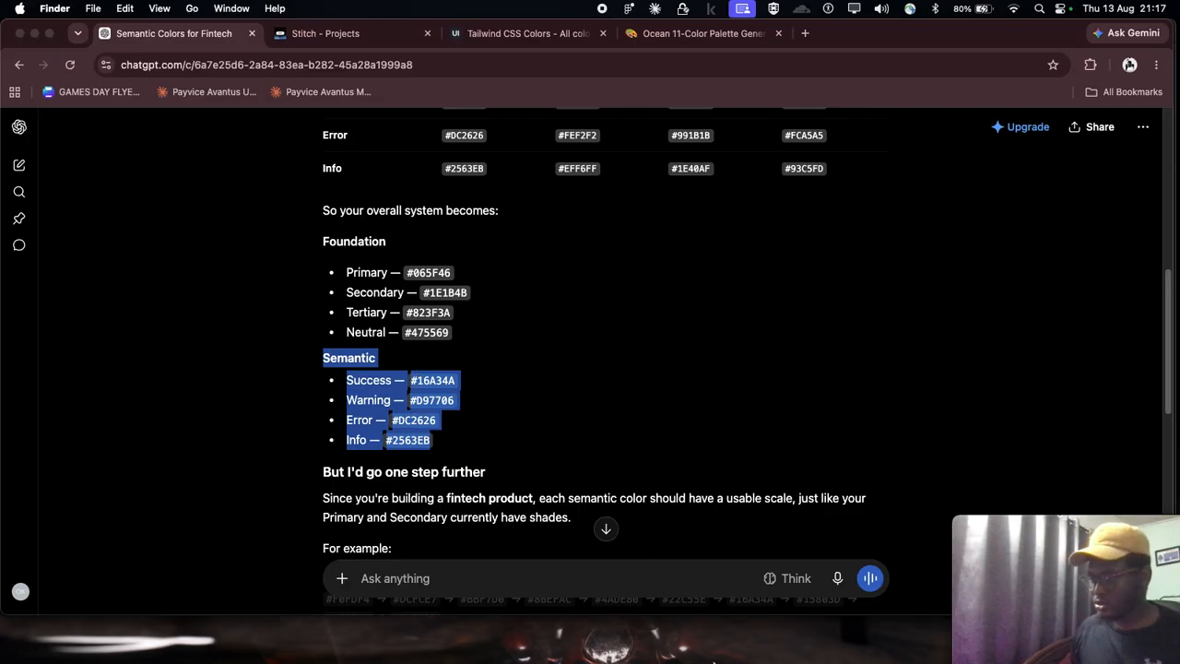
click(786, 662)
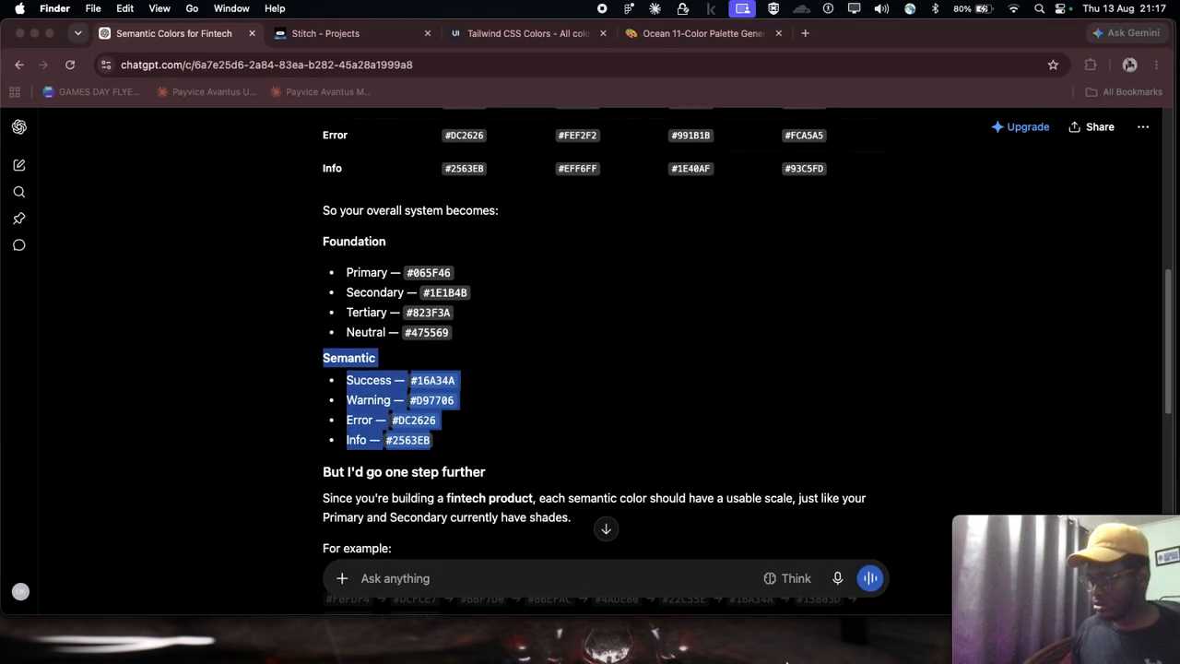
click(786, 663)
click(816, 662)
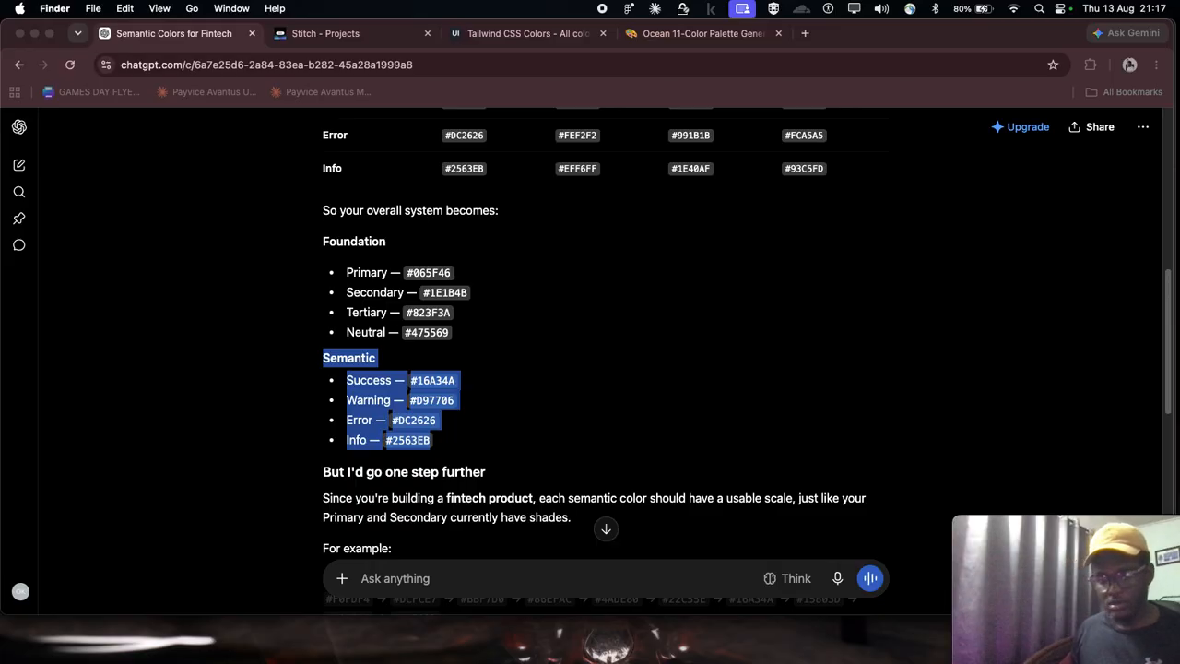
key(super+Tab)
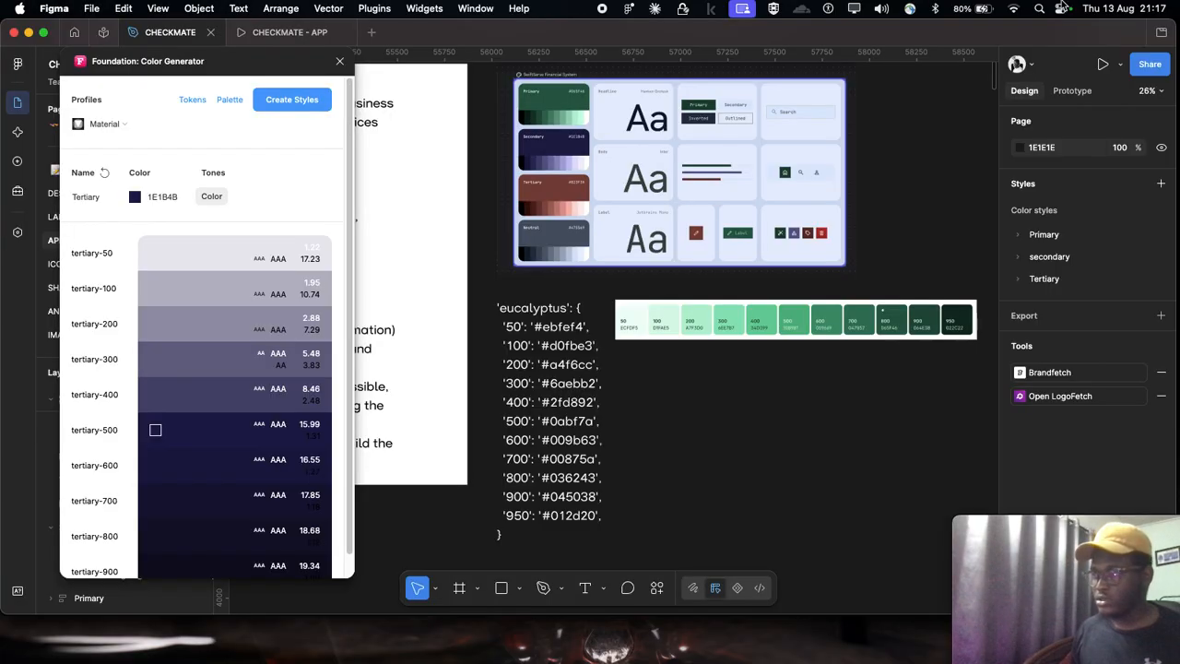
scroll(684, 410, right, 3)
scroll(668, 369, down, 5)
scroll(664, 296, left, 2)
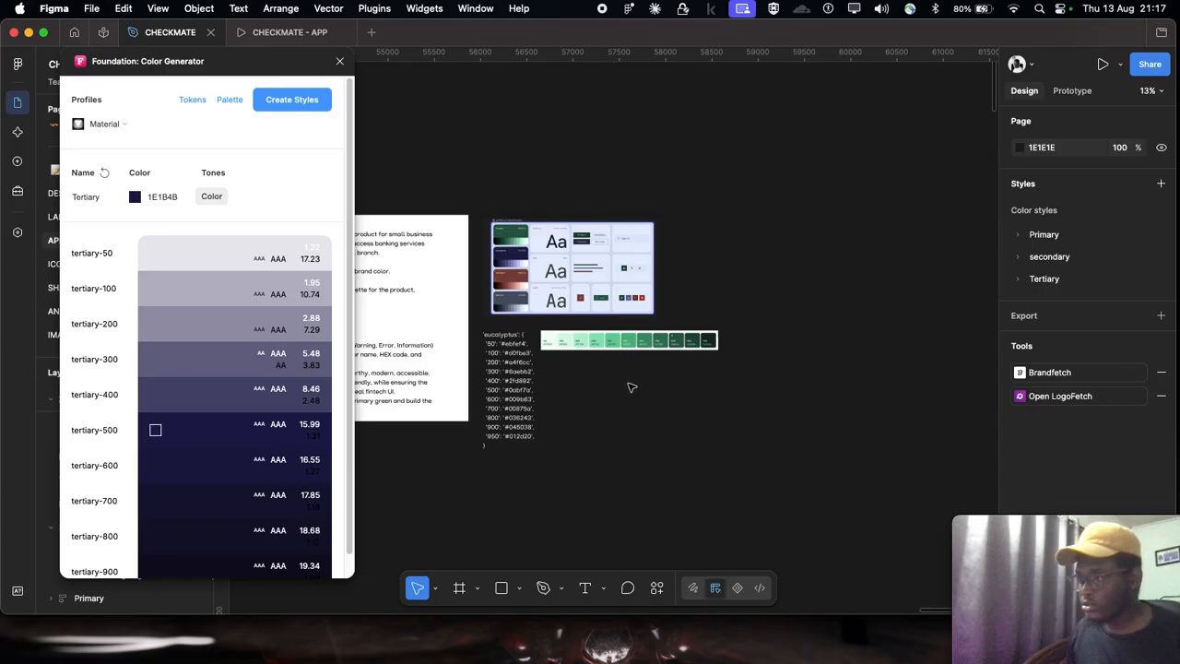
key(super+v)
scroll(604, 330, up, 15)
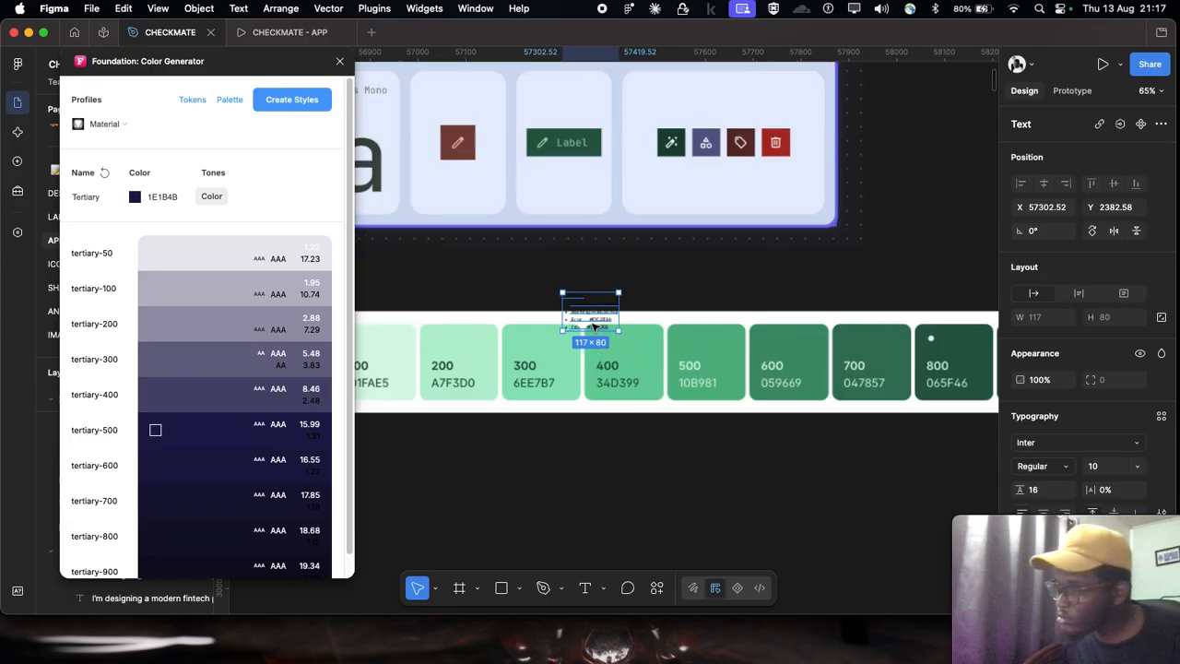
scroll(568, 171, down, 10)
mouse_move(571, 166)
mouse_down()
mouse_move(0, 37)
mouse_move(0, 18)
mouse_move(0, 148)
mouse_move(264, 173)
mouse_move(553, 153)
mouse_move(2, 140)
mouse_move(616, 159)
mouse_move(498, 165)
mouse_move(572, 163)
mouse_up()
scroll(573, 163, down, 10)
scroll(753, 188, left, 4)
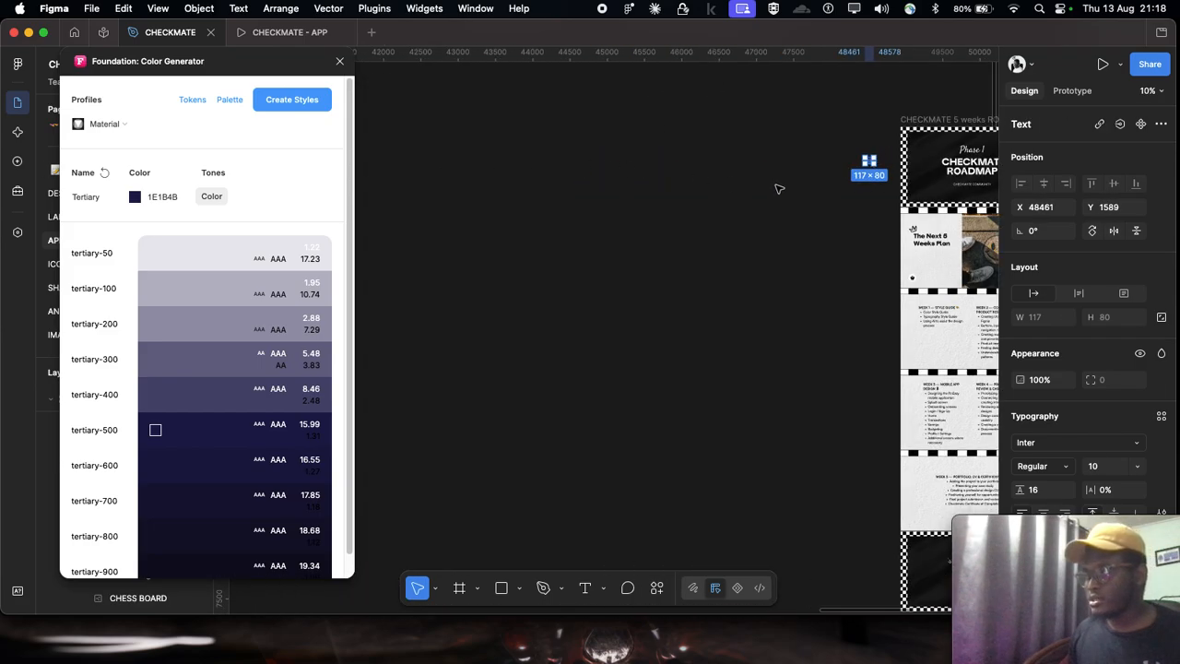
scroll(876, 153, up, 5)
drag(863, 164, 464, 131)
scroll(469, 132, down, 8)
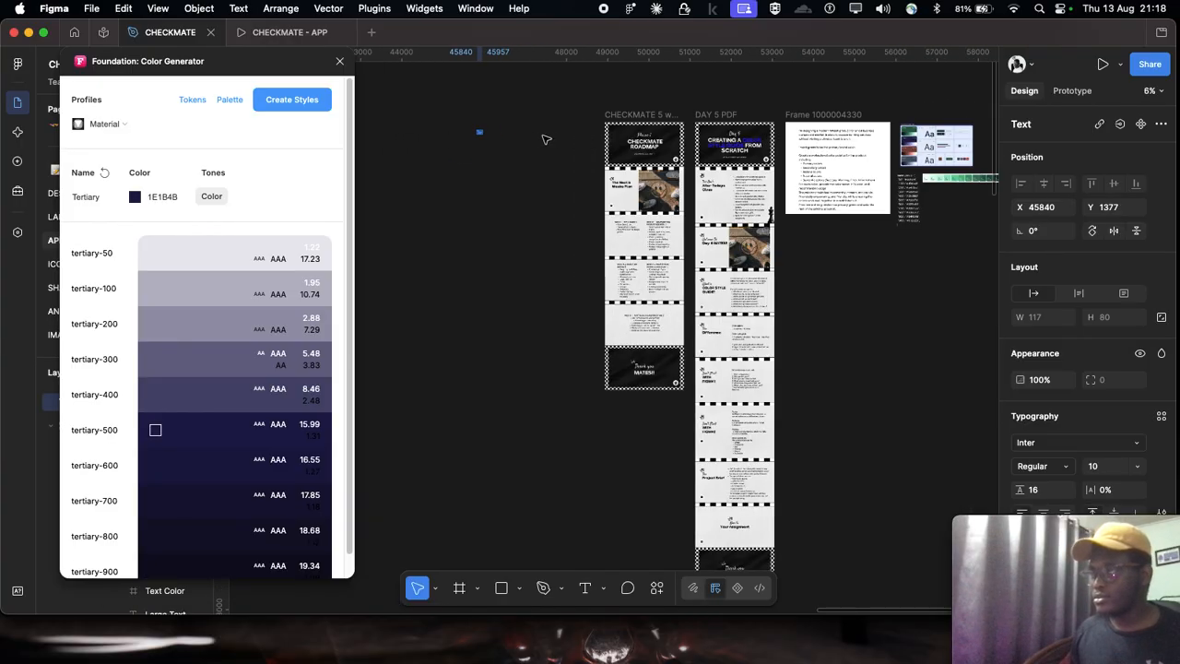
scroll(515, 142, up, 5)
key(Delete)
scroll(516, 142, down, 4)
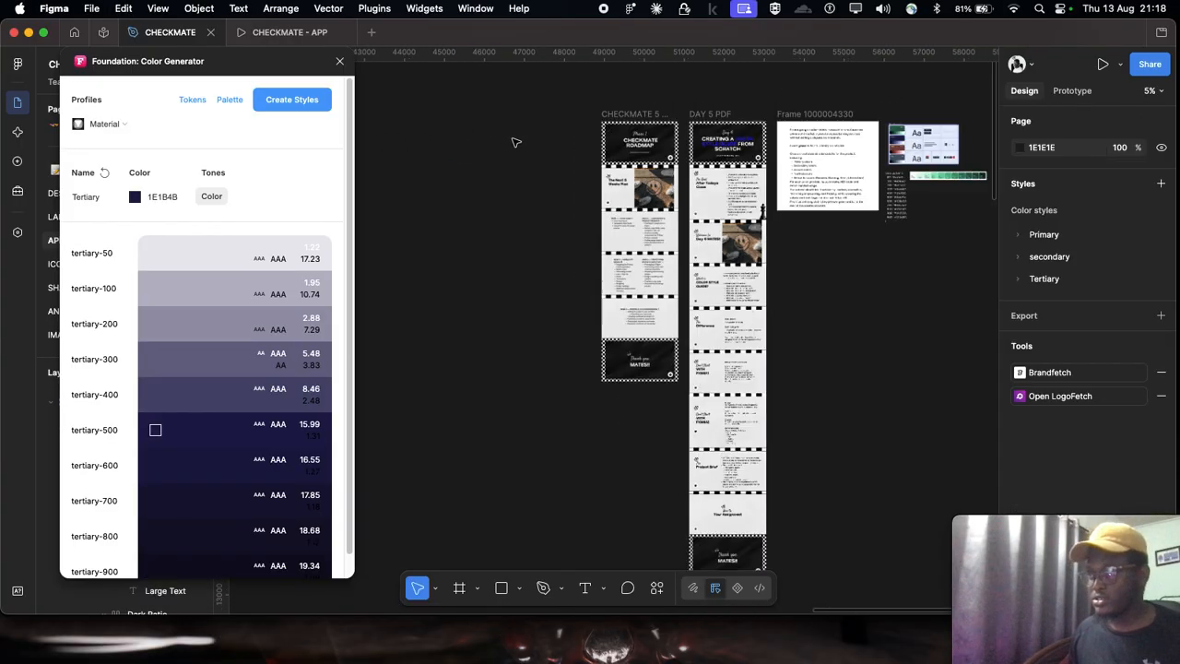
Step: Paste the semantic color list into the empty canvas above the Secondary and Tertiary palette cards
scroll(517, 142, down, 5)
scroll(626, 132, left, 5)
scroll(585, 119, up, 10)
scroll(711, 196, up, 2)
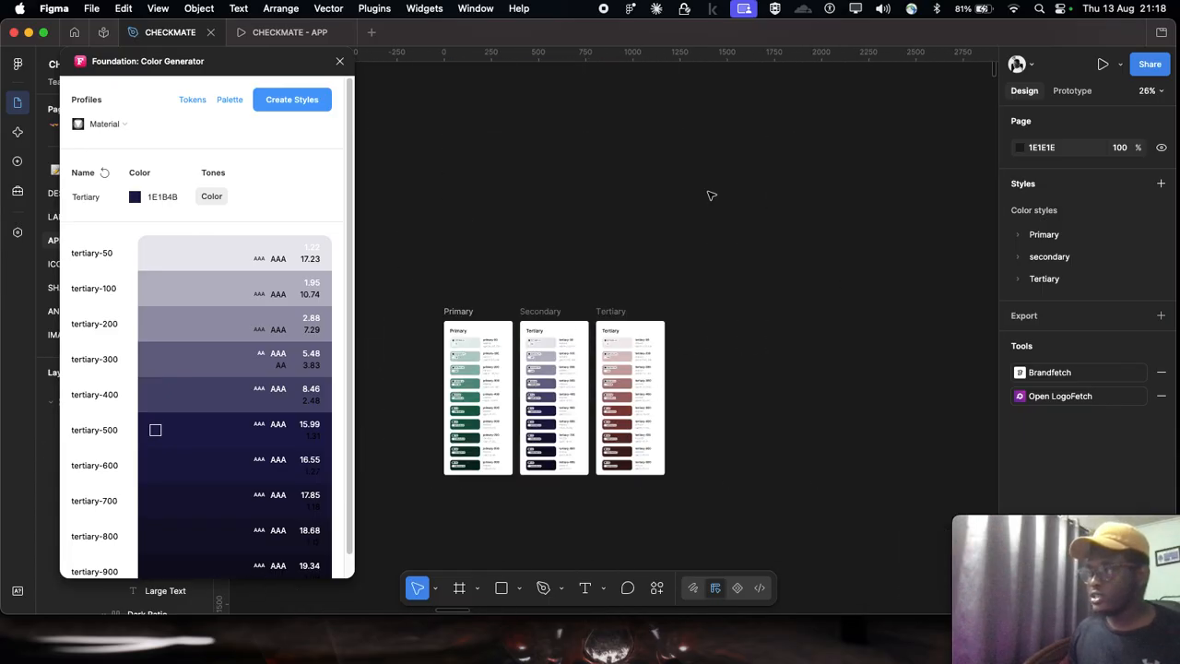
scroll(539, 234, up, 1)
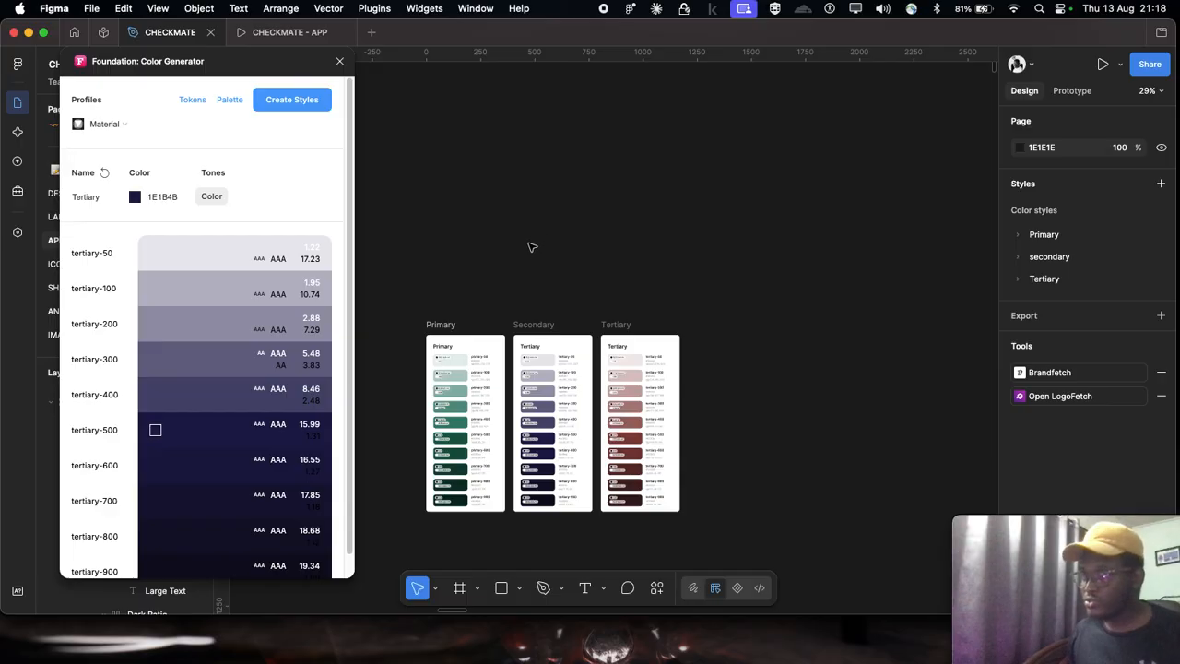
key(super+v)
drag(610, 327, 590, 256)
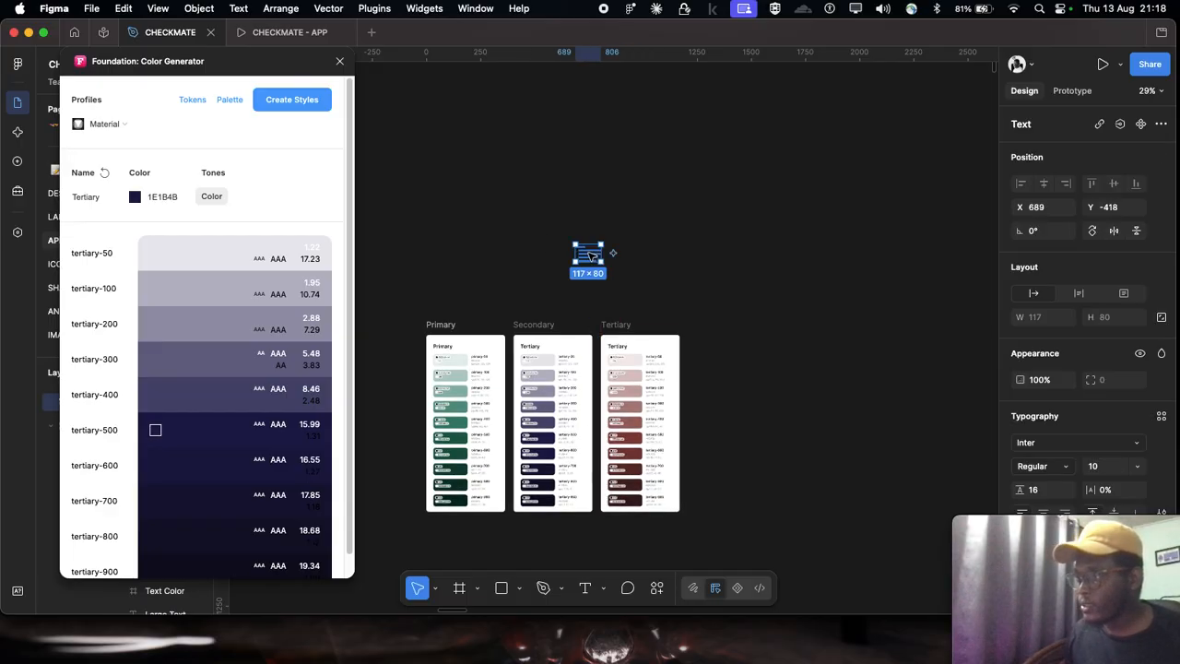
Step: Change the heading text inside the Secondary palette card to "Secondary"
scroll(590, 256, up, 5)
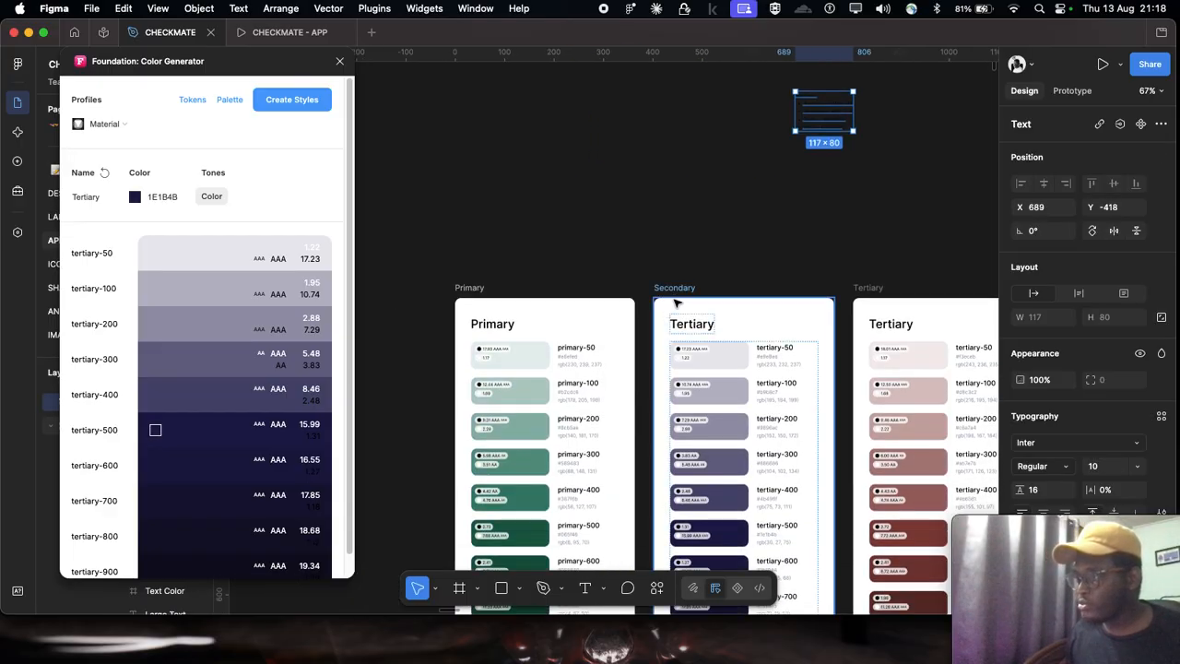
scroll(682, 332, right, 2)
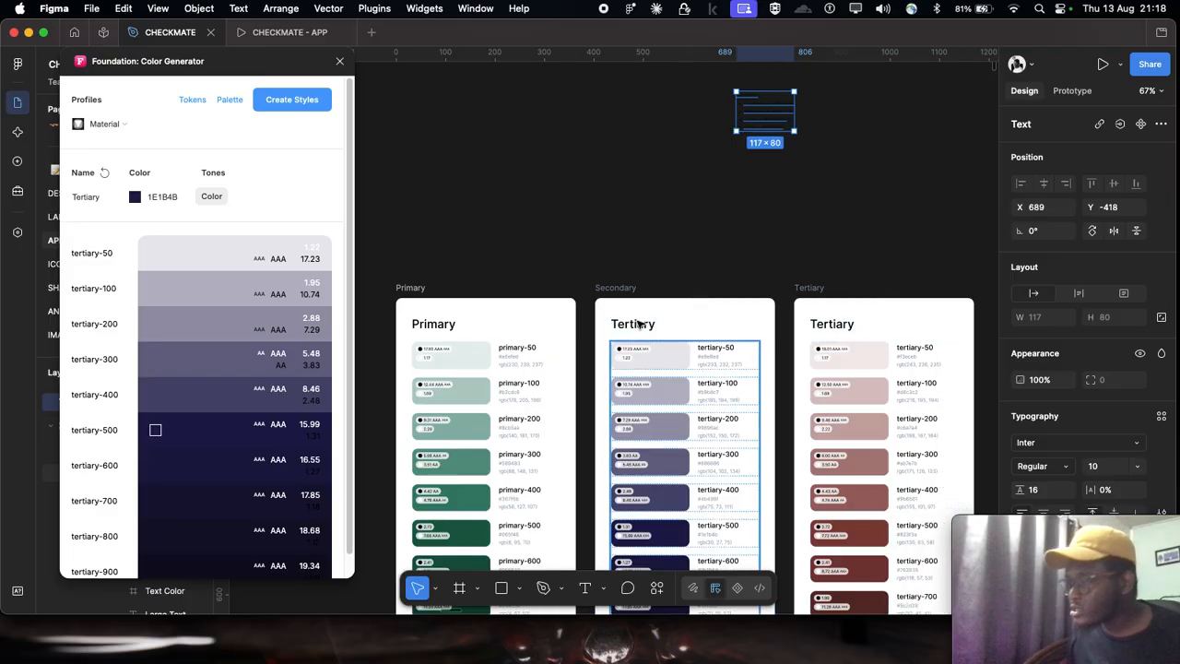
double_click(636, 325)
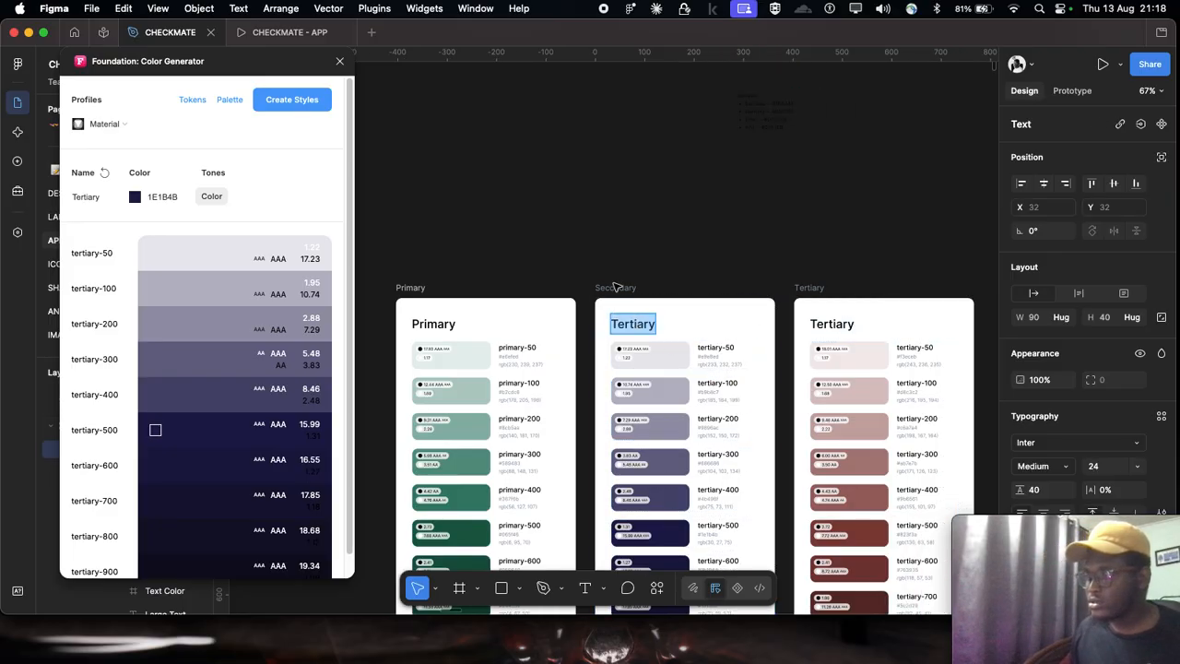
click(616, 288)
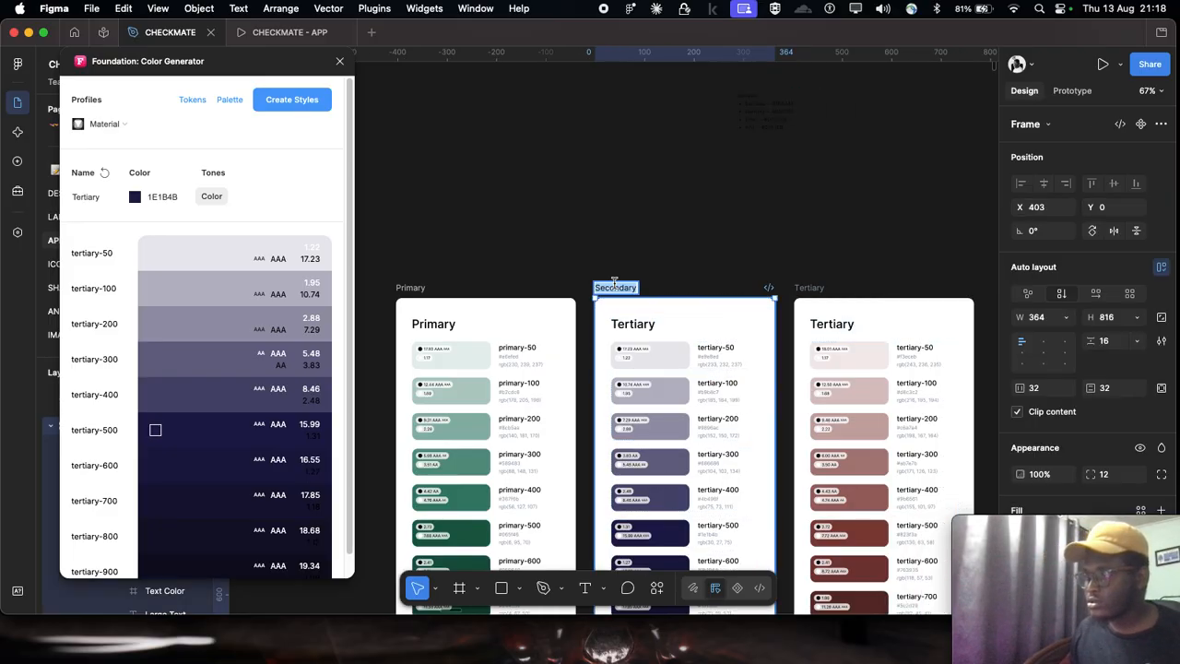
click(648, 328)
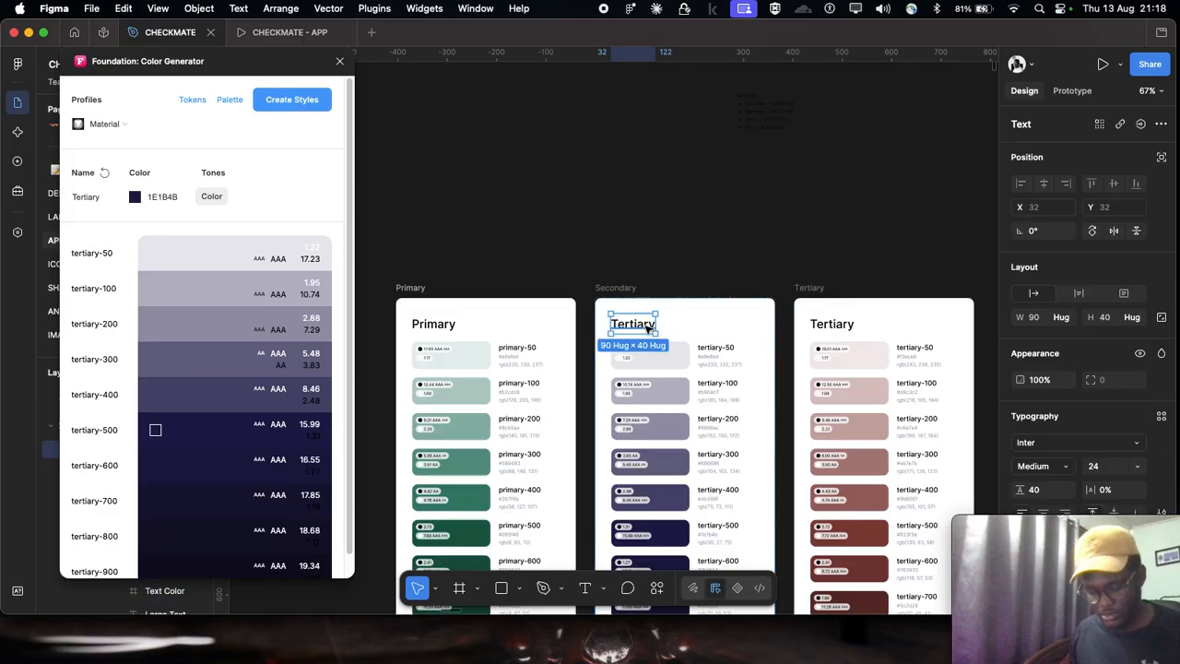
double_click(648, 328)
text(Secondary)
key(Escape)
scroll(656, 267, right, 2)
scroll(604, 313, up, 2)
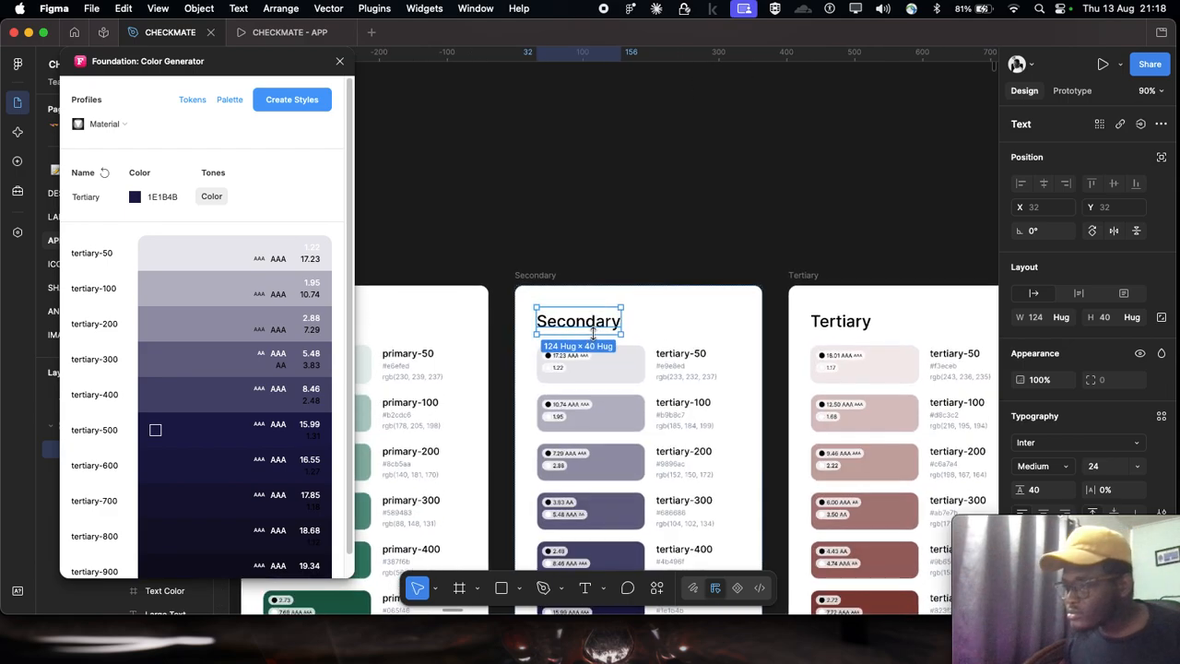
scroll(622, 246, down, 2)
click(622, 247)
scroll(646, 249, down, 2)
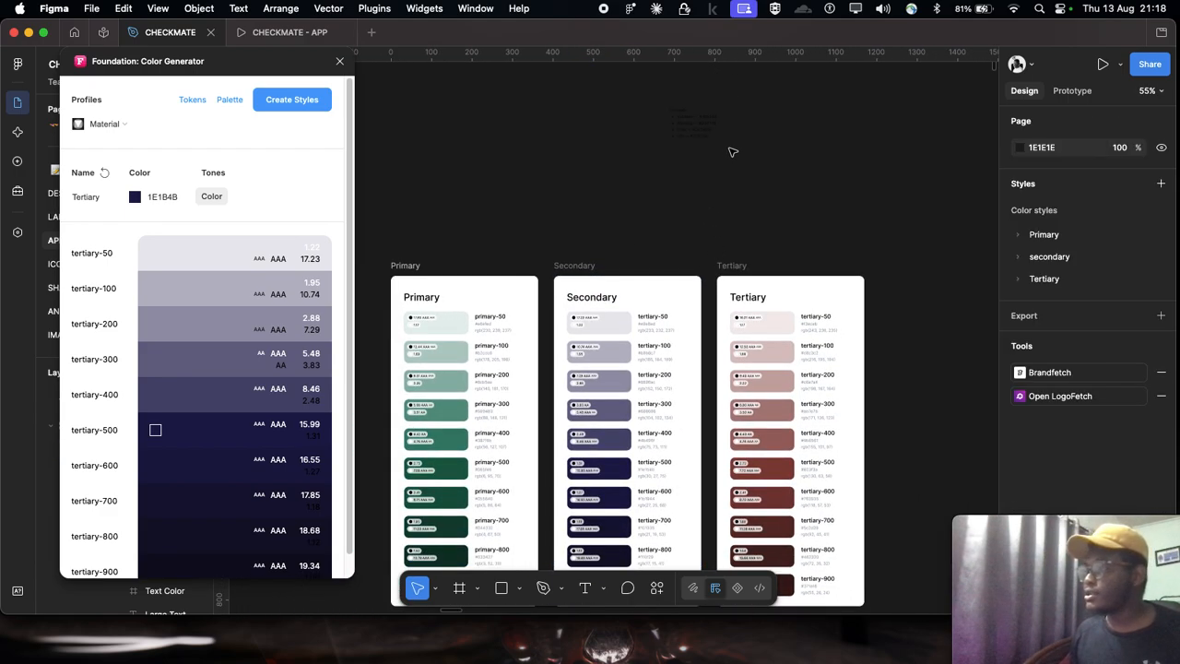
Step: Move the semantic color list beyond the upper right corner of the Tertiary card, to about X 1085, Y -226
scroll(722, 152, down, 1)
scroll(579, 193, up, 5)
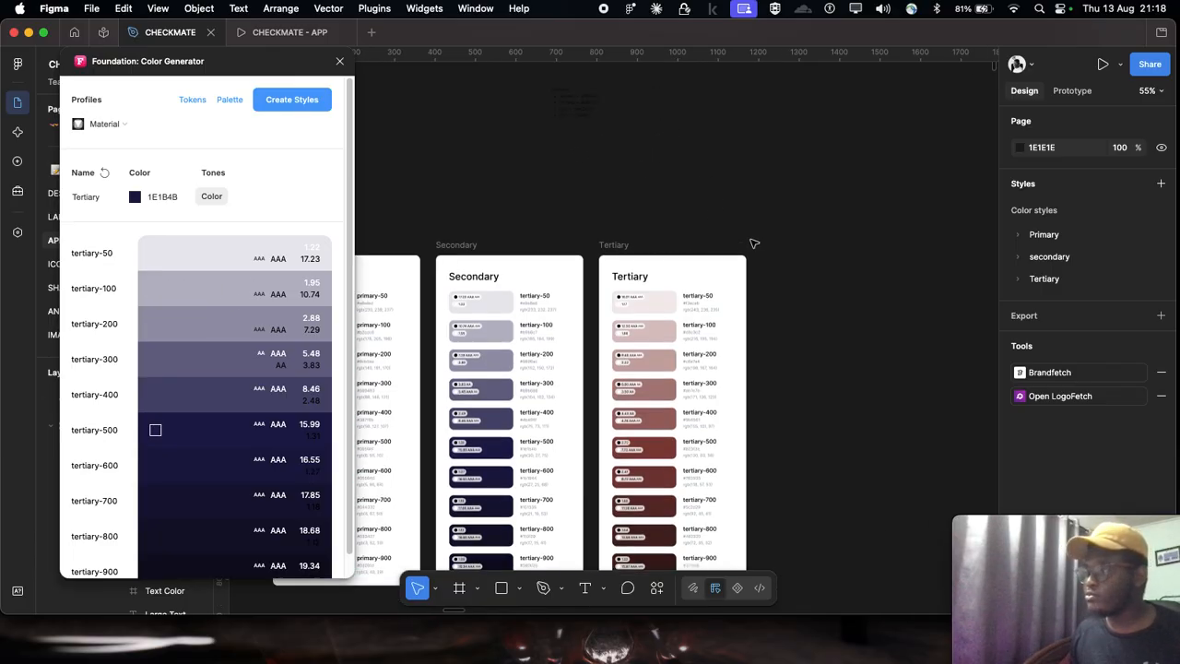
scroll(562, 239, down, 1)
drag(558, 251, 874, 359)
scroll(874, 360, down, 5)
scroll(874, 359, right, 4)
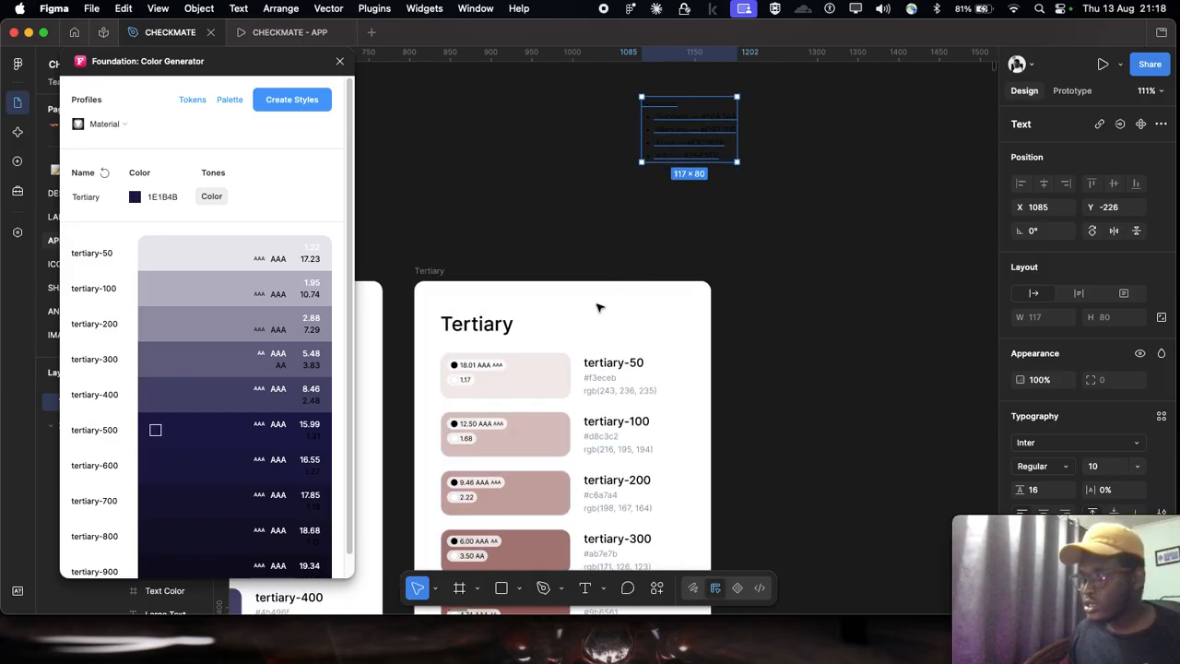
Step: Copy the Success hex code from the semantic list and enter #16A34A as the color generator's base color
scroll(682, 118, up, 3)
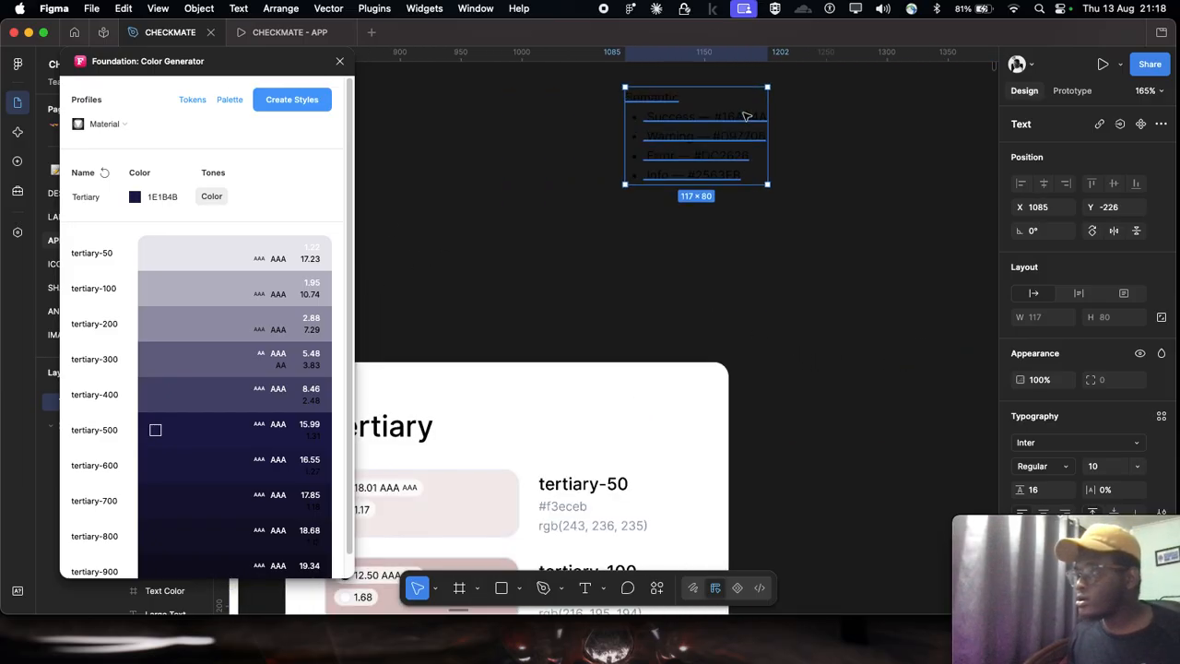
double_click(741, 116)
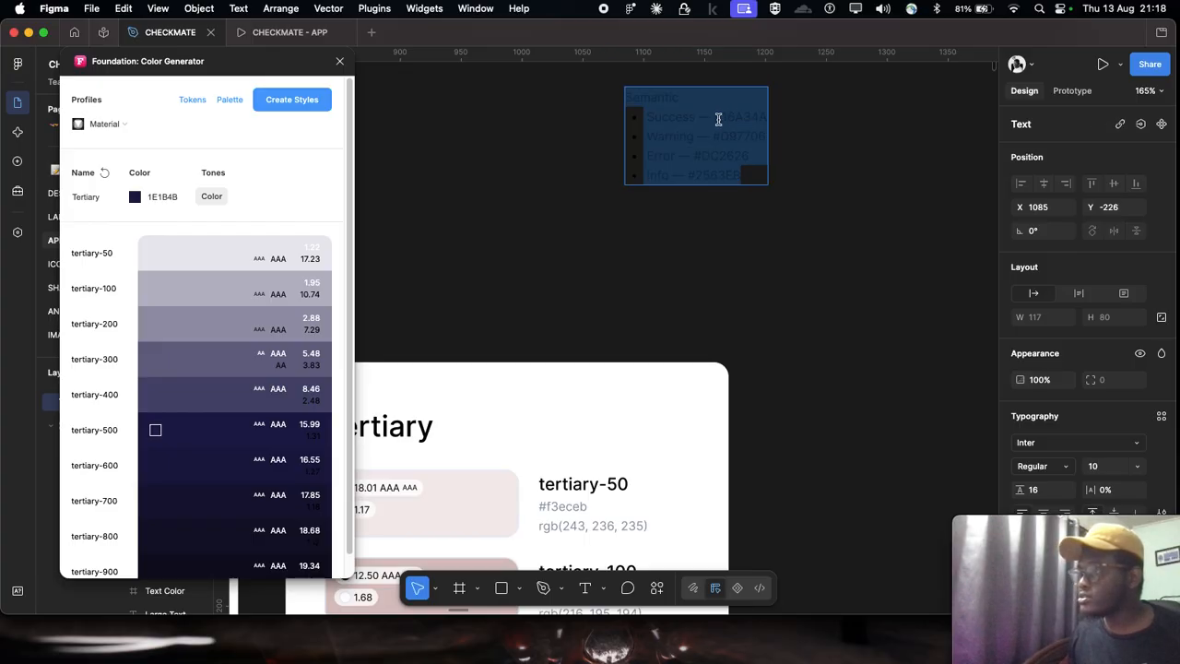
drag(716, 117, 792, 120)
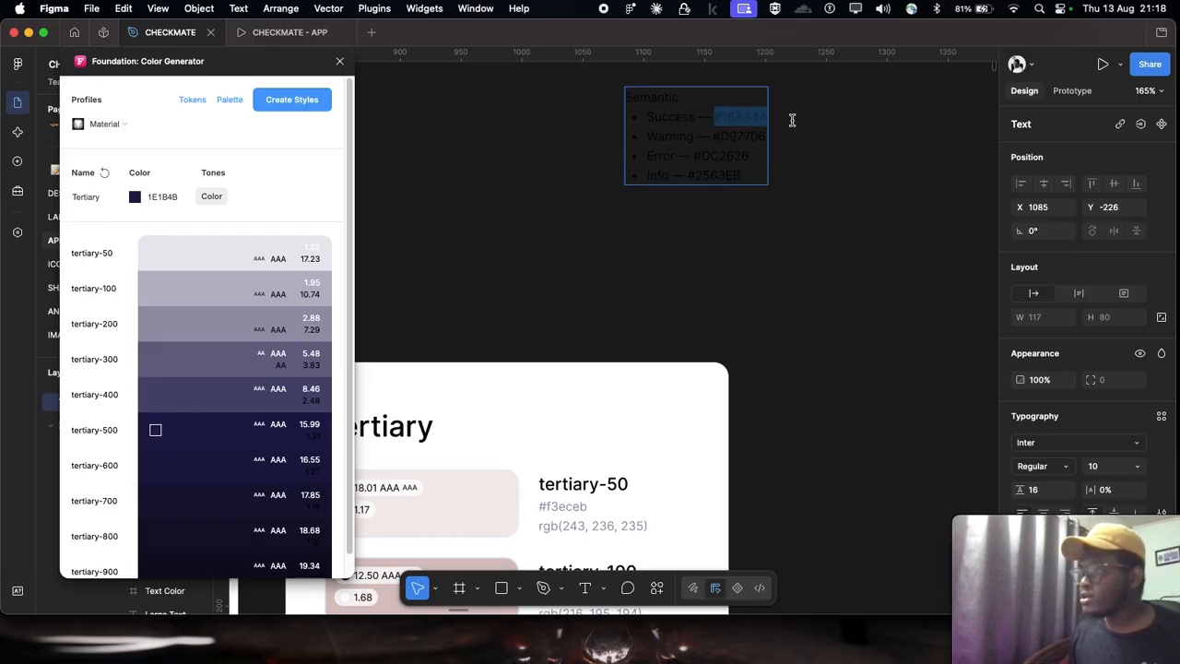
key(Escape)
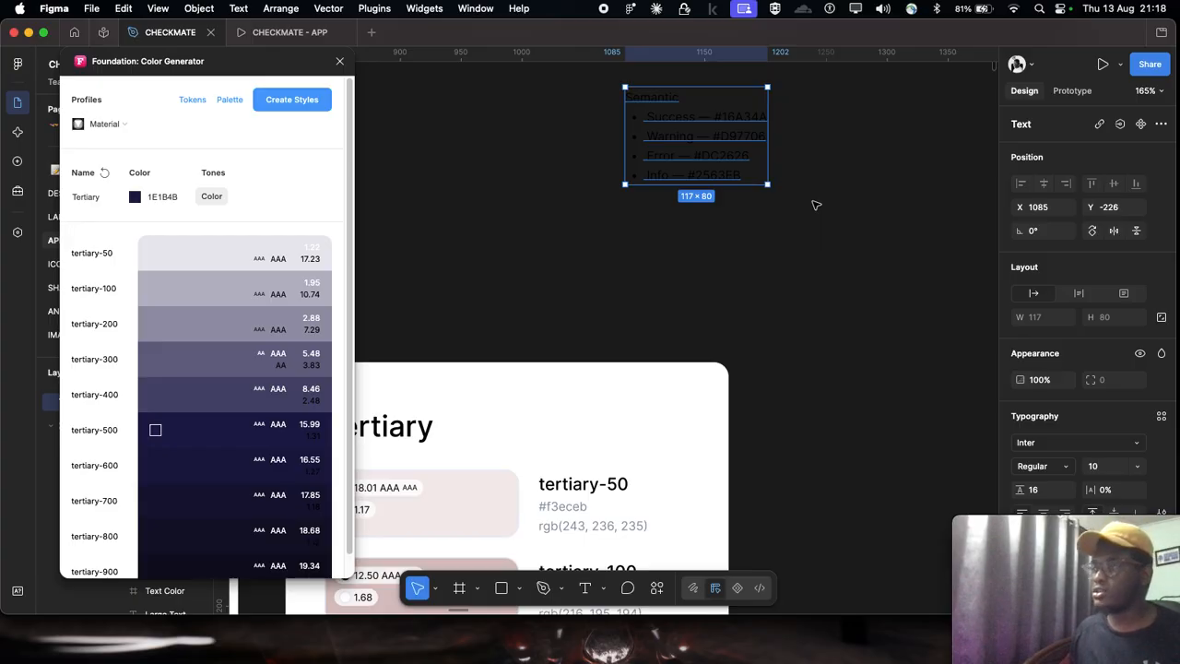
double_click(710, 114)
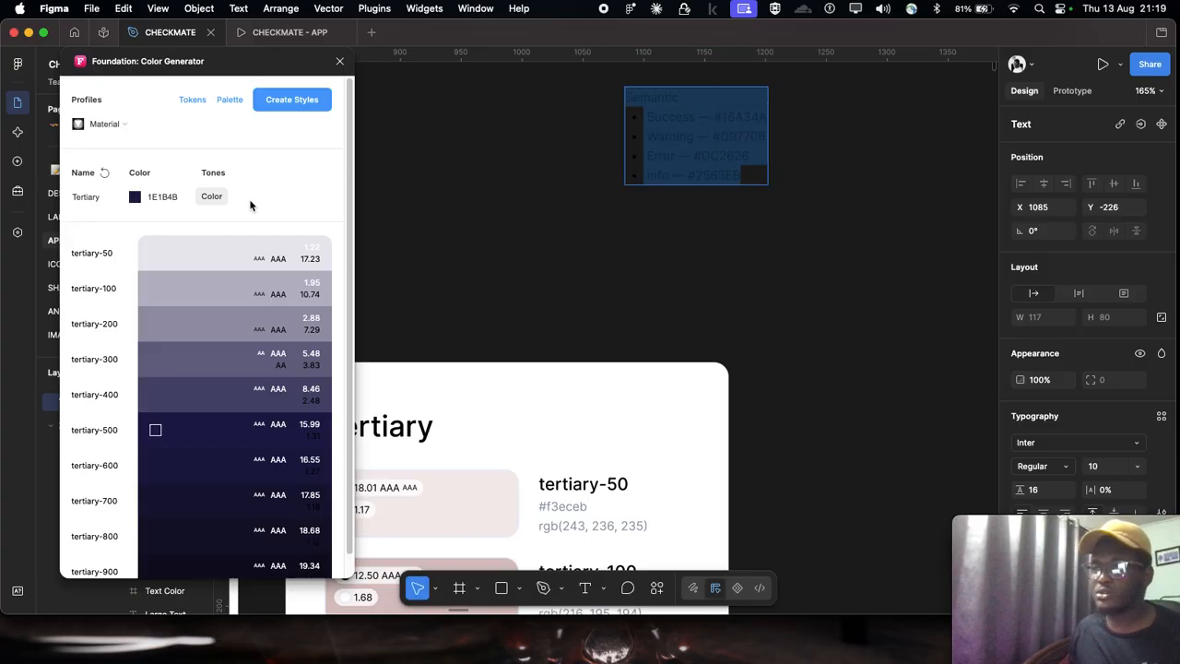
scroll(718, 126, up, 1)
drag(708, 115, 819, 114)
key(cmd+c)
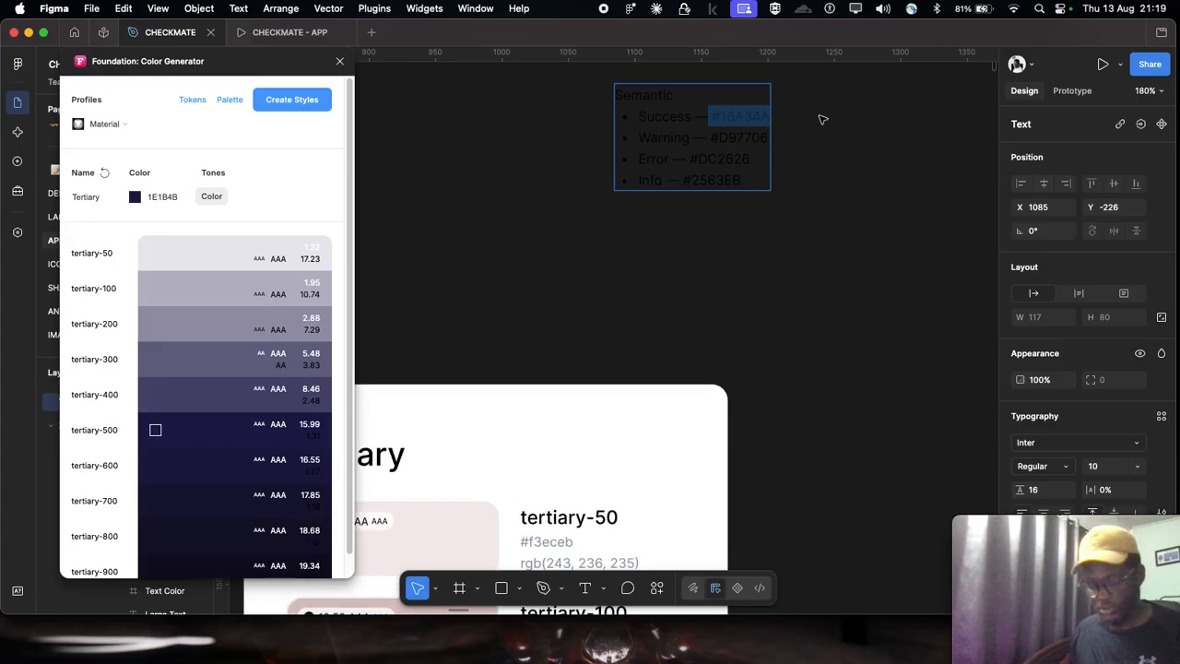
click(162, 198)
key(cmd+v)
Step: Set the fill of the selected Success hex code text in the semantic list to white (FFFFFF)
scroll(684, 100, up, 3)
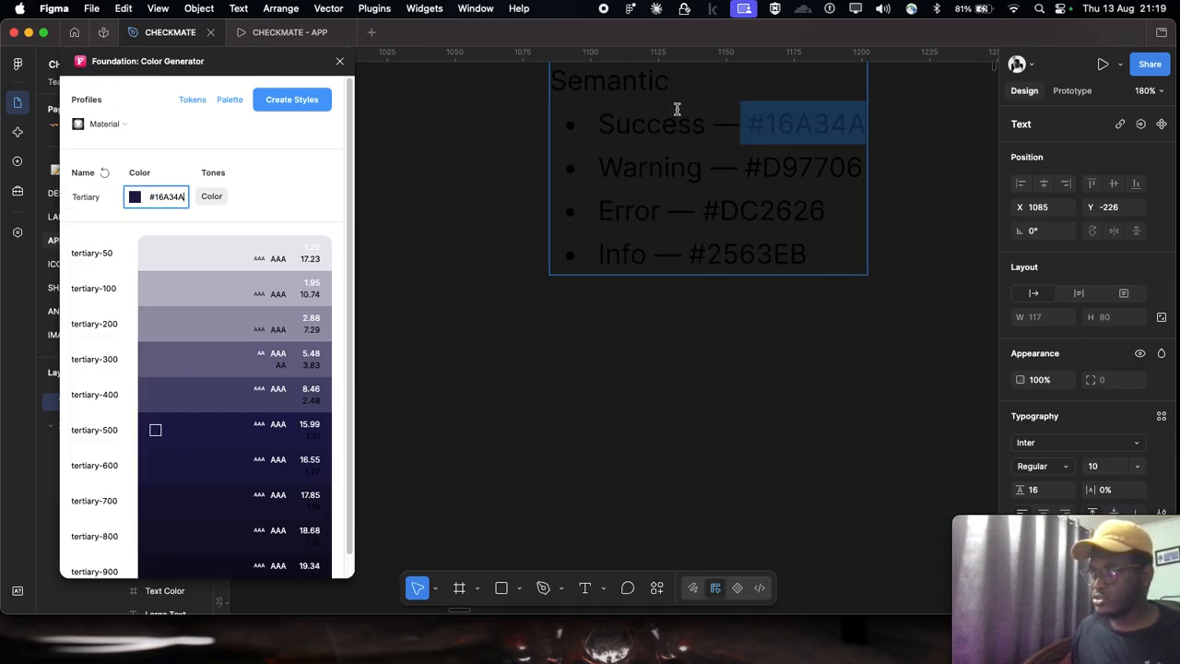
scroll(1052, 431, down, 3)
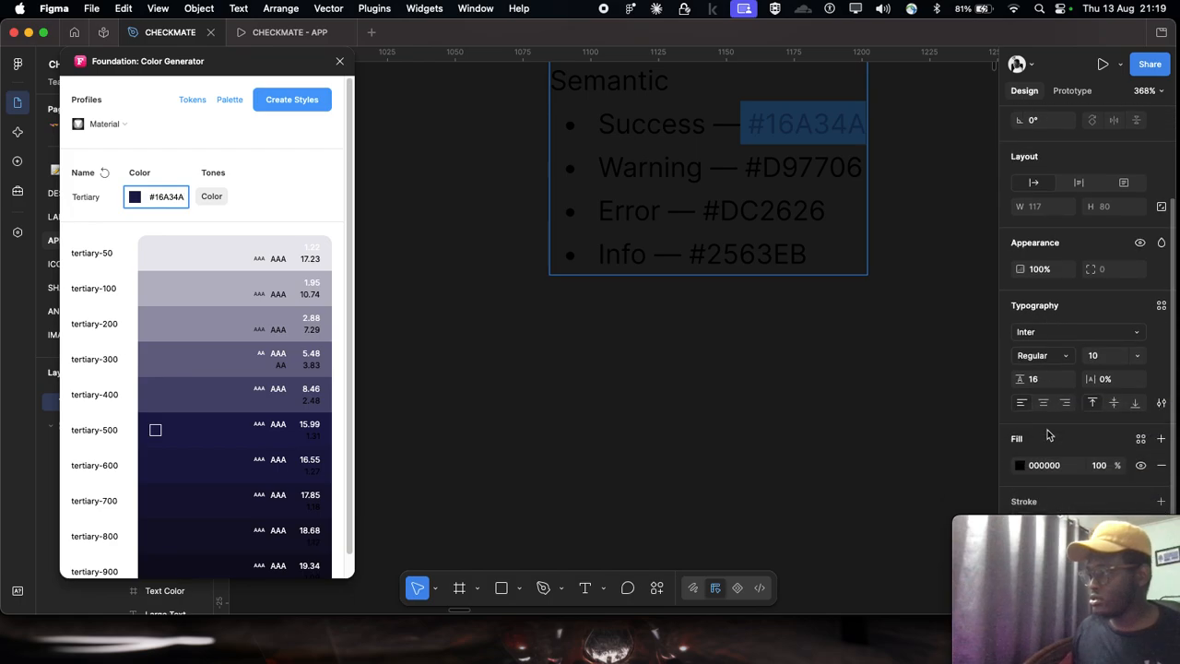
click(1057, 466)
text(fff)
key(Return)
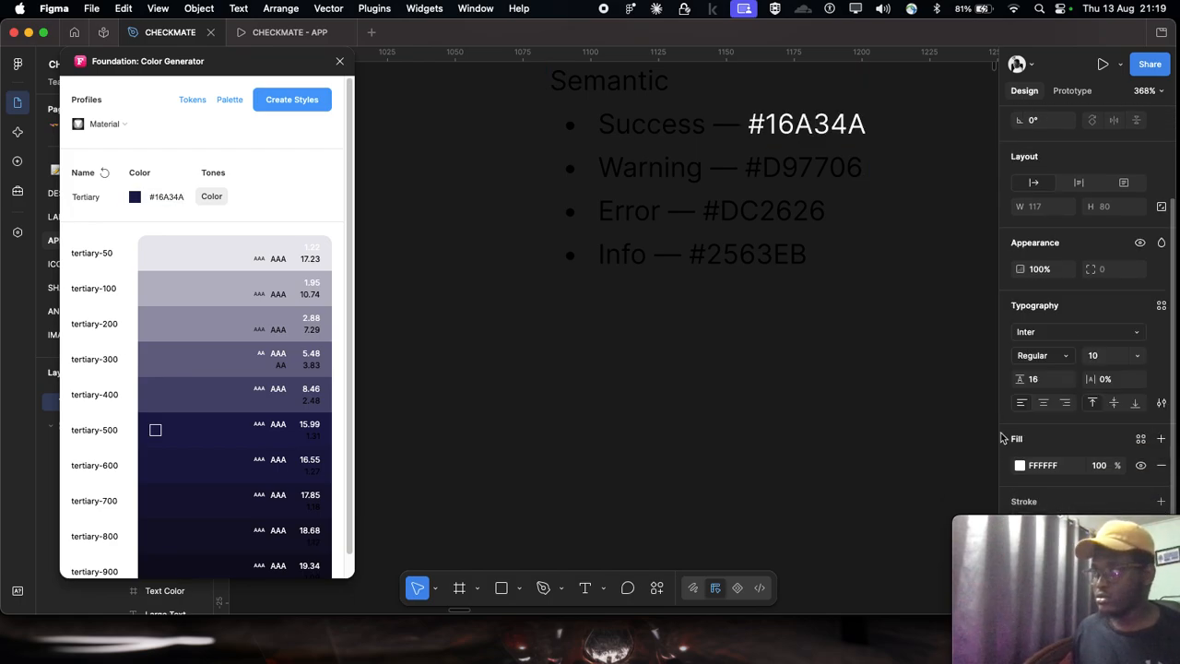
Step: Set the text color of the whole semantic list to white (FFFFFF)
key(Escape)
scroll(1047, 456, down, 2)
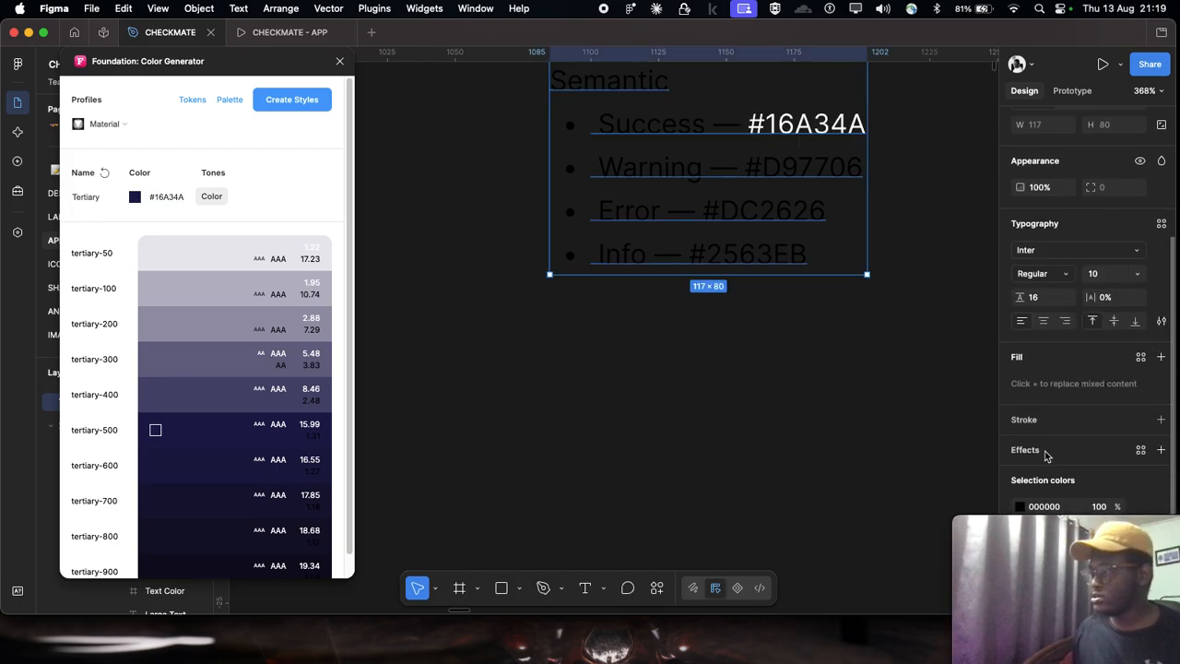
click(1056, 502)
text(fff)
key(Return)
scroll(235, 387, down, 1)
scroll(554, 176, down, 3)
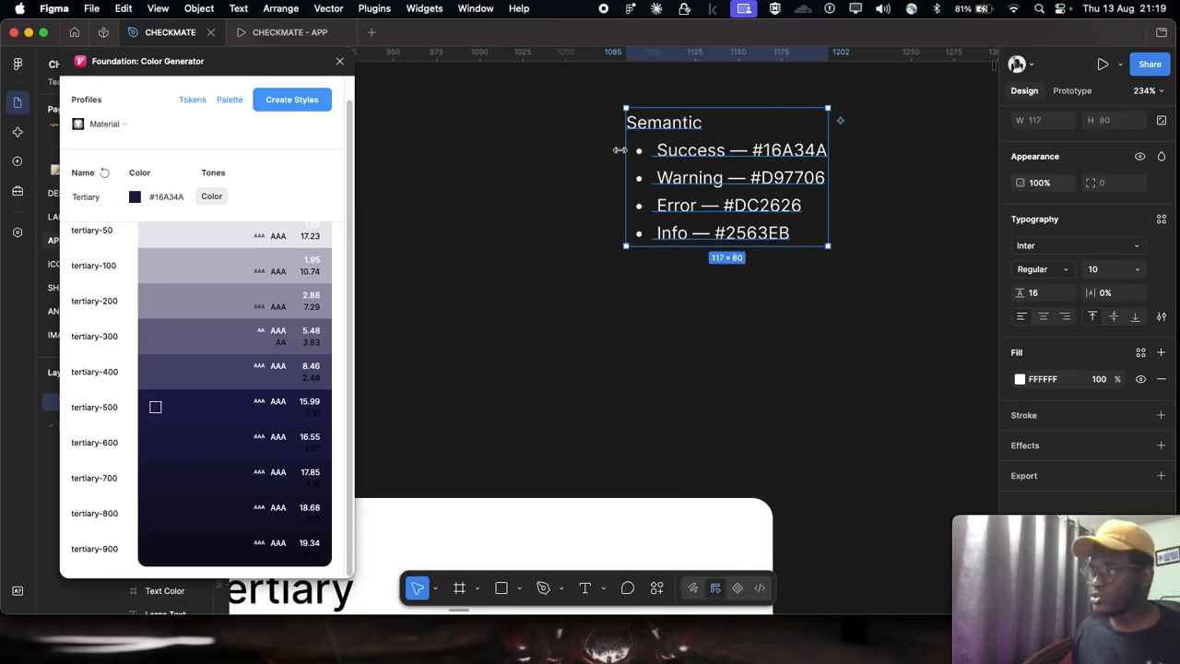
scroll(630, 150, left, 2)
scroll(120, 211, up, 1)
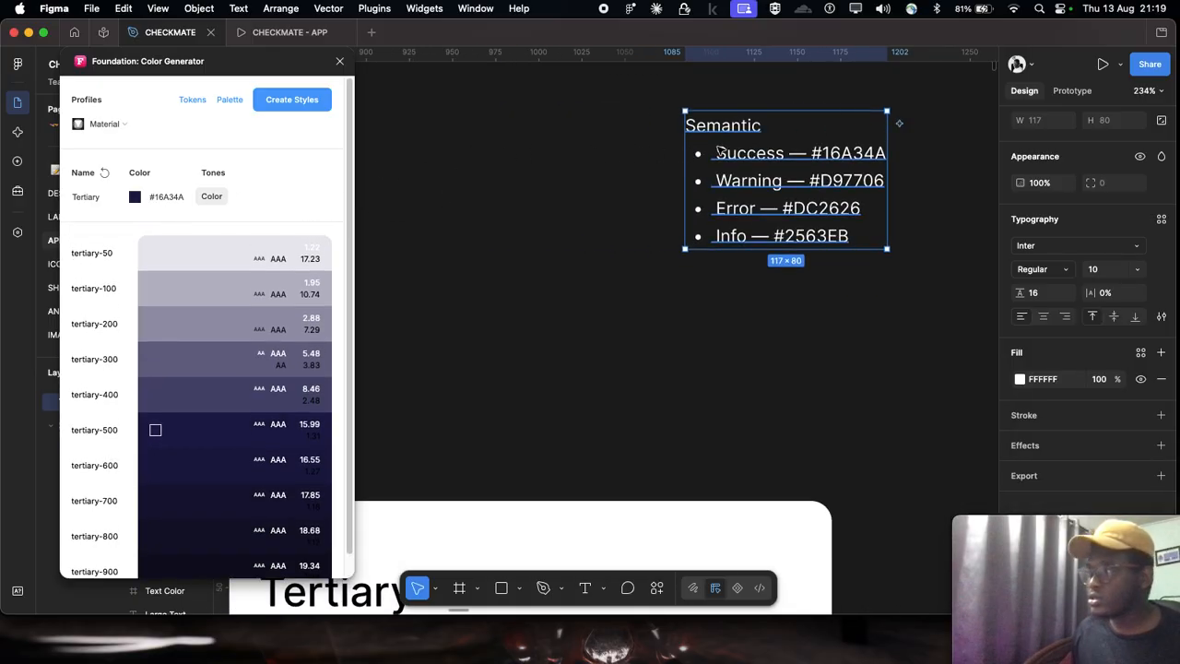
Step: Try renaming the color generator's palette to "Success" and re-entering #16A34A, copied from the Success line, as its base color
double_click(84, 201)
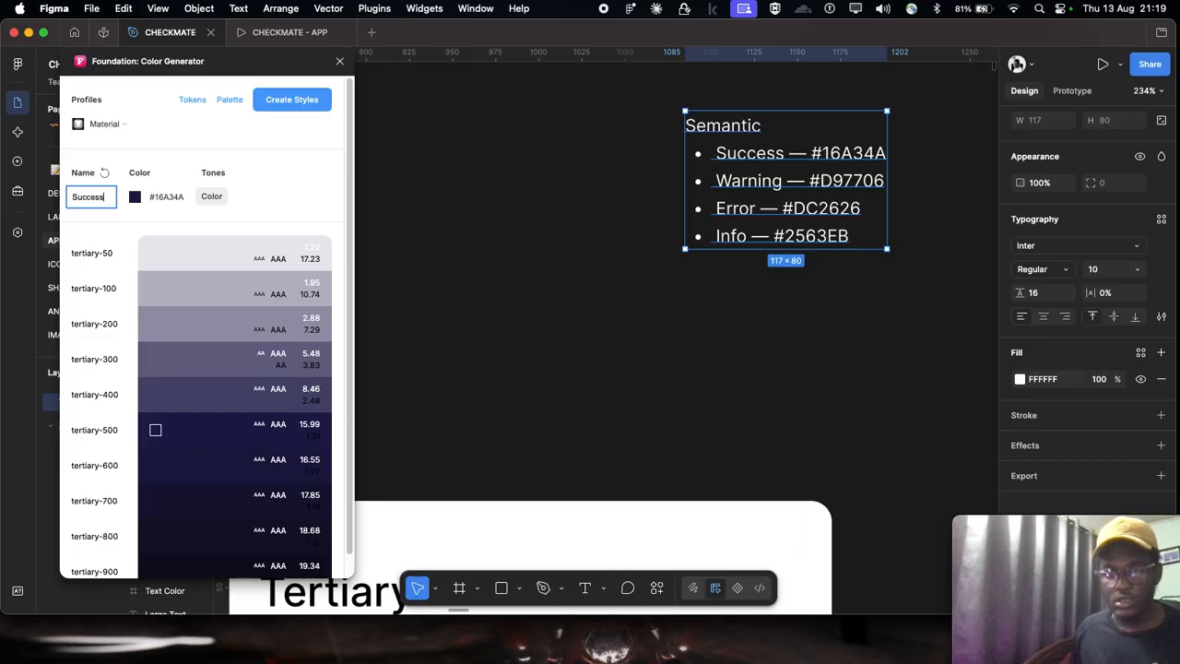
click(445, 222)
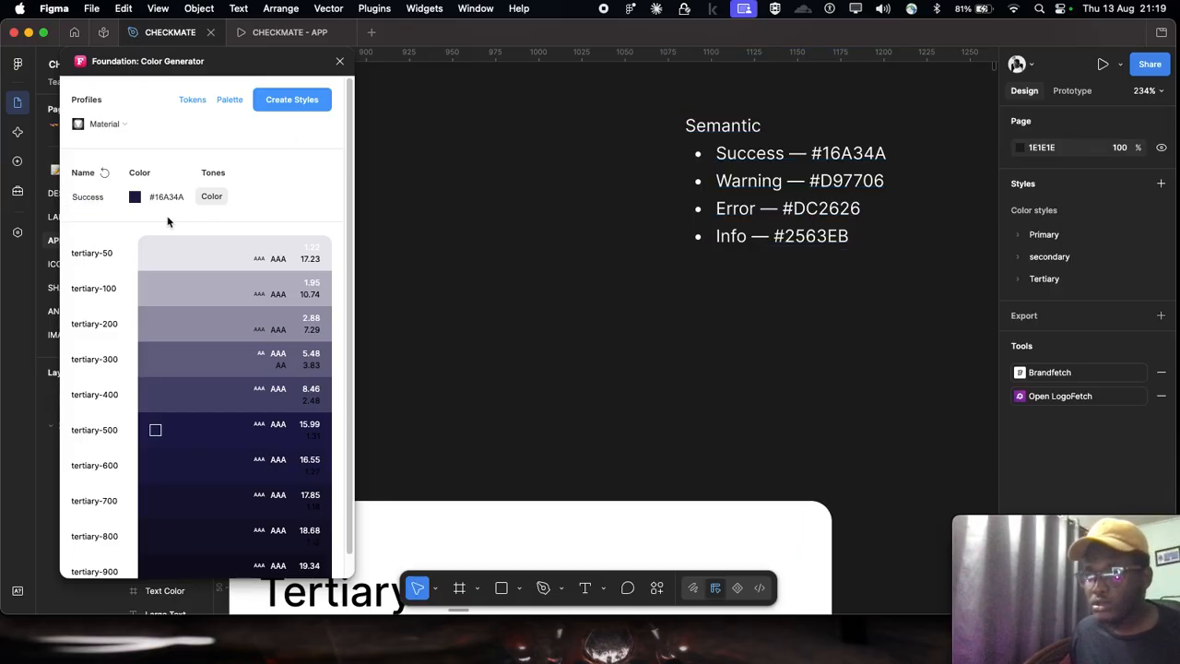
scroll(806, 167, up, 3)
double_click(902, 148)
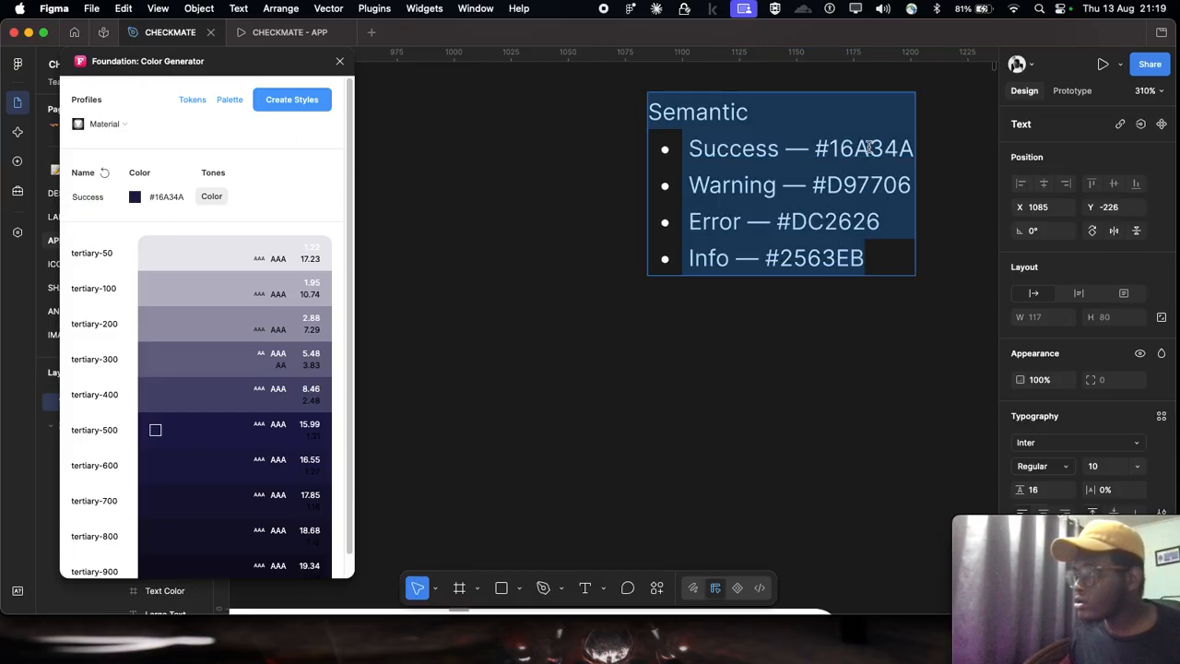
drag(816, 148, 914, 148)
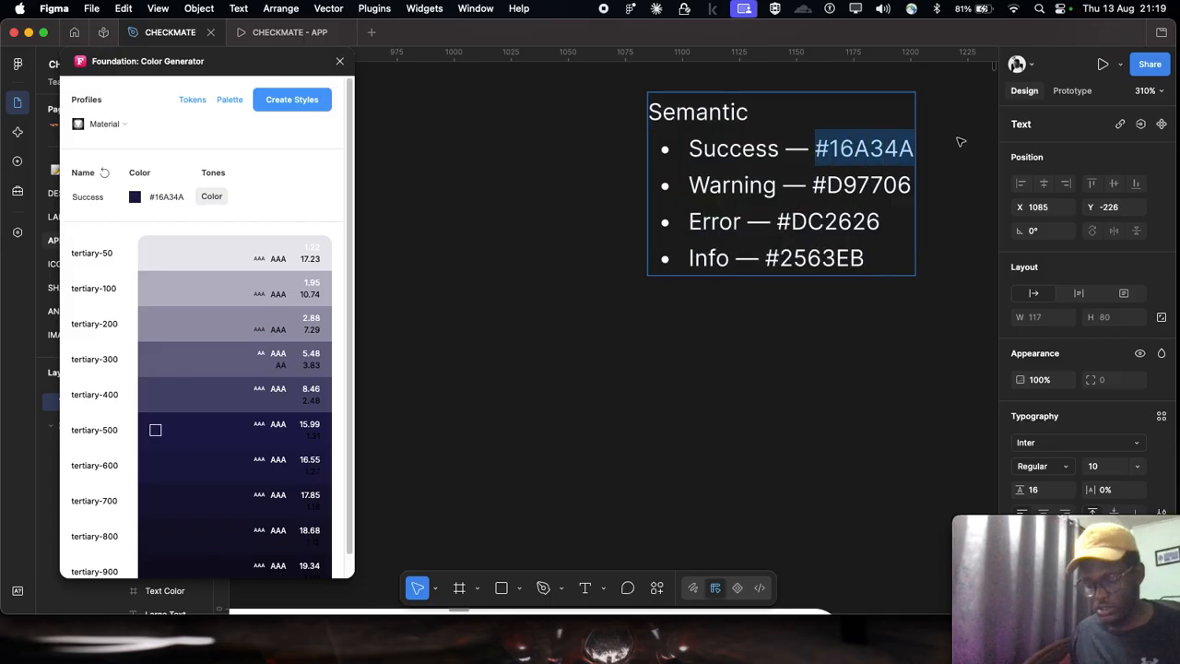
click(170, 196)
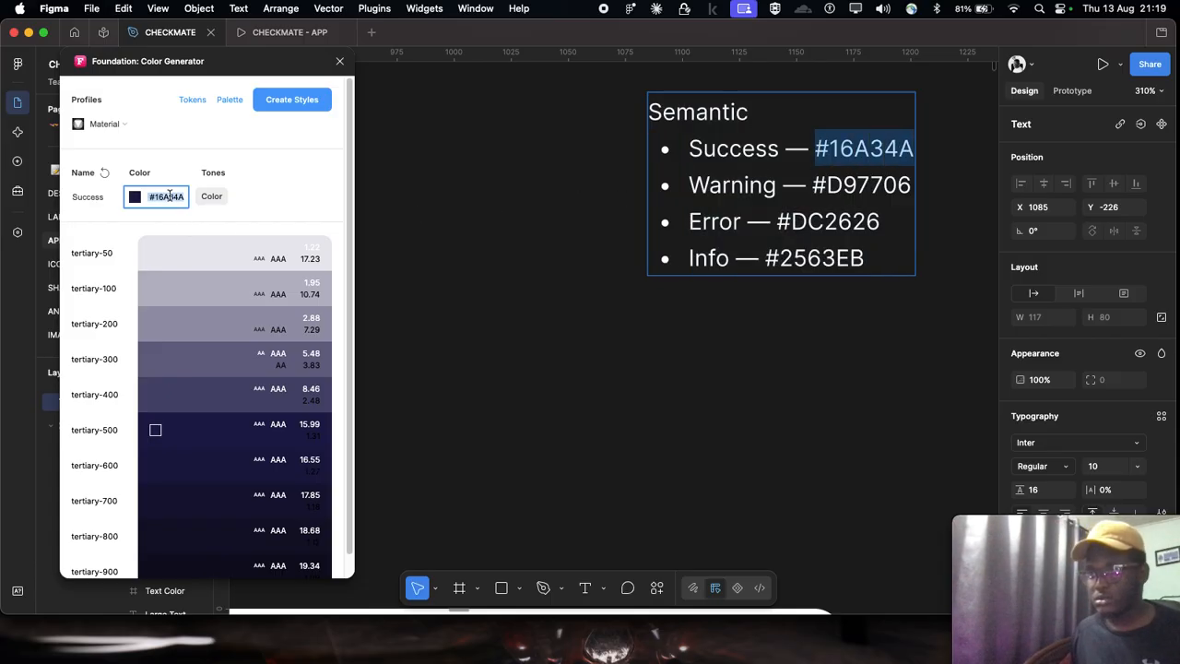
key(super+v)
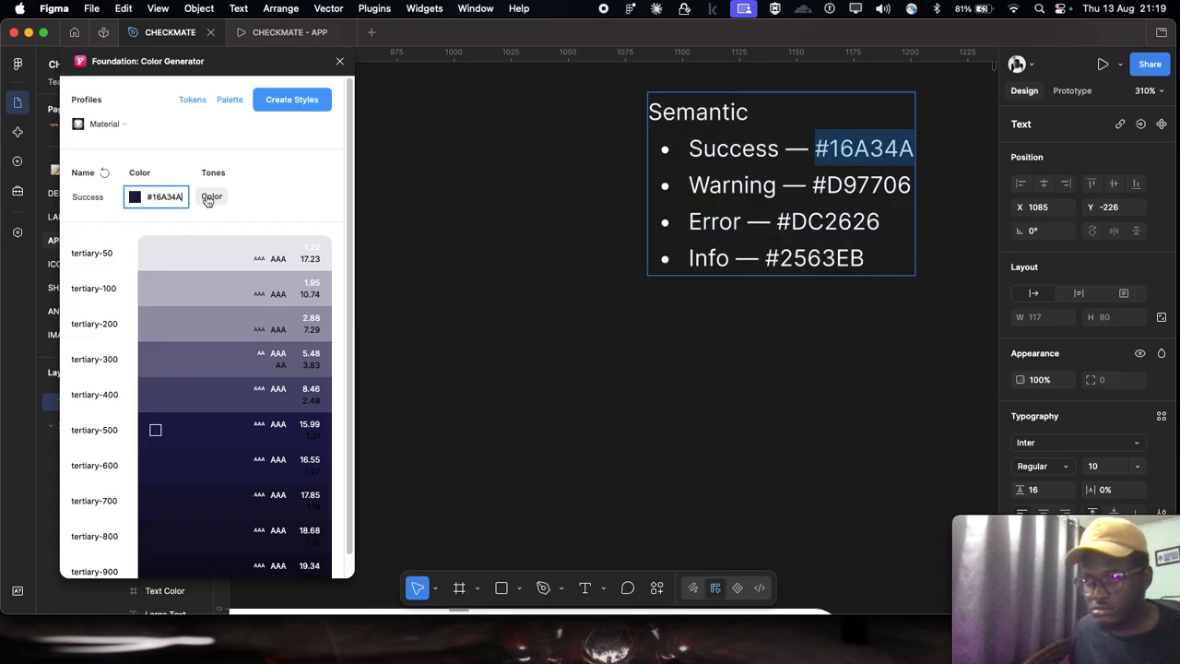
click(412, 242)
scroll(346, 443, down, 1)
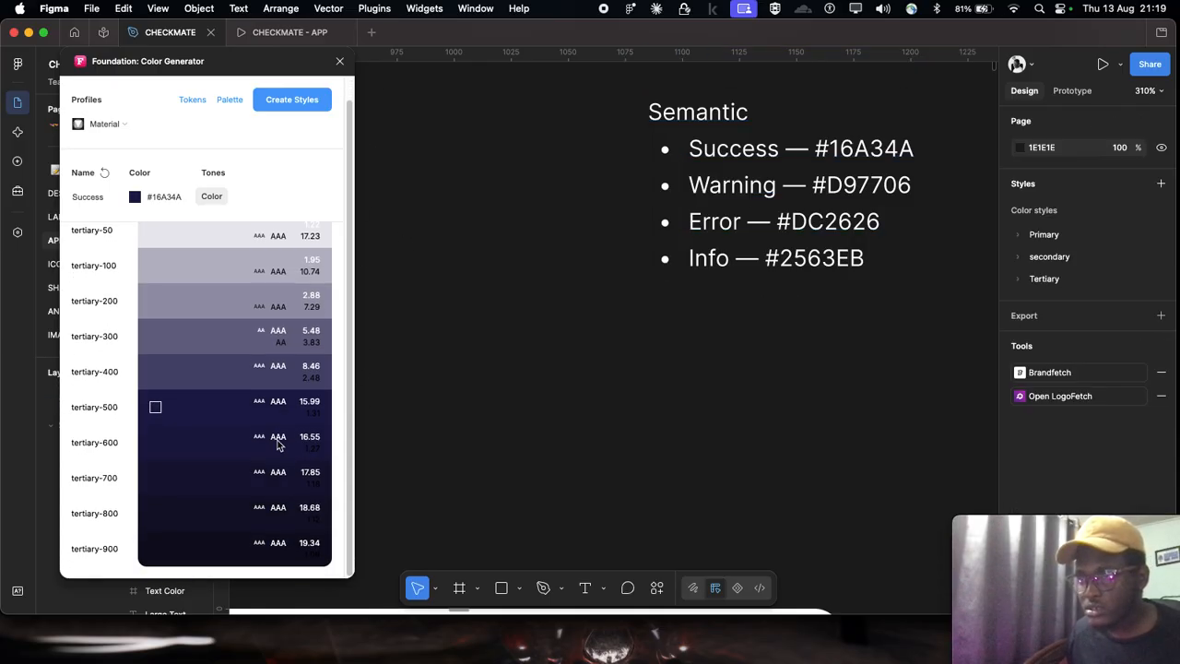
Step: Try entering the Warning hex code #D97706, copied from the semantic list, as the color generator's base color
scroll(806, 238, down, 10)
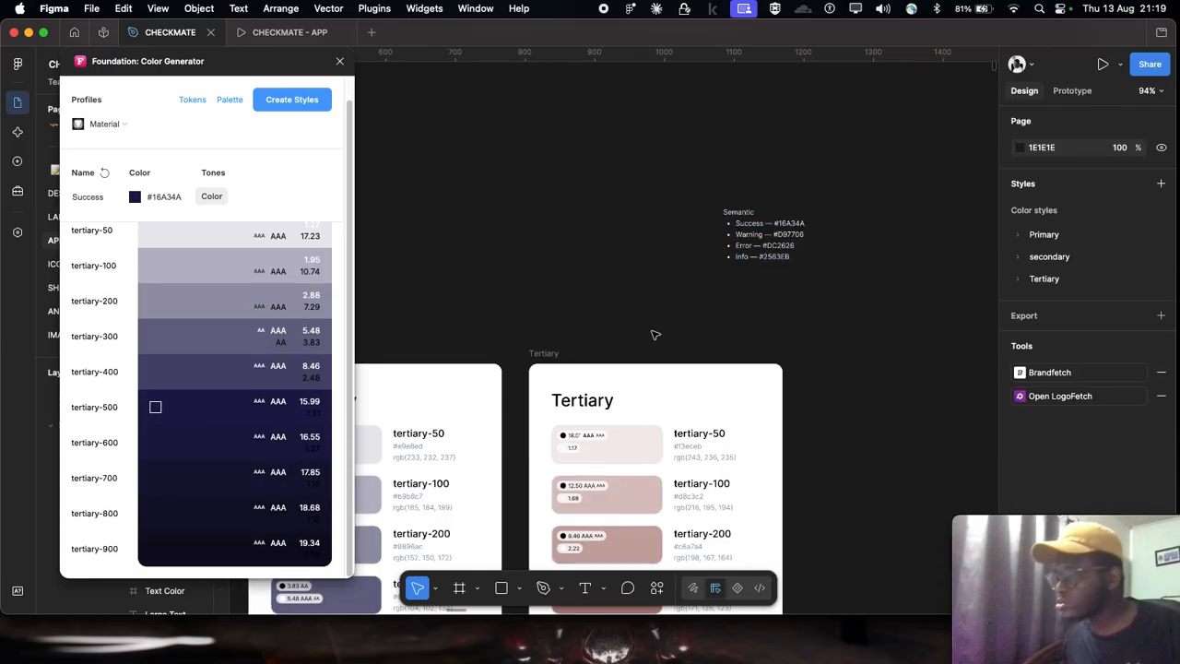
scroll(701, 337, down, 3)
scroll(701, 338, up, 3)
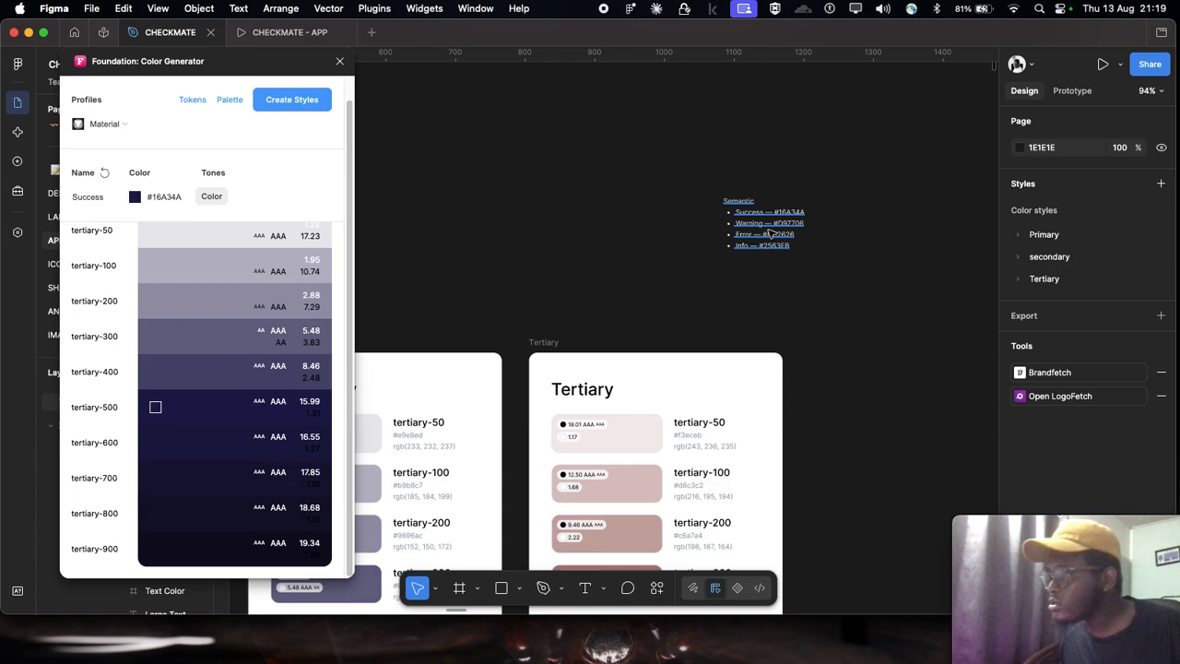
scroll(798, 214, up, 8)
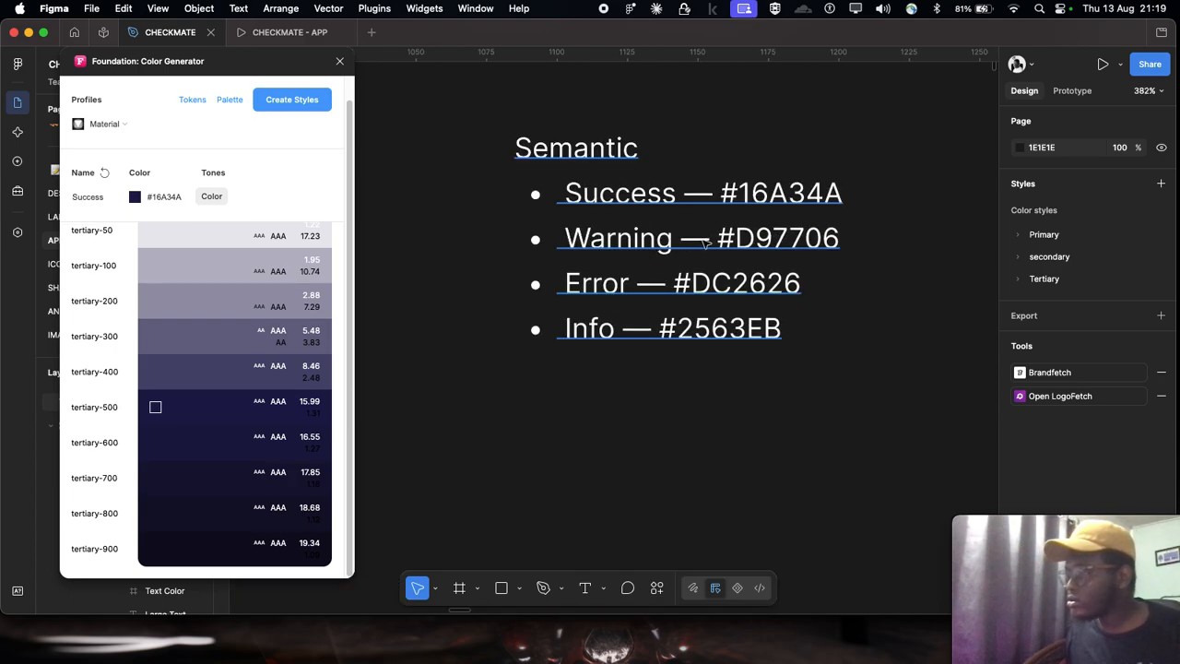
click(712, 240)
double_click(718, 239)
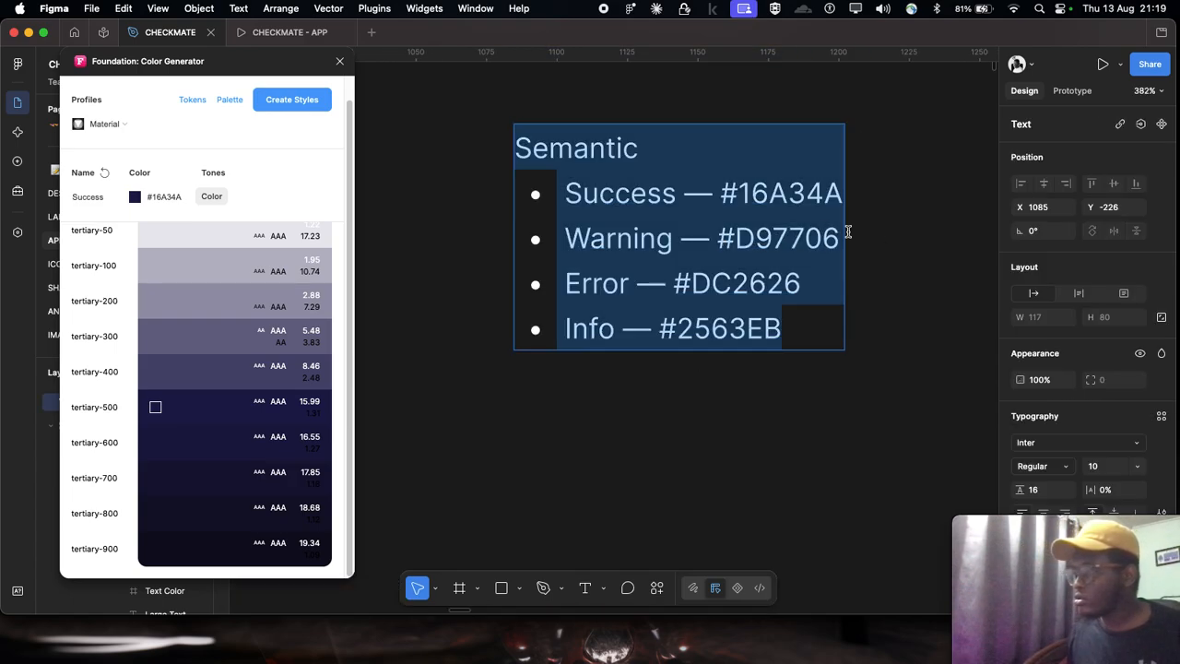
double_click(718, 239)
key(super+c)
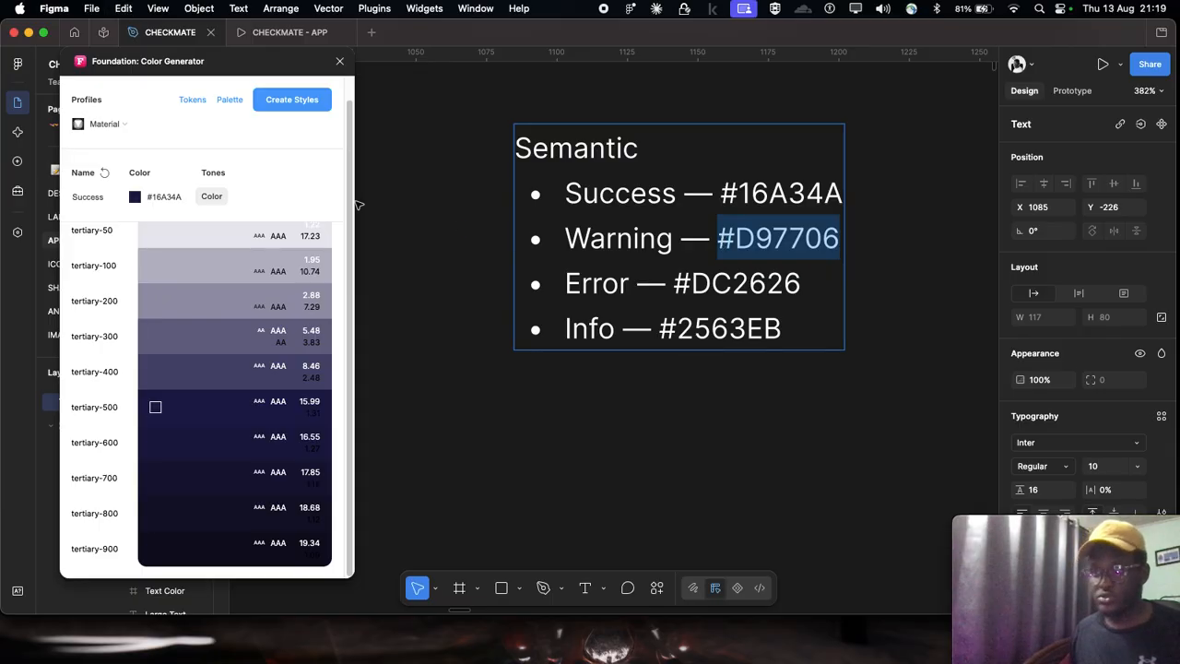
click(162, 201)
key(super+v)
key(Escape)
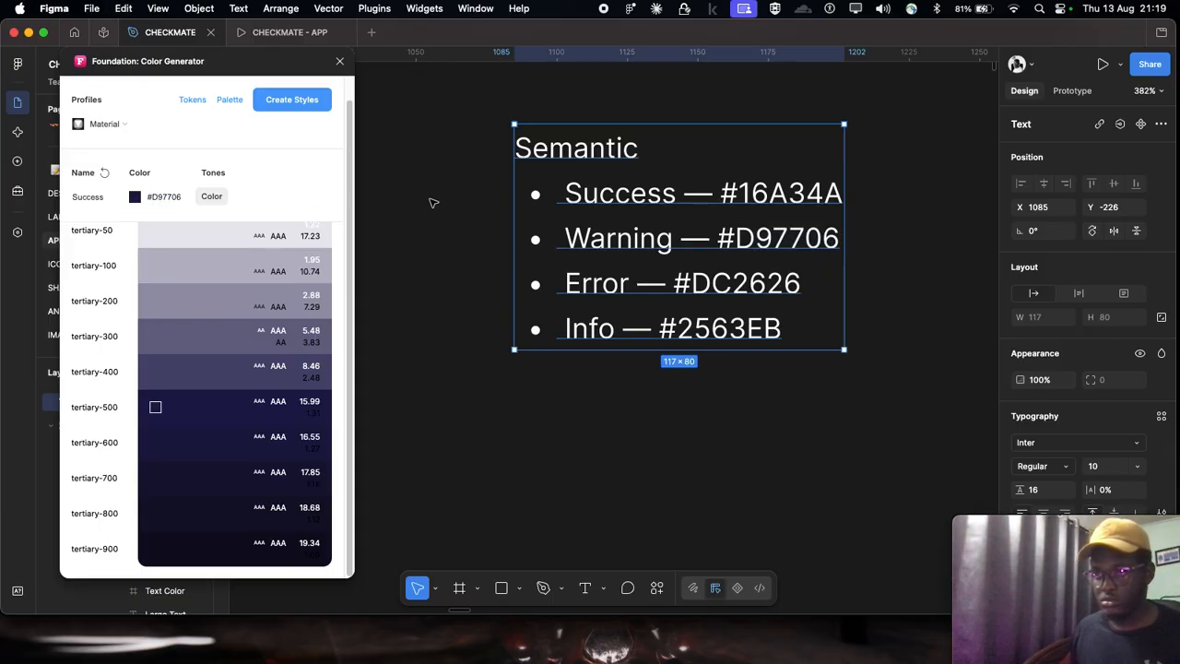
key(Escape)
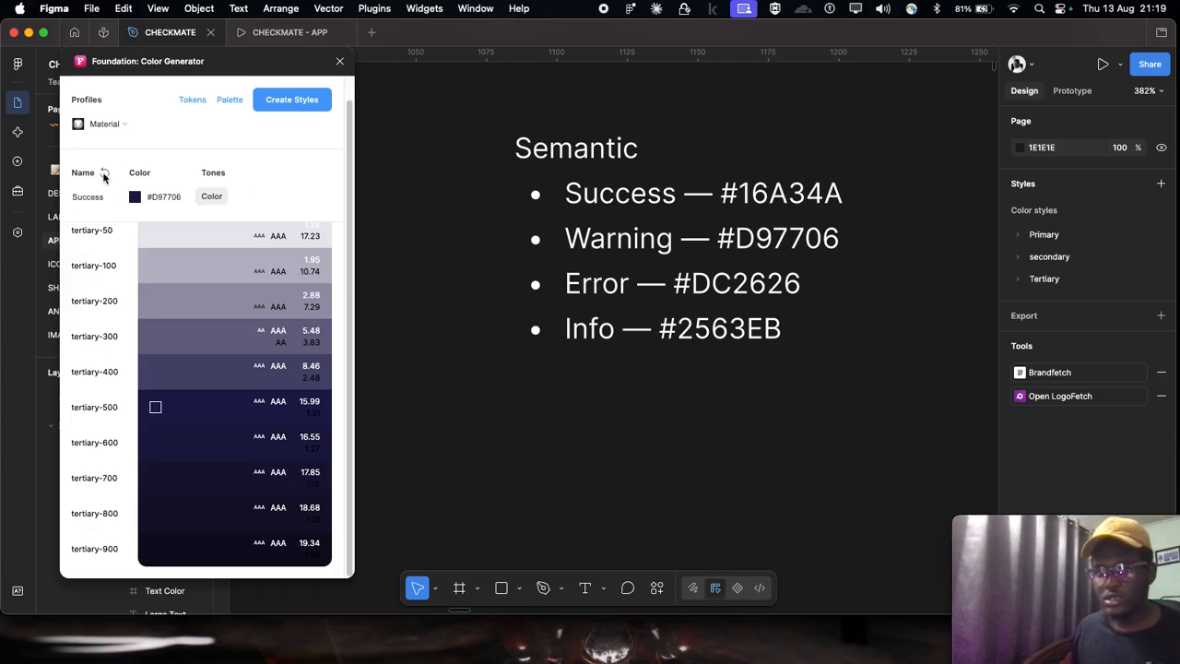
Step: Try entering the Error hex code #DC2626, copied from the semantic list, as the color generator's base color
scroll(231, 269, up, 1)
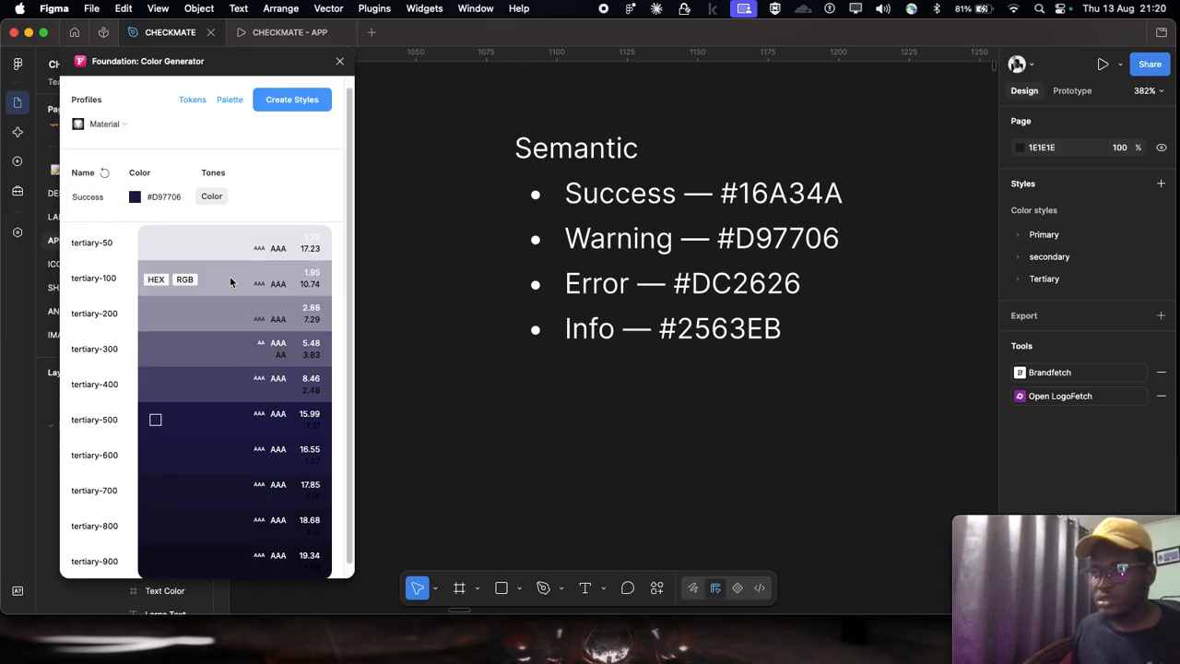
click(709, 293)
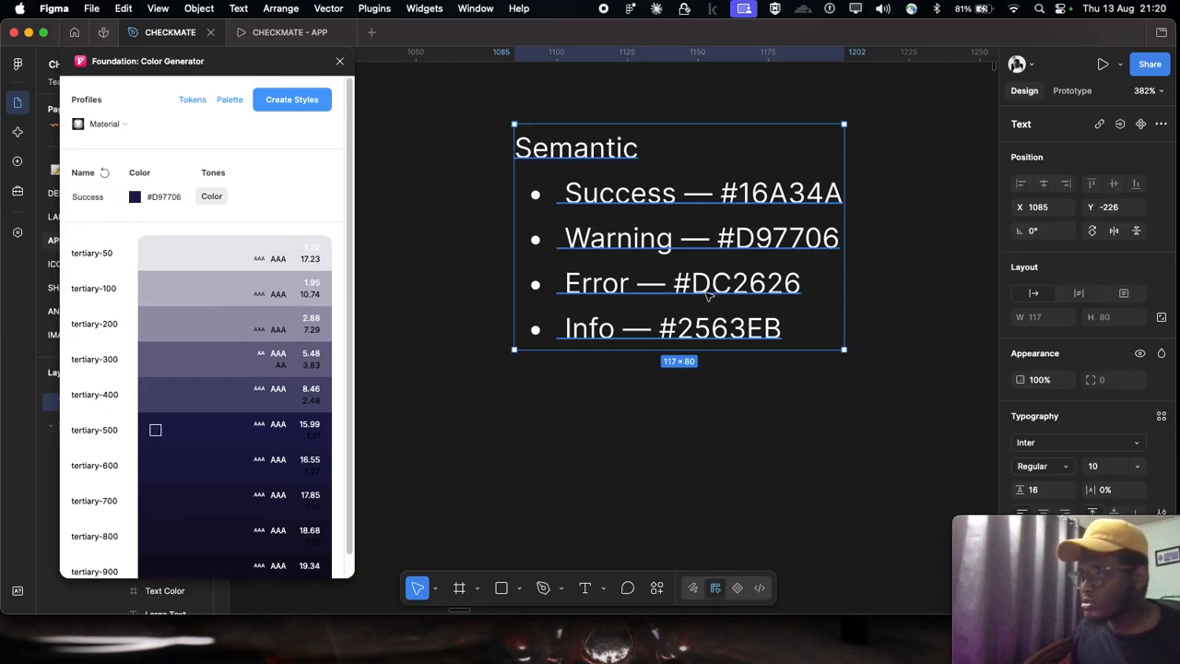
double_click(709, 293)
drag(804, 283, 679, 279)
key(super+c)
click(182, 197)
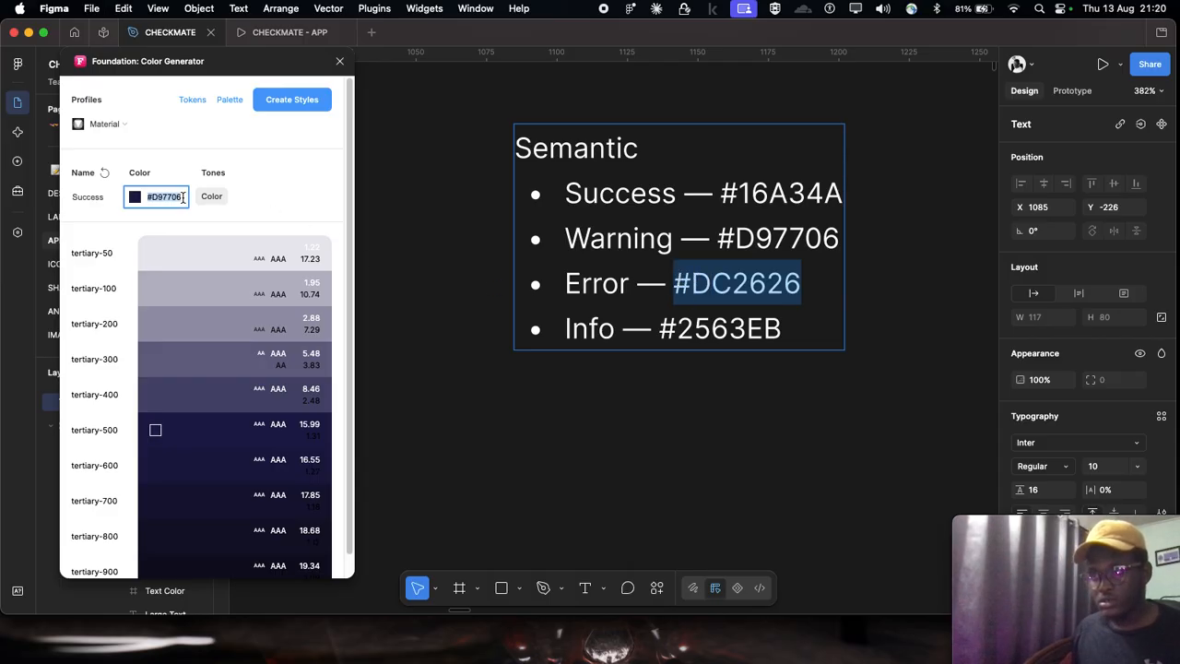
key(super+v)
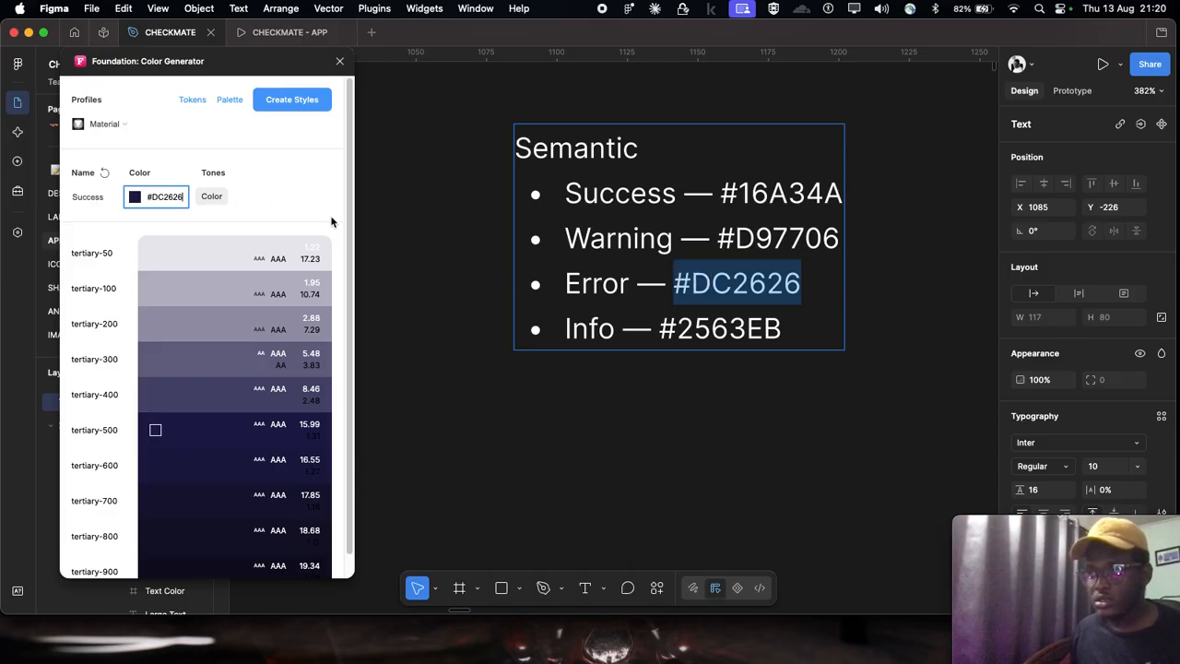
key(Escape)
Step: Close the Foundation: Color Generator plugin and run it again
click(339, 61)
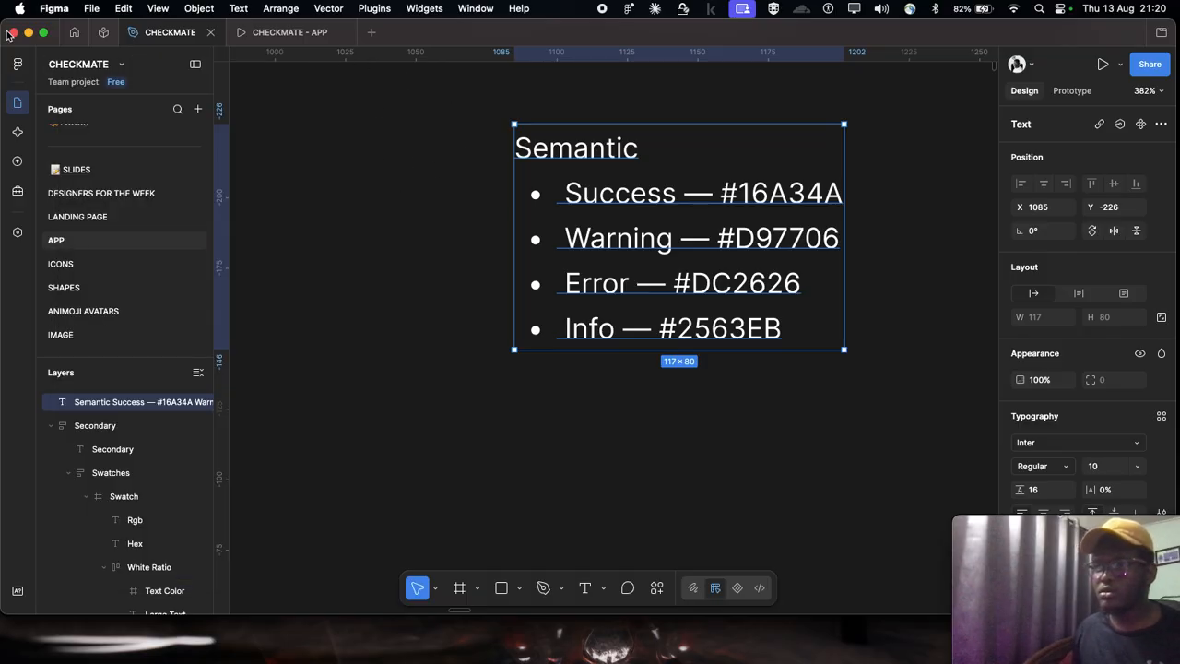
click(17, 63)
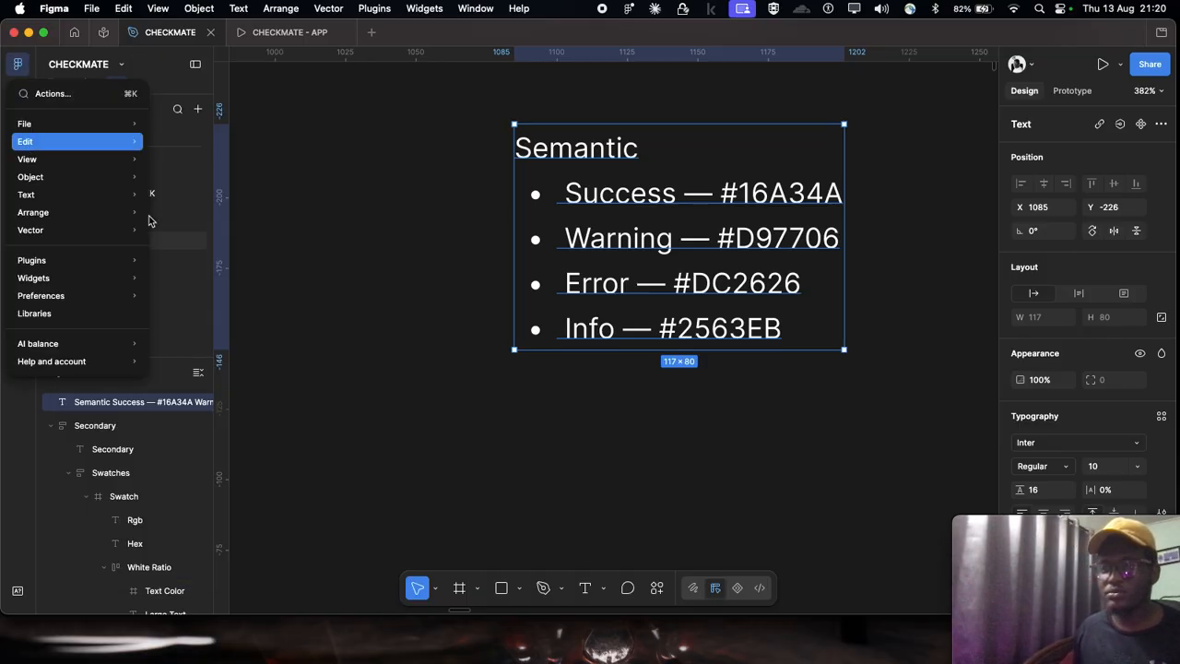
mouse_move(94, 260)
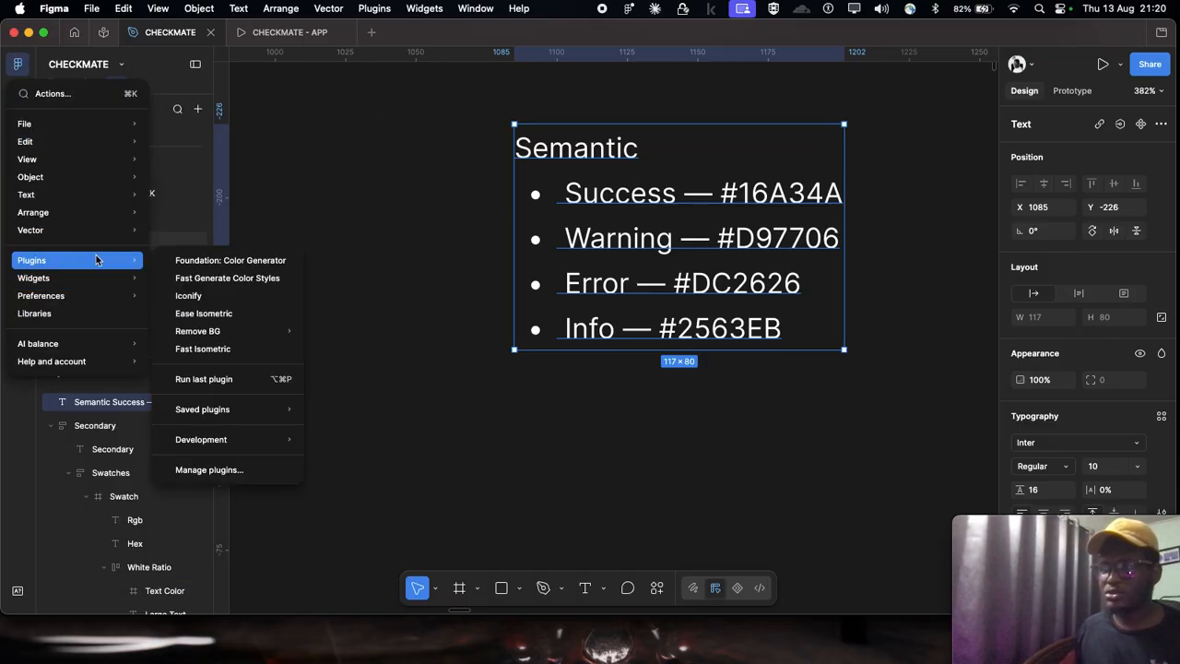
click(221, 260)
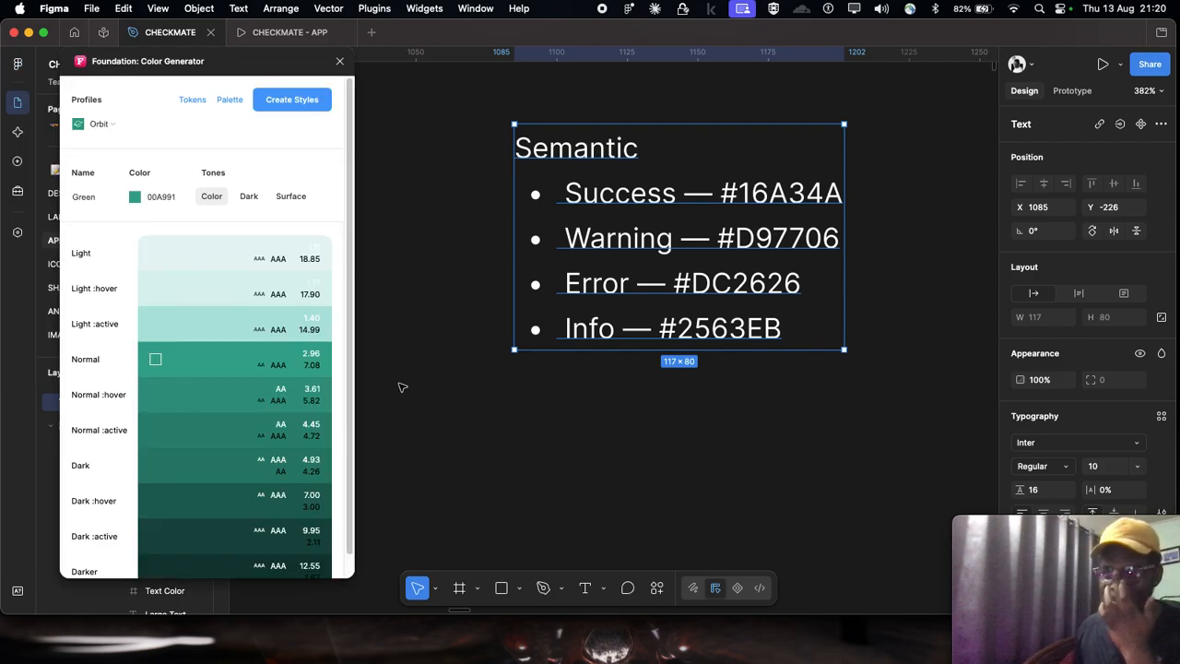
Step: Copy the Success hex code and enter #16A34A as the base color under the Orbit profile
key(Return)
drag(721, 195, 866, 201)
key(super+c)
click(155, 198)
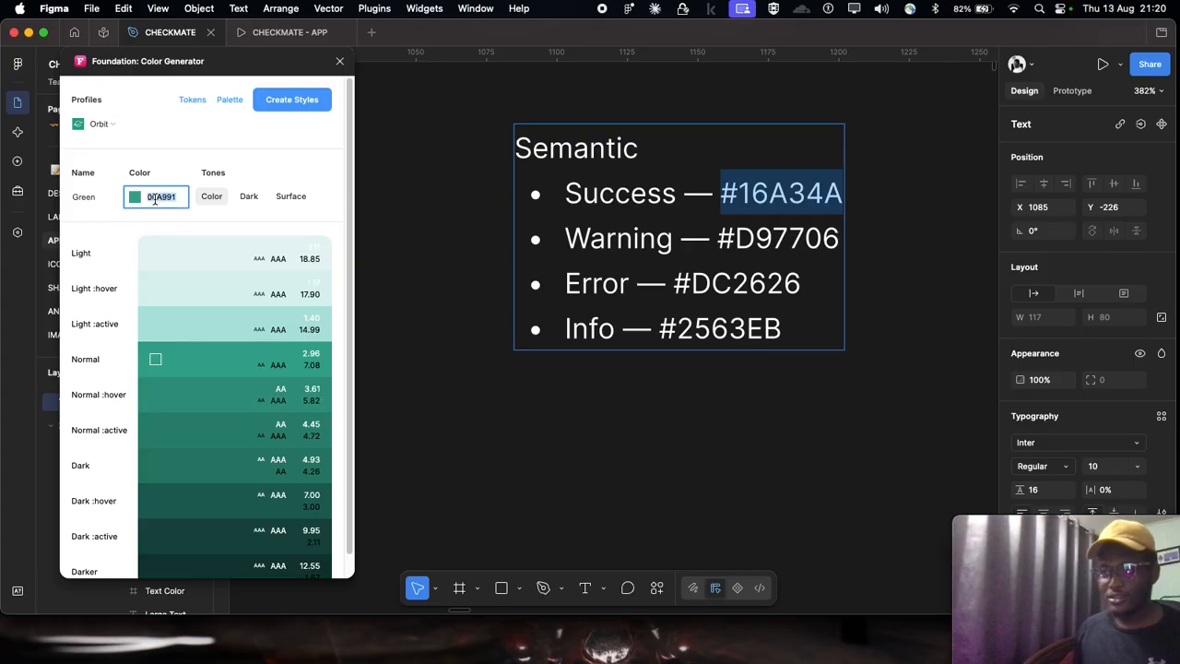
key(super+v)
Step: Switch the color generator to the Material profile and set its base color to #16A34A, copied from the Success line
click(99, 123)
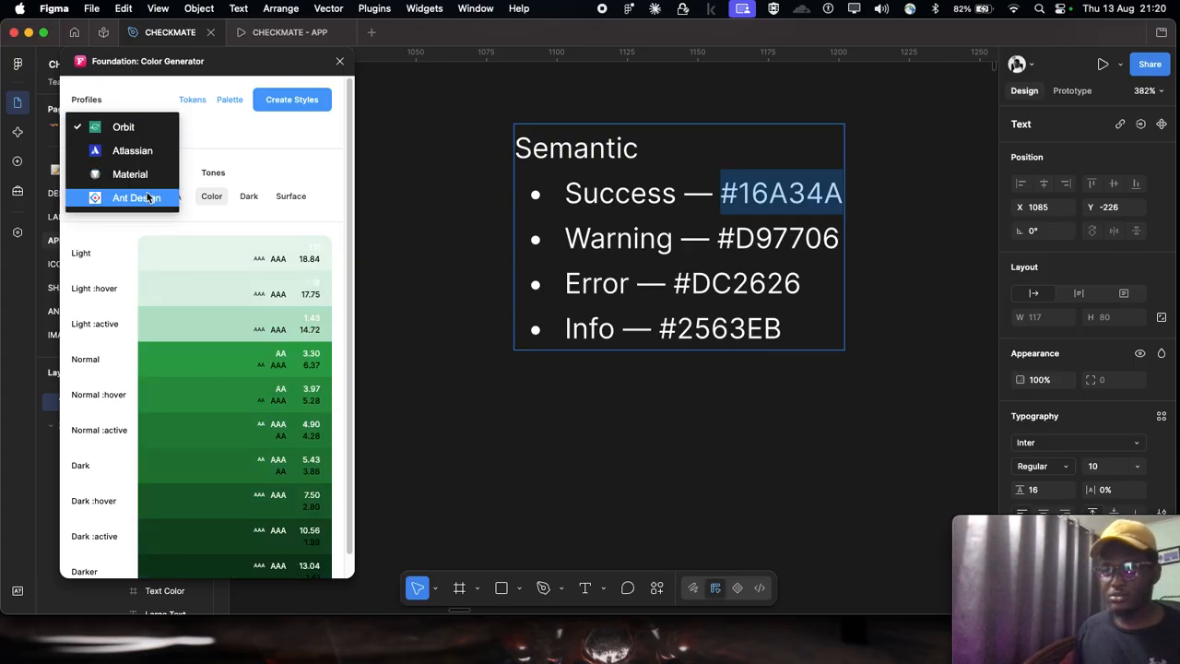
click(147, 173)
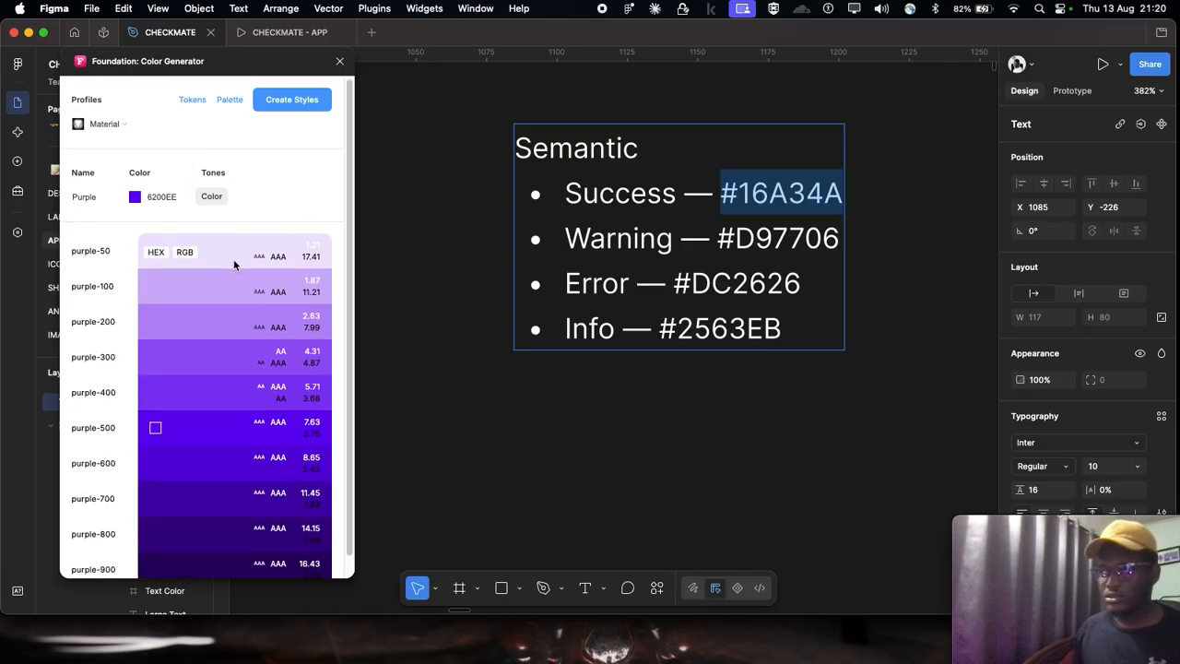
drag(722, 193, 862, 187)
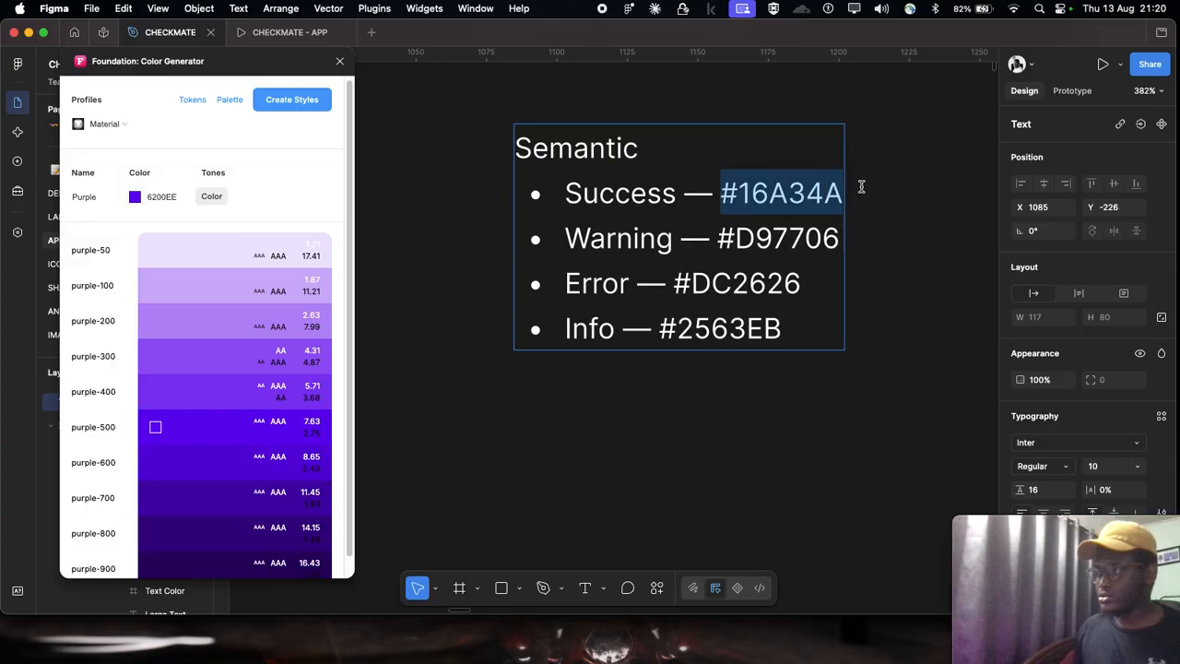
click(174, 198)
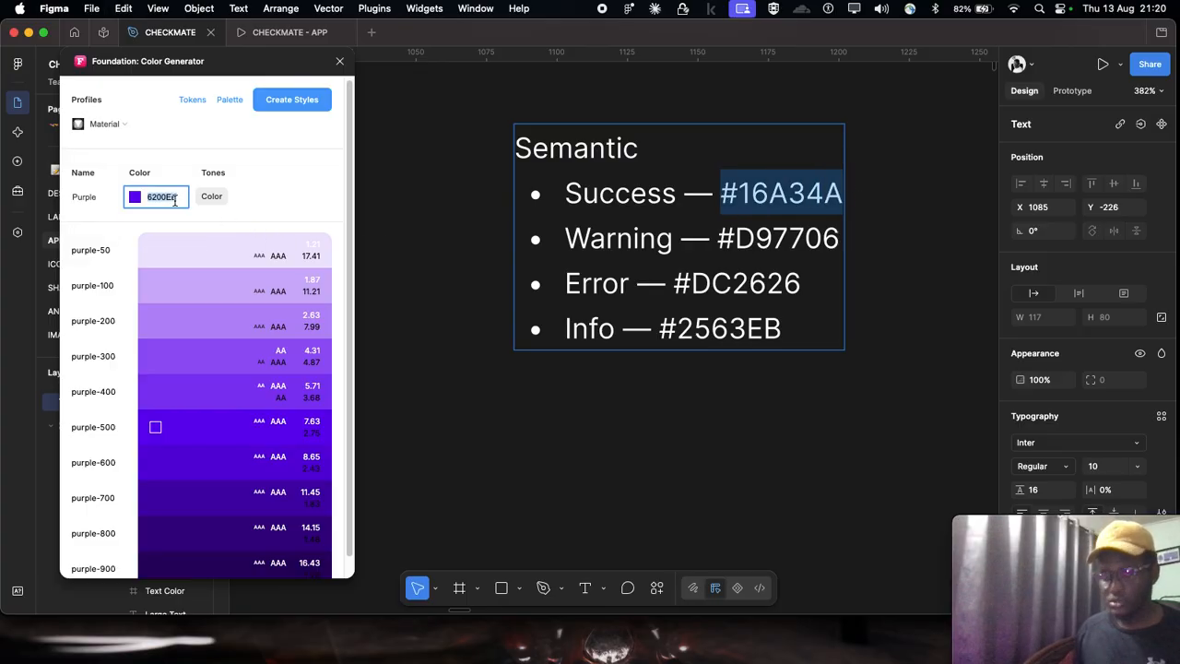
key(Return)
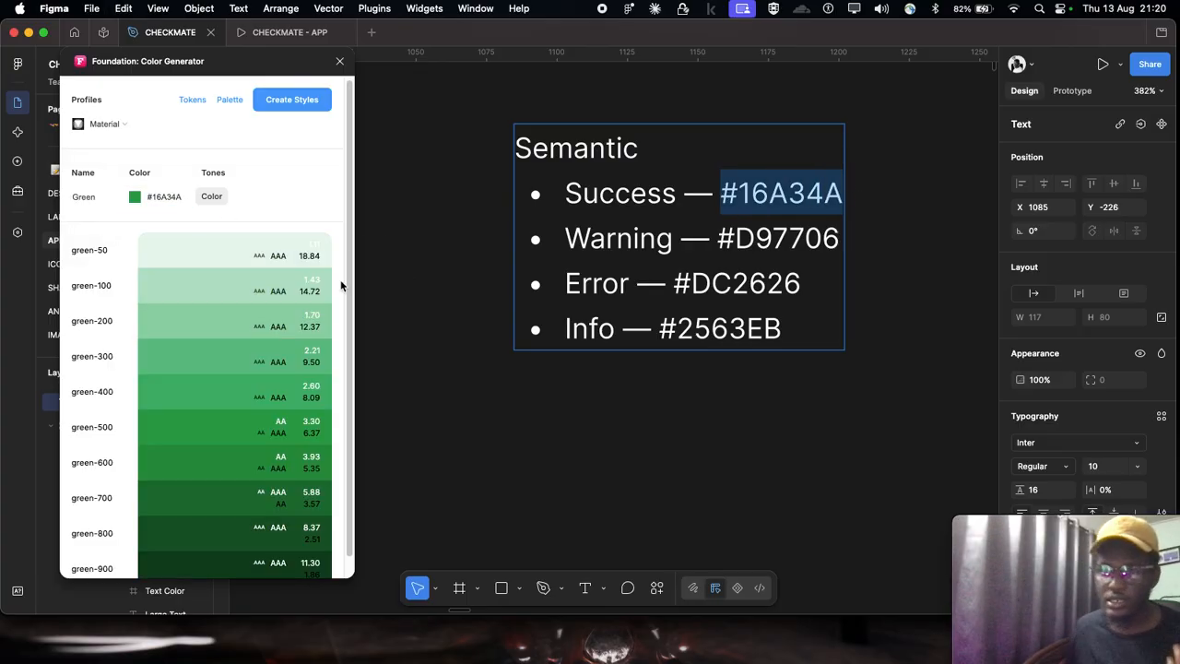
scroll(340, 287, down, 1)
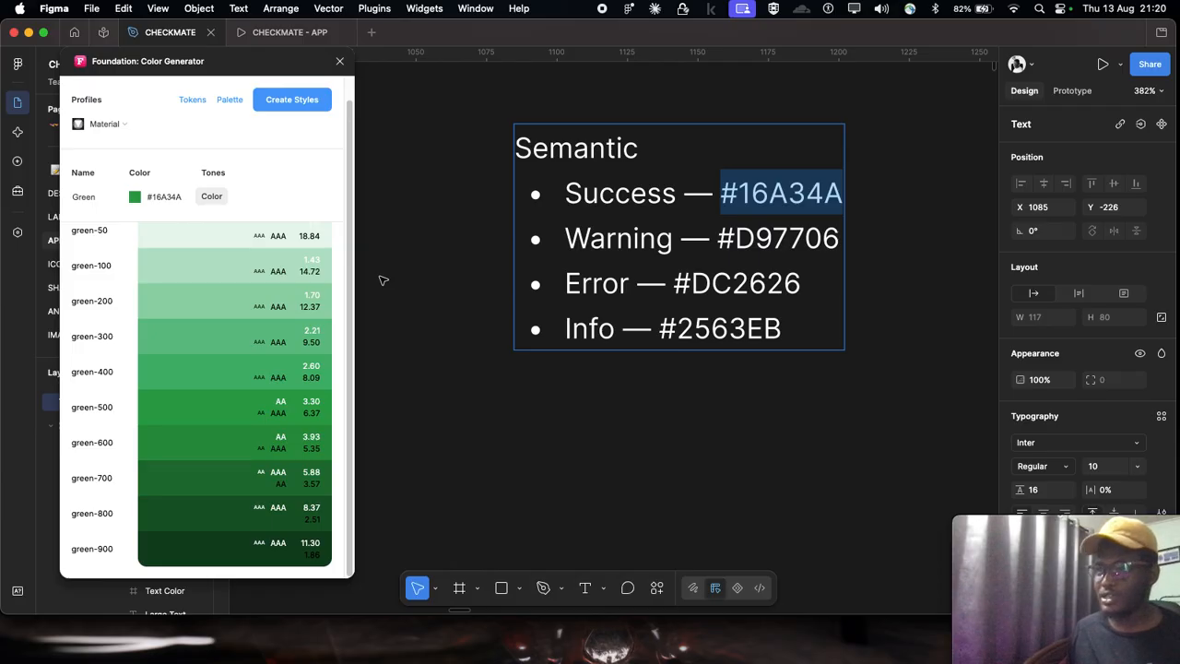
Step: Name the green palette "Success" and create its color styles
click(89, 196)
text(Success)
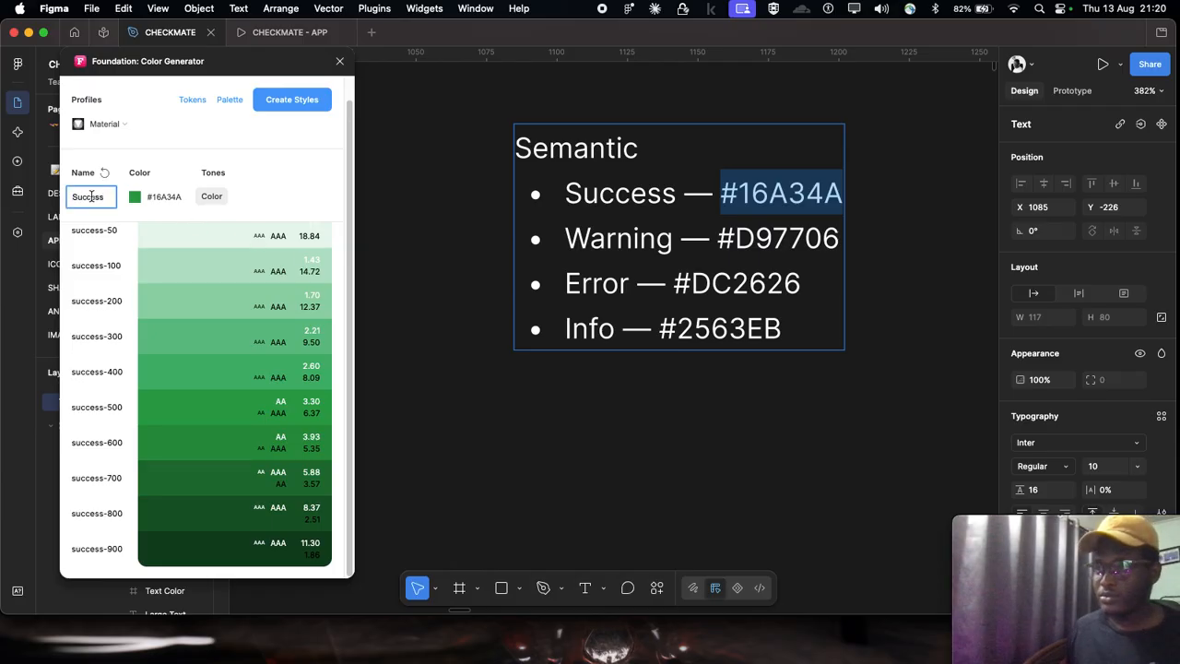
click(325, 170)
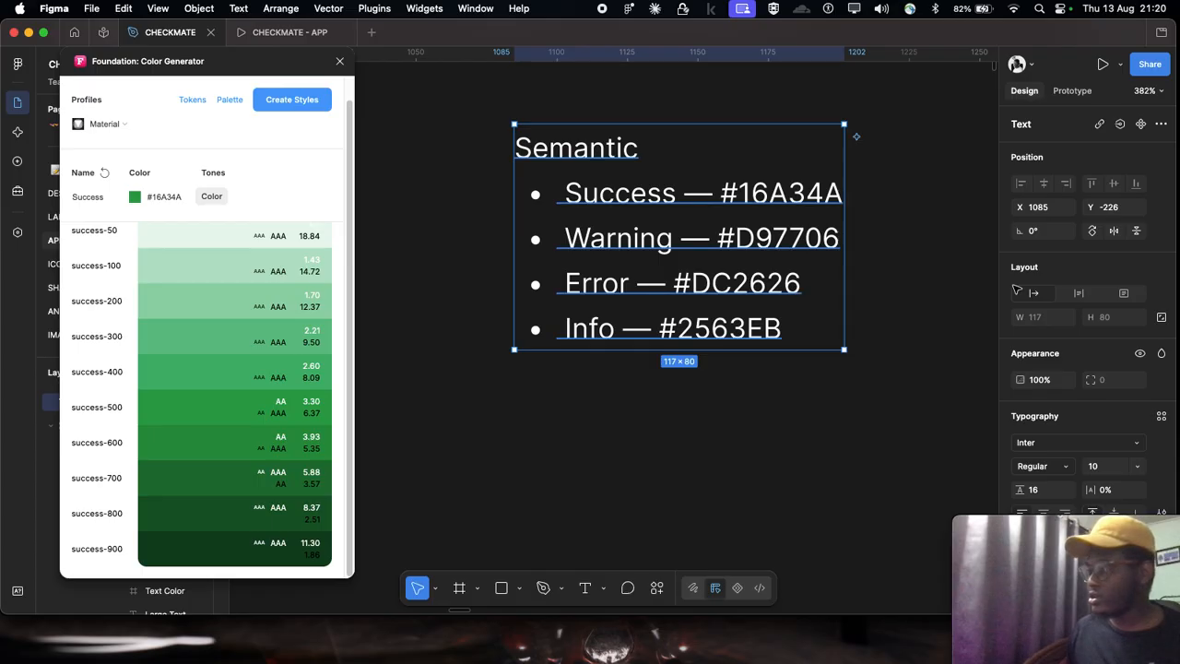
scroll(1109, 342, down, 2)
click(288, 104)
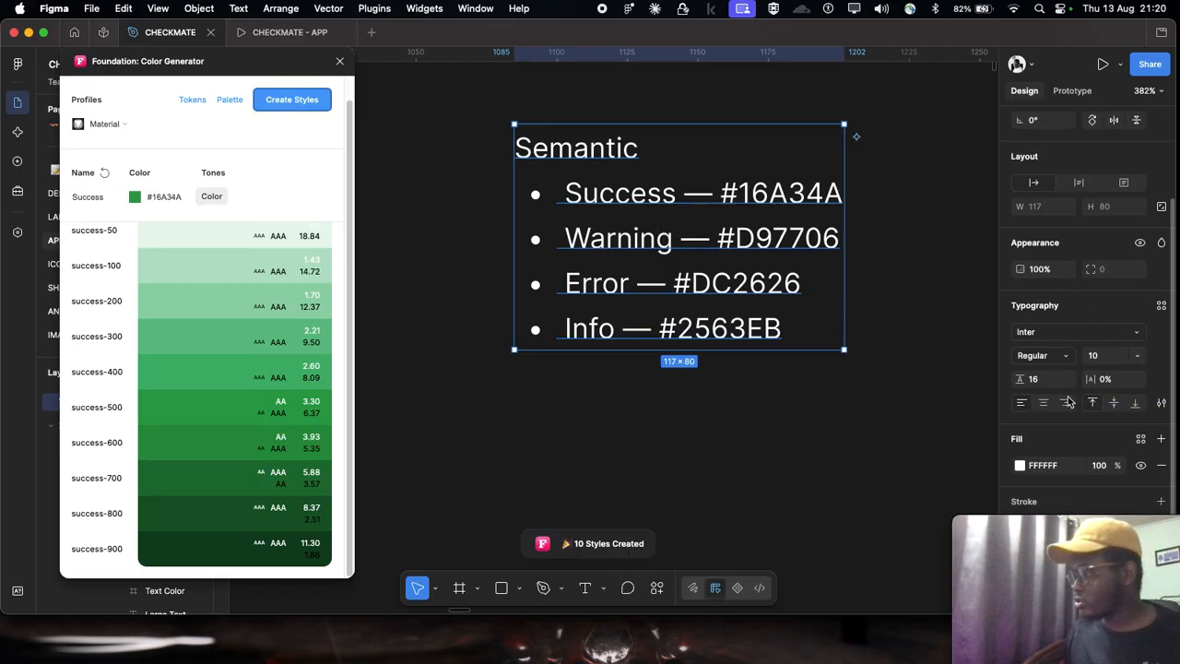
Step: Collapse the success group and rename its parent color style folder from Foundation to "Semantic"
click(1087, 528)
drag(1086, 527, 1044, 589)
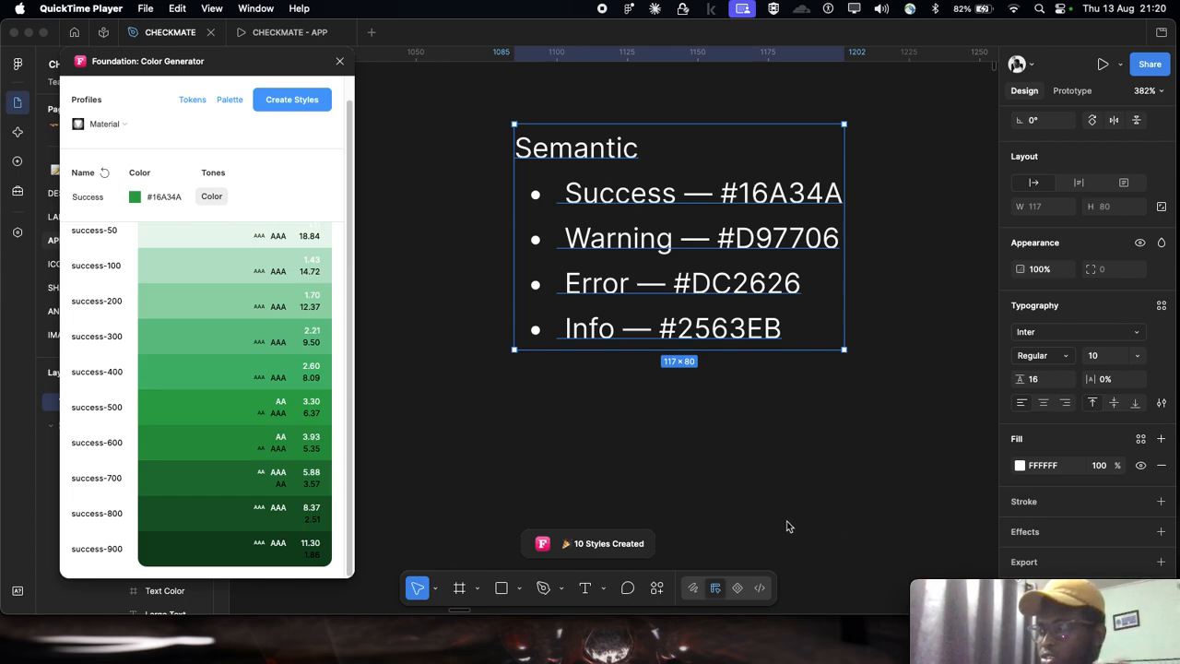
scroll(983, 423, down, 1)
click(854, 488)
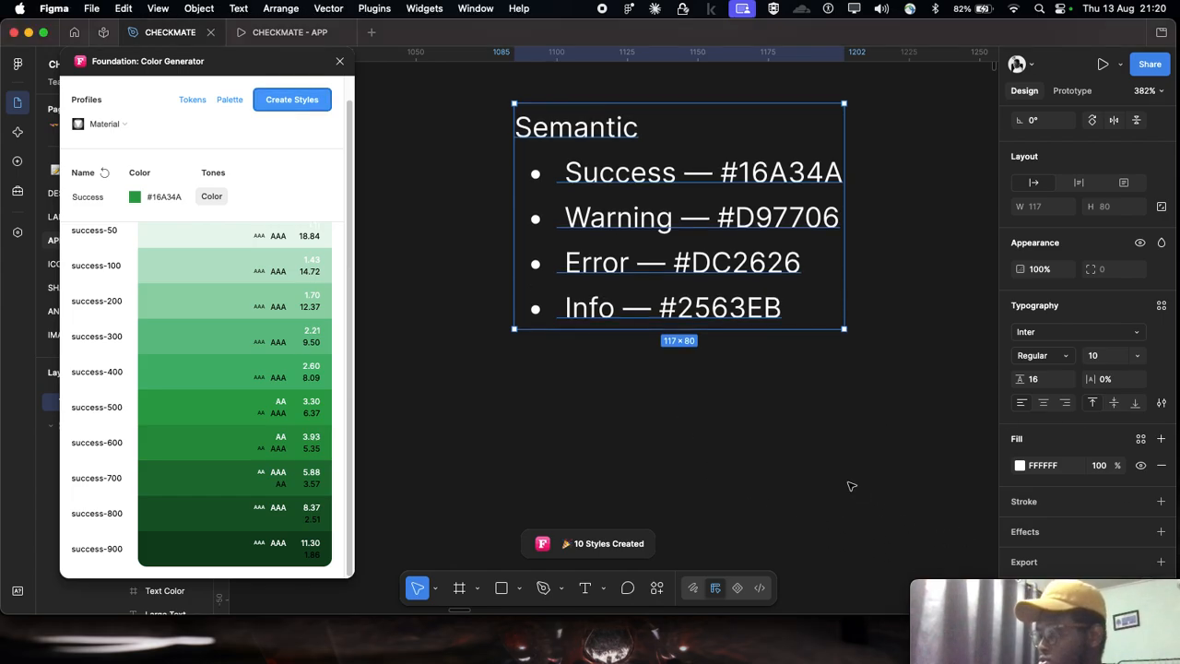
click(930, 526)
scroll(930, 528, down, 2)
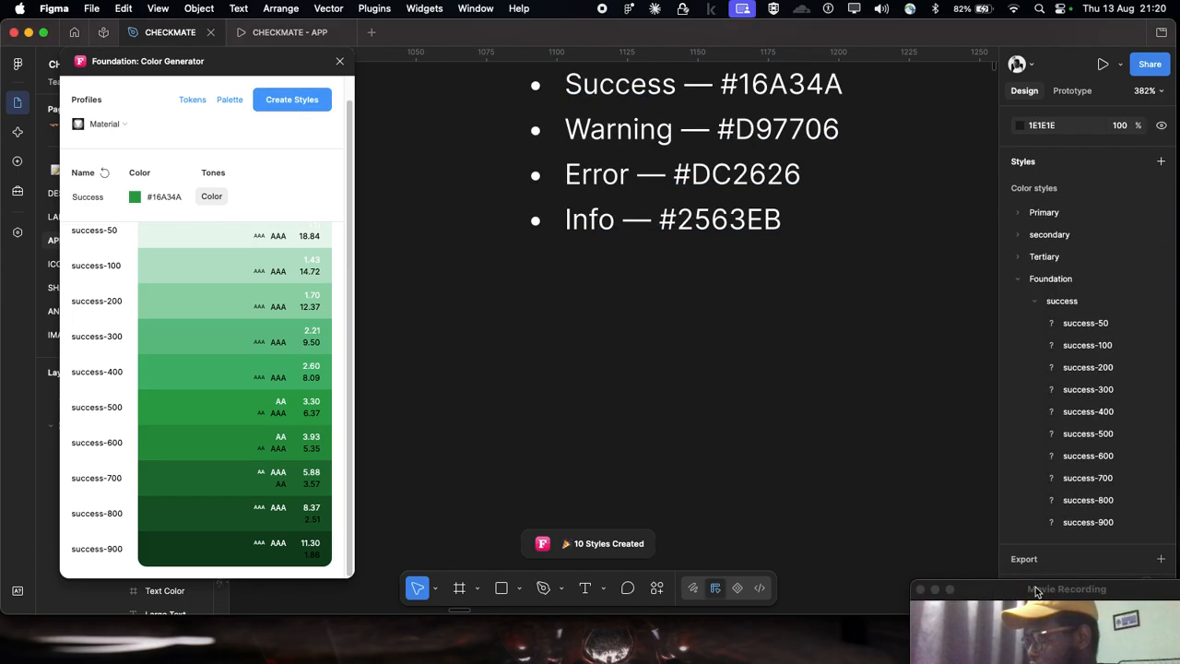
click(1036, 304)
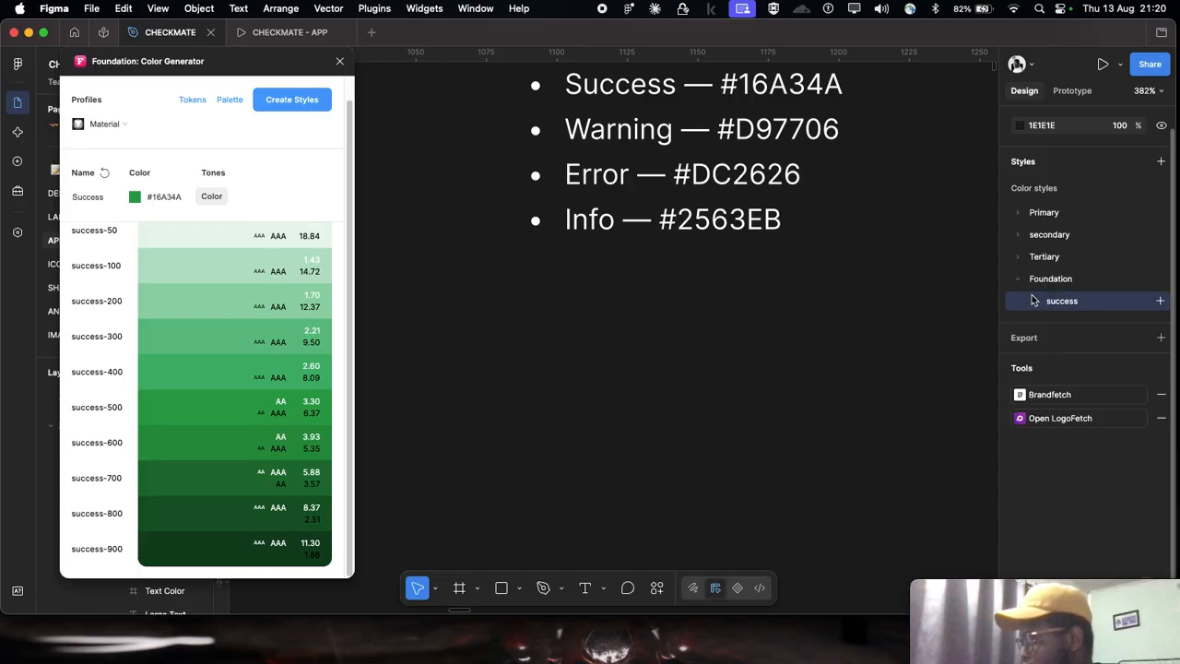
double_click(1054, 280)
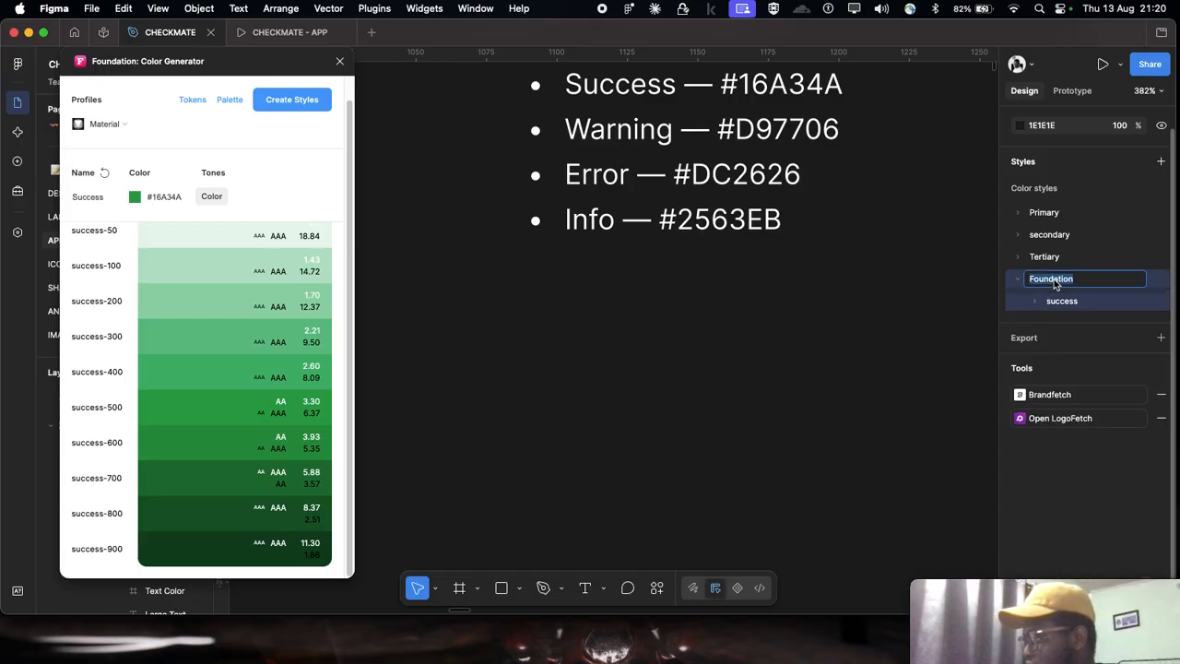
text(Semantic)
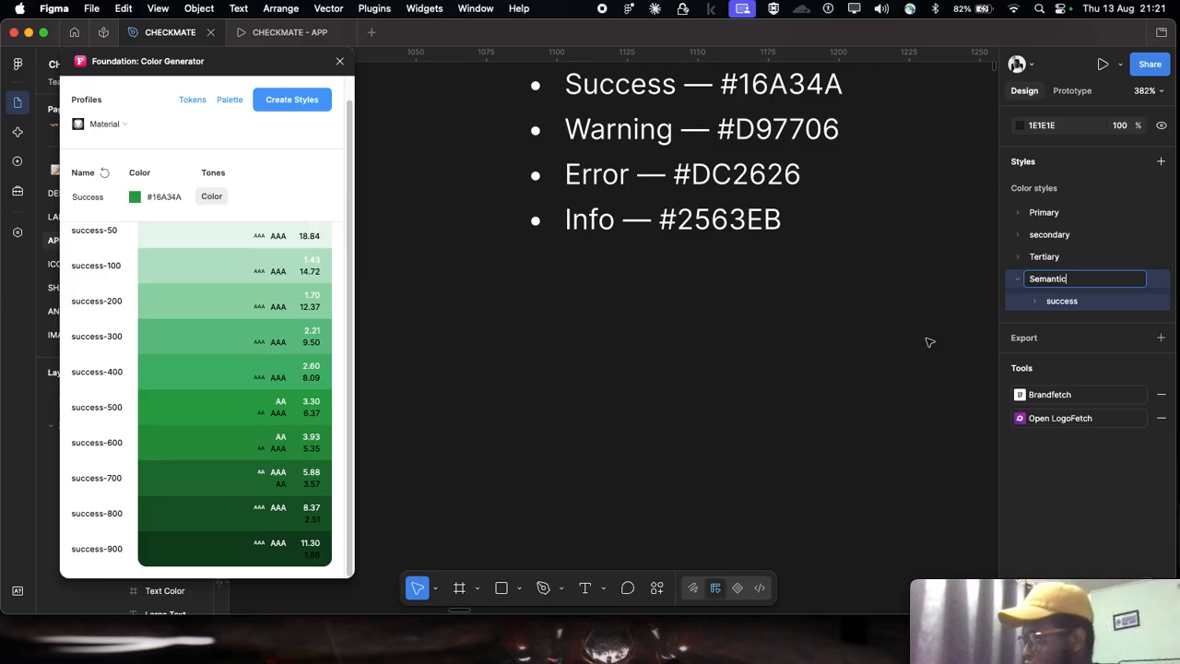
key(Return)
Step: Review the success-50 to success-900 color styles inside the Semantic folder and collapse the success group again
click(1037, 299)
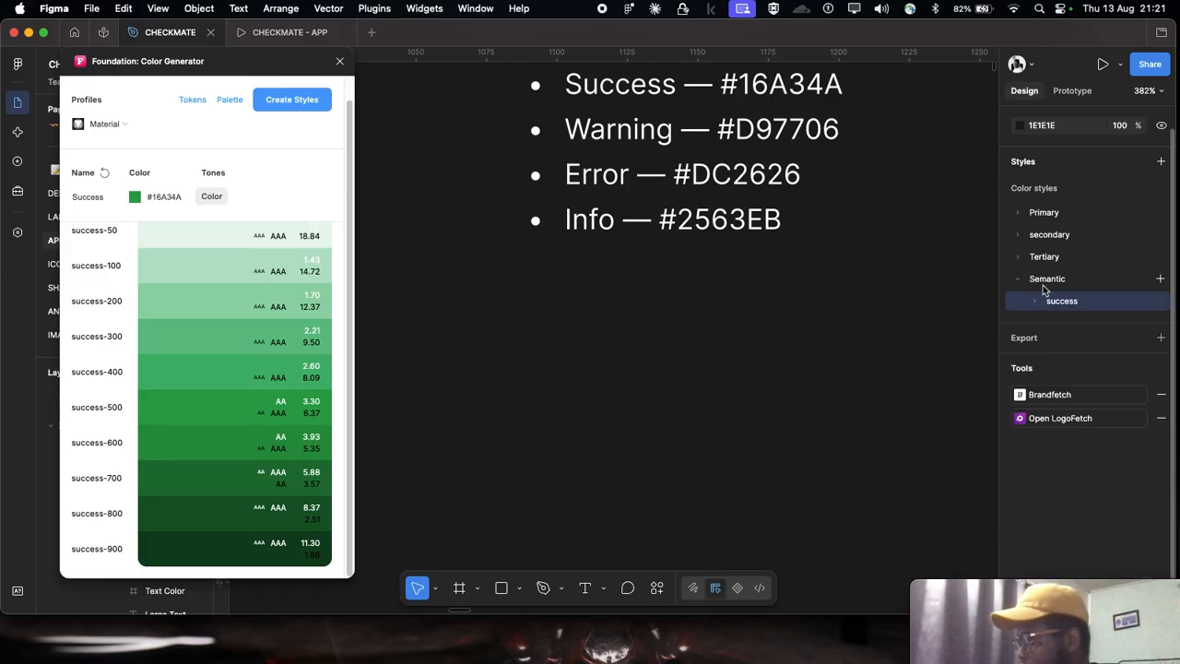
scroll(590, 185, up, 2)
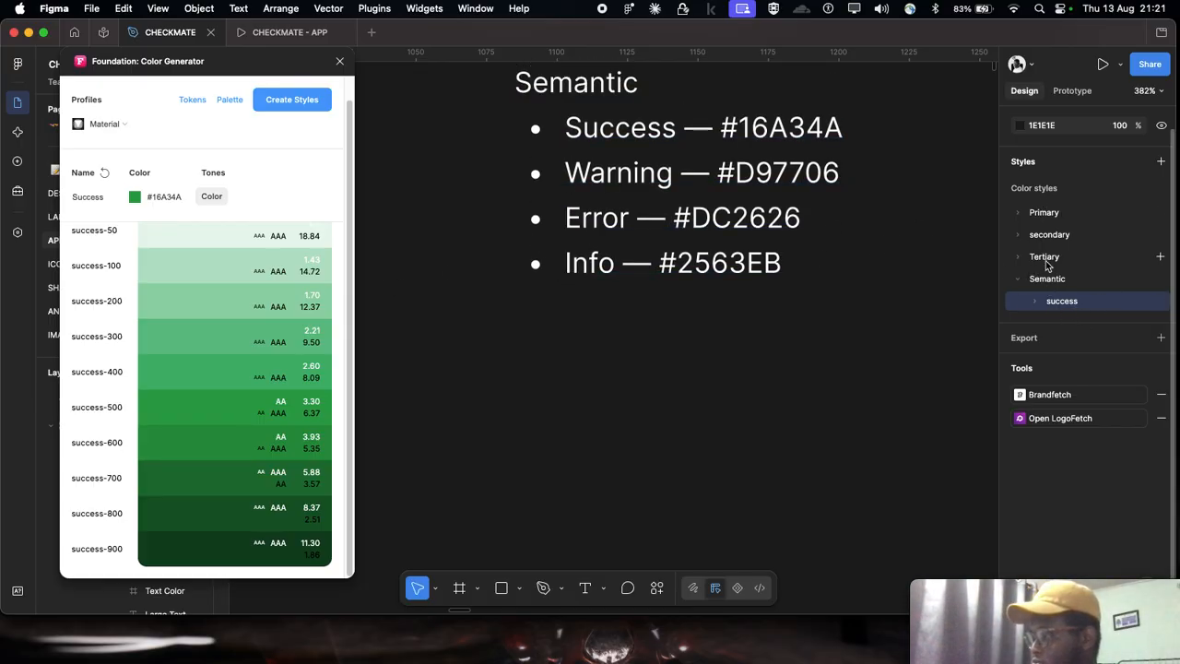
scroll(1029, 268, up, 1)
scroll(756, 184, up, 1)
scroll(756, 185, up, 3)
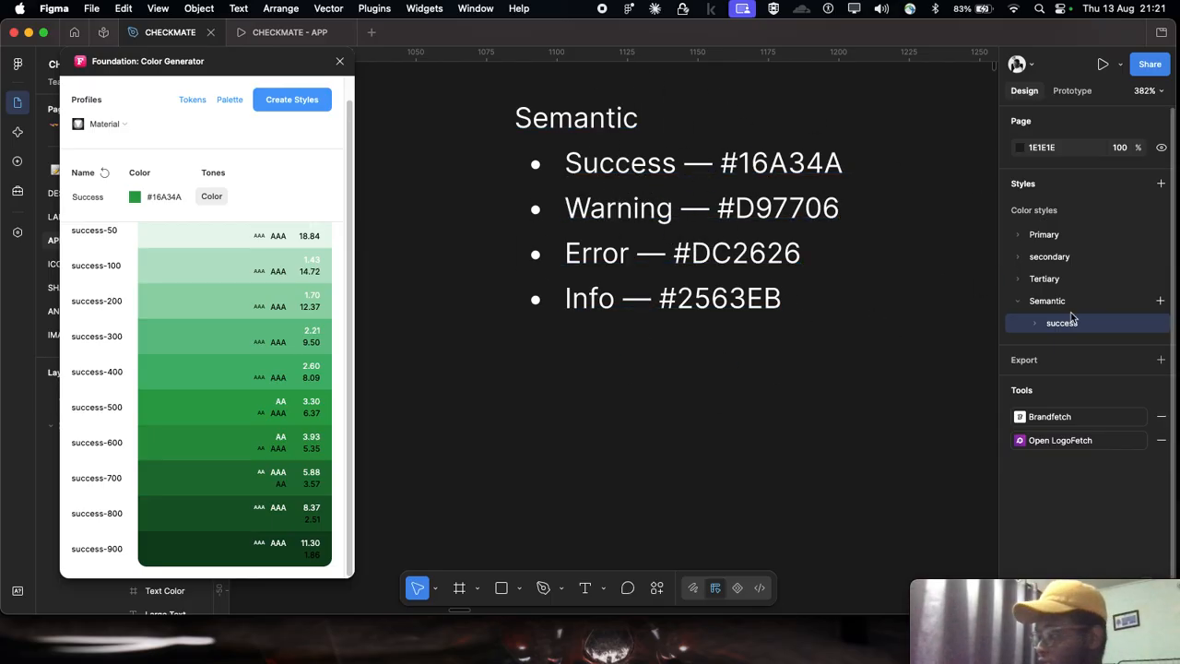
click(1036, 325)
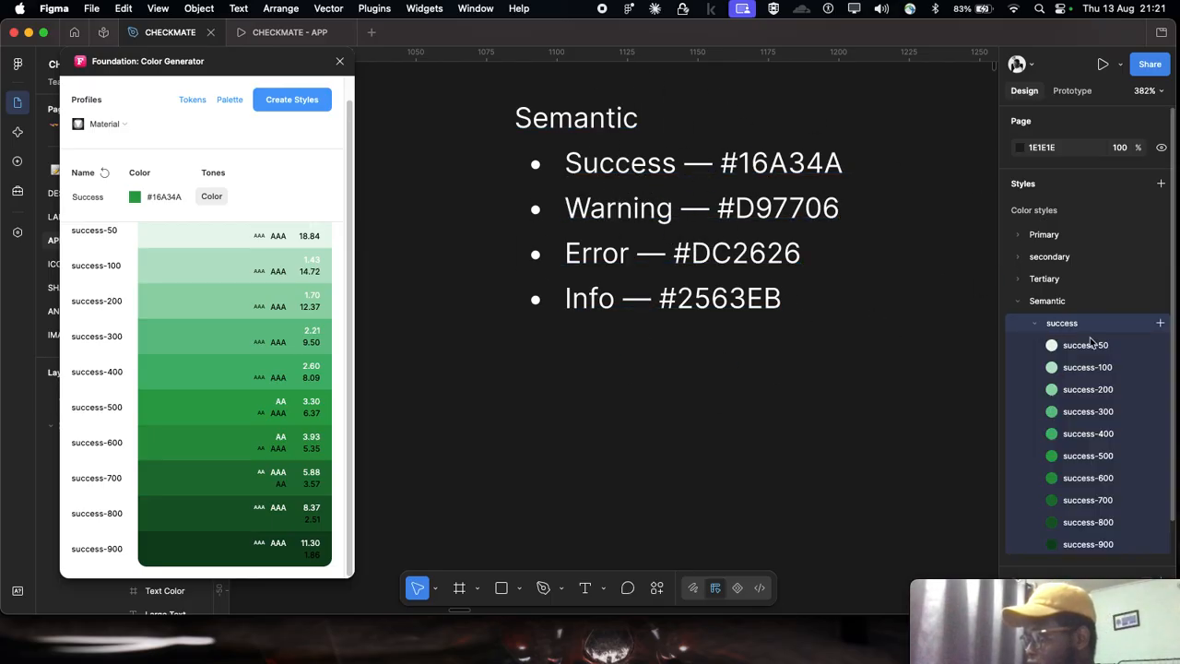
scroll(1100, 398, down, 3)
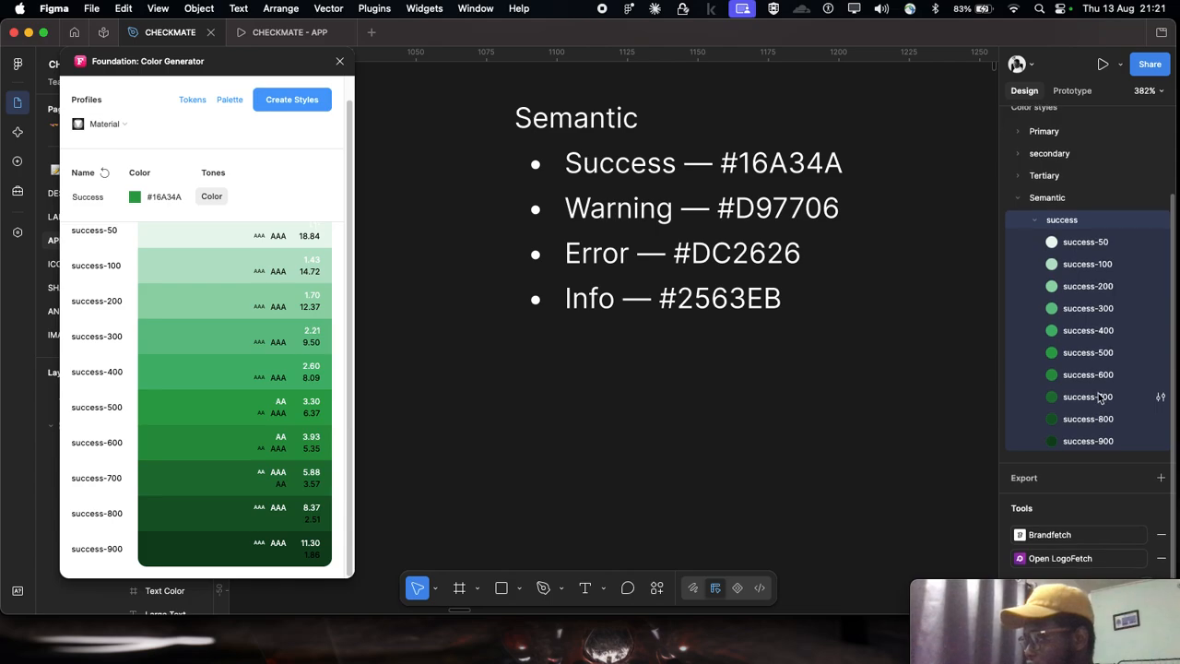
scroll(1061, 323, up, 1)
click(1032, 249)
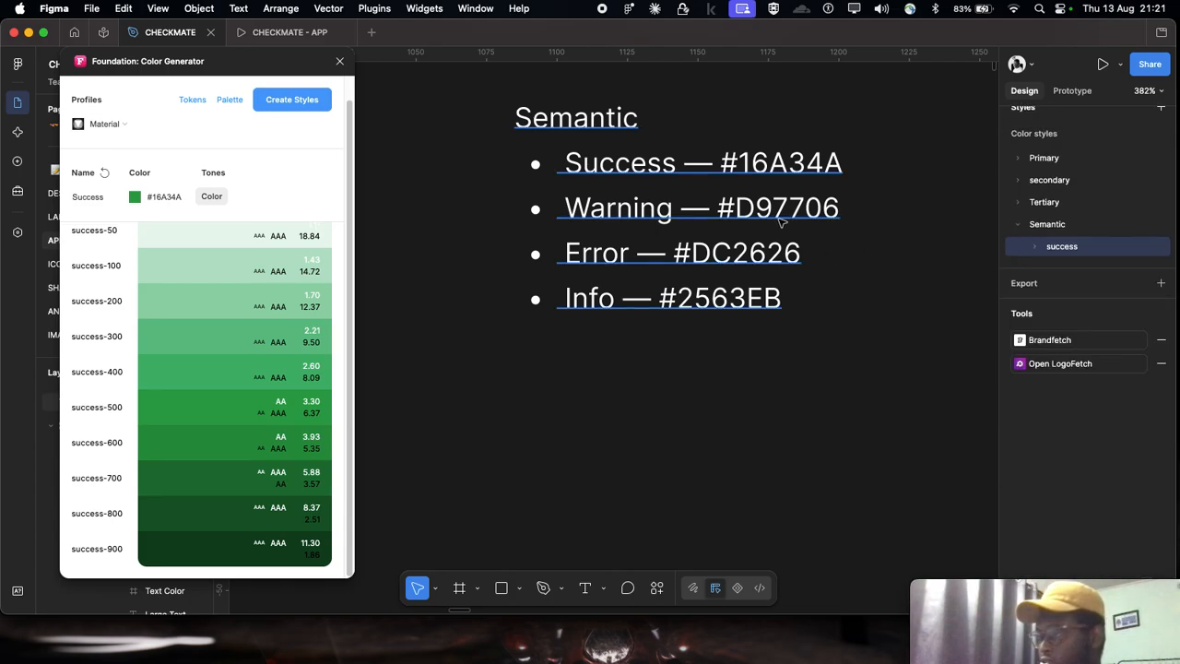
Step: Copy the Warning hex code and try to apply #D97706 as the color generator's base color
double_click(741, 209)
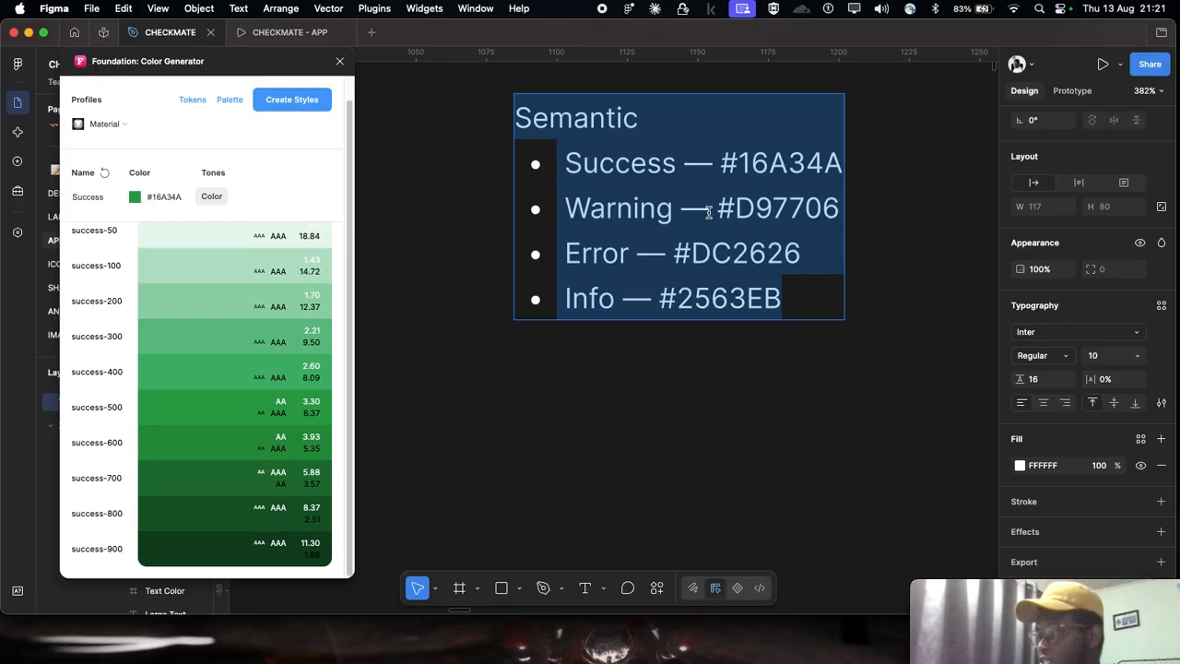
click(735, 218)
double_click(736, 219)
key(ctrl+c)
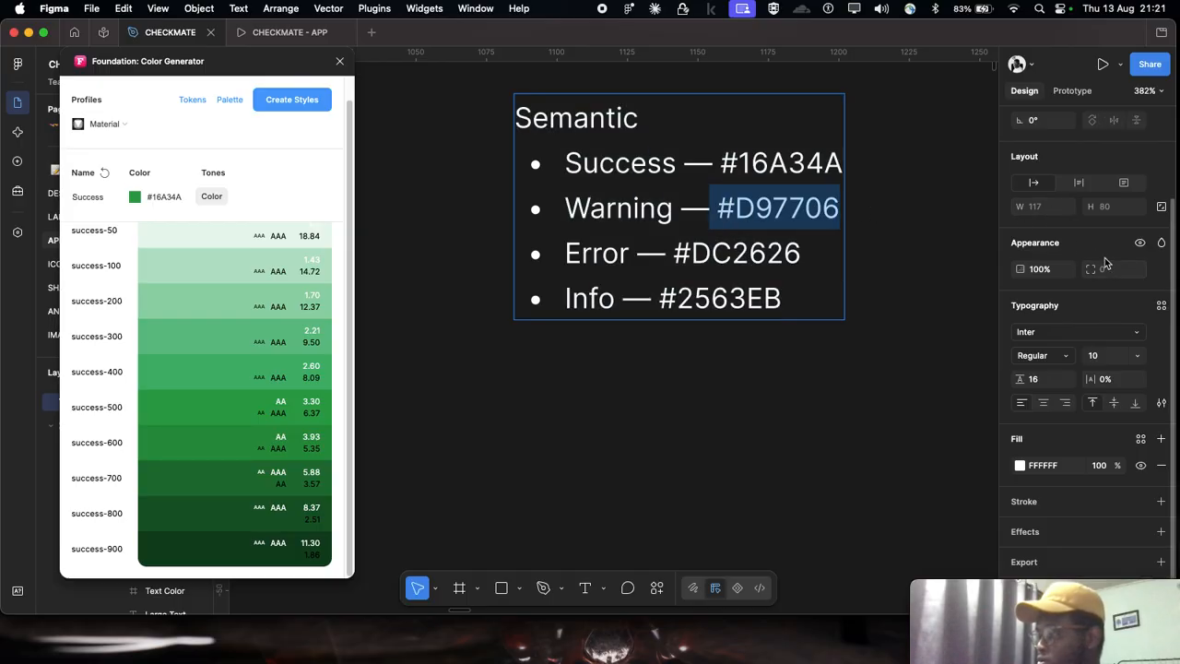
click(158, 196)
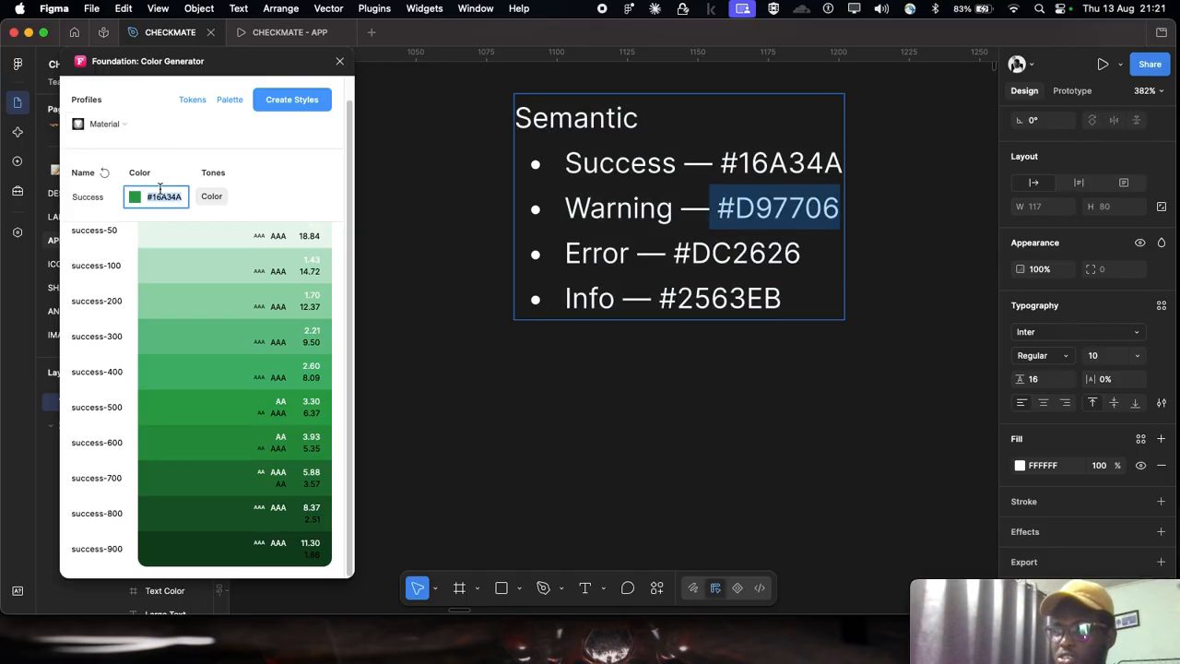
key(ctrl+v)
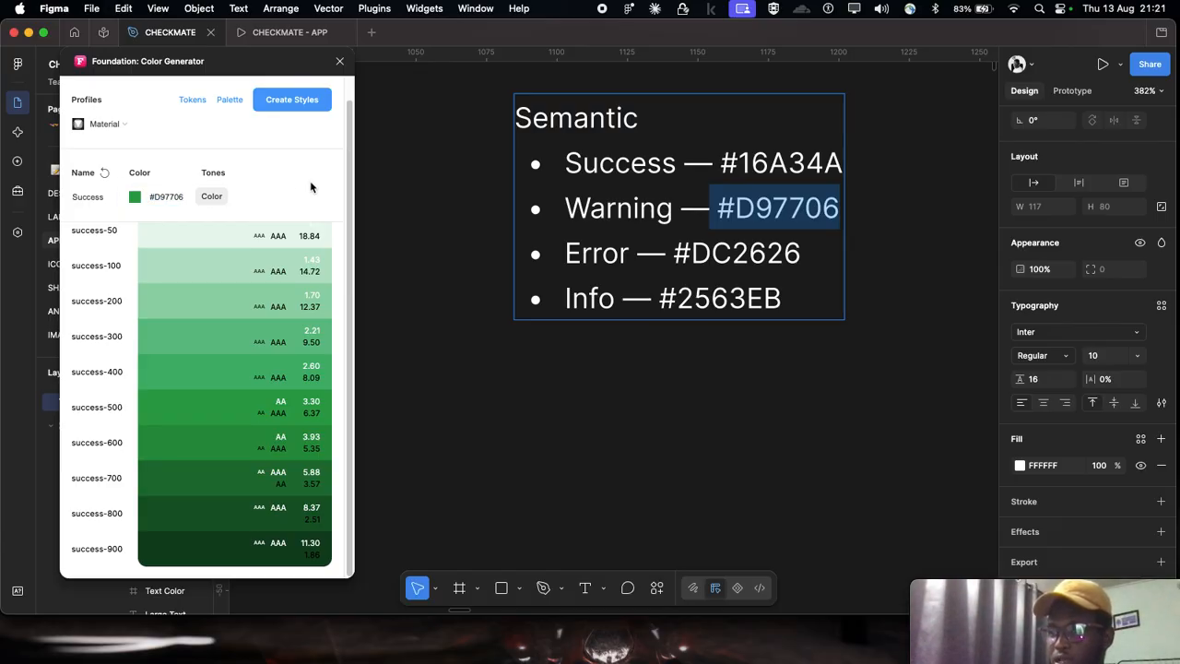
click(173, 188)
key(super+c)
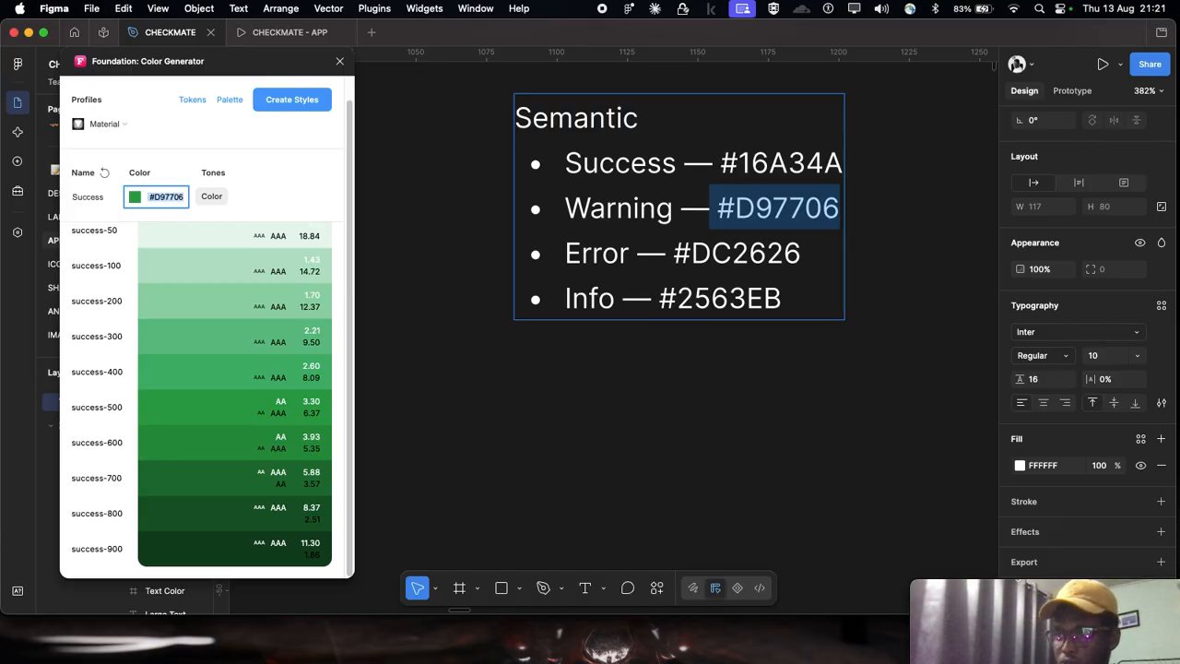
click(103, 173)
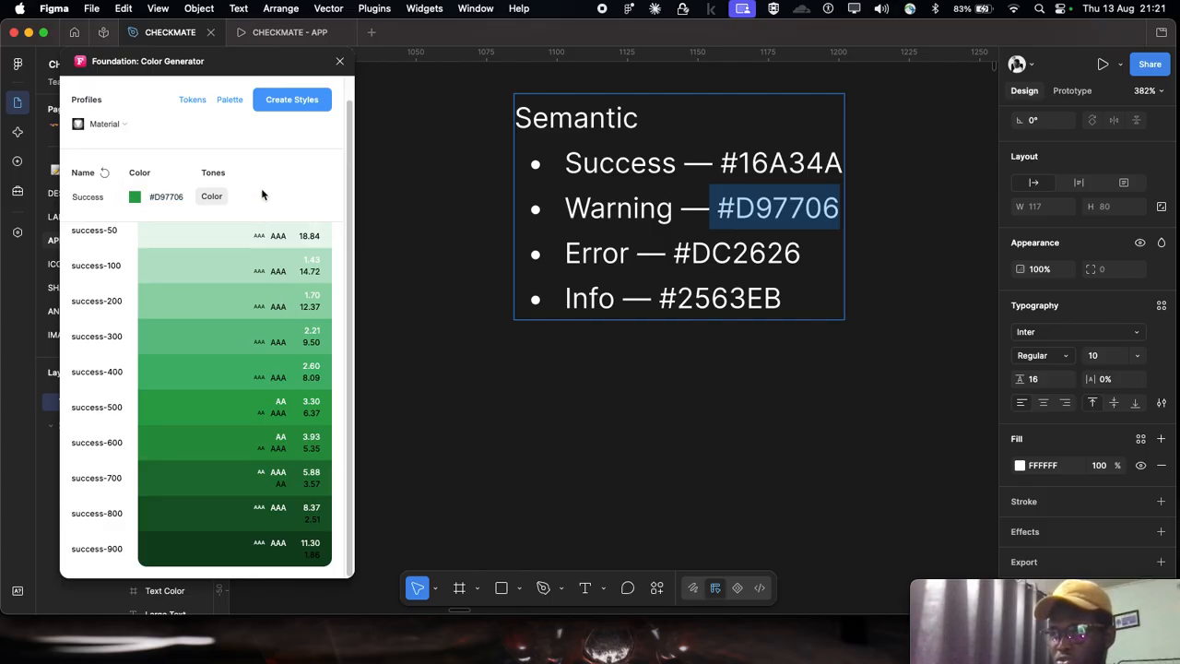
Step: Change the palette name in the color generator to "Warning"
click(89, 198)
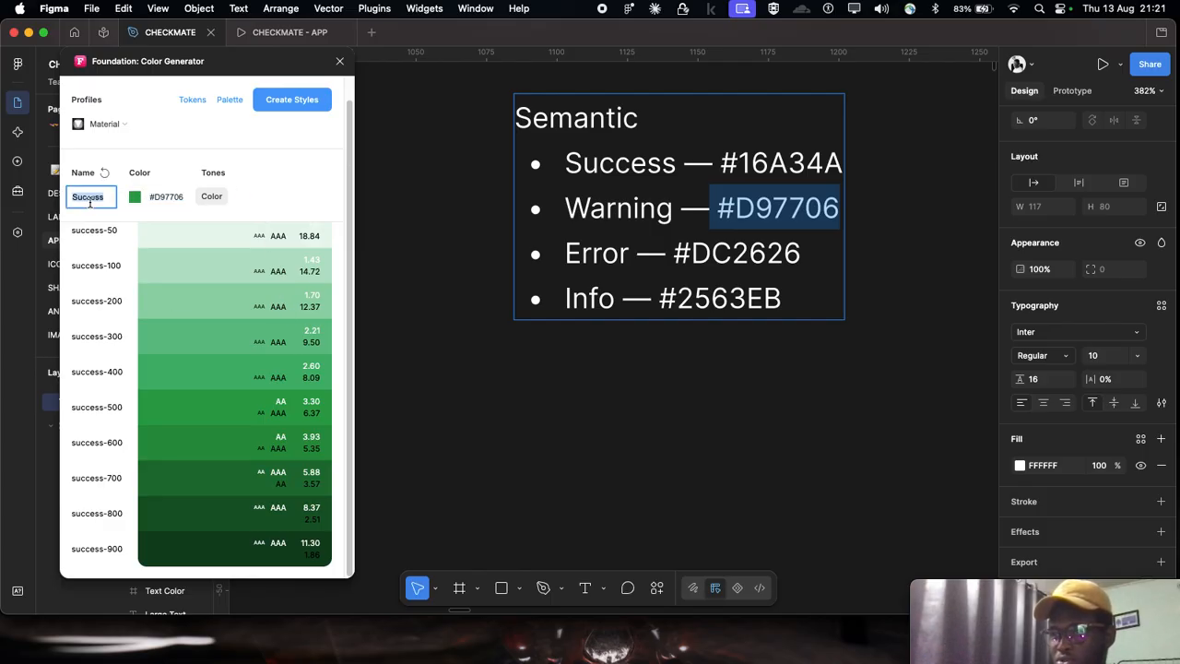
text(Warning)
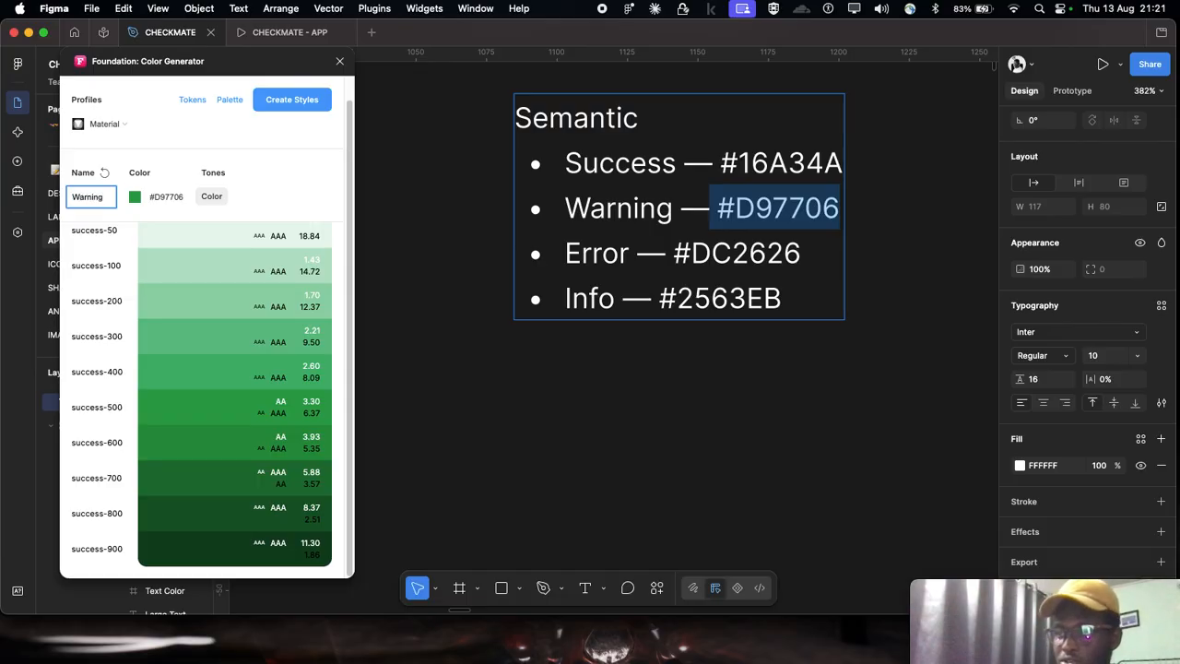
click(269, 202)
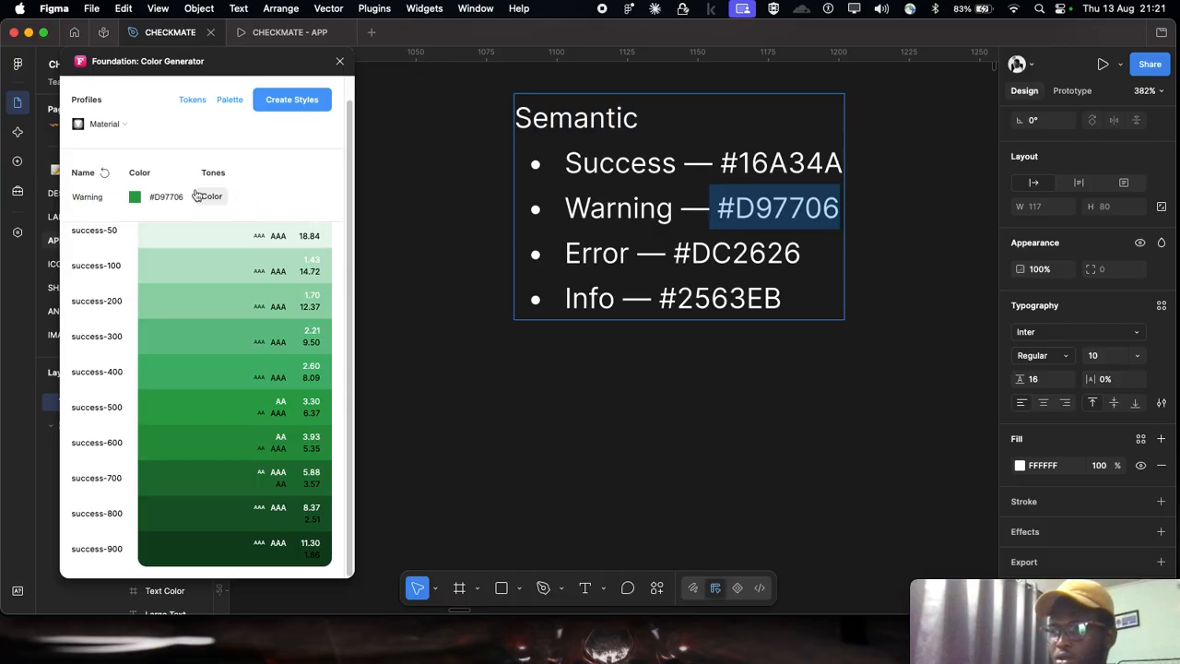
Step: Reselect the Material profile for the Warning palette and try #D97706 as its base color again
click(113, 124)
click(123, 126)
click(125, 127)
click(130, 171)
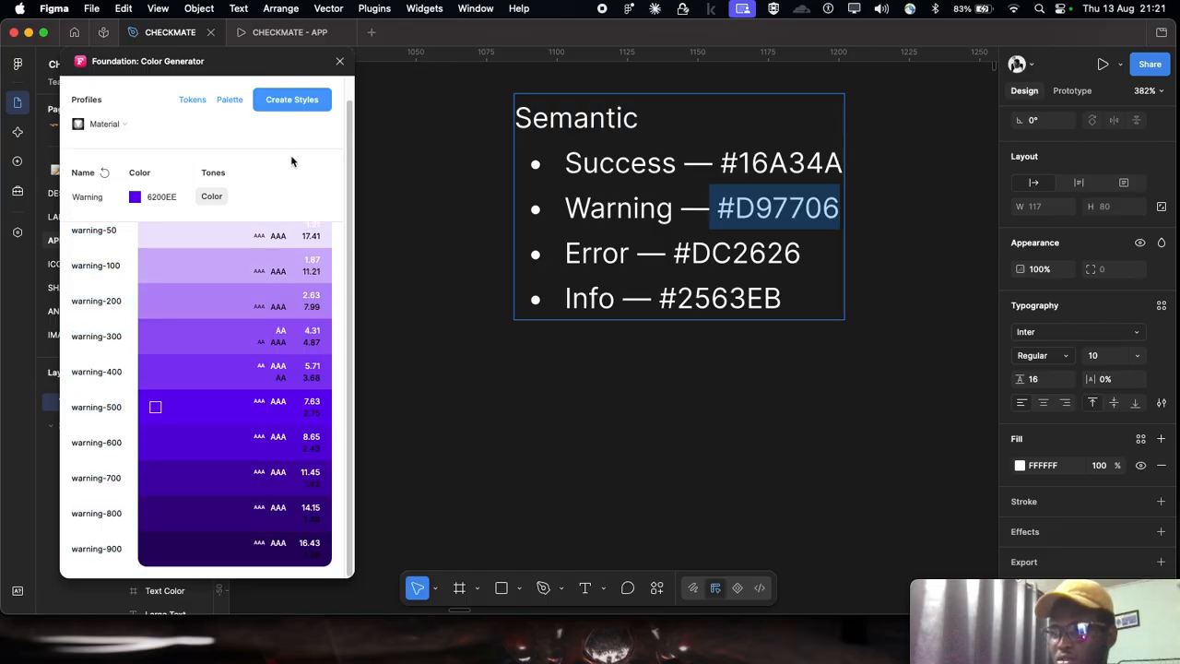
click(171, 195)
key(super+v)
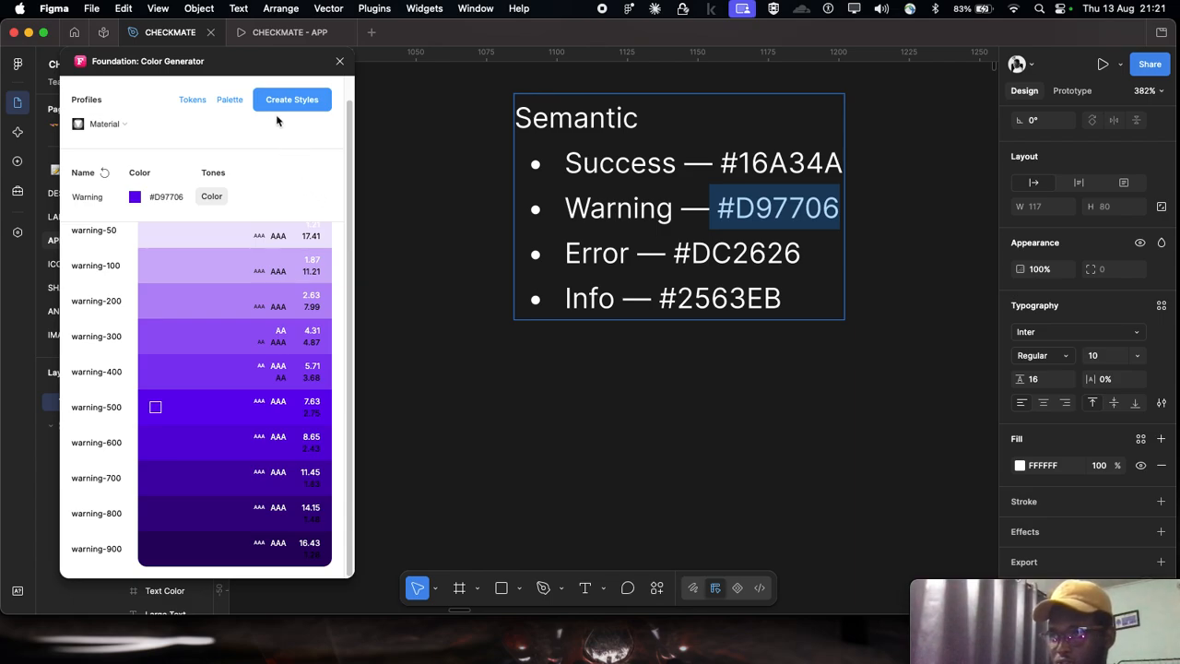
Step: Deselect the Semantic text and close the Foundation: Color Generator plugin
click(516, 324)
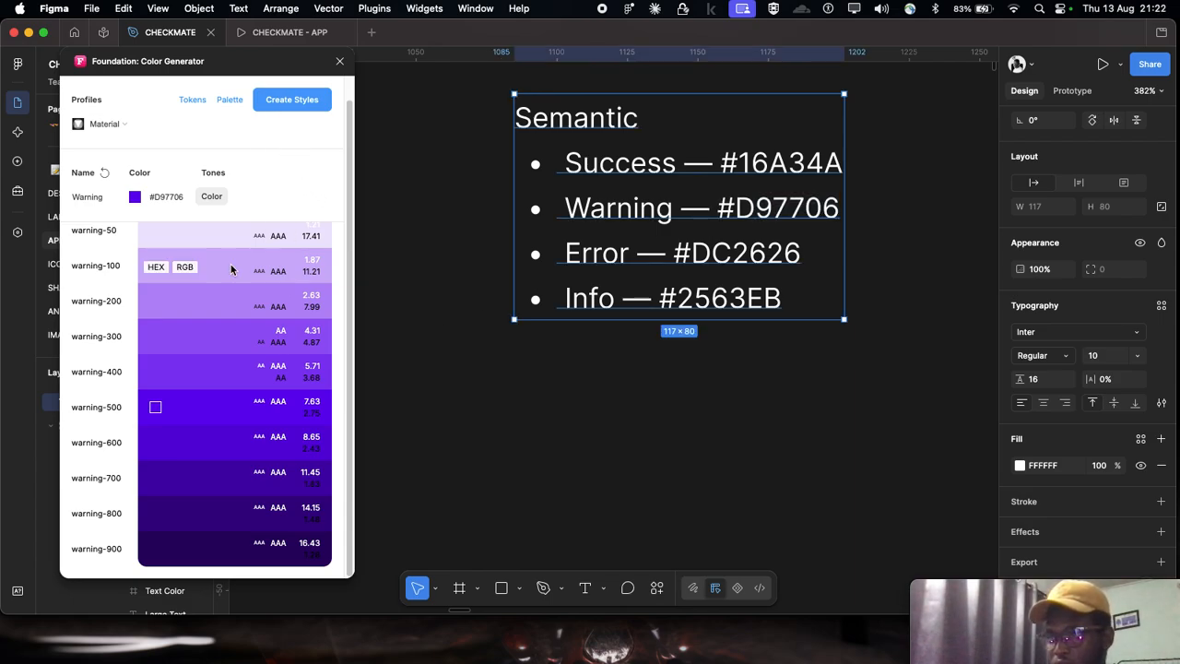
scroll(233, 266, up, 1)
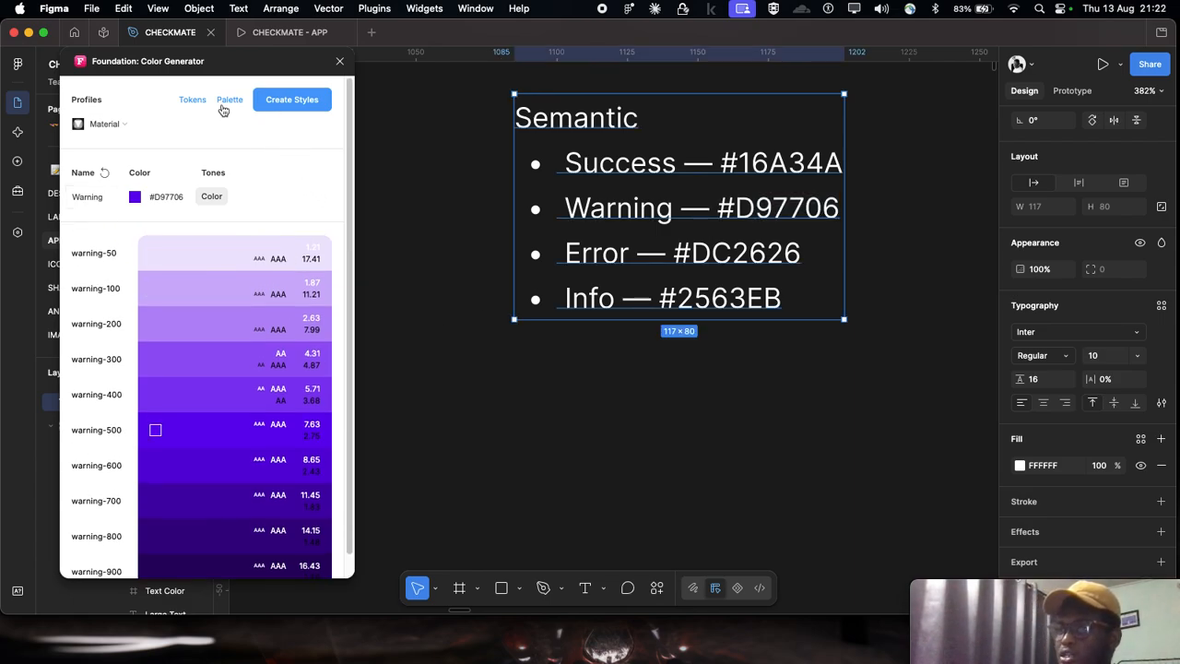
scroll(613, 236, down, 1)
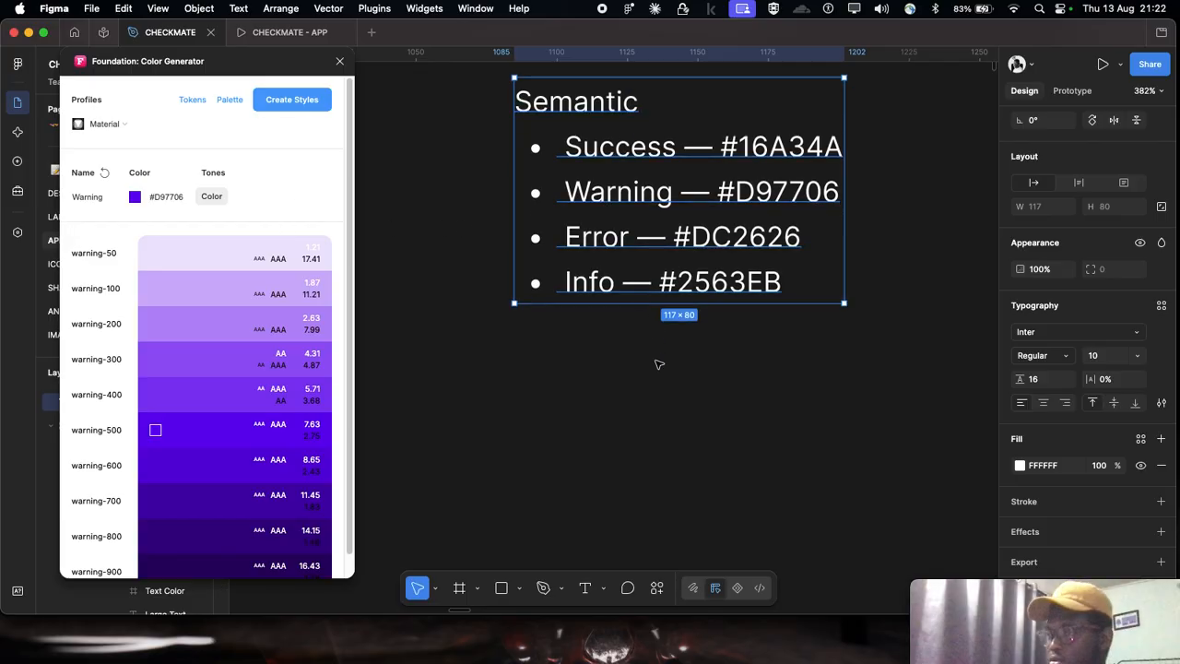
click(659, 364)
click(339, 61)
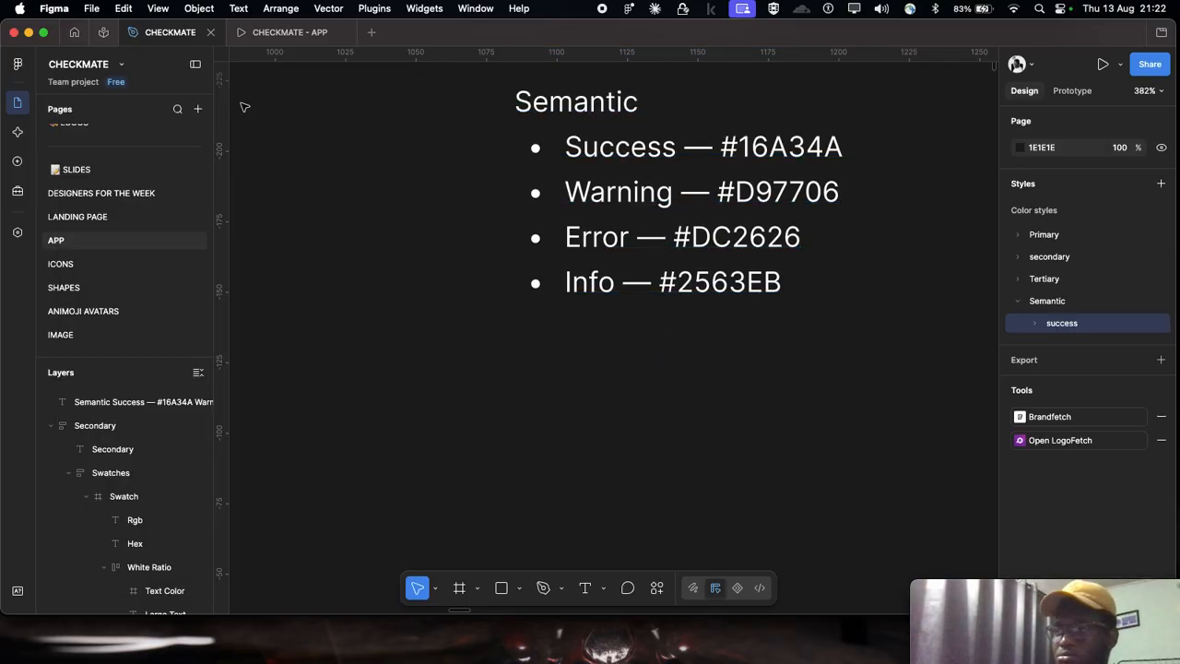
Step: Look over the Primary, Secondary and Tertiary palette cards, the free canvas beside them and the page list
scroll(875, 258, right, 1)
scroll(861, 257, up, 1)
scroll(860, 257, down, 5)
scroll(860, 256, down, 5)
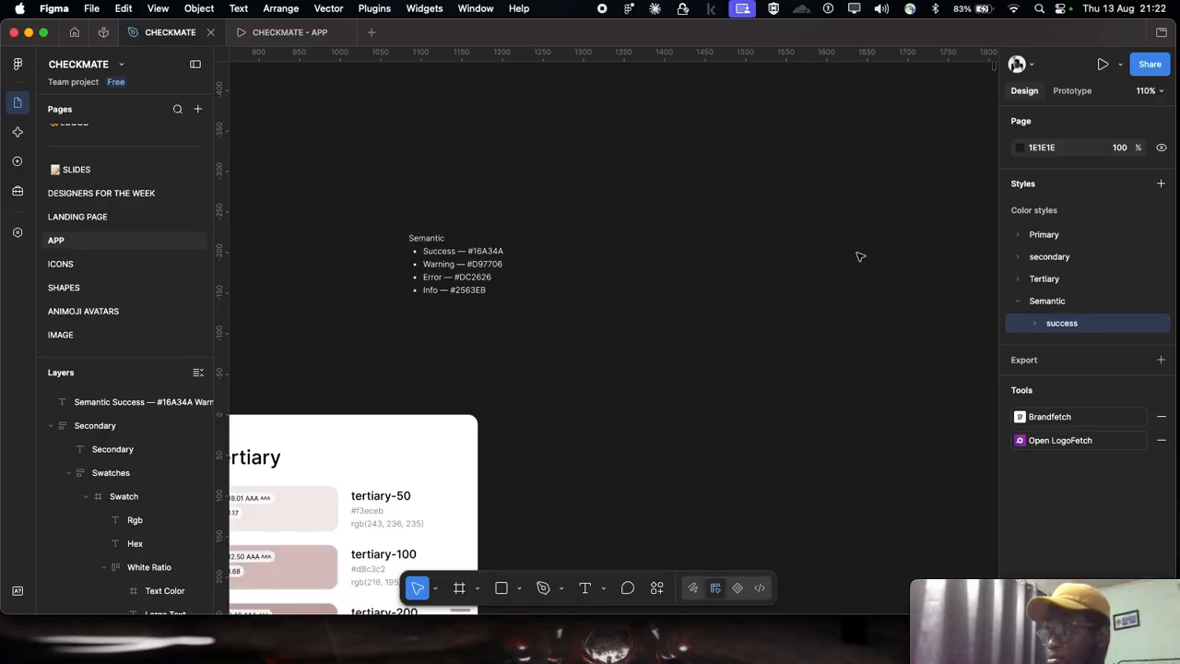
scroll(701, 295, down, 3)
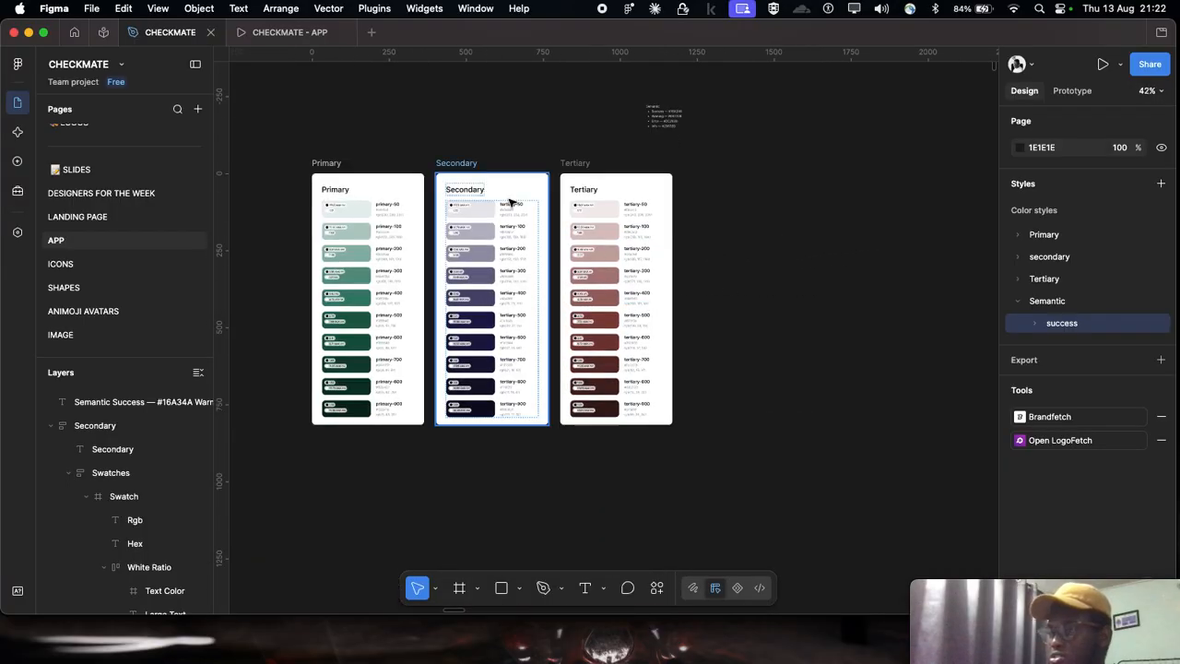
scroll(629, 184, up, 5)
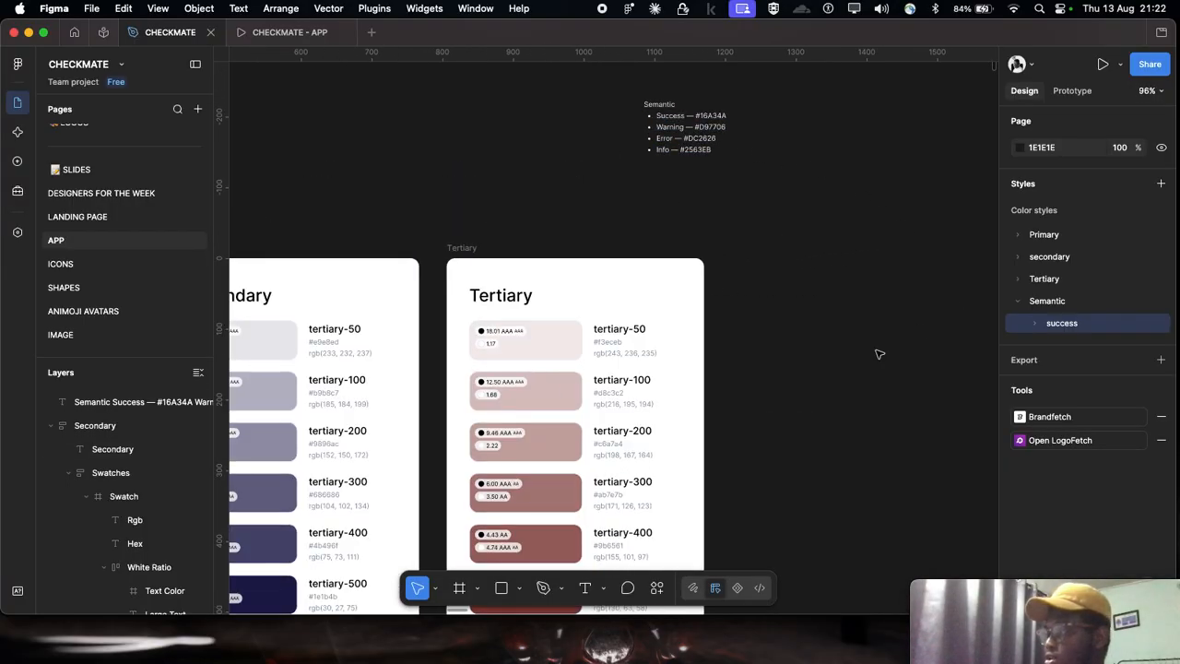
scroll(736, 270, down, 5)
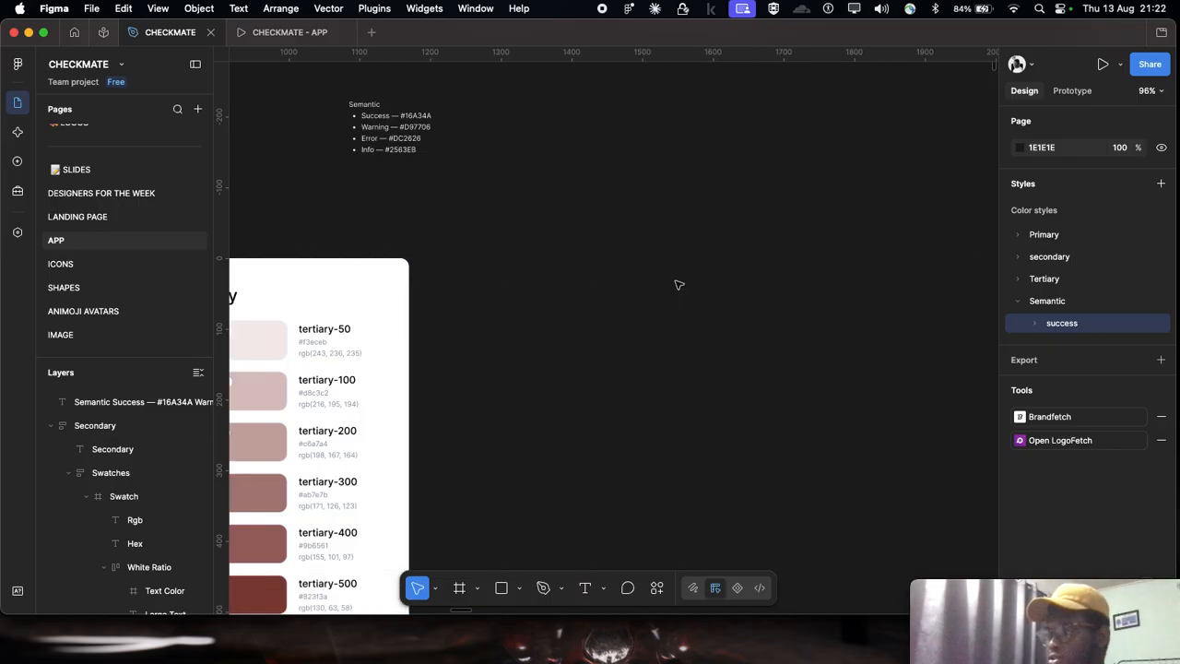
scroll(759, 289, right, 1)
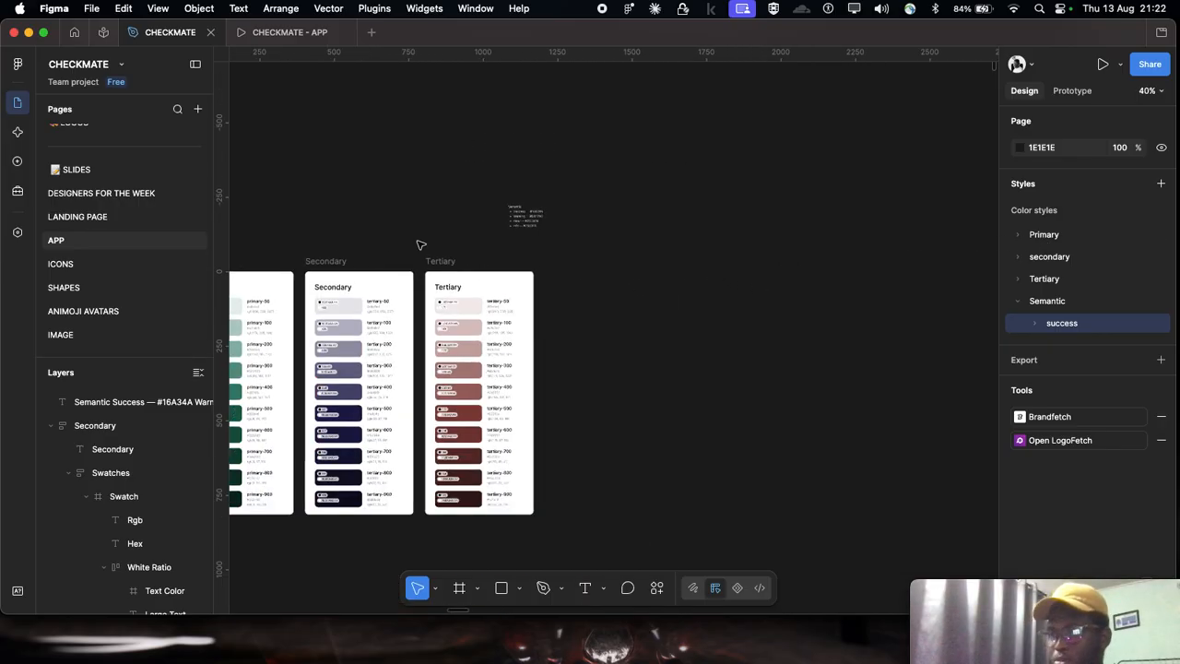
scroll(503, 250, right, 2)
scroll(503, 249, down, 1)
scroll(103, 252, up, 1)
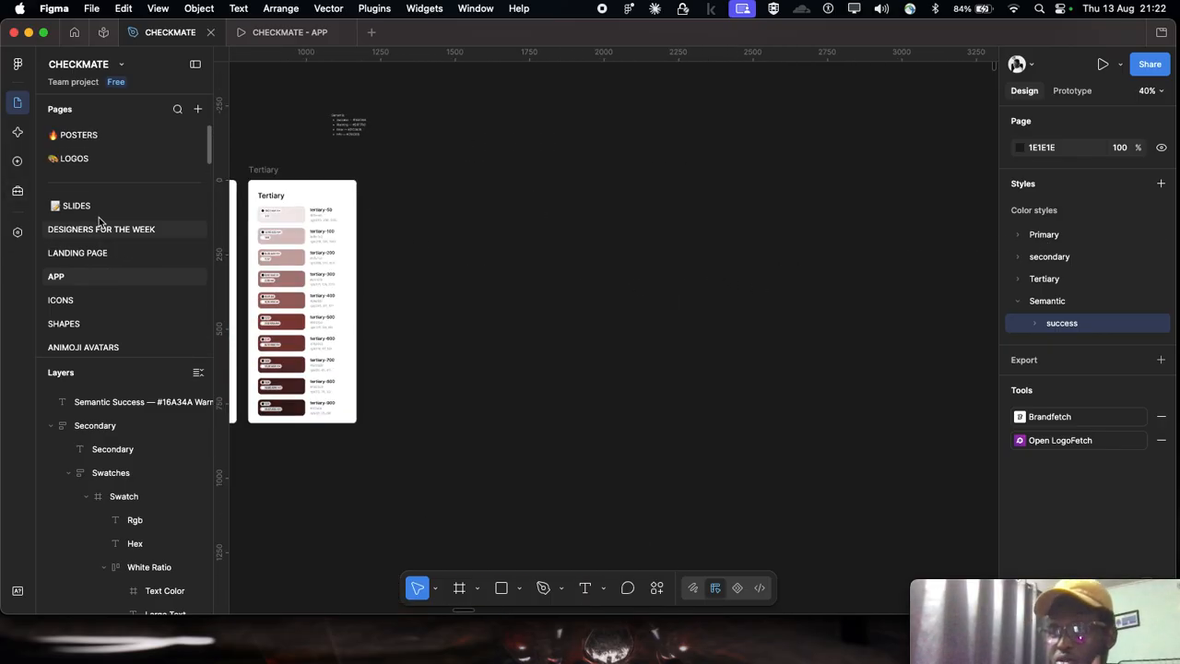
scroll(97, 273, down, 1)
scroll(98, 273, down, 1)
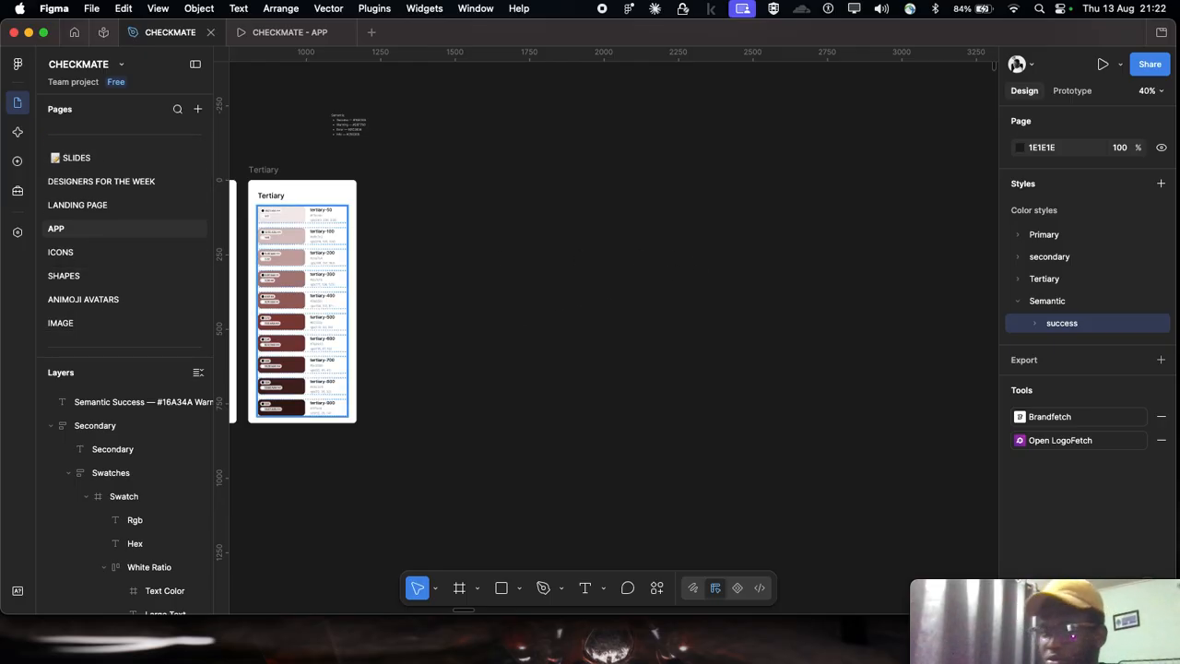
key(super+Tab)
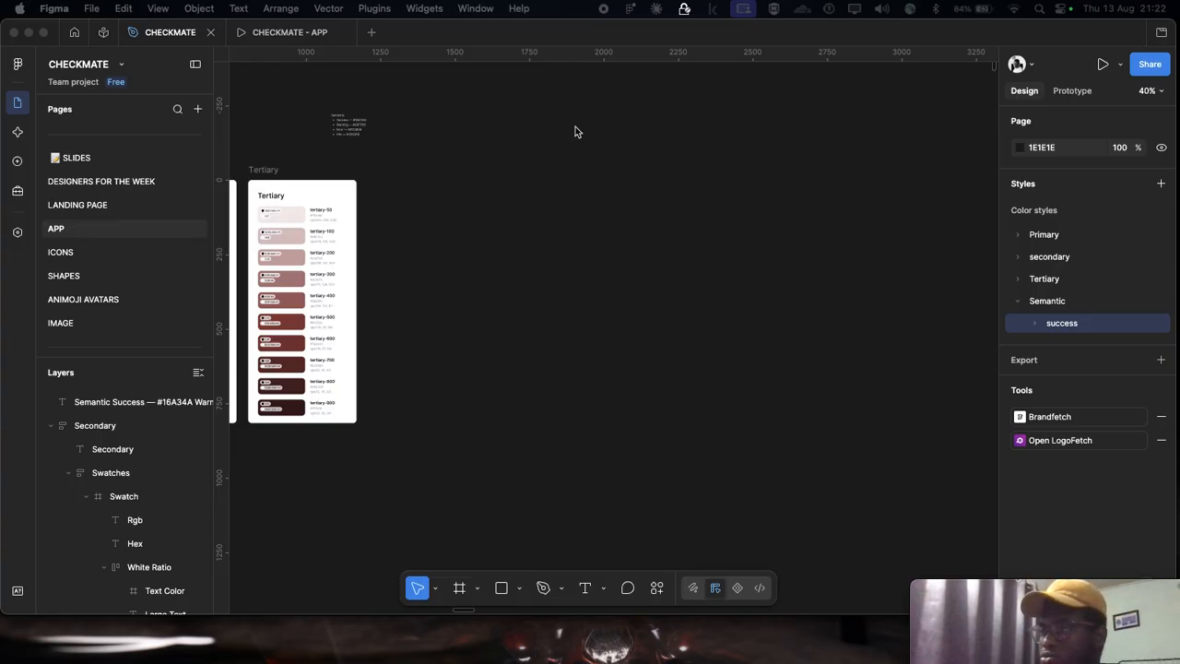
Step: Look through the SLIDES and DESIGNERS FOR THE WEEK pages for an existing app screen design
scroll(575, 128, up, 3)
scroll(578, 128, left, 3)
scroll(581, 128, down, 1)
scroll(79, 230, up, 1)
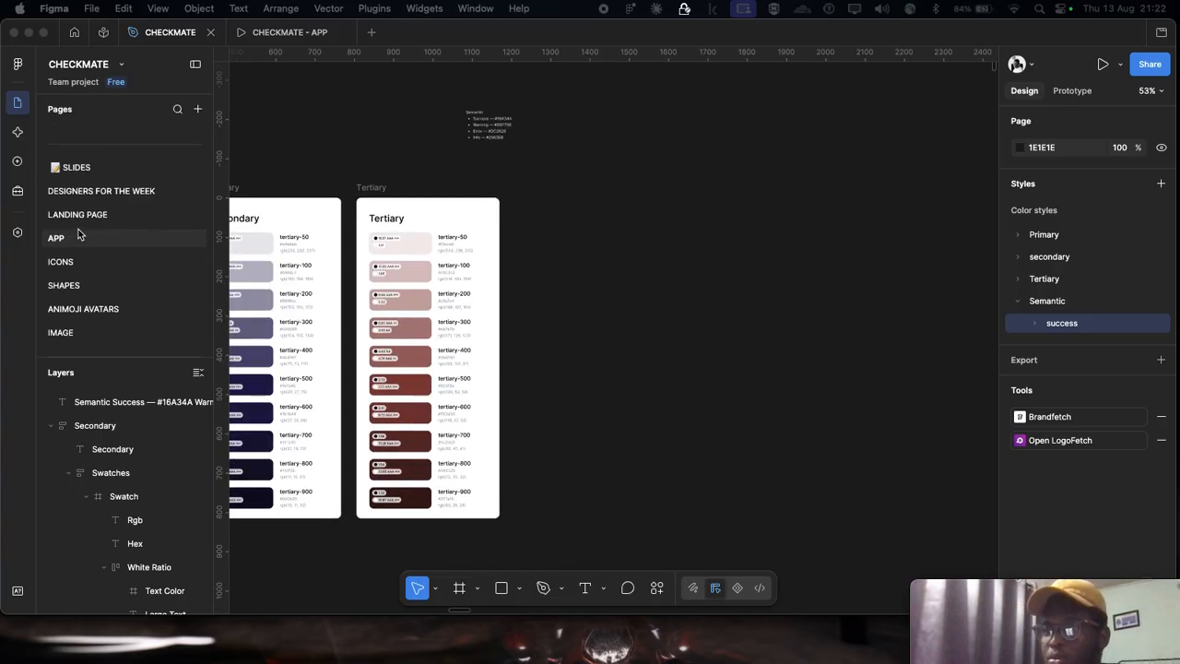
scroll(80, 221, up, 2)
click(88, 215)
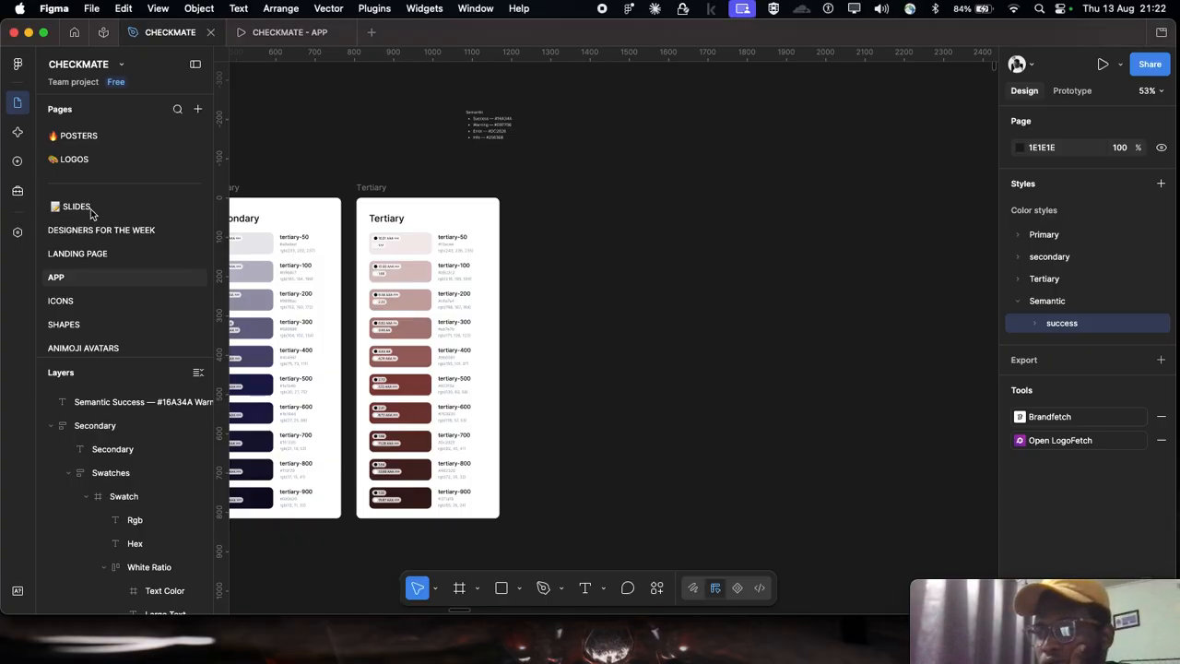
click(95, 251)
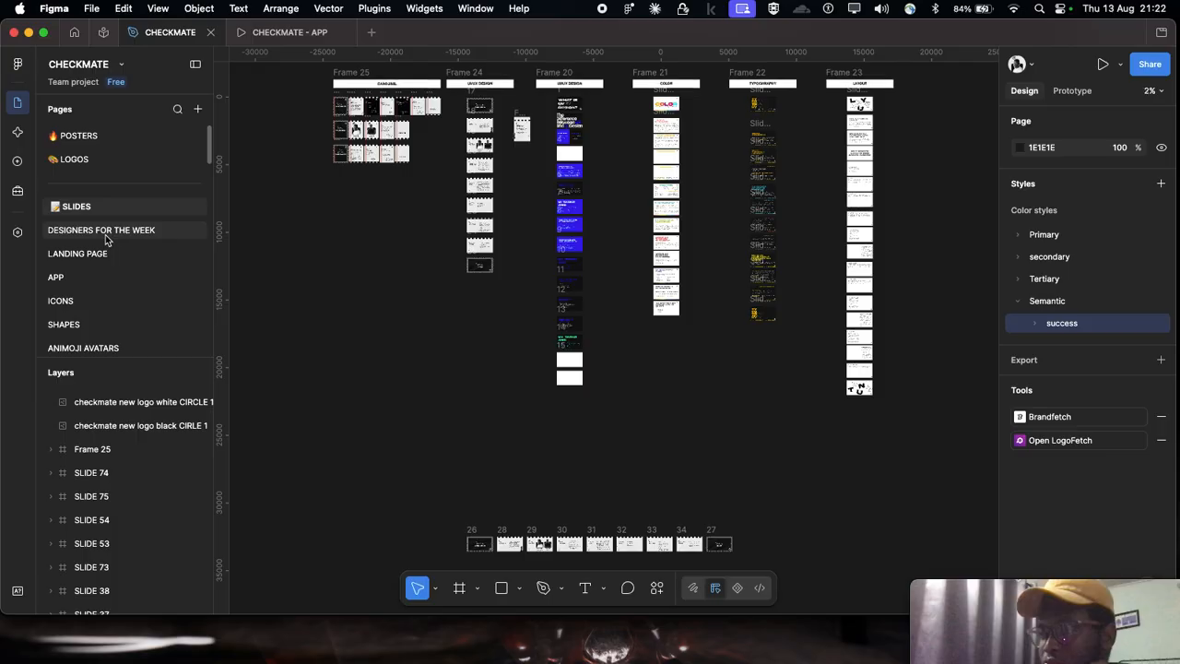
click(105, 237)
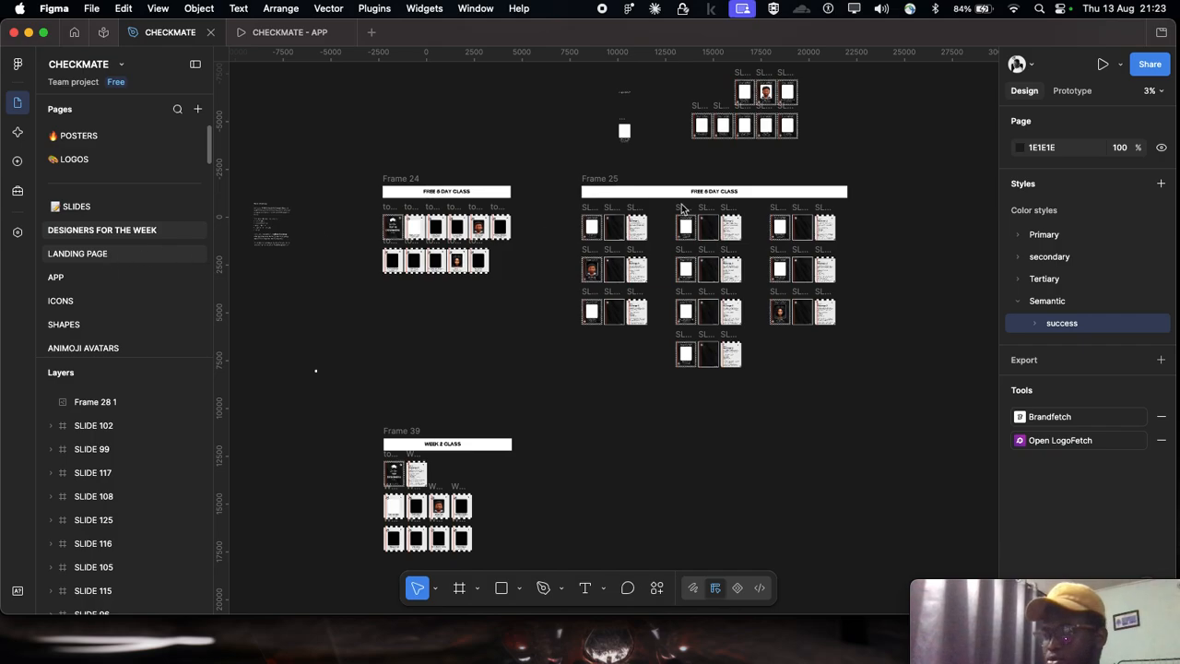
Step: On the LANDING PAGE page, find the dark onboarding screens and select the "iPhone 14 Plus - 540" frame for copying
click(106, 255)
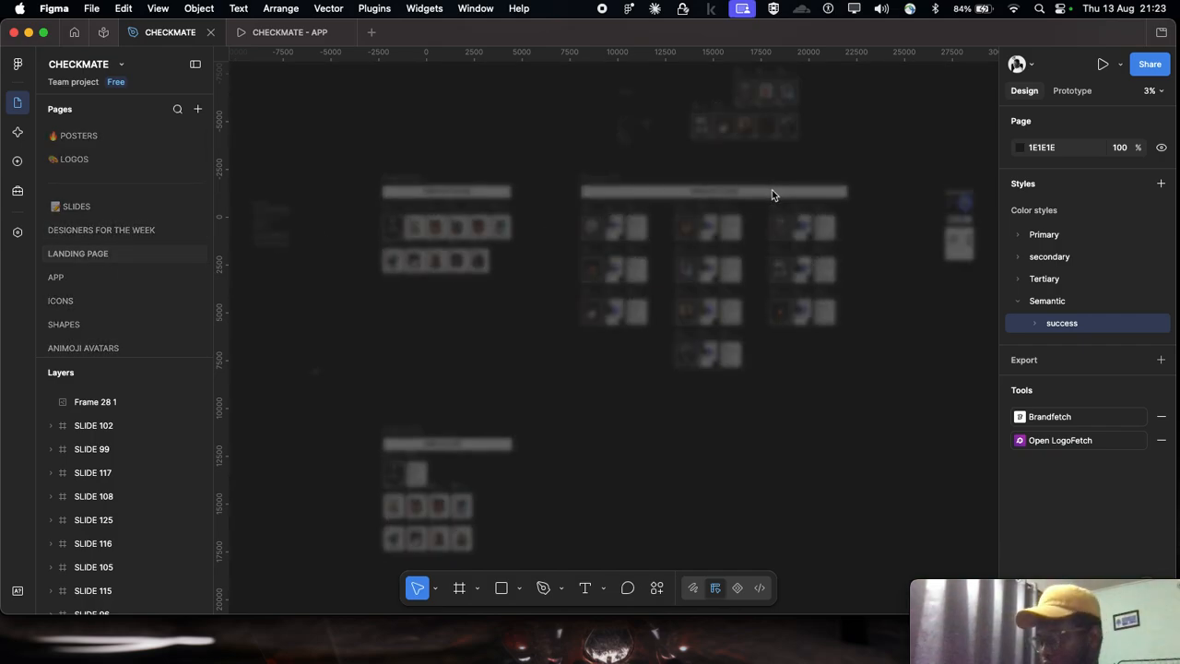
scroll(775, 194, right, 3)
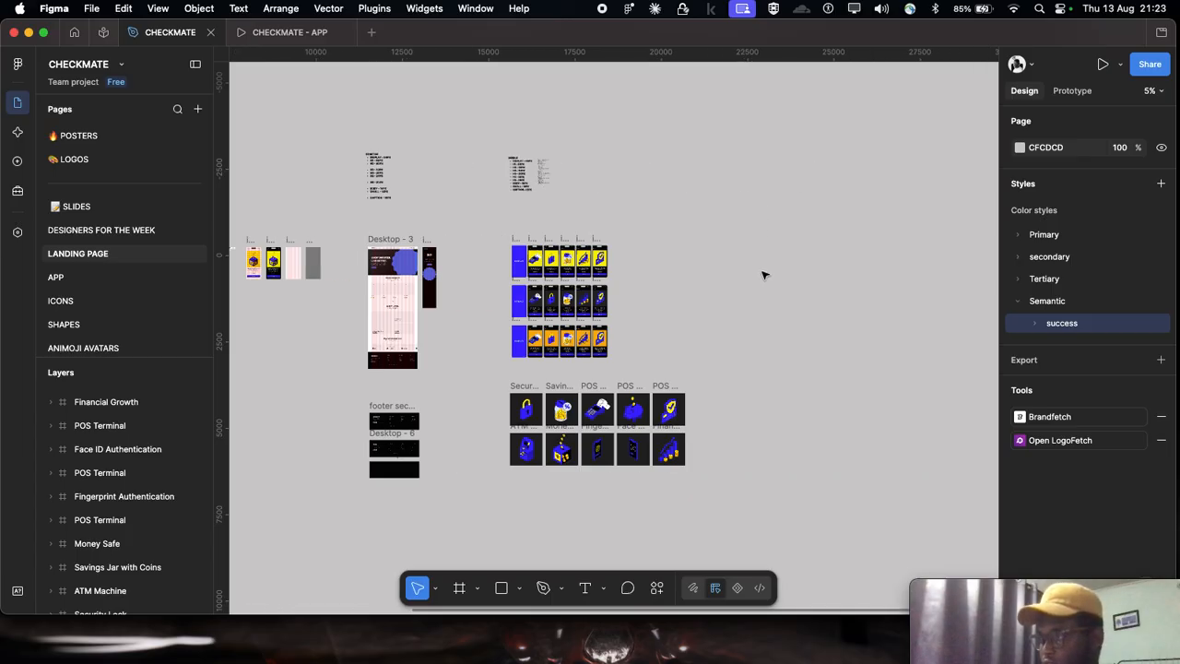
scroll(753, 290, right, 1)
scroll(569, 340, up, 5)
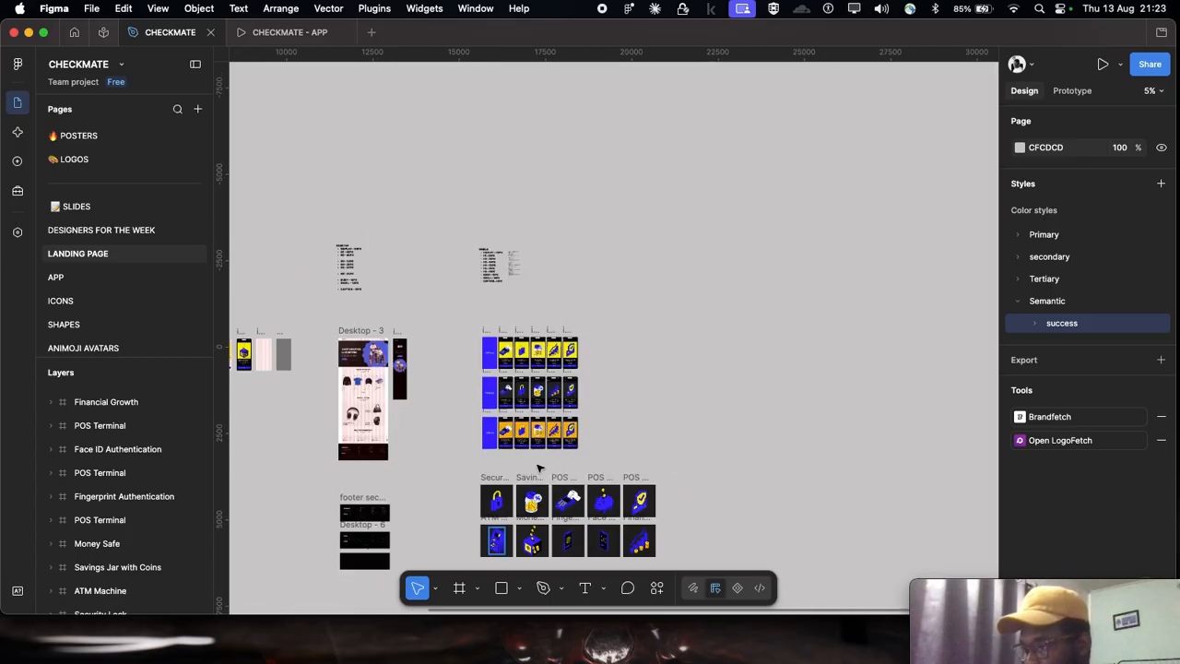
scroll(507, 440, up, 10)
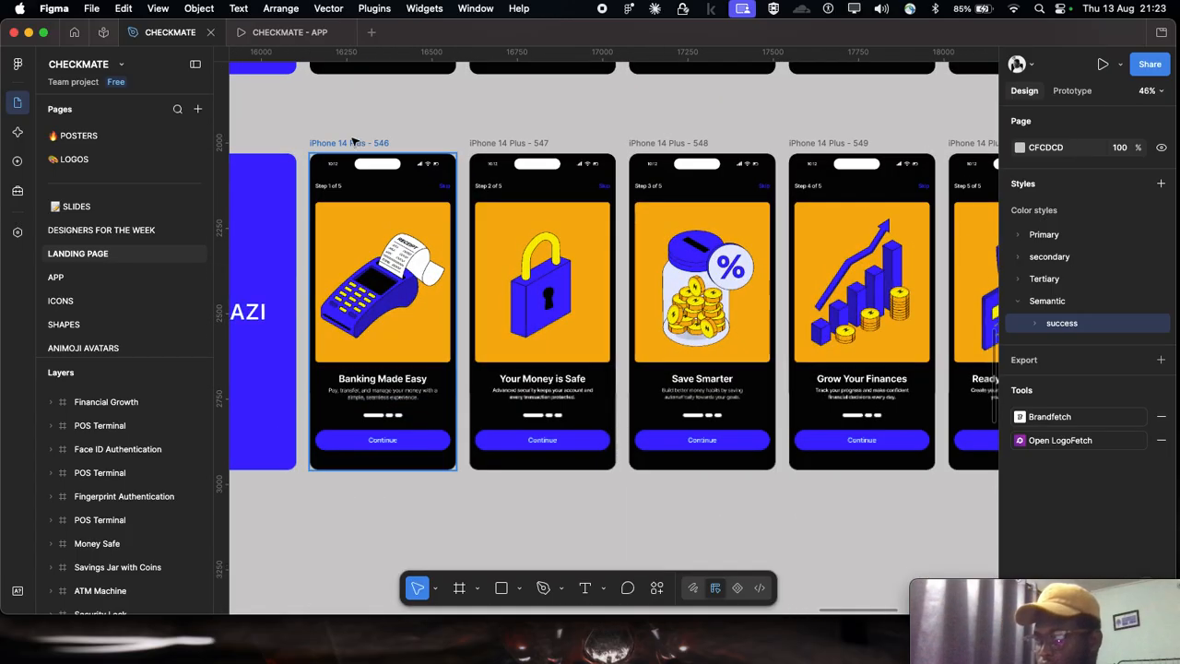
scroll(367, 148, up, 5)
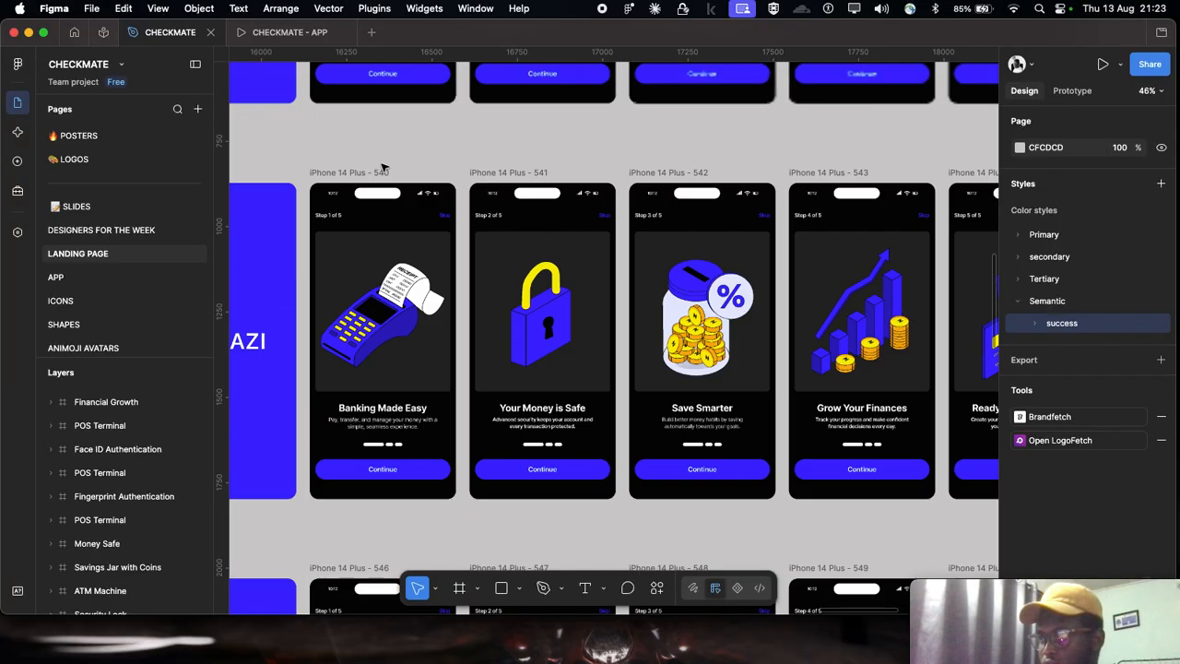
scroll(347, 417, up, 5)
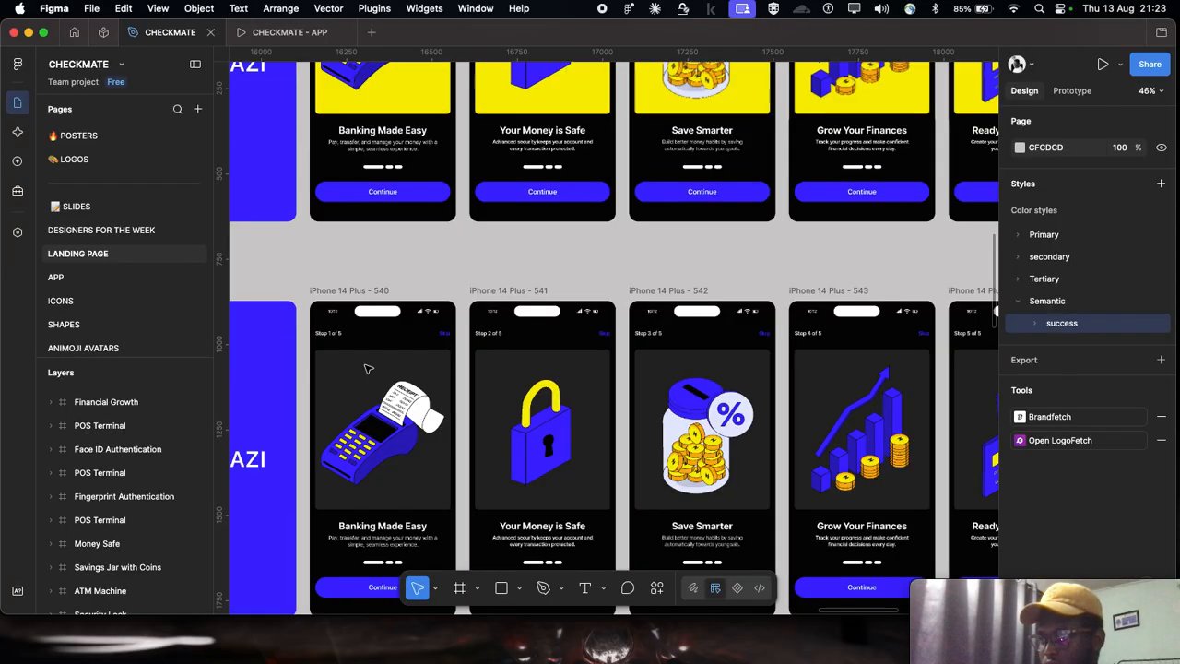
click(362, 293)
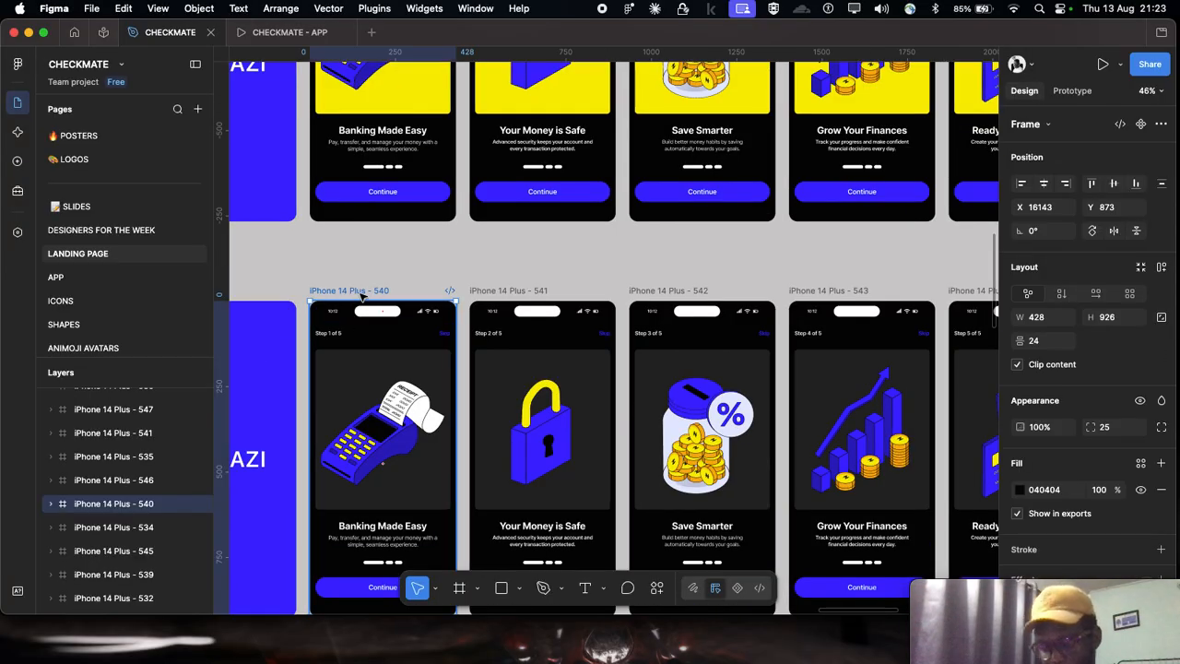
Step: Paste the copied onboarding frame on the APP page and place it beside the Tertiary card, aligned with the card's upper edge
scroll(79, 272, down, 1)
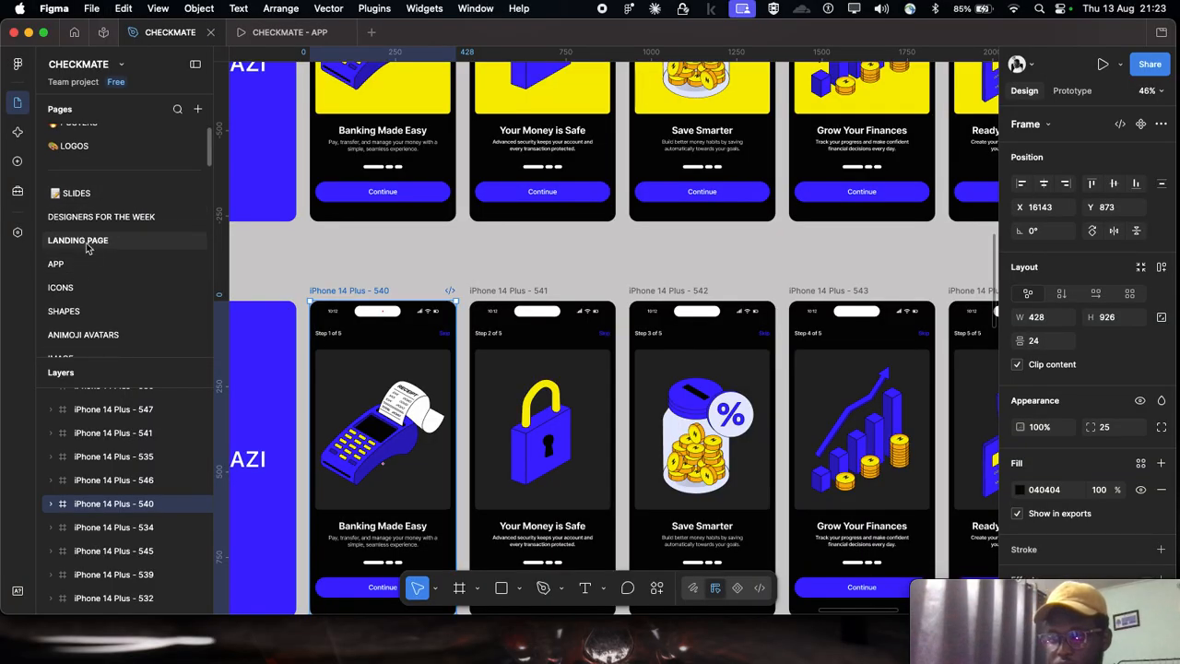
click(96, 262)
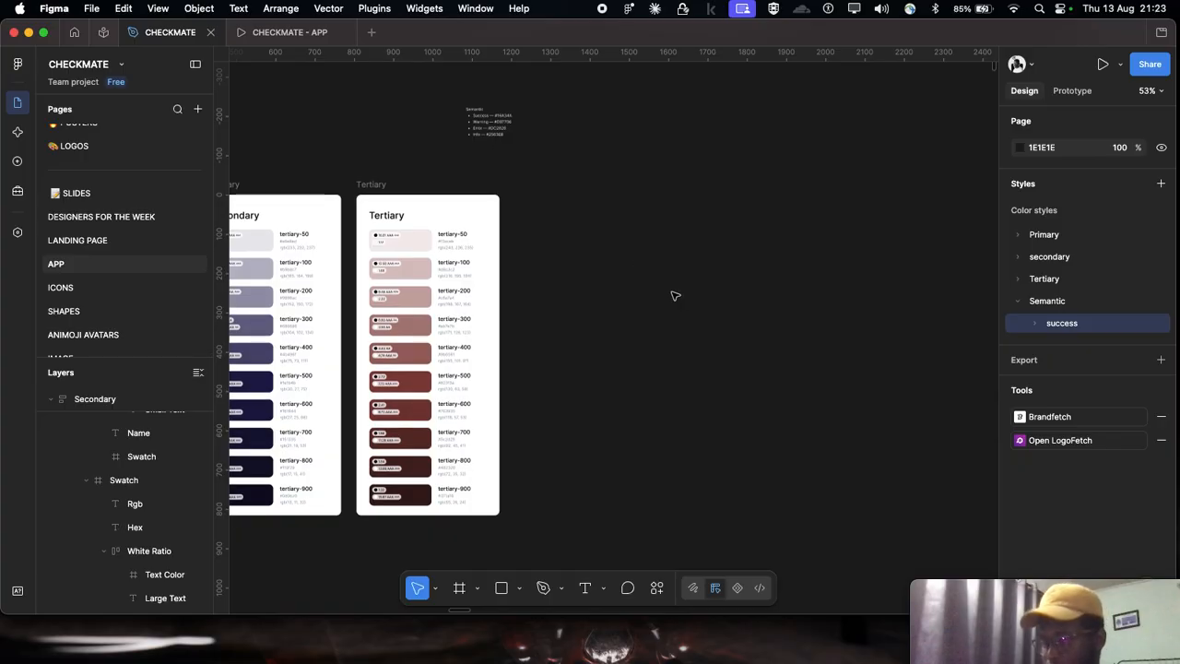
scroll(674, 296, down, 5)
scroll(676, 295, up, 4)
key(super+v)
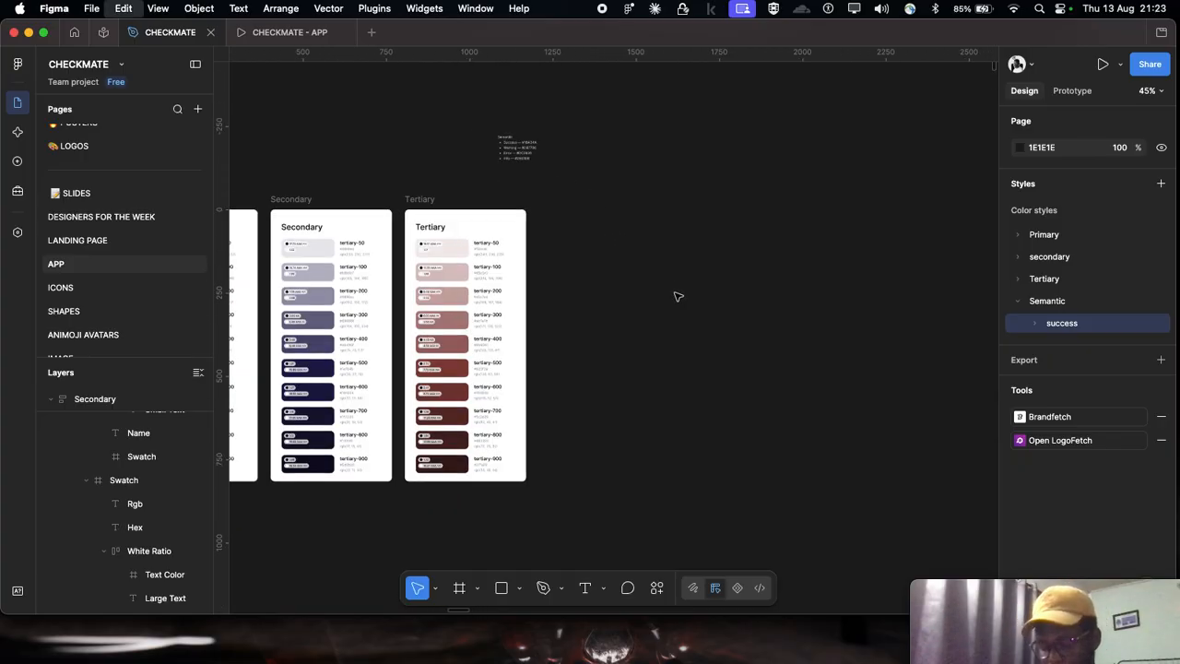
drag(568, 166, 637, 207)
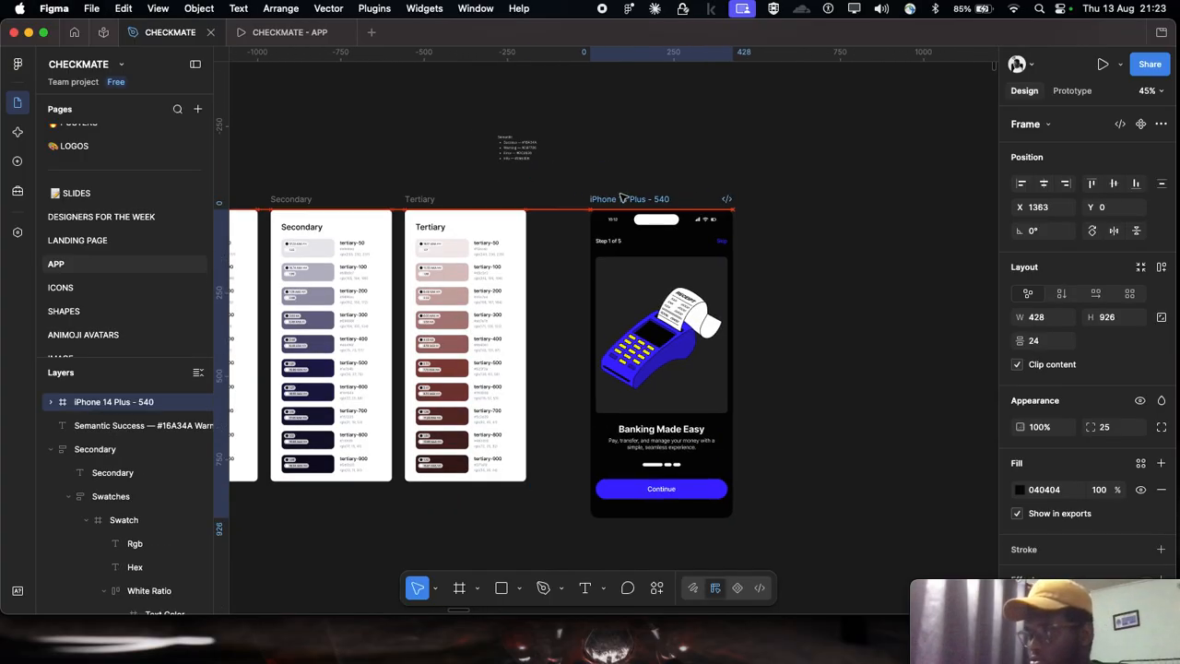
Step: Select the main content frame inside the pasted onboarding screen and expand its full list of selection colors
scroll(684, 247, up, 5)
scroll(682, 247, down, 1)
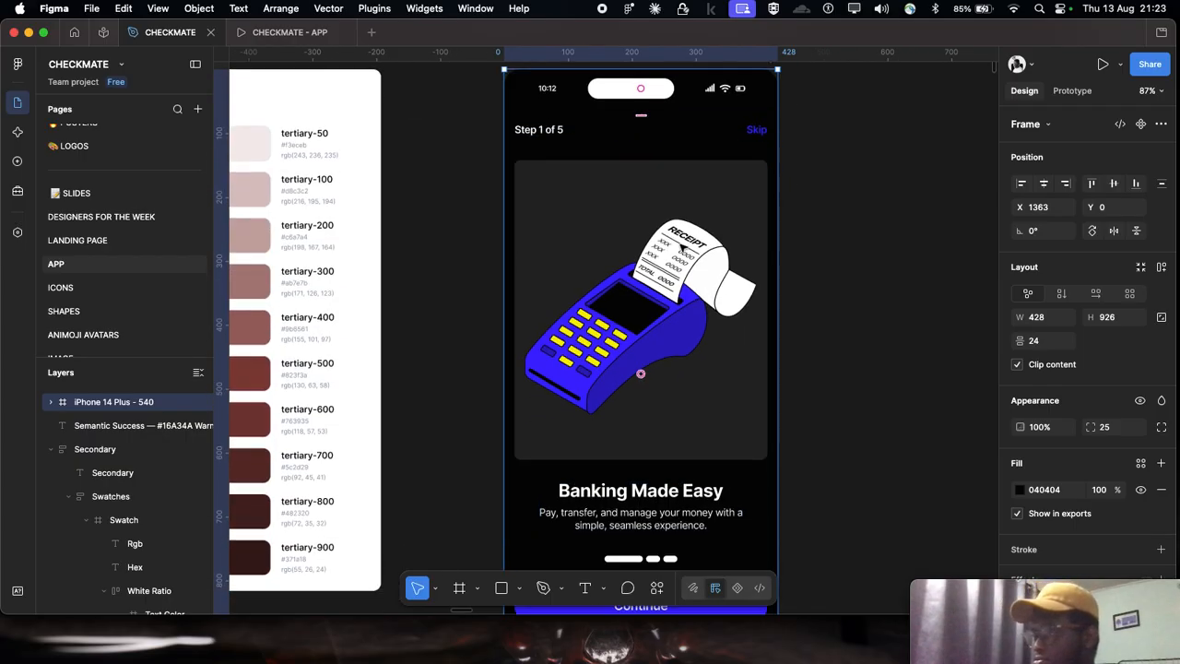
scroll(682, 247, right, 2)
click(698, 125)
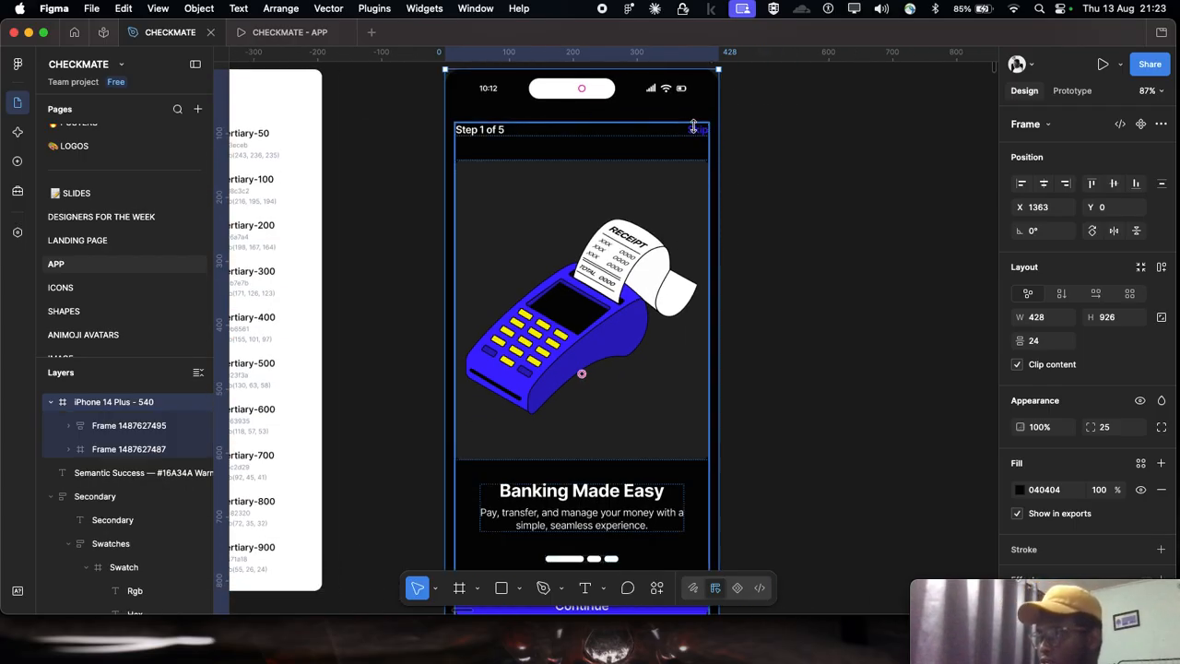
scroll(598, 465, down, 6)
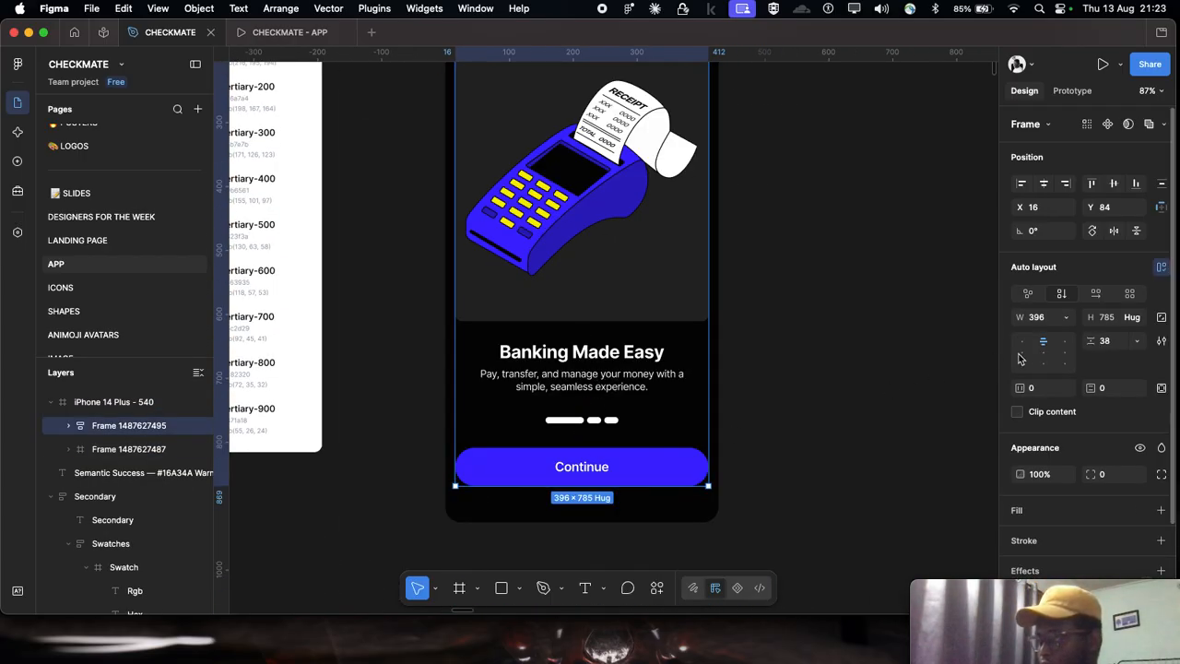
scroll(1079, 415, down, 3)
drag(1063, 583, 153, 470)
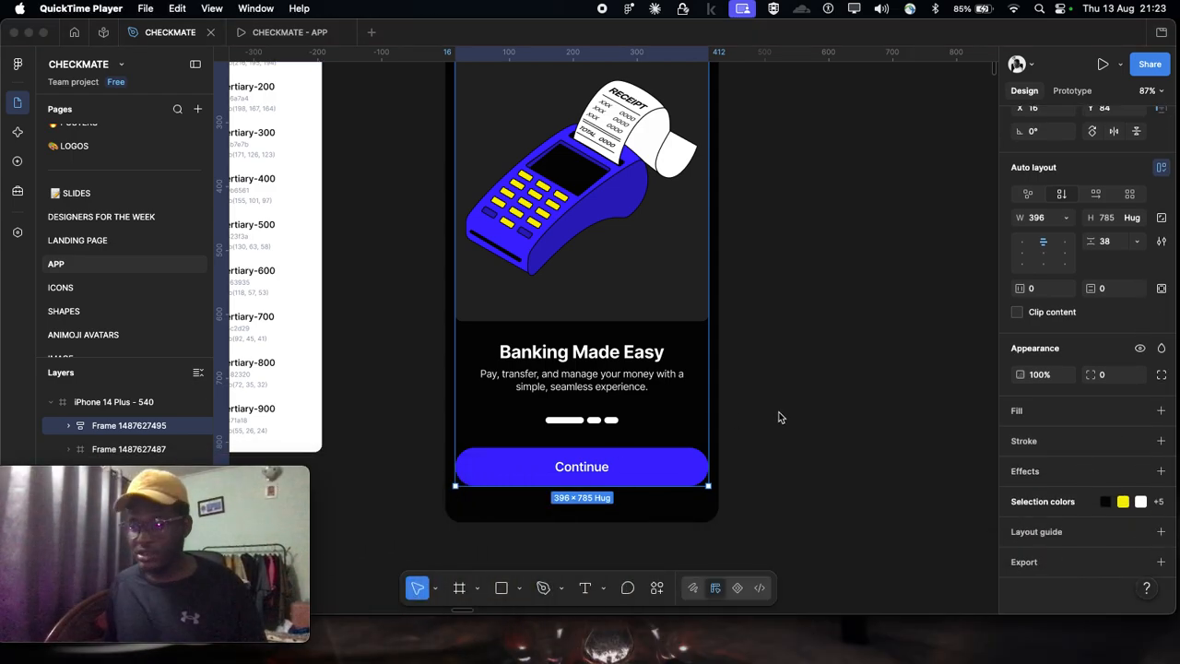
click(1033, 507)
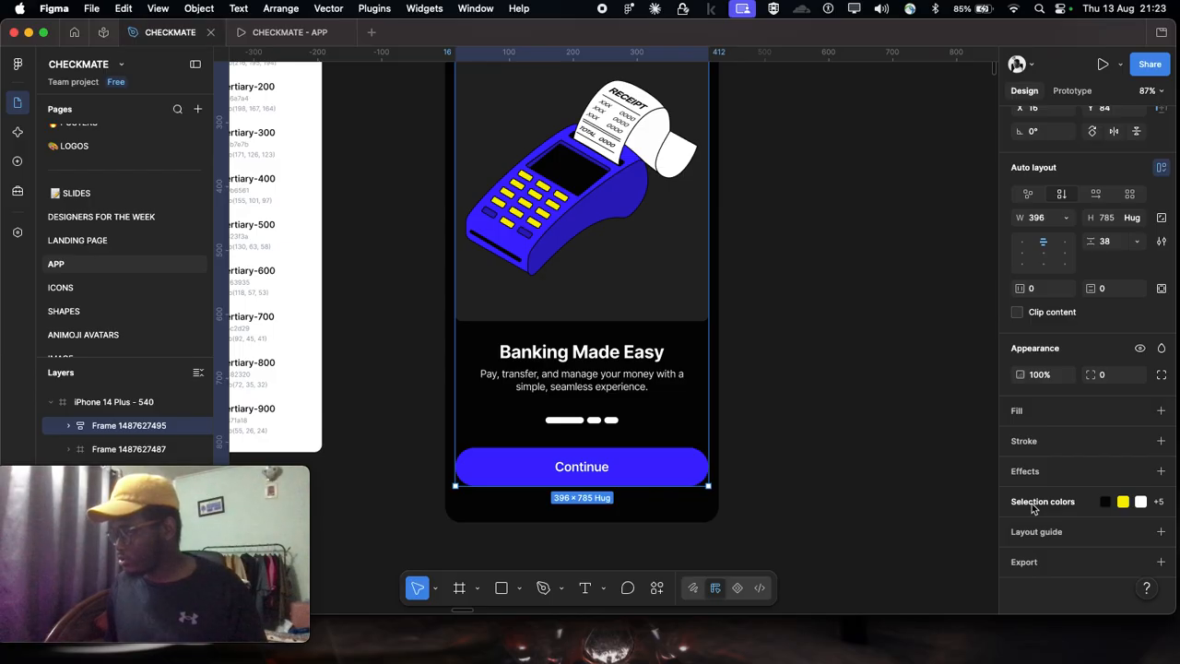
click(1035, 505)
scroll(1098, 424, down, 5)
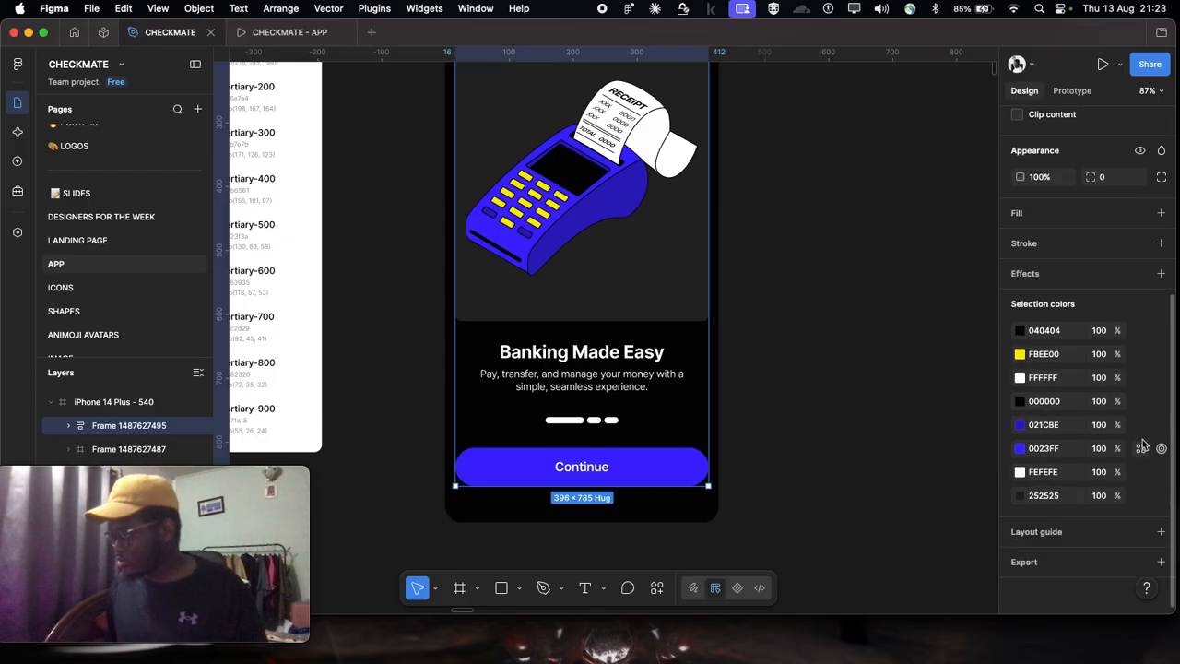
Step: Replace the content frame's blue 0023FF with the Primary/primary-500 color style and deselect the frame
click(652, 475)
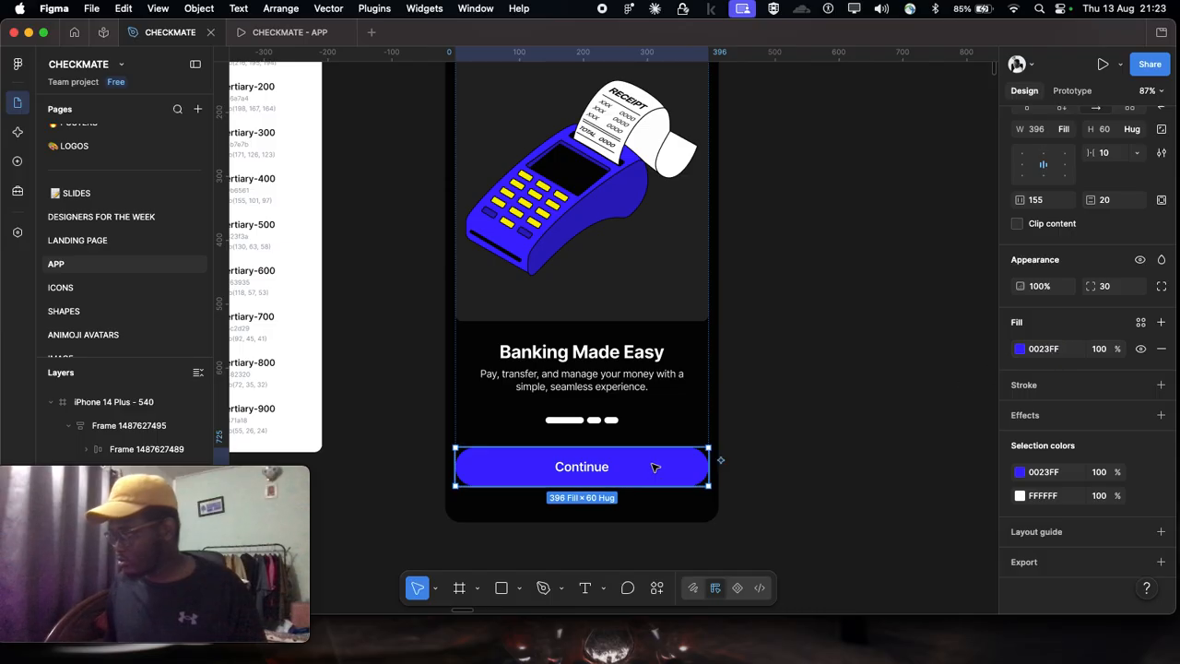
key(Escape)
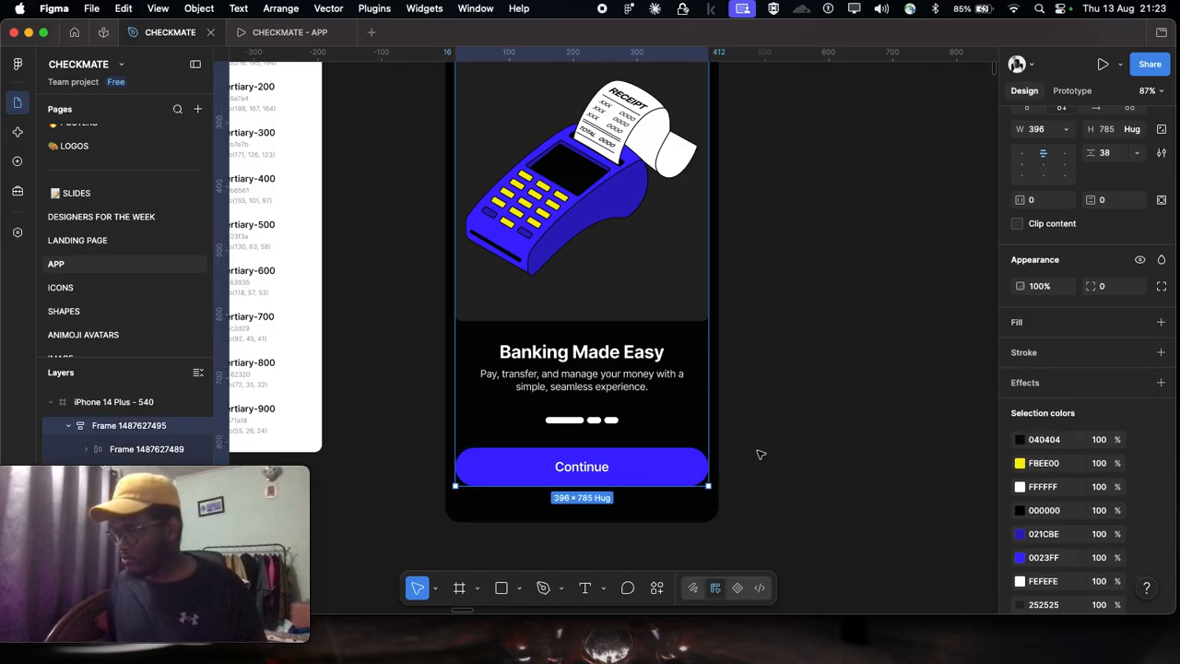
scroll(1141, 559, up, 2)
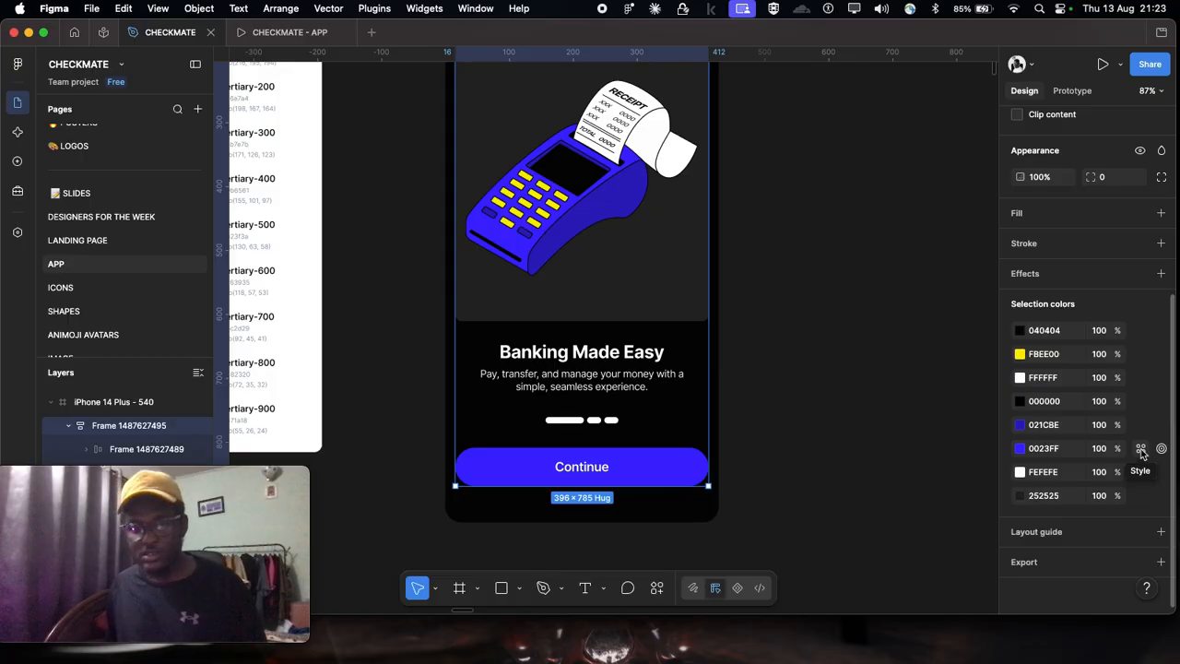
click(1142, 450)
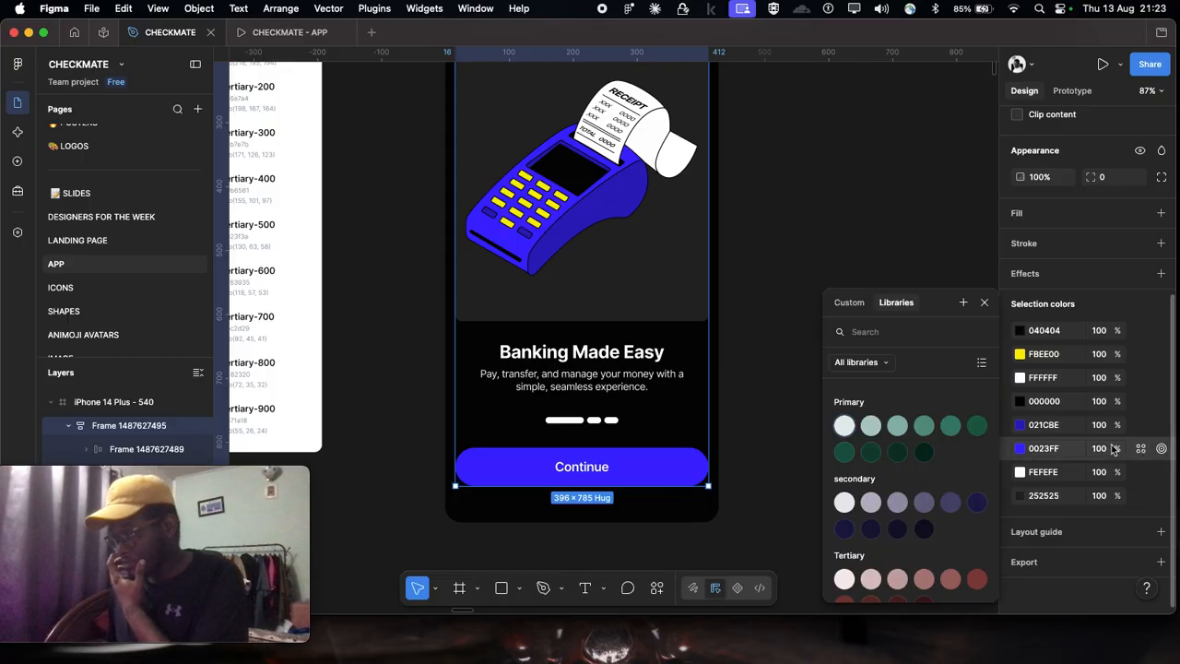
click(980, 427)
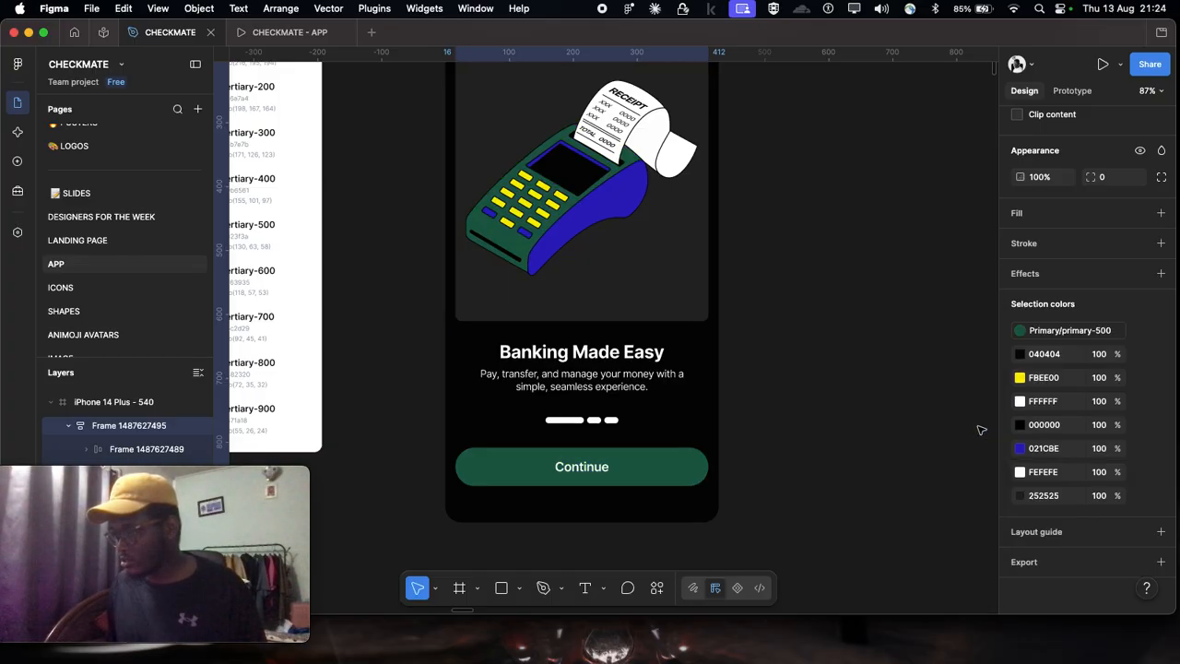
scroll(804, 428, up, 3)
scroll(806, 430, up, 2)
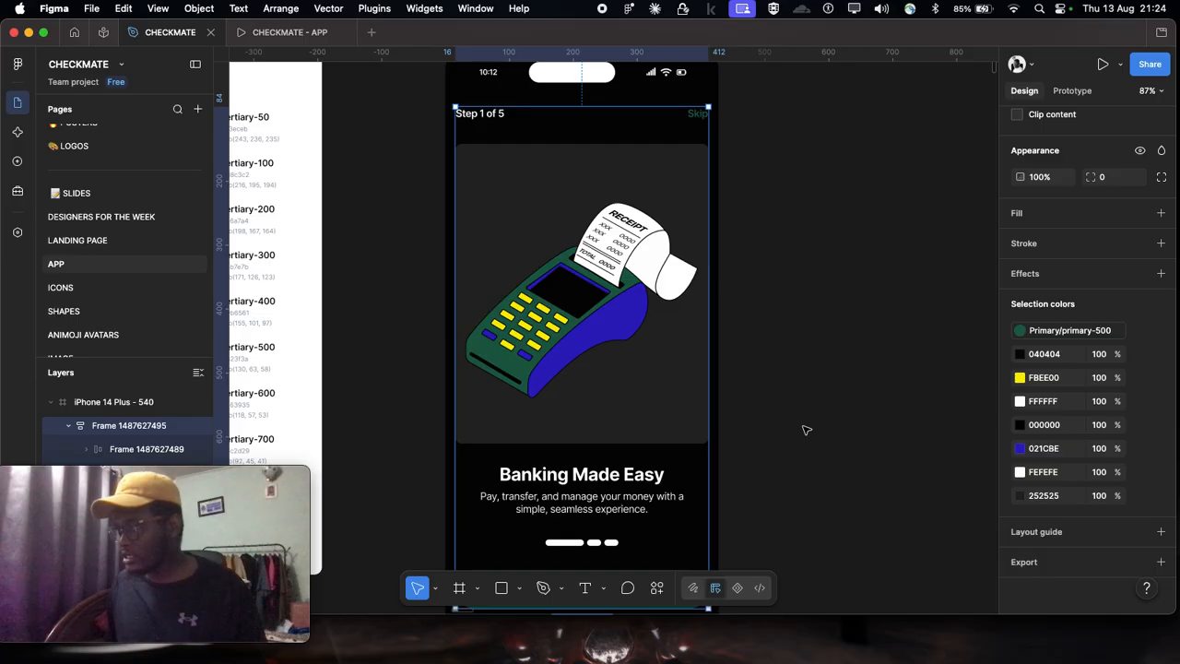
scroll(806, 430, down, 2)
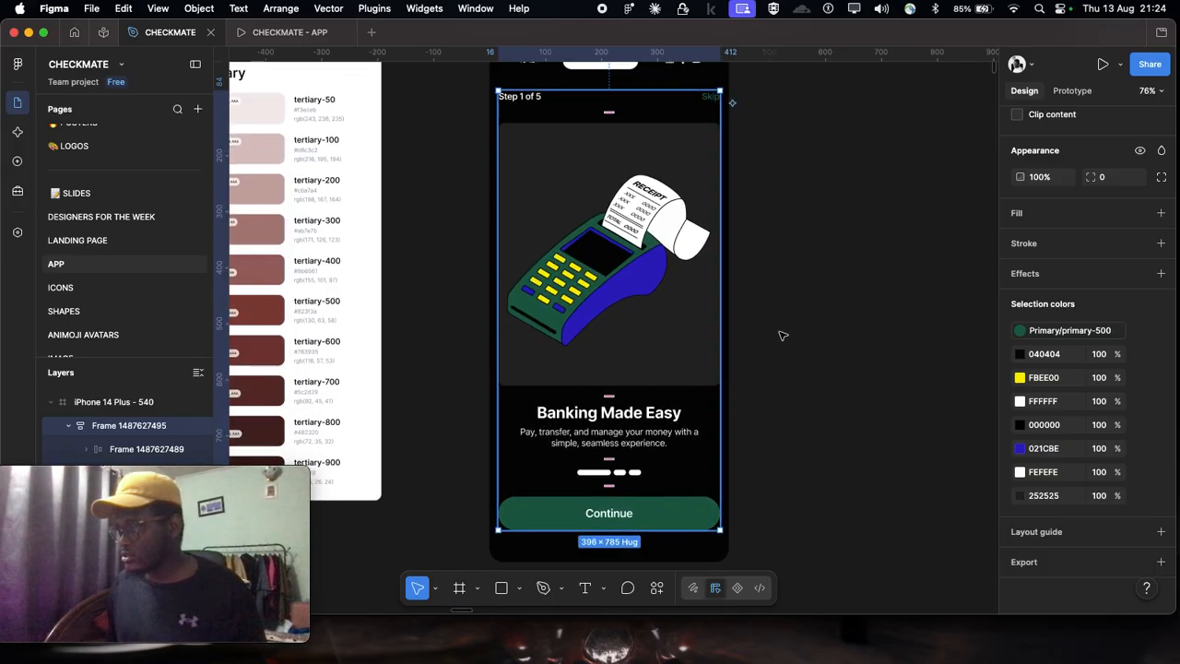
click(781, 335)
Step: Select the whole "iPhone 14 Plus - 540" frame and swap its Primary/primary-500 color for the Tertiary/tertiary-500 style
scroll(780, 335, right, 2)
scroll(806, 348, down, 3)
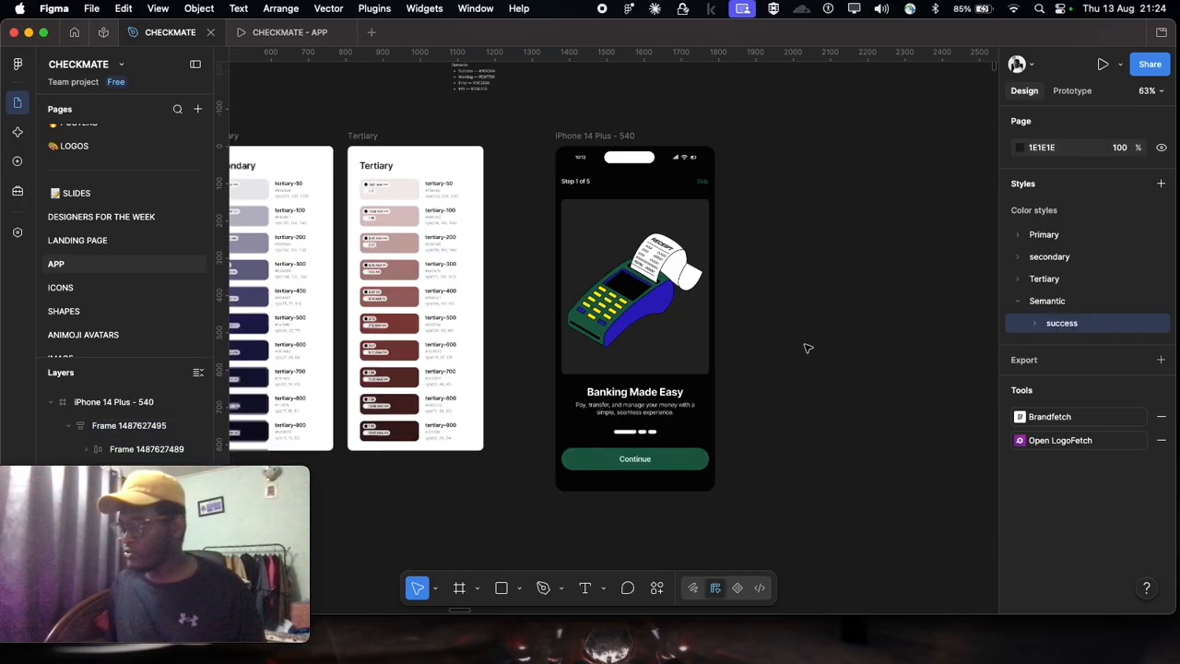
click(610, 136)
scroll(1089, 510, down, 3)
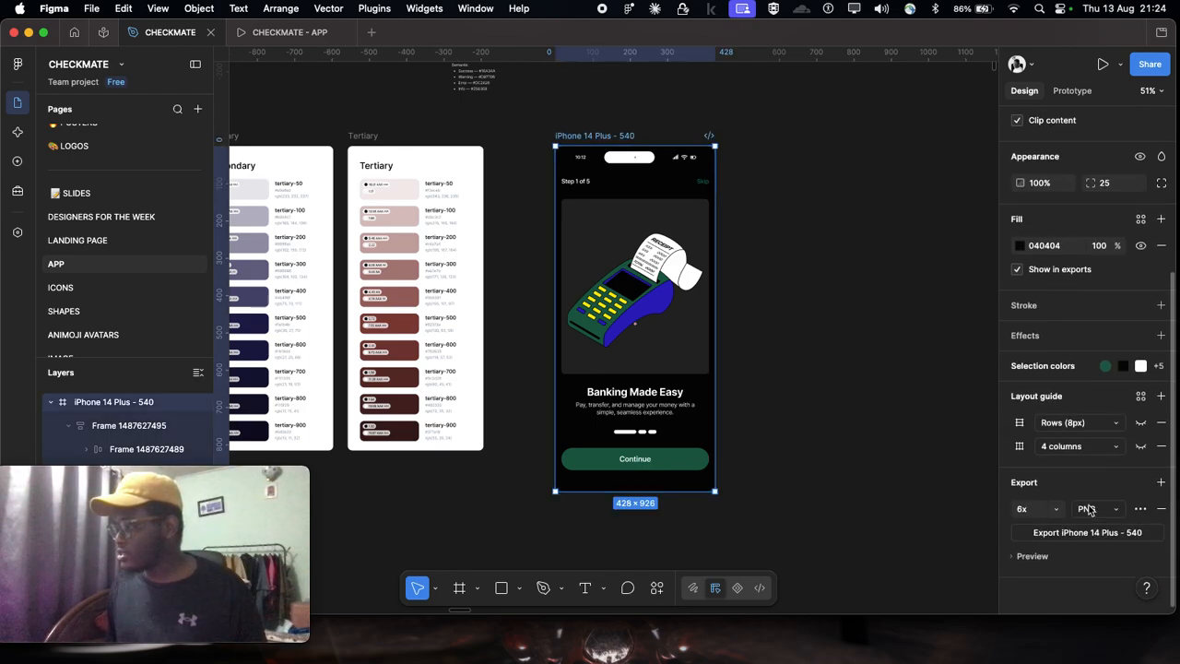
click(1057, 369)
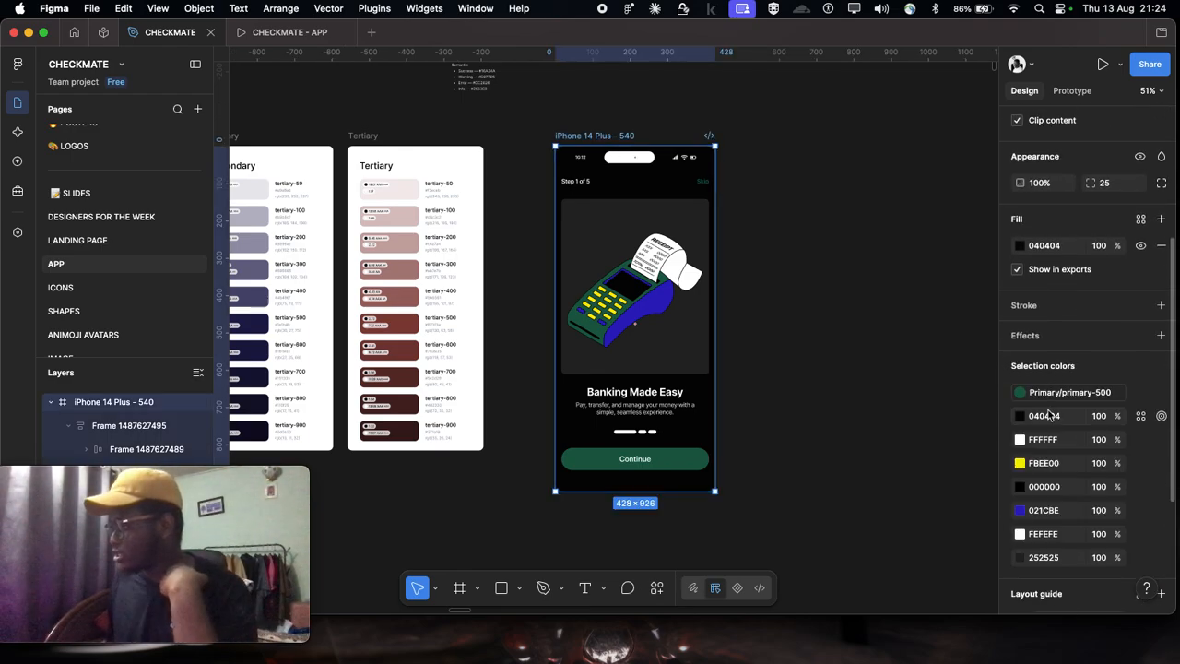
click(1021, 392)
scroll(922, 488, down, 2)
scroll(926, 512, down, 1)
scroll(979, 503, down, 1)
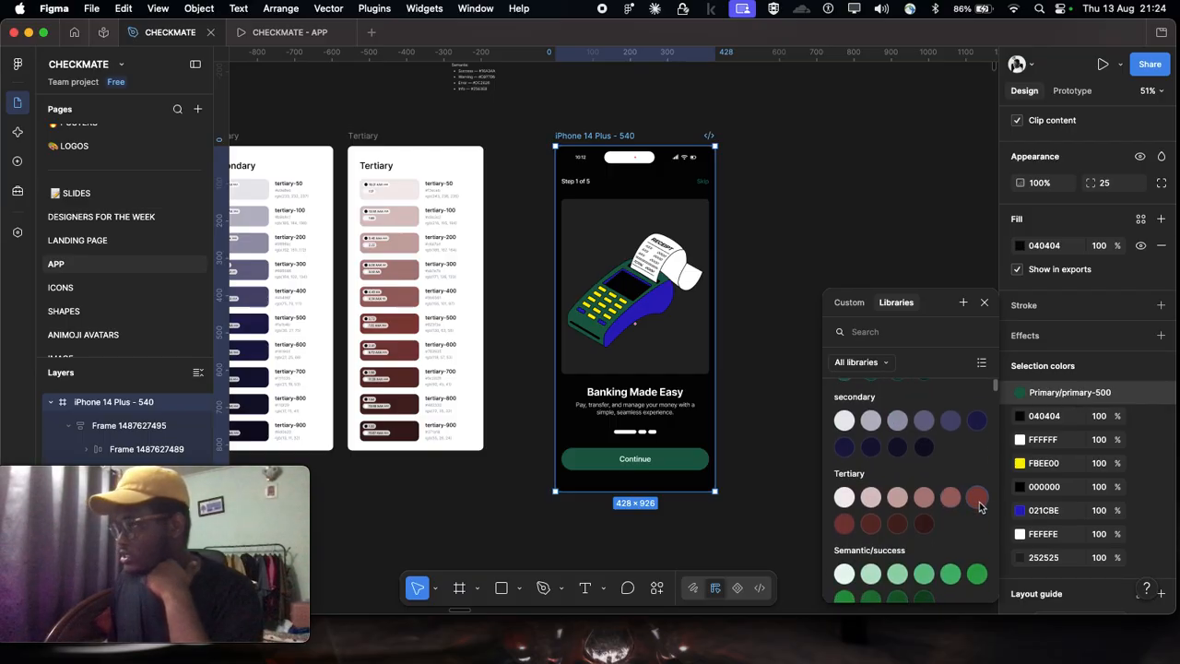
click(978, 498)
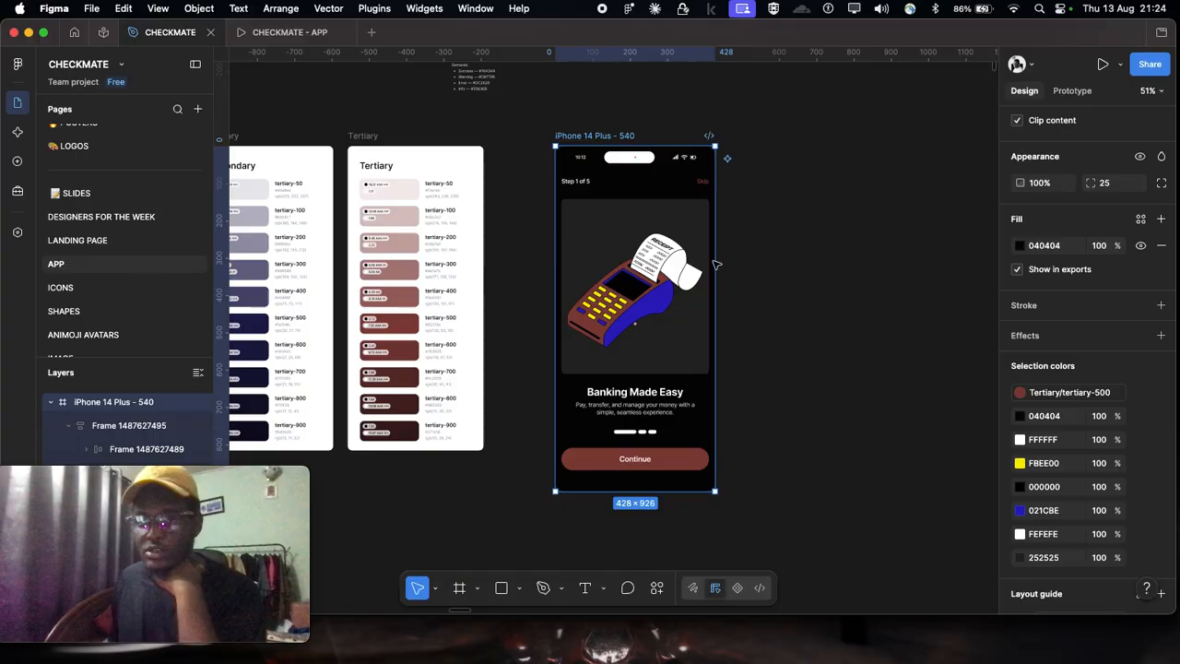
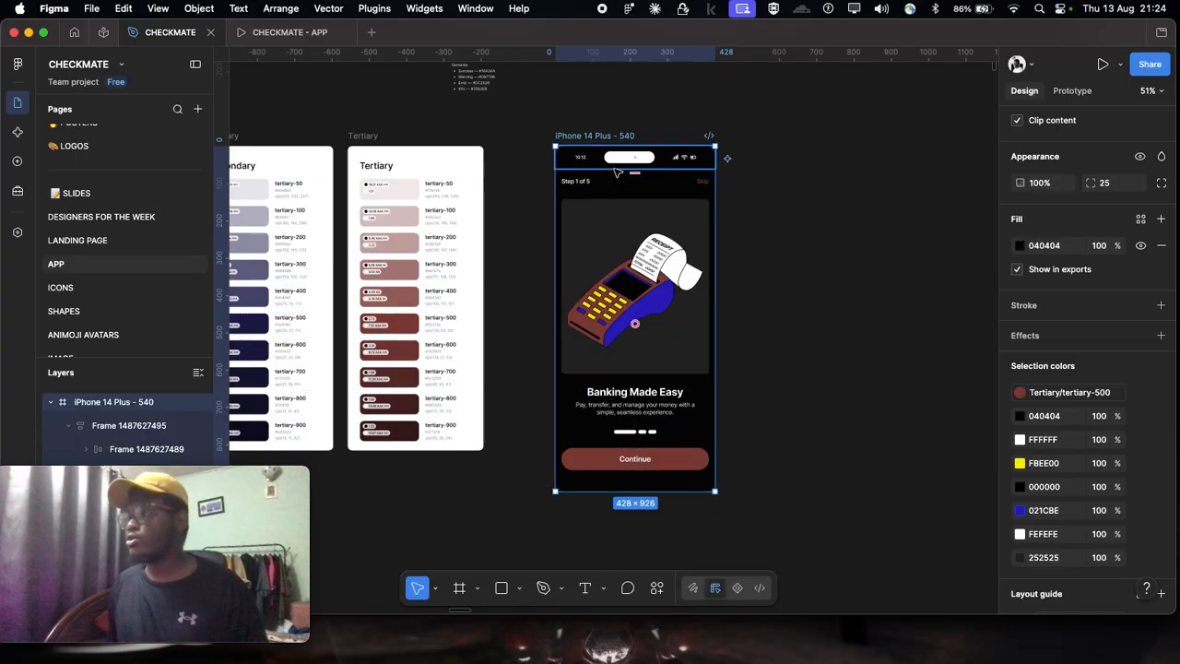
Step: Swap the onboarding frame's Tertiary/tertiary-500 color for the sixth green shade of the Semantic/success styles
click(1053, 395)
scroll(885, 484, down, 3)
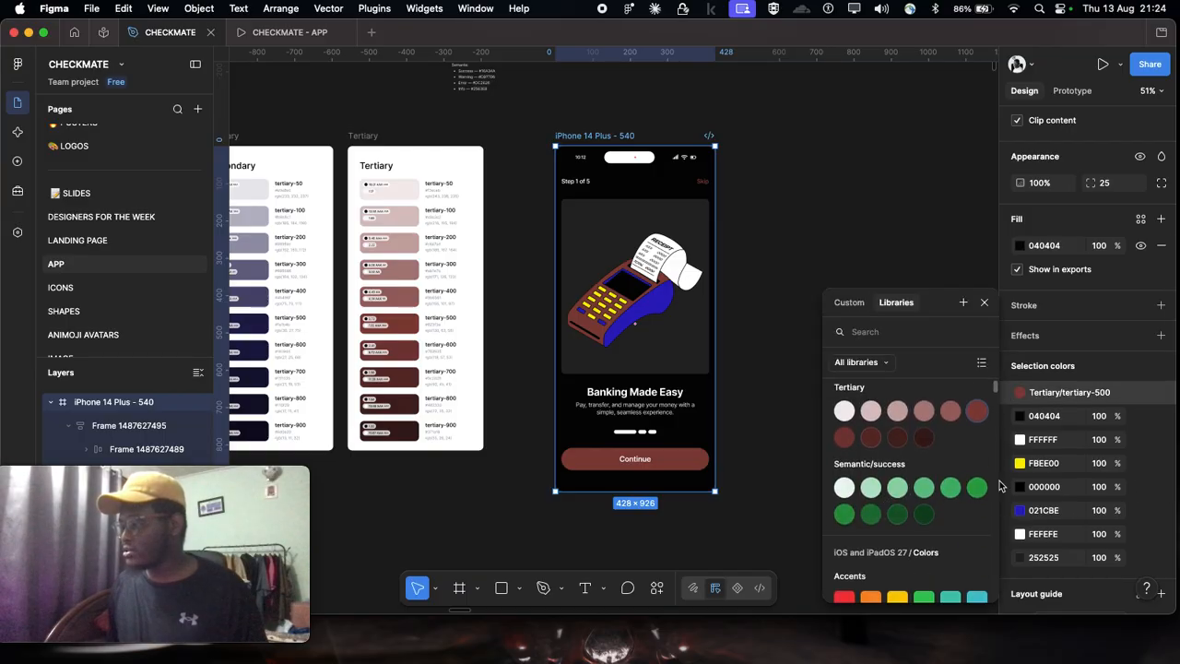
scroll(599, 203, up, 1)
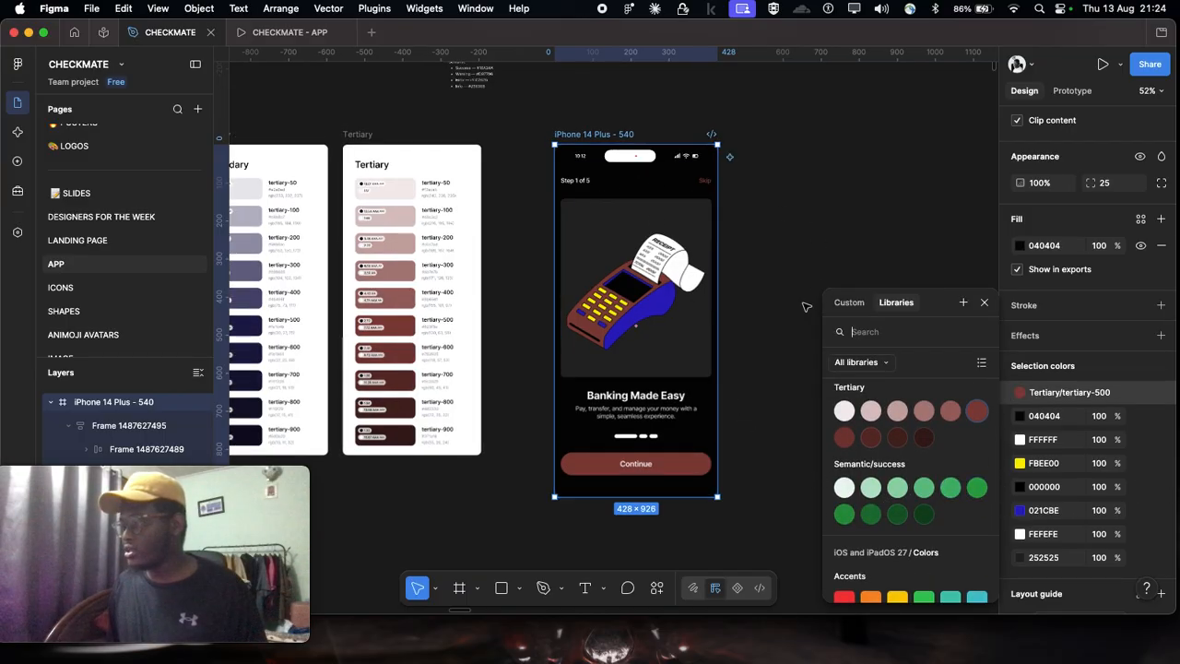
click(978, 489)
Step: Inspect the green-recolored onboarding screen up close and as a whole, and deselect its frame
scroll(733, 440, up, 3)
scroll(633, 356, up, 5)
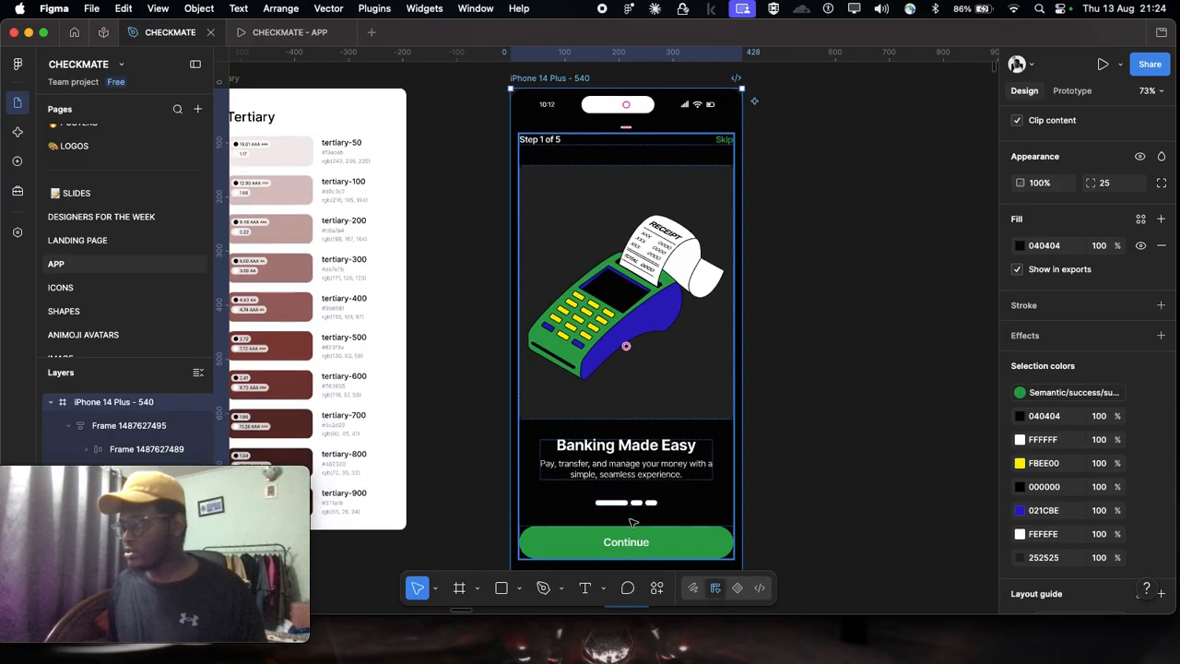
scroll(630, 382, up, 5)
scroll(630, 314, down, 3)
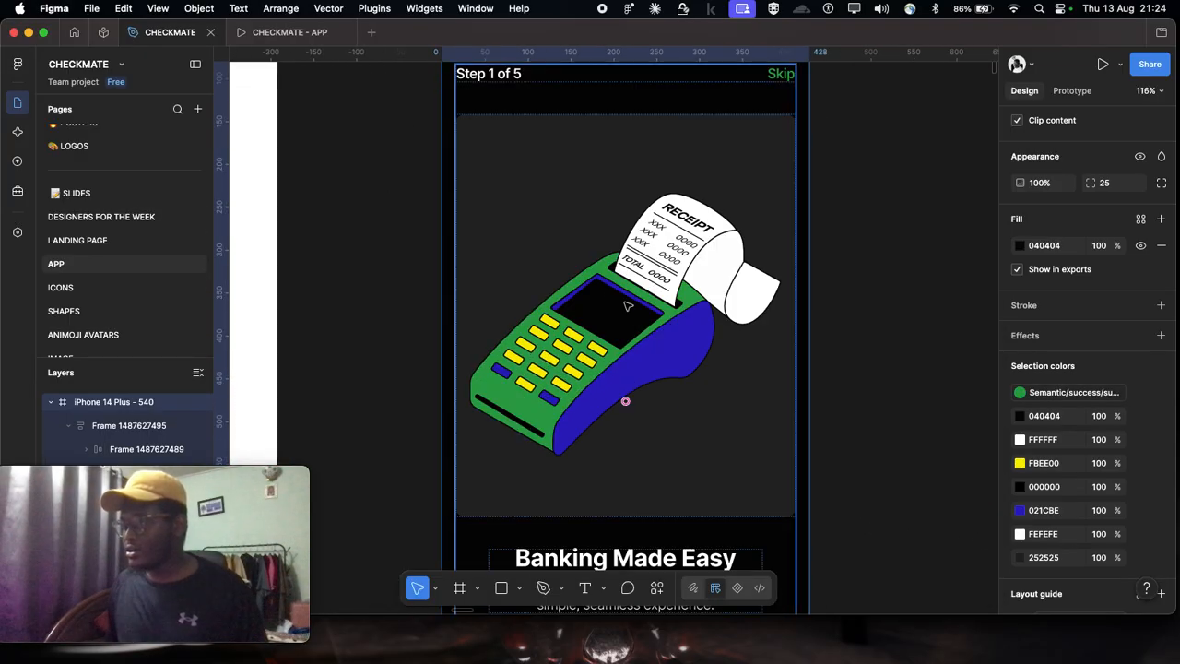
scroll(630, 304, up, 2)
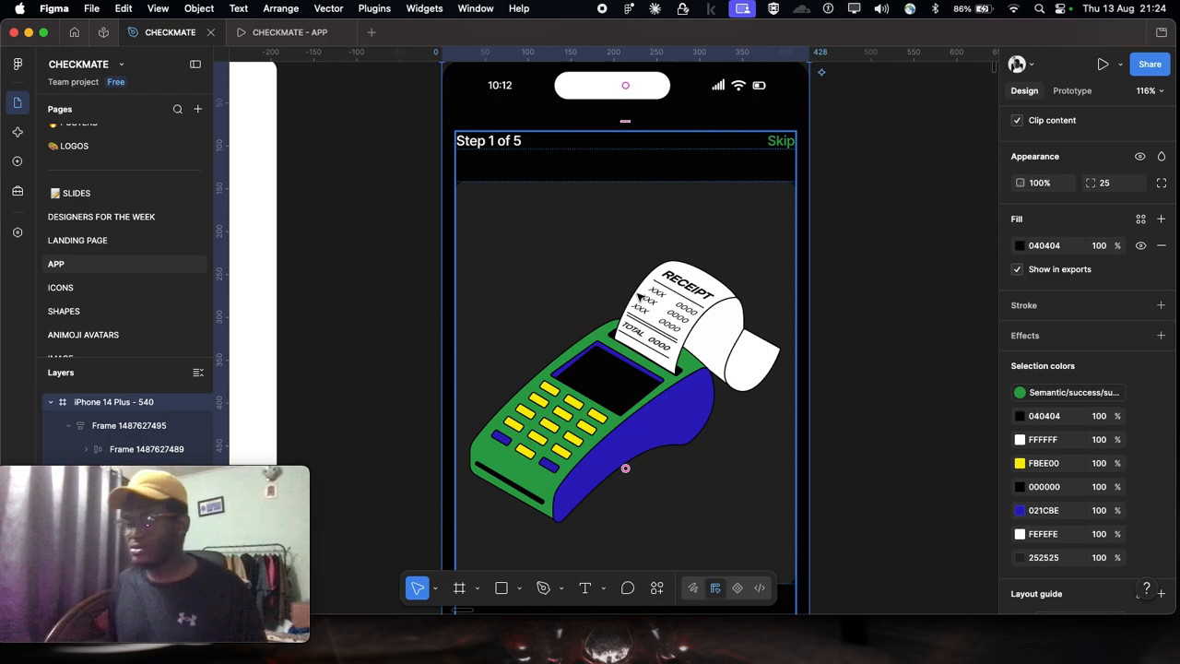
scroll(681, 231, down, 2)
scroll(848, 326, down, 3)
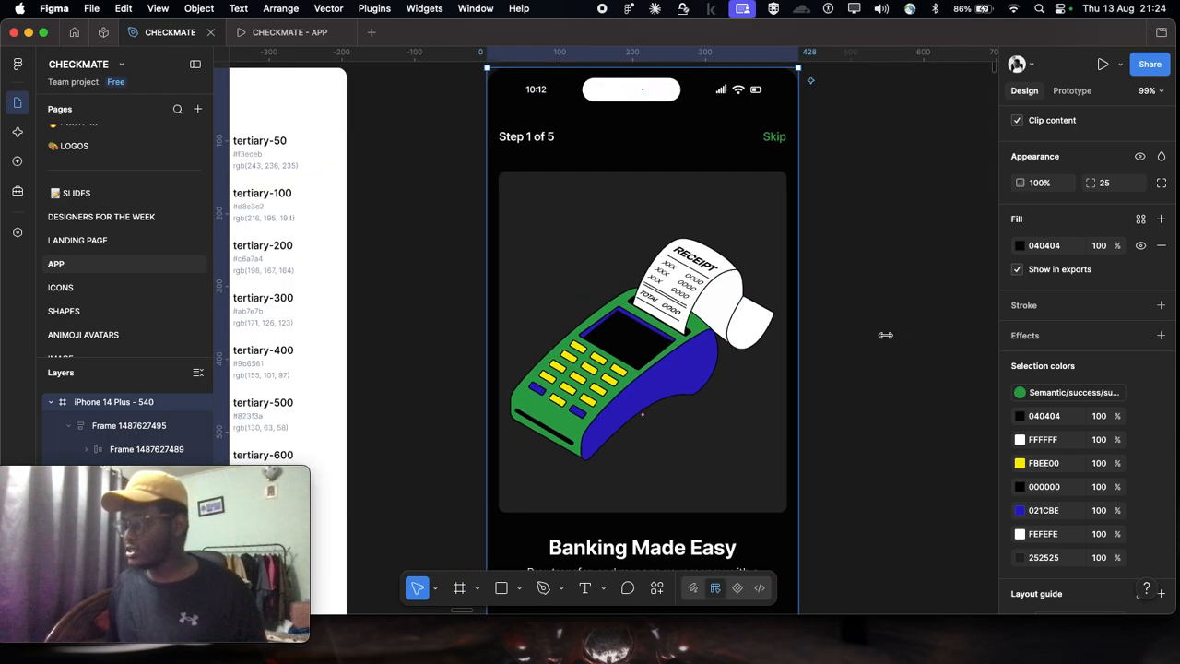
scroll(640, 409, down, 5)
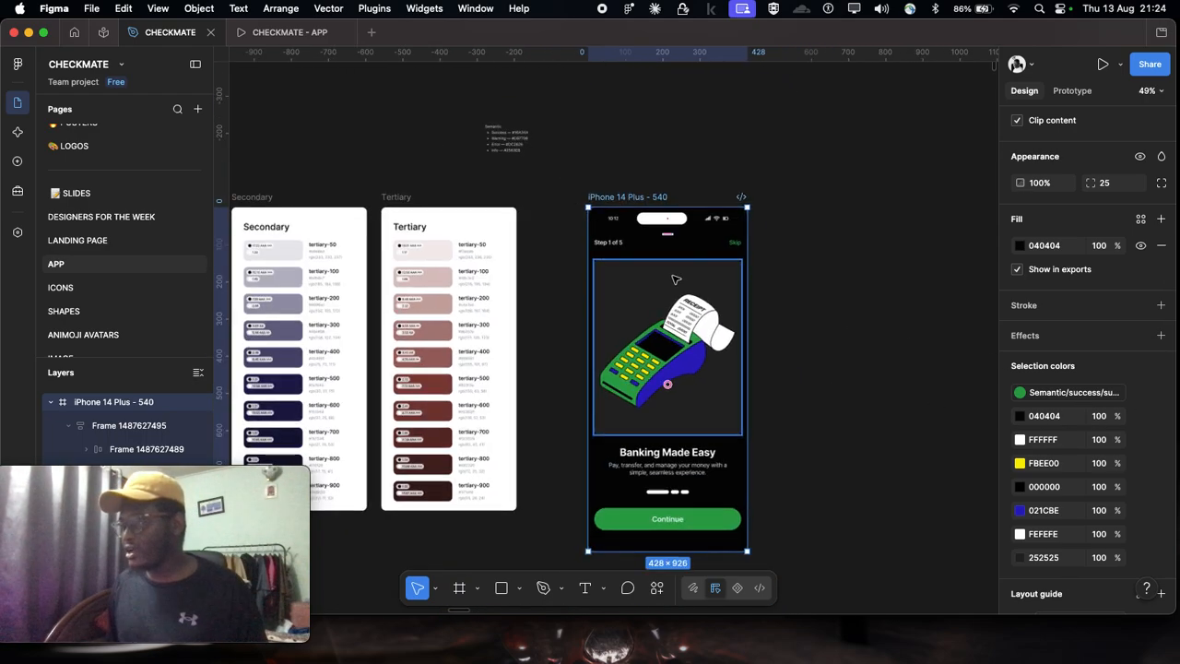
click(822, 277)
Step: Apply the Primary/primary-50 color style to the "Banking Made Easy" heading's fill
scroll(680, 269, down, 3)
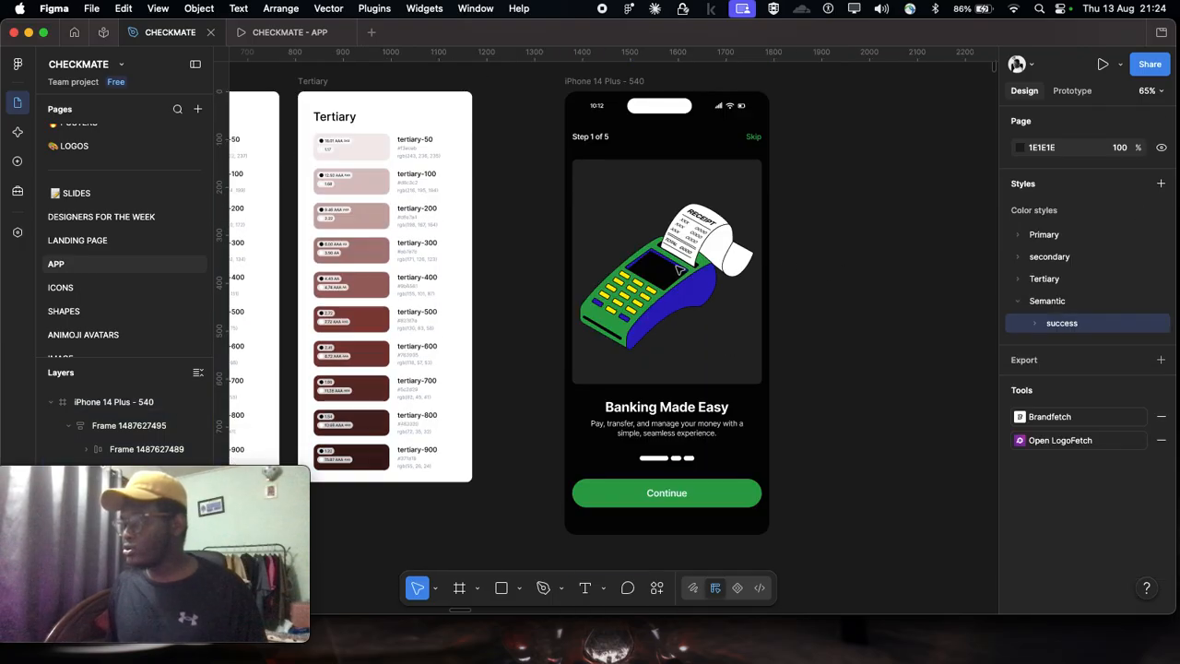
scroll(679, 270, right, 2)
click(580, 420)
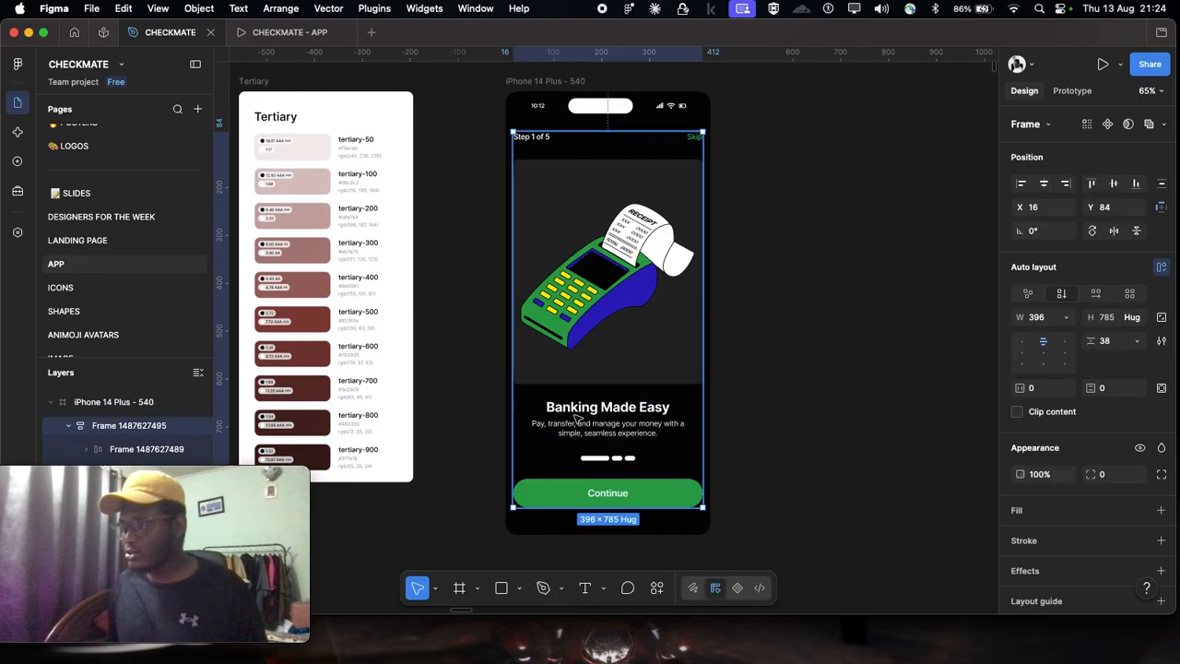
double_click(579, 420)
scroll(579, 417, up, 5)
click(579, 406)
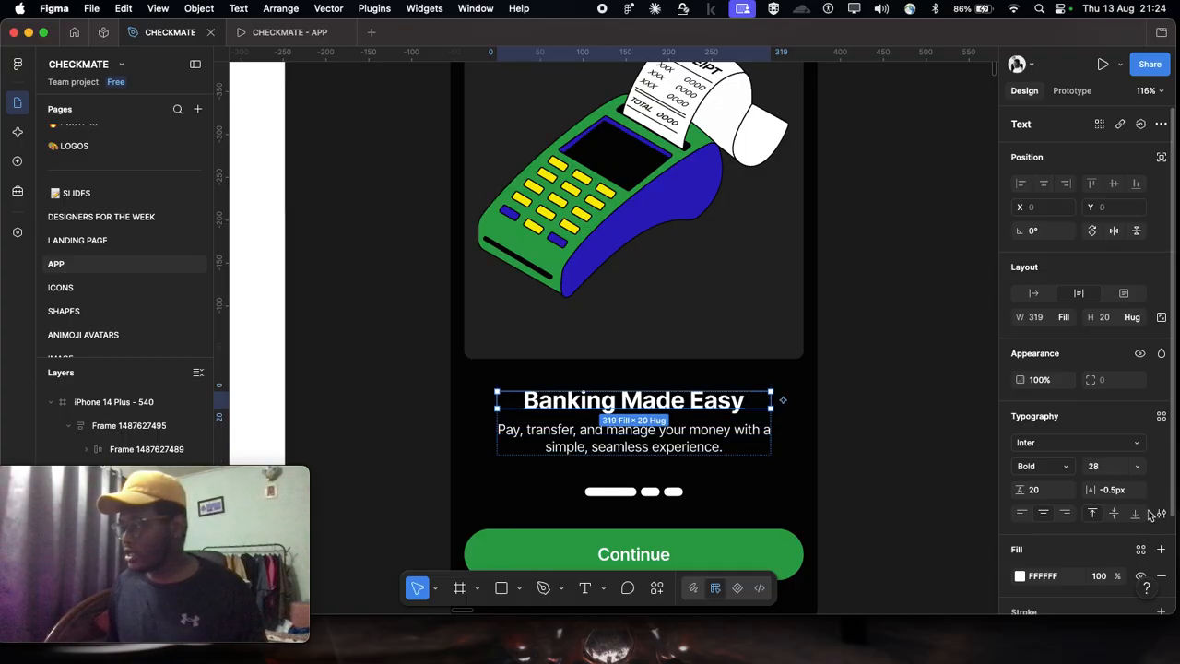
scroll(1141, 521, down, 3)
click(1142, 438)
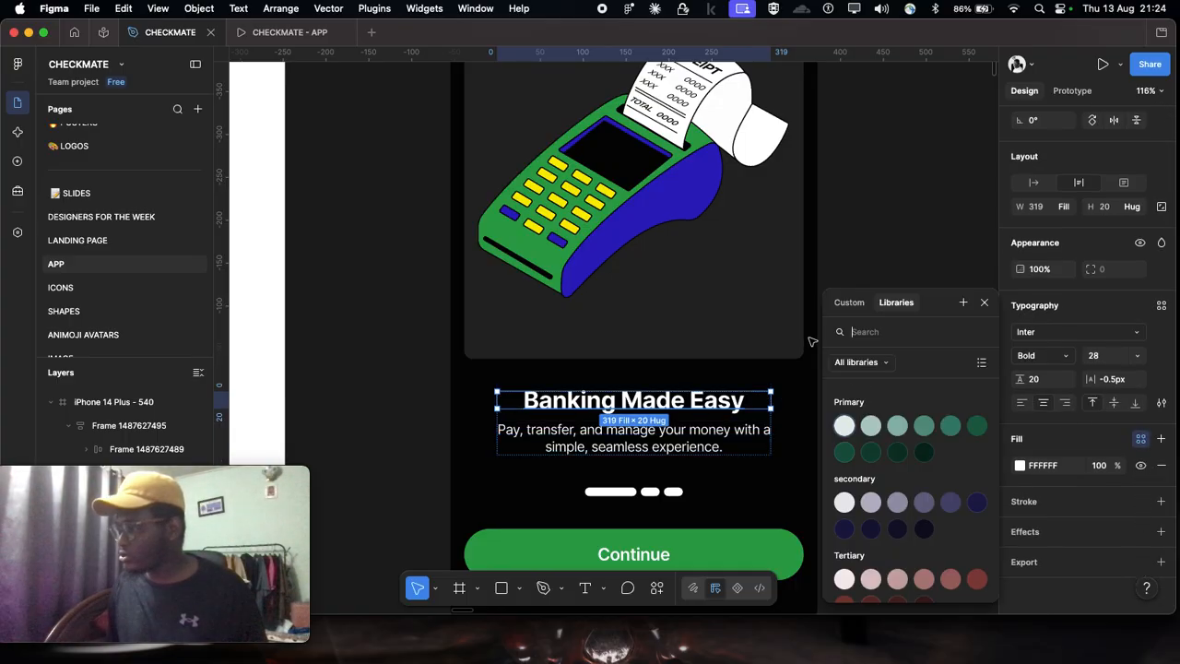
click(843, 426)
Step: Apply the secondary/secondary-50 color style to the description text below the heading and deselect it
scroll(838, 422, up, 5)
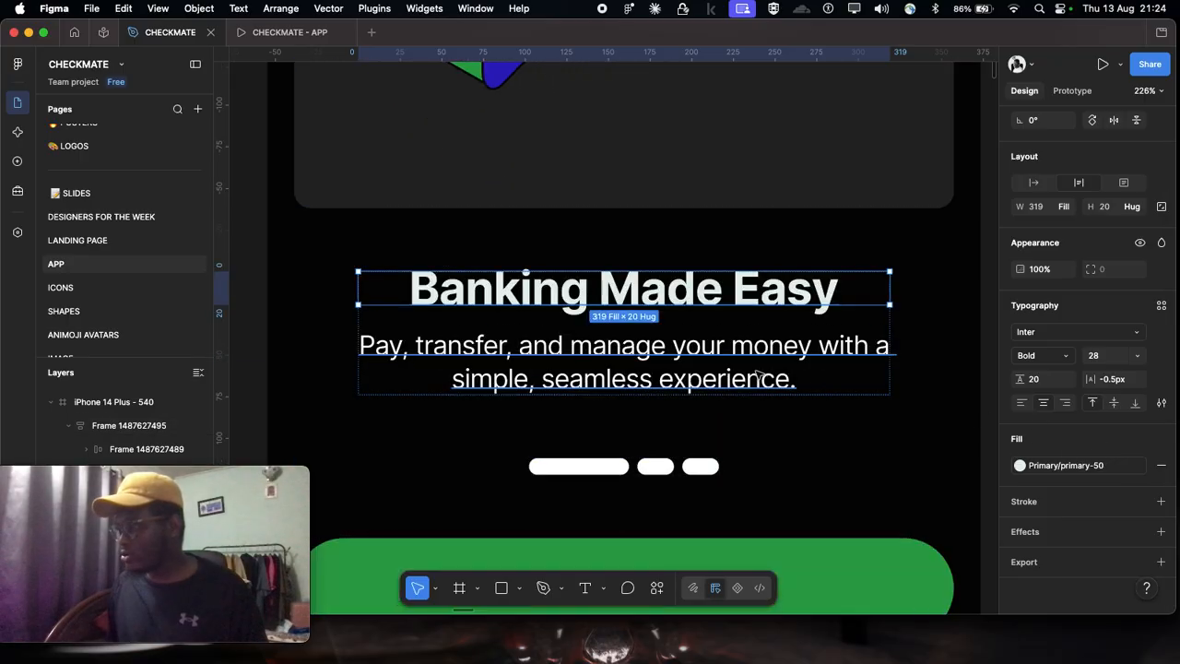
click(758, 373)
click(1142, 439)
scroll(853, 454, down, 5)
scroll(854, 455, up, 3)
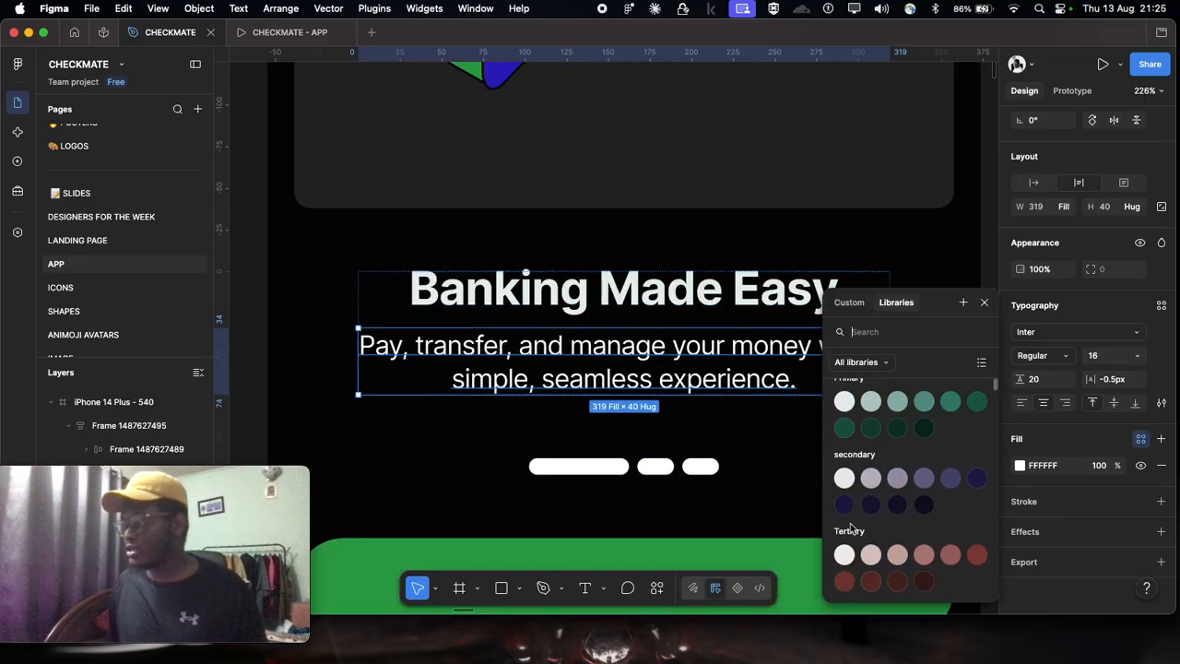
scroll(879, 448, up, 1)
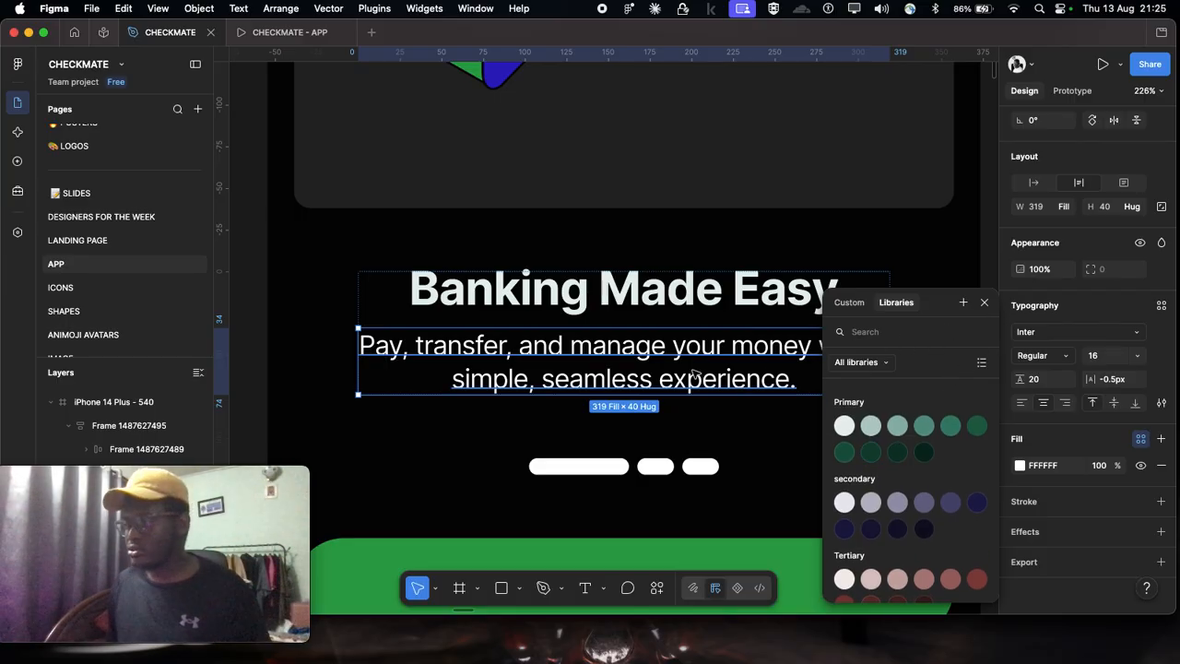
click(845, 503)
scroll(838, 337, down, 5)
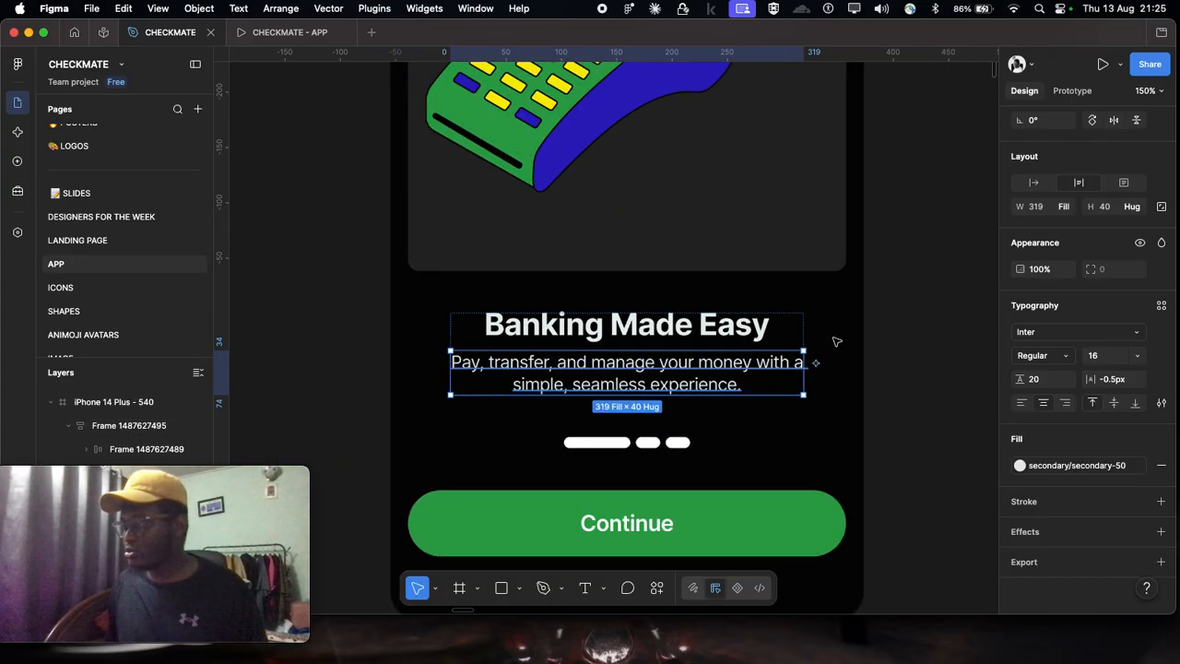
click(901, 324)
Step: Check the text block and heading fill style, and review the recolored onboarding screen
click(581, 346)
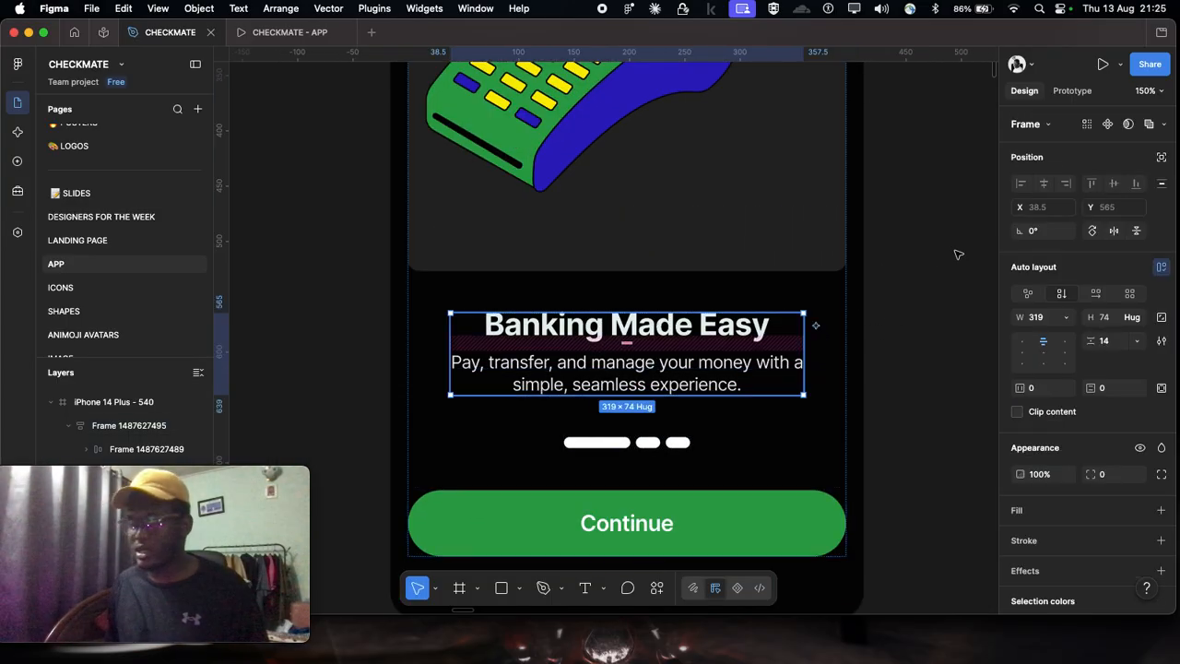
scroll(713, 258, down, 2)
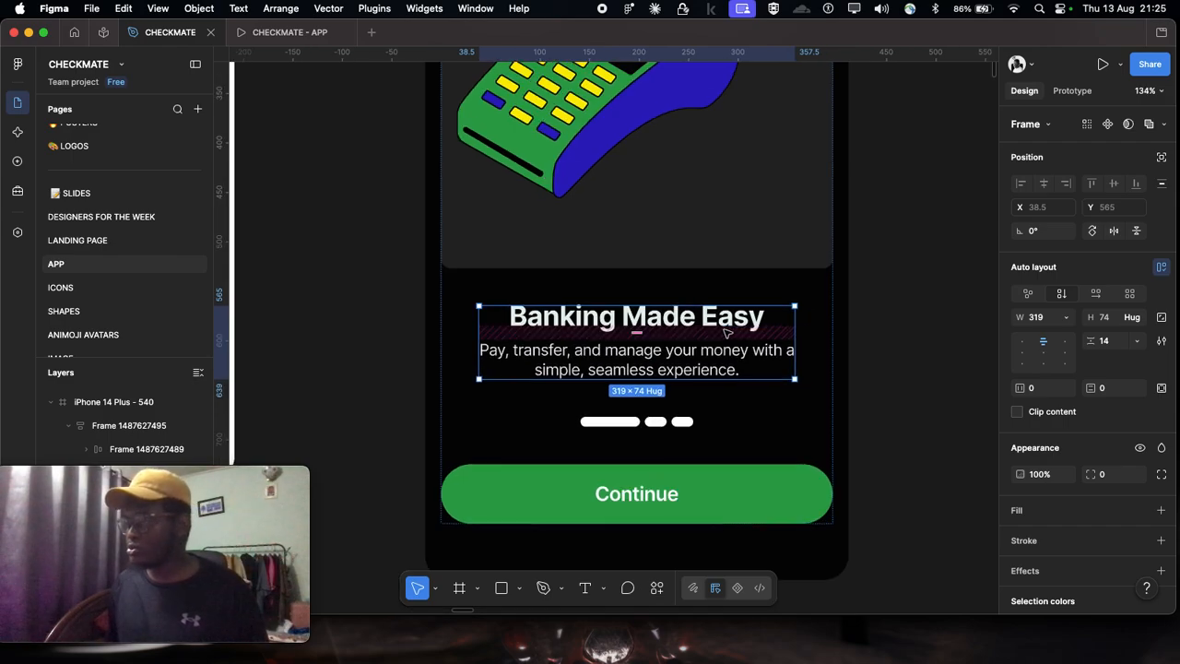
click(708, 321)
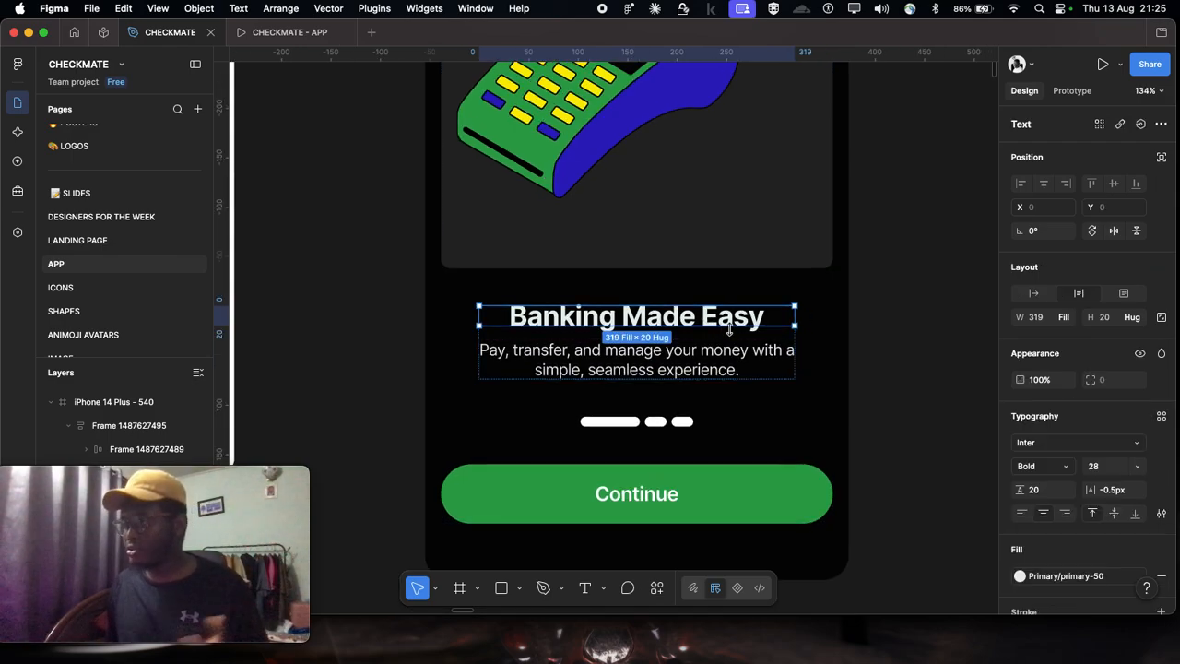
scroll(777, 370, down, 6)
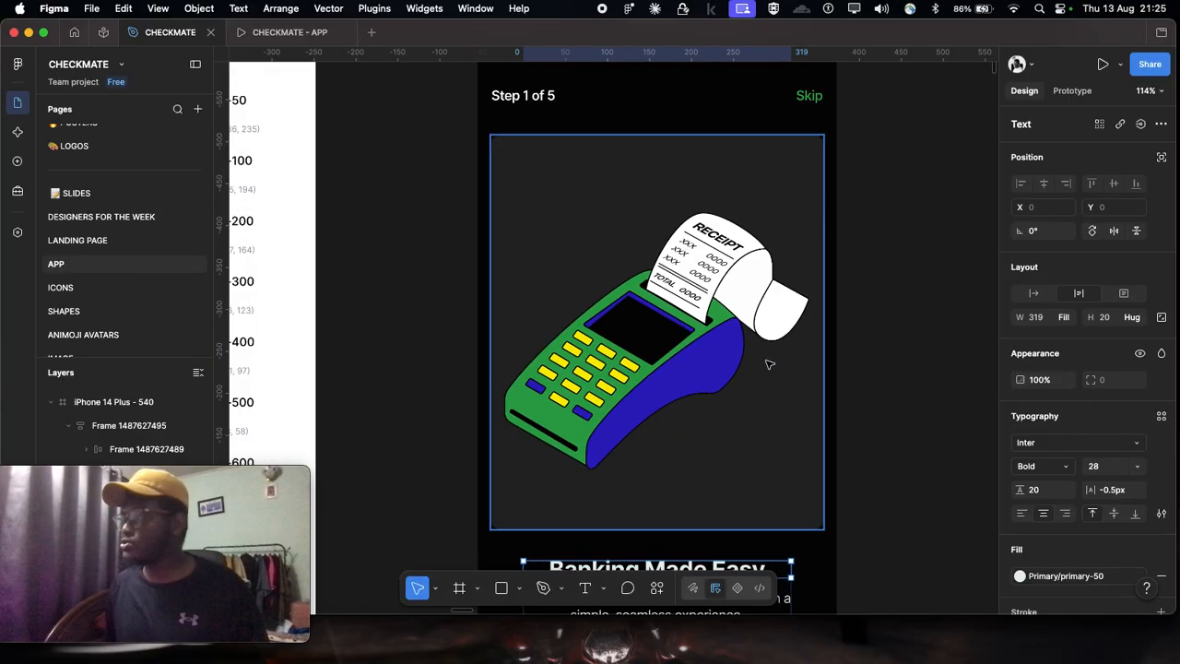
click(867, 314)
scroll(865, 314, down, 5)
scroll(853, 315, right, 4)
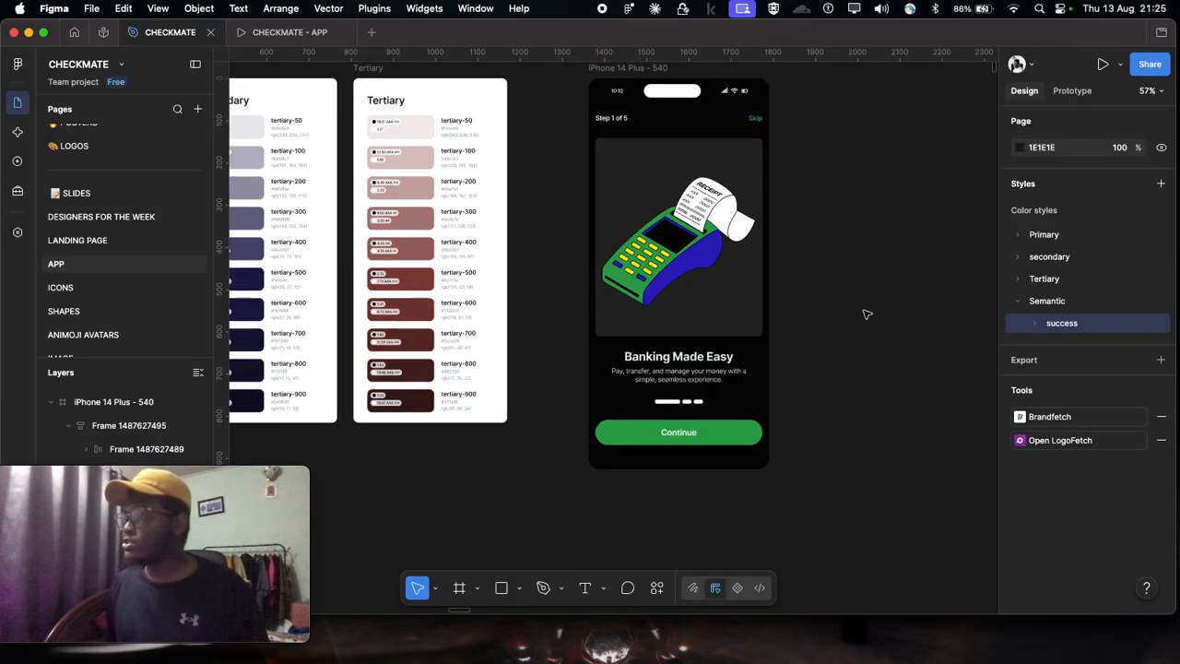
Step: Review the Primary, Secondary and Tertiary palette cards alongside the onboarding screen
scroll(841, 316, left, 12)
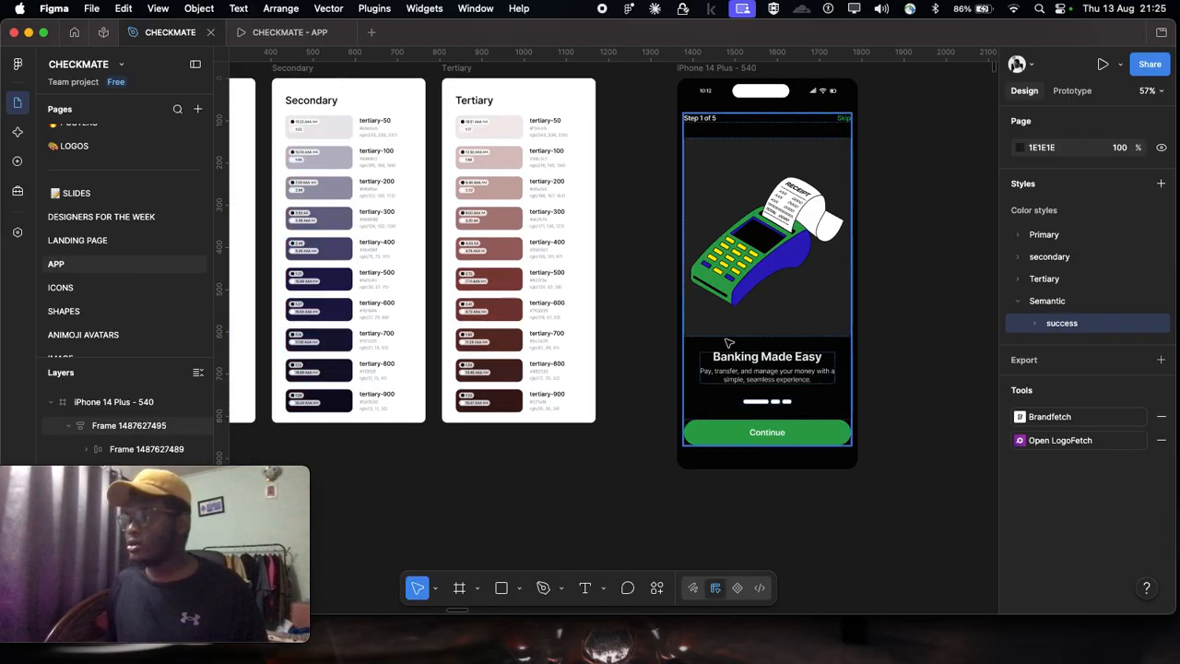
scroll(728, 341, down, 3)
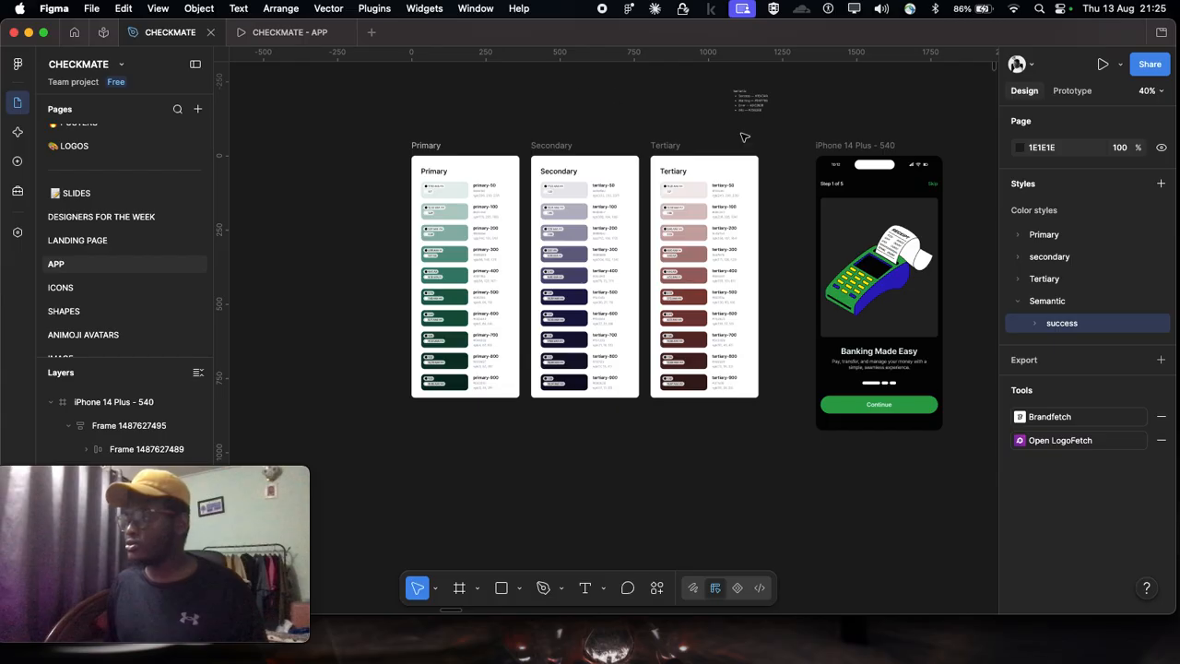
scroll(776, 372, right, 2)
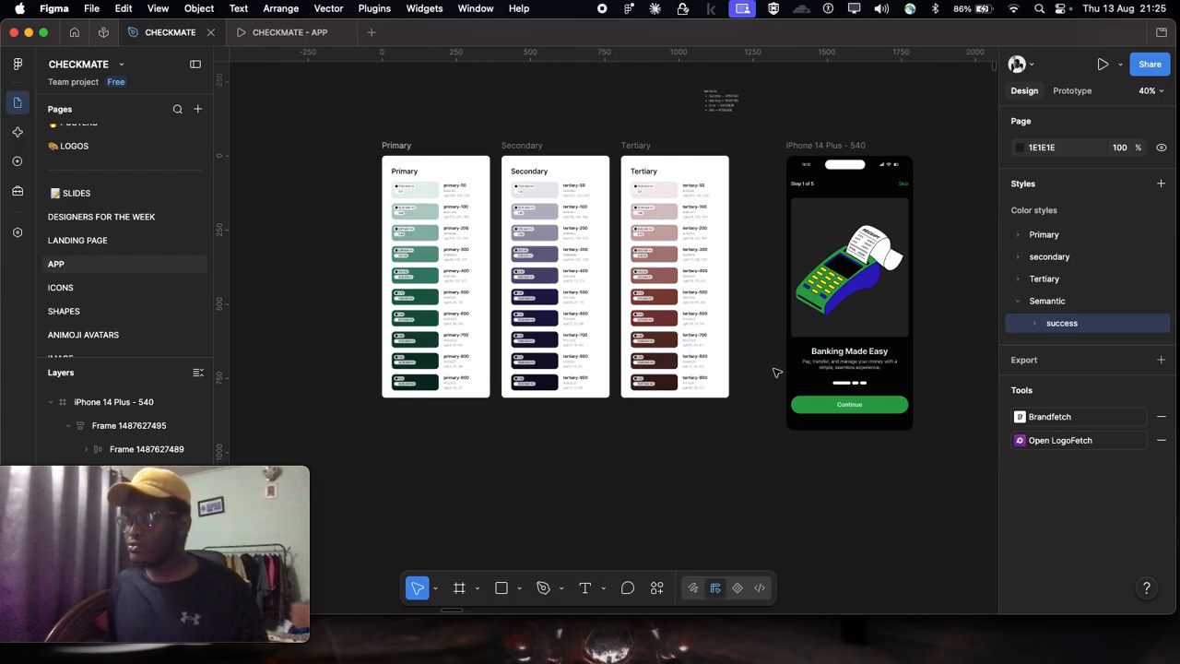
scroll(881, 259, right, 5)
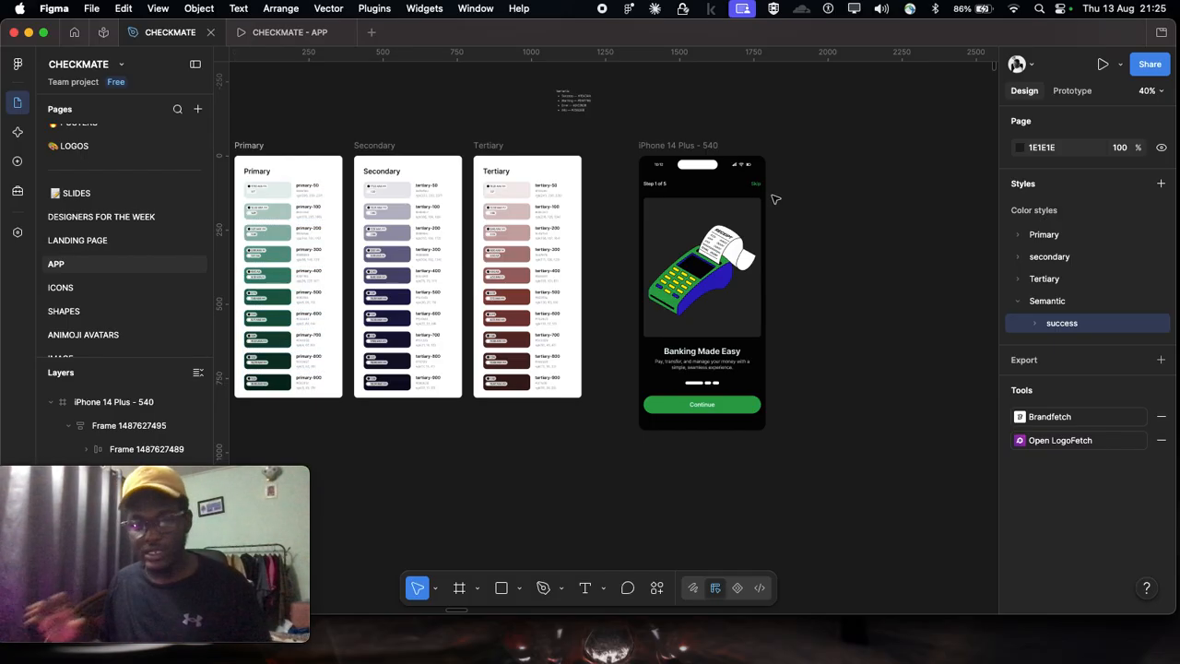
scroll(646, 147, left, 5)
scroll(471, 138, up, 5)
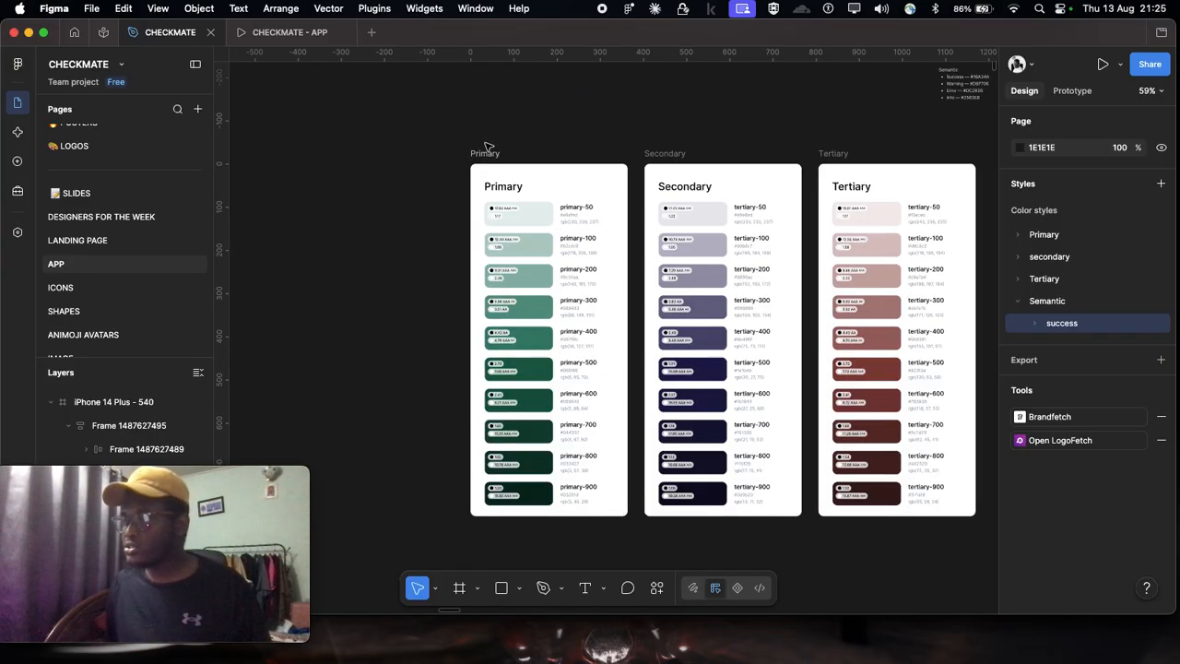
scroll(572, 143, down, 1)
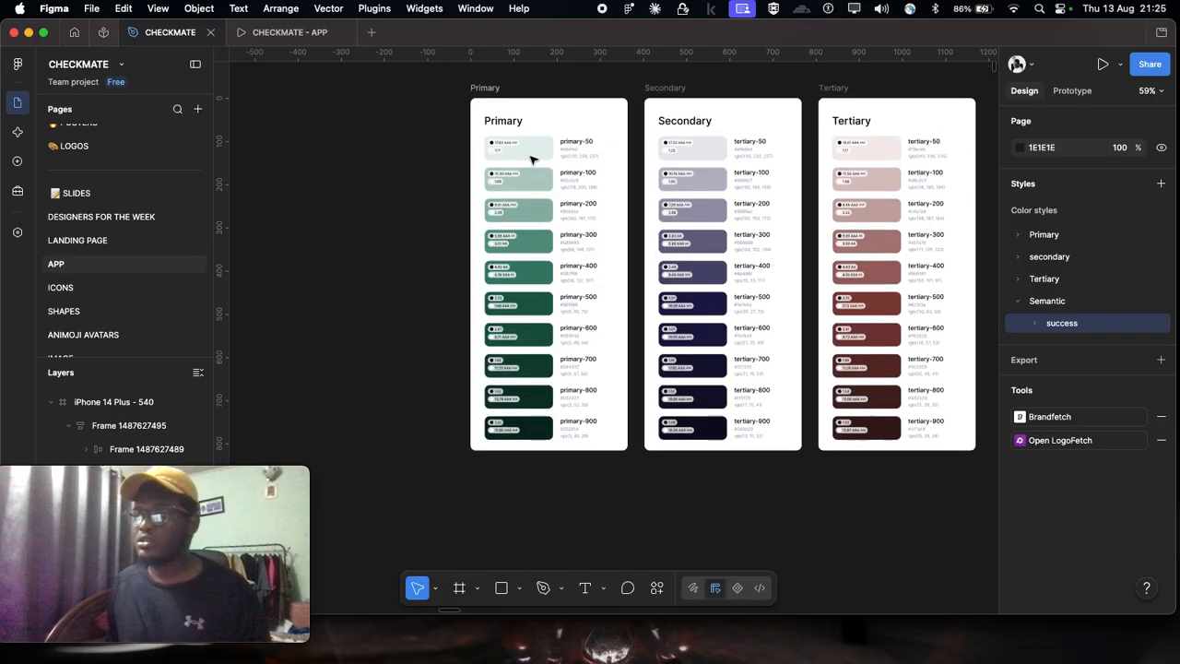
scroll(469, 163, right, 2)
scroll(469, 163, down, 2)
scroll(468, 163, right, 1)
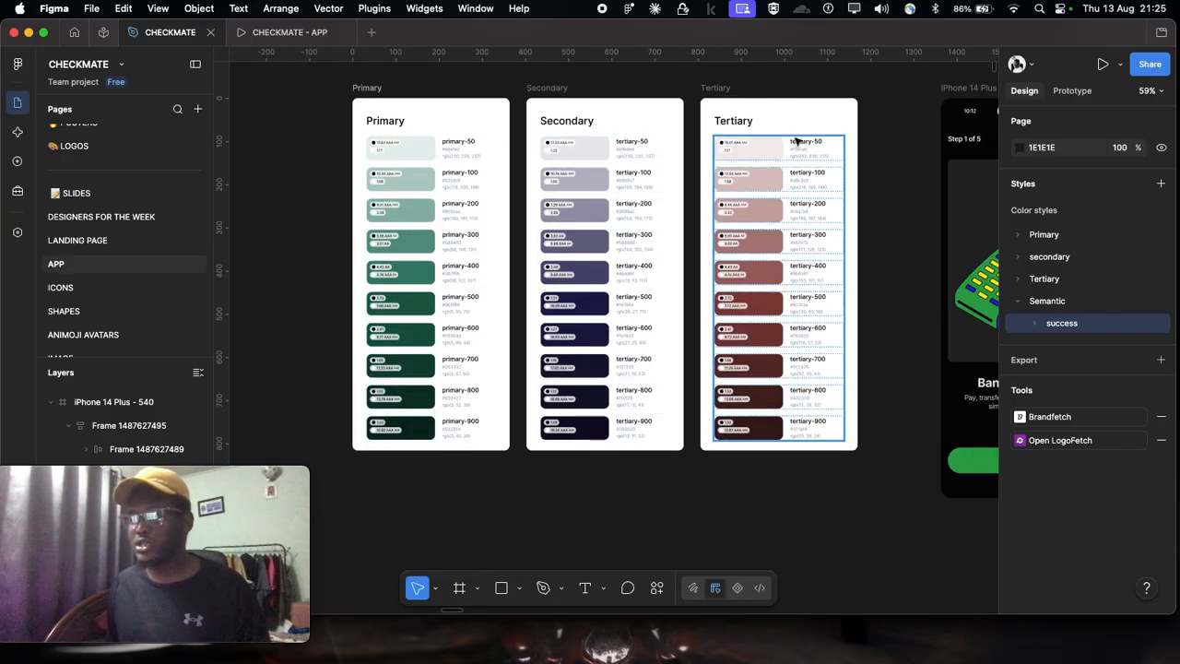
Step: Move the "iPhone 14 Plus - 540" frame to about X 1293, Y 0, level with the palette cards' upper edges
scroll(897, 164, up, 1)
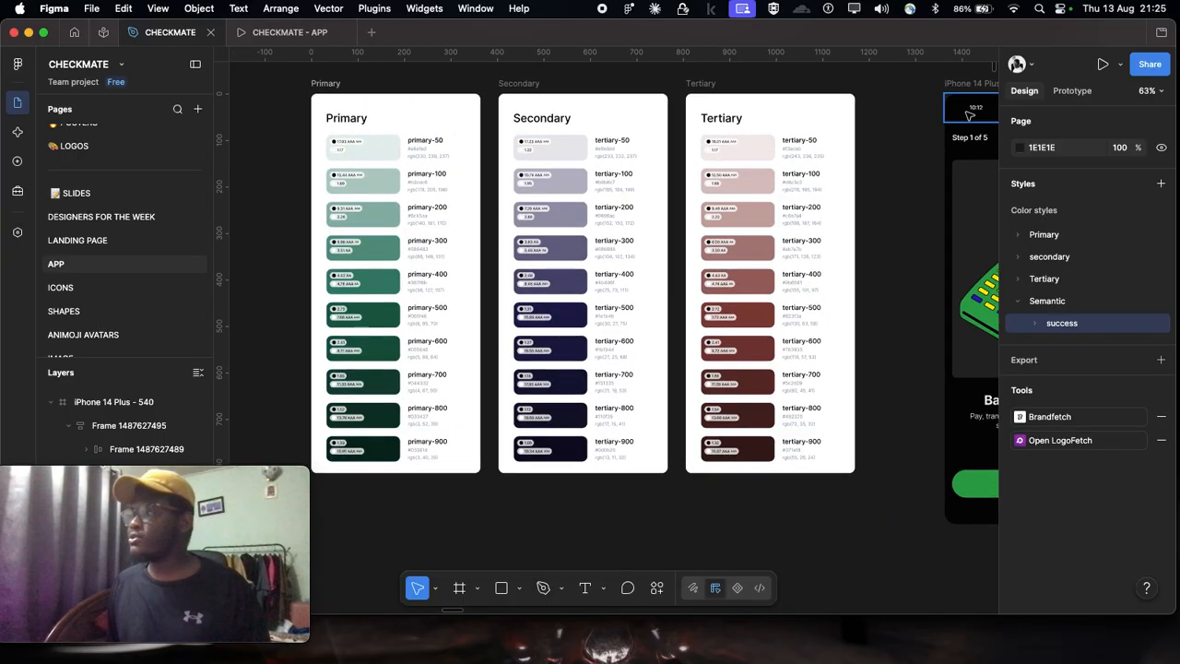
click(948, 83)
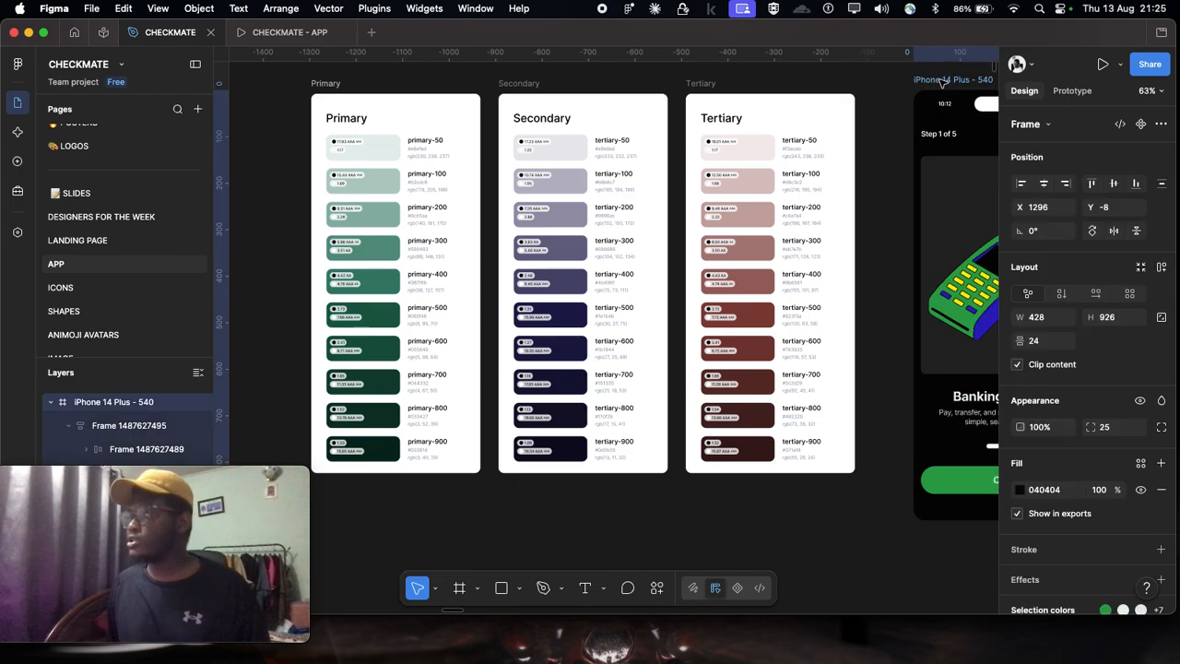
drag(941, 87, 938, 92)
Step: Examine the SwiftServe Financial System board's Primary, Secondary, Tertiary and Neutral palettes at the far end of the APP page
scroll(696, 276, down, 10)
scroll(696, 277, right, 4)
scroll(695, 277, down, 4)
scroll(695, 277, right, 15)
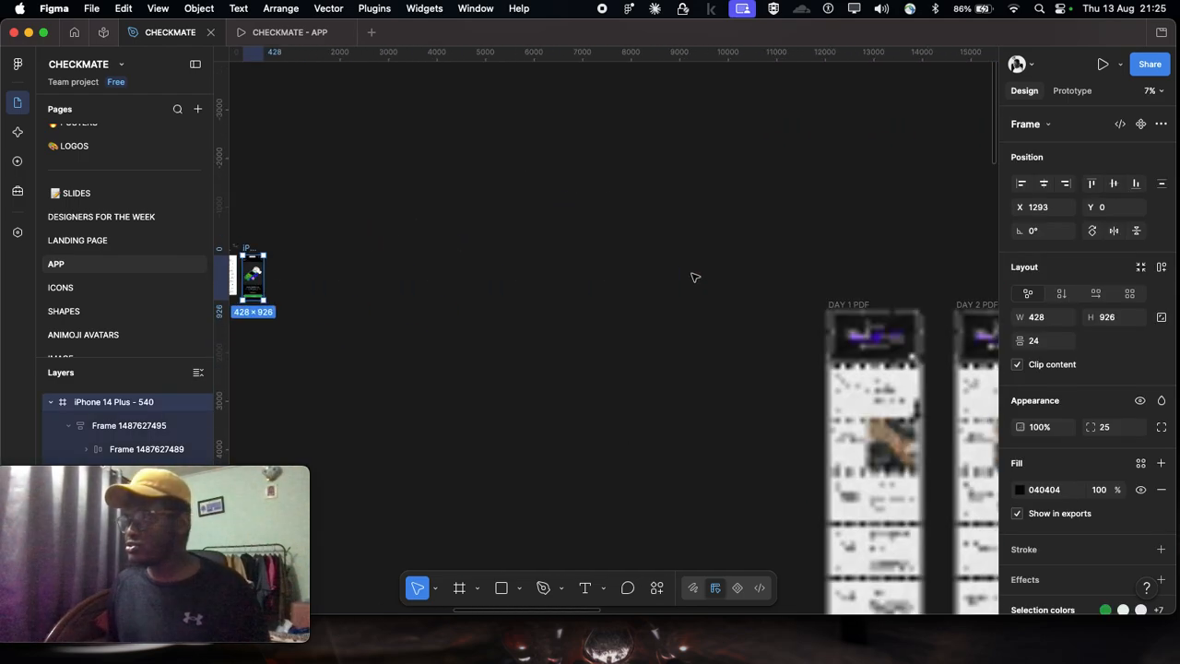
scroll(696, 276, right, 20)
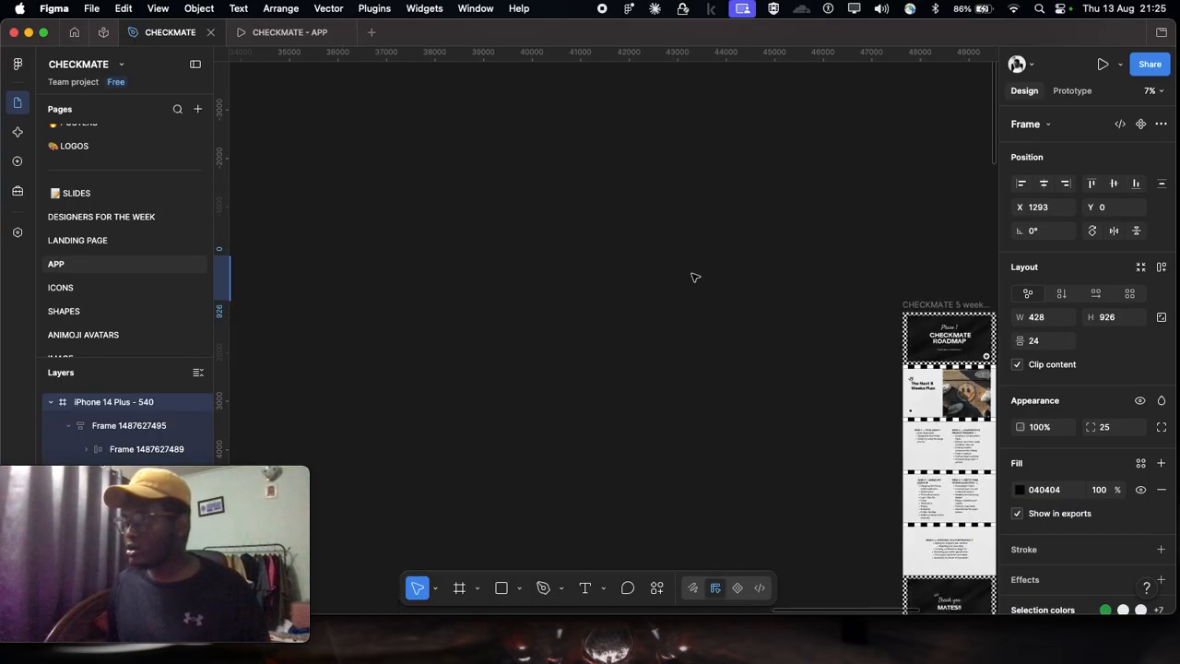
scroll(449, 371, up, 10)
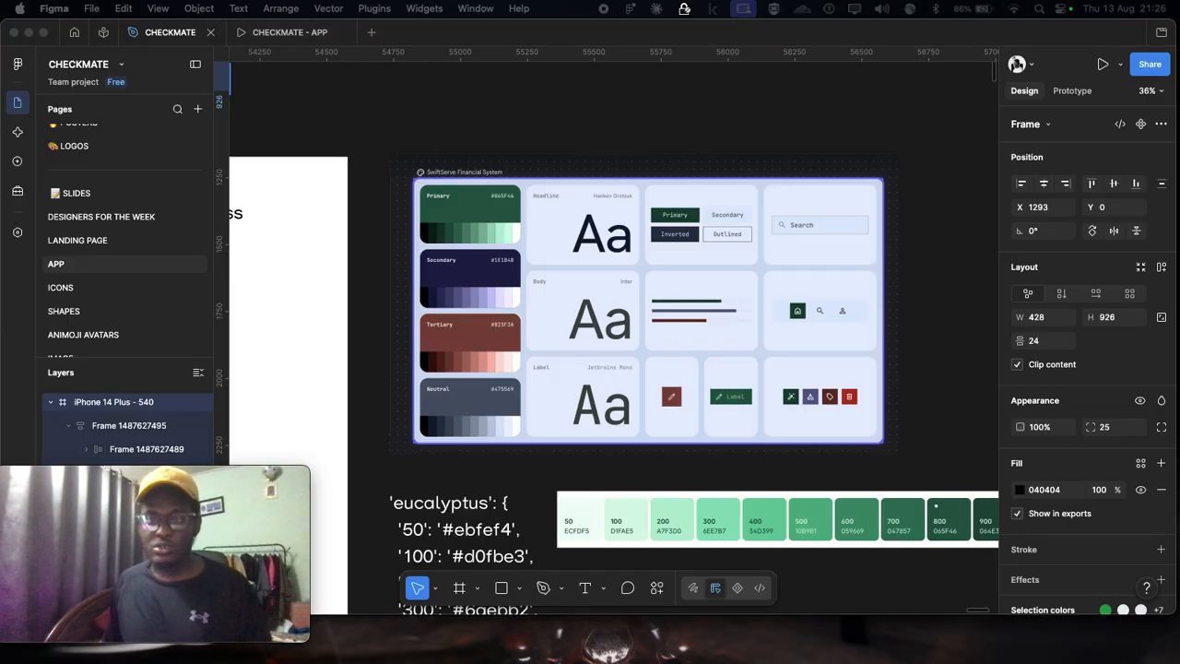
scroll(512, 131, down, 2)
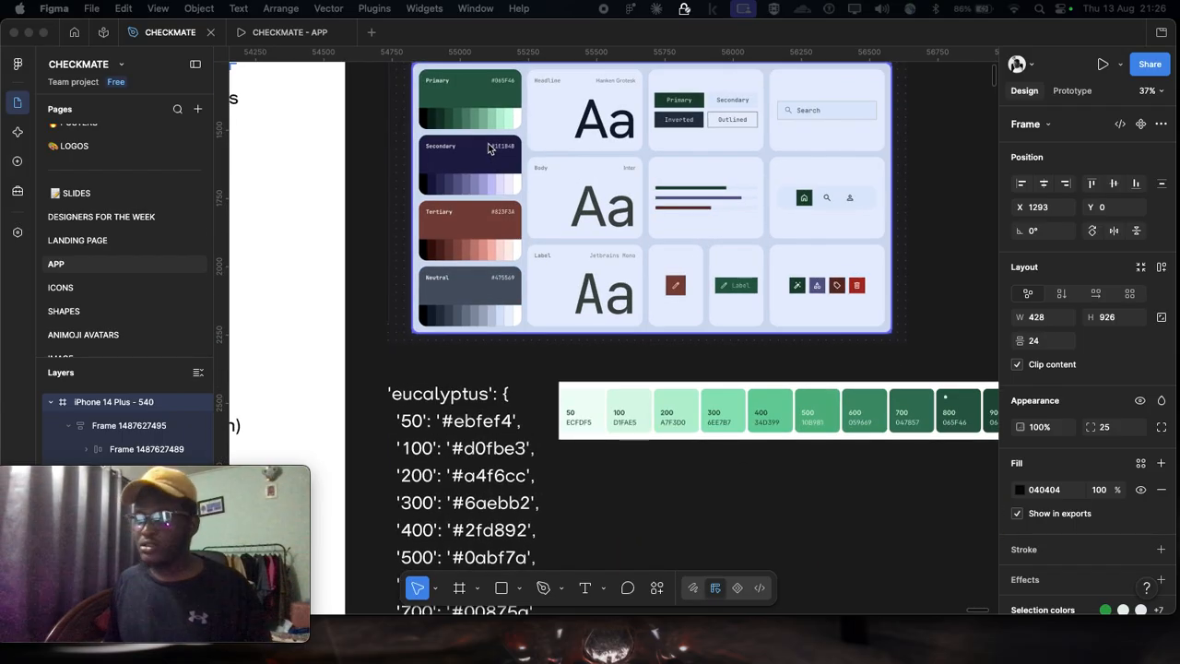
scroll(478, 140, up, 1)
scroll(477, 140, up, 3)
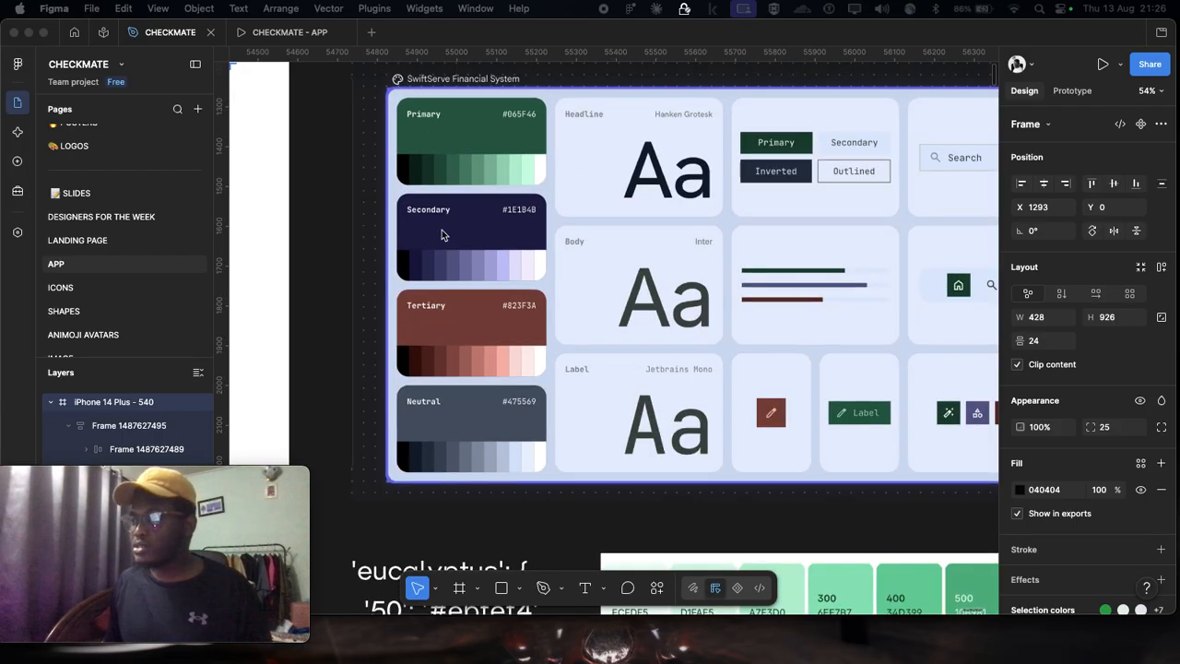
scroll(444, 369, down, 4)
scroll(456, 365, down, 3)
scroll(466, 143, up, 2)
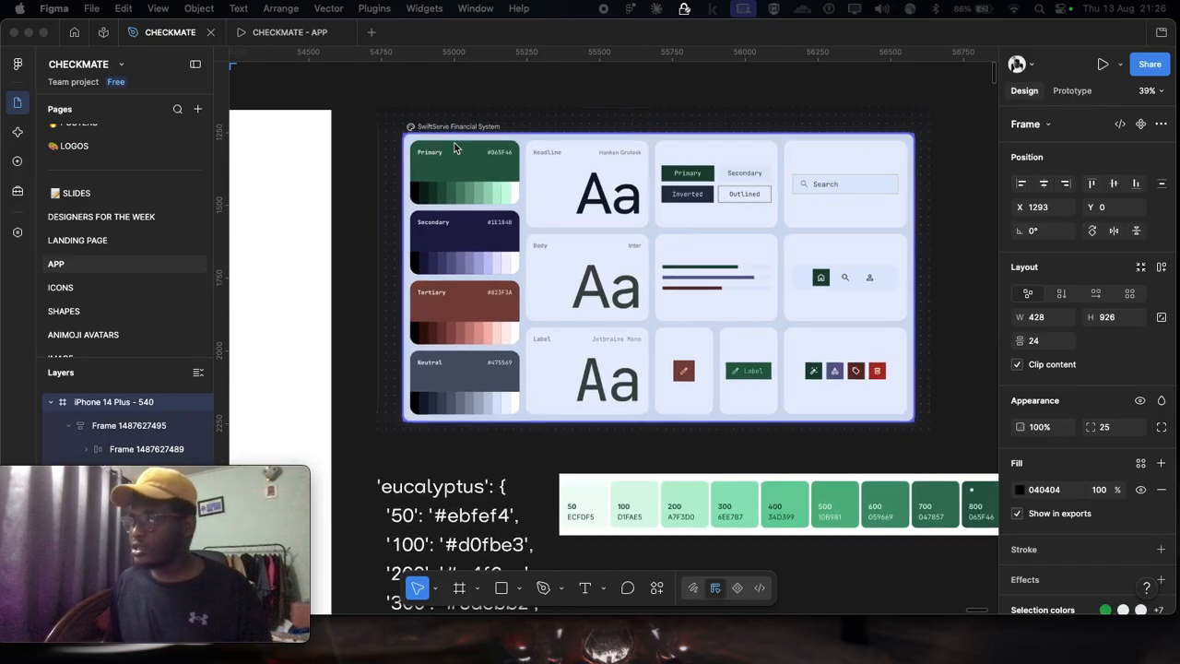
Step: Examine the shade ramps on the SwiftServe Financial System board and the green 50–950 strip with the eucalyptus hex list below it
scroll(489, 367, down, 3)
scroll(501, 363, right, 3)
scroll(553, 388, up, 3)
scroll(481, 194, down, 3)
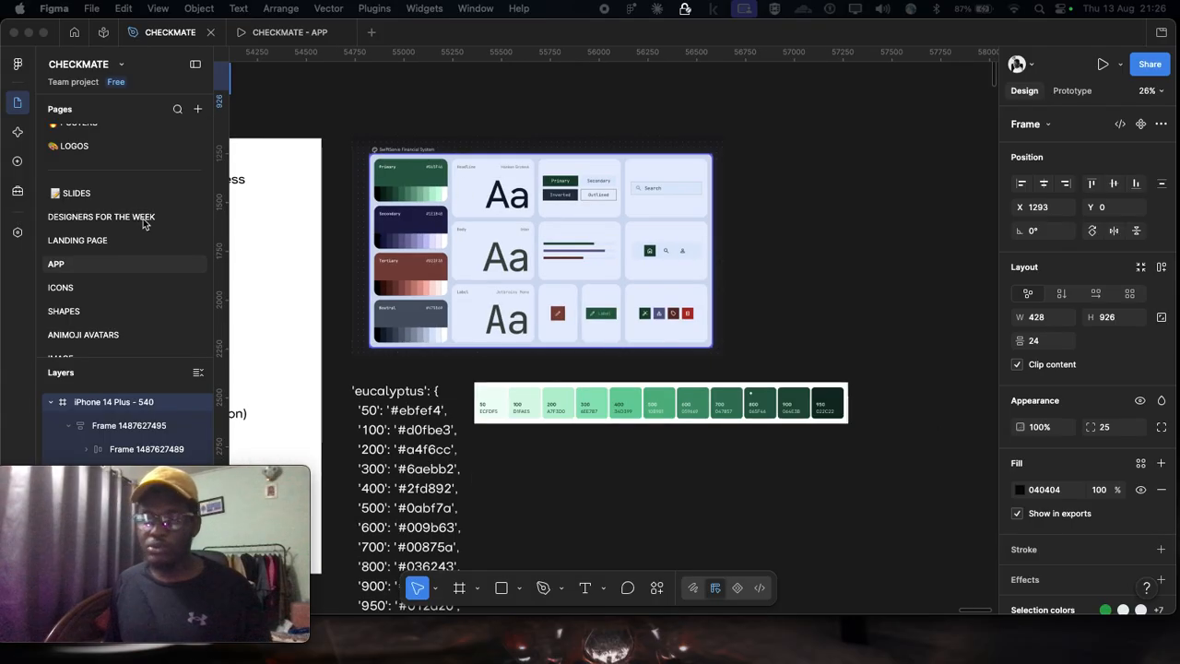
scroll(424, 188, up, 2)
scroll(417, 192, up, 1)
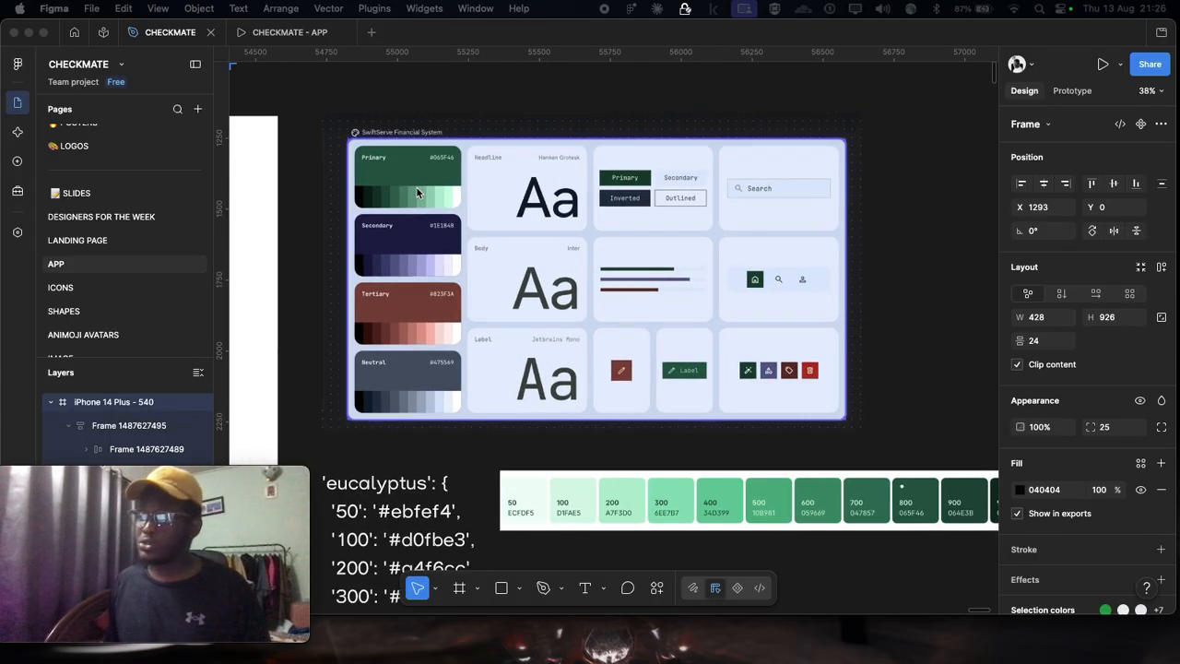
scroll(448, 169, up, 2)
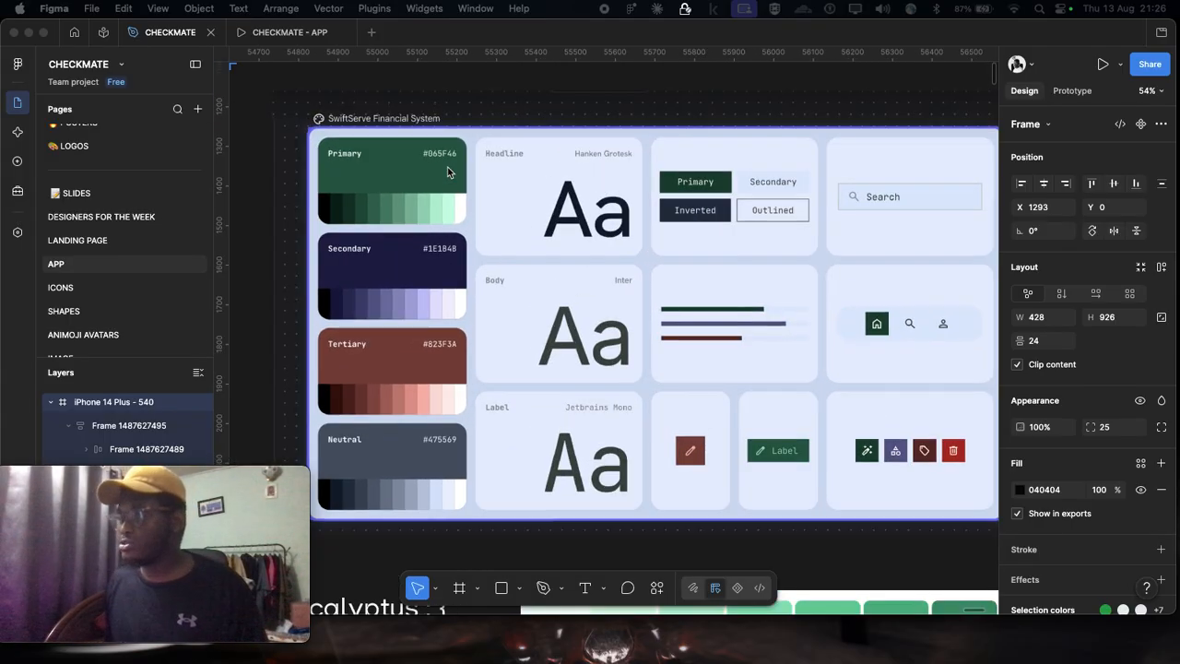
scroll(447, 169, down, 3)
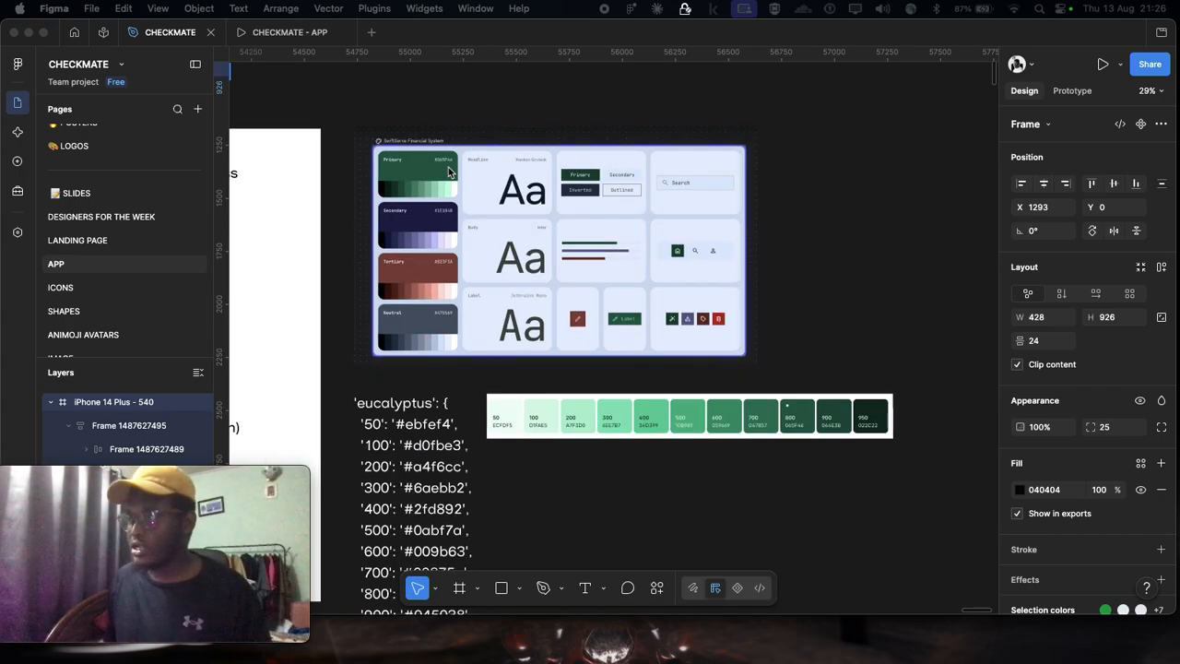
Step: Return to the Primary, Secondary and Tertiary palette cards near the page origin and examine their shade names, hex codes and contrast labels closely
scroll(448, 169, down, 1)
scroll(609, 191, down, 3)
scroll(504, 195, left, 13)
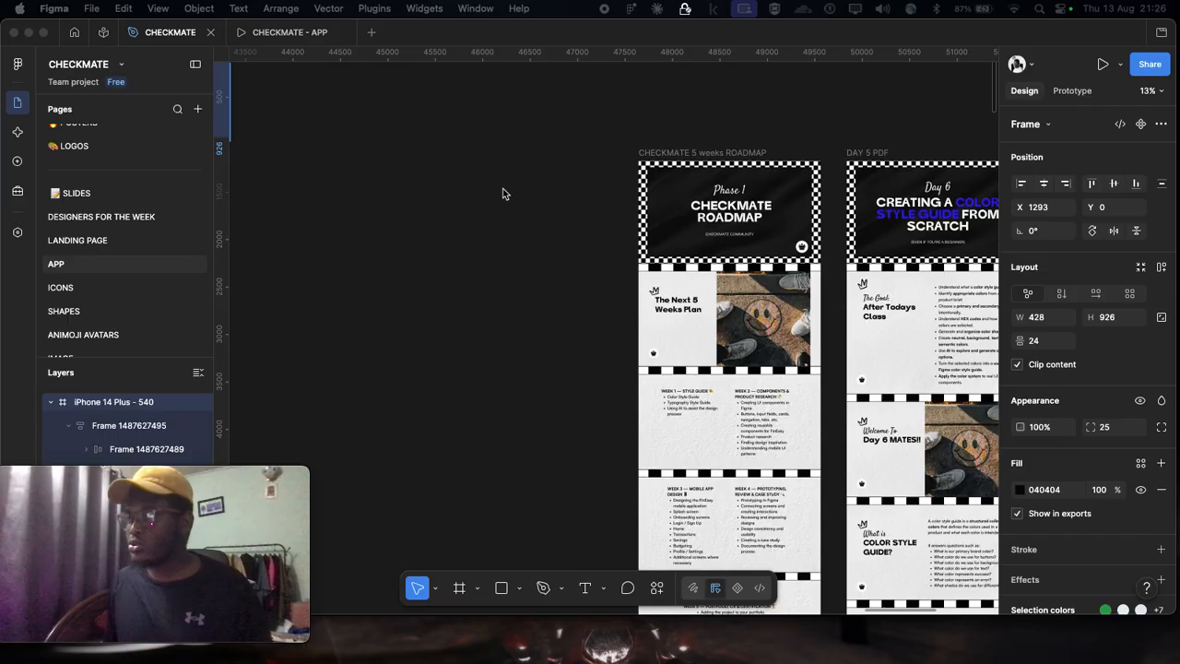
scroll(503, 195, down, 3)
scroll(503, 192, left, 10)
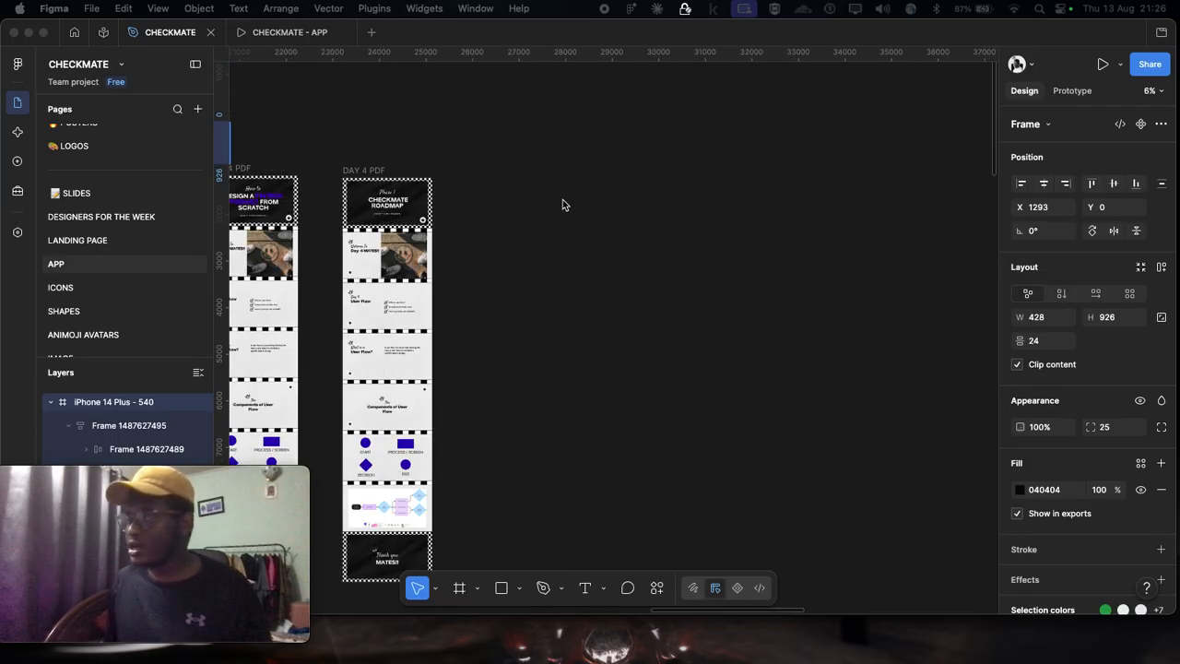
scroll(1087, 468, down, 5)
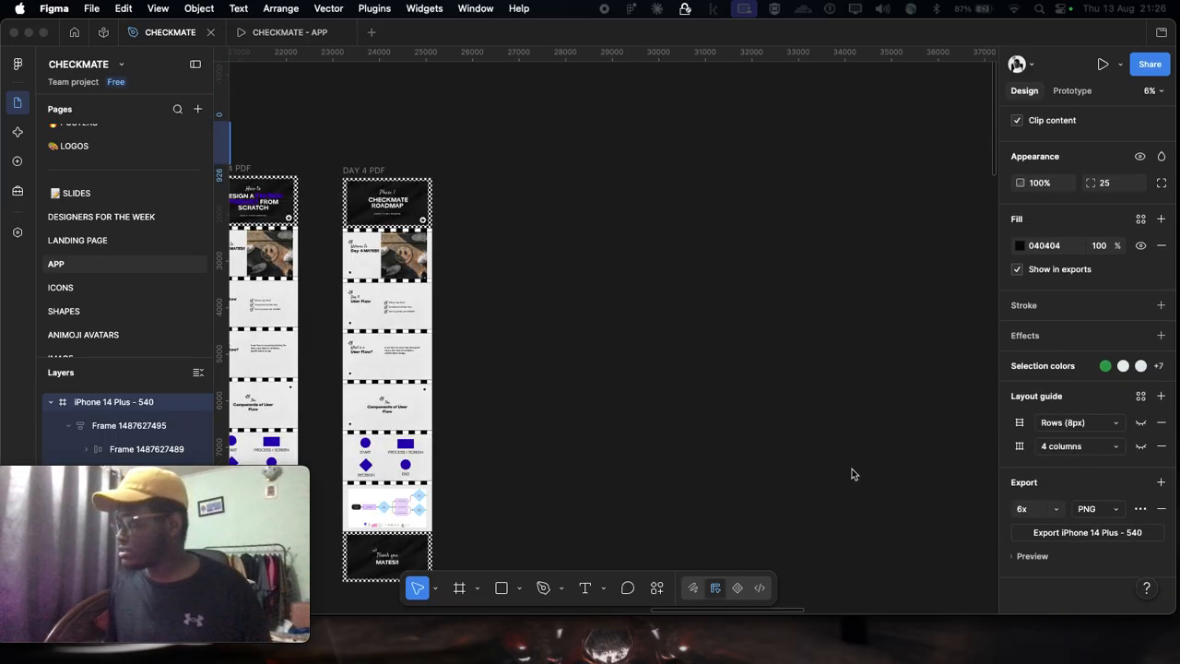
click(891, 462)
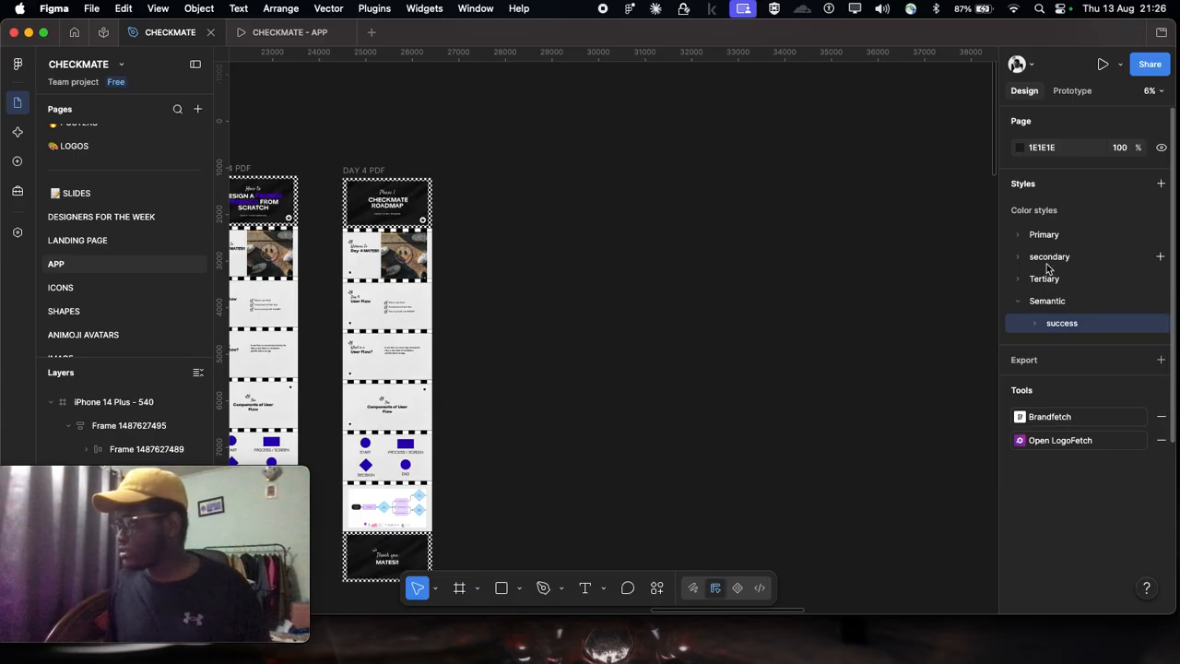
scroll(762, 322, left, 14)
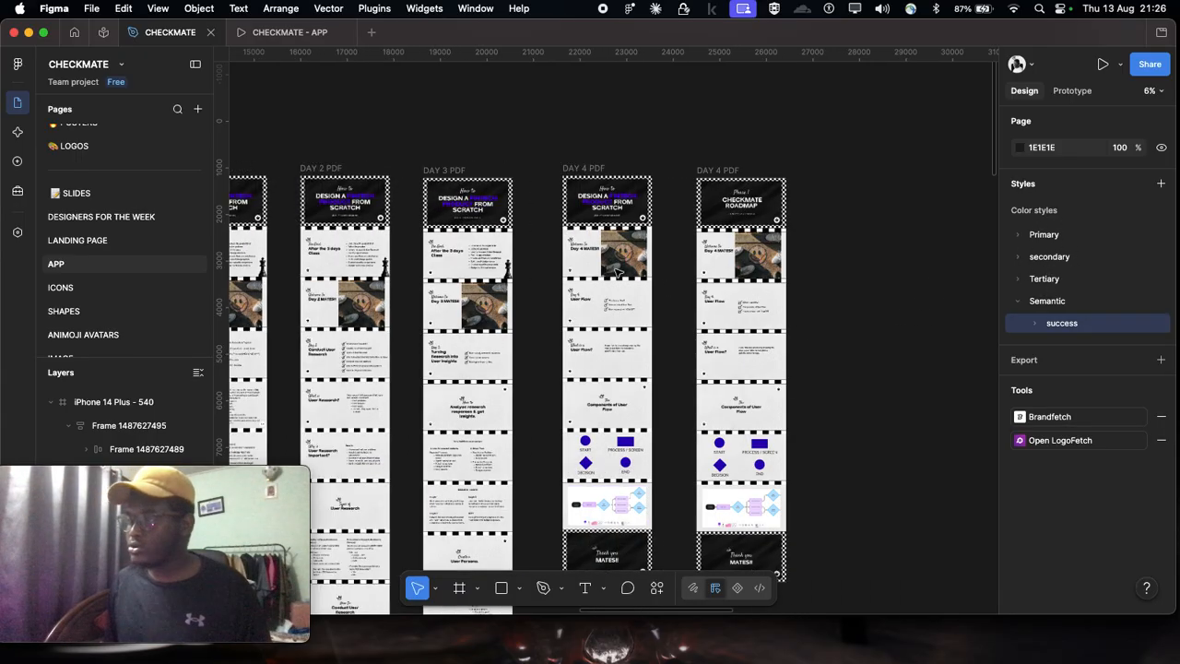
scroll(514, 247, left, 6)
scroll(593, 150, up, 8)
scroll(466, 117, up, 2)
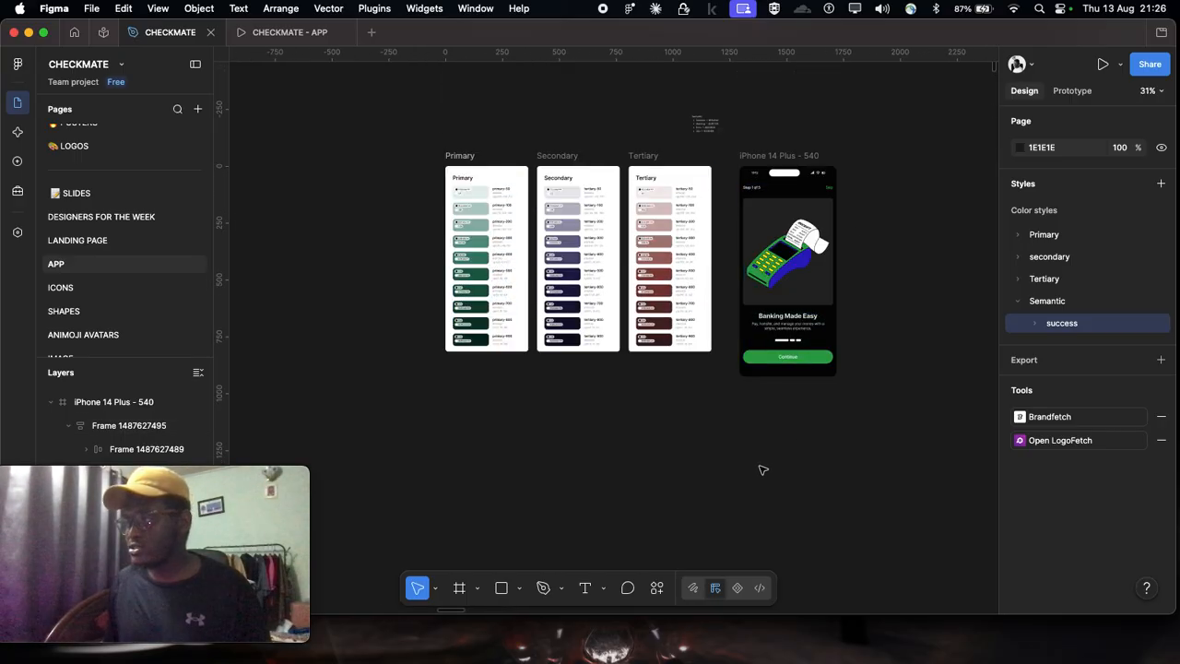
drag(400, 146, 731, 419)
scroll(646, 212, up, 10)
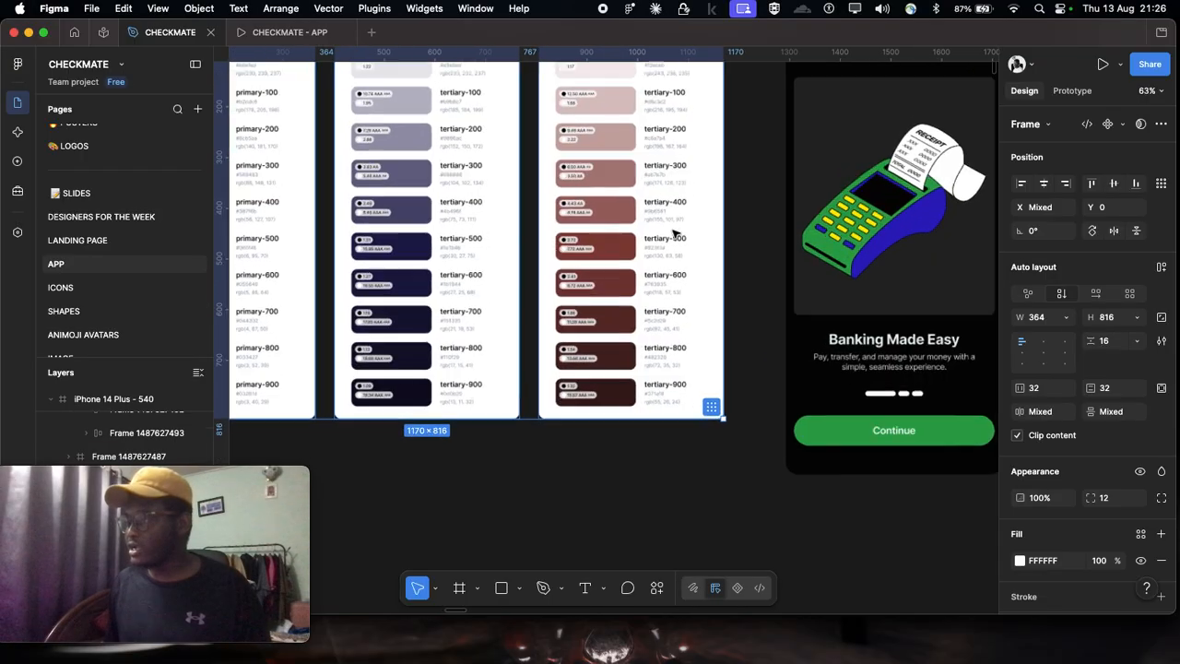
scroll(623, 192, up, 1)
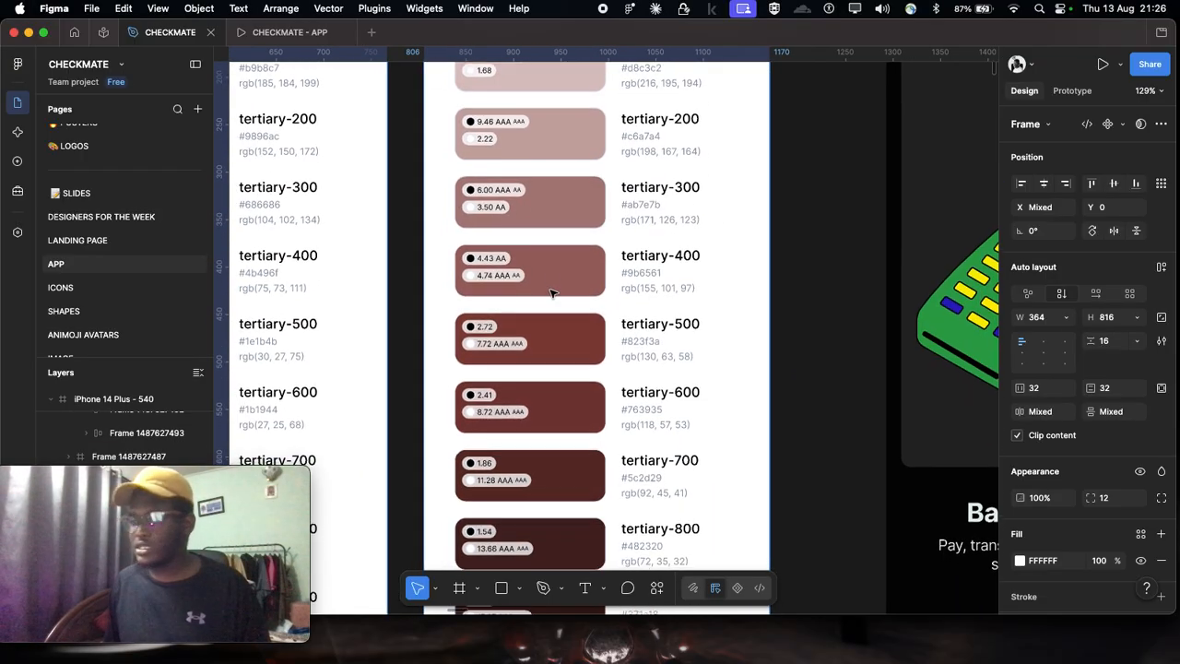
scroll(551, 278, down, 8)
click(269, 108)
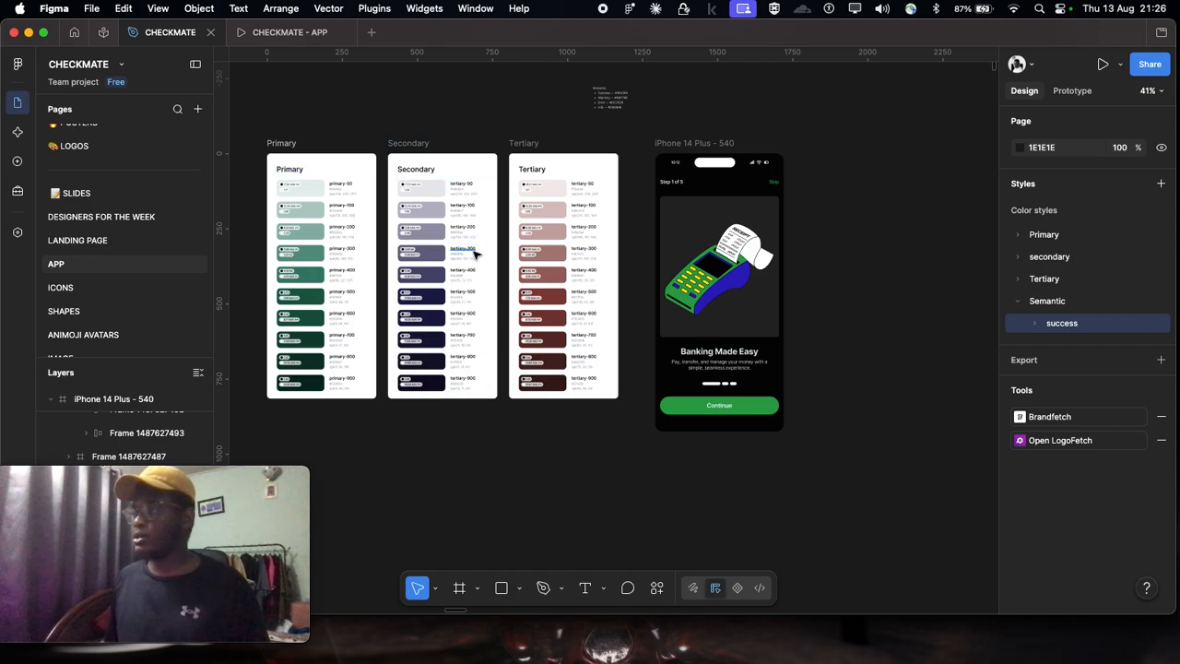
Step: Stack the green shade strip under the SwiftServe board at about X 56027, Y 2456, and the eucalyptus hex list below it at Y 2788
scroll(475, 255, down, 10)
scroll(478, 256, right, 5)
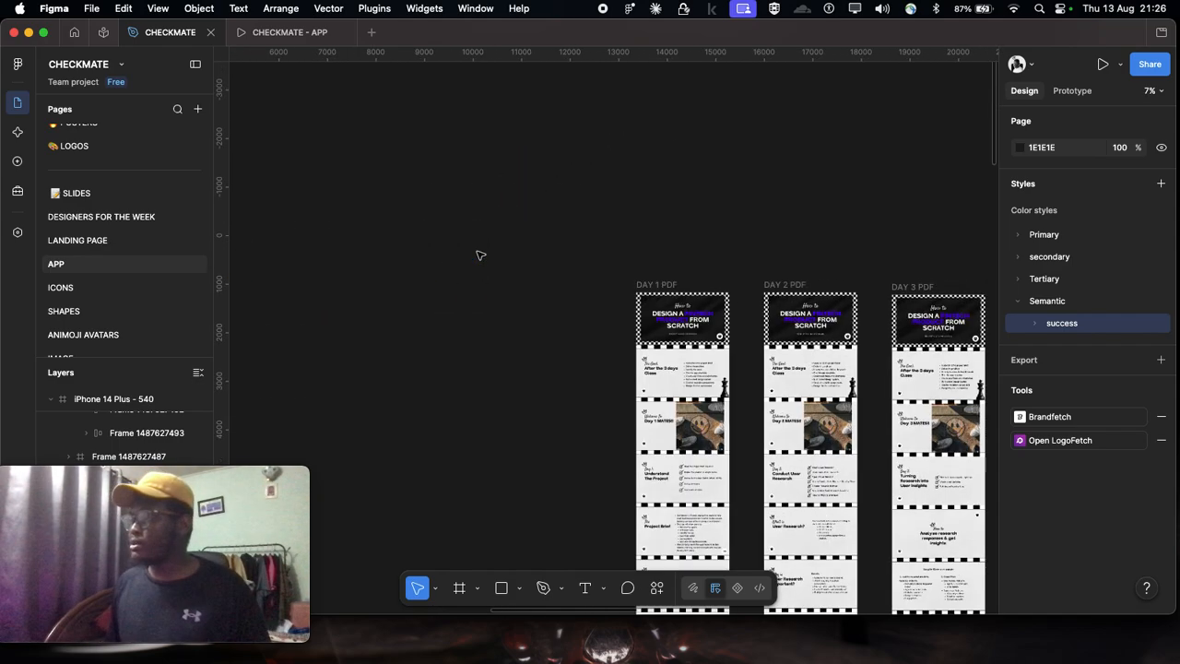
scroll(479, 255, right, 15)
scroll(477, 255, right, 10)
scroll(482, 256, down, 5)
scroll(658, 168, right, 3)
scroll(394, 191, up, 4)
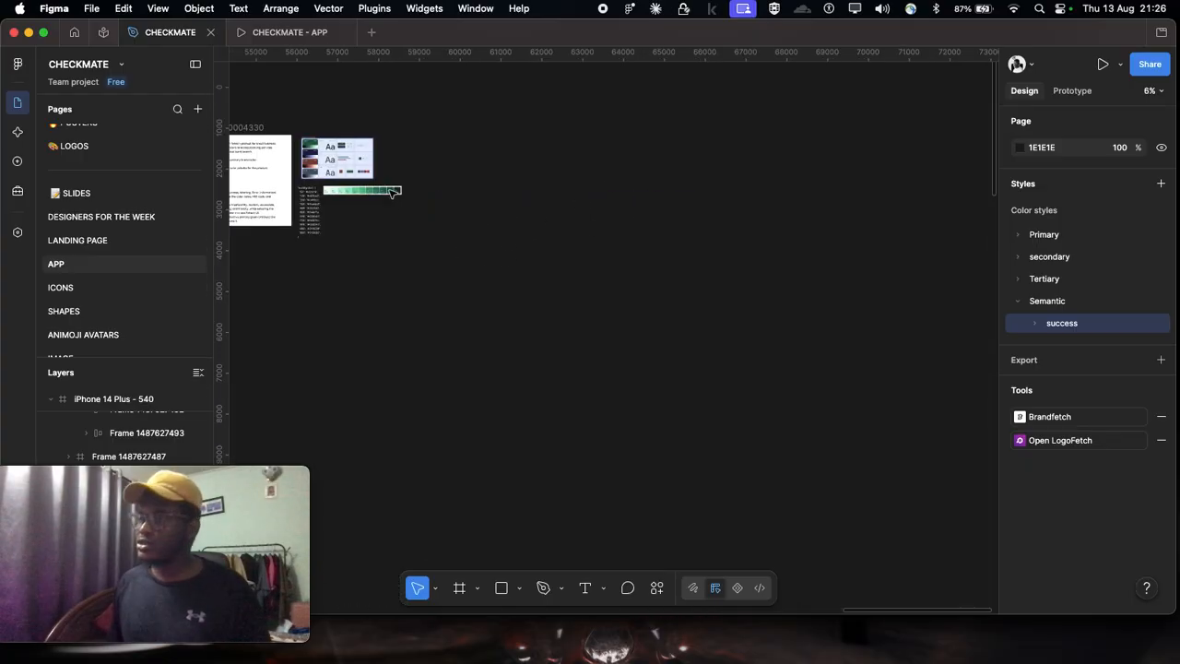
scroll(394, 191, up, 5)
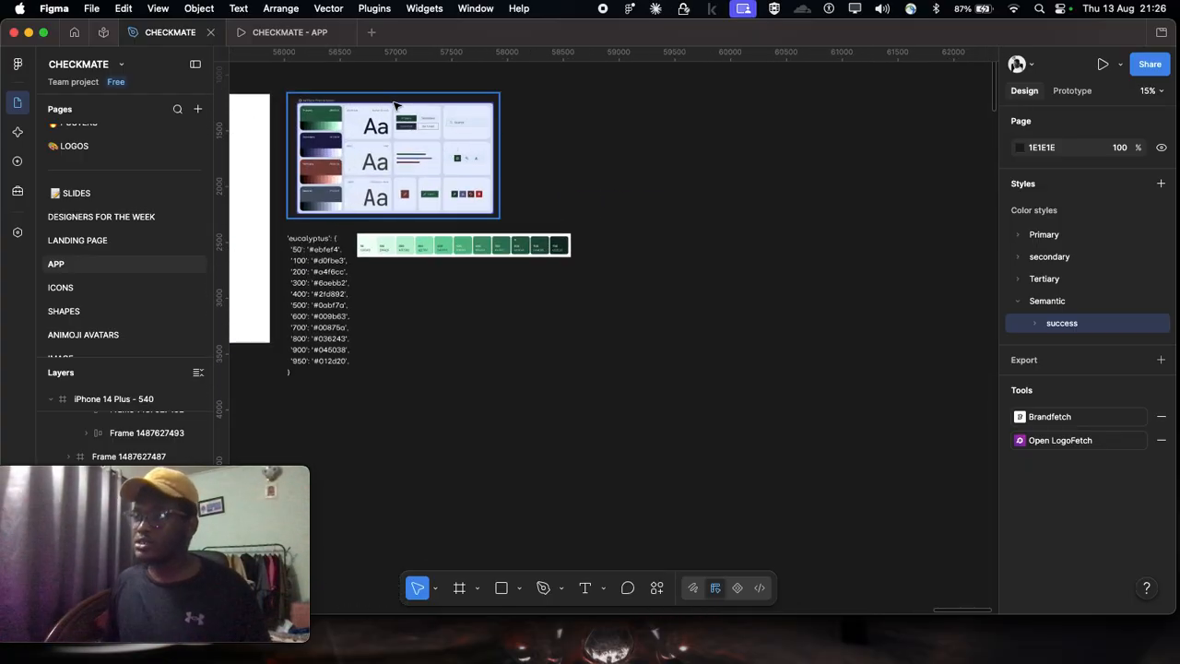
scroll(394, 105, left, 3)
scroll(463, 182, up, 1)
scroll(461, 182, up, 1)
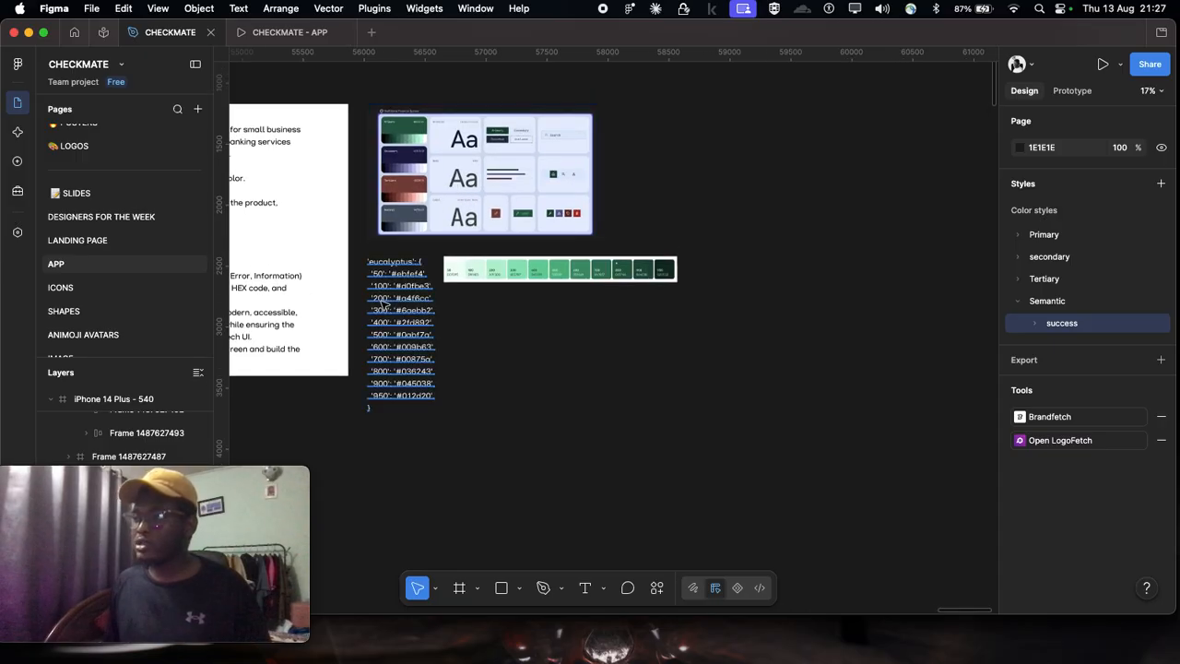
click(387, 310)
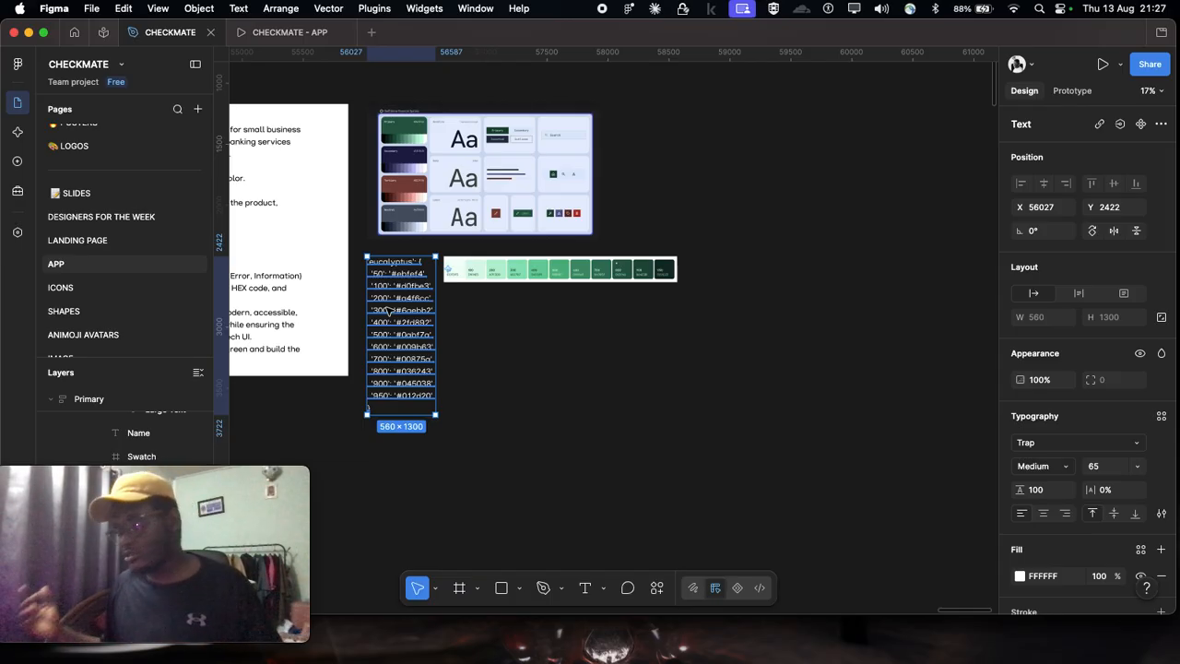
drag(389, 311, 405, 362)
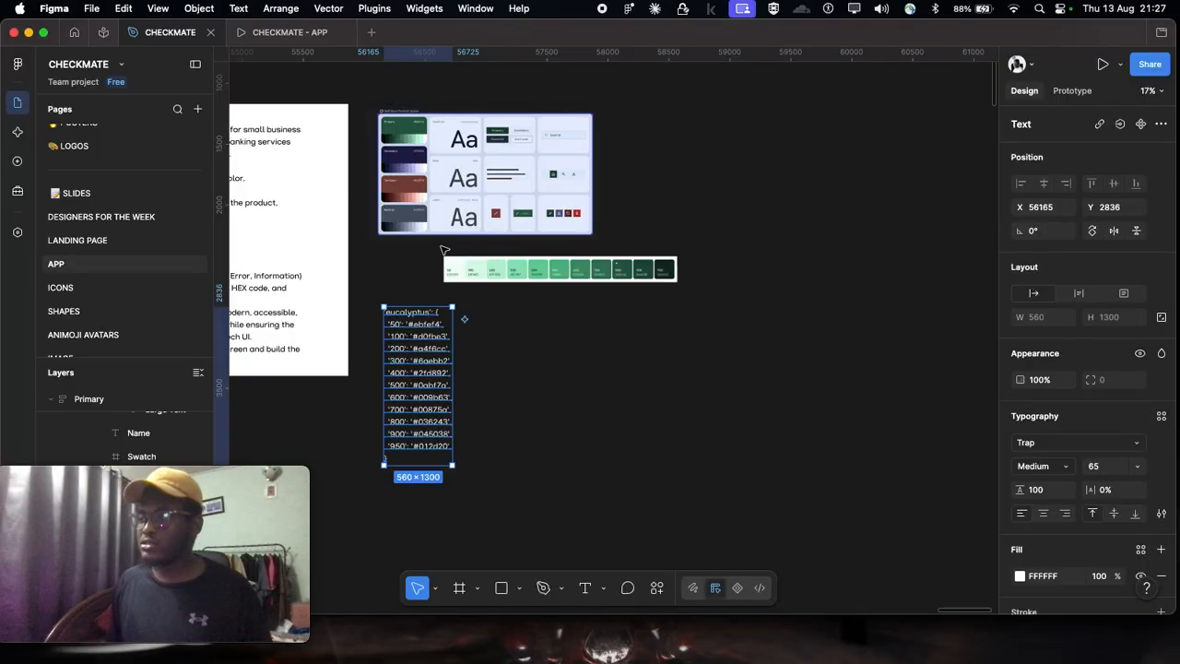
drag(475, 276, 398, 279)
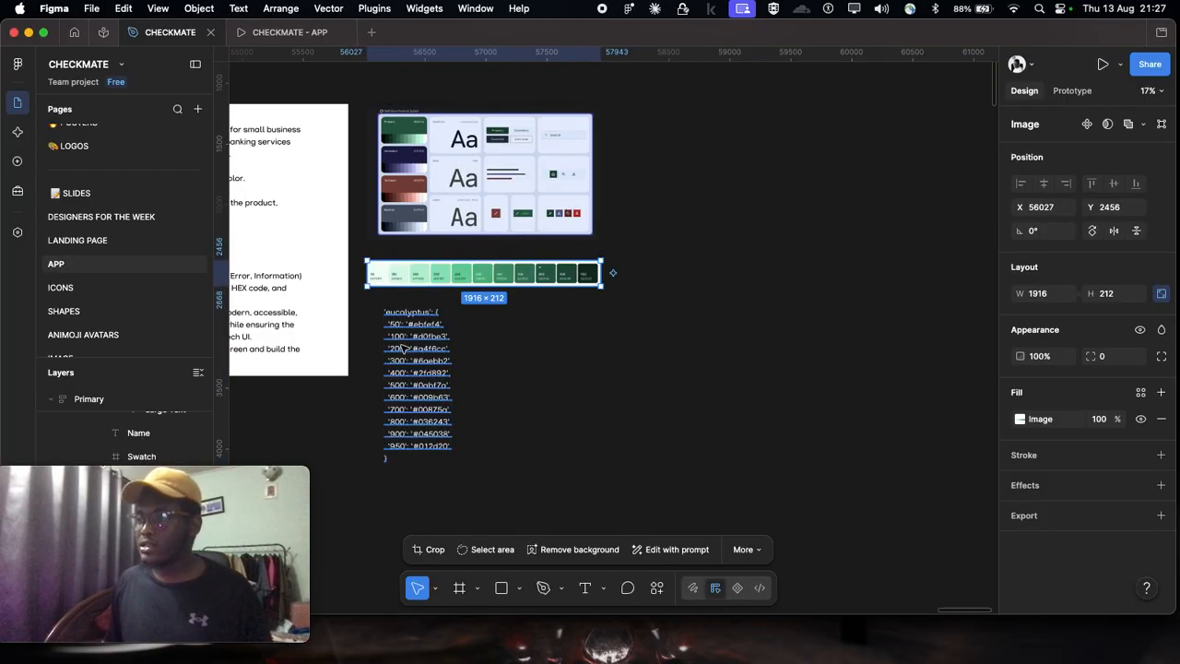
click(397, 351)
Step: Clear the selection and check the primary-50 to primary-900 shades inside the Primary color style group, leaving the group collapsed
scroll(664, 298, left, 5)
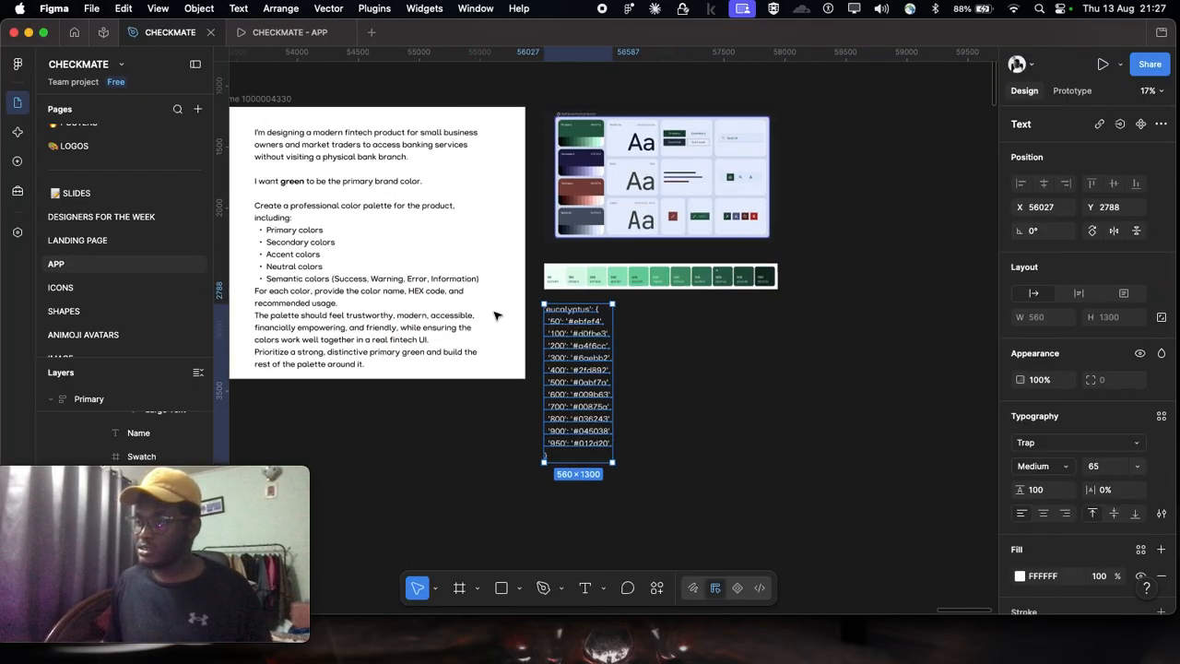
scroll(664, 298, left, 8)
scroll(663, 298, down, 3)
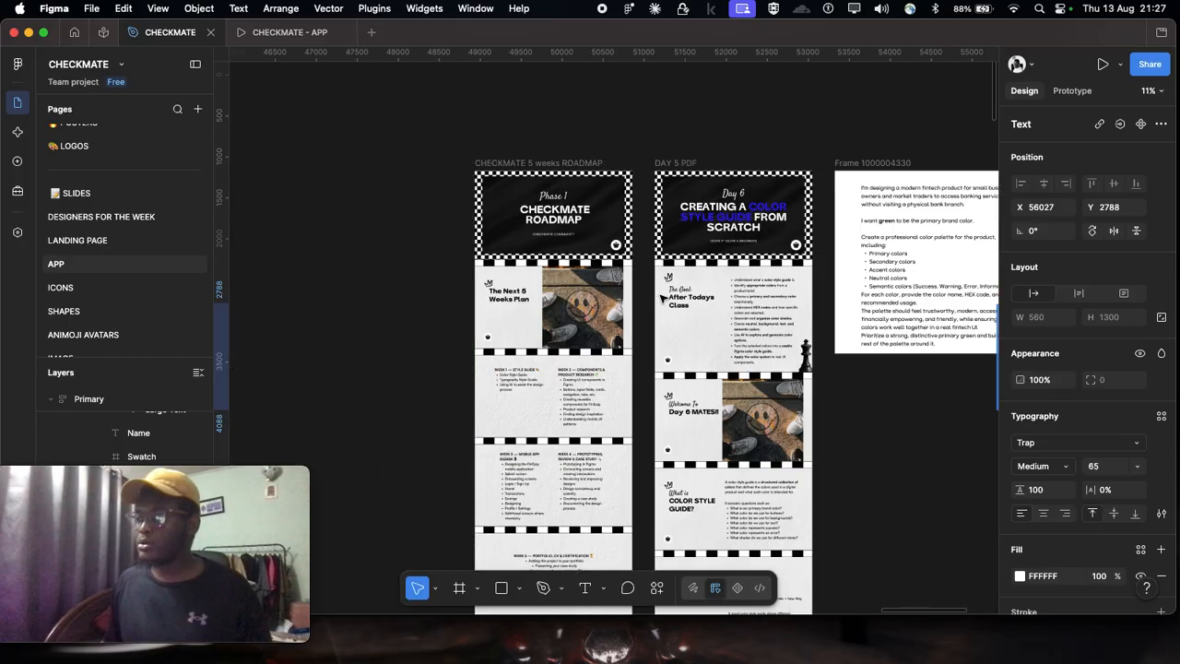
scroll(662, 298, left, 3)
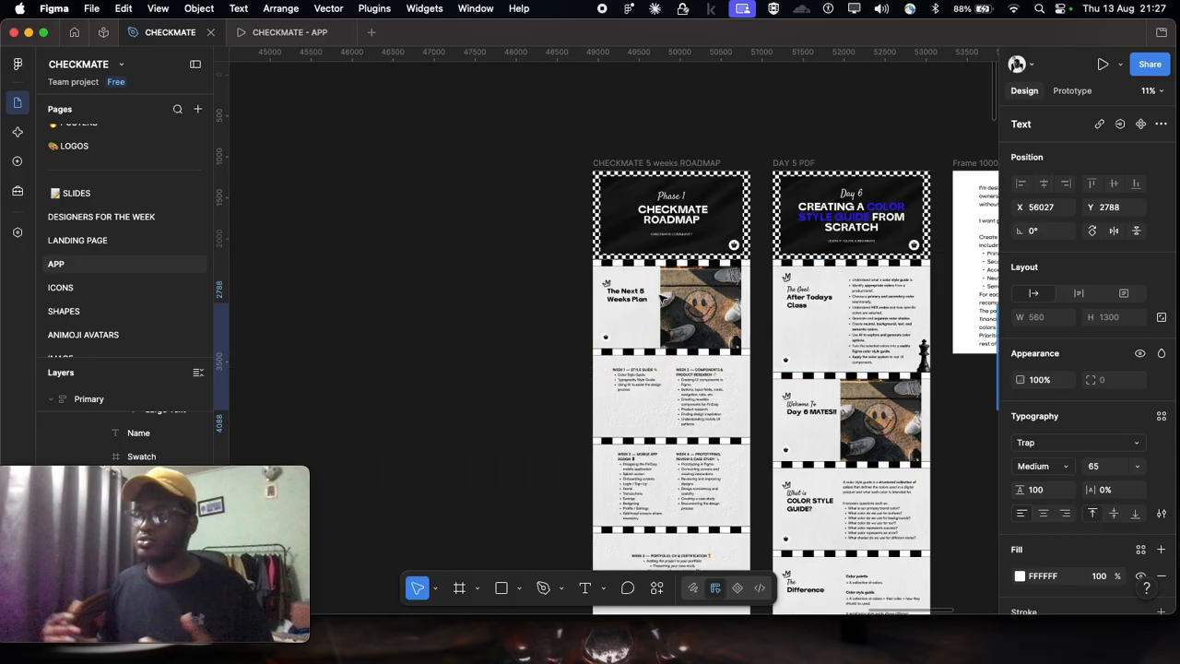
scroll(477, 210, down, 5)
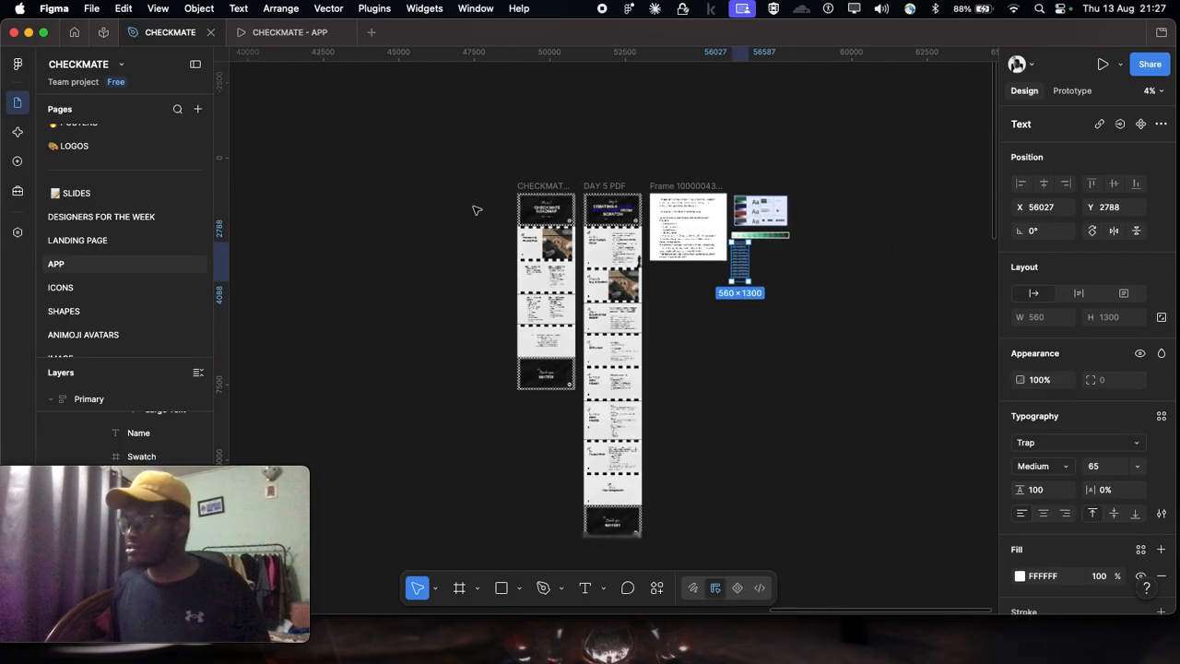
scroll(477, 210, left, 8)
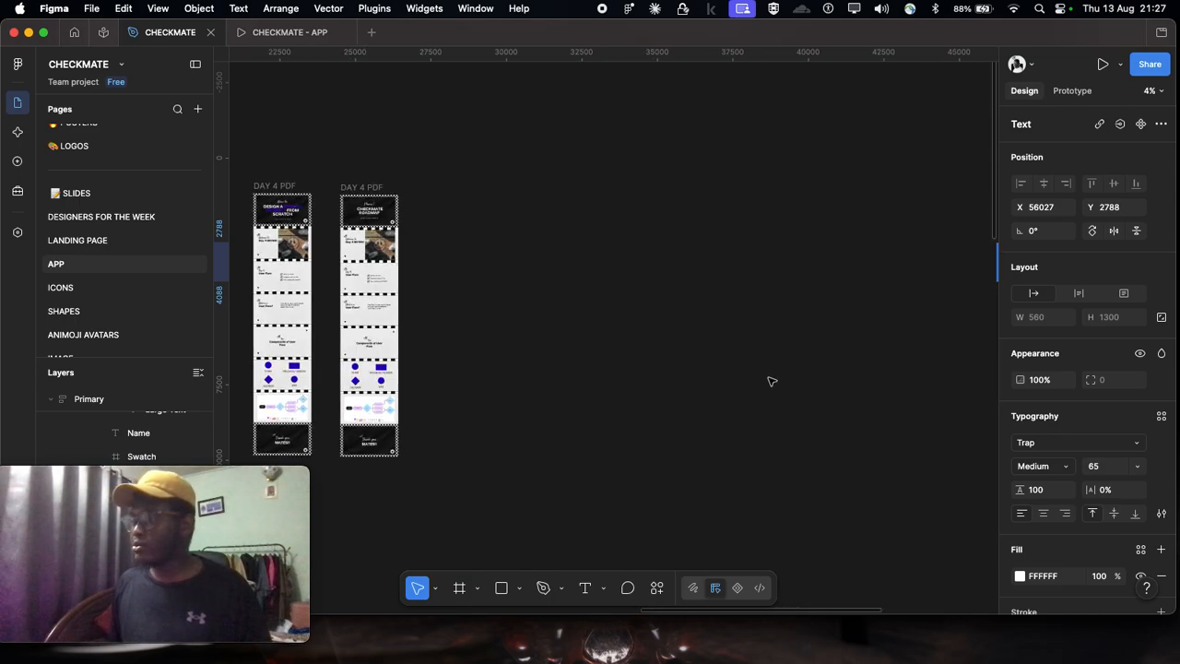
click(991, 326)
scroll(990, 329, down, 2)
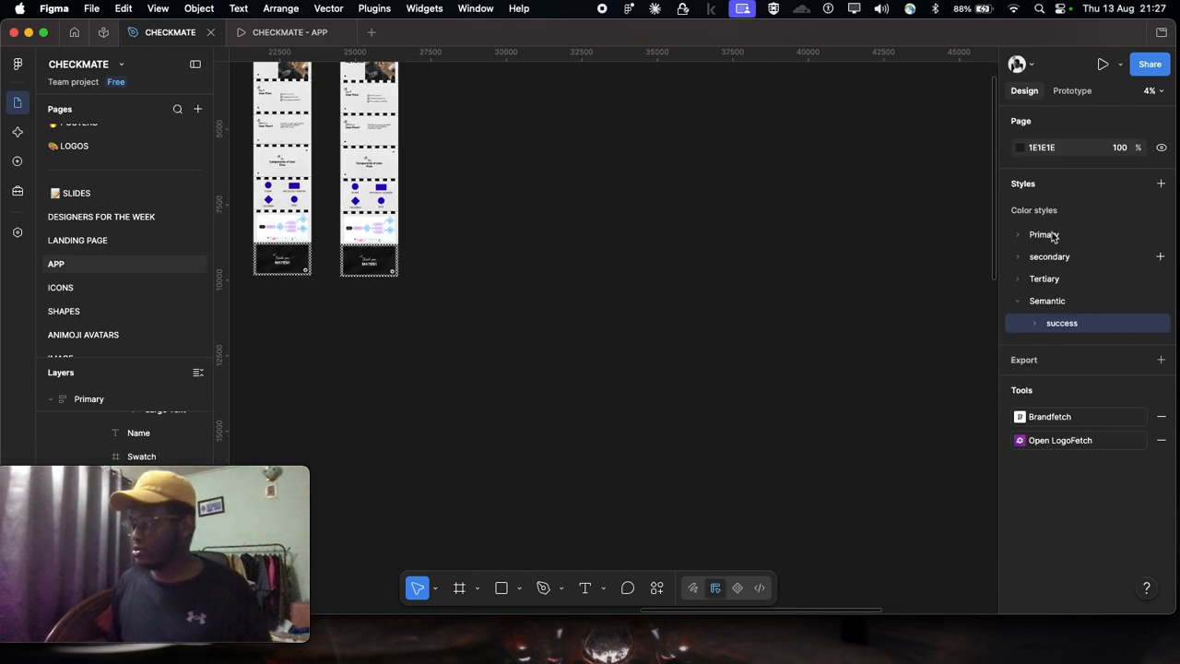
click(1015, 236)
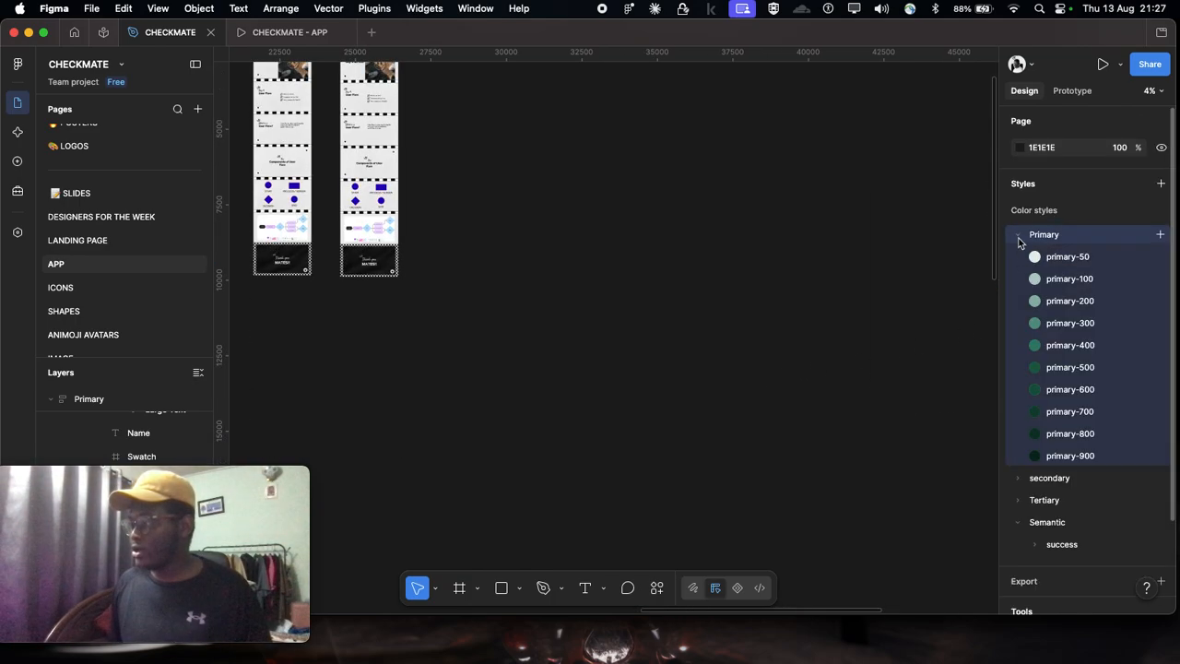
click(1018, 235)
scroll(438, 277, up, 3)
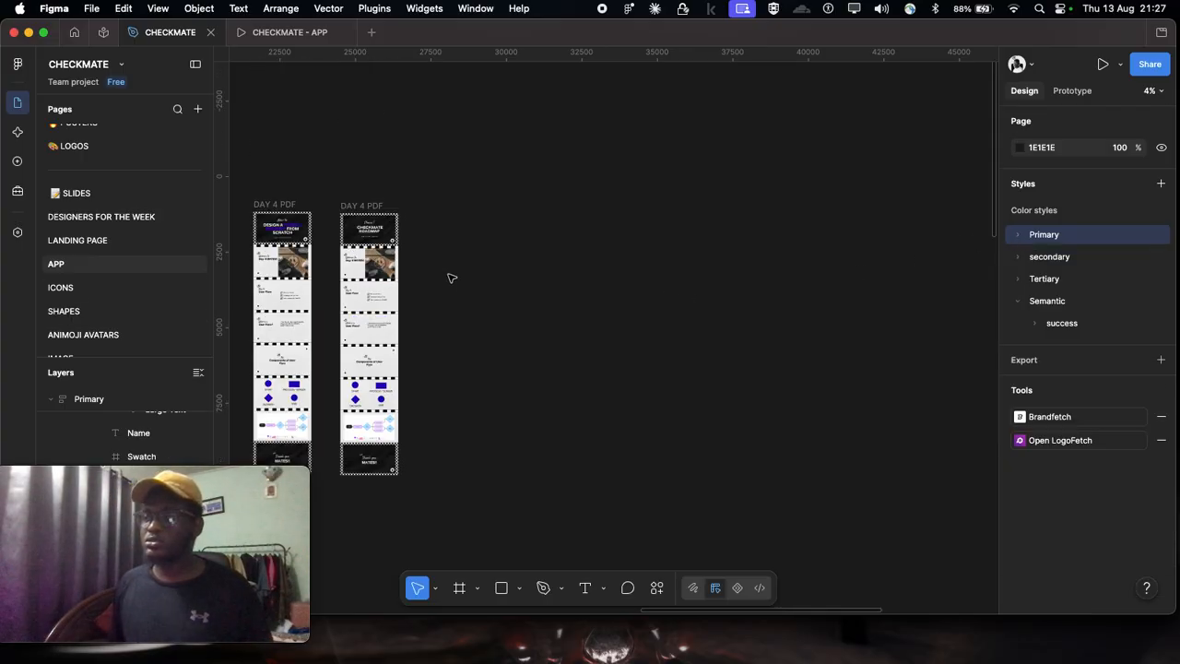
Step: Review the three palette cards, the semantic color note and the onboarding screen together as one selected set
scroll(443, 275, left, 6)
ctrl+scroll(448, 272, down, 3)
scroll(579, 237, left, 6)
drag(585, 239, 588, 290)
ctrl+scroll(555, 262, up, 5)
ctrl+scroll(437, 218, up, 1)
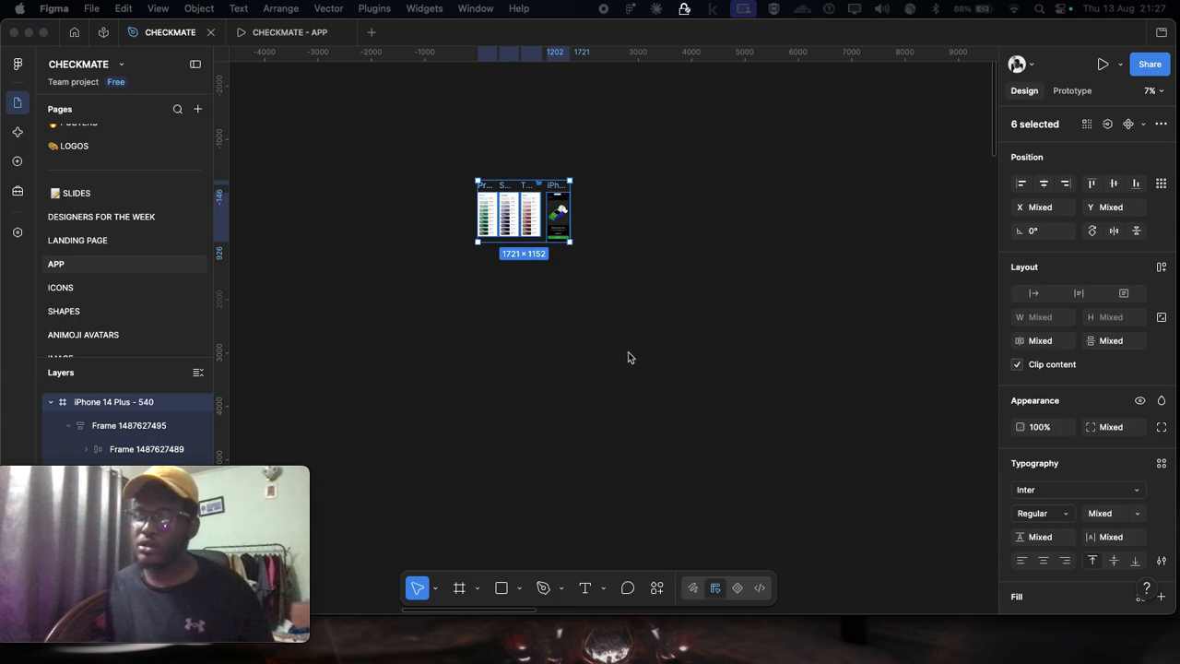
scroll(624, 354, up, 3)
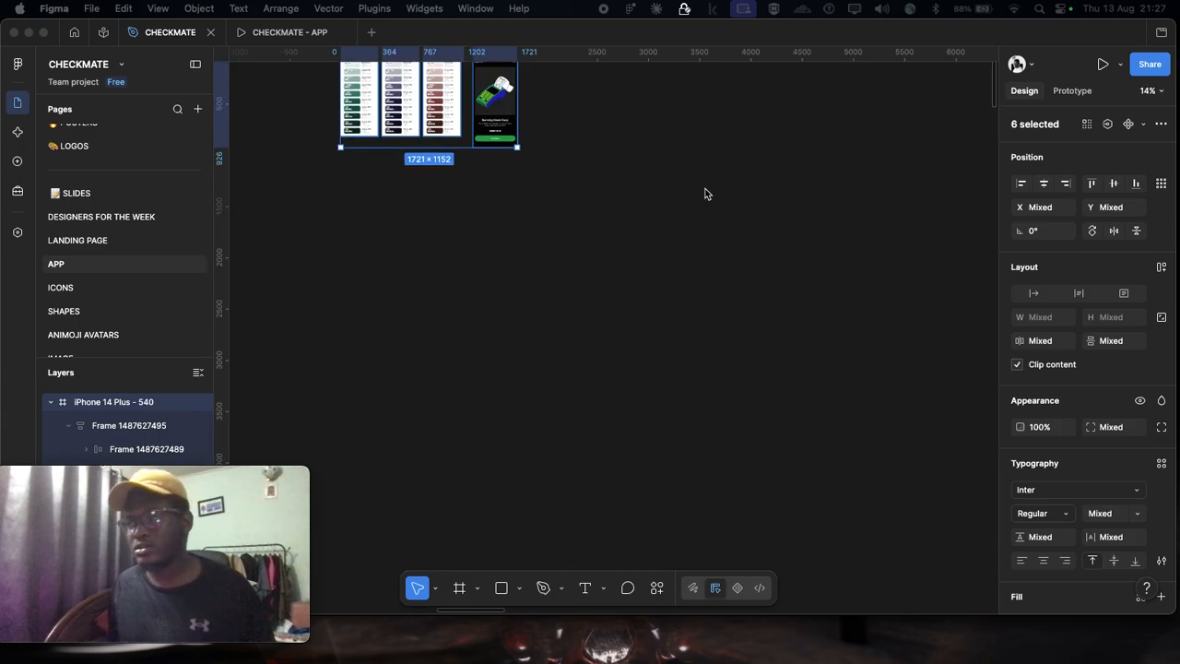
scroll(664, 221, up, 3)
scroll(488, 277, left, 2)
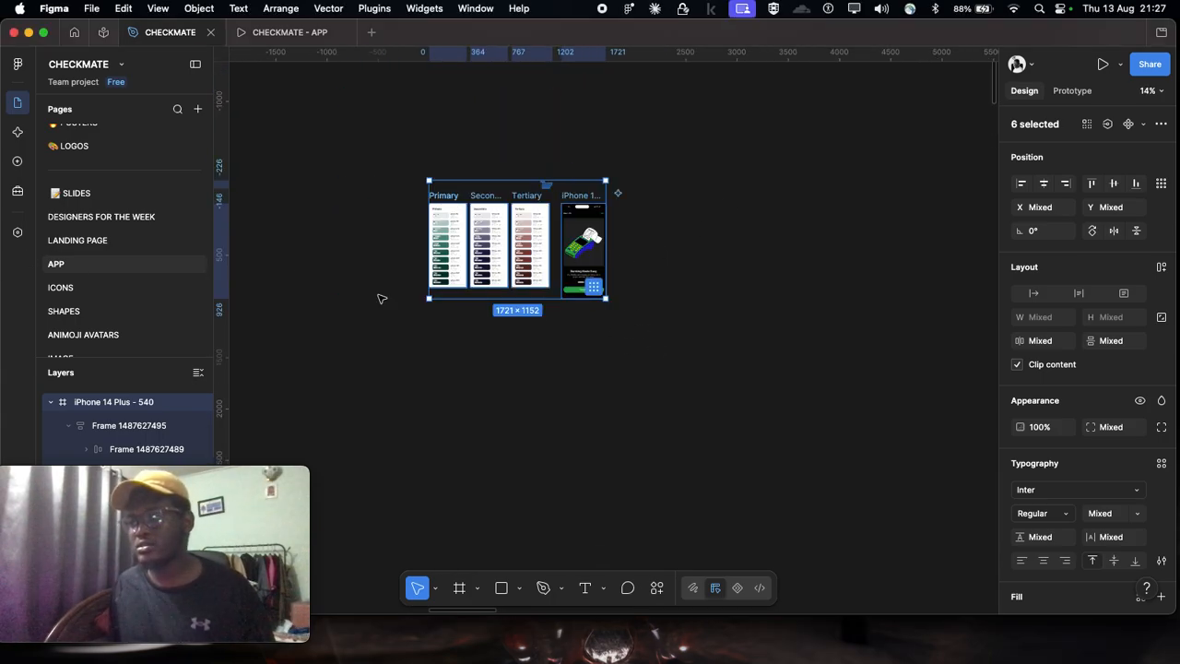
click(424, 269)
scroll(425, 269, up, 2)
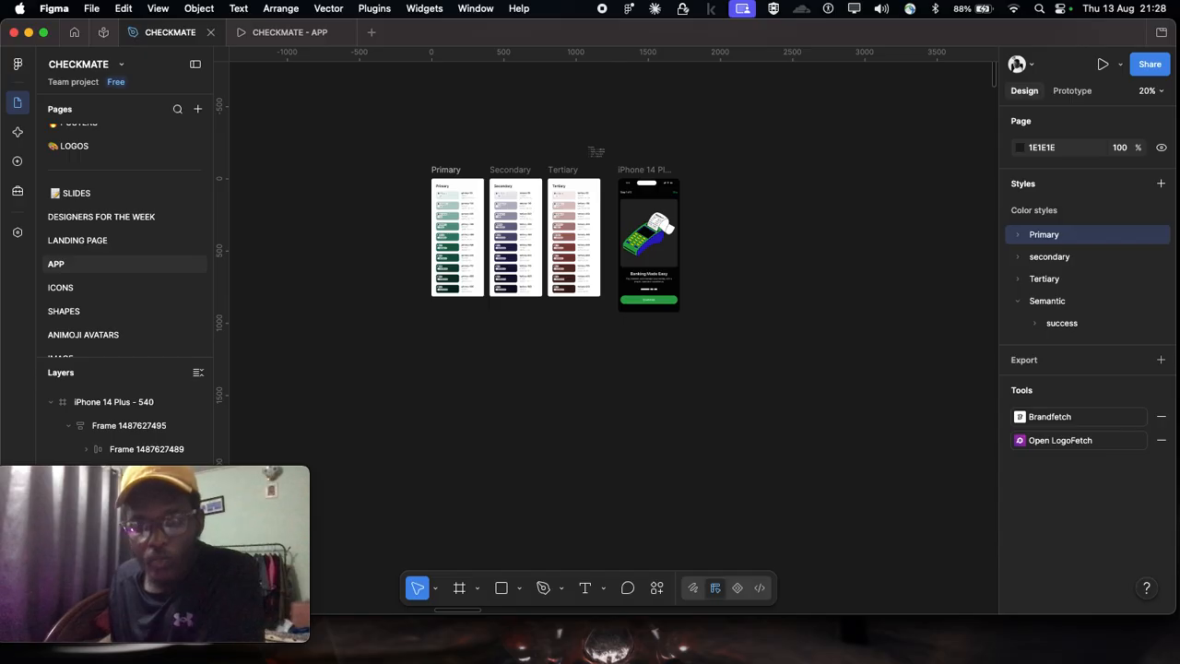
click(177, 481)
drag(177, 481, 162, 539)
scroll(379, 446, down, 1)
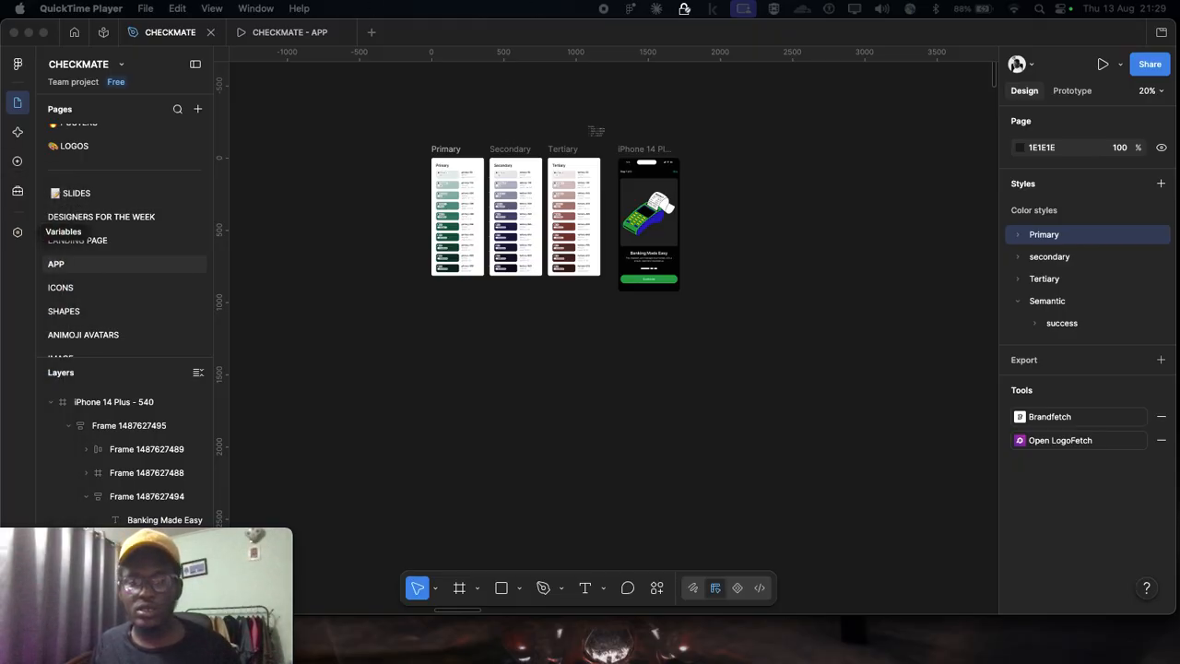
Step: Switch to Google Chrome to consult the Semantic color list in the ChatGPT "Semantic Colors for Fintech" conversation
scroll(662, 327, up, 3)
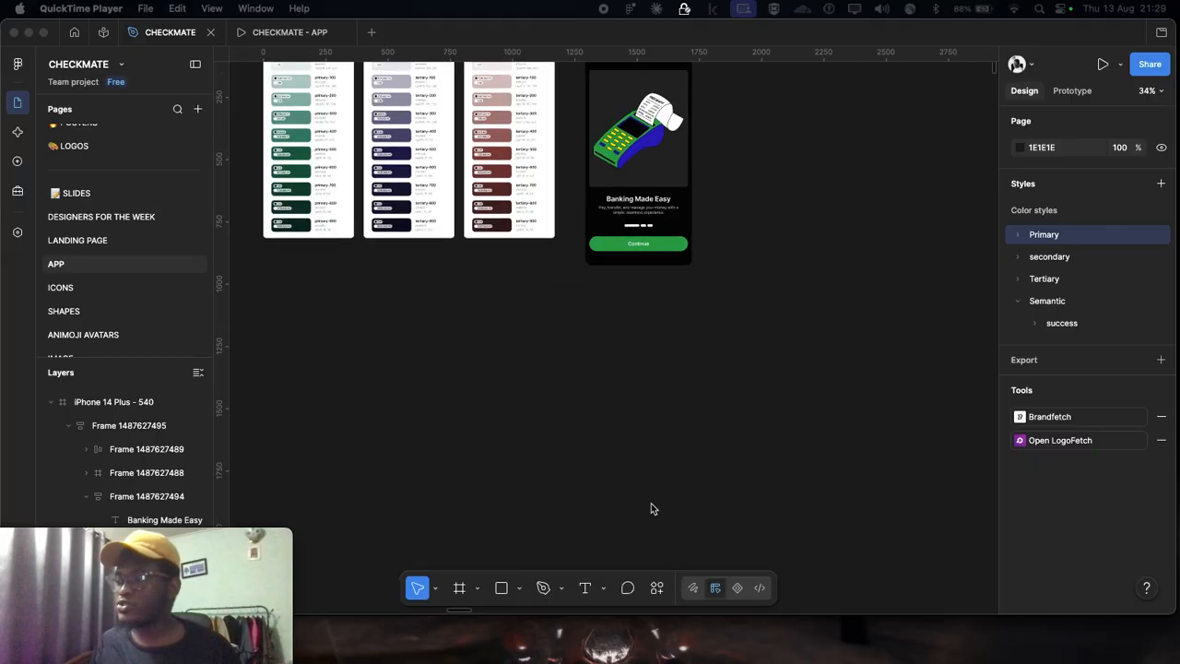
click(736, 637)
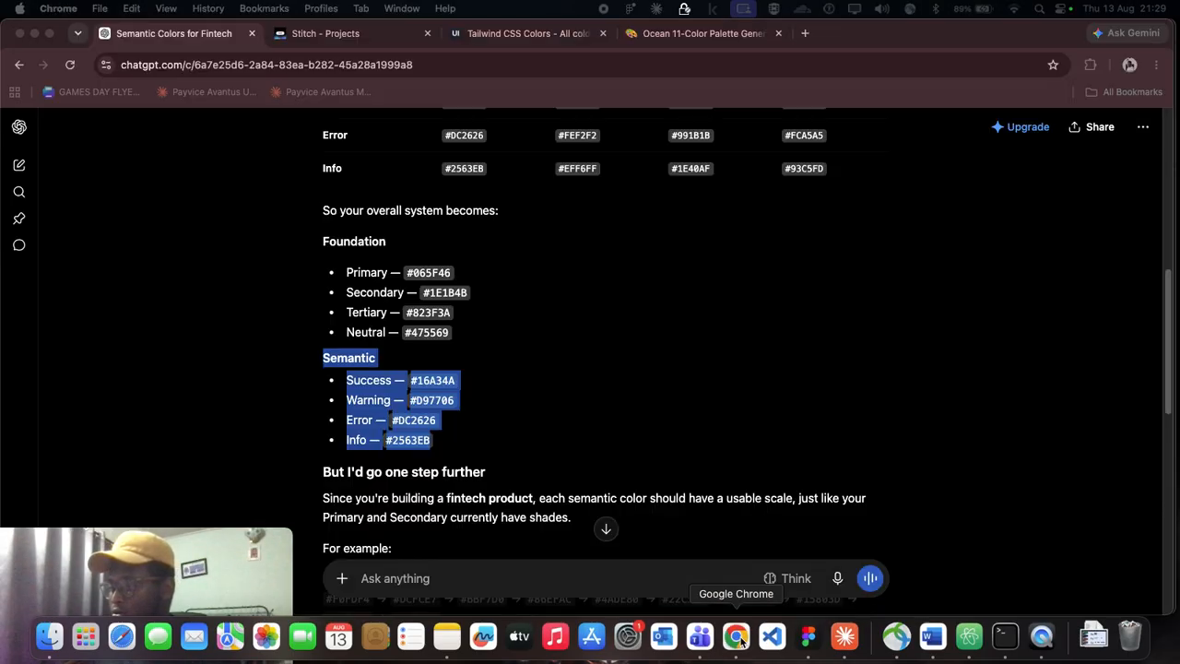
Step: Dictate and send ChatGPT a request to list primary, secondary, tertiary, accent, semantic and all other colors and explain exactly when to use them
scroll(516, 423, down, 10)
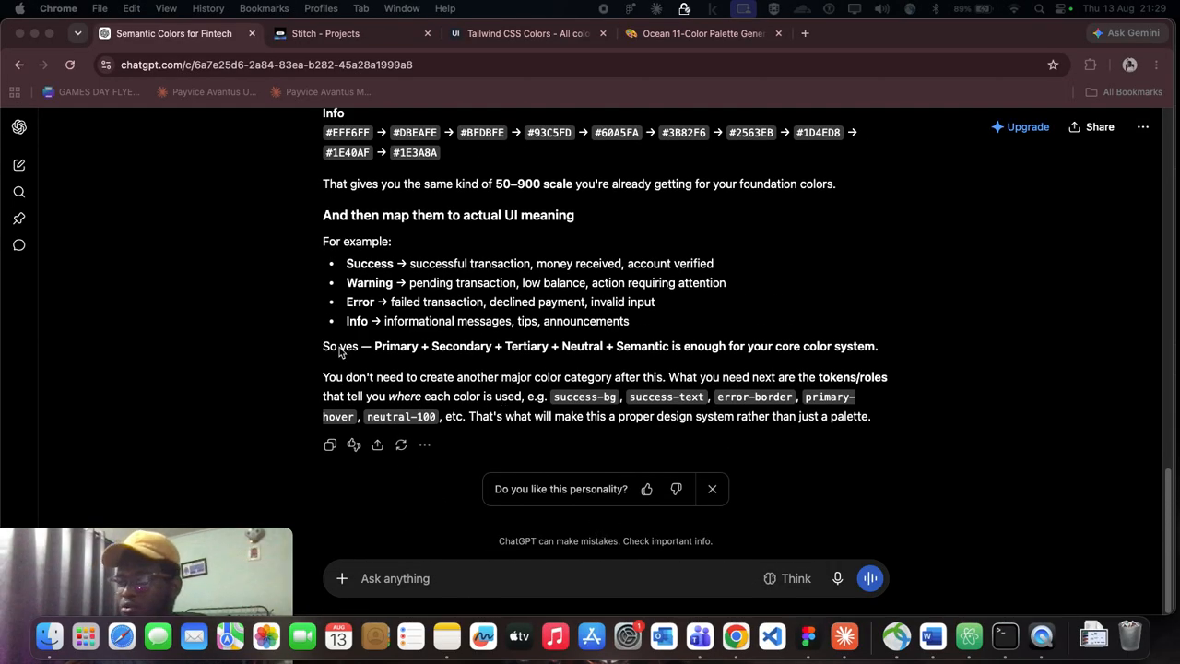
click(410, 578)
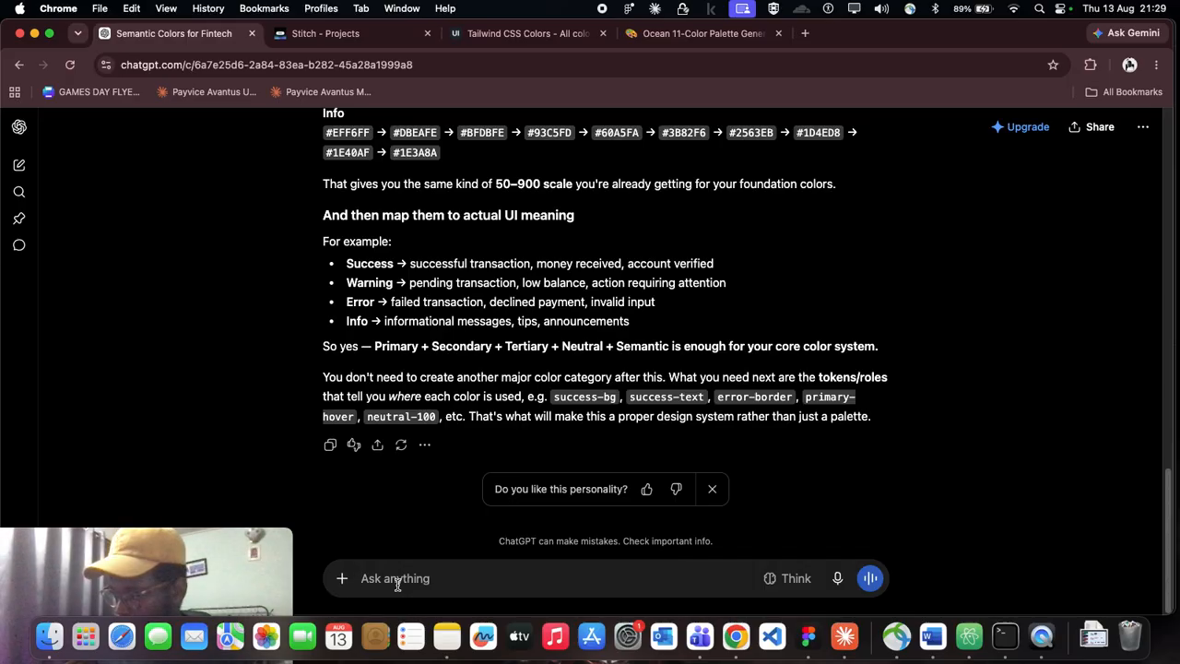
click(840, 580)
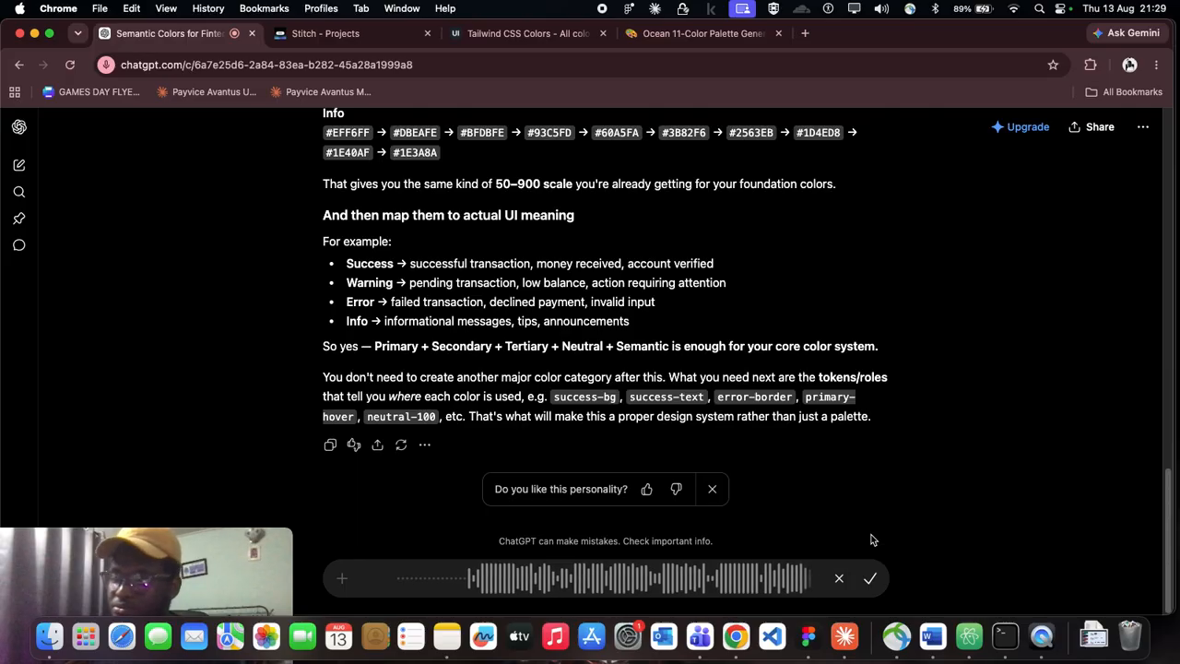
click(870, 579)
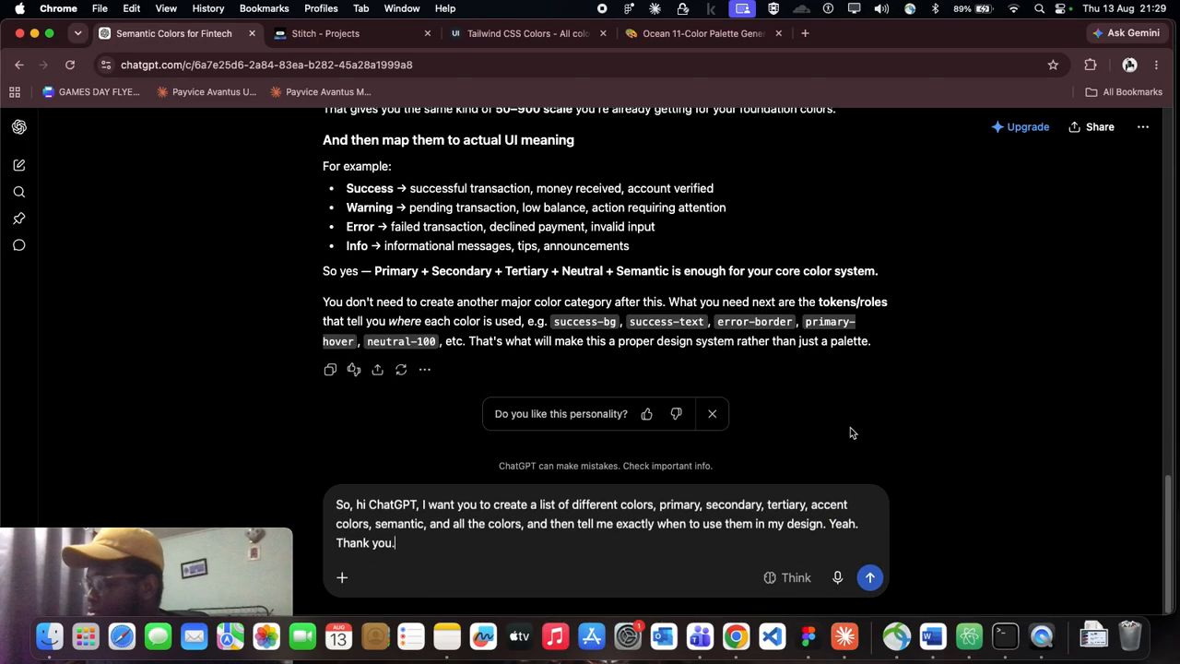
click(869, 577)
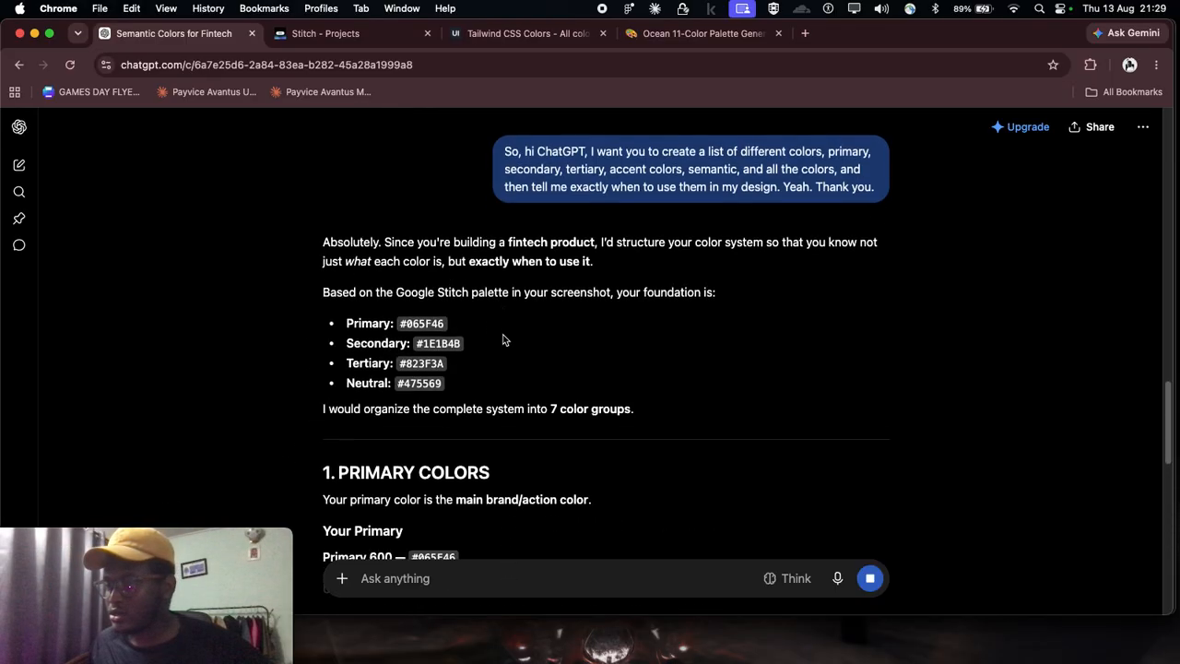
Step: Look over the reply's foundation palette and the start of its Primary Colors section
scroll(500, 340, down, 5)
scroll(500, 340, down, 3)
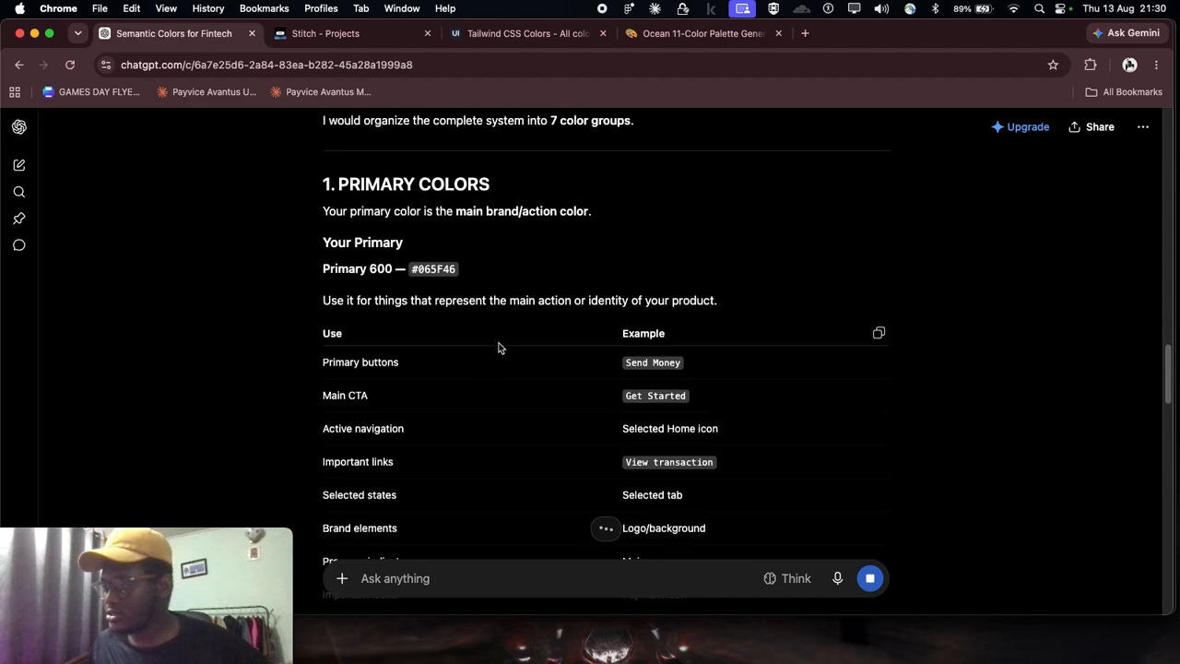
scroll(375, 205, down, 1)
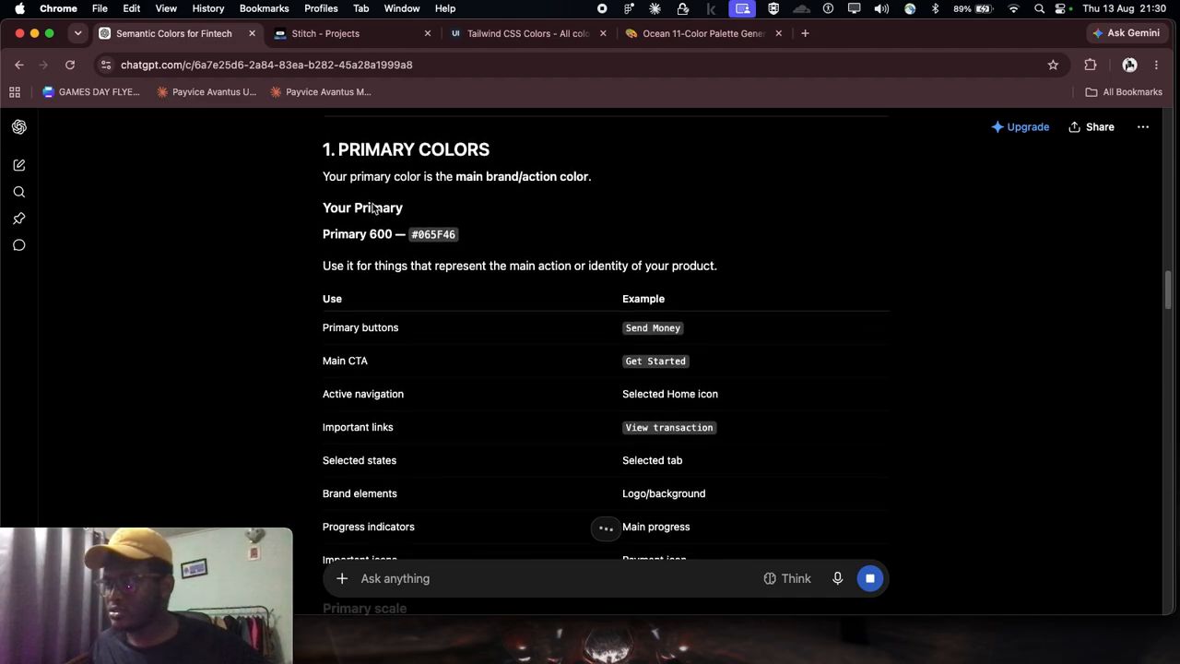
click(133, 535)
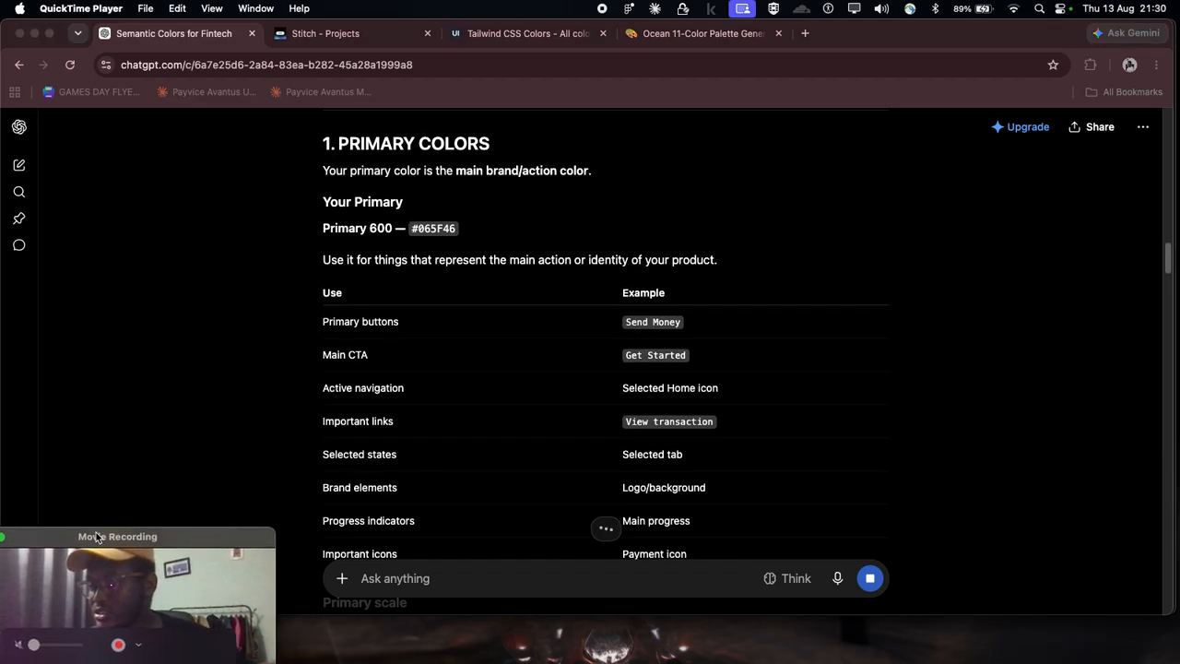
scroll(519, 295, down, 2)
click(704, 621)
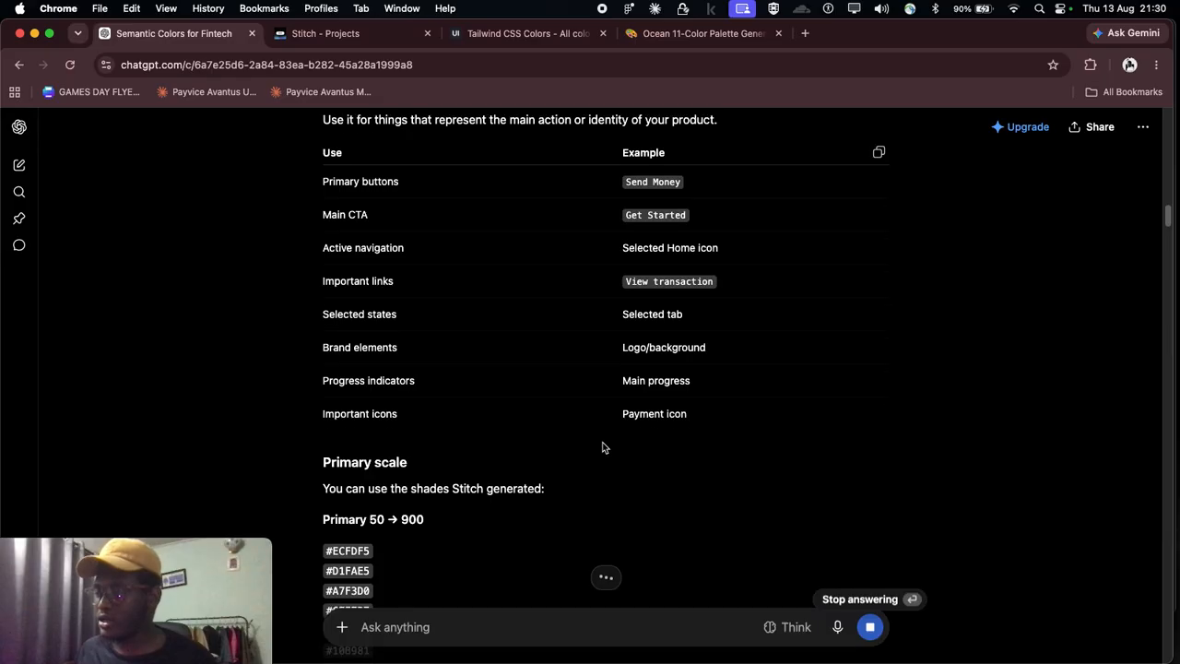
scroll(602, 447, up, 5)
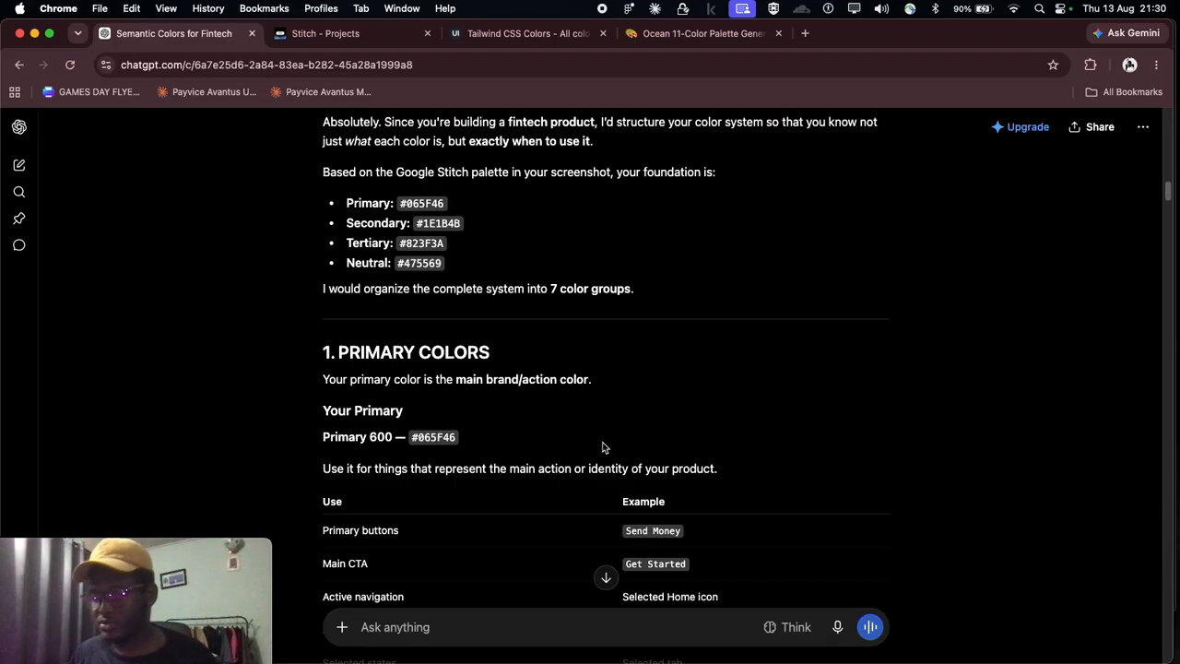
scroll(579, 419, down, 1)
scroll(579, 420, down, 4)
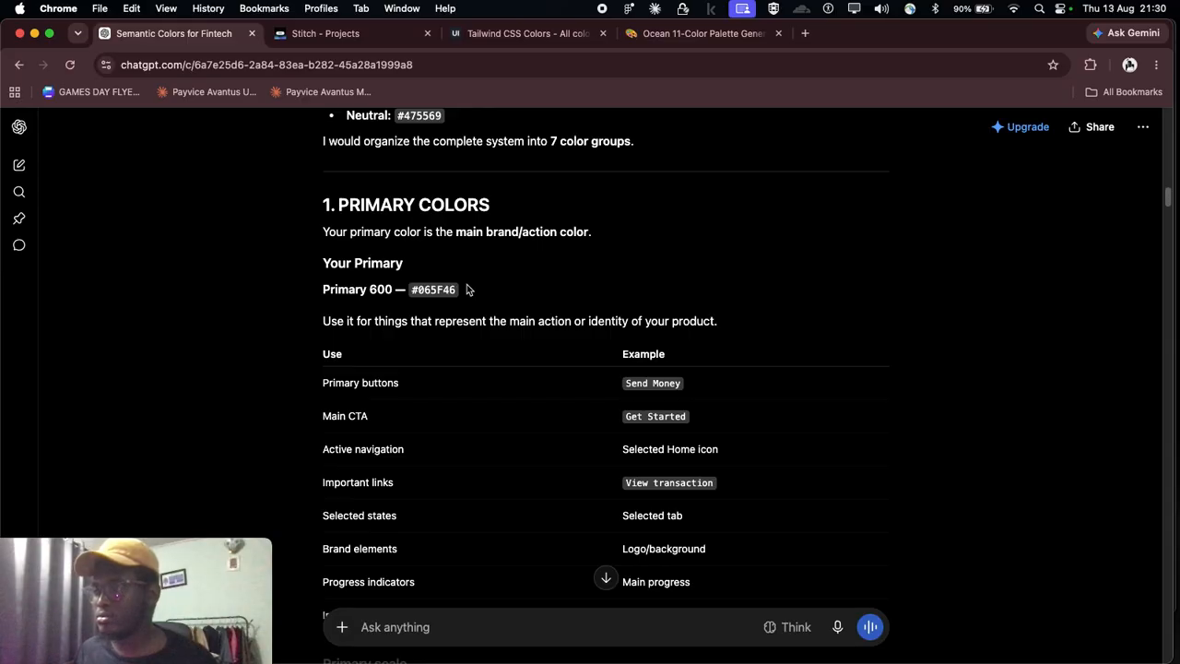
scroll(388, 256, down, 1)
scroll(362, 189, down, 1)
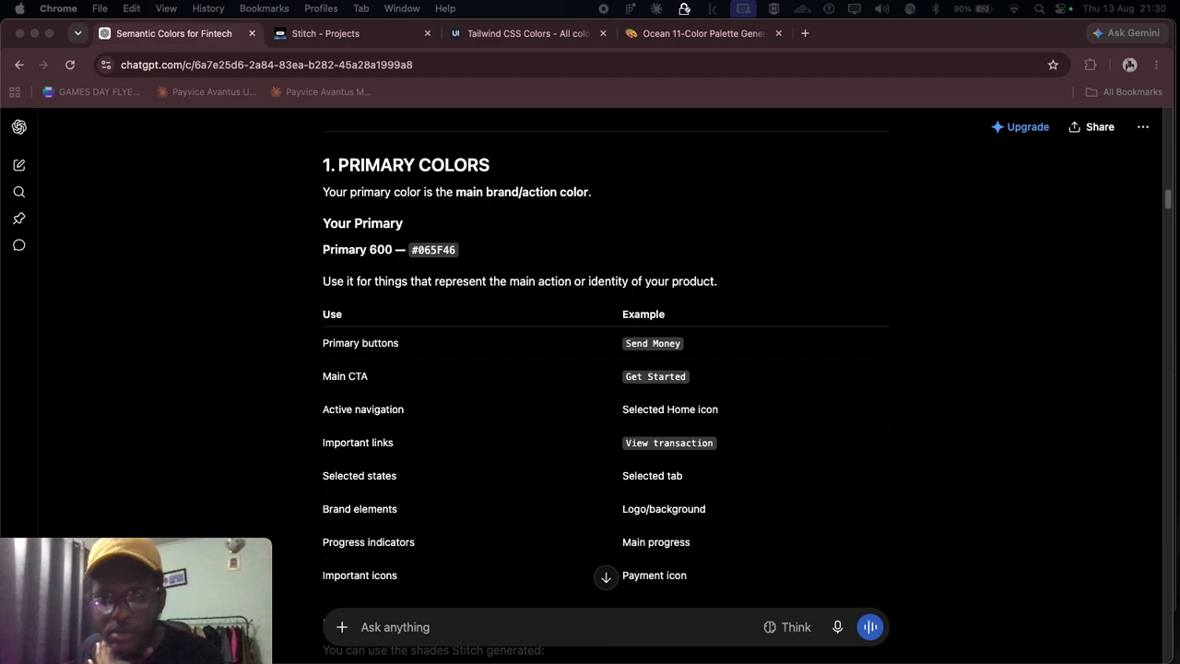
scroll(465, 387, down, 1)
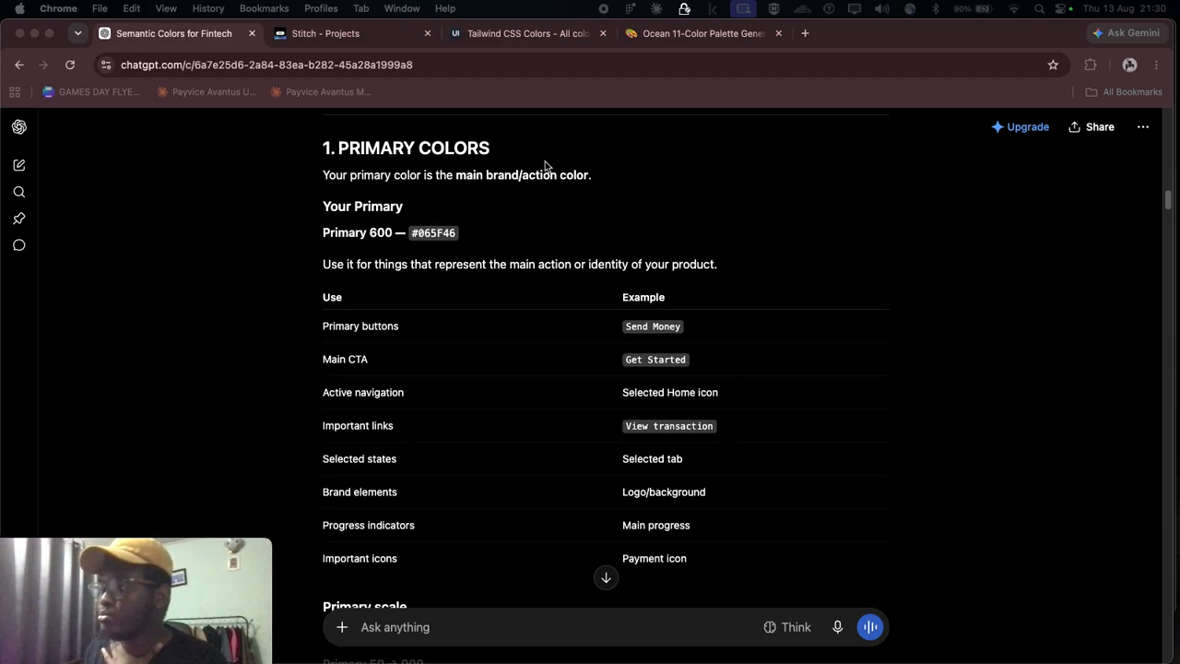
Step: Read the Primary Colors role and its use and example table, highlighting "brand/action", the usage sentence and the "Send Money" example
click(488, 175)
drag(486, 175, 551, 185)
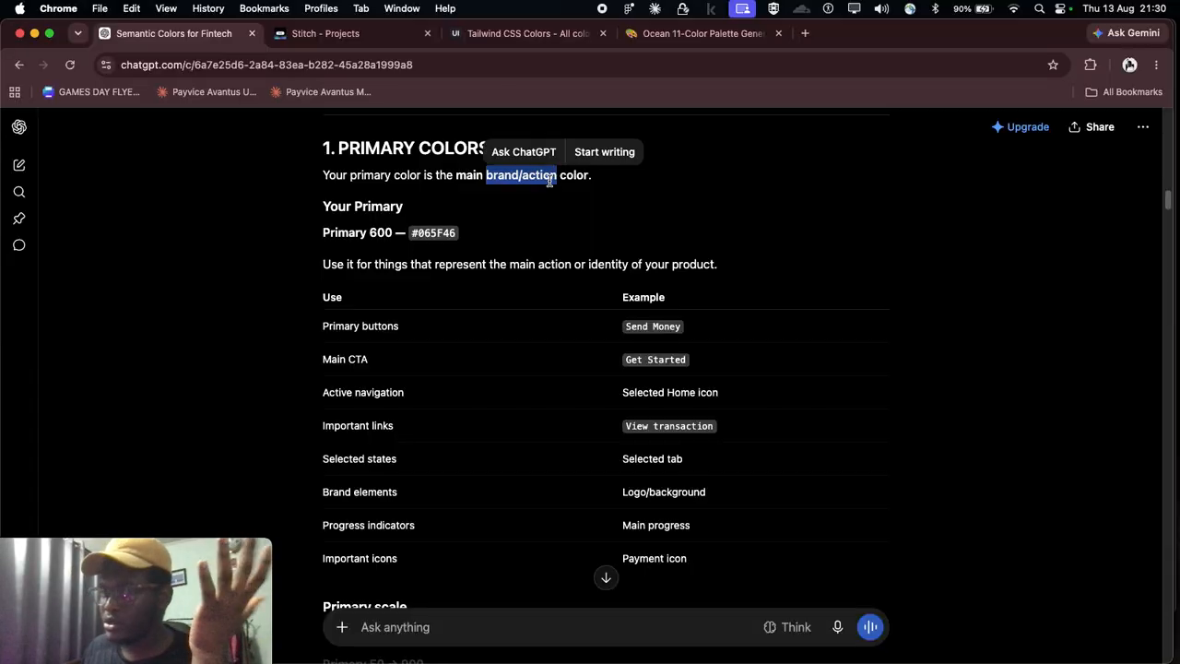
scroll(351, 254, down, 1)
drag(323, 261, 752, 261)
scroll(654, 259, down, 2)
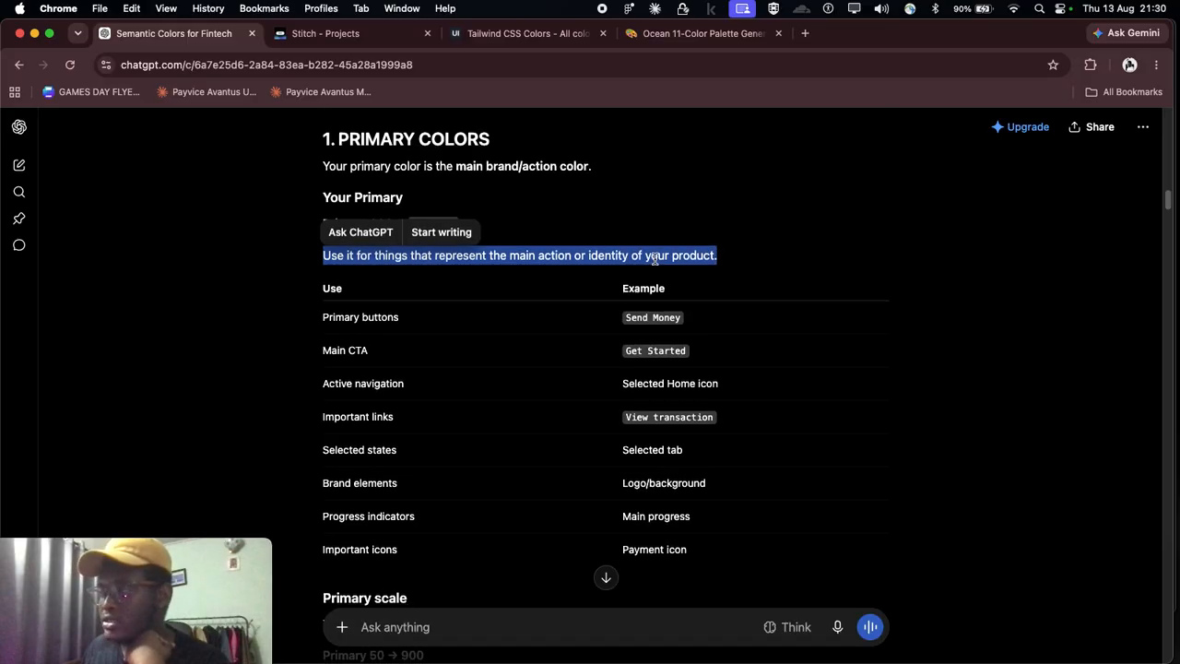
click(674, 278)
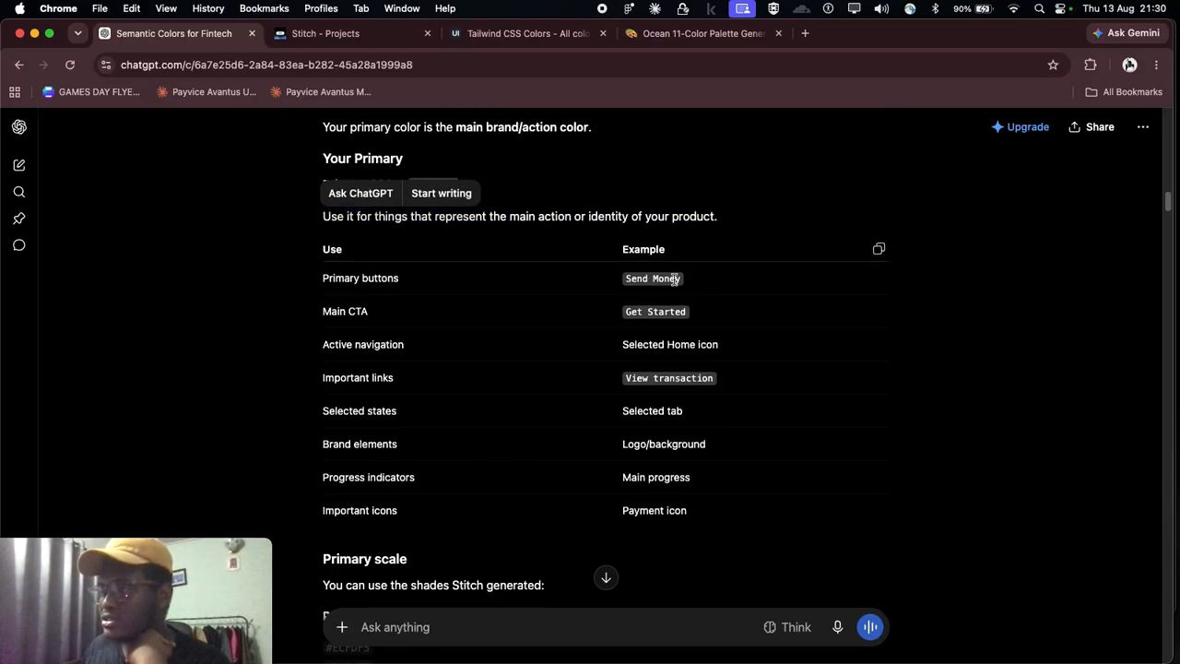
drag(713, 281, 603, 276)
click(698, 287)
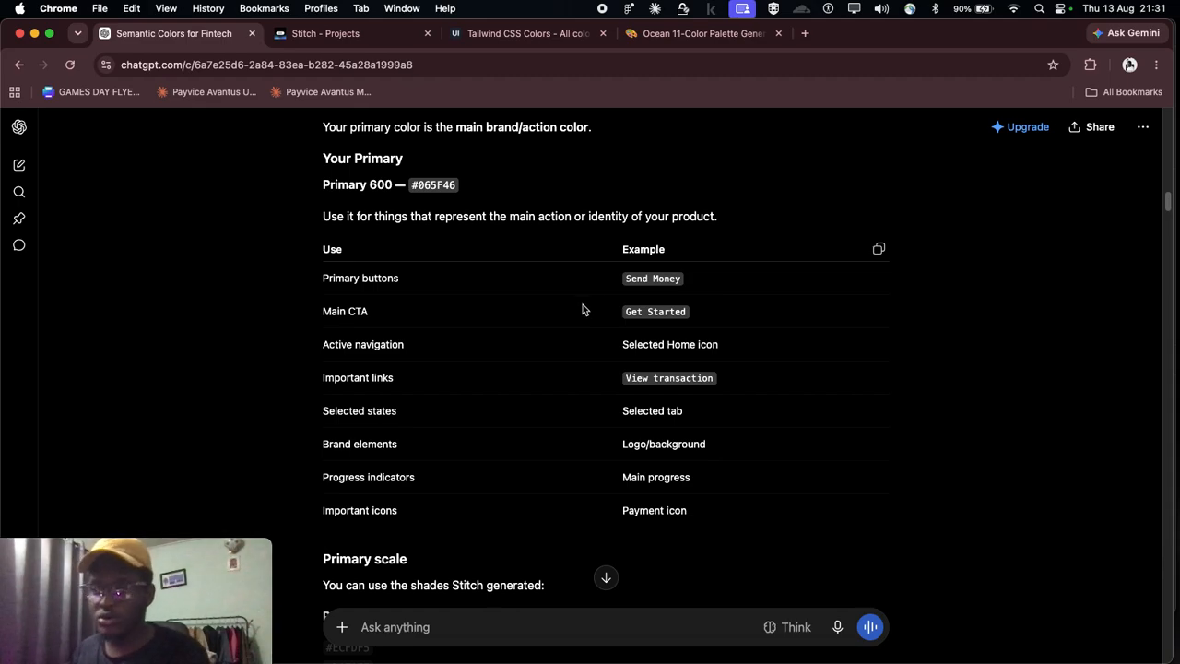
scroll(498, 345, down, 1)
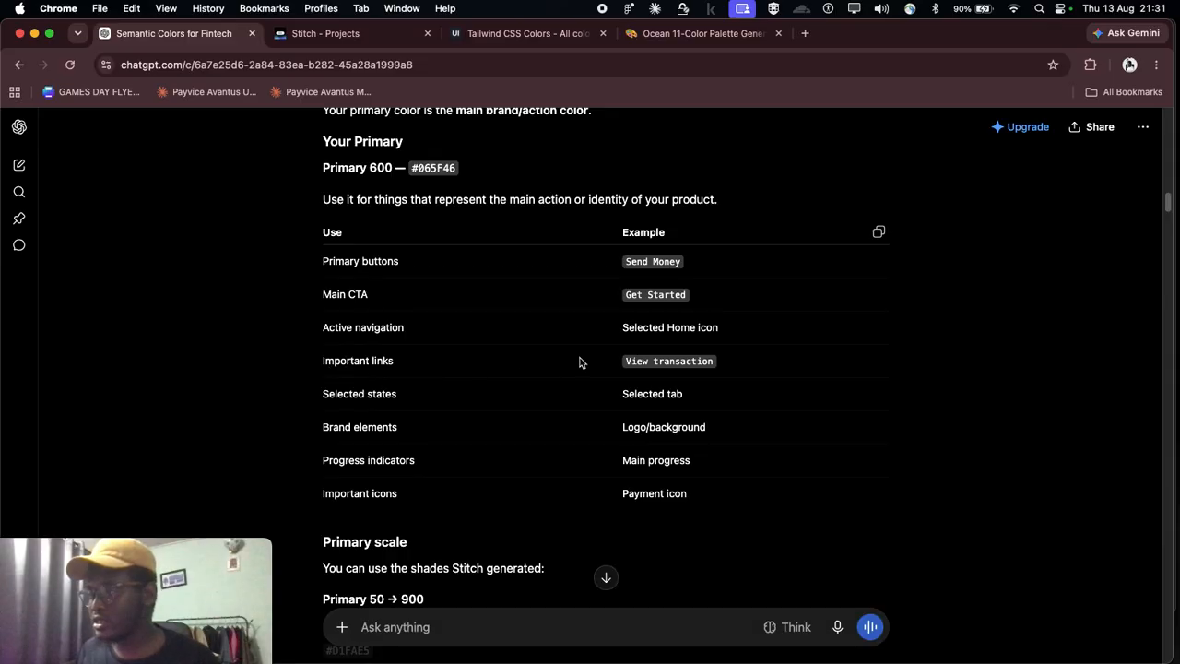
scroll(743, 378, down, 2)
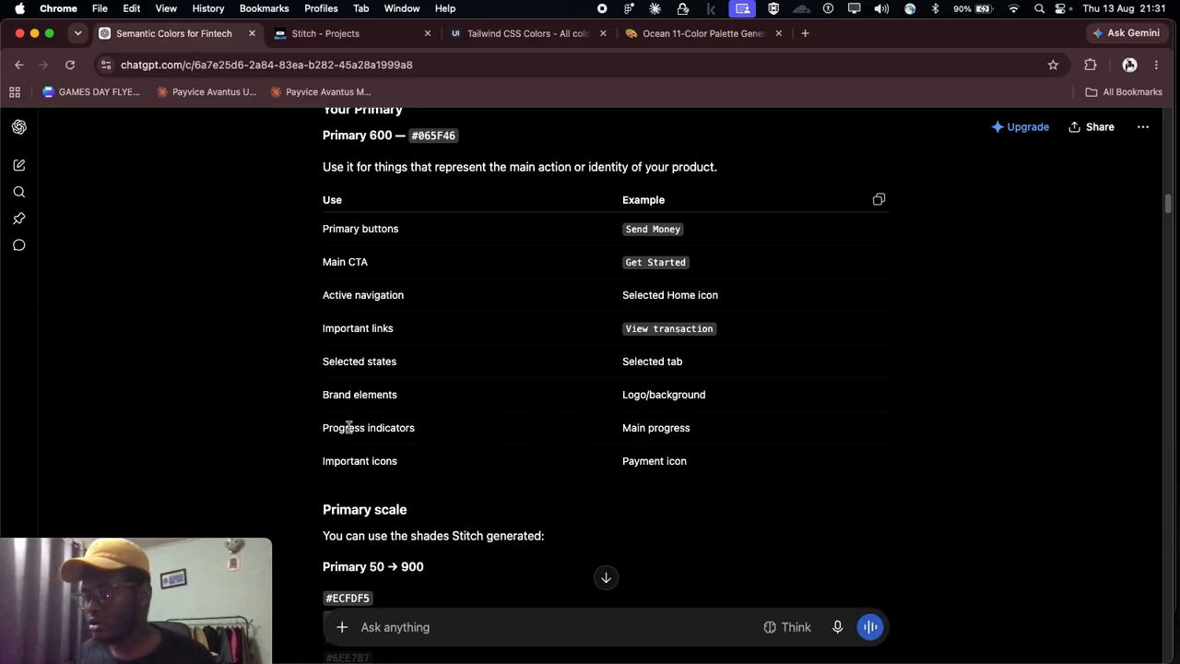
scroll(627, 426, up, 1)
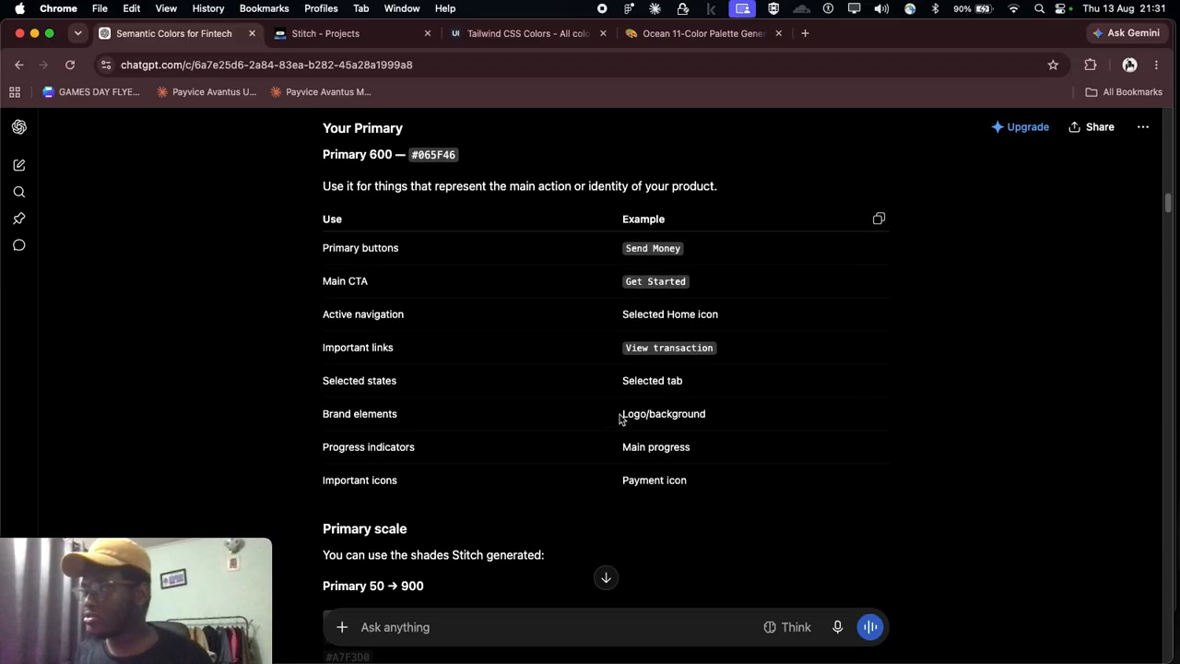
scroll(622, 422, up, 2)
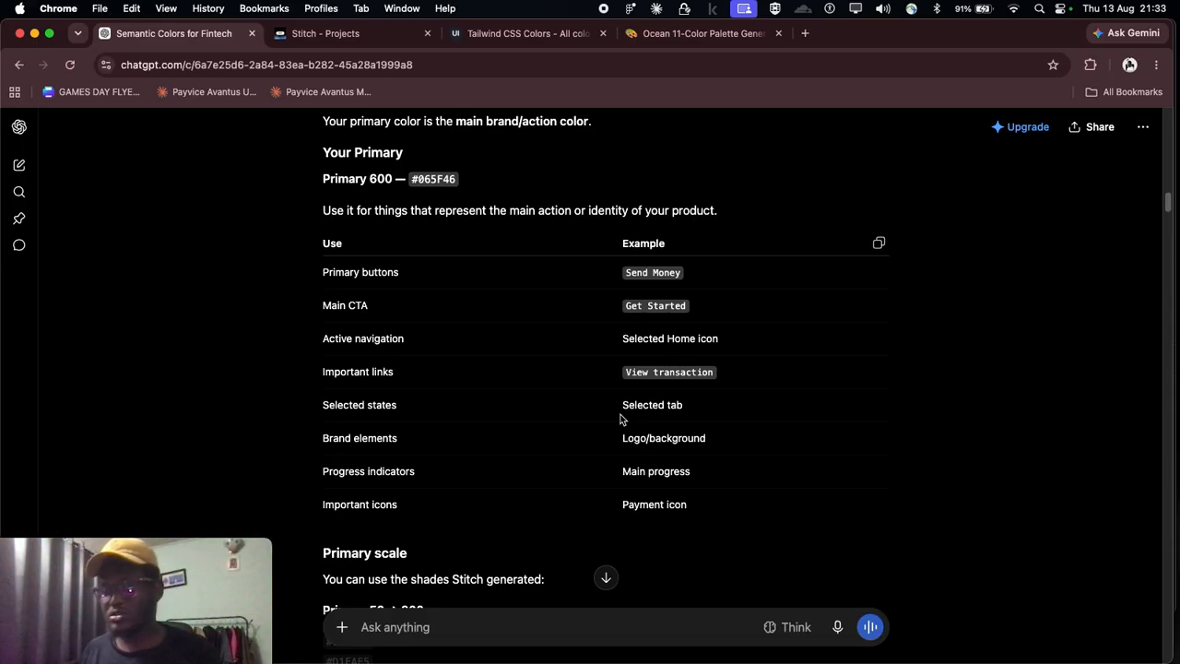
Step: Examine the Primary 50 to 900 scale and its usage examples, highlighting "very subtle backgrounds" for Primary 50
scroll(437, 403, down, 5)
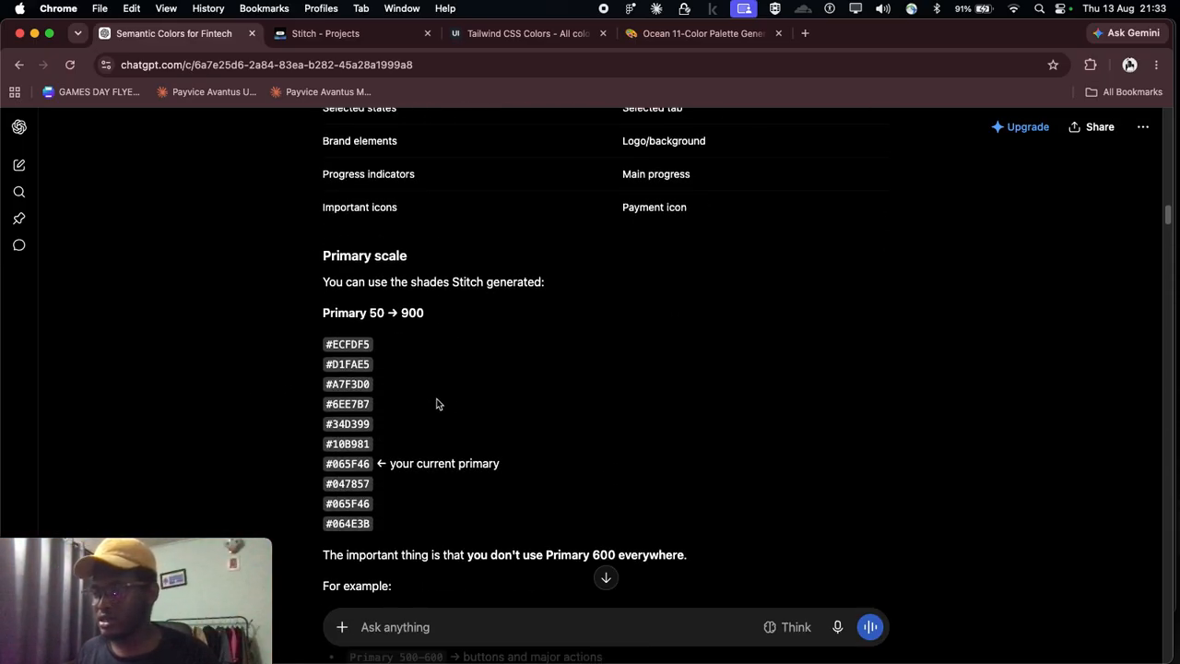
scroll(437, 403, down, 2)
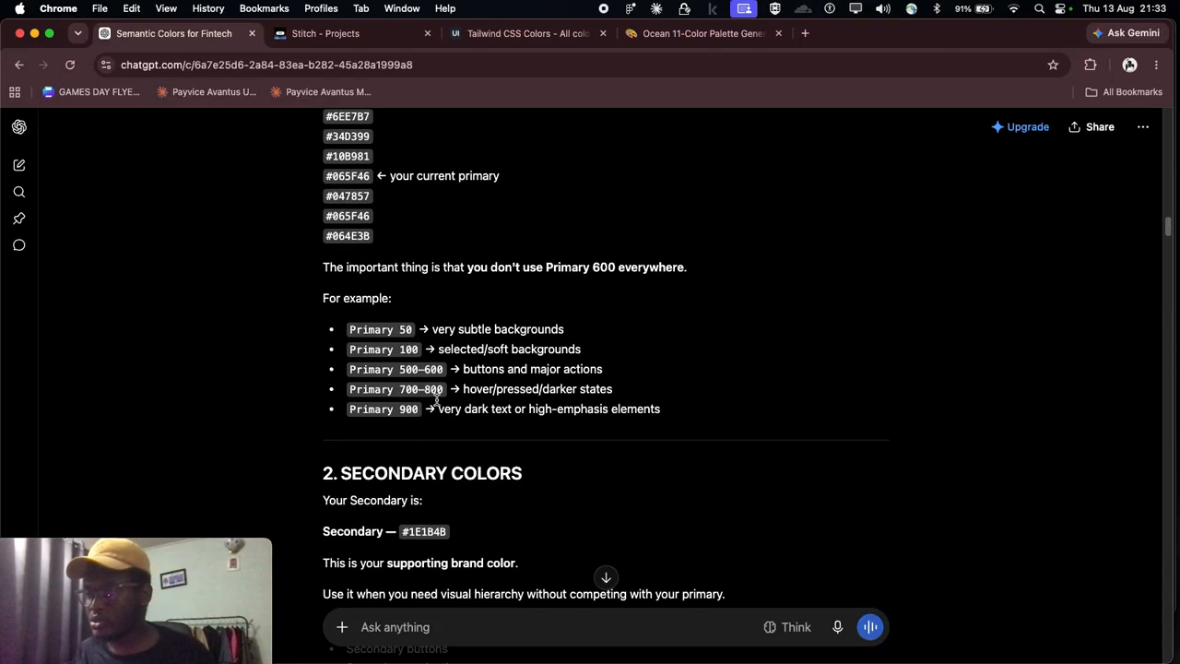
scroll(437, 399, down, 2)
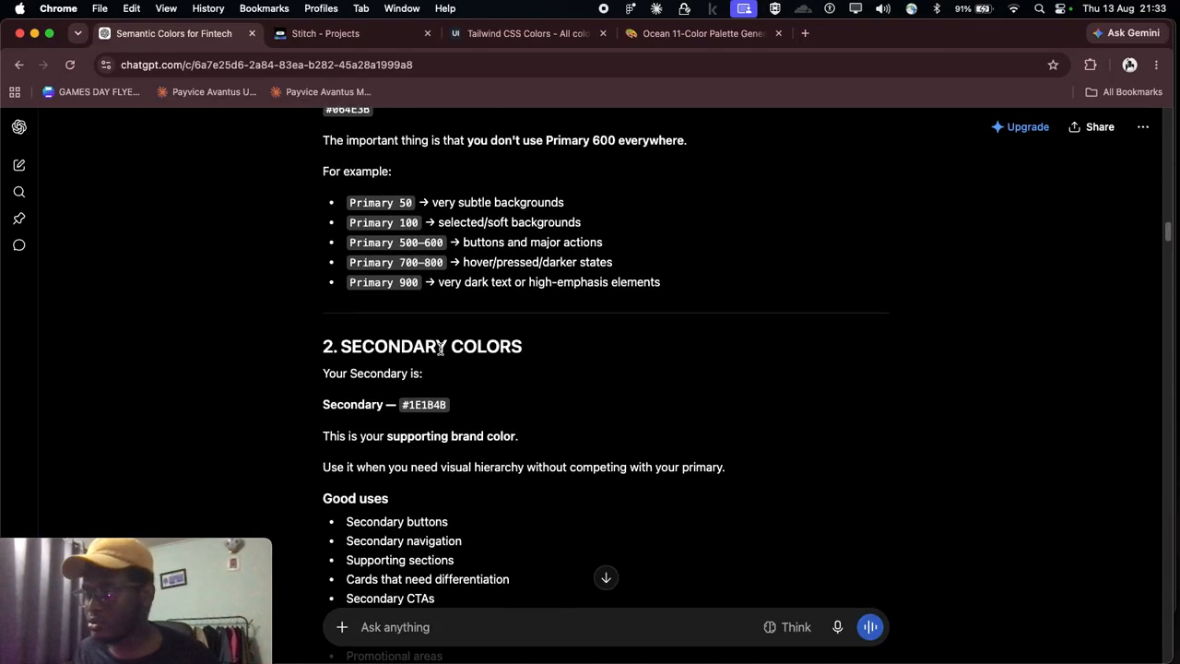
scroll(427, 216, up, 1)
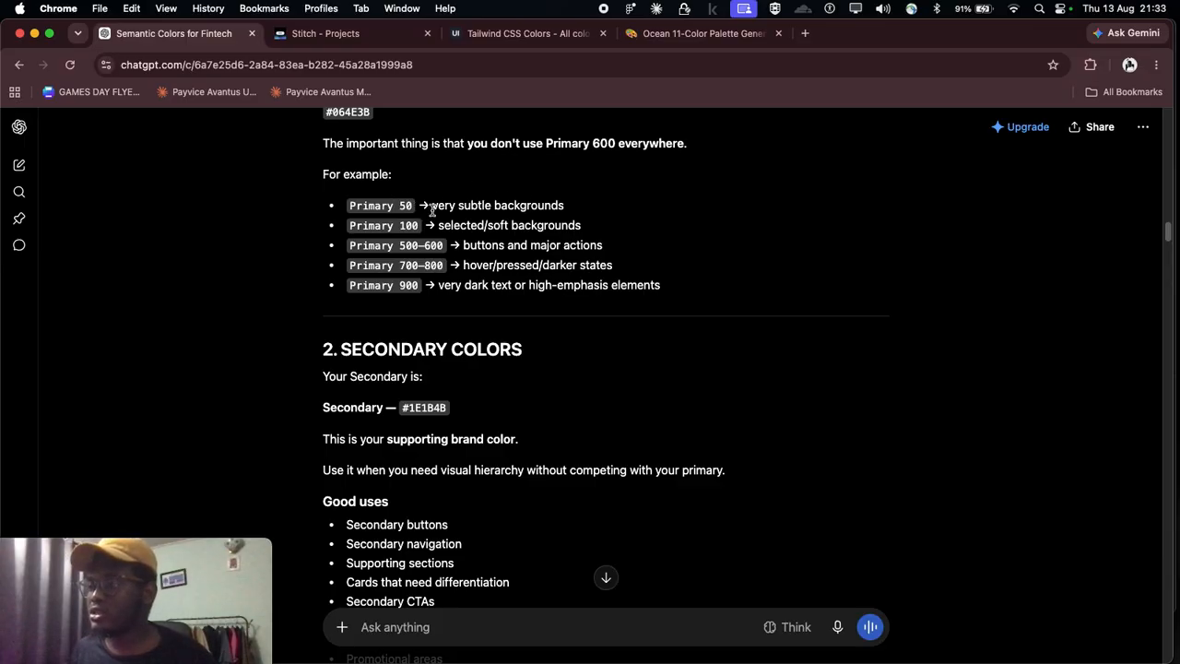
drag(433, 208, 593, 214)
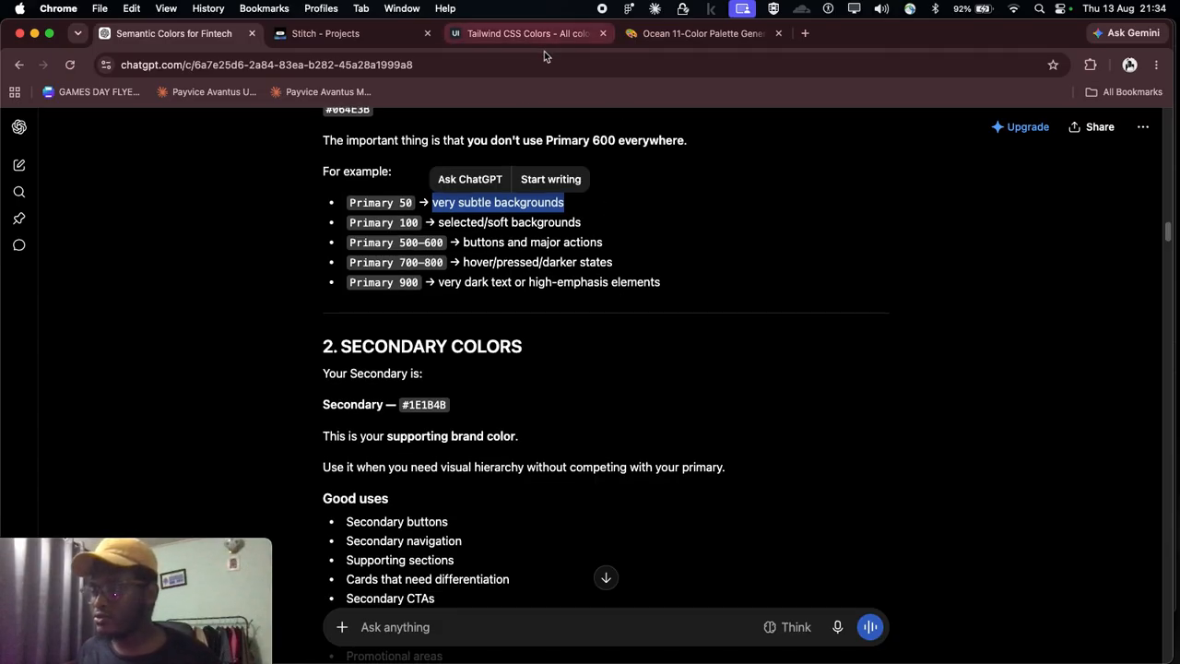
Step: Read the Secondary Colors section, covering its supporting role, the good uses list and the button example
scroll(406, 448, down, 2)
scroll(406, 445, down, 2)
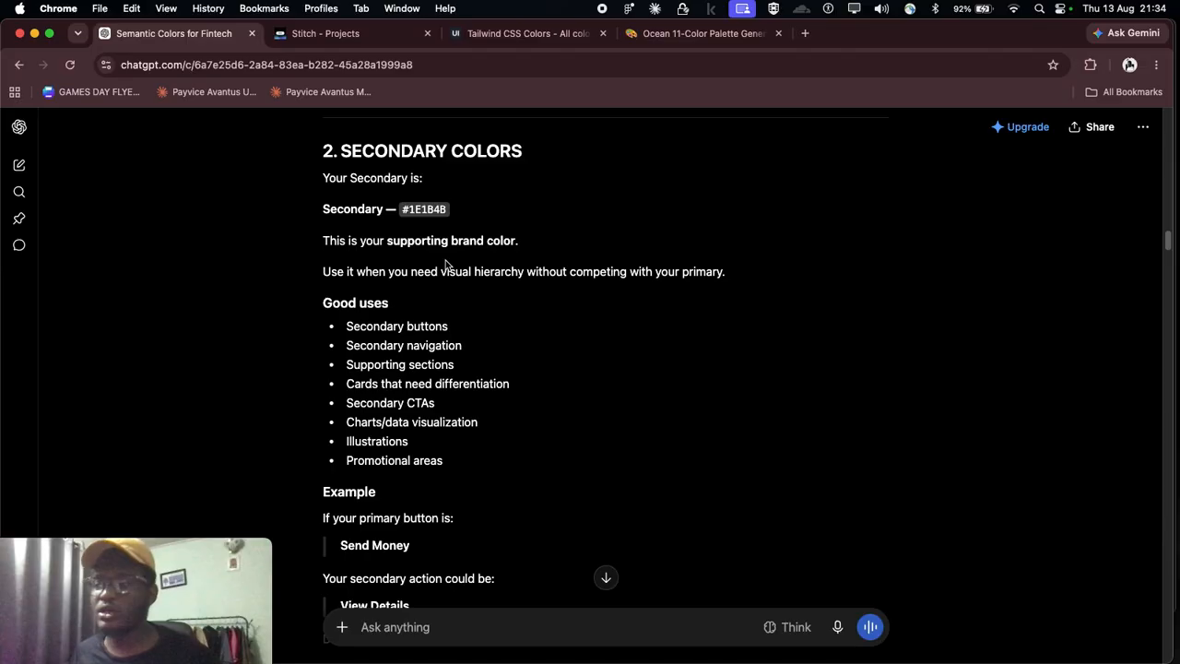
scroll(441, 262, down, 1)
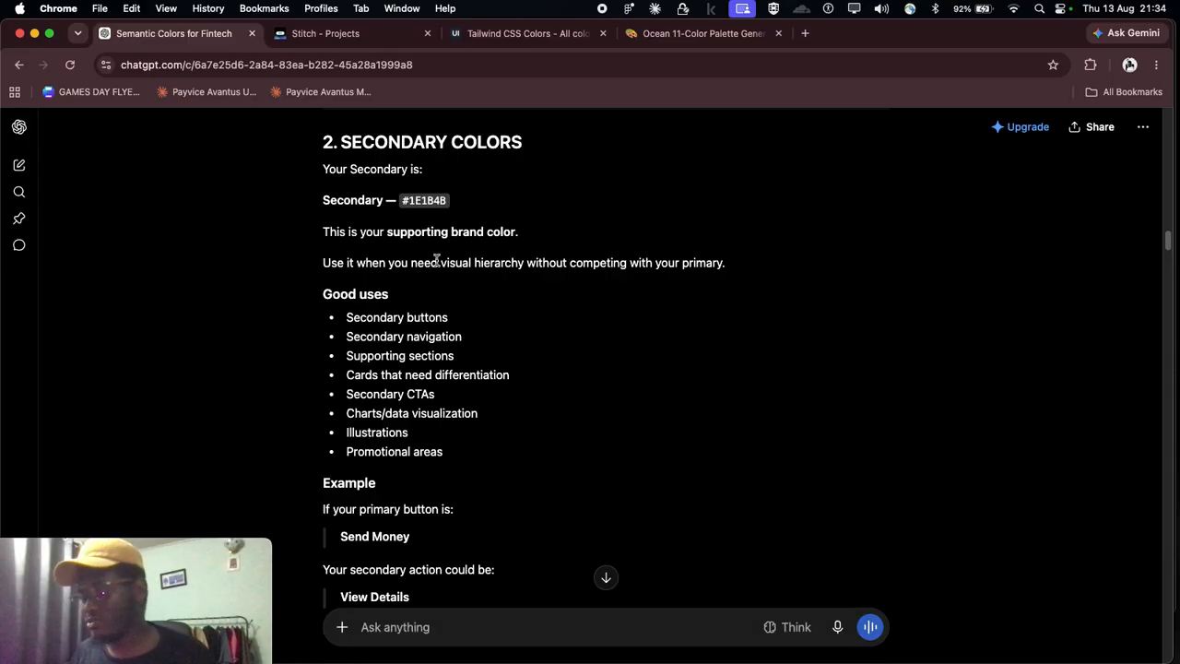
scroll(423, 415, down, 1)
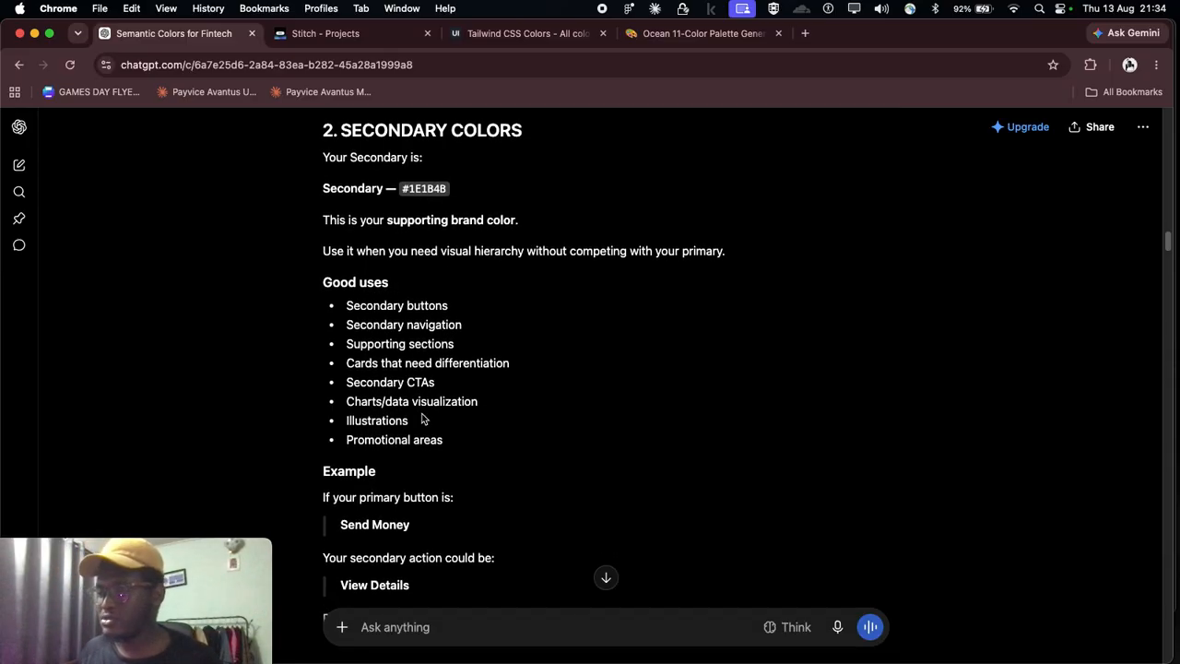
scroll(424, 420, down, 2)
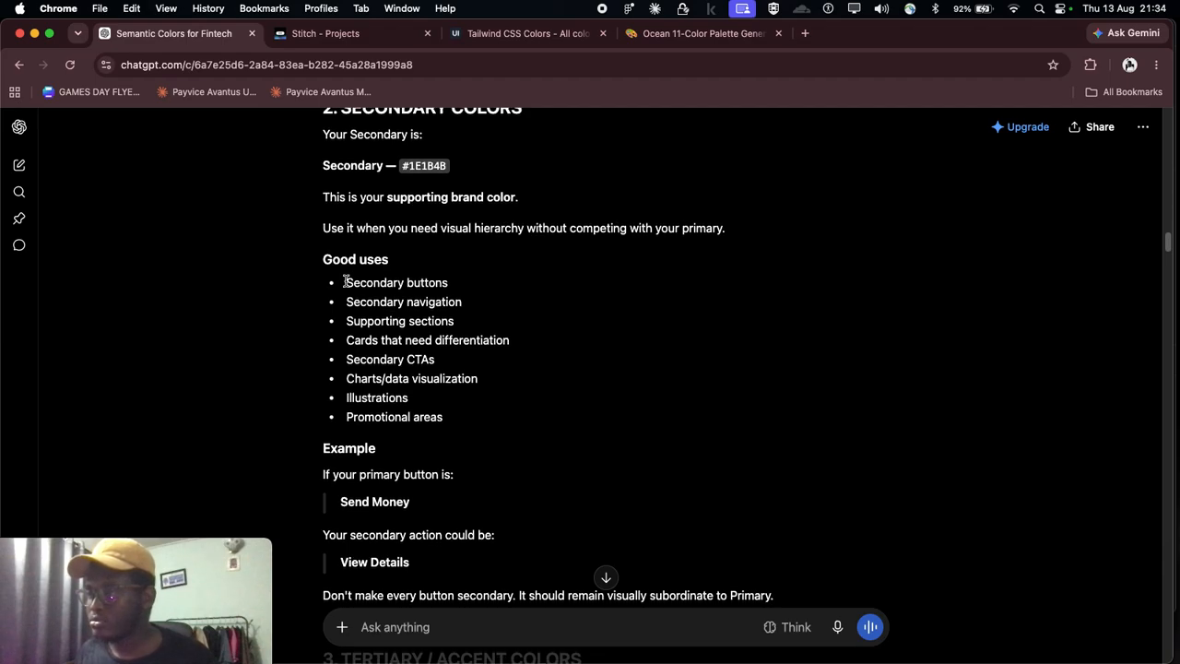
scroll(389, 298, down, 1)
scroll(389, 298, down, 1)
scroll(369, 312, down, 1)
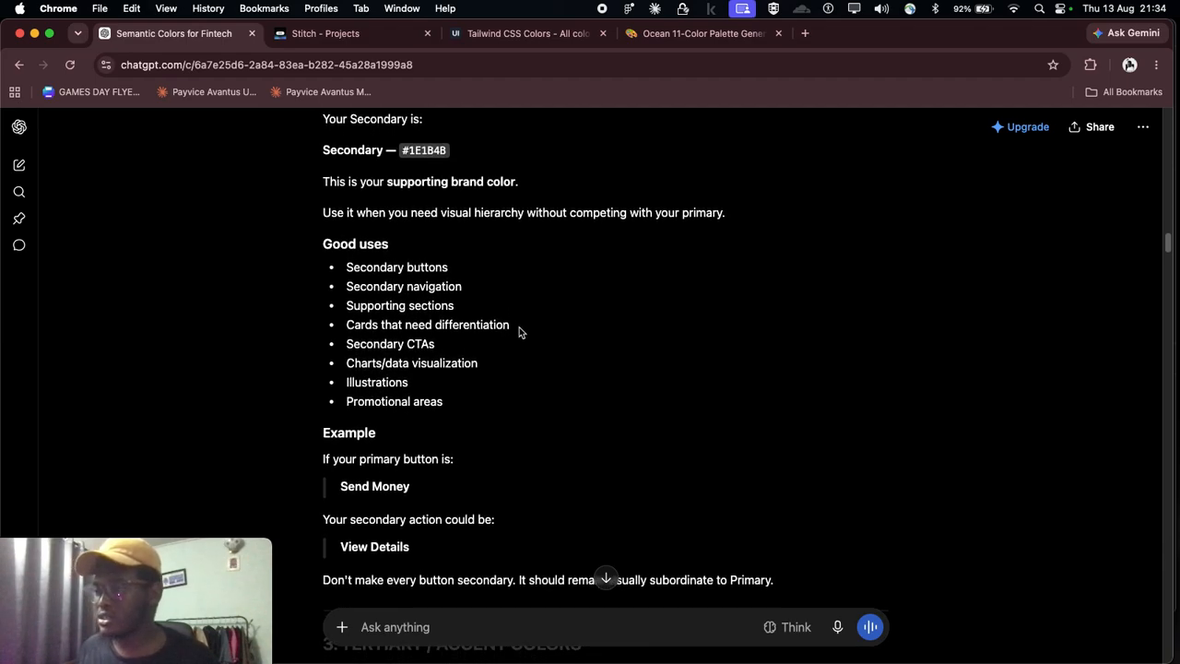
scroll(419, 318, down, 2)
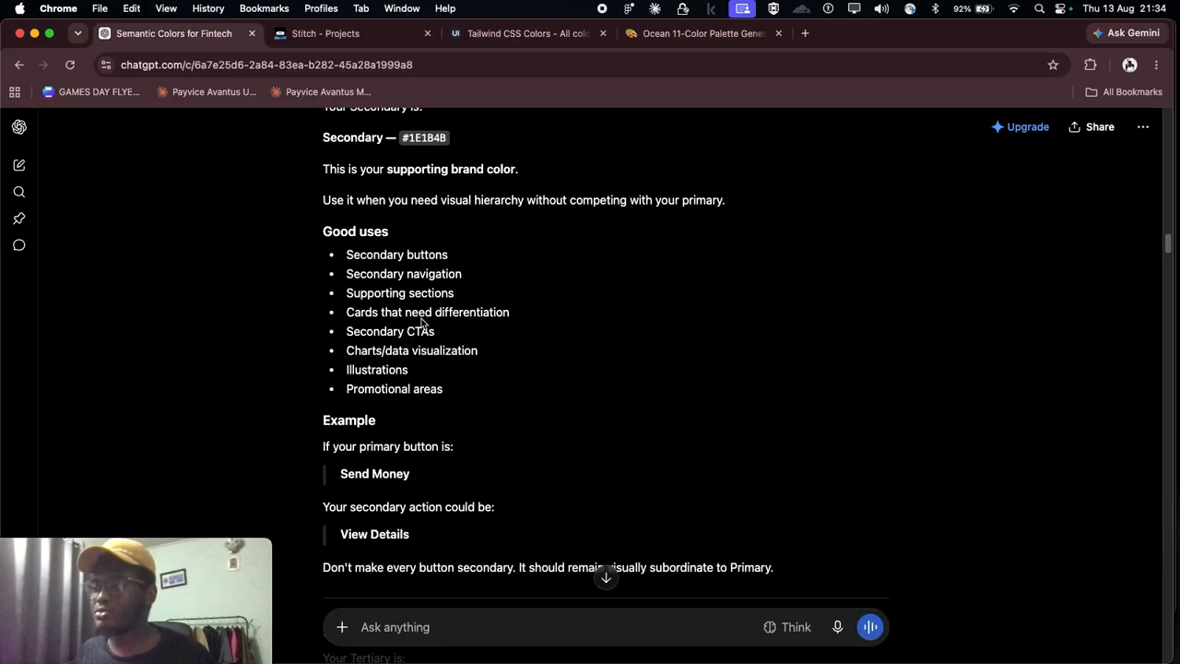
scroll(413, 323, down, 1)
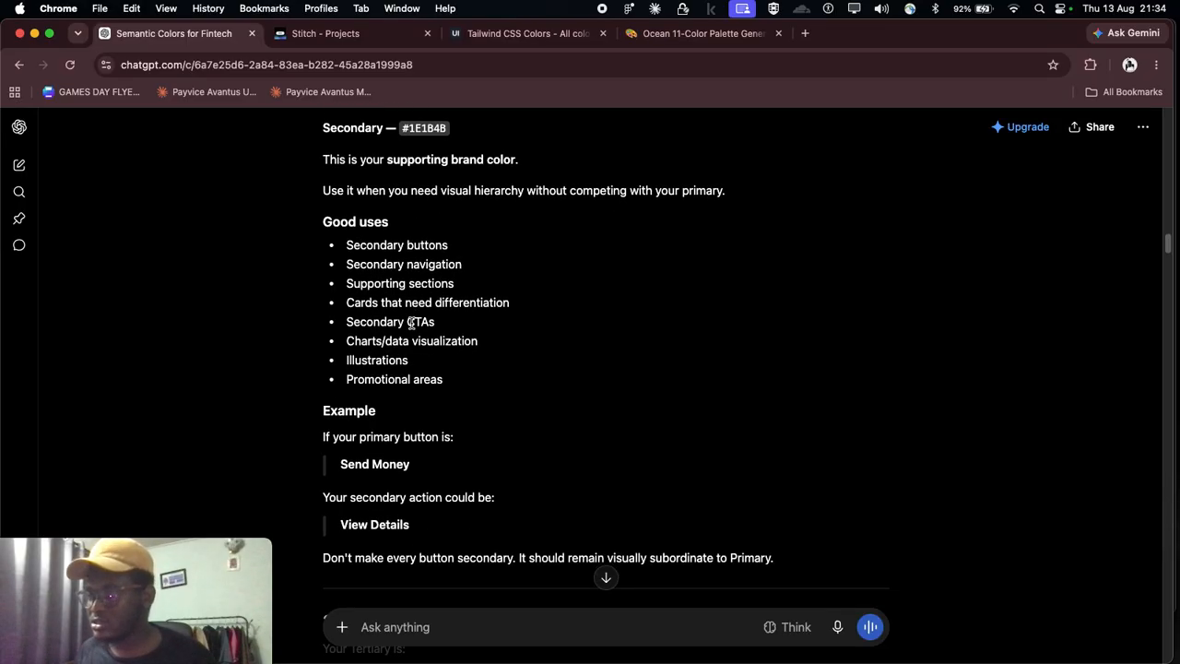
scroll(397, 313, down, 2)
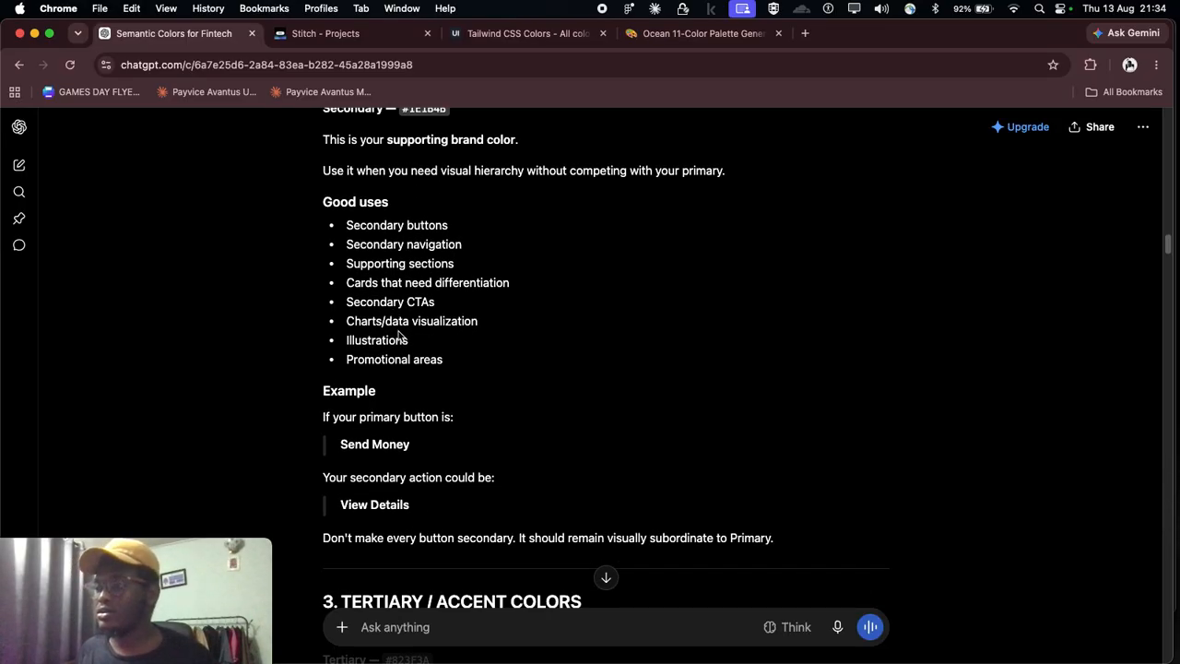
scroll(398, 334, down, 1)
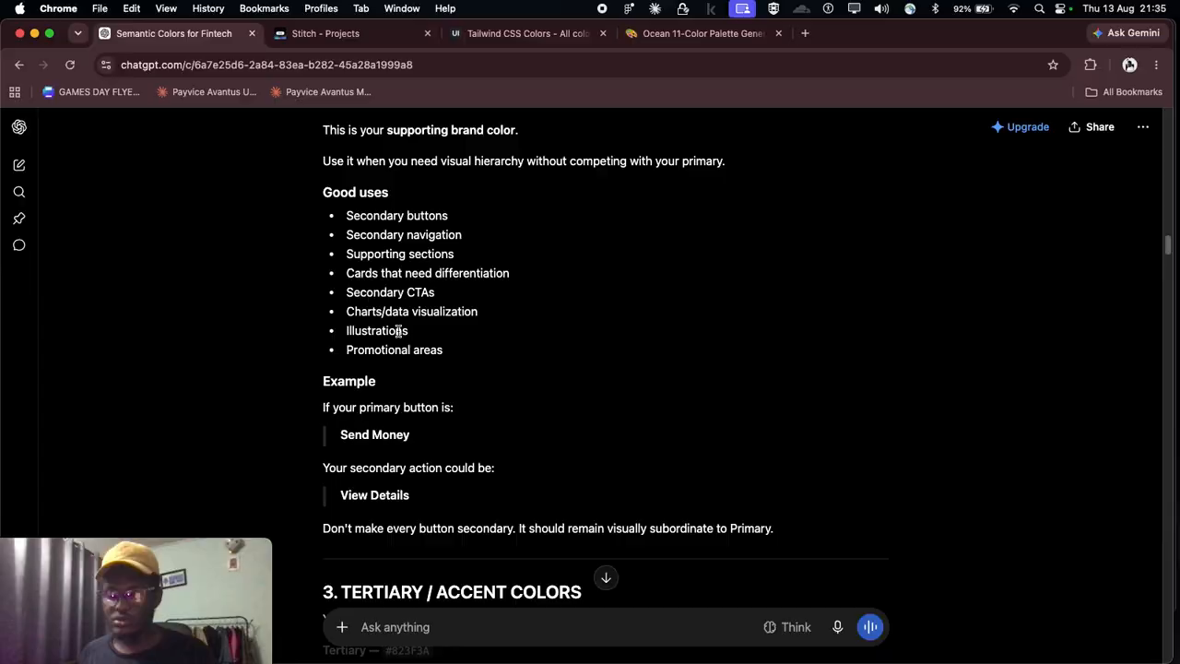
Step: Read the Tertiary / Accent Colors introduction, highlighting its heading and covering the distinction between tertiary and semantic colors
scroll(470, 427, down, 4)
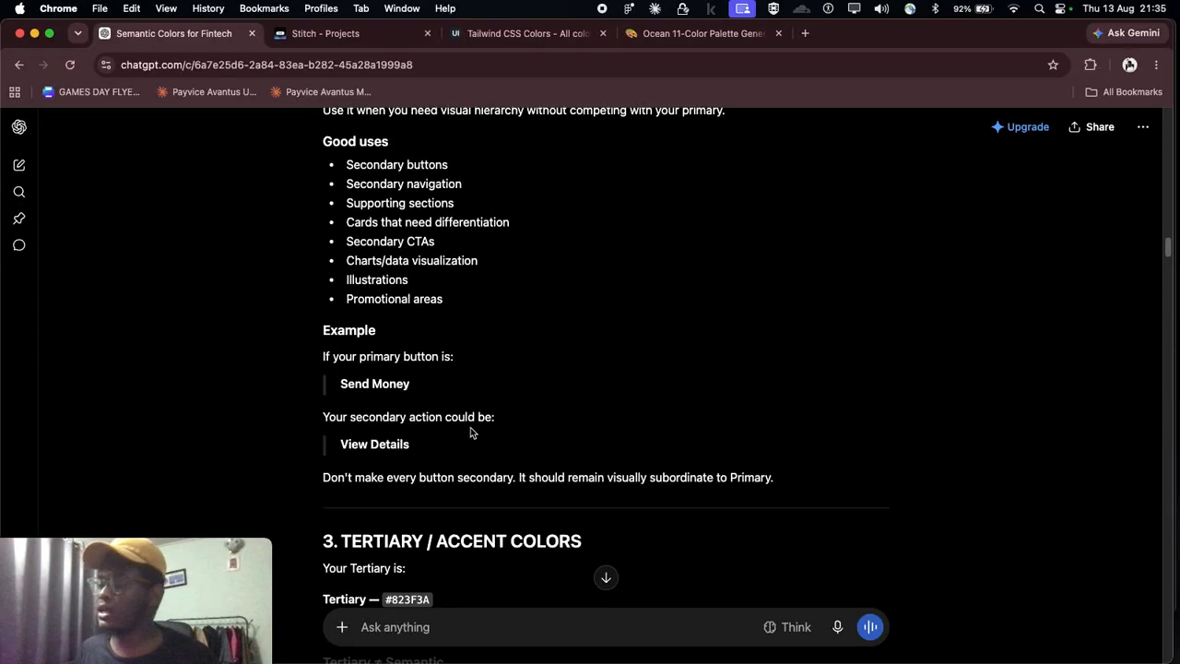
scroll(426, 431, down, 5)
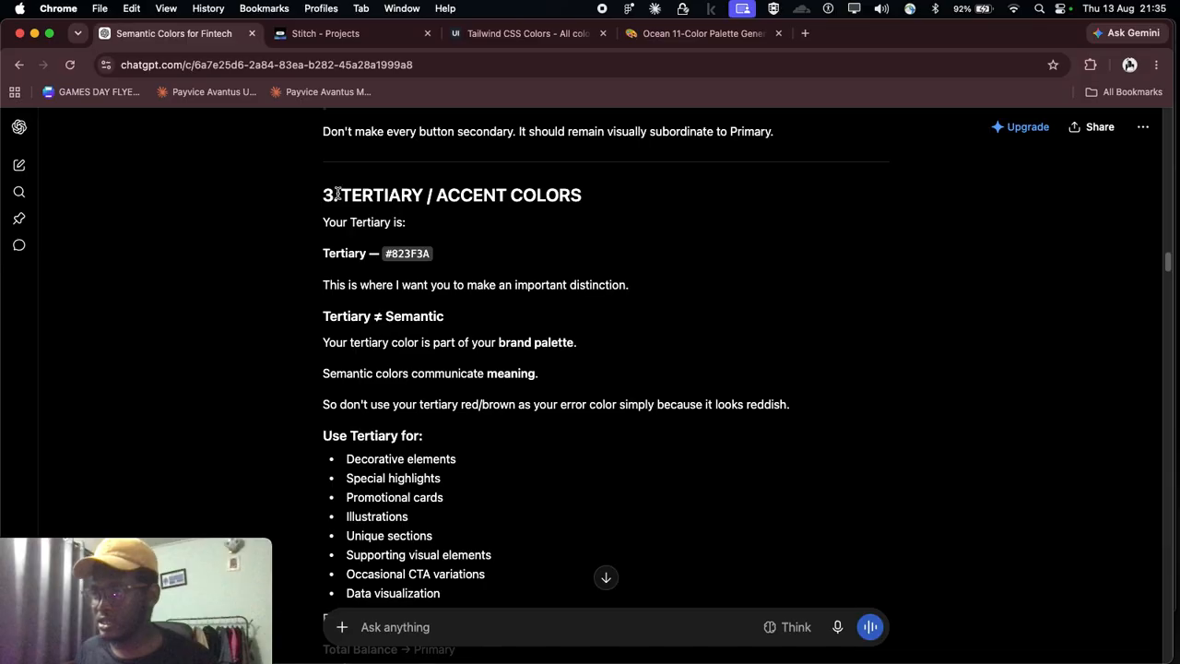
drag(341, 193, 624, 203)
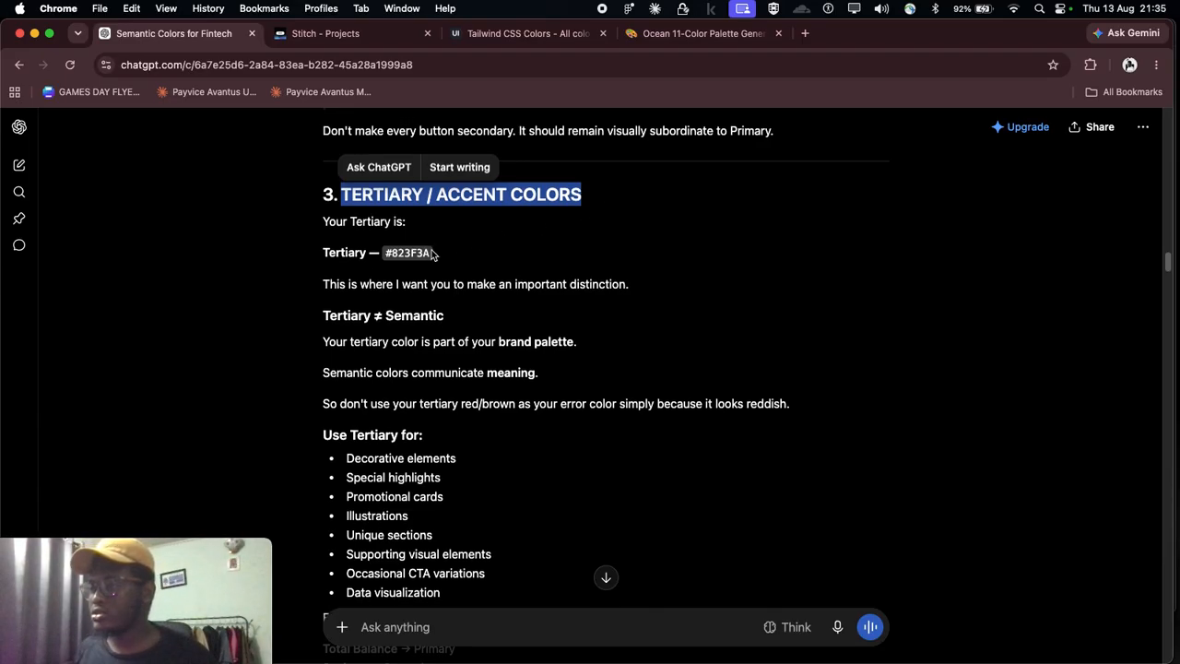
scroll(485, 272, down, 1)
scroll(415, 272, down, 3)
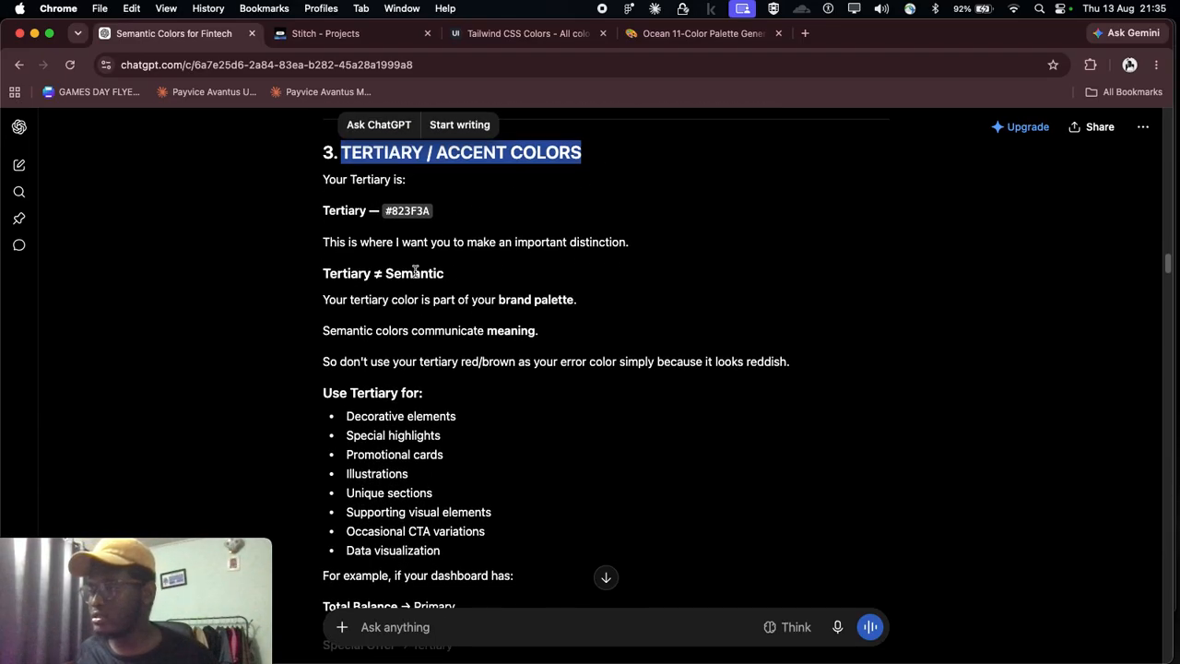
scroll(413, 272, down, 2)
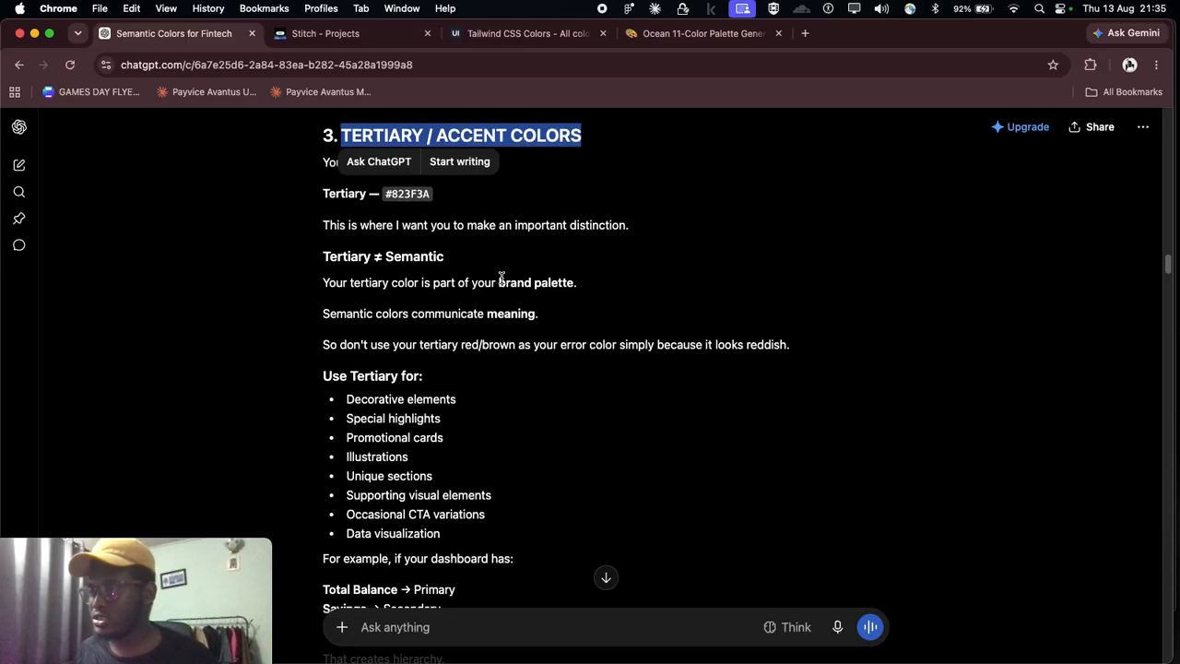
scroll(512, 278, down, 2)
scroll(369, 286, down, 6)
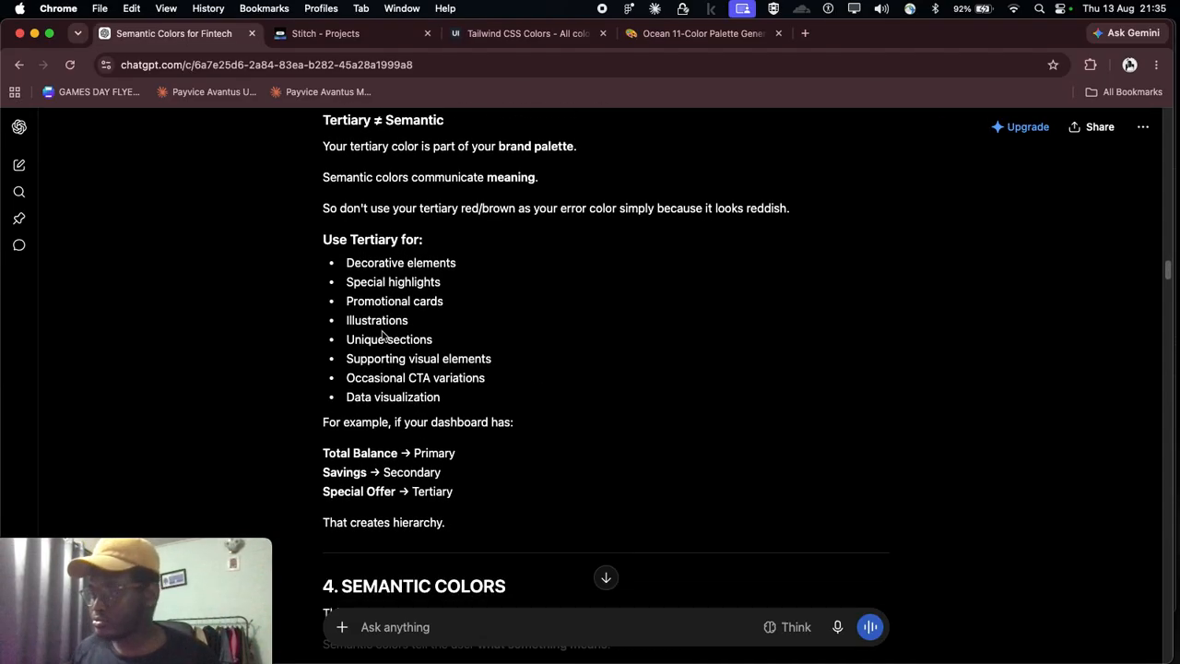
Step: Examine the "Use Tertiary for" list and the dashboard example that assigns primary, secondary and tertiary colors
scroll(385, 326, down, 1)
scroll(385, 328, up, 1)
scroll(396, 347, down, 1)
scroll(406, 343, down, 2)
scroll(416, 338, up, 2)
scroll(415, 341, up, 1)
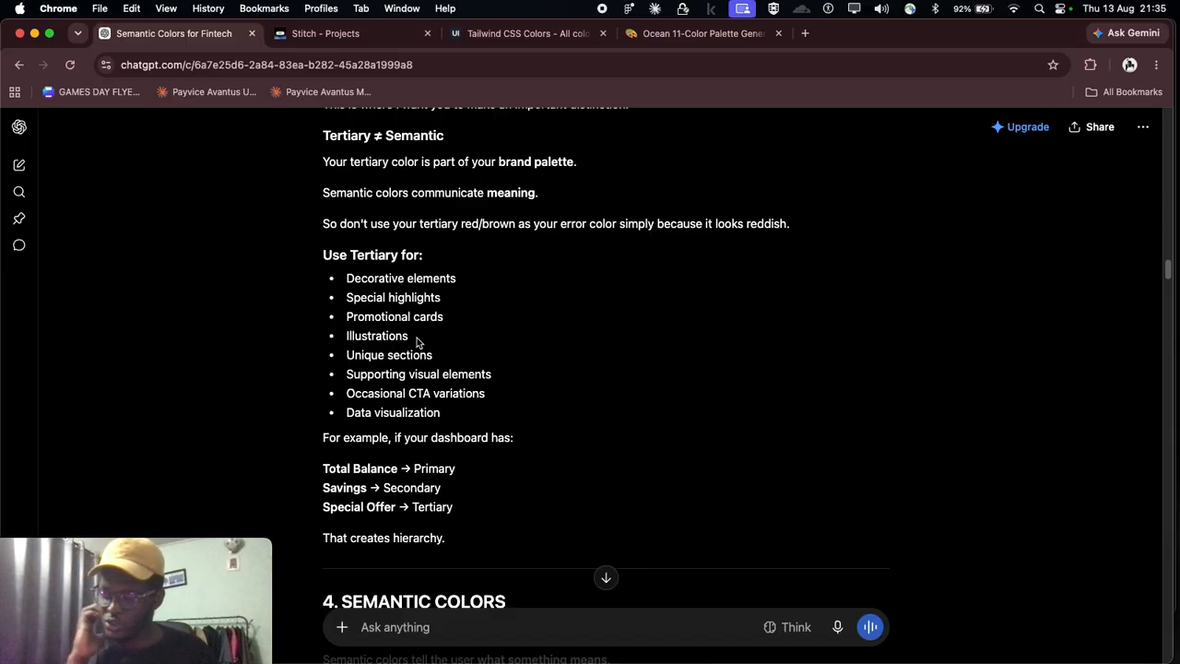
scroll(416, 342, down, 3)
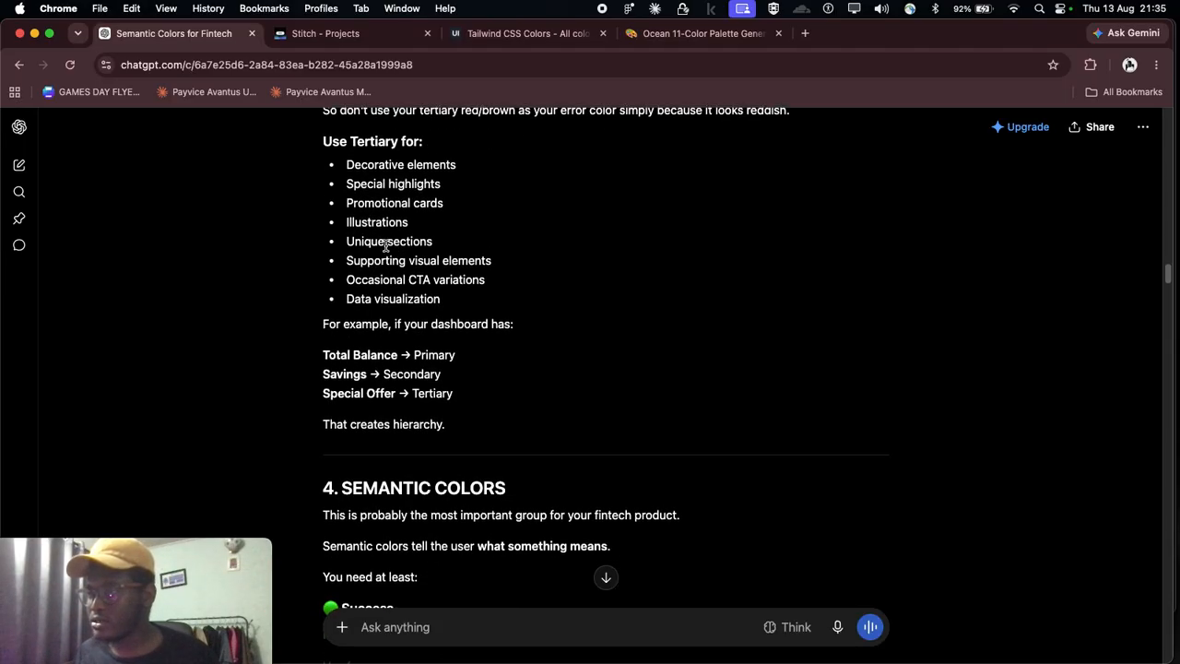
scroll(397, 254, down, 1)
scroll(459, 298, down, 6)
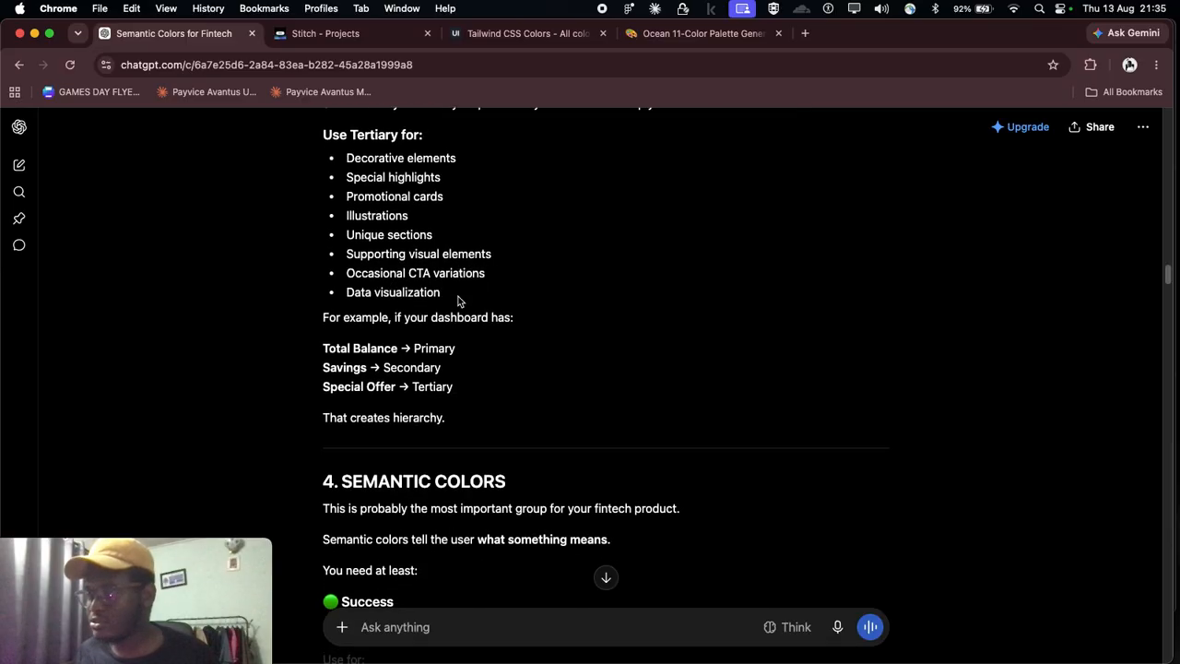
Step: Read the Semantic Colors introduction and the start of its Success group
scroll(458, 298, down, 2)
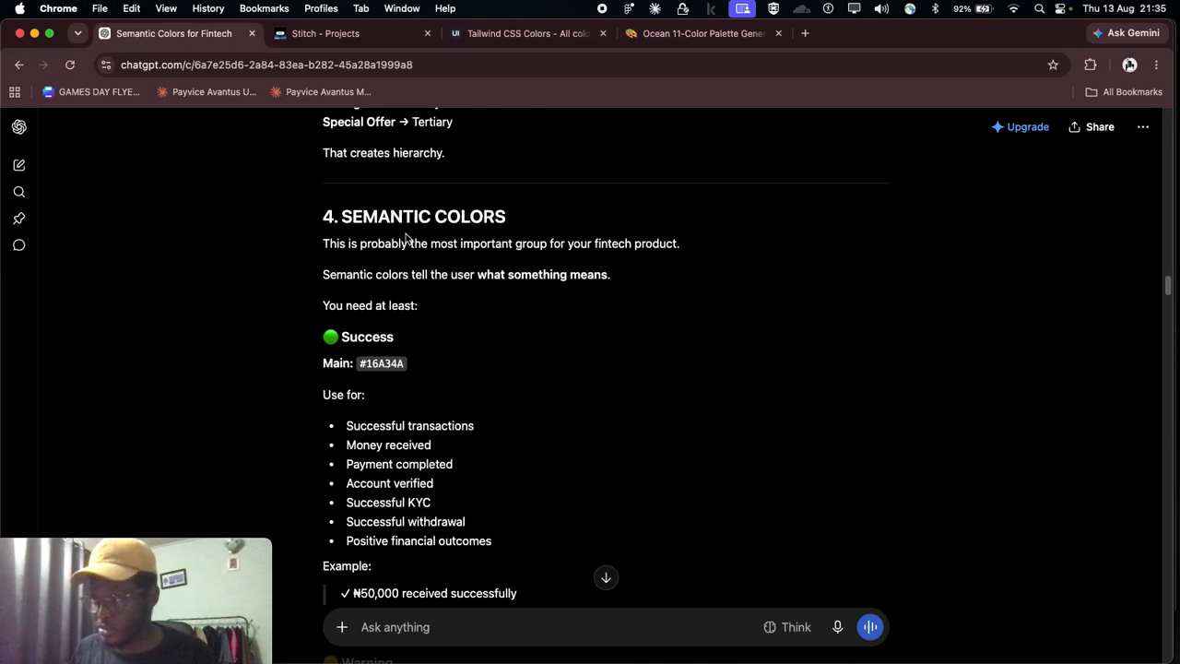
scroll(406, 238, down, 1)
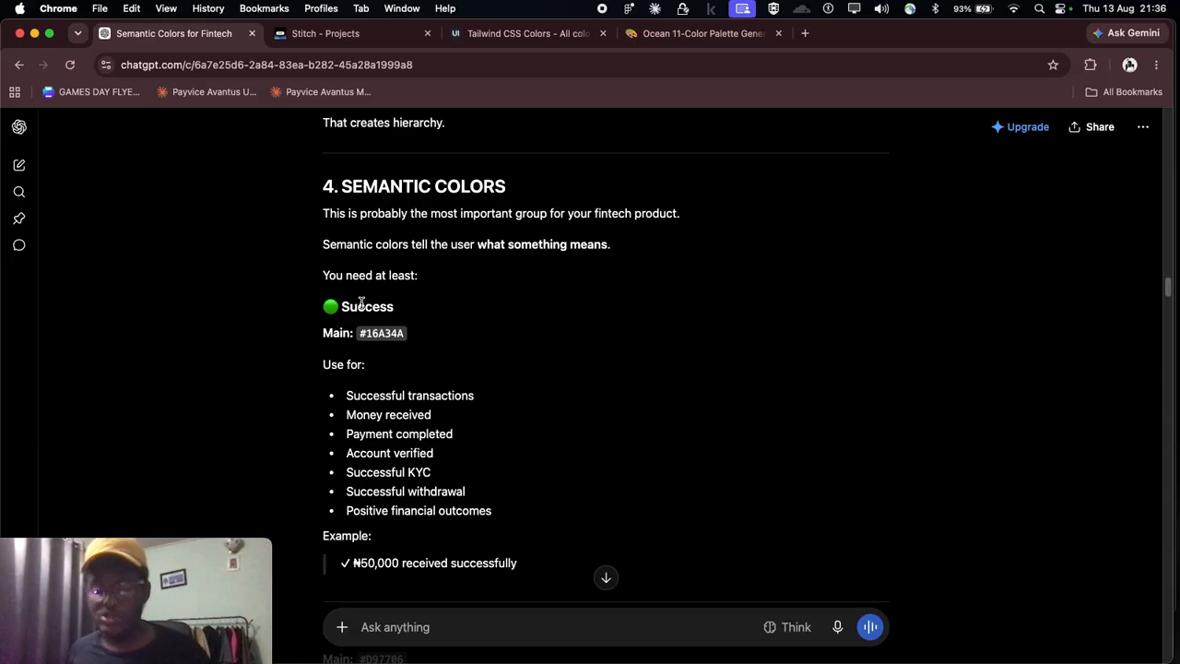
scroll(387, 328, down, 1)
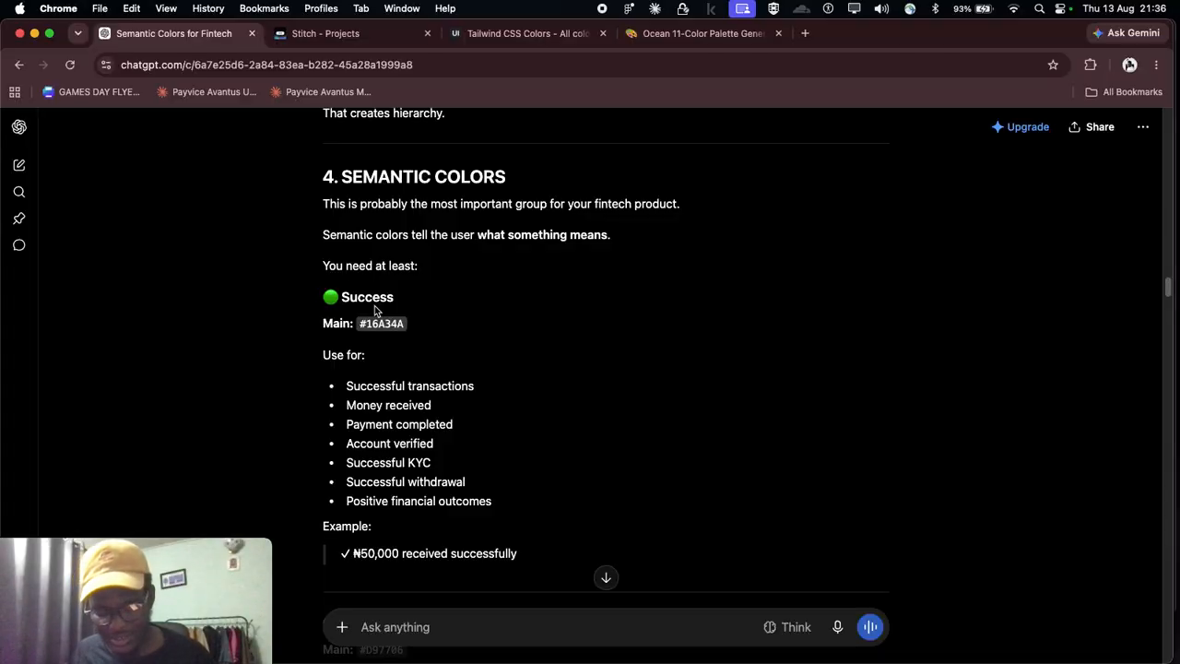
scroll(441, 247, down, 1)
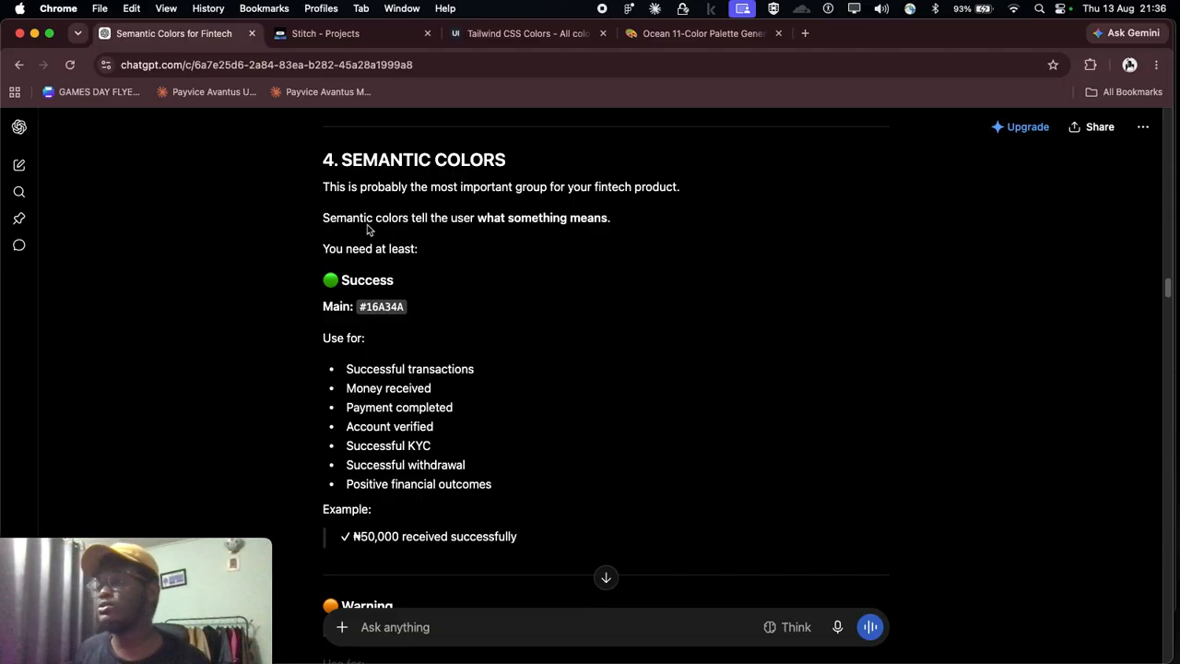
scroll(356, 341, down, 1)
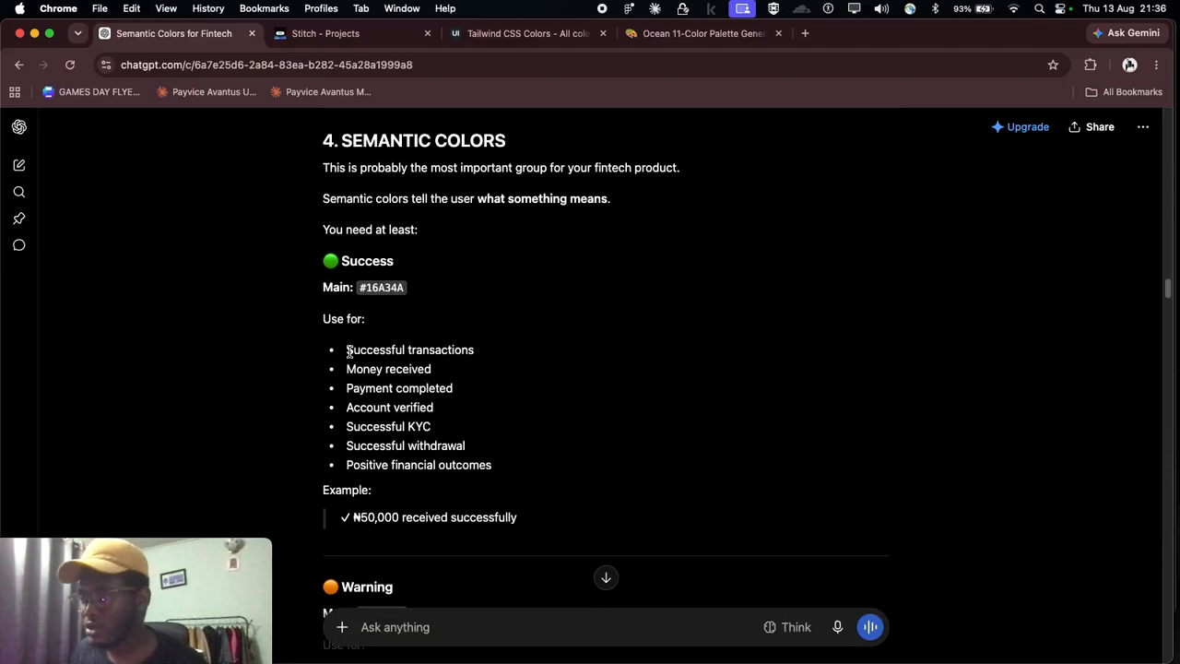
Step: Review the Success color's use cases, highlighting the entries from "Successful transactions" to "Positive financial outcomes"
drag(485, 356, 346, 349)
drag(431, 369, 348, 368)
scroll(398, 369, down, 1)
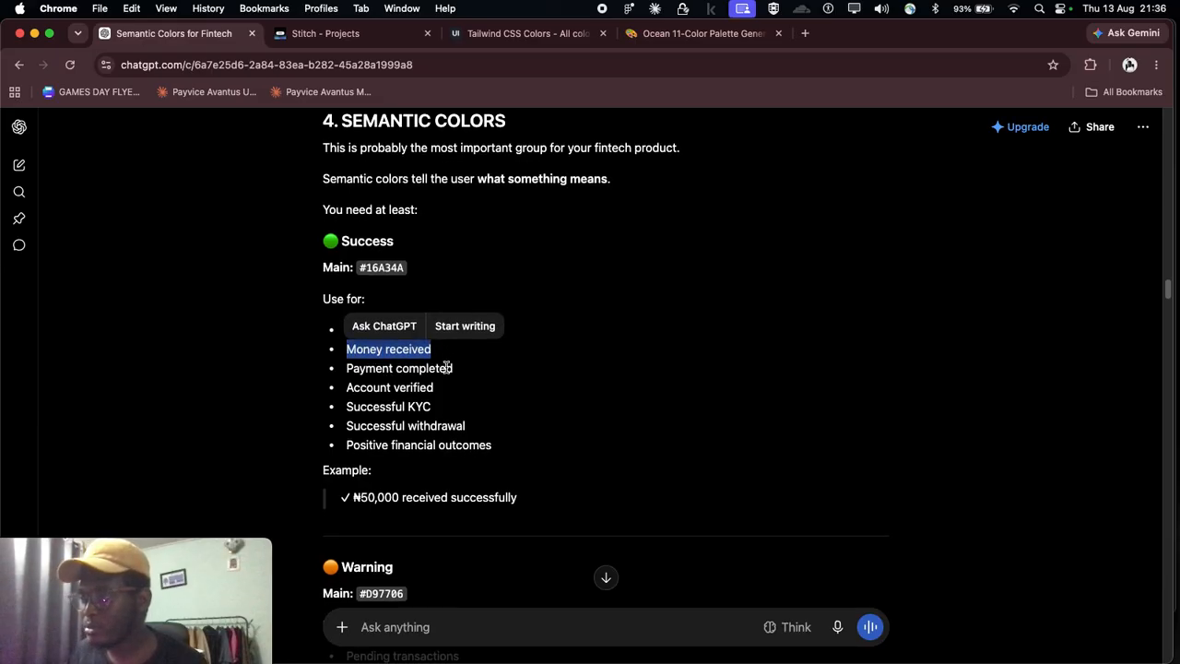
scroll(461, 378, down, 2)
drag(494, 401, 346, 323)
click(469, 341)
scroll(468, 341, up, 2)
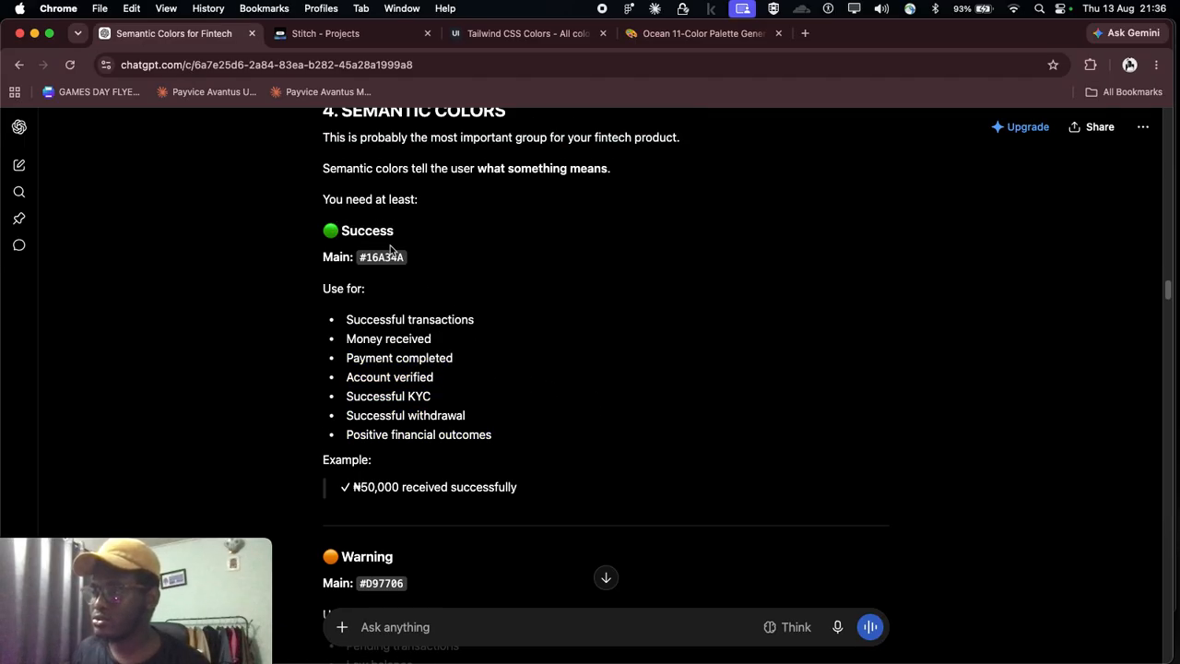
Step: Read the use cases and examples for the Warning, Error and Info semantic colors
scroll(365, 231, down, 6)
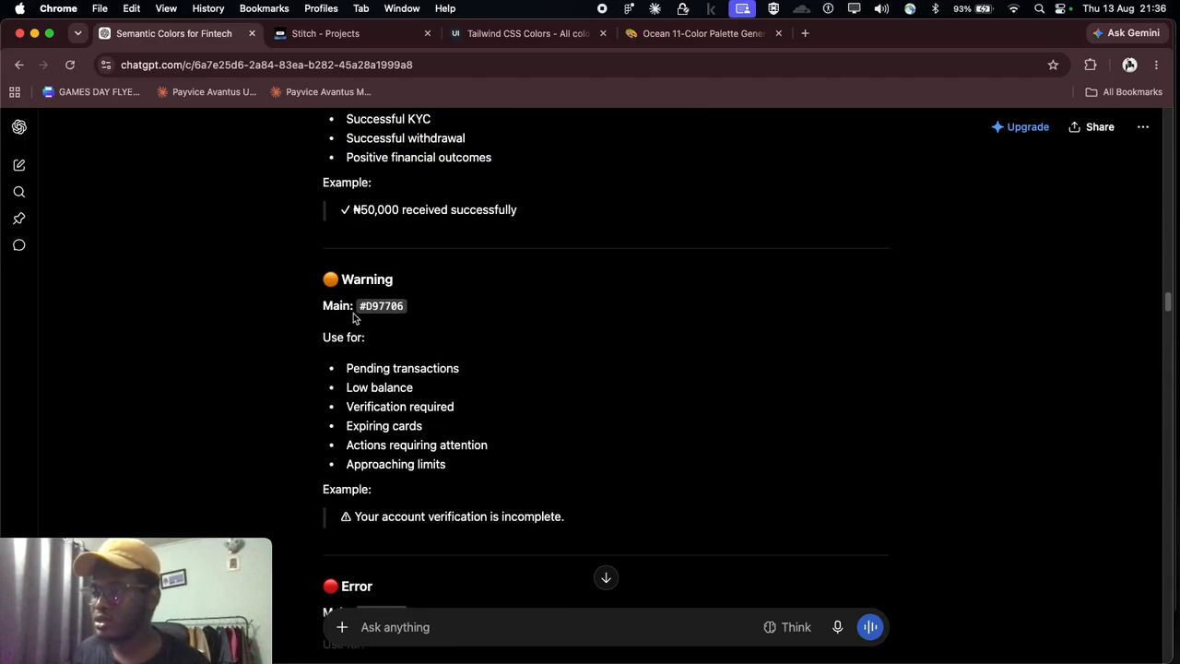
scroll(349, 282, down, 1)
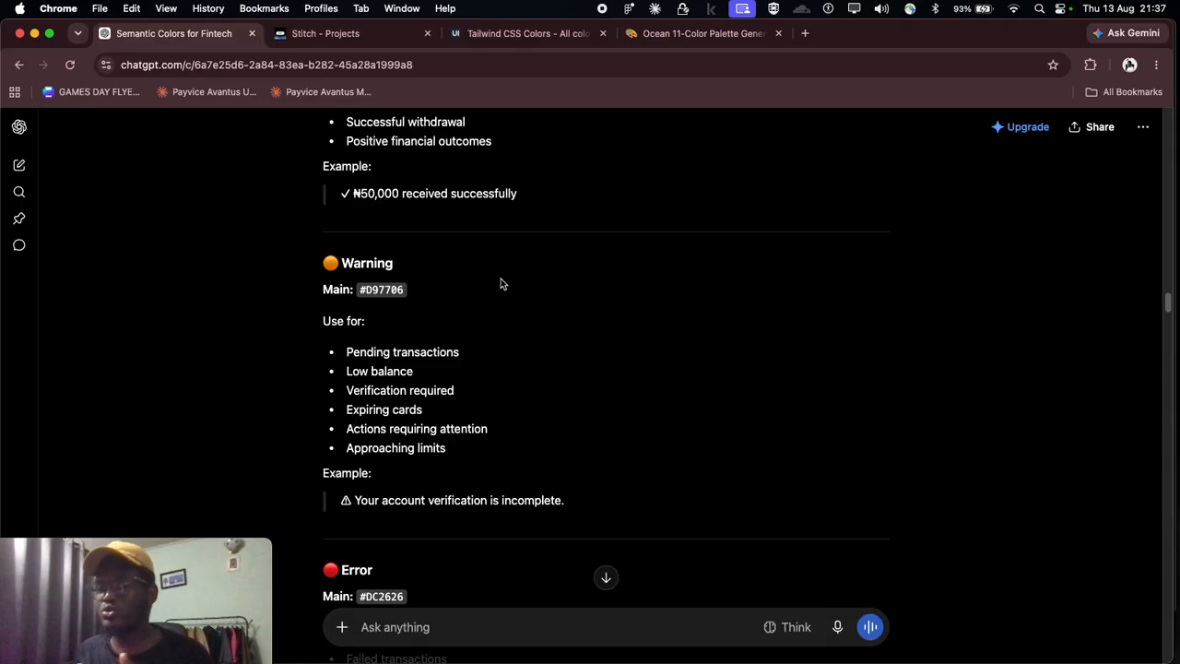
scroll(501, 278, down, 1)
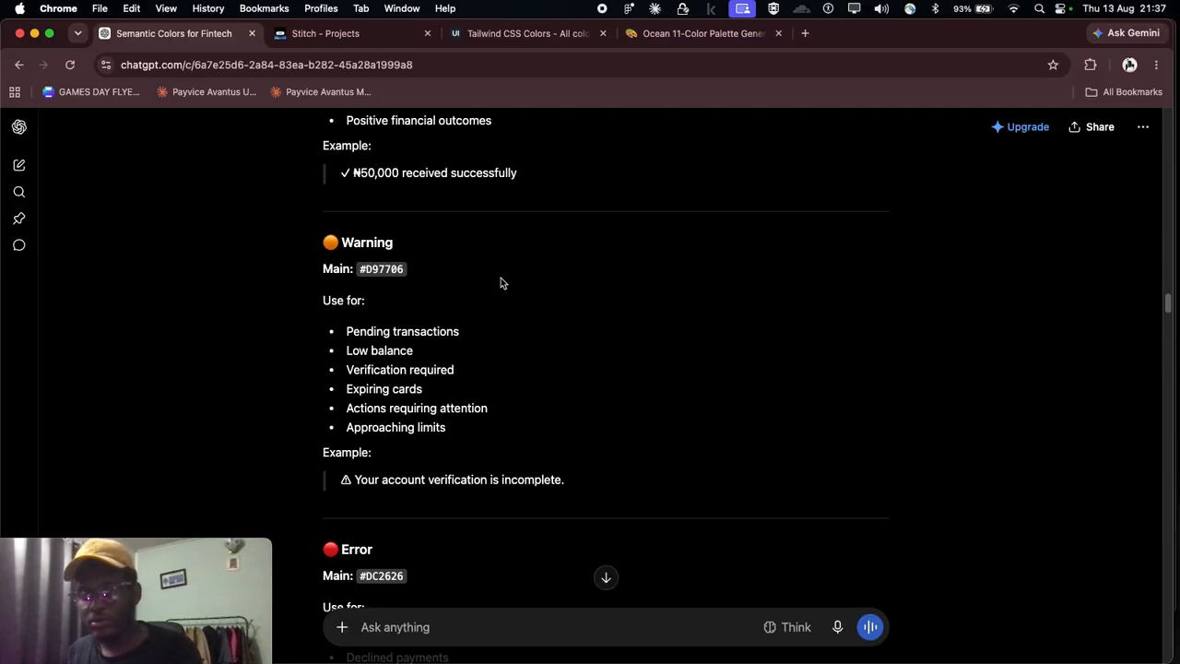
scroll(422, 265, down, 5)
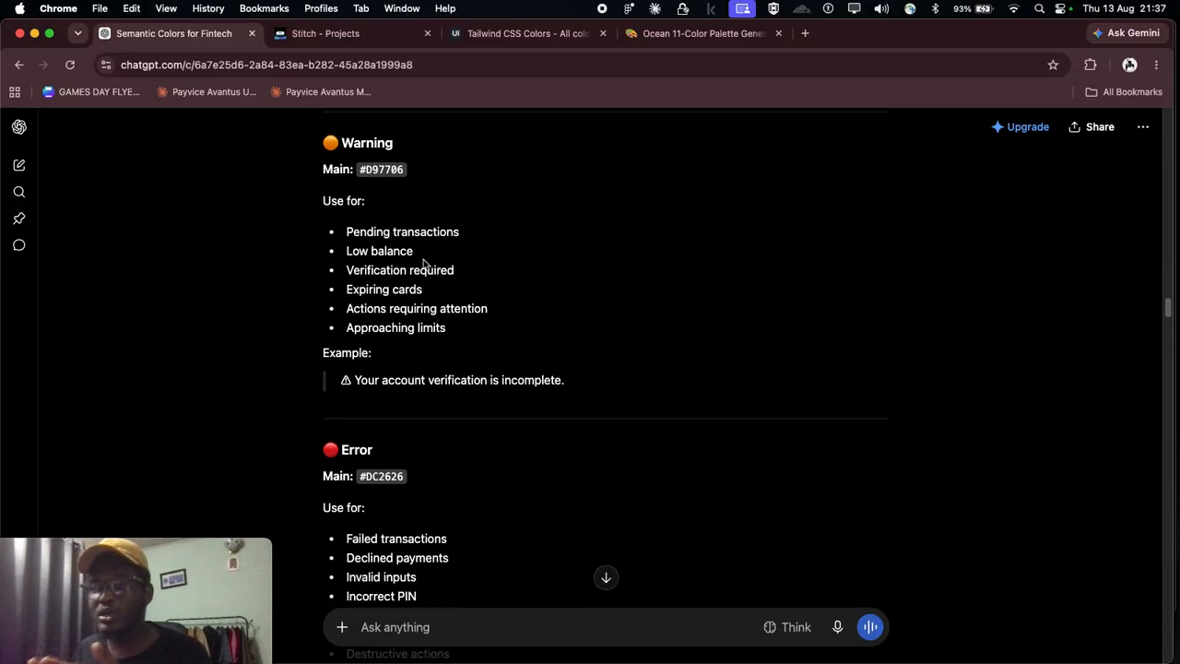
scroll(421, 264, down, 8)
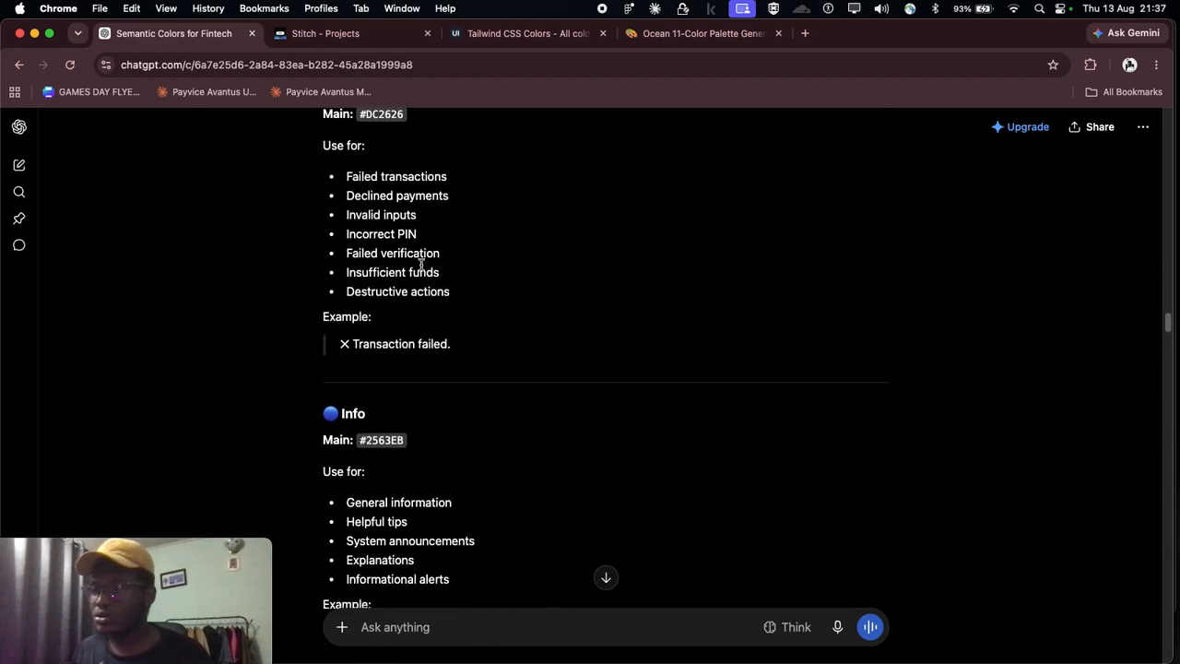
scroll(422, 264, down, 7)
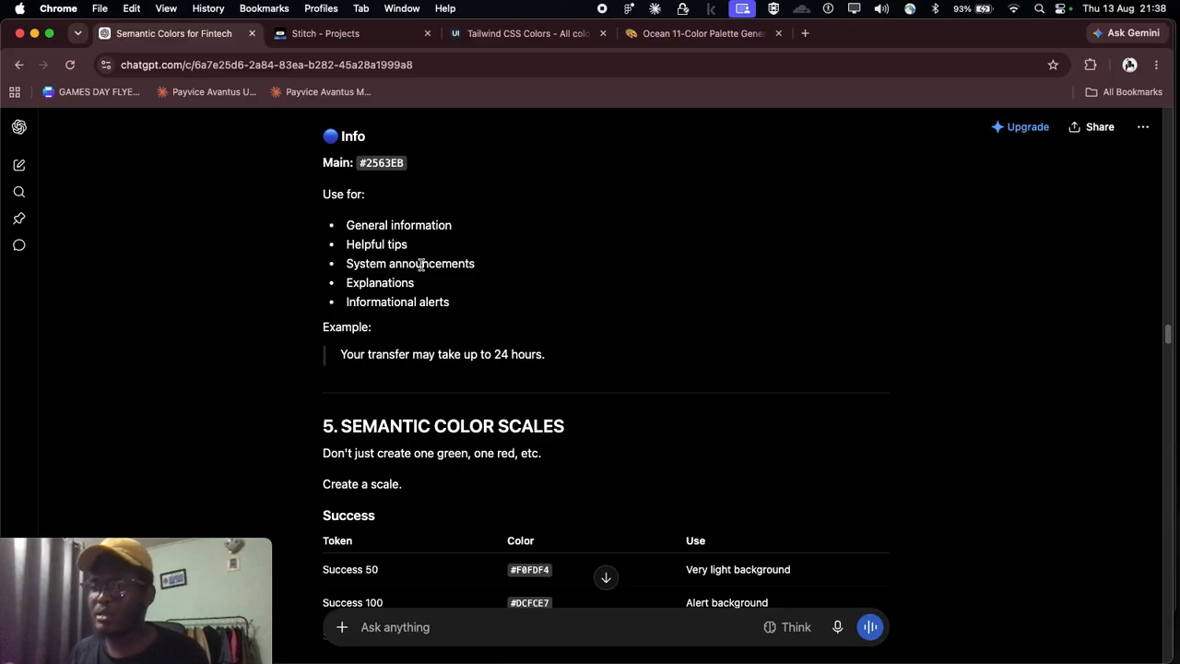
scroll(421, 265, down, 2)
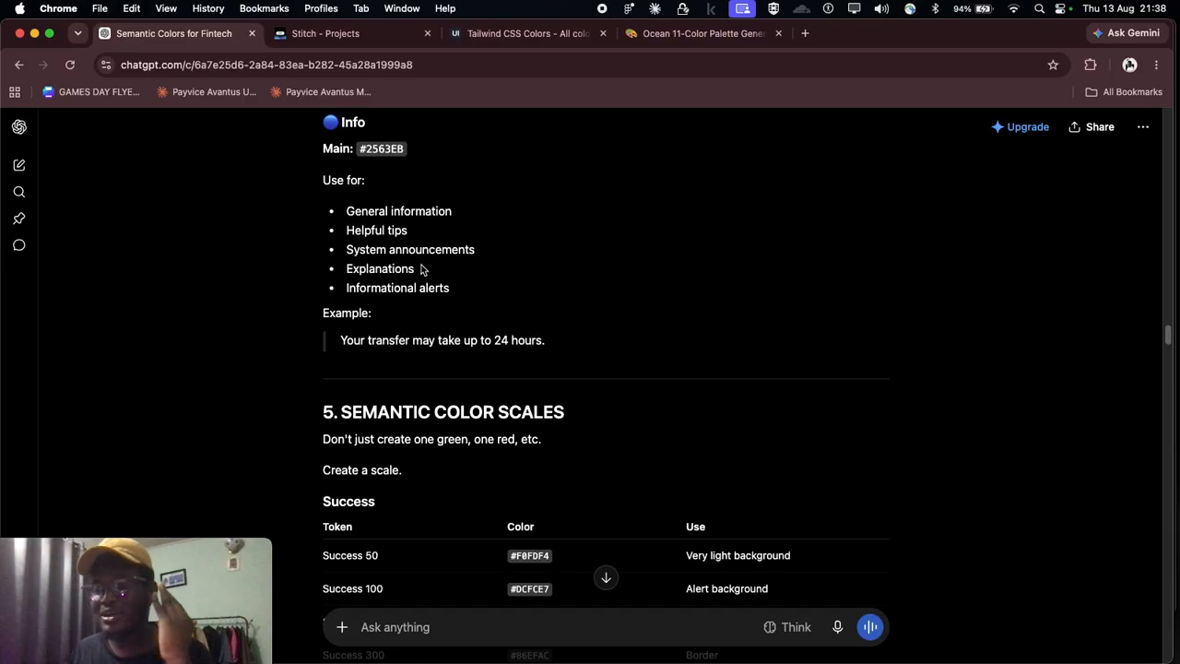
Step: Look over the Semantic Color Scales tables, covering the Success tokens with their uses and the Error and Info tokens
scroll(421, 268, down, 5)
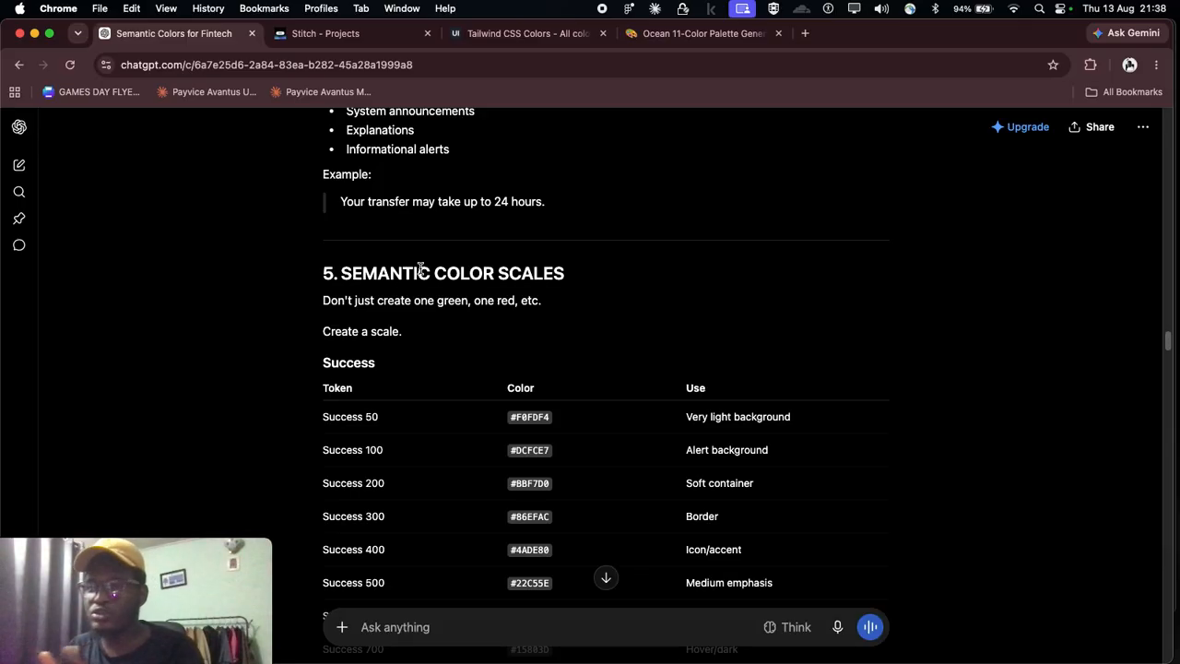
scroll(443, 270, down, 3)
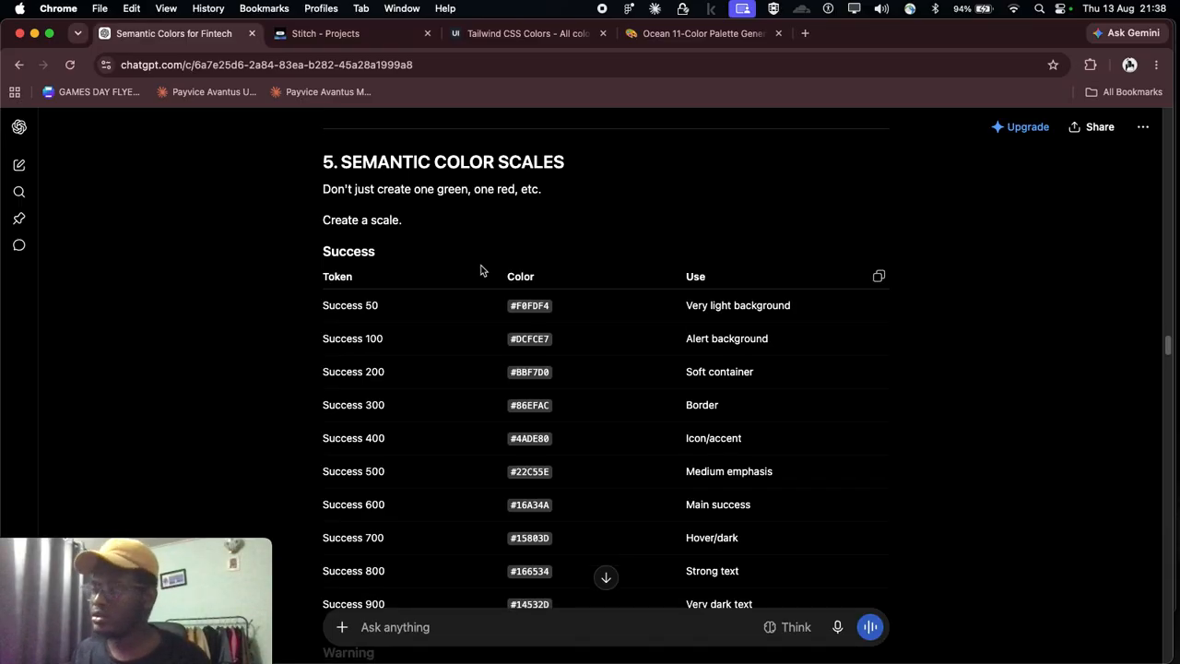
scroll(350, 267, down, 1)
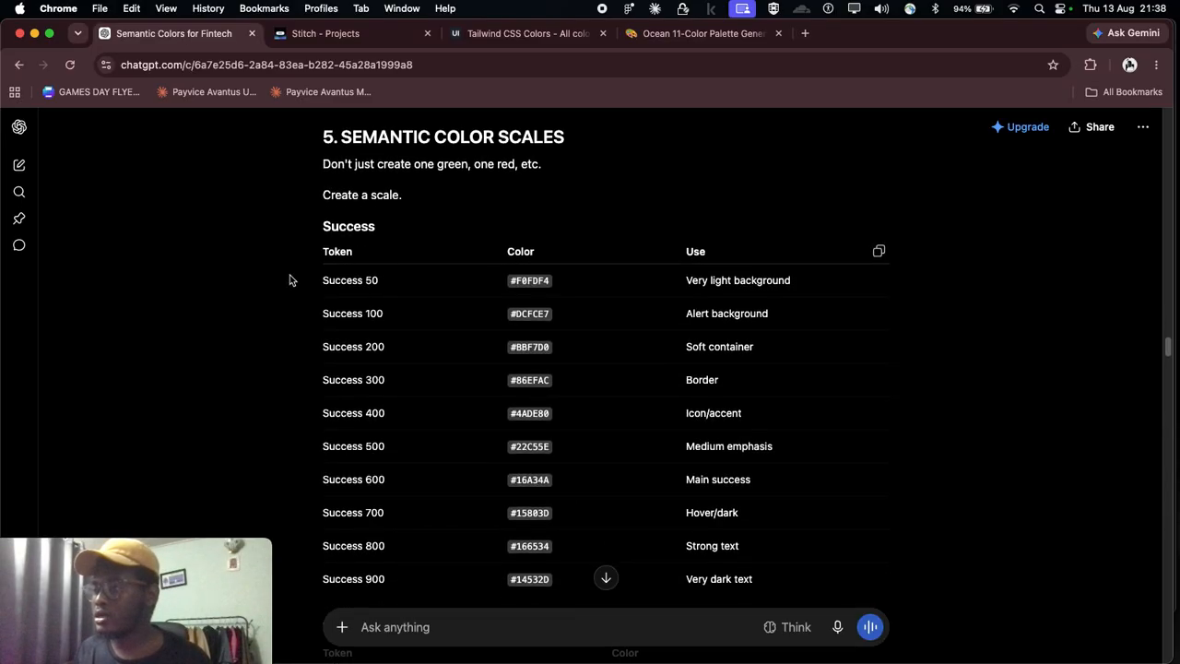
scroll(778, 285, down, 2)
scroll(526, 230, up, 2)
scroll(456, 189, down, 10)
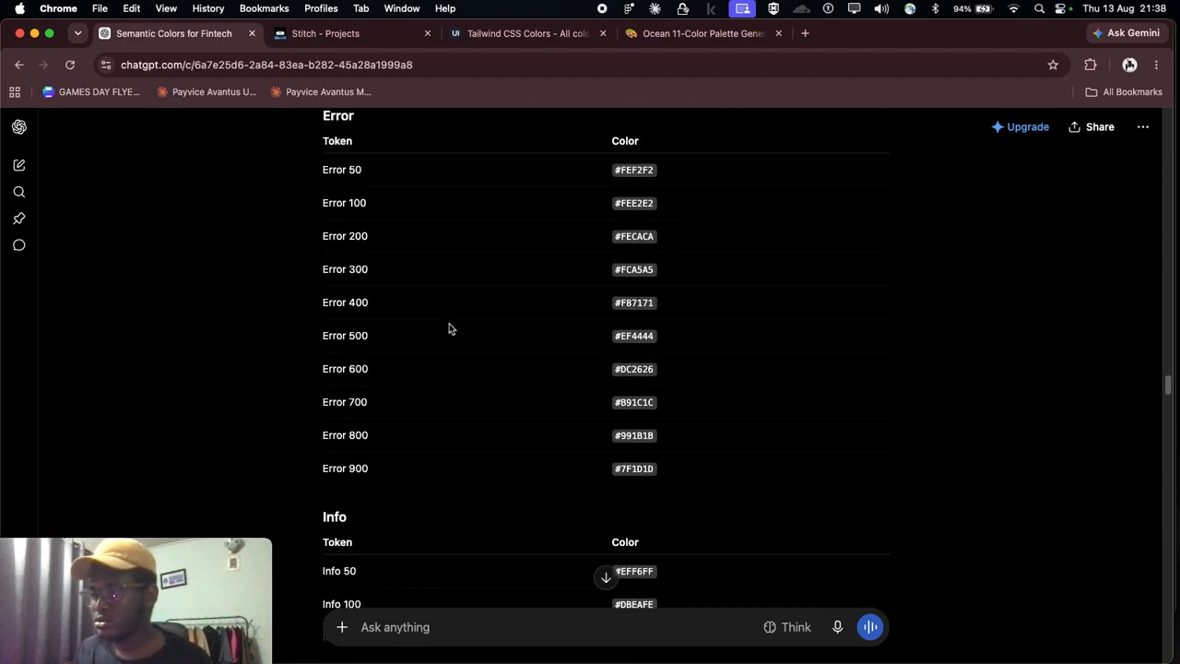
scroll(449, 329, down, 2)
scroll(369, 194, up, 2)
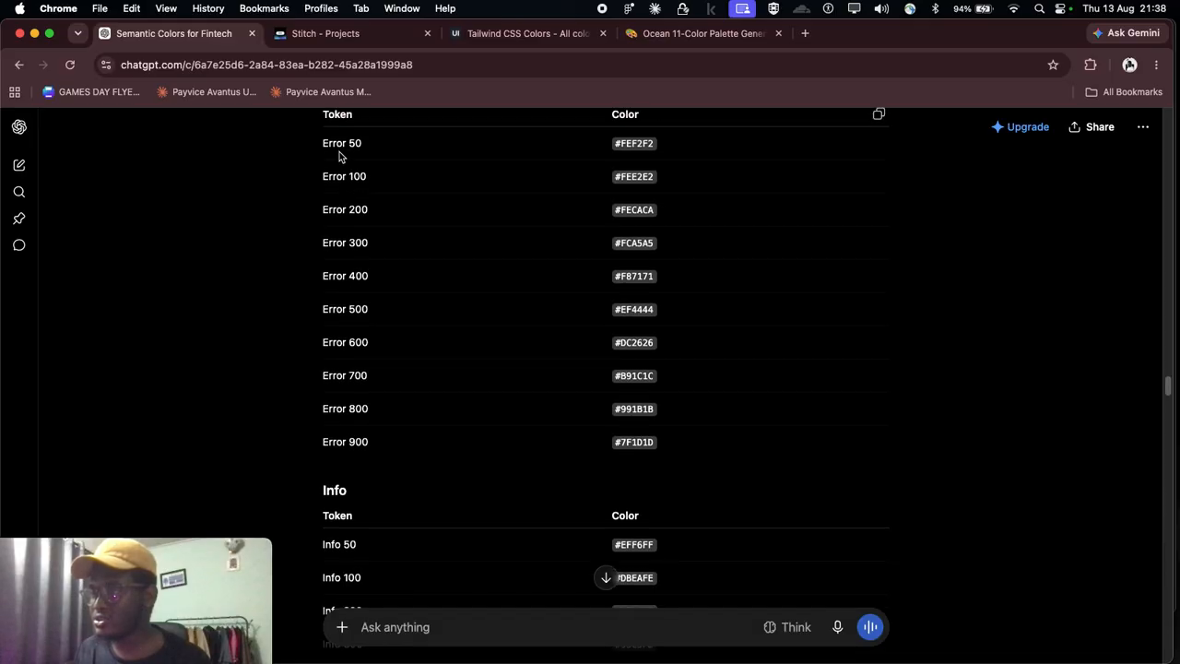
scroll(403, 412, down, 5)
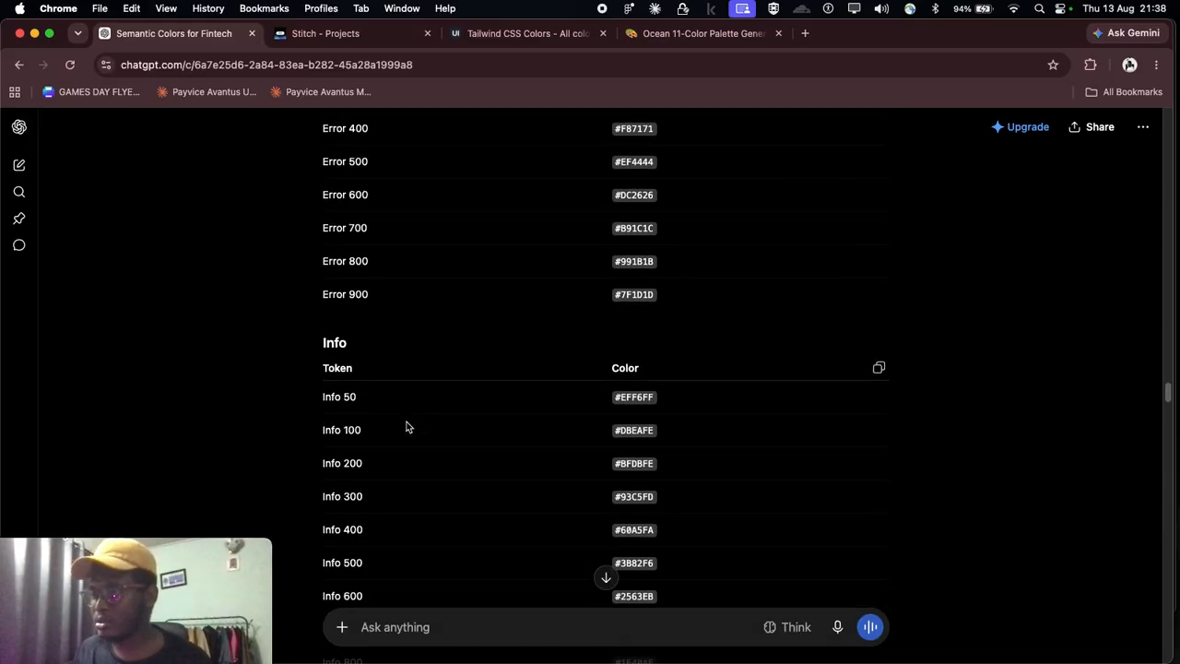
Step: Read the Neutral Colors section and its table of uses for Neutral 50 to 900
scroll(399, 437, down, 5)
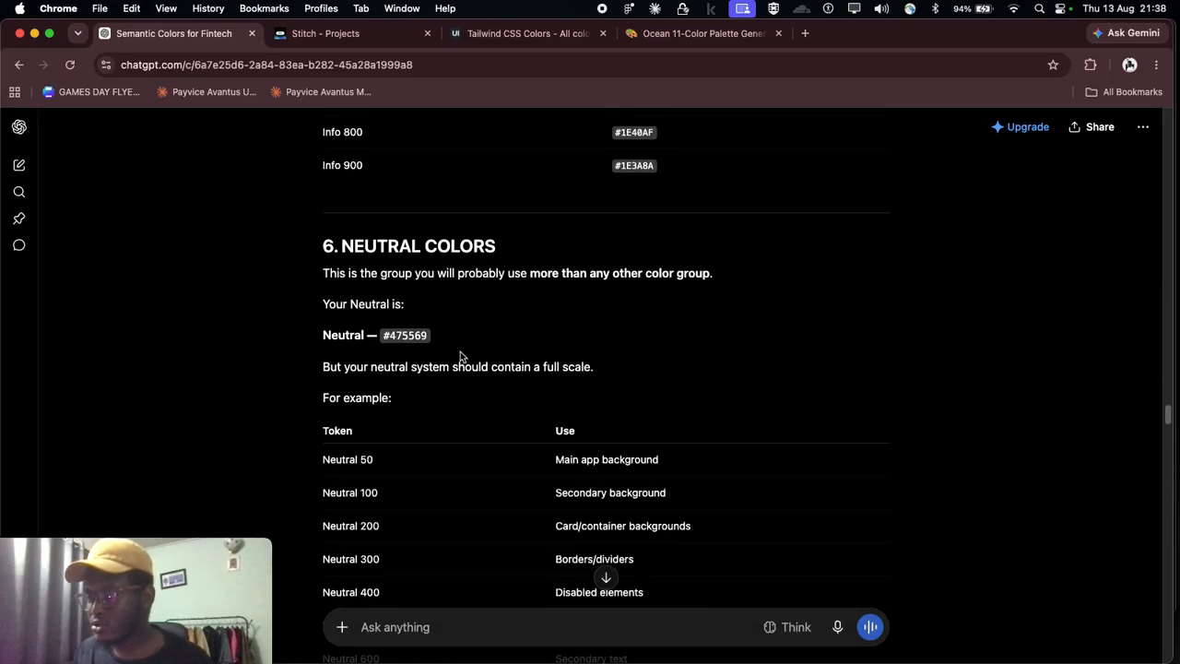
scroll(460, 356, down, 1)
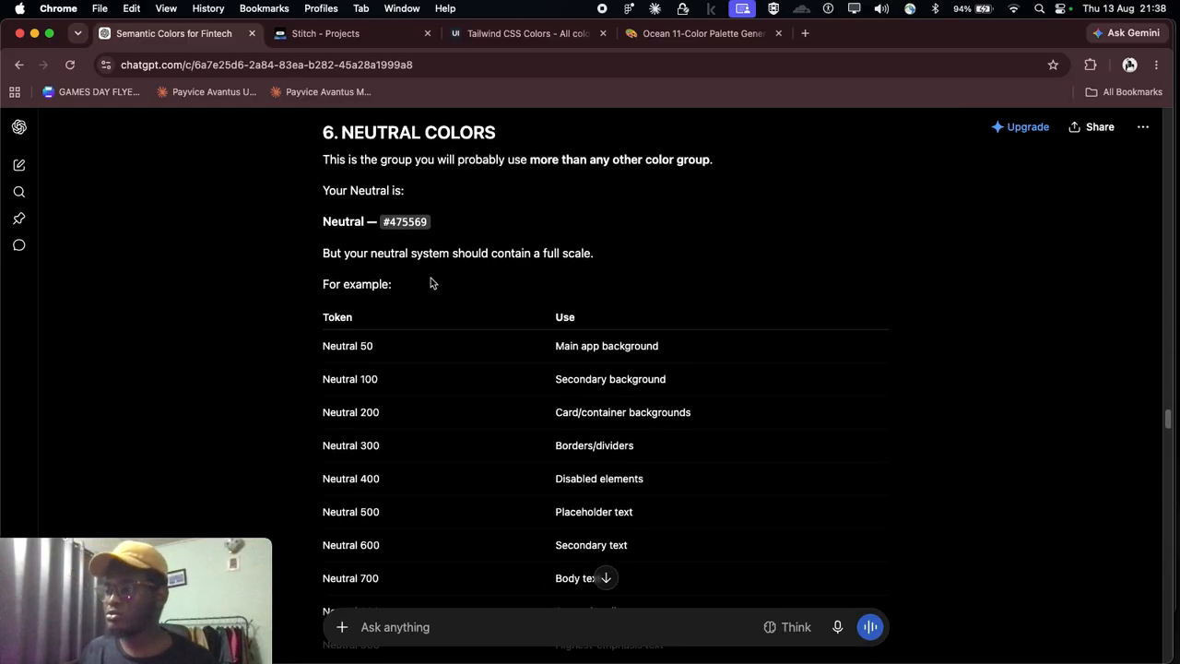
scroll(595, 295, down, 1)
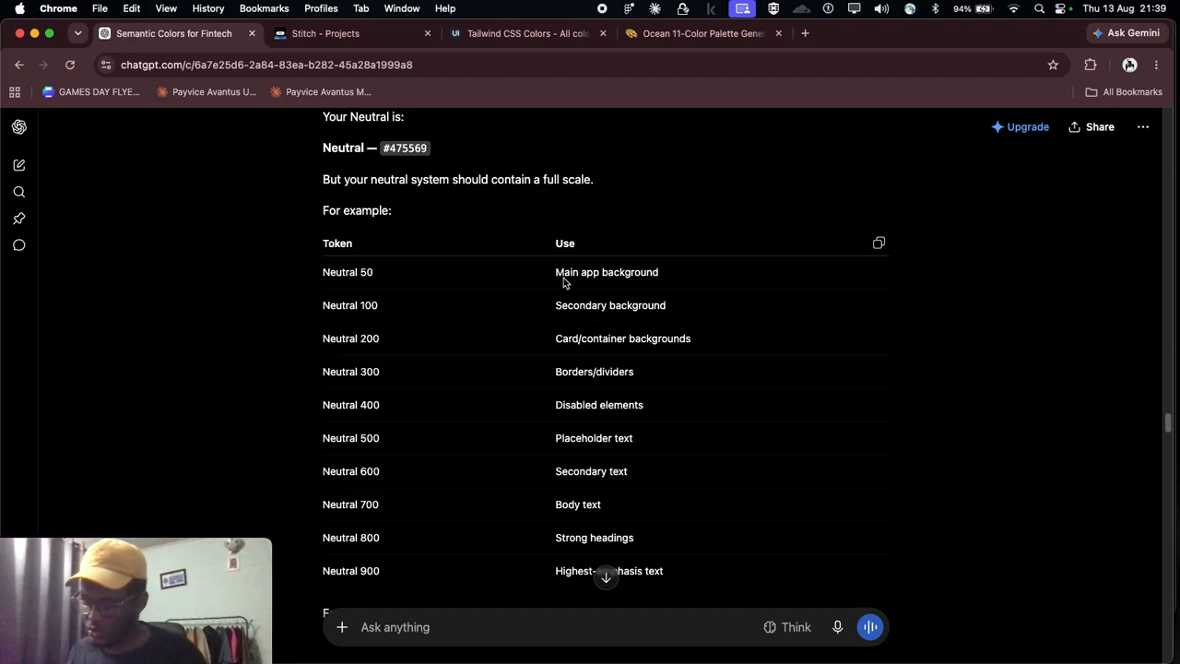
scroll(562, 281, down, 2)
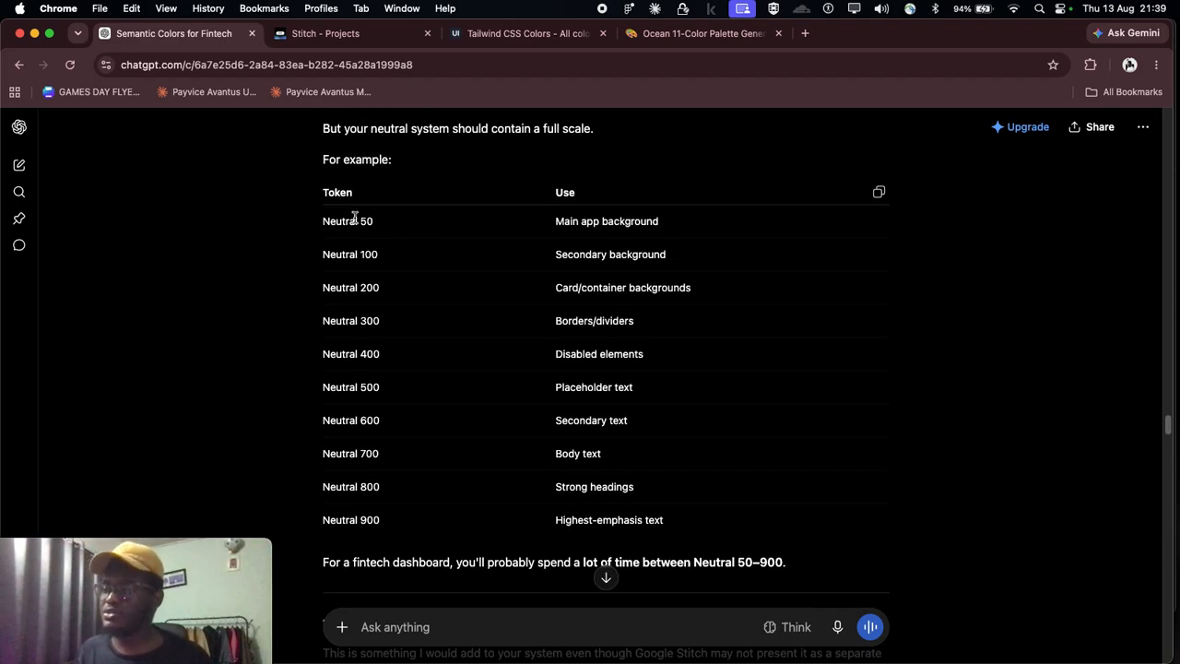
scroll(699, 246, down, 2)
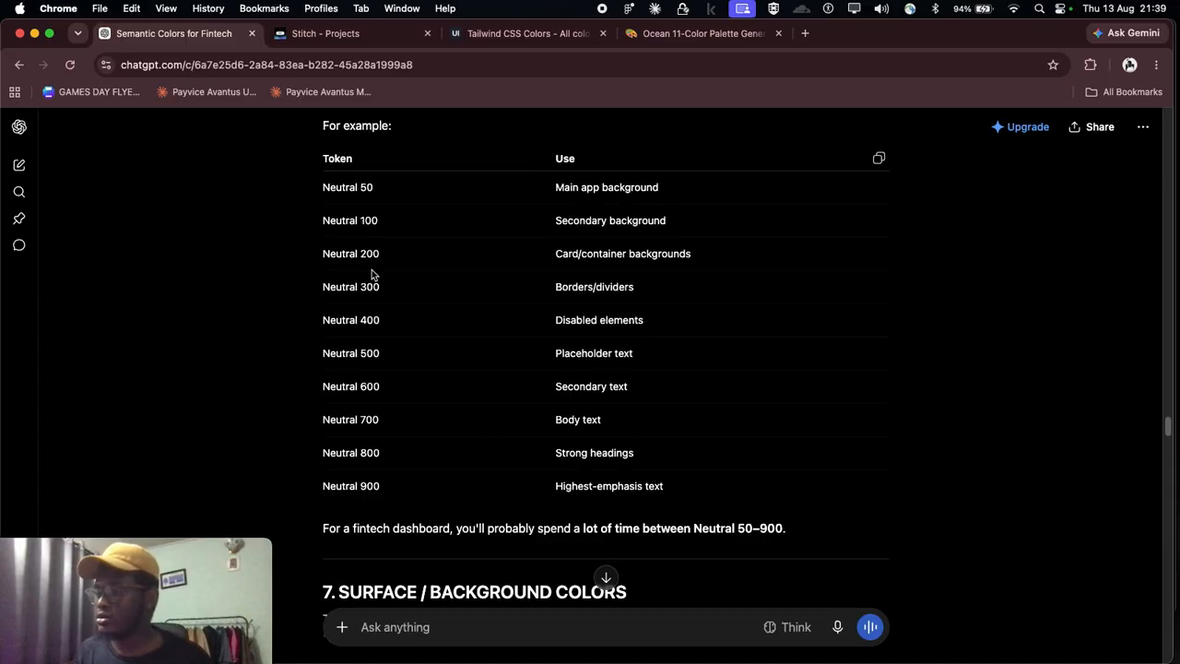
scroll(359, 215, down, 1)
scroll(416, 224, up, 4)
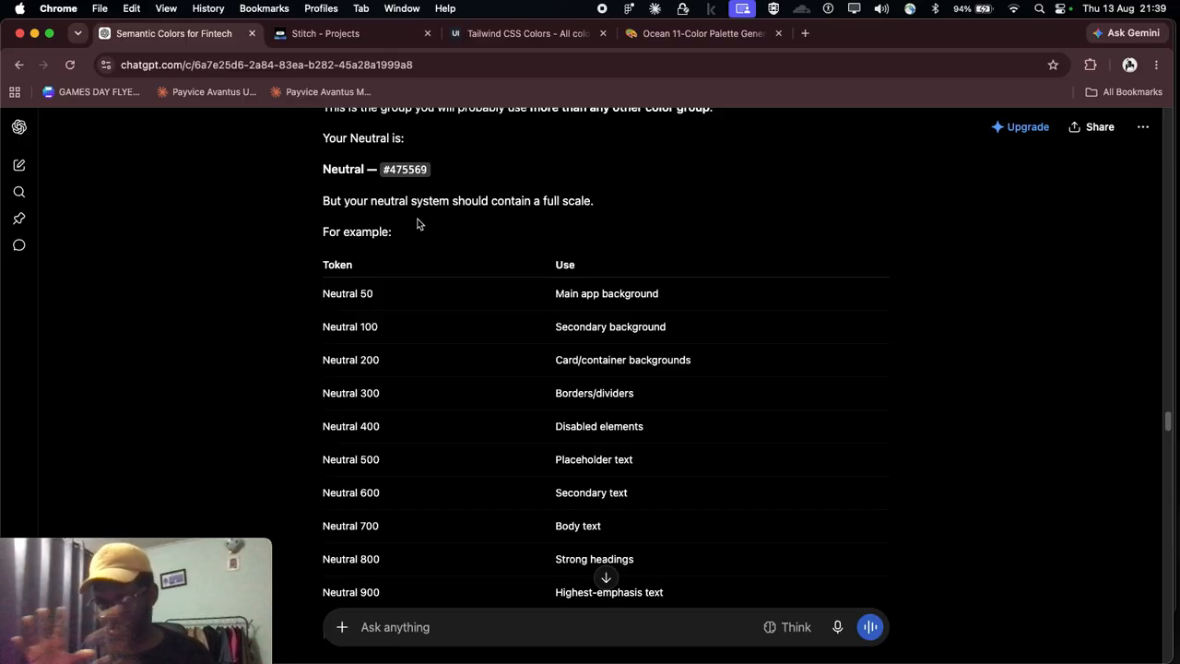
Step: Review the Neutral token uses, highlighting "Body text" for Neutral 700 and the placeholder text entry for Neutral 500
scroll(418, 214, down, 5)
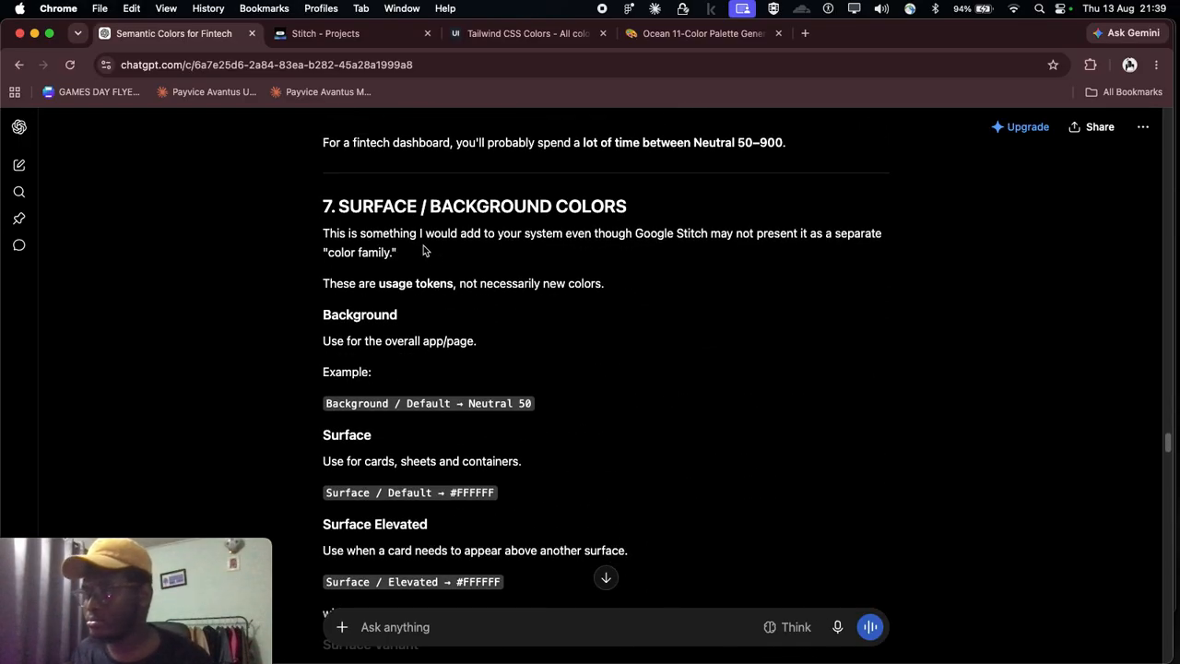
scroll(428, 237, up, 3)
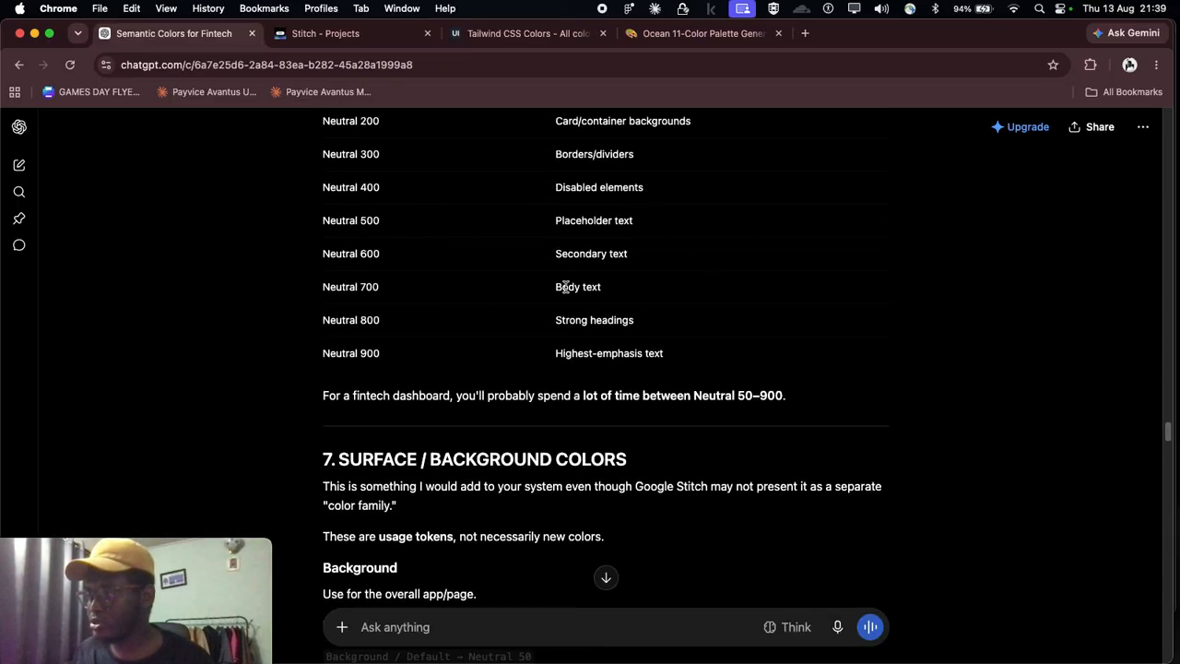
drag(618, 290, 529, 290)
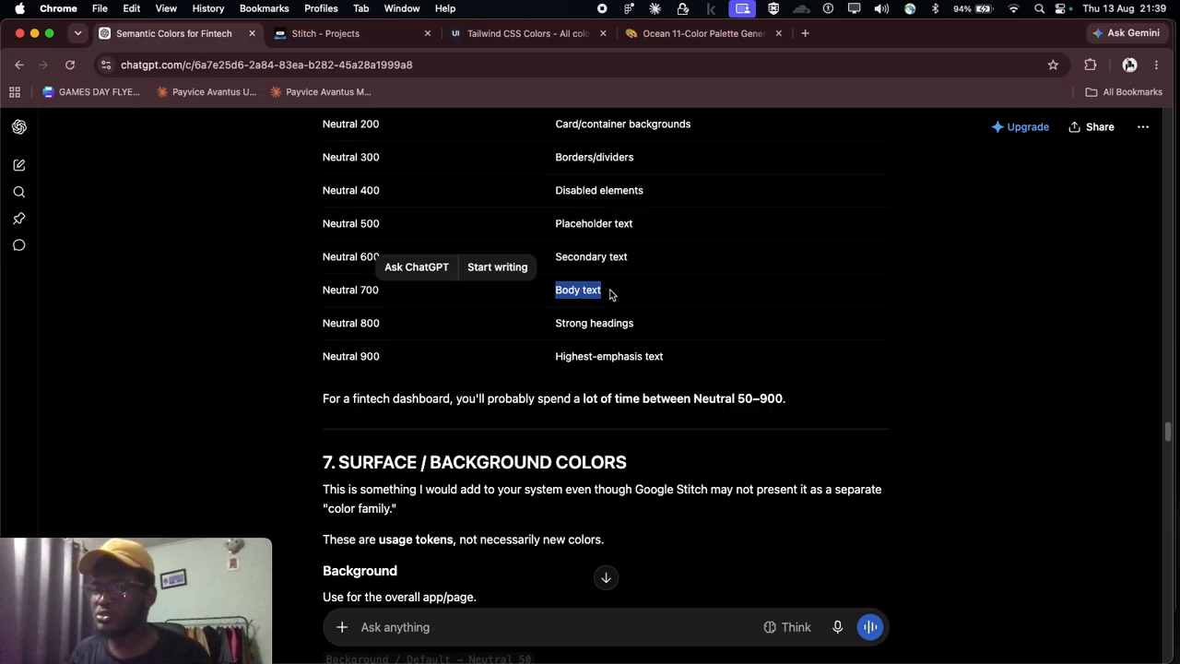
scroll(609, 293, up, 3)
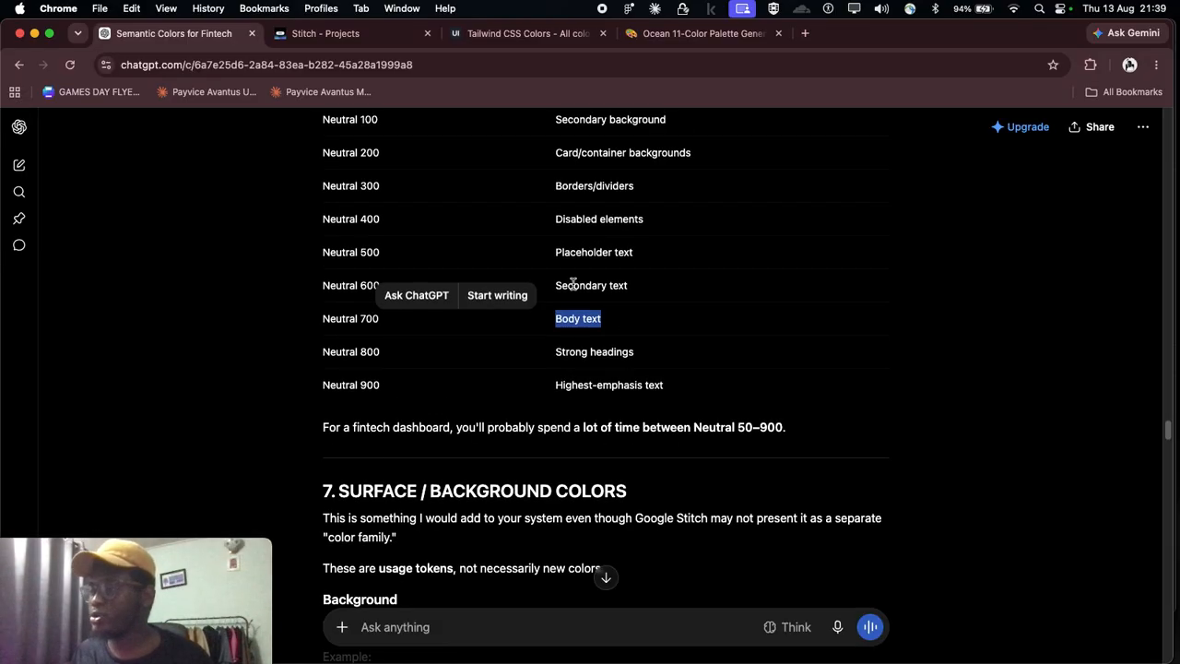
triple_click(609, 328)
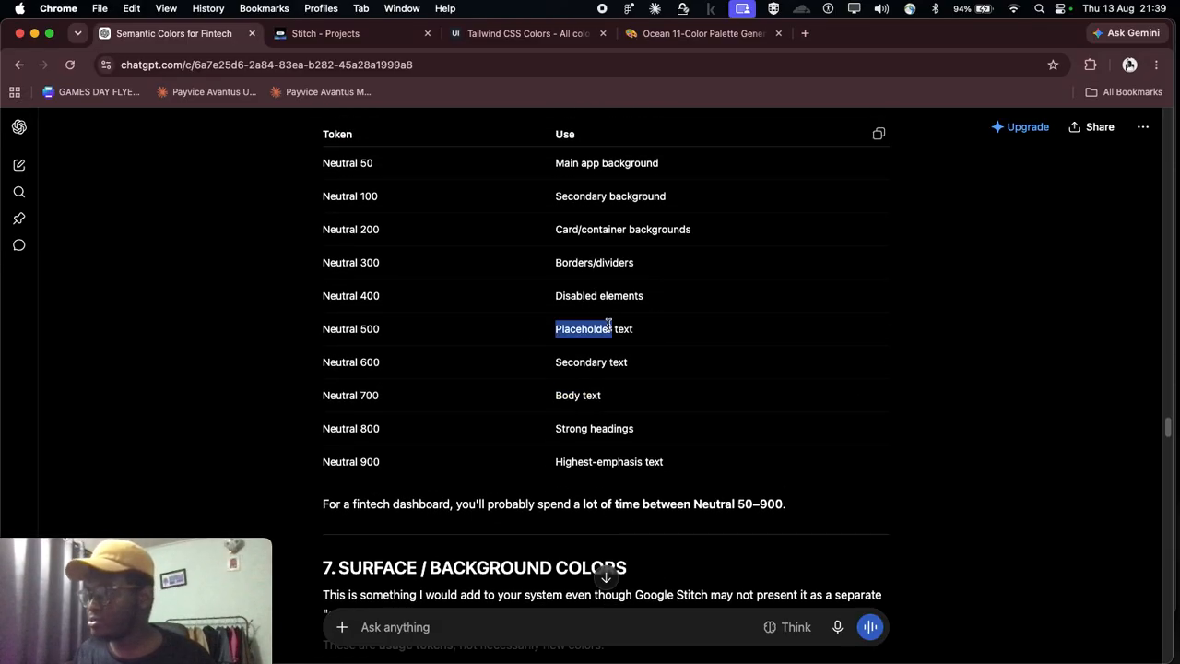
click(590, 359)
scroll(591, 360, down, 5)
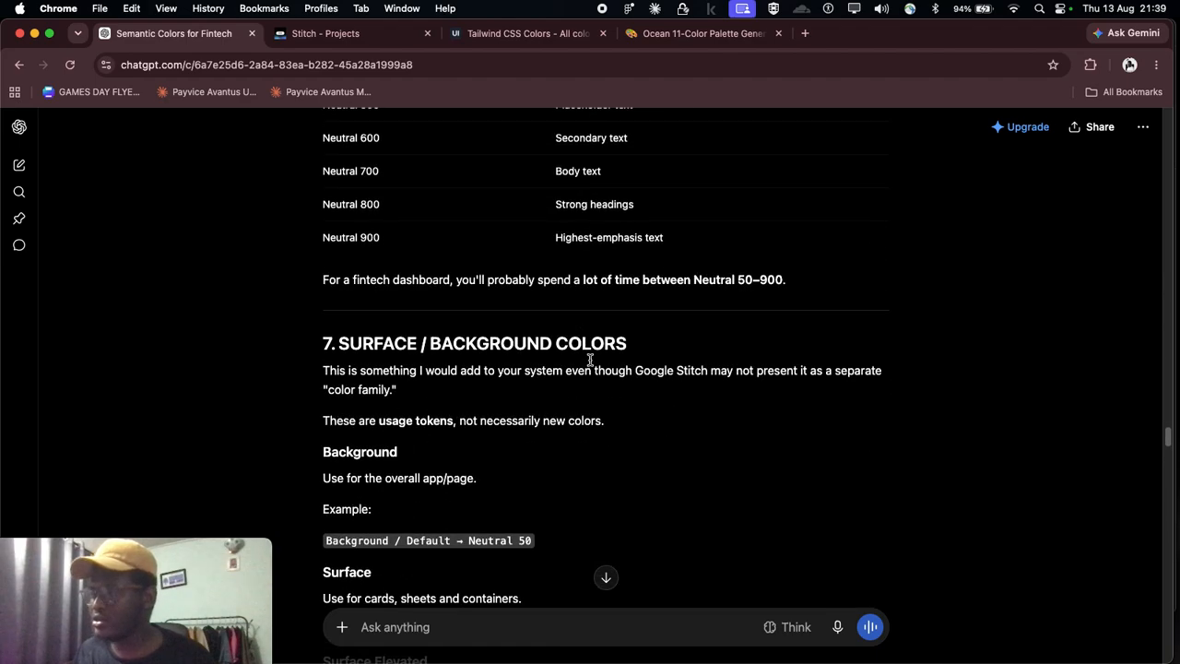
Step: Read the Surface / Background Colors section, covering the Background, Surface, Surface Elevated and Surface Variant tokens
scroll(590, 360, down, 2)
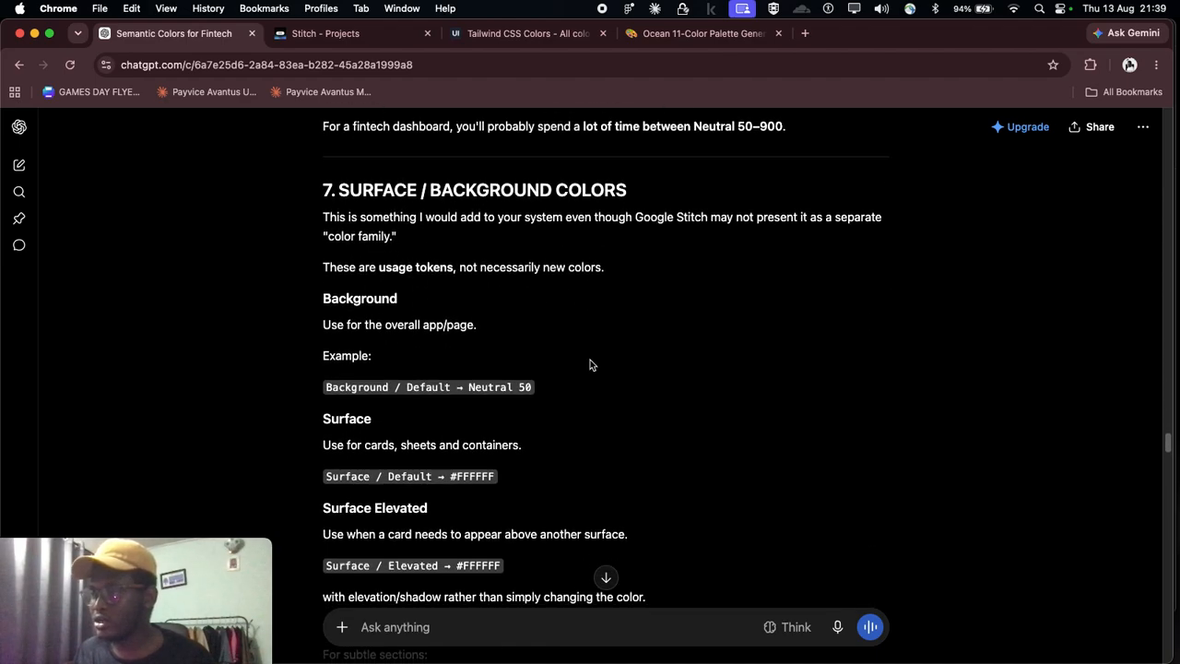
scroll(590, 364, down, 1)
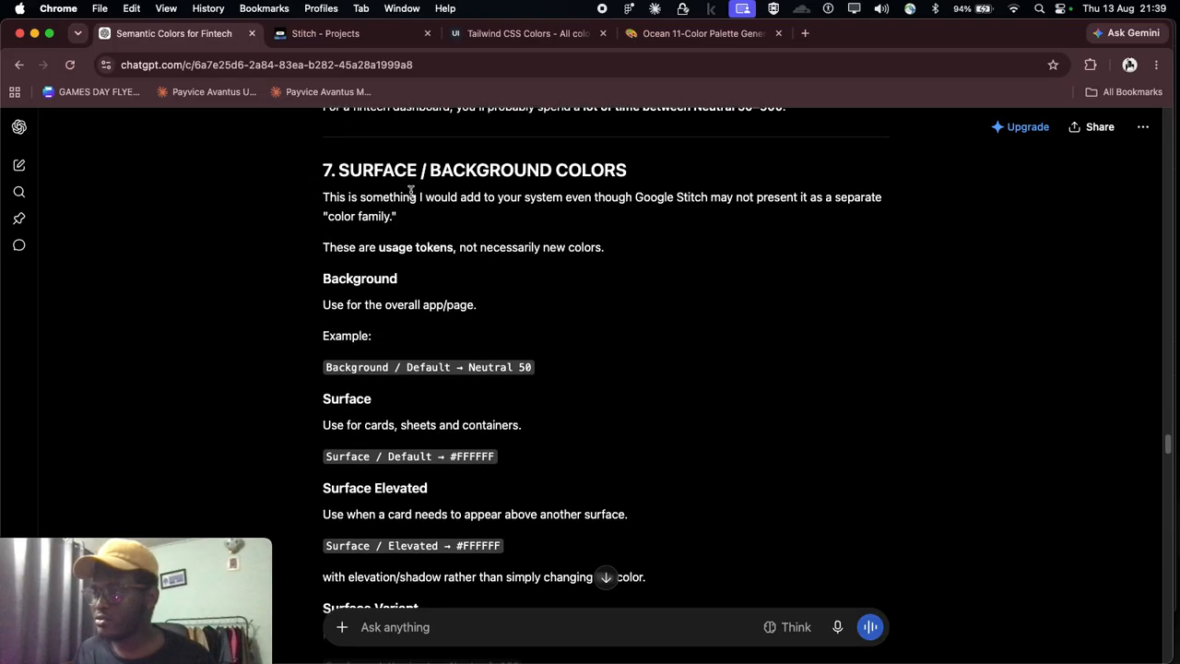
scroll(554, 200, down, 1)
scroll(383, 339, down, 2)
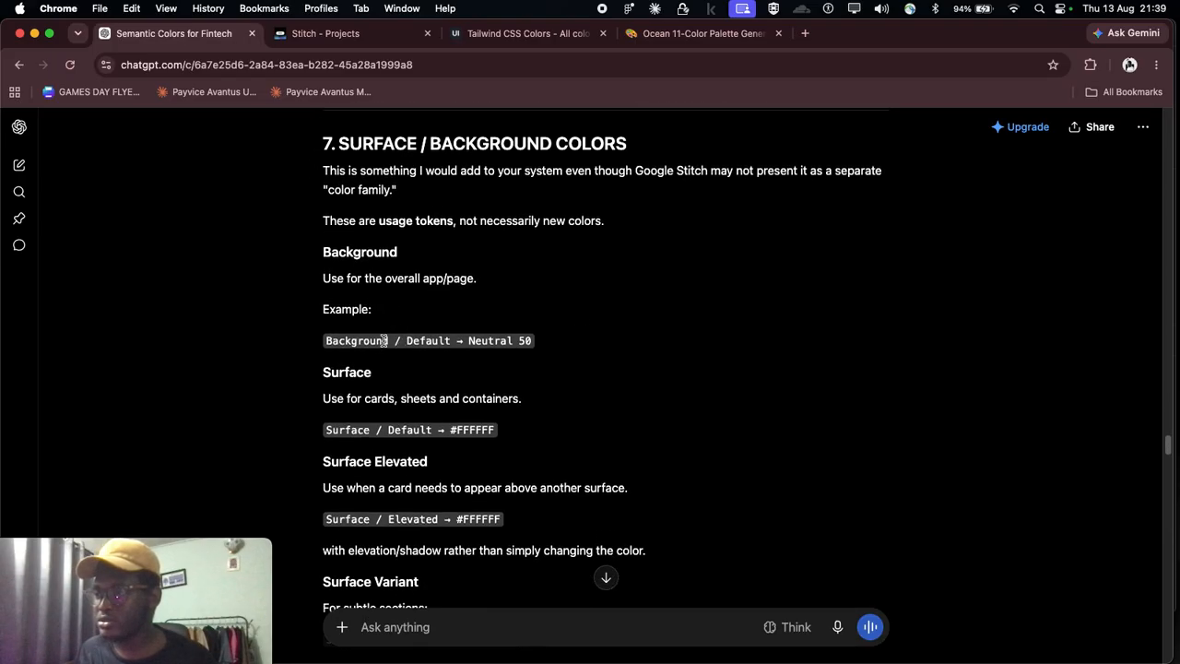
scroll(515, 338, down, 1)
scroll(508, 329, down, 10)
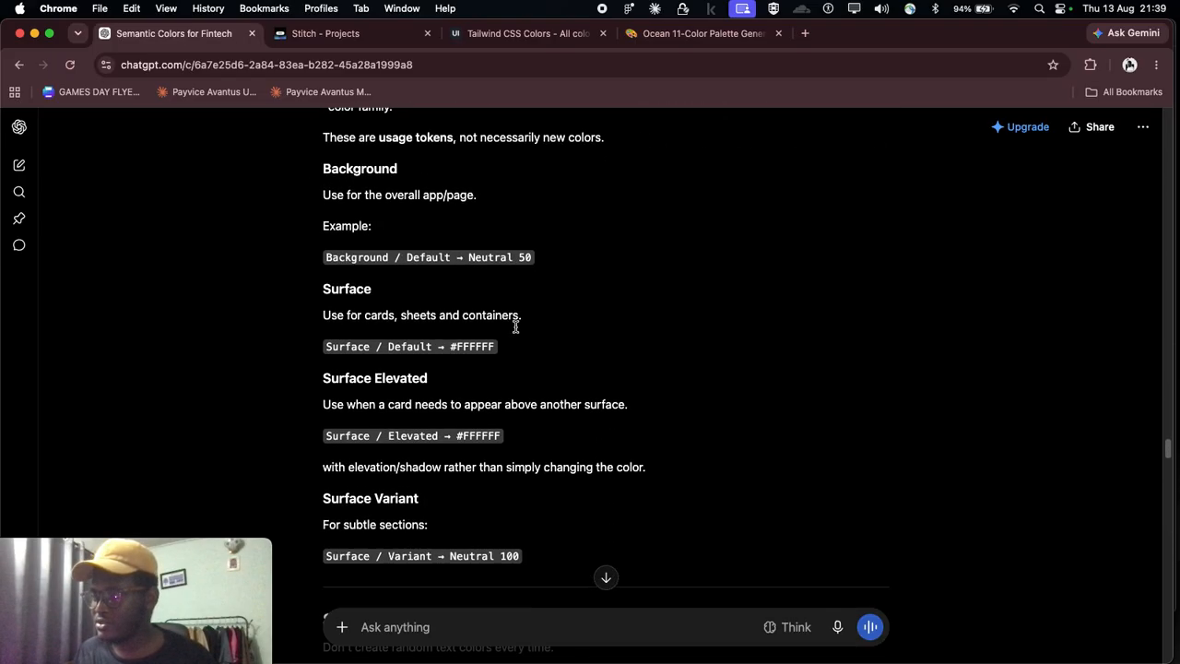
Step: Read the Text Colors section with the uses for primary, secondary and tertiary text
scroll(430, 366, down, 2)
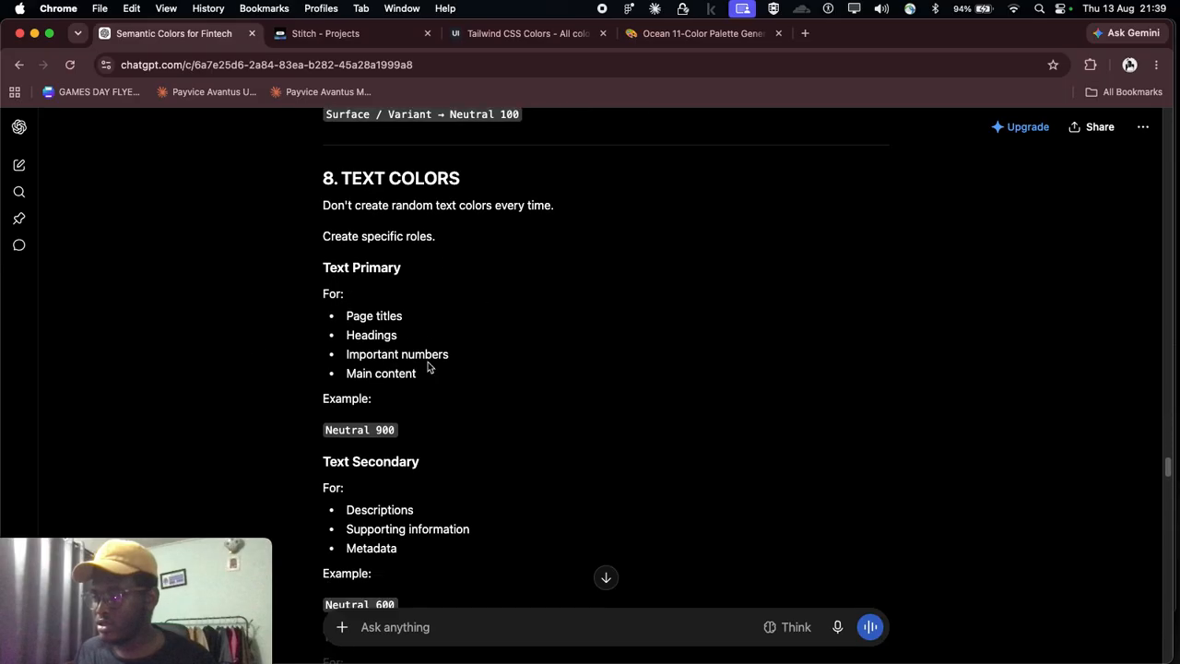
scroll(415, 380, down, 4)
scroll(415, 380, down, 8)
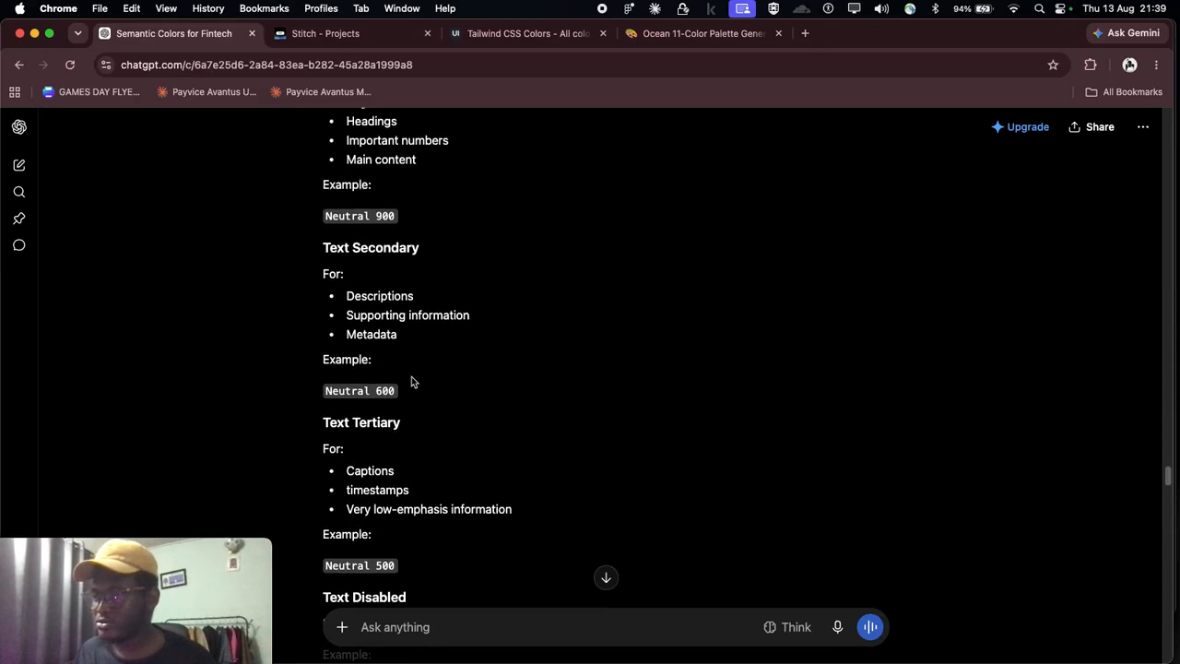
Step: Read the Border Colors and Icon Colors sections, including their assigned Neutral, Primary and Error tokens
scroll(420, 361, down, 5)
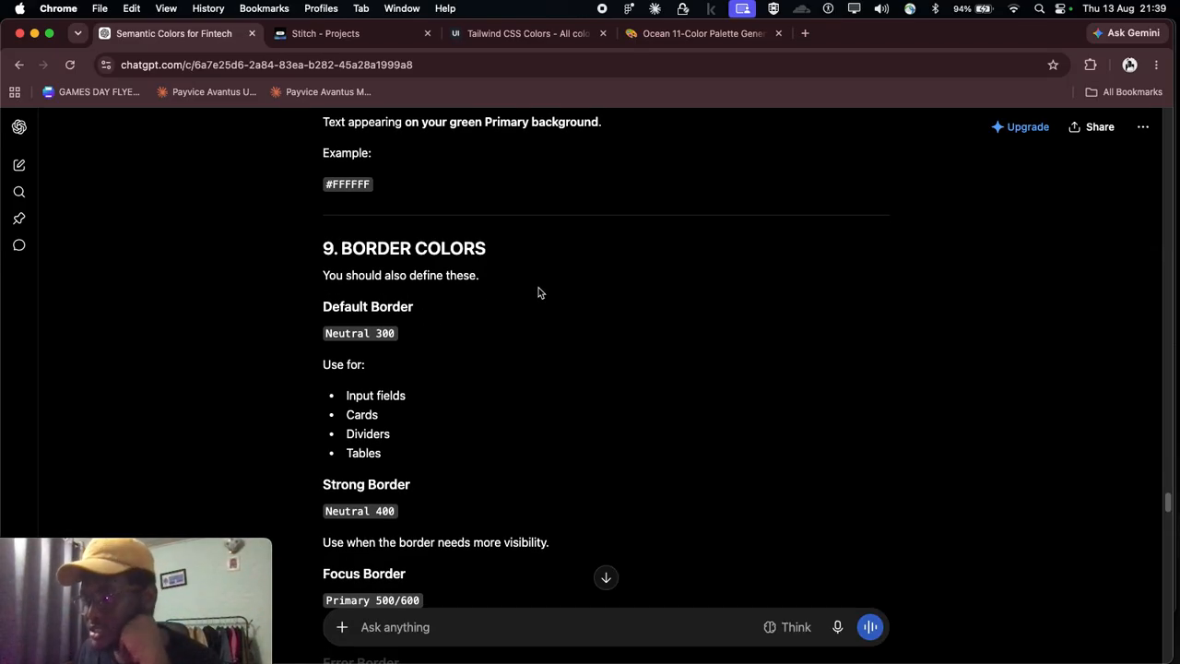
scroll(439, 273, down, 8)
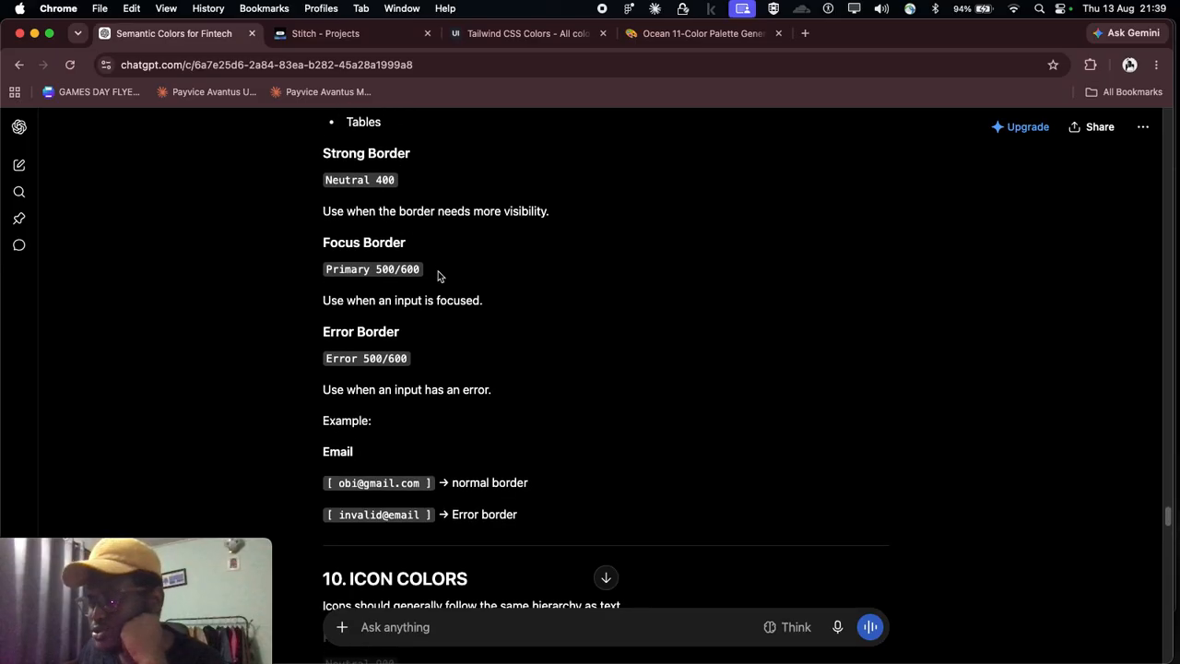
scroll(439, 274, down, 5)
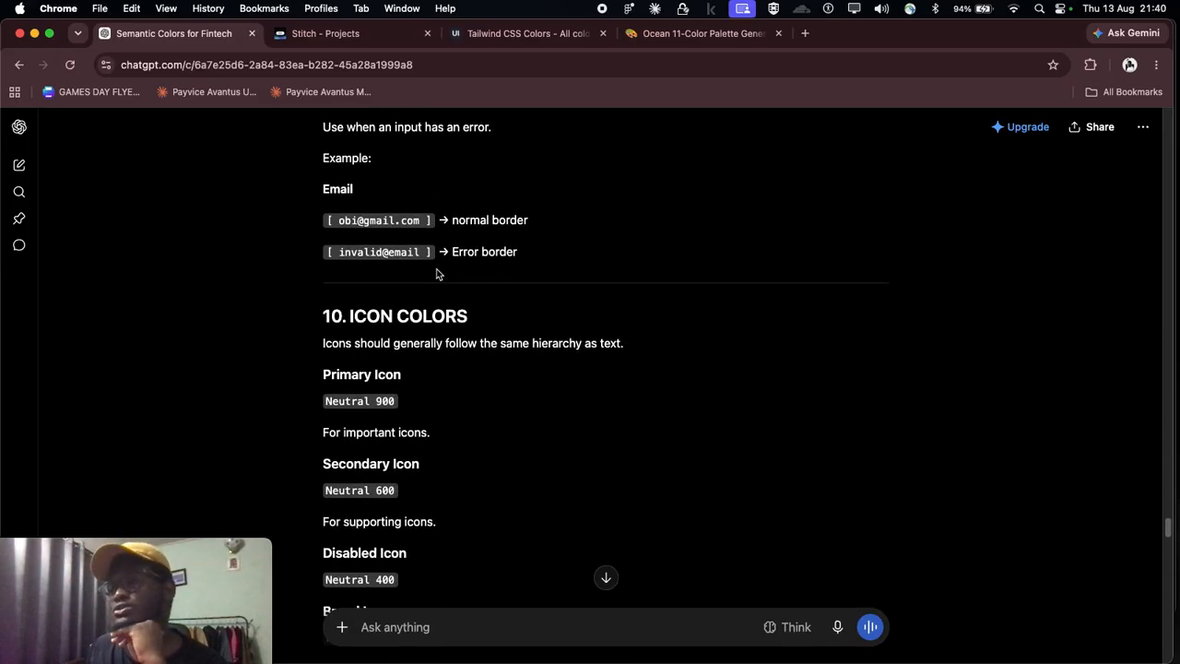
scroll(438, 273, down, 3)
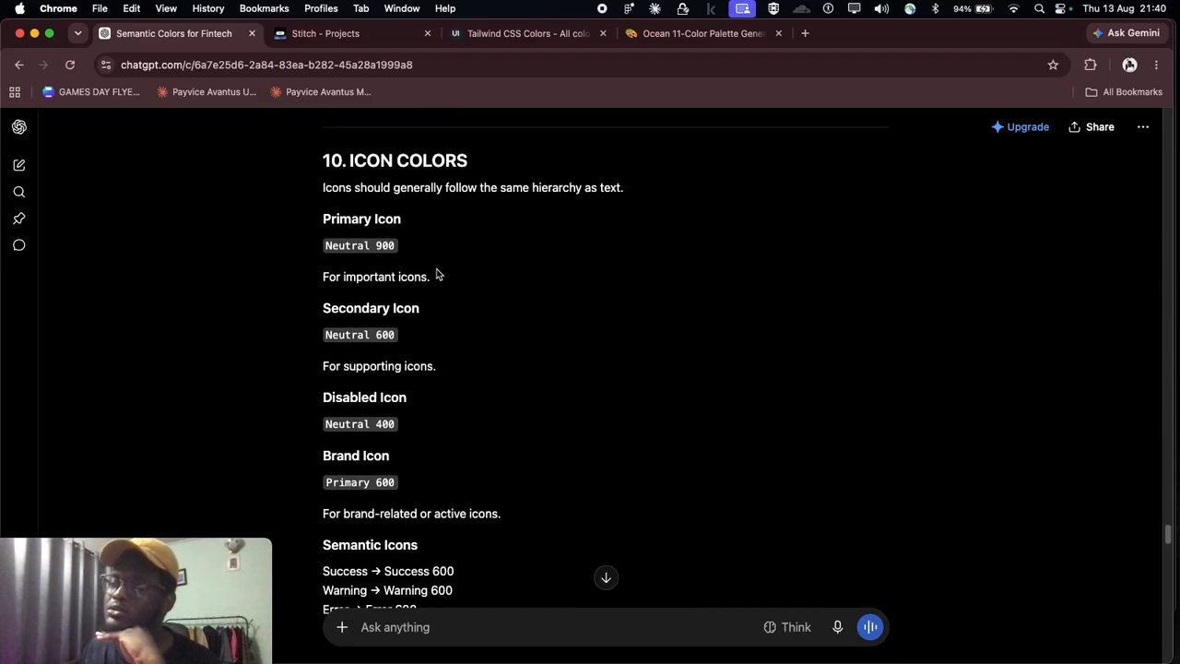
scroll(438, 273, down, 1)
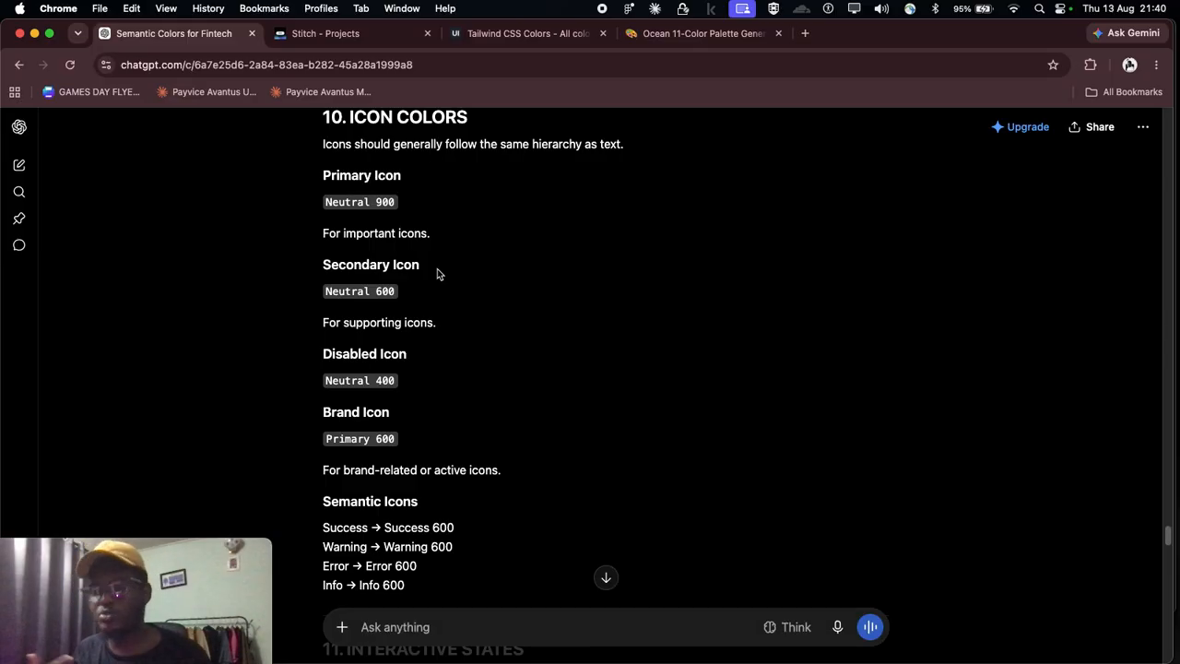
Step: Read the Interactive States section for the Primary button's default, hover, pressed, disabled and focus colors
scroll(438, 274, down, 5)
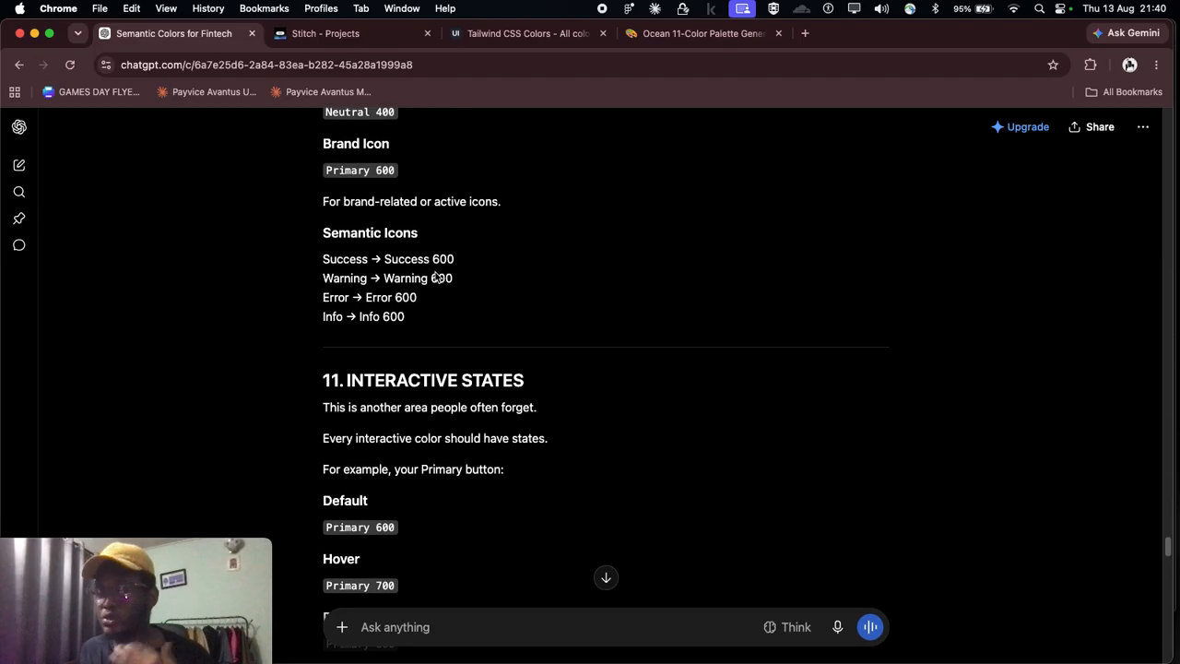
scroll(429, 364, down, 2)
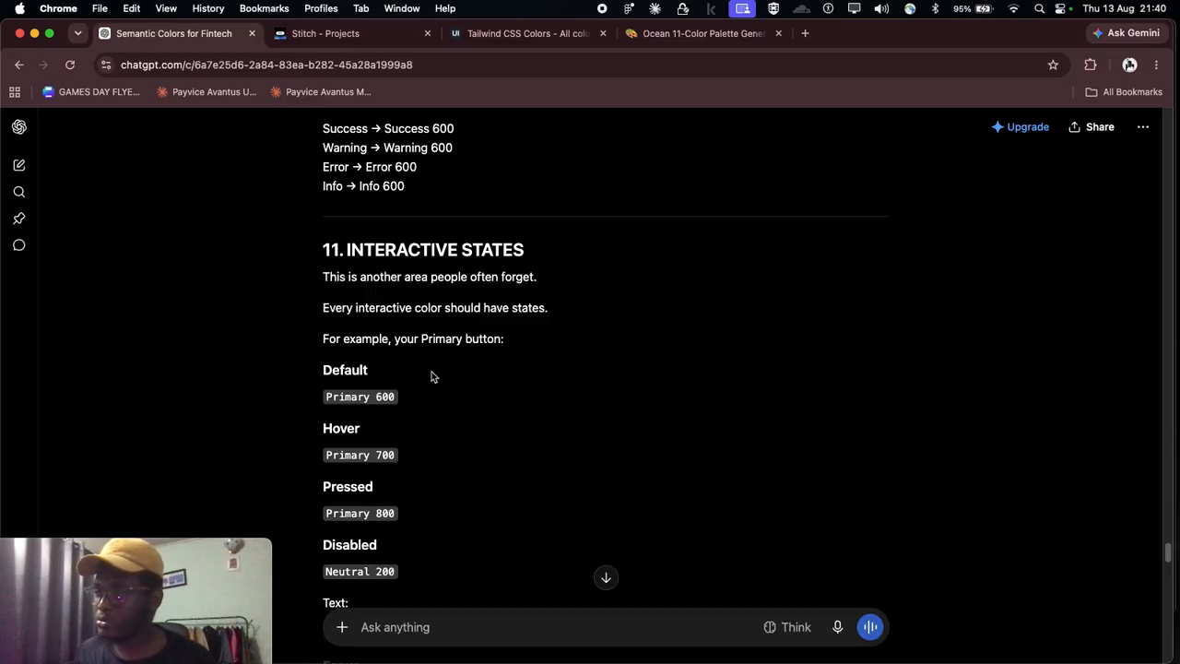
scroll(432, 377, down, 2)
scroll(431, 378, down, 1)
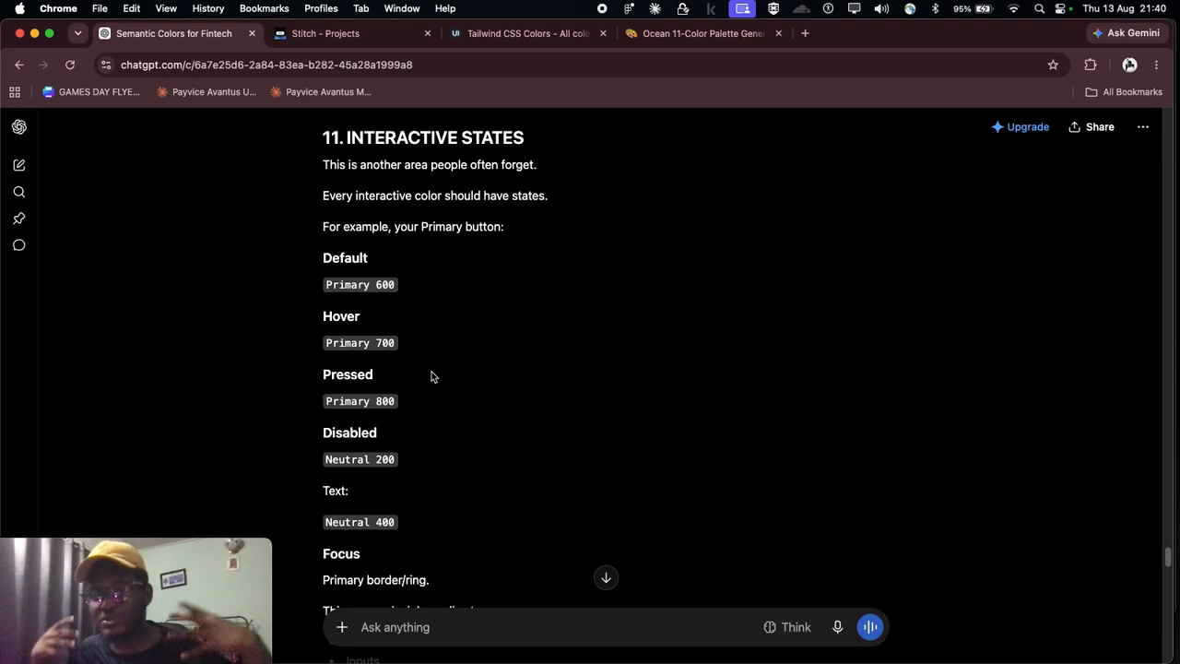
scroll(431, 376, down, 10)
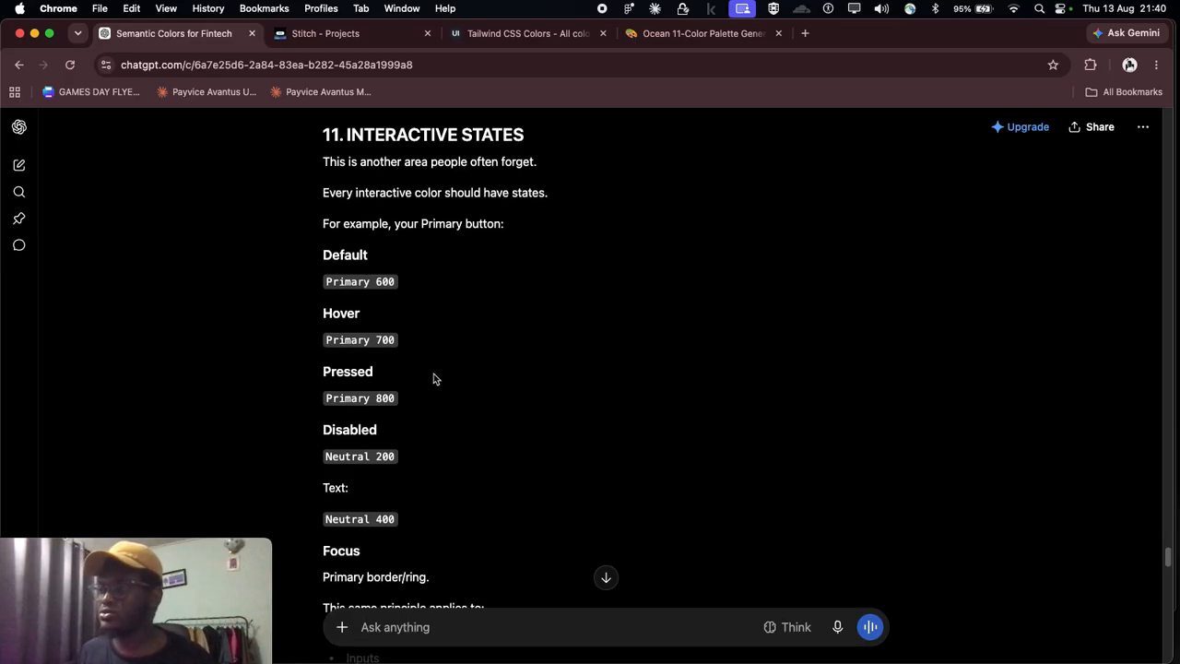
Step: Look over the Inverse Colors and Scrim / Overlay sections for dark components and overlays
scroll(434, 373, down, 2)
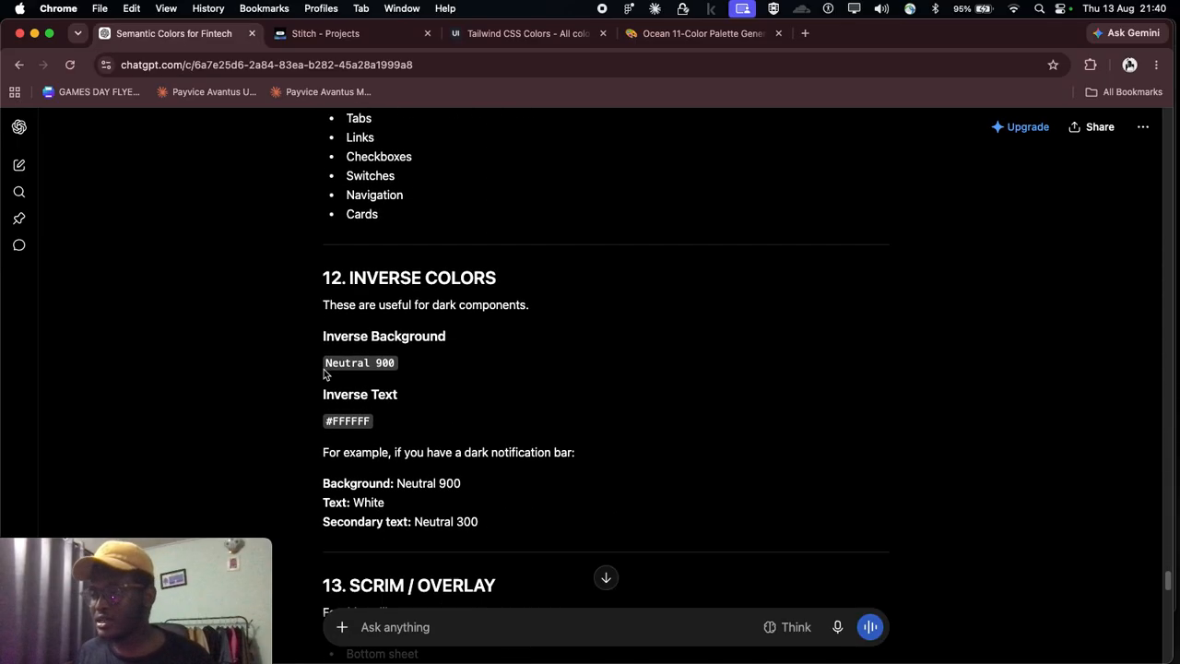
scroll(396, 295, down, 7)
scroll(425, 318, down, 9)
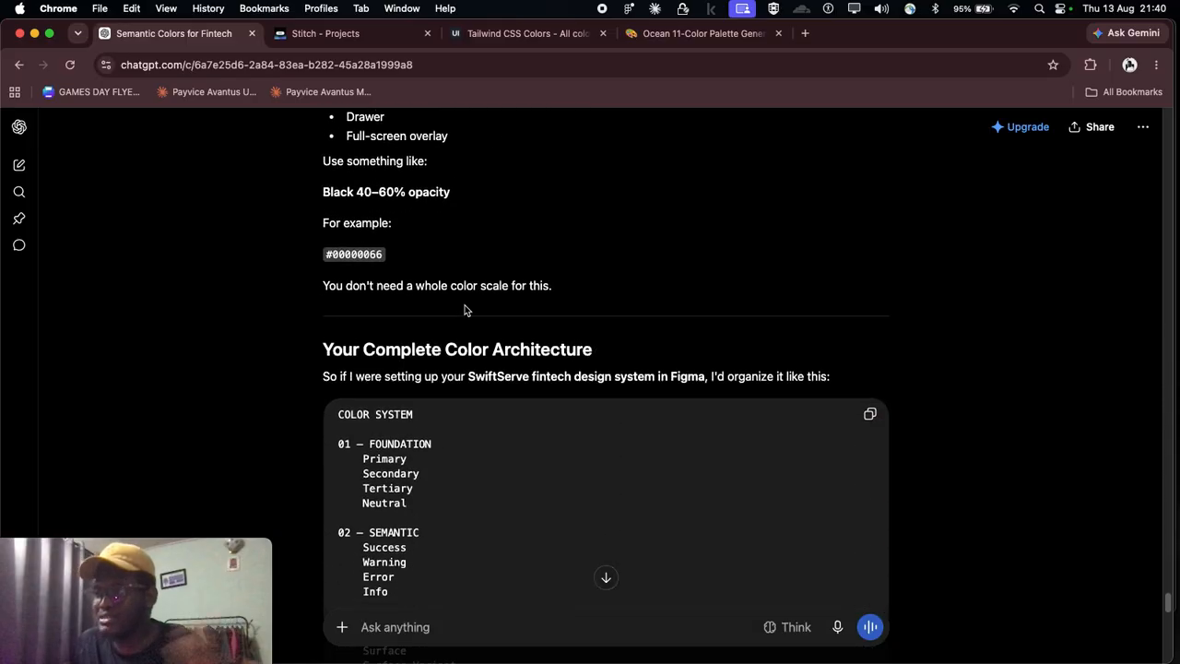
Step: Review the Complete Color Architecture list from Foundation to Overlay and the closing explanation of the system's three layers
scroll(396, 286, down, 2)
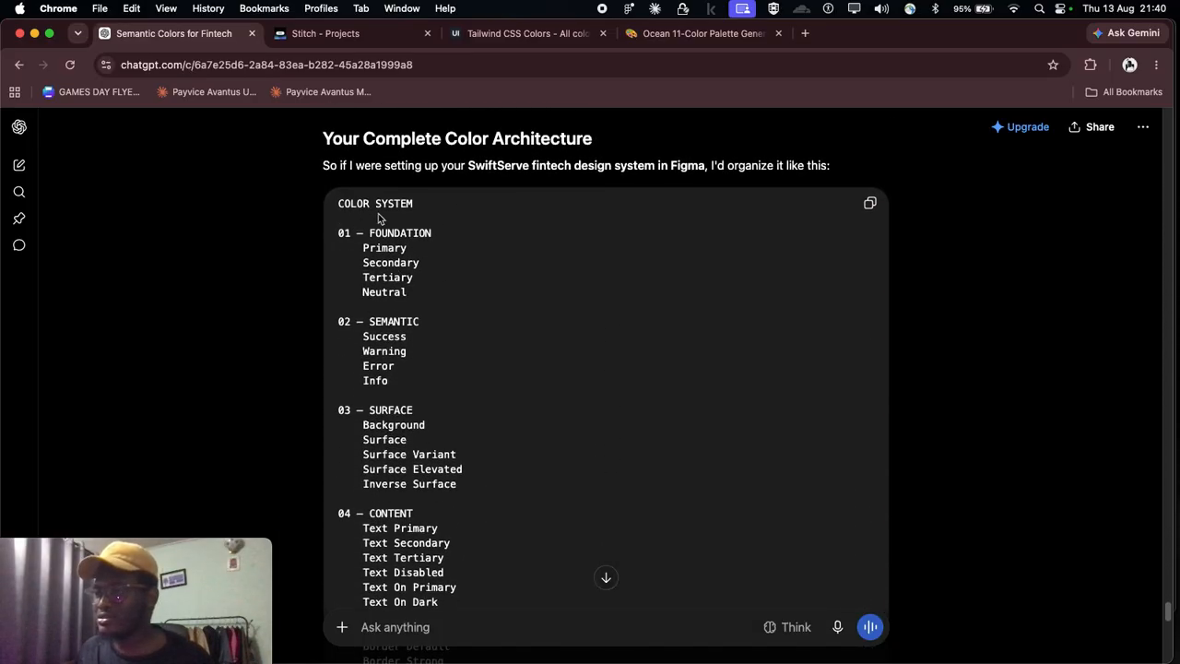
scroll(391, 196, down, 4)
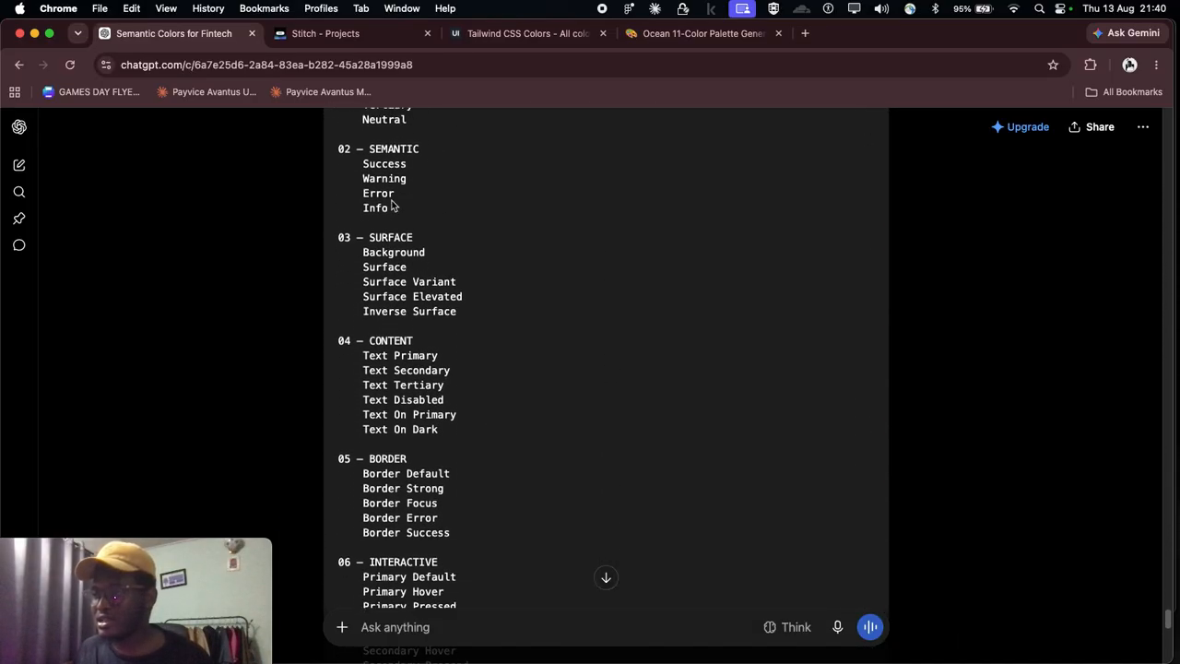
scroll(402, 268, down, 3)
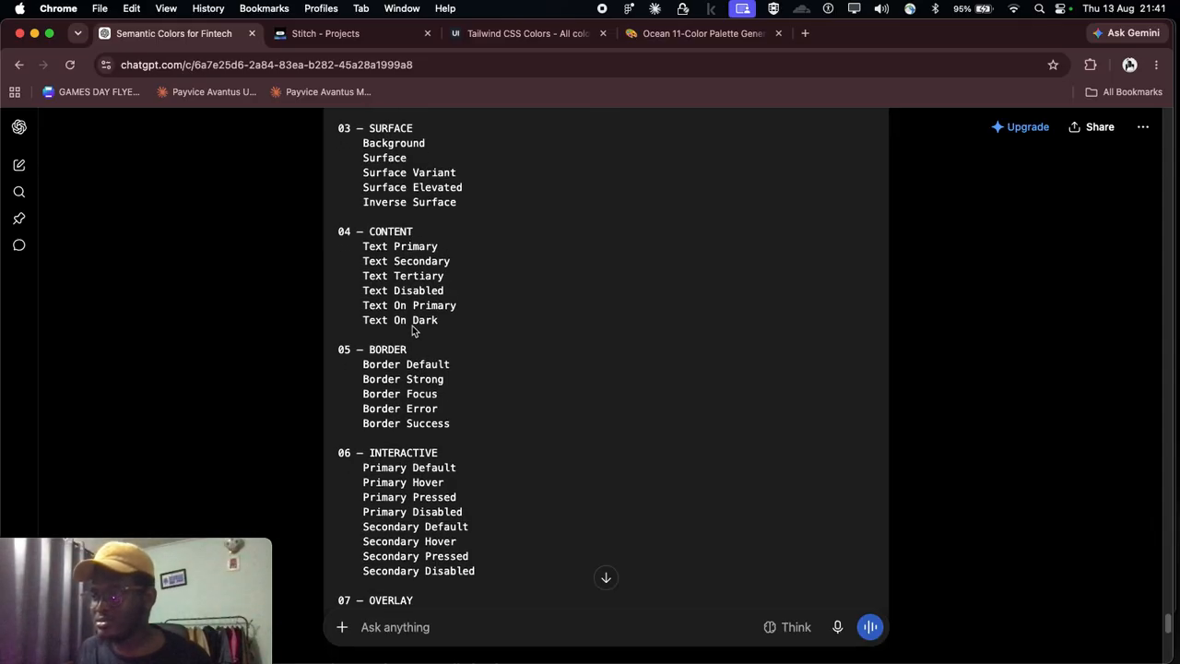
scroll(414, 395, down, 1)
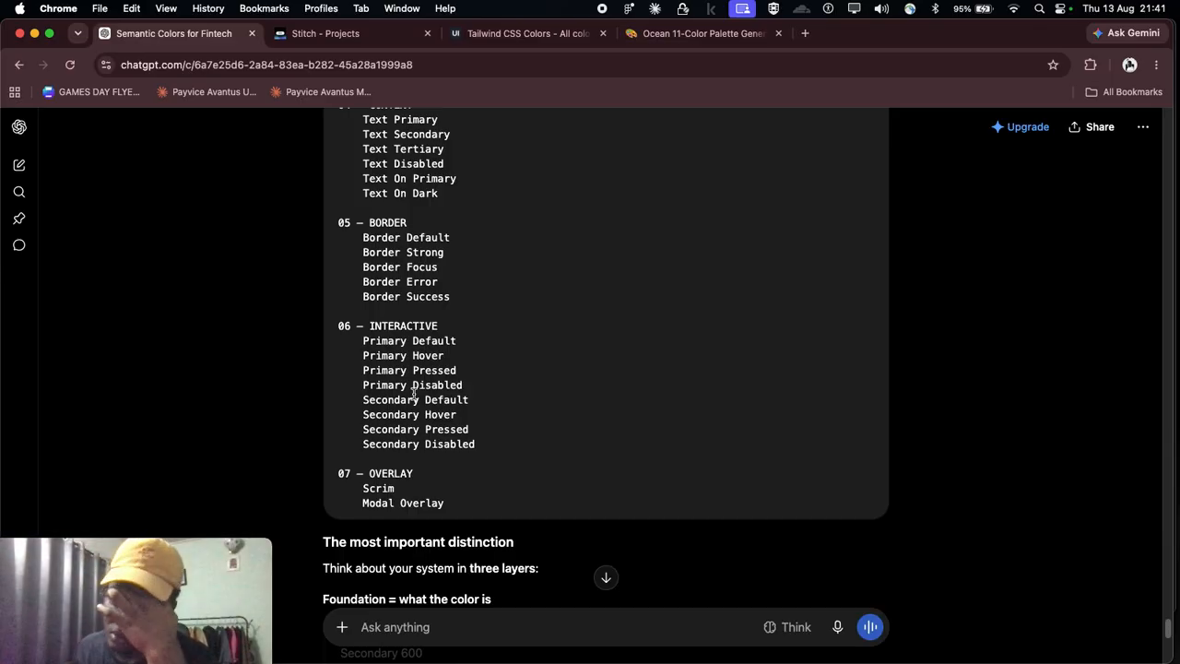
scroll(562, 419, down, 10)
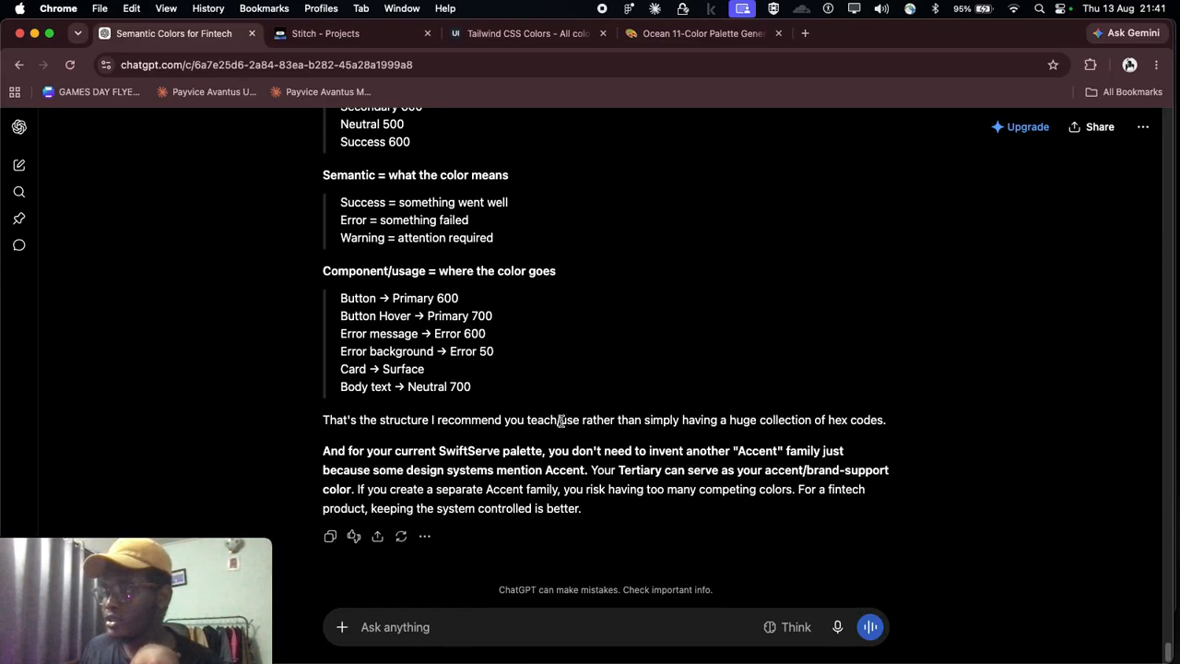
Step: Go back up through the ChatGPT answers to the list of semantic colors and their Success, Warning, Error and Info scales
scroll(535, 429, up, 20)
scroll(528, 426, up, 20)
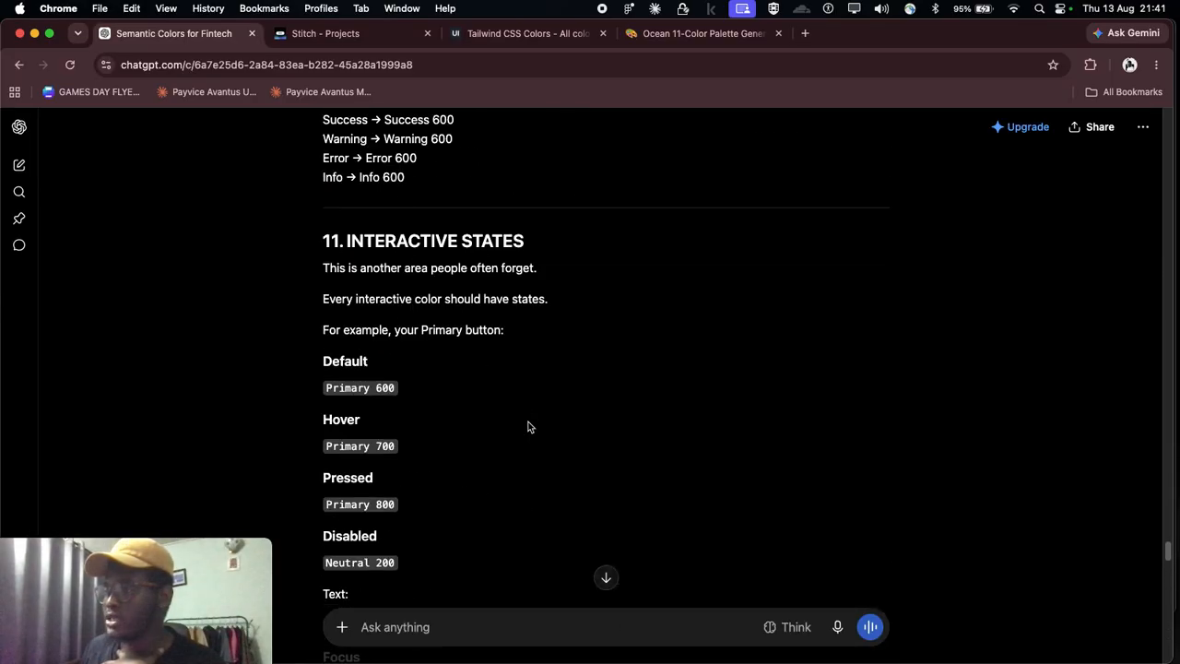
scroll(528, 426, up, 20)
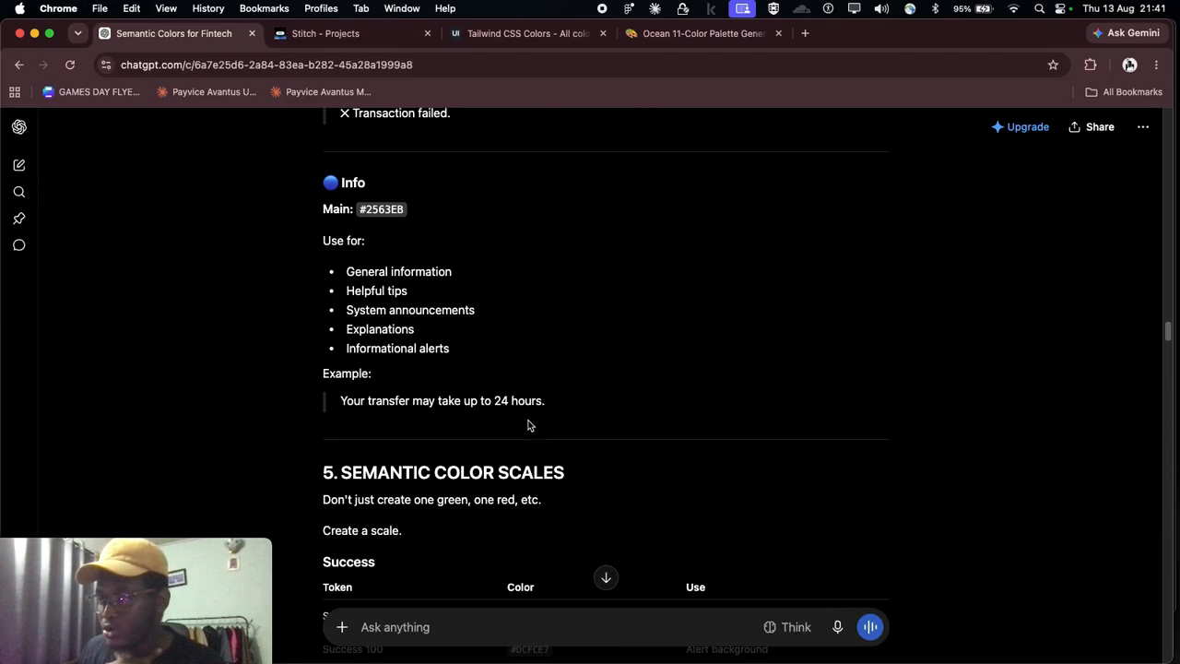
scroll(529, 425, up, 20)
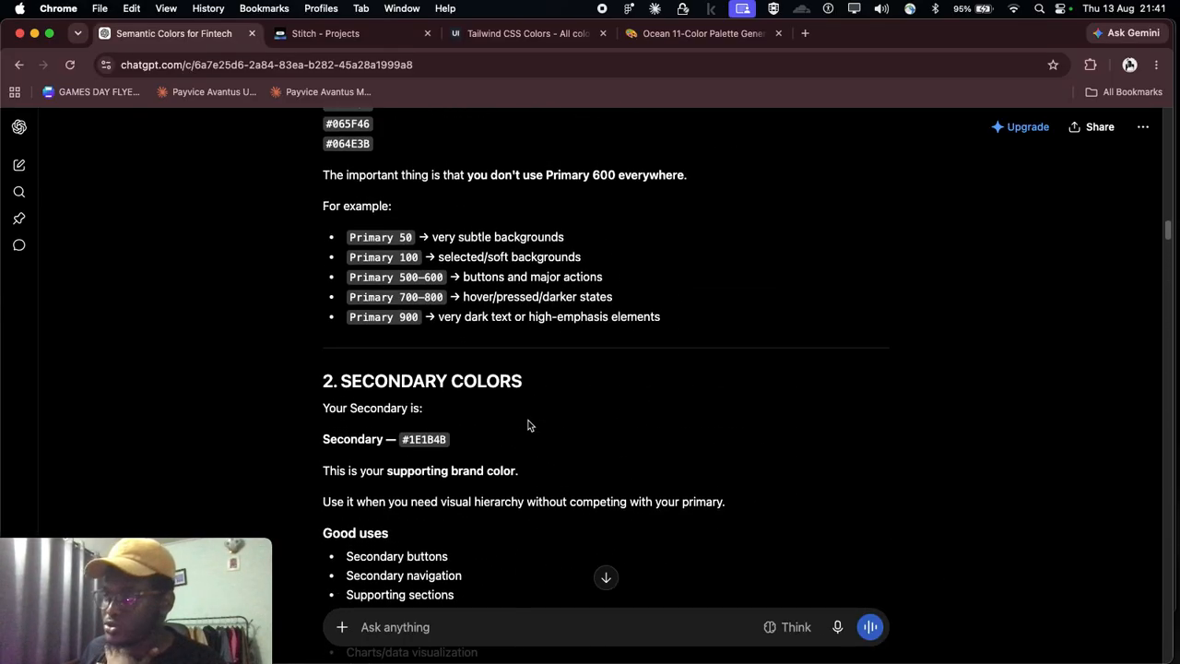
scroll(529, 425, up, 3)
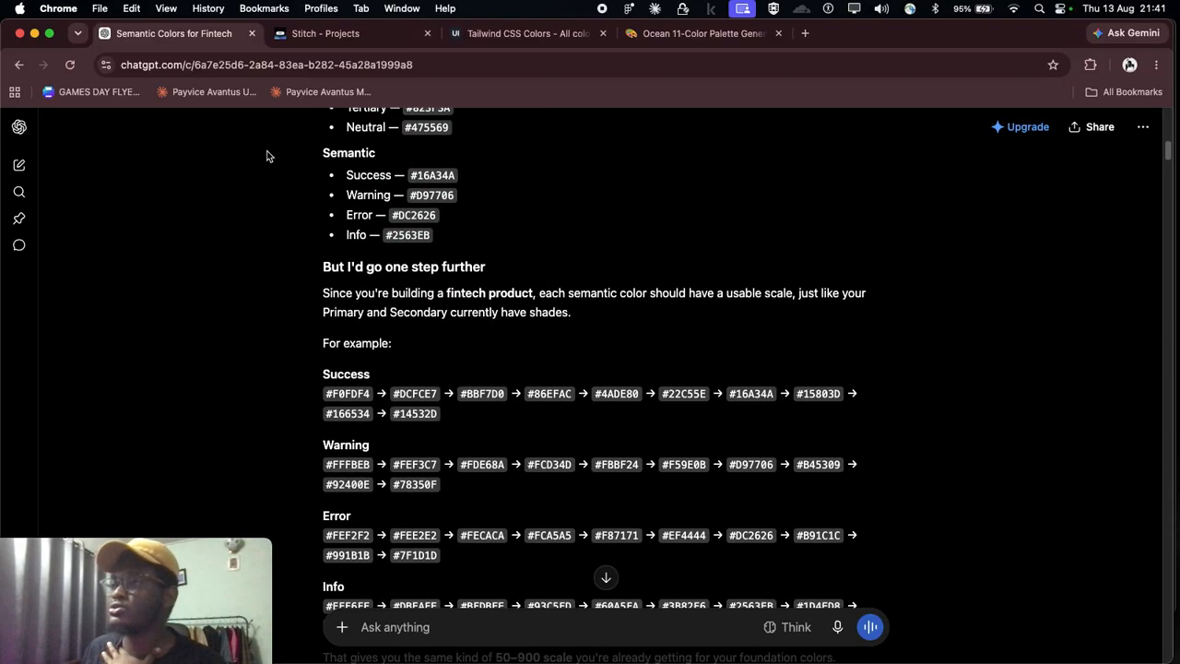
Step: Check the Stitch palette, then switch to UI Colors and view the example cards generated from #00875A
click(325, 33)
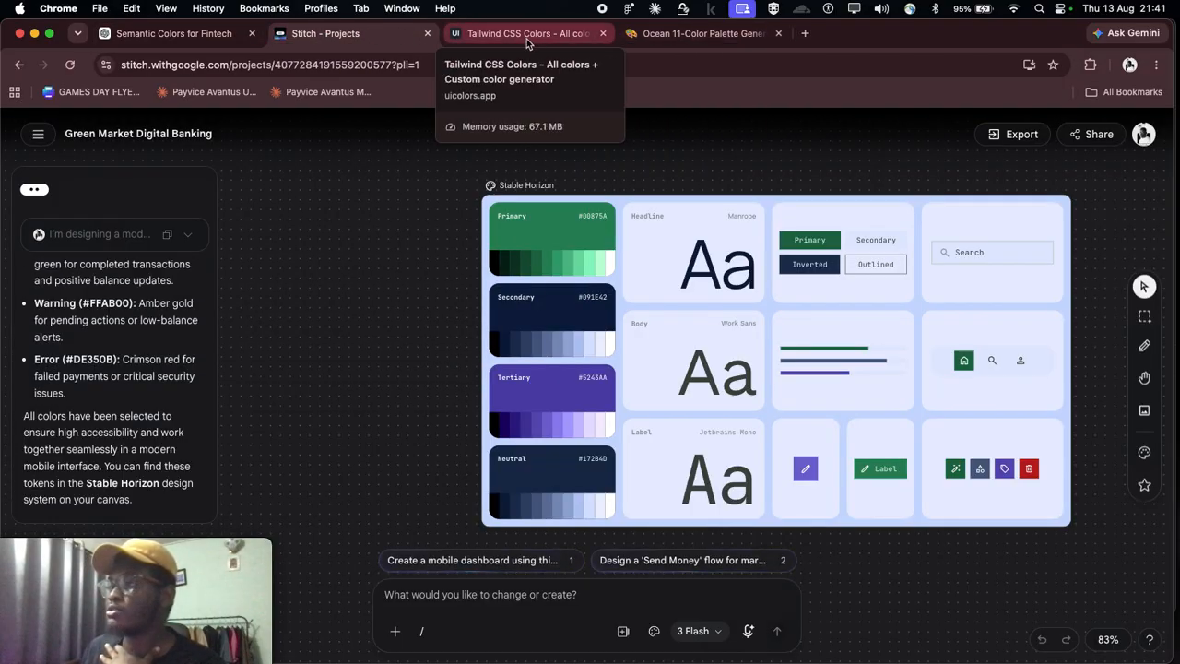
click(483, 35)
scroll(578, 366, down, 3)
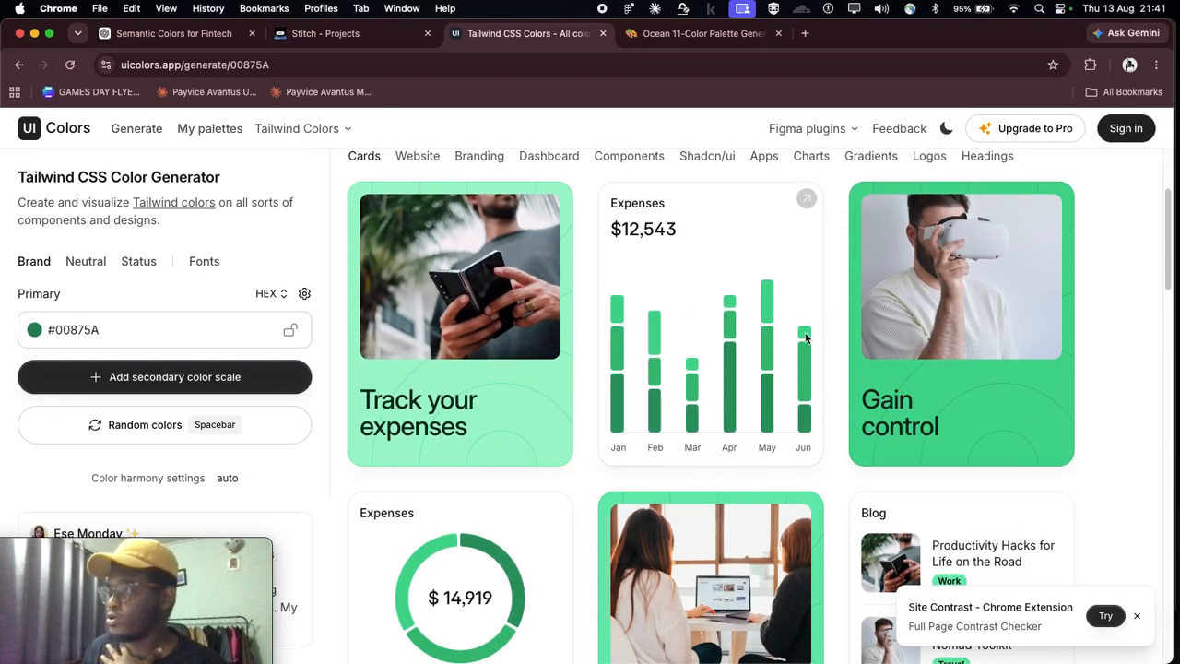
scroll(494, 451, down, 3)
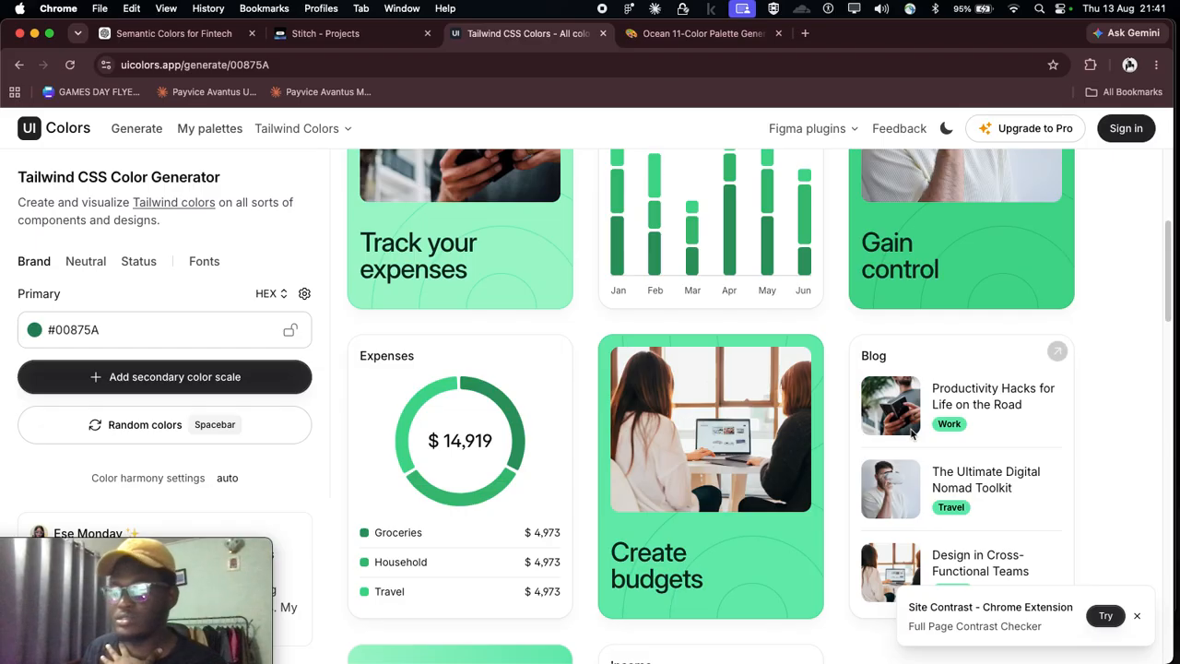
Step: View the remaining UI Colors example cards, and go back to ChatGPT's table of Success, Warning, Error and Info colors
scroll(494, 451, down, 7)
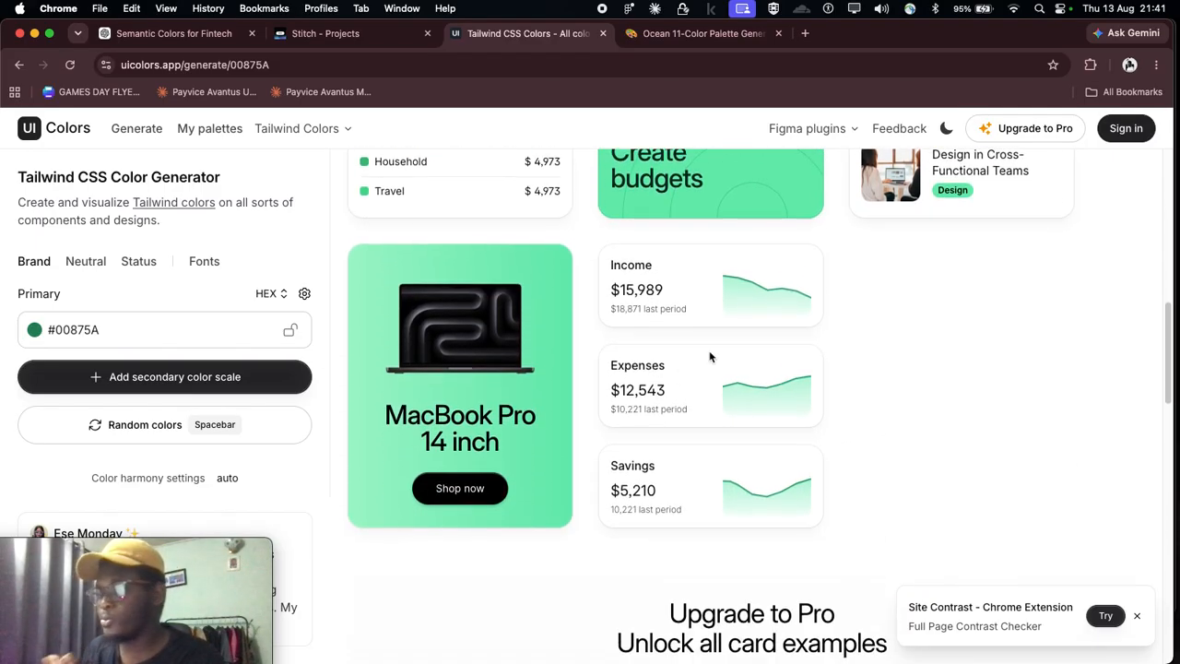
scroll(709, 353, up, 2)
click(175, 35)
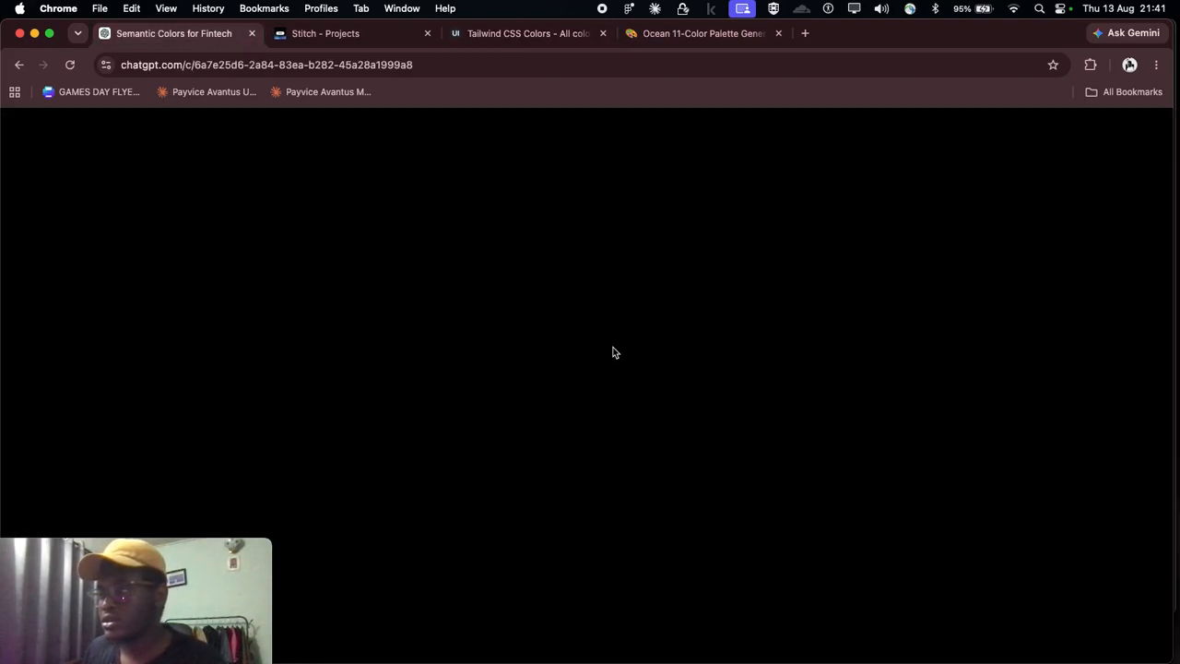
scroll(615, 347, up, 10)
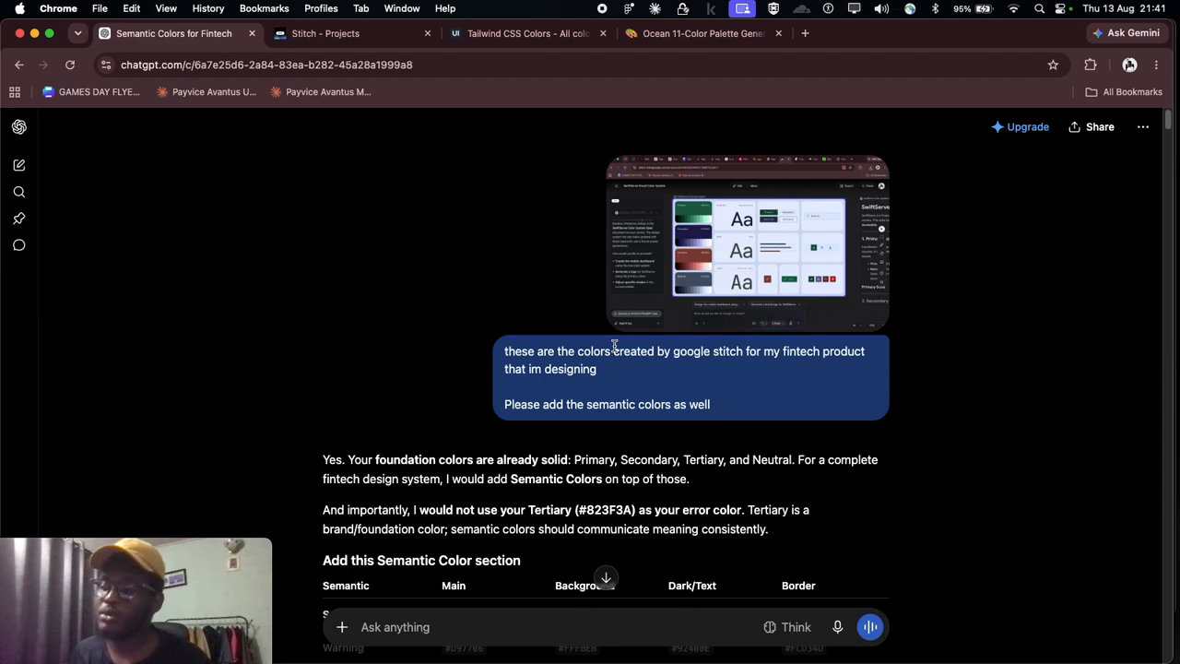
scroll(615, 347, down, 4)
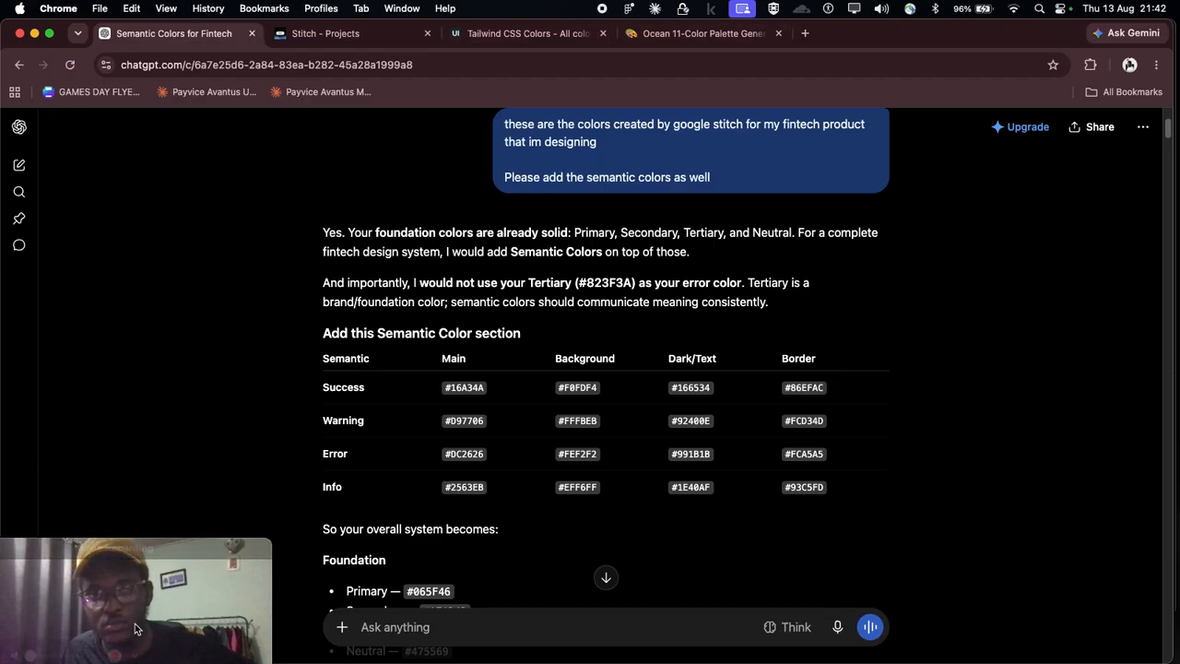
Step: Ask ChatGPT "what colors would go for a fintech app"
key(super+Tab)
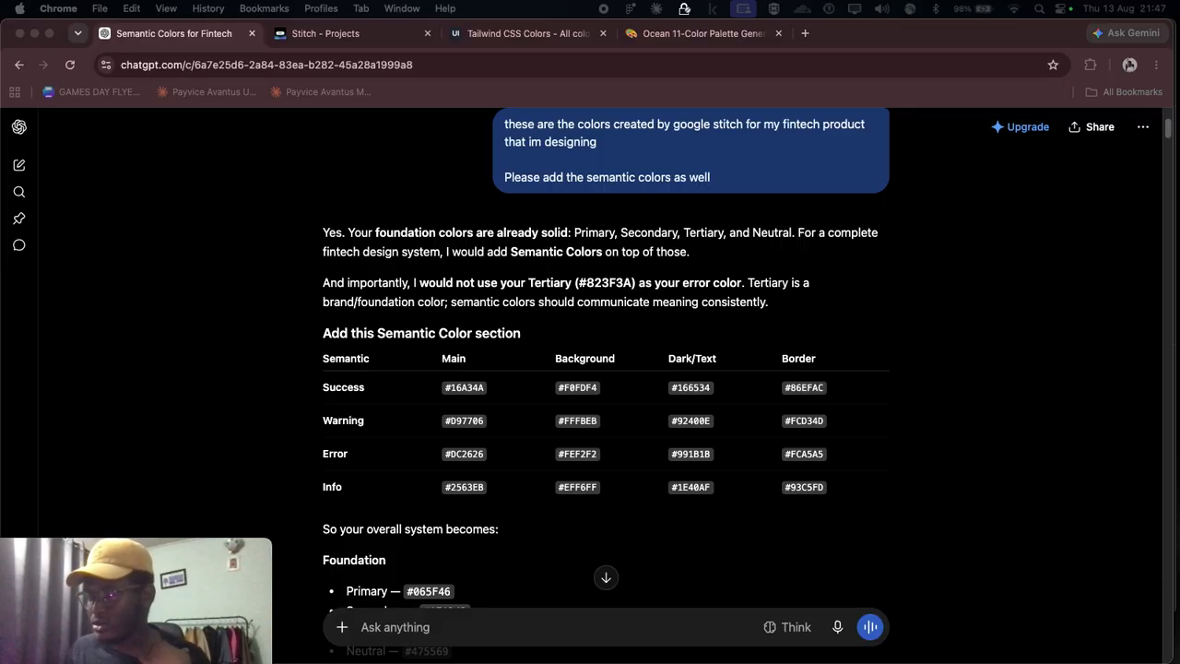
click(439, 630)
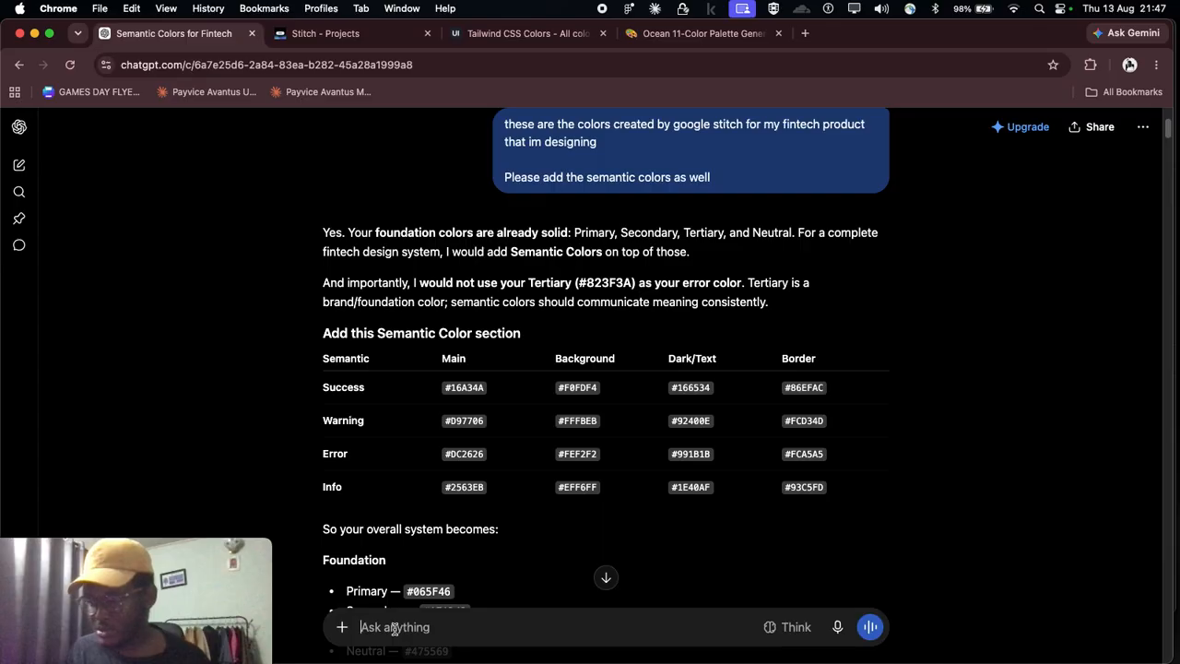
text(what colors)
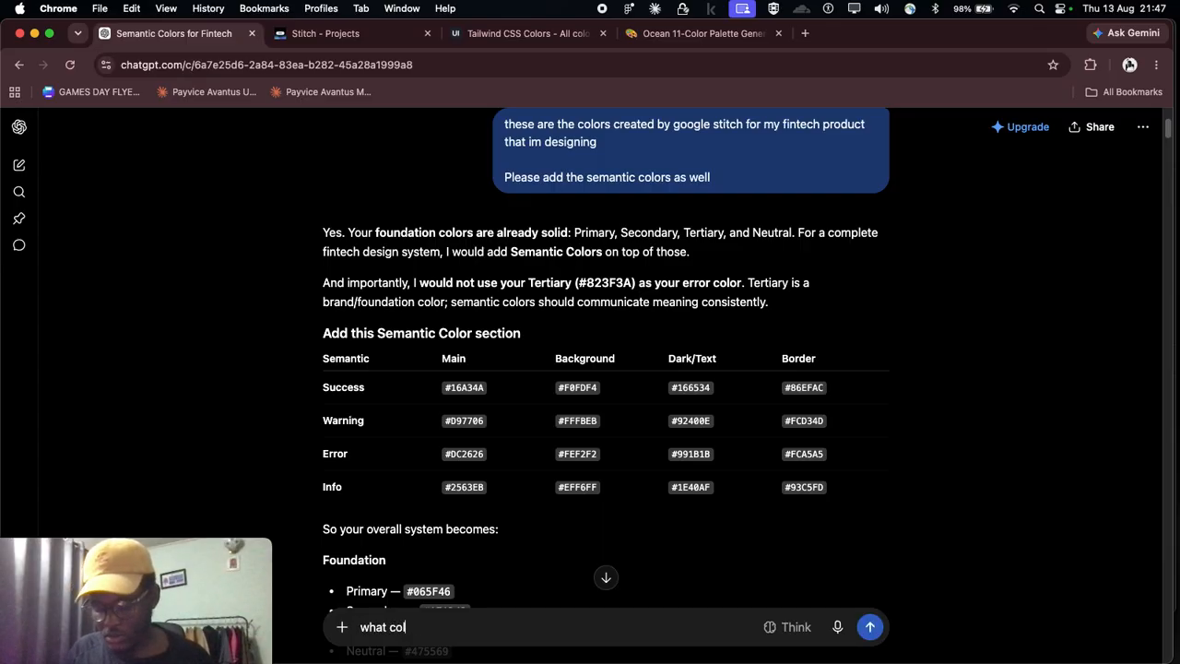
text(uld)
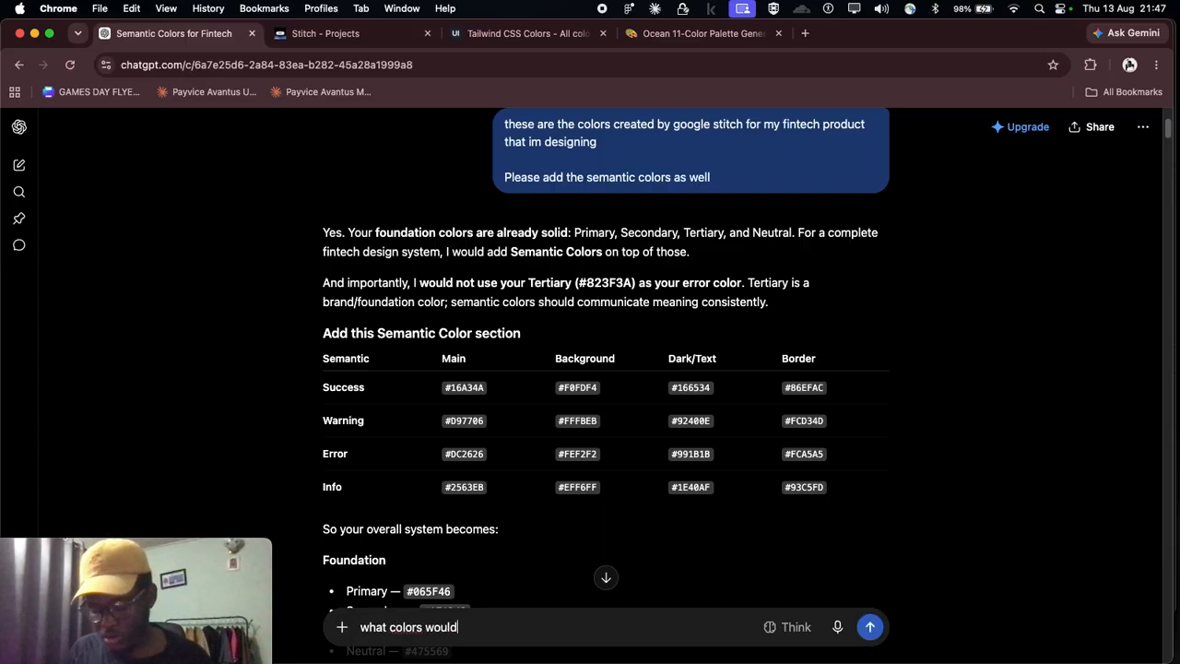
text(go fo)
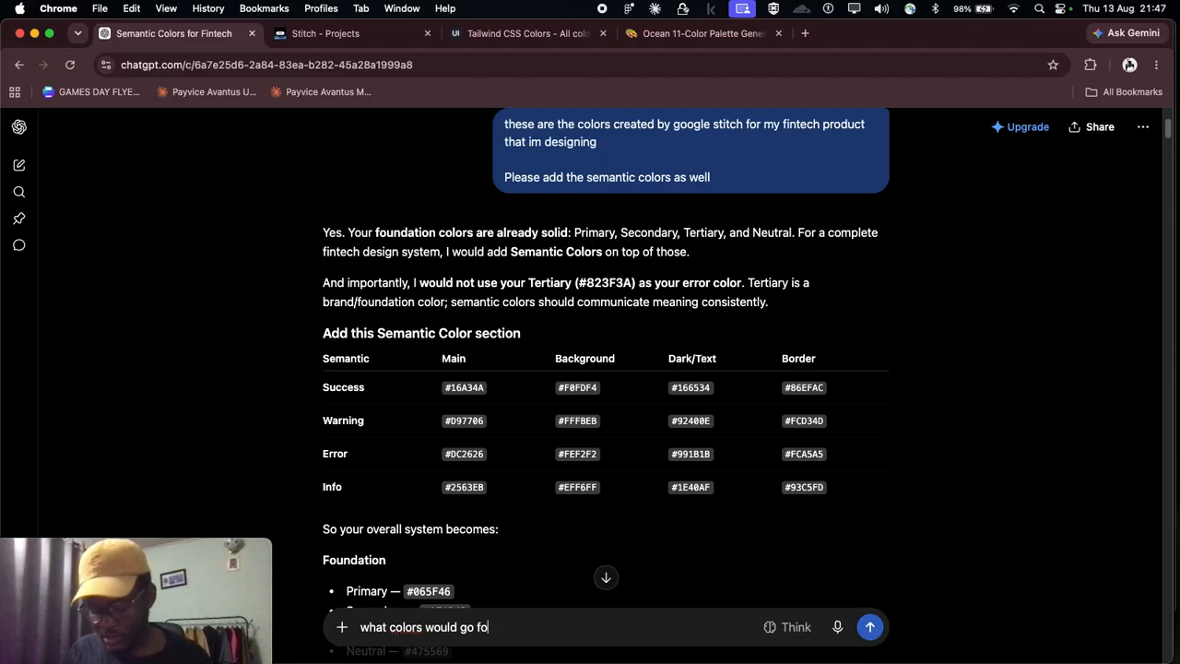
text(pr a dfia)
text( a)
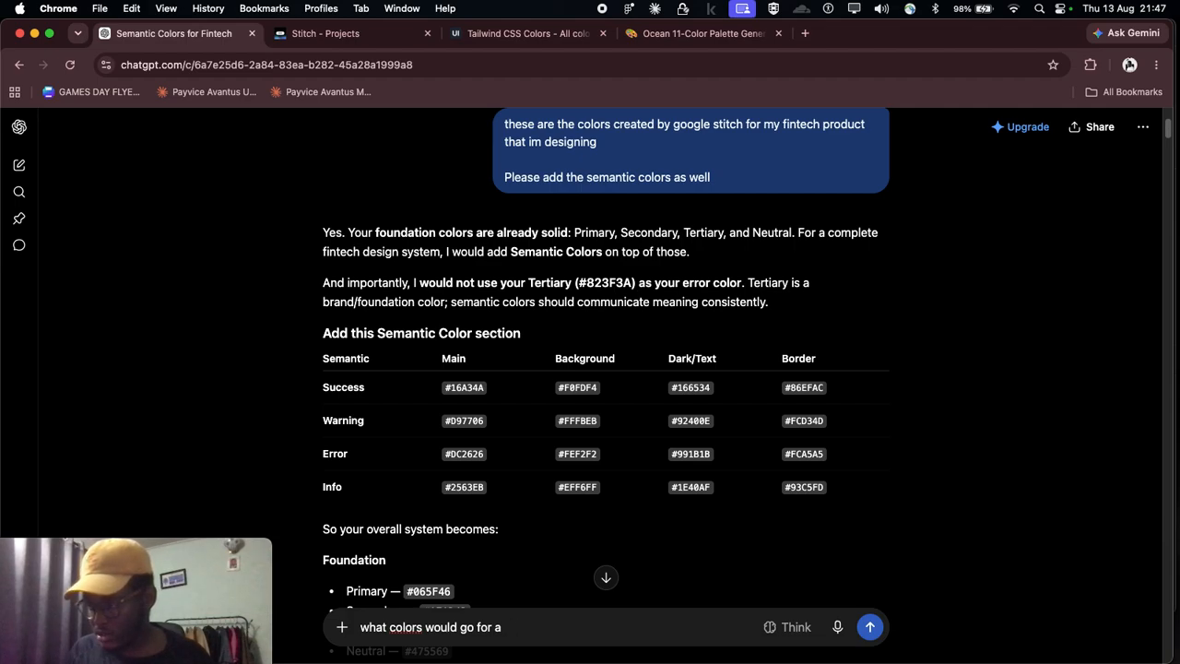
text( dintech)
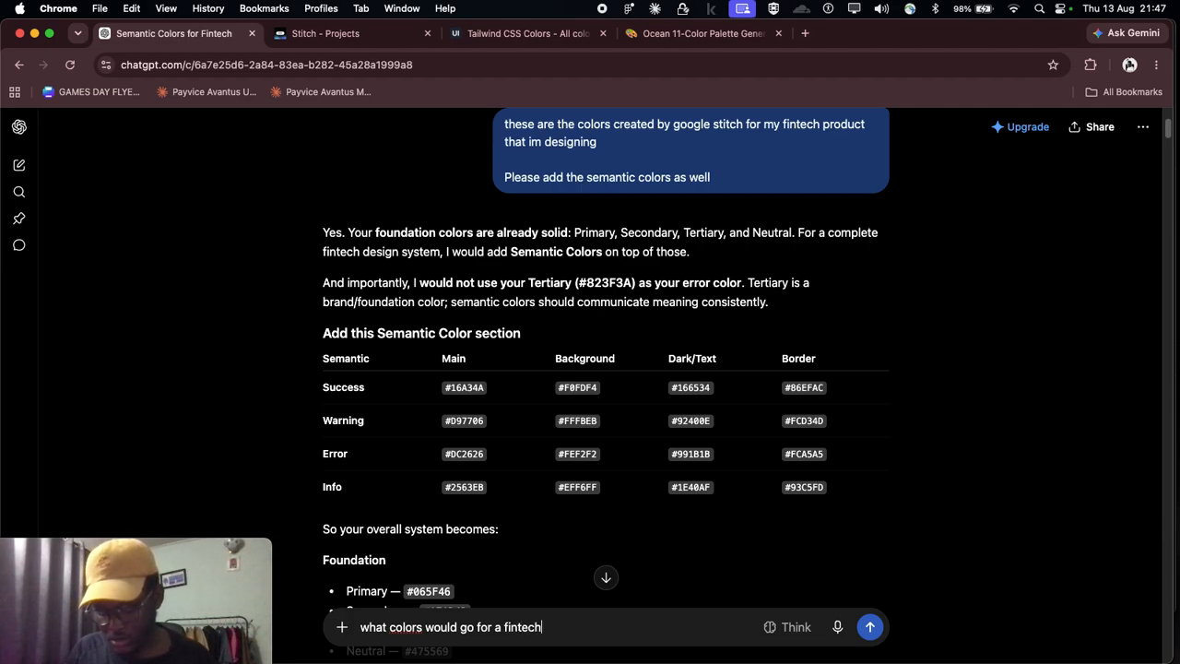
text( app)
key(Return)
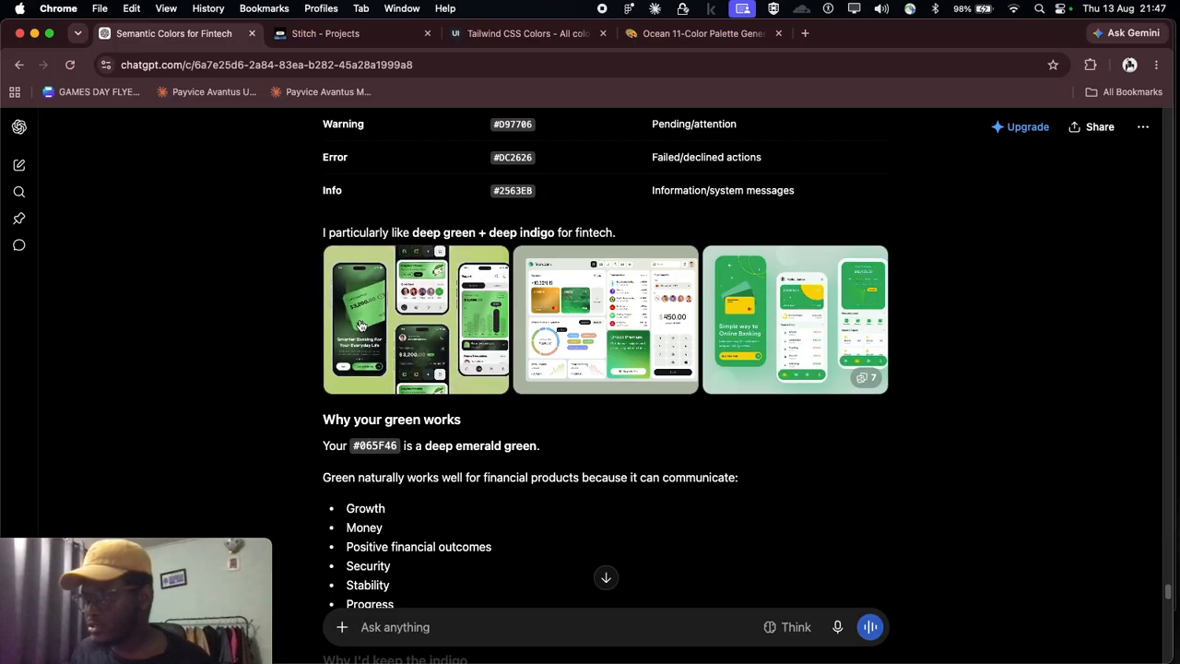
Step: Read the answer's example images and its explanation of why green and indigo suit the fintech product
scroll(427, 366, down, 1)
scroll(427, 367, down, 2)
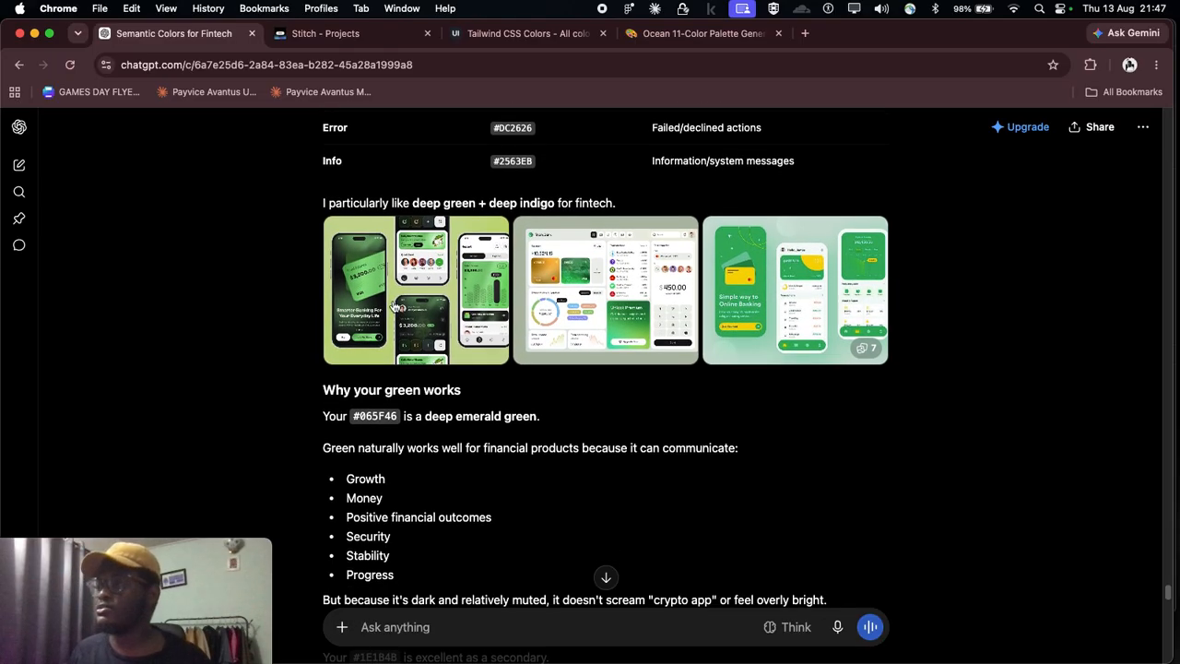
scroll(609, 335, down, 3)
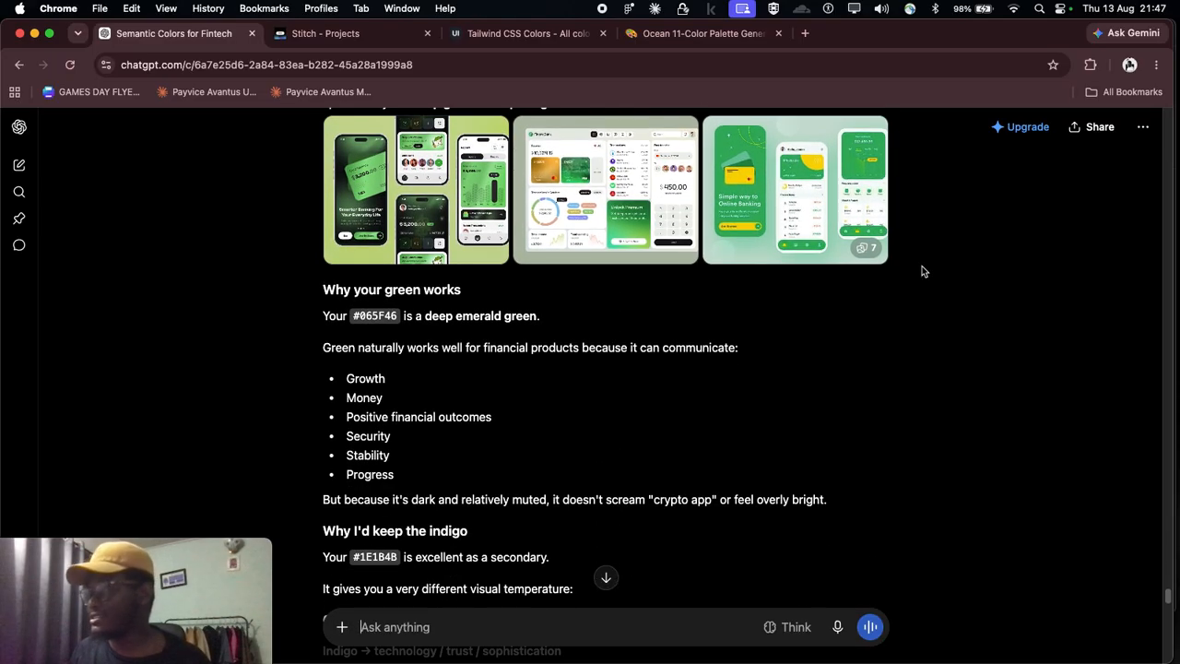
scroll(440, 258, up, 2)
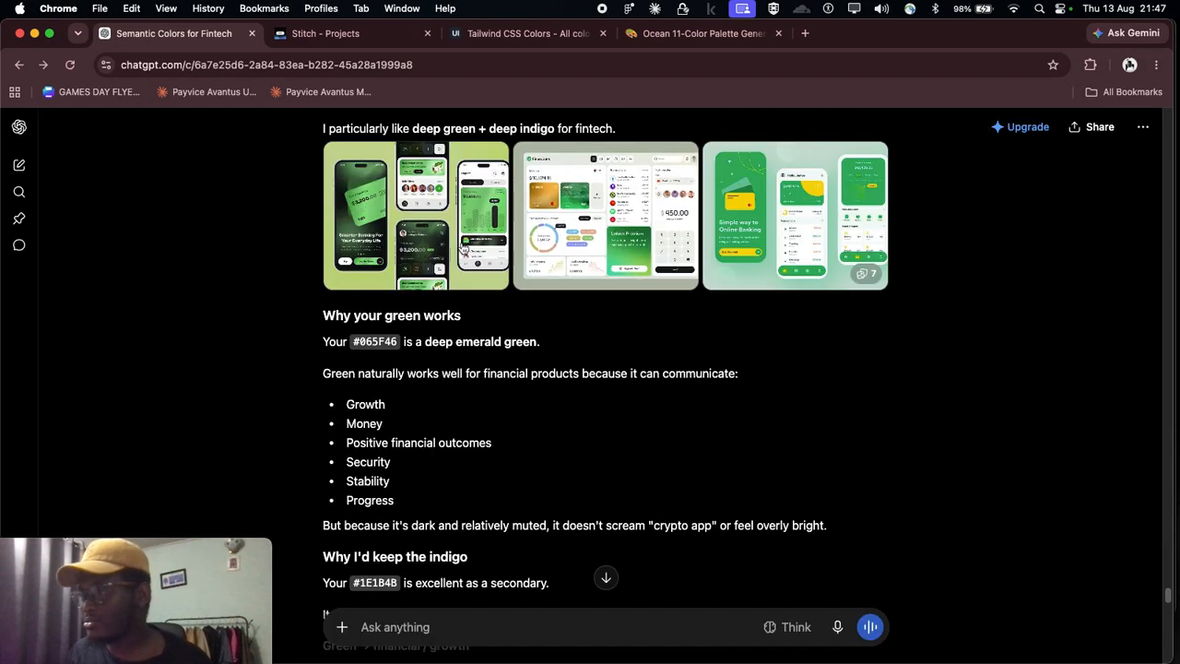
Step: Open the gallery of green fintech design examples and go through its images up to the seventh
click(452, 245)
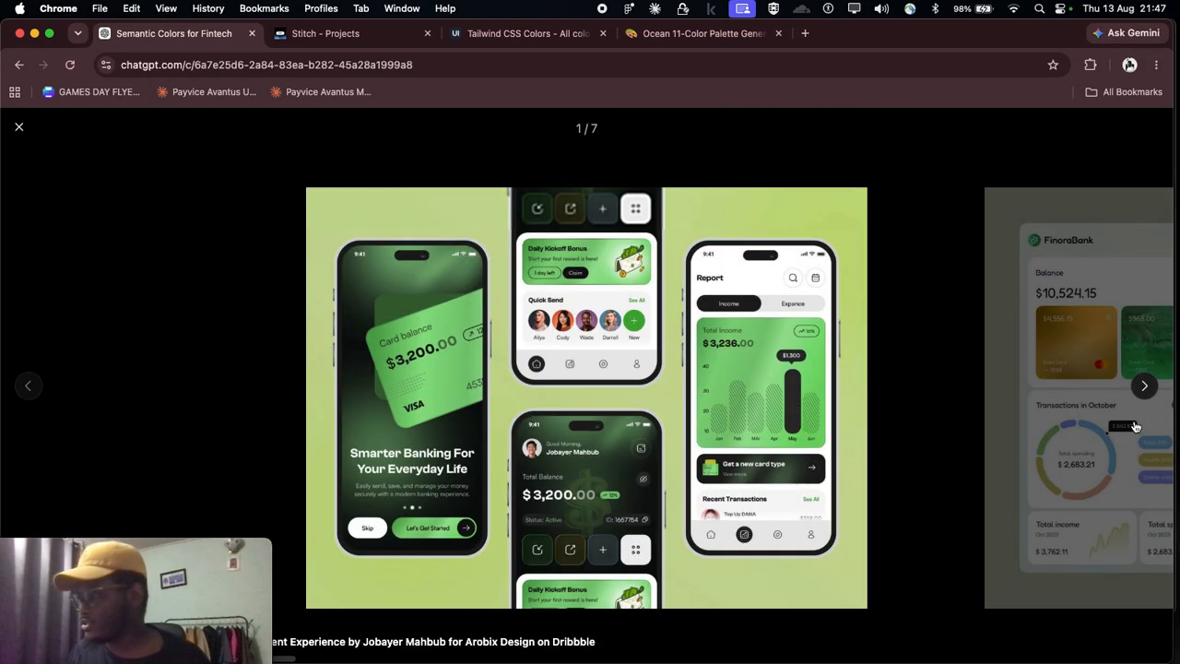
click(1144, 385)
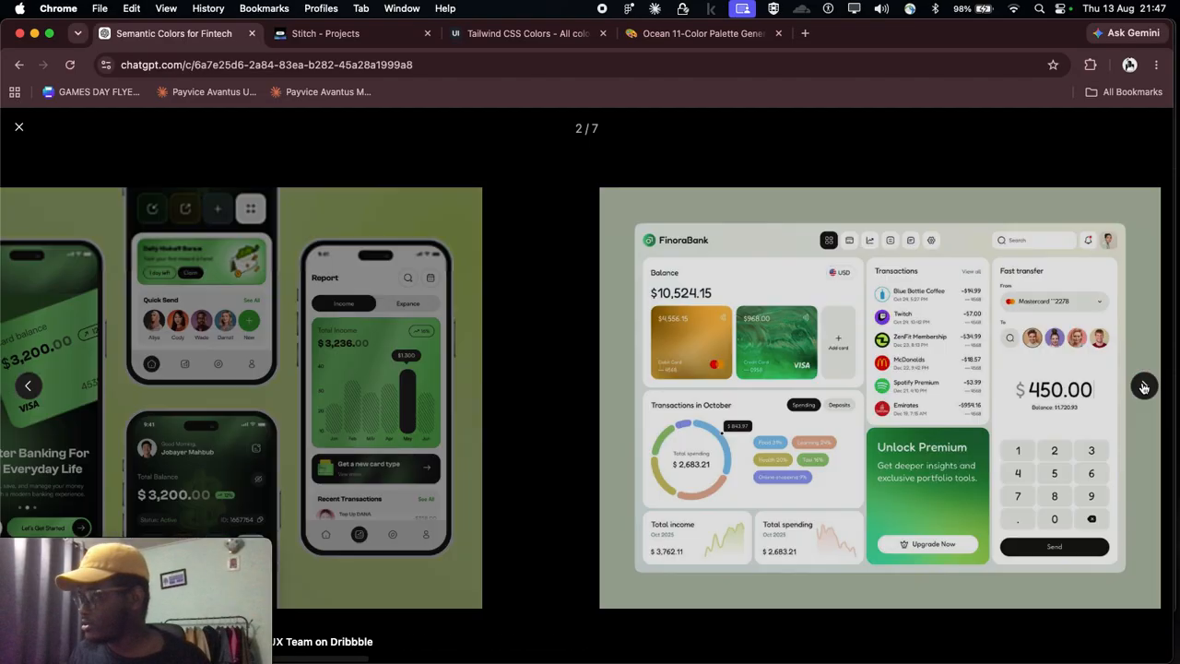
click(1144, 385)
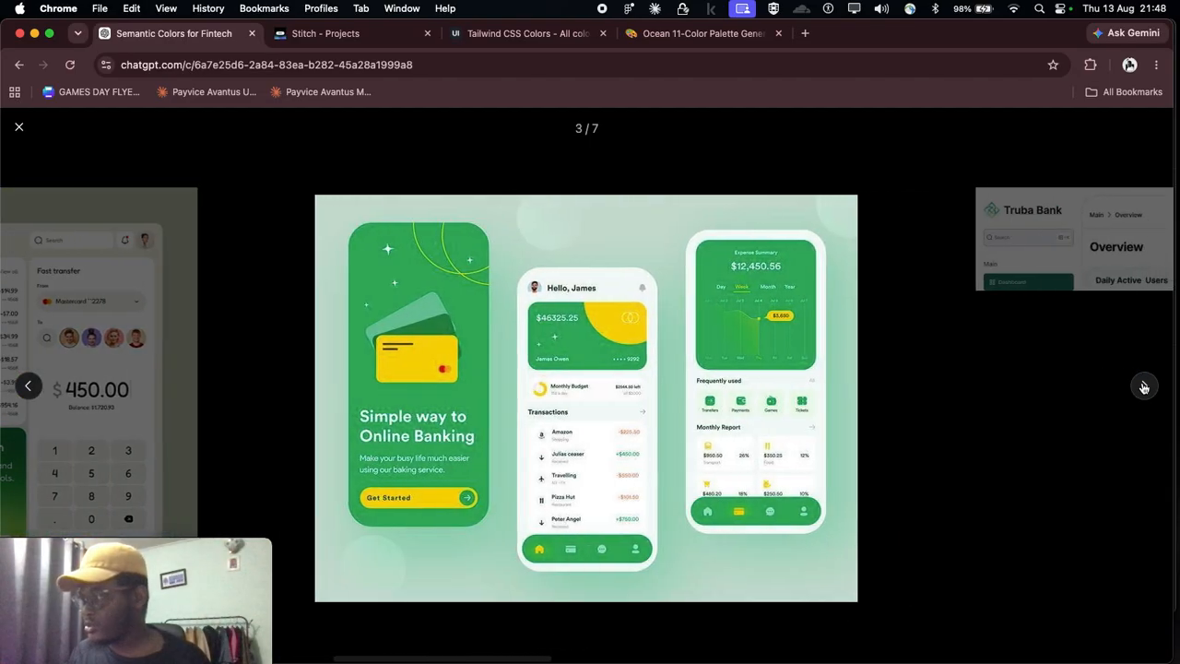
click(1144, 387)
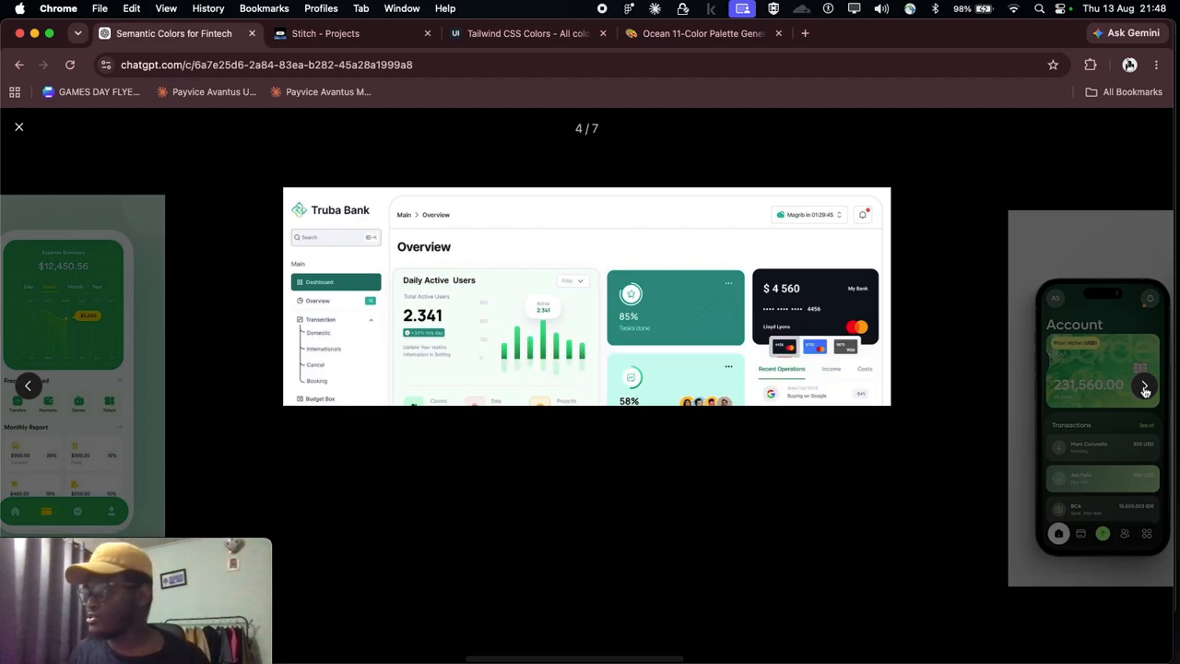
click(1145, 388)
click(1144, 388)
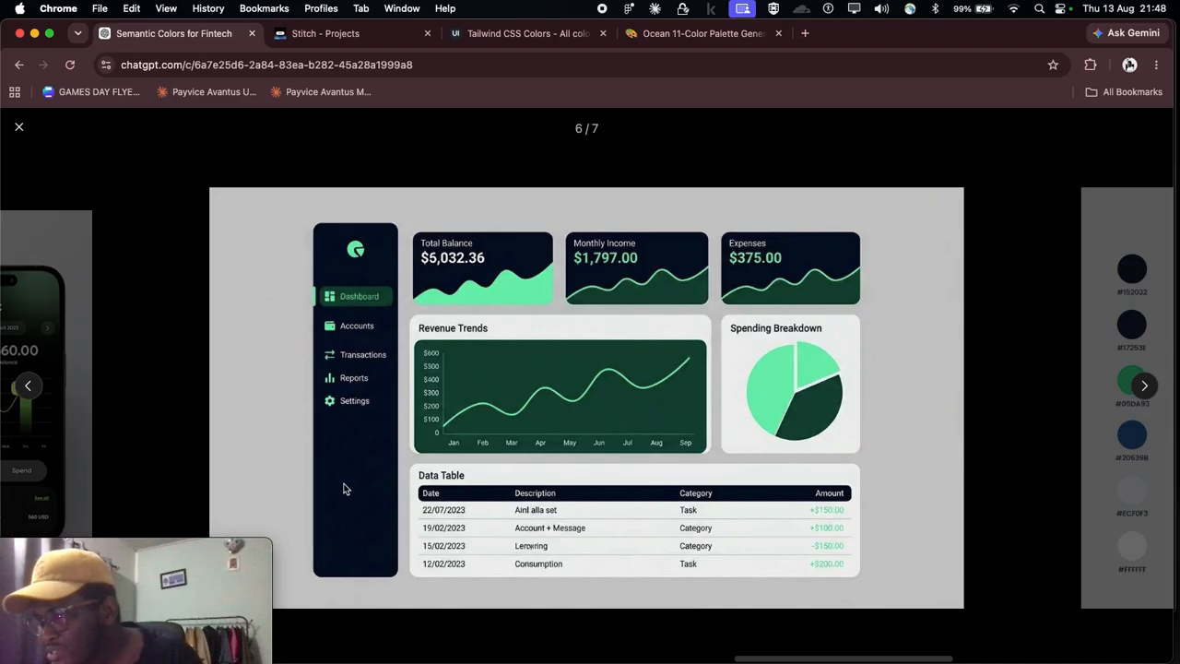
click(1144, 388)
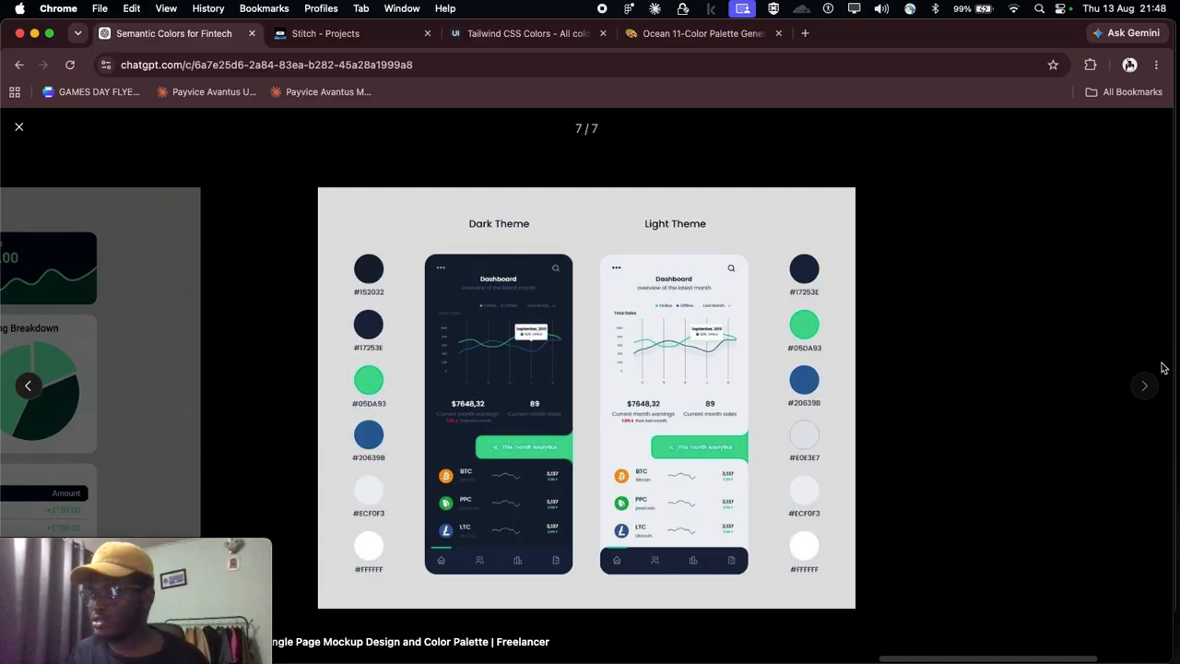
Step: Go back through the gallery images, close the gallery and return to the recommended SwiftServe palette table
click(26, 394)
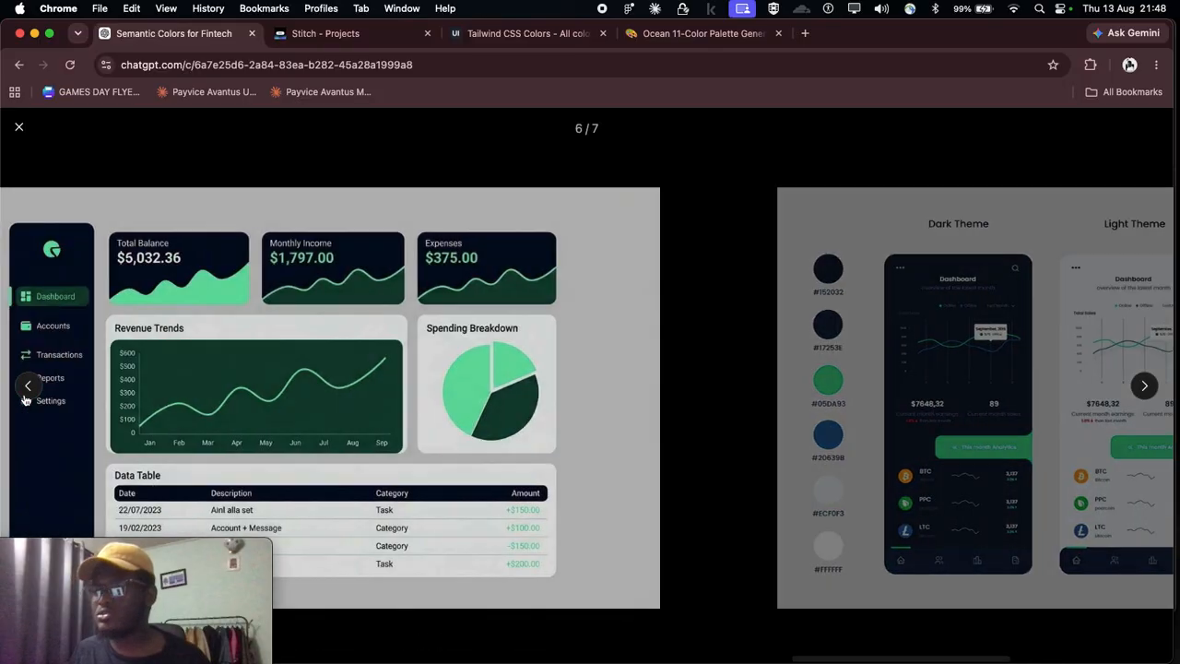
click(26, 395)
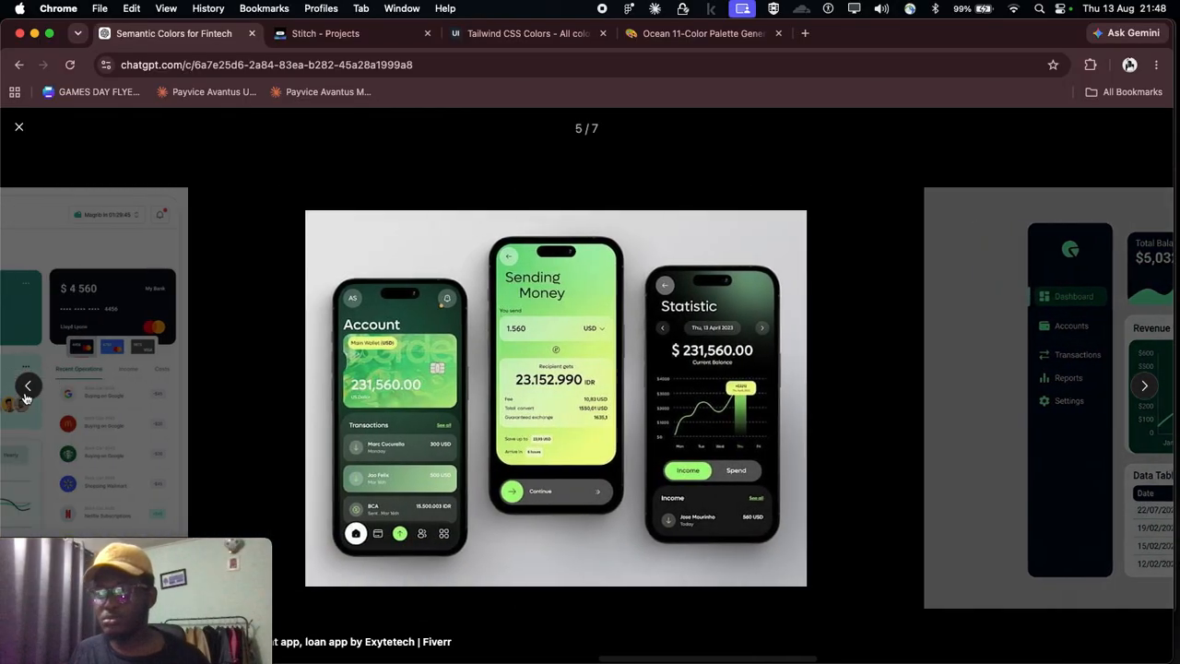
click(26, 394)
click(26, 394)
click(26, 395)
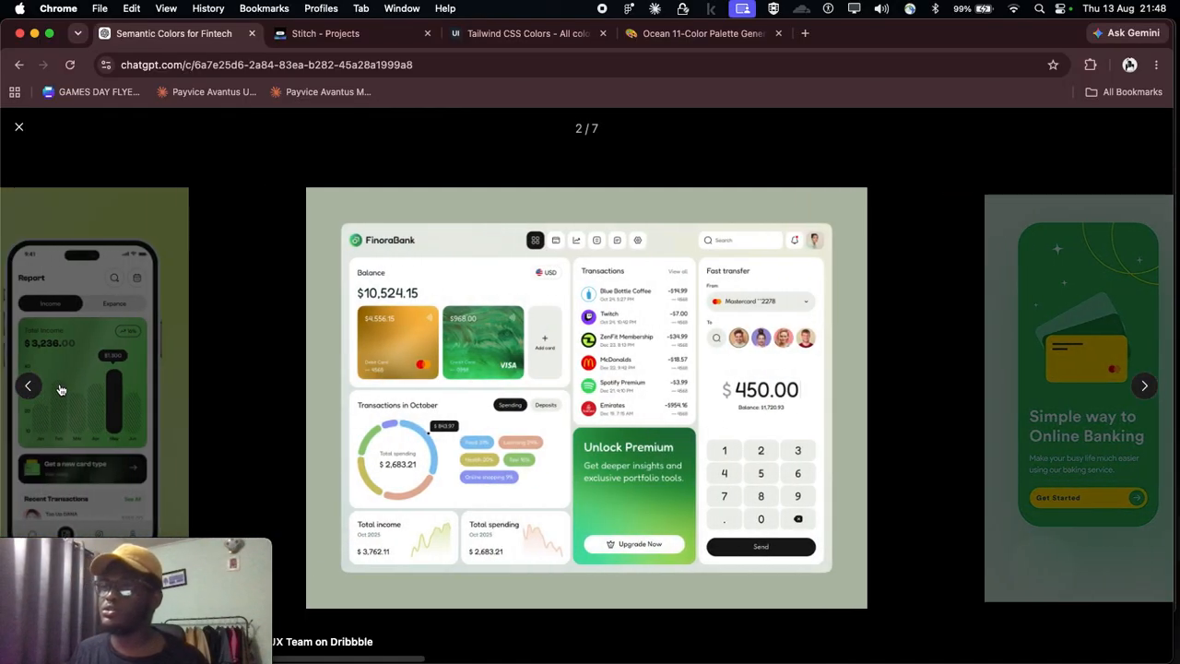
click(294, 347)
scroll(720, 364, up, 5)
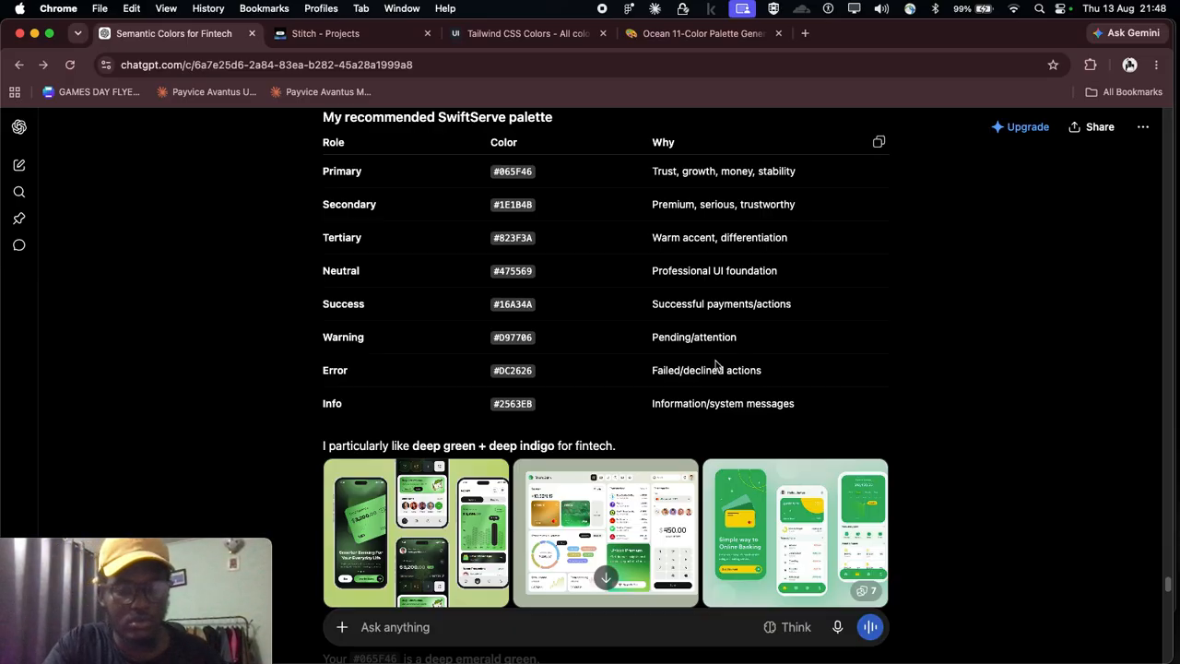
key(super+shift+5)
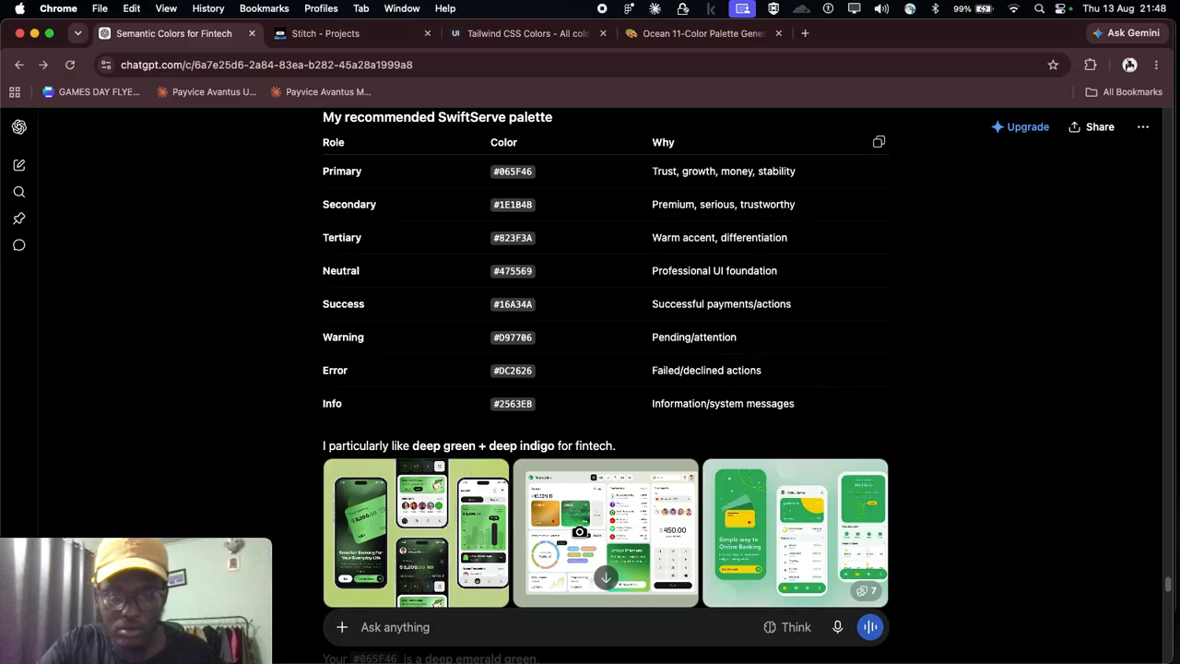
click(628, 576)
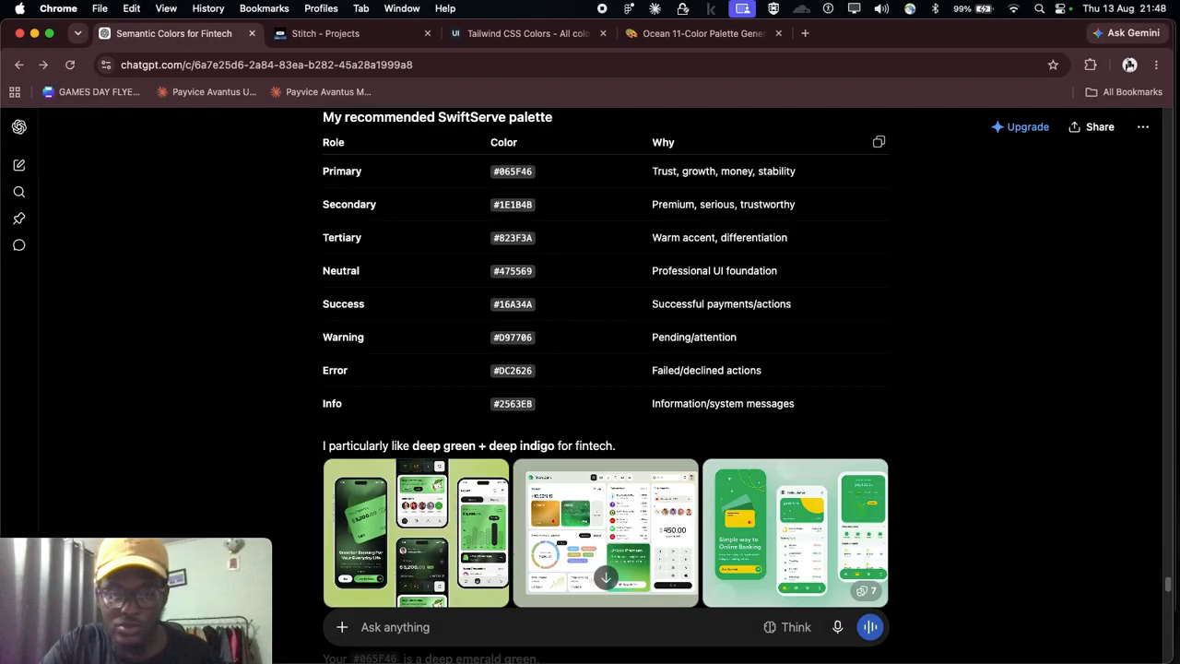
key(super+shift+5)
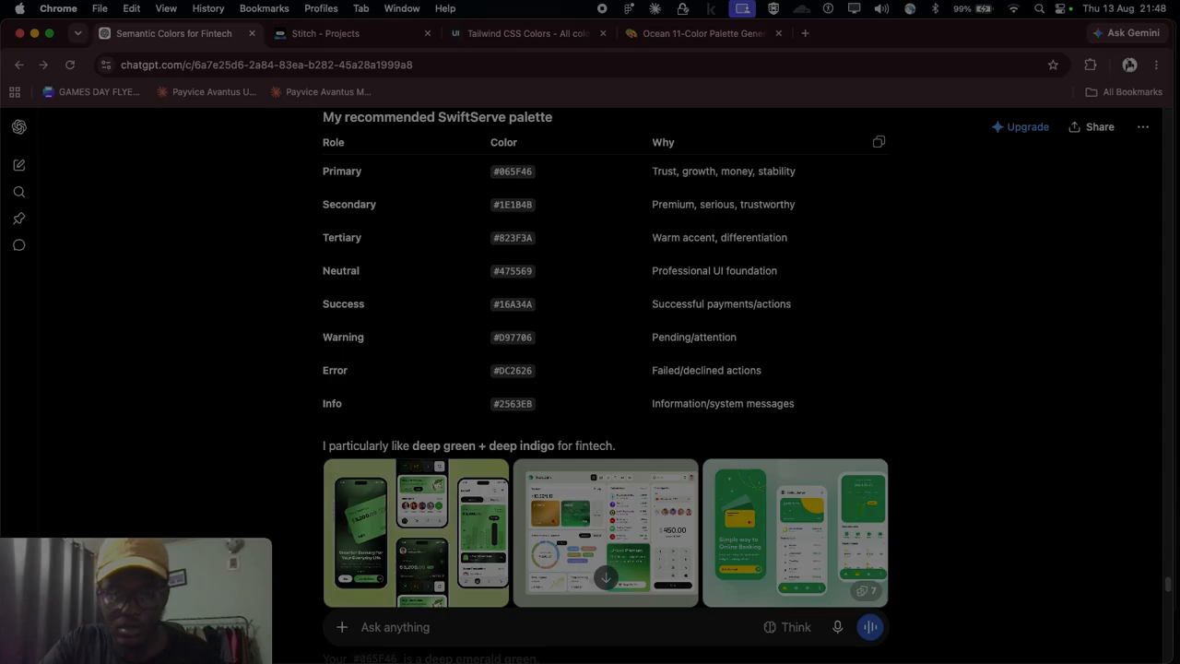
key(Escape)
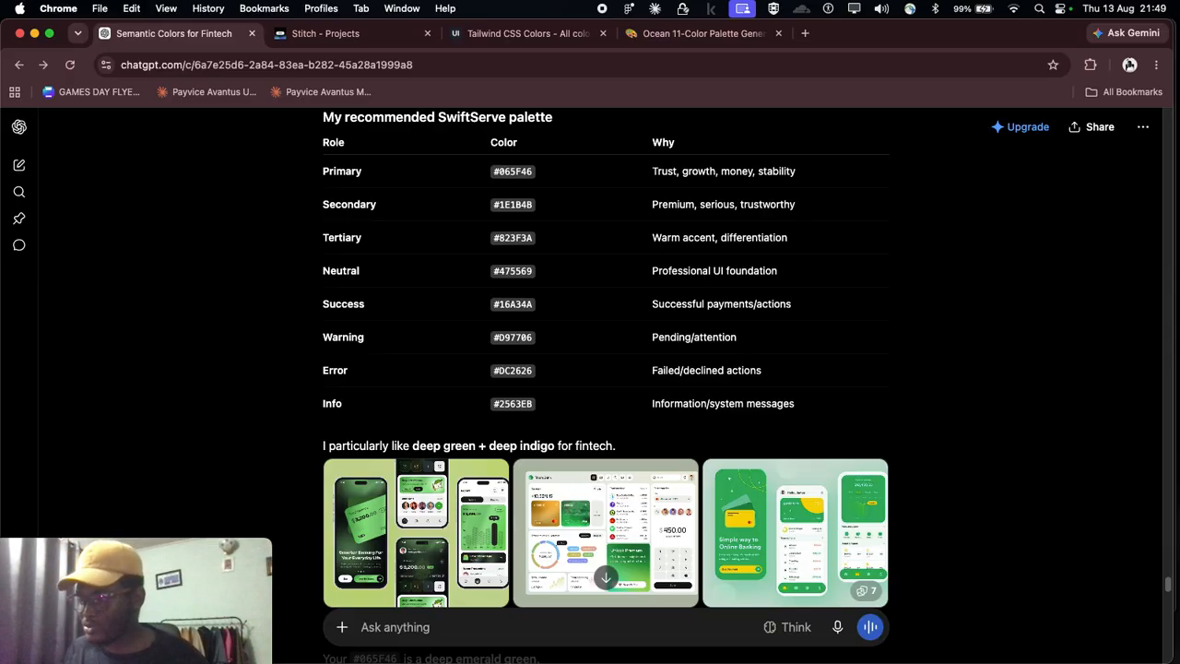
Step: Switch to Figma, look over the Community page of the Fintech Isometric Illustration Pack, and return to the ChatGPT palette answer in Chrome
mouse_move(844, 650)
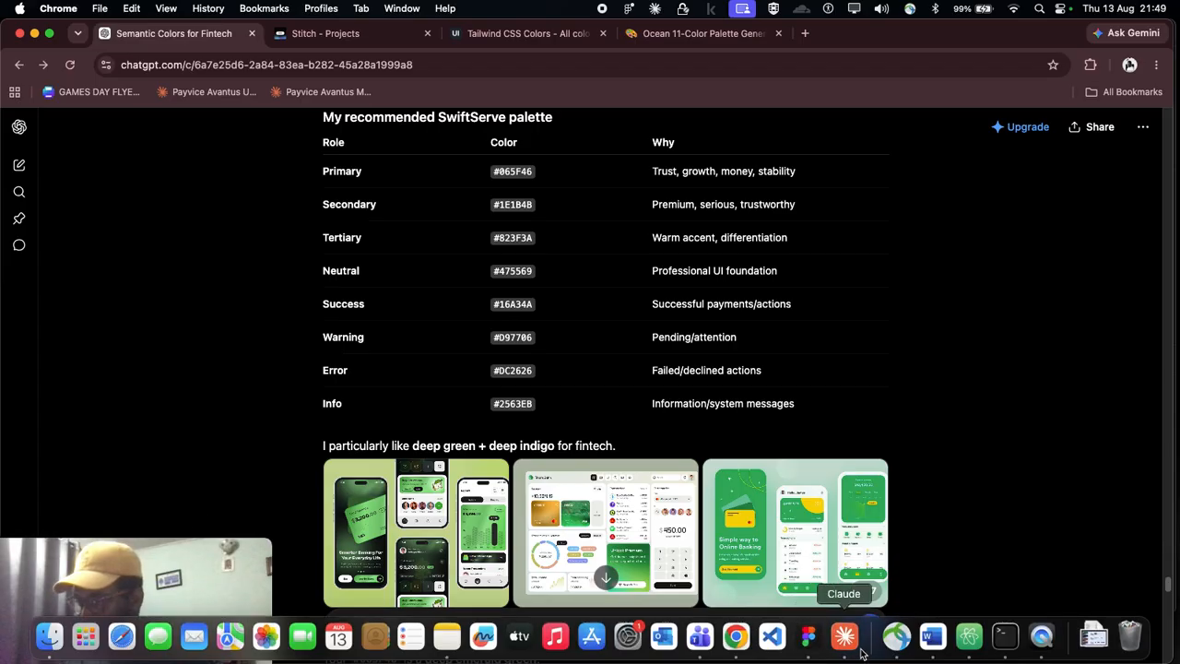
click(808, 638)
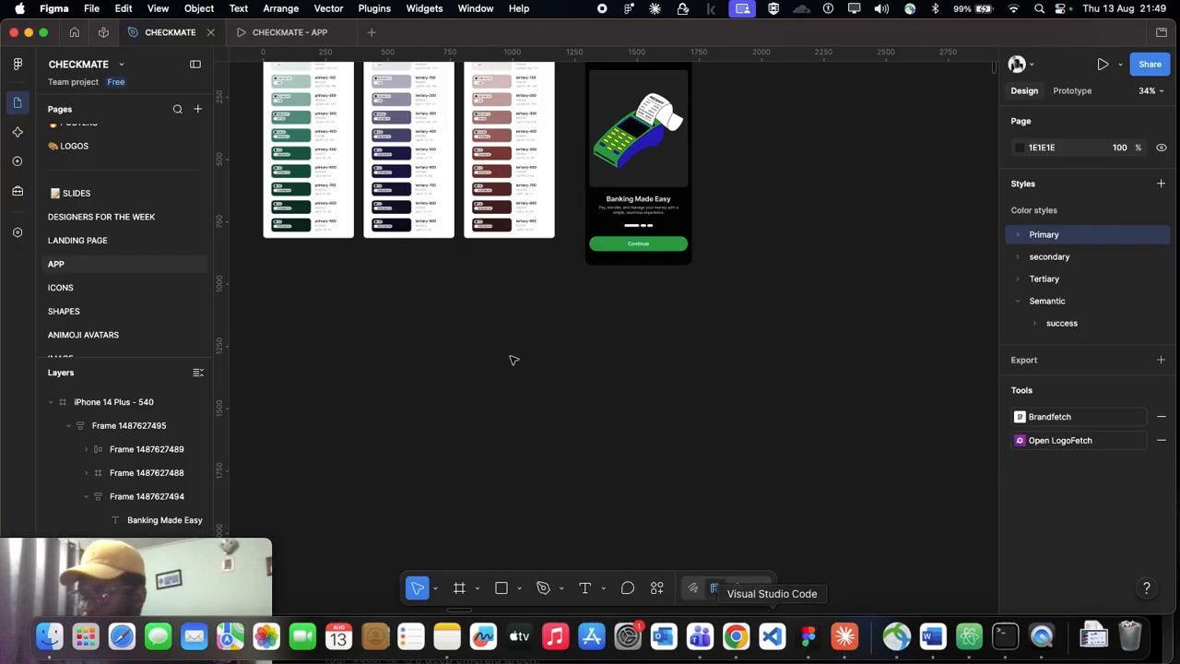
click(101, 33)
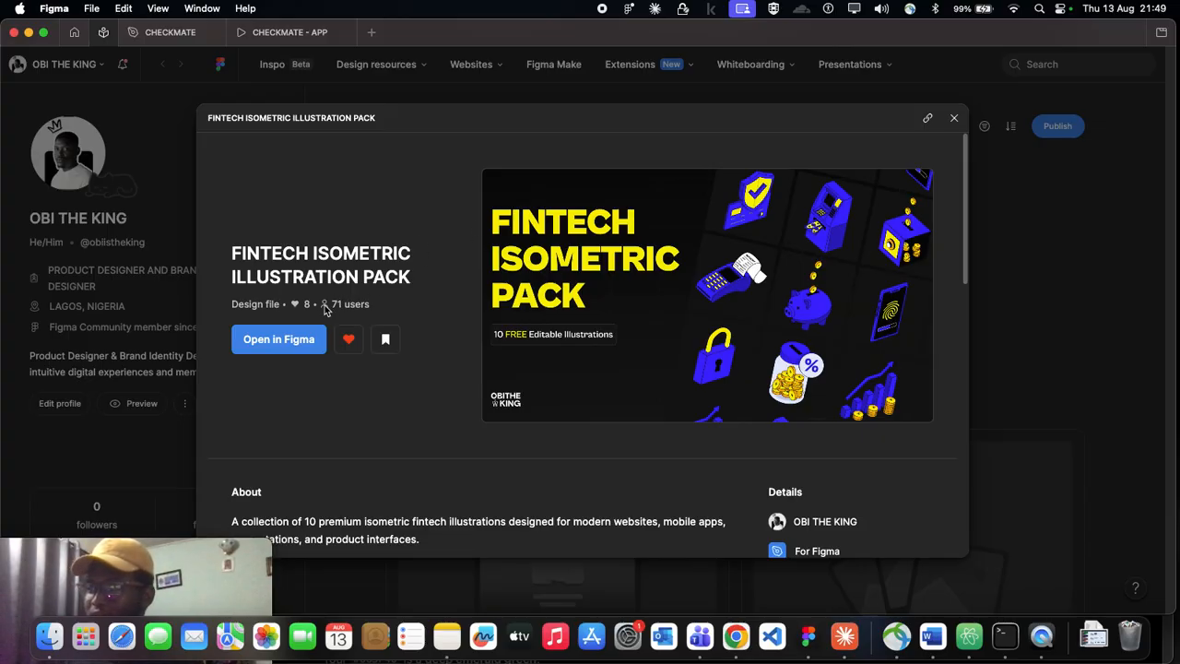
drag(329, 305, 409, 301)
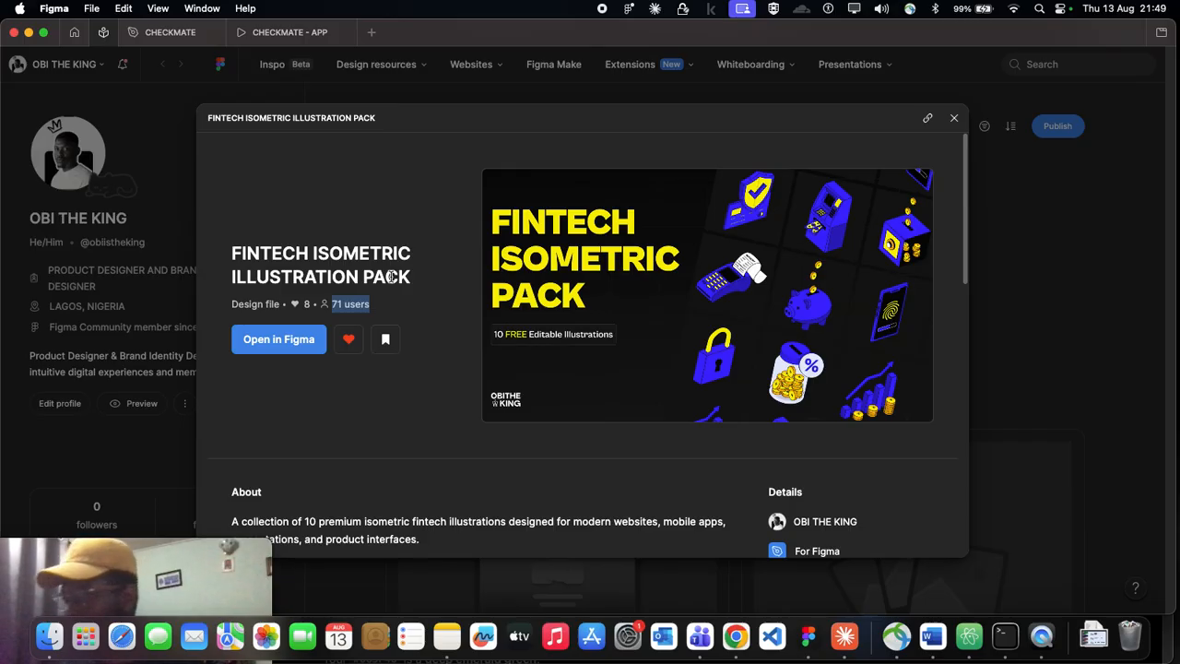
click(316, 435)
scroll(447, 412, down, 5)
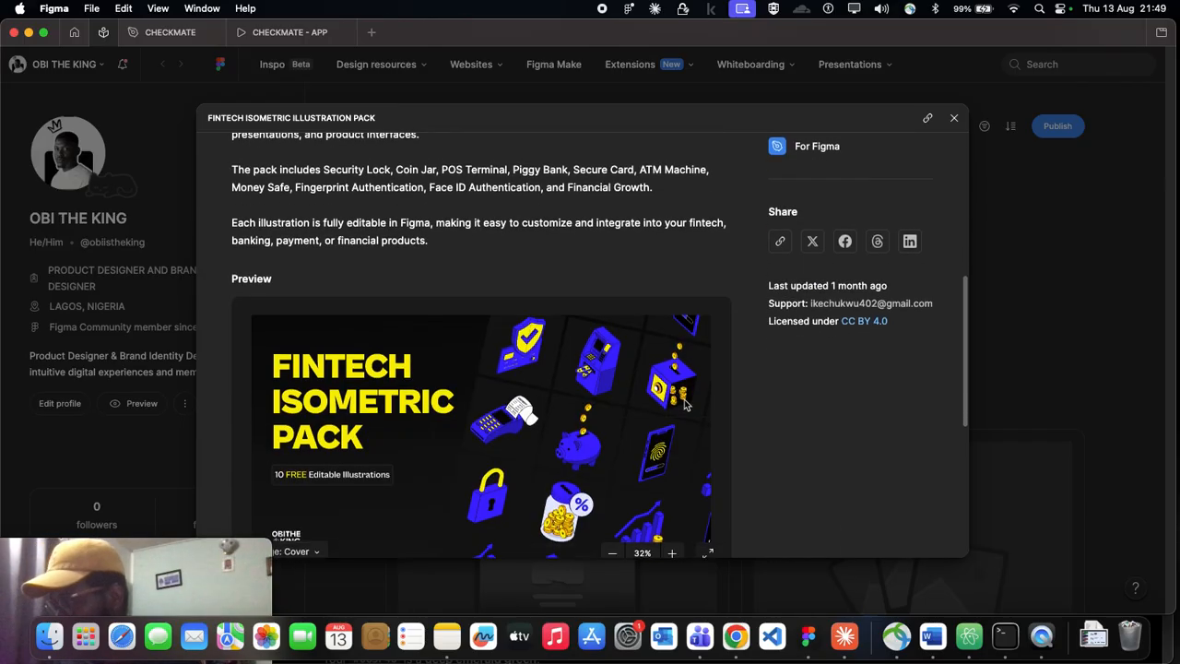
scroll(402, 261, up, 5)
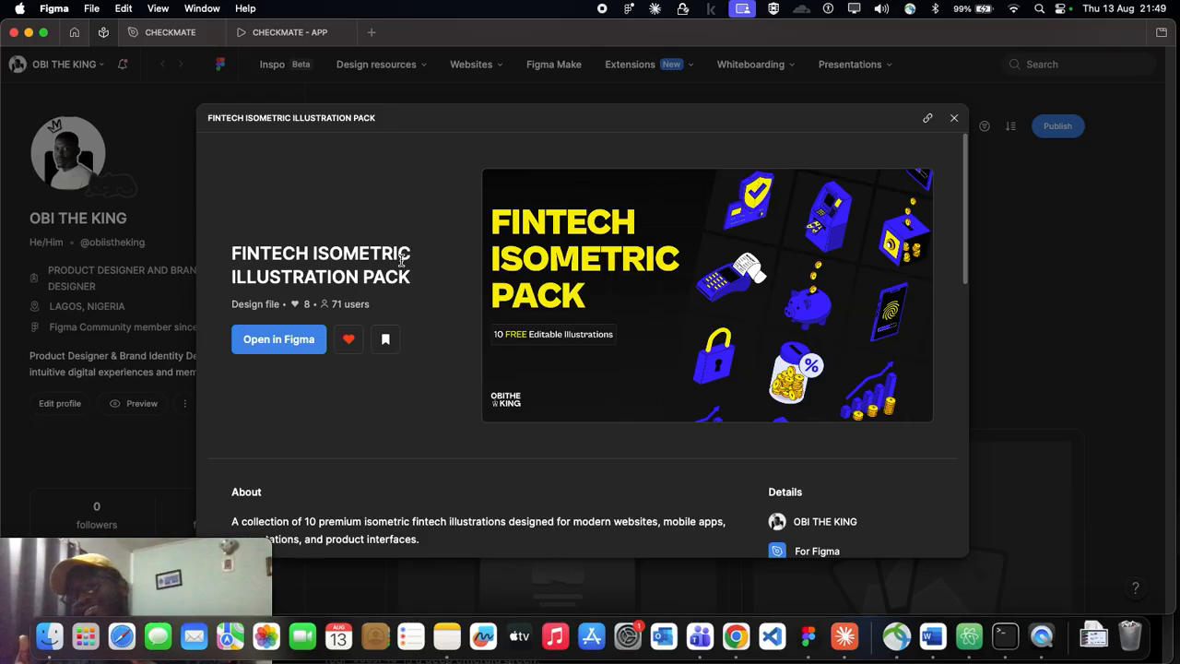
key(super+Tab)
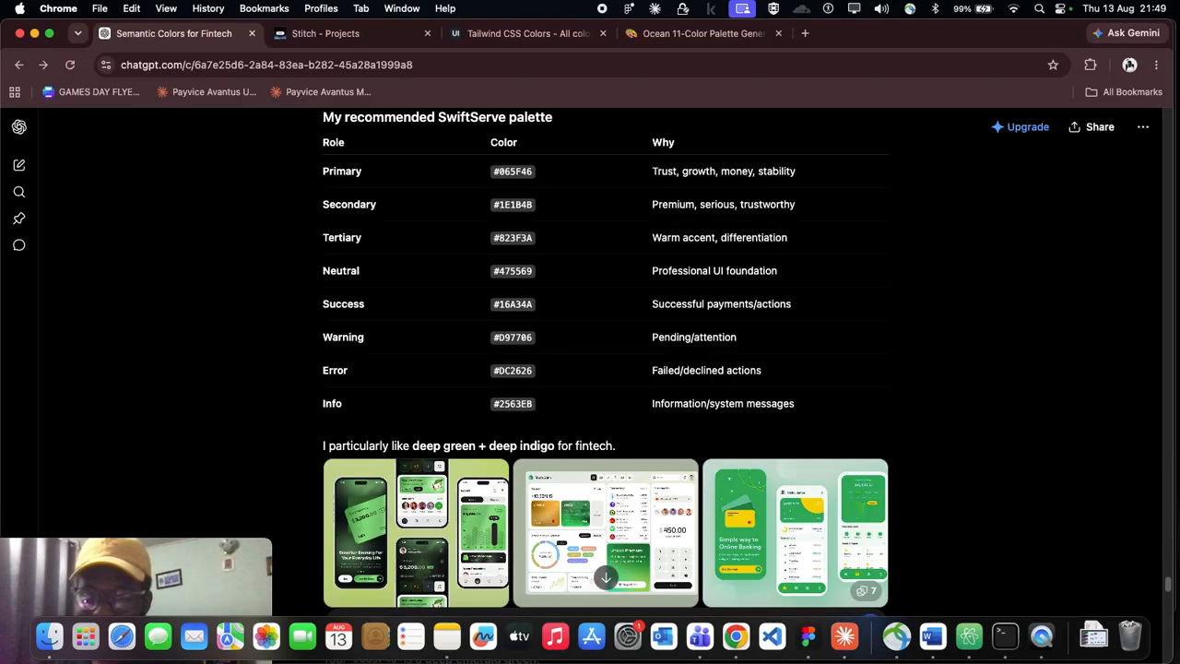